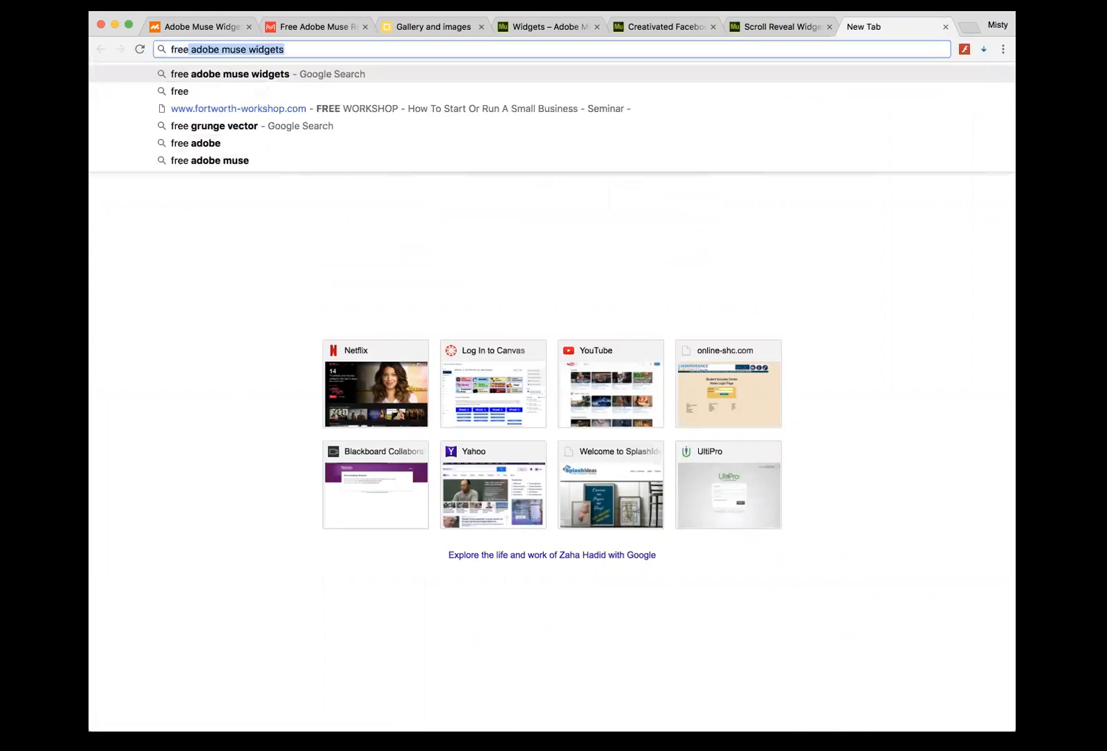
- Search Google for 'free adobe muse widgets' and skim the results
{"action": "type", "text": "adobe m"}
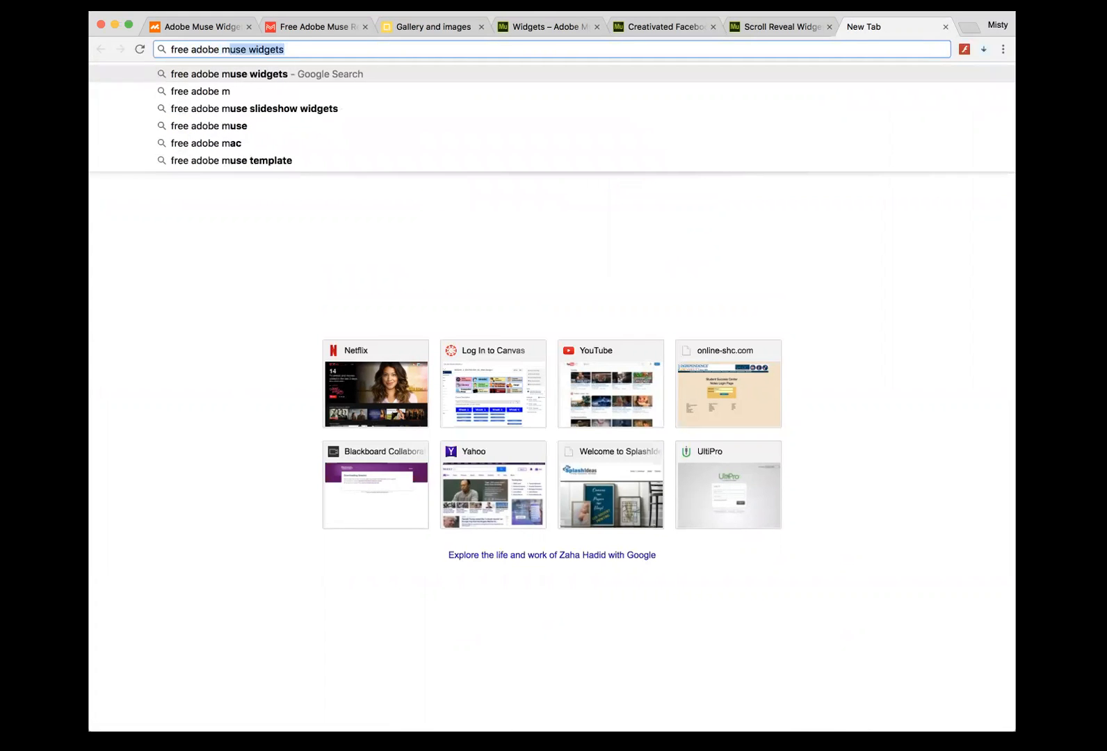
{"action": "type", "text": "use widgets"}
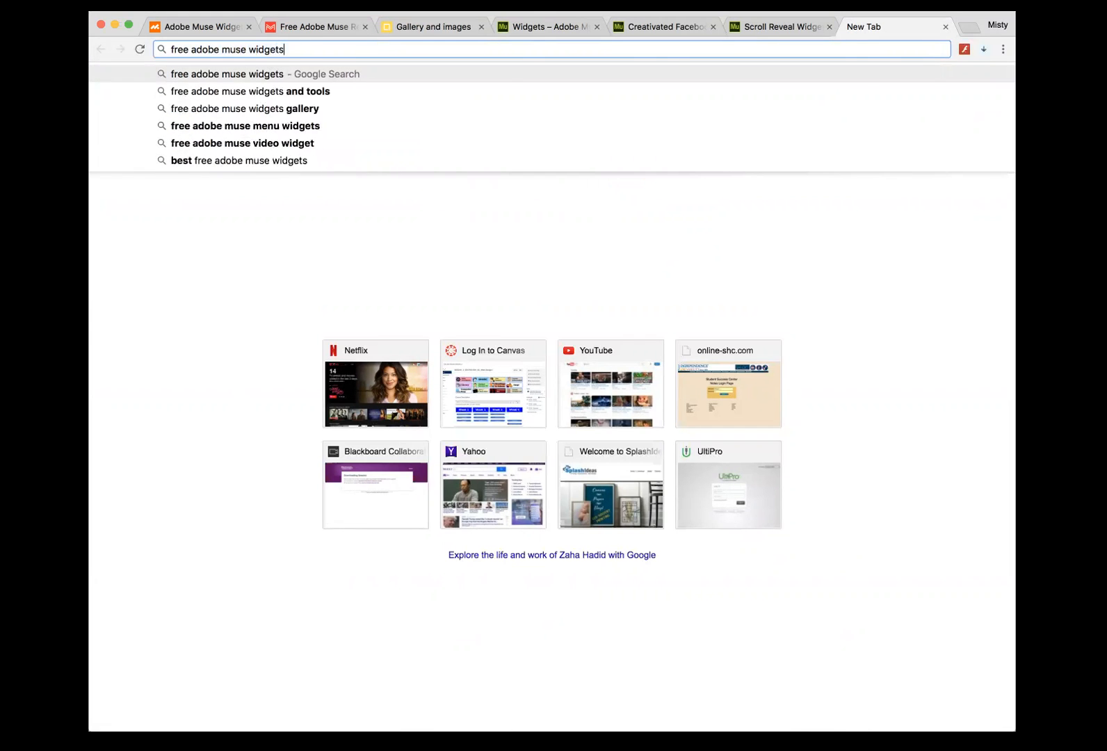
{"action": "key", "text": "Return"}
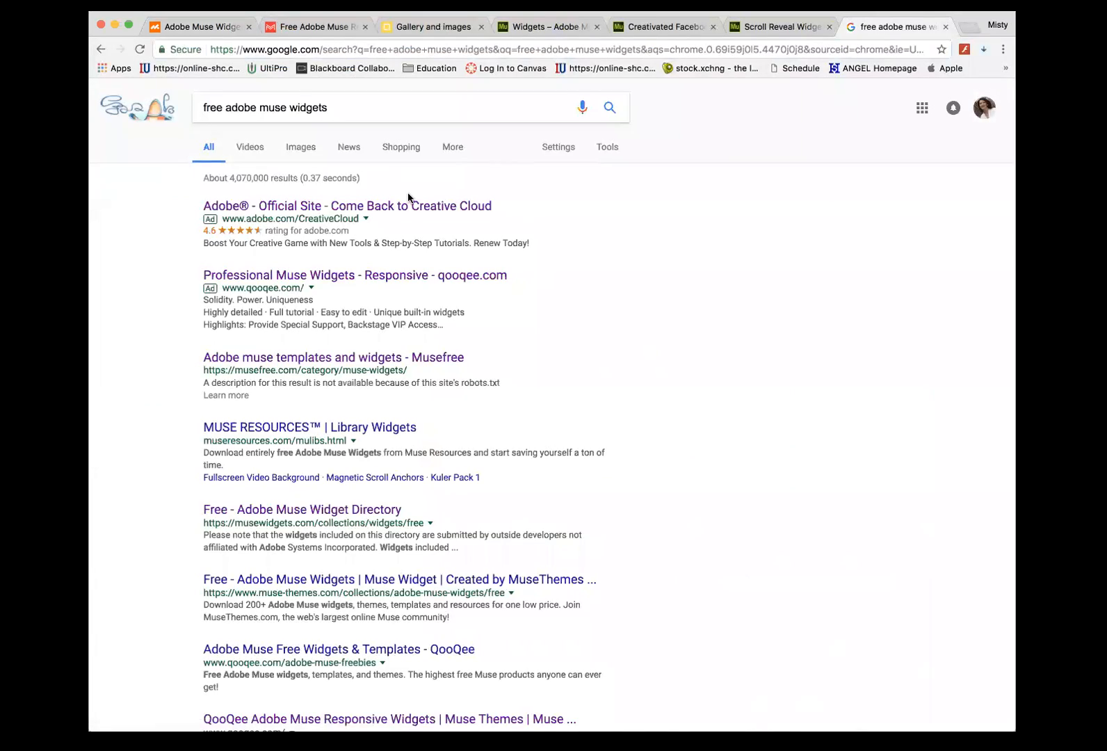
{"action": "scroll", "coordinate": [420, 507], "scroll_direction": "down", "scroll_amount": 12}
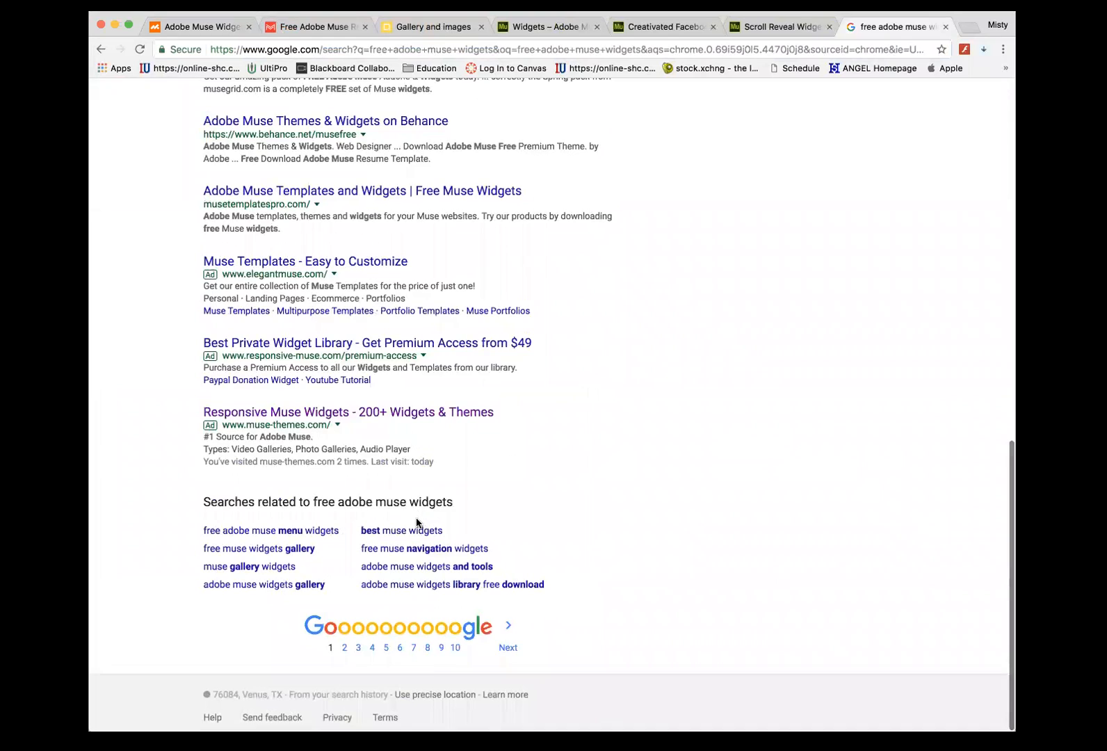
{"action": "scroll", "coordinate": [420, 527], "scroll_direction": "up", "scroll_amount": 15}
- Browse the MuseThemes widget collection, open the musefree listing, then return to the search results
{"action": "left_click", "coordinate": [168, 27]}
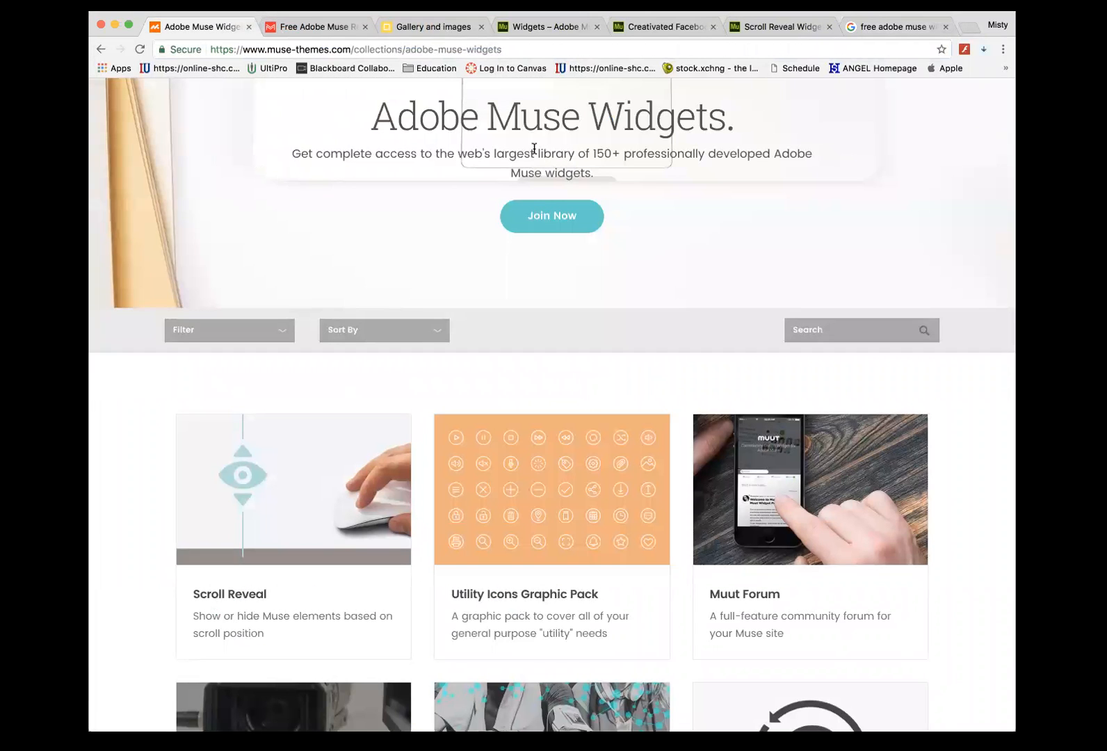
{"action": "scroll", "coordinate": [504, 144], "scroll_direction": "up", "scroll_amount": 3}
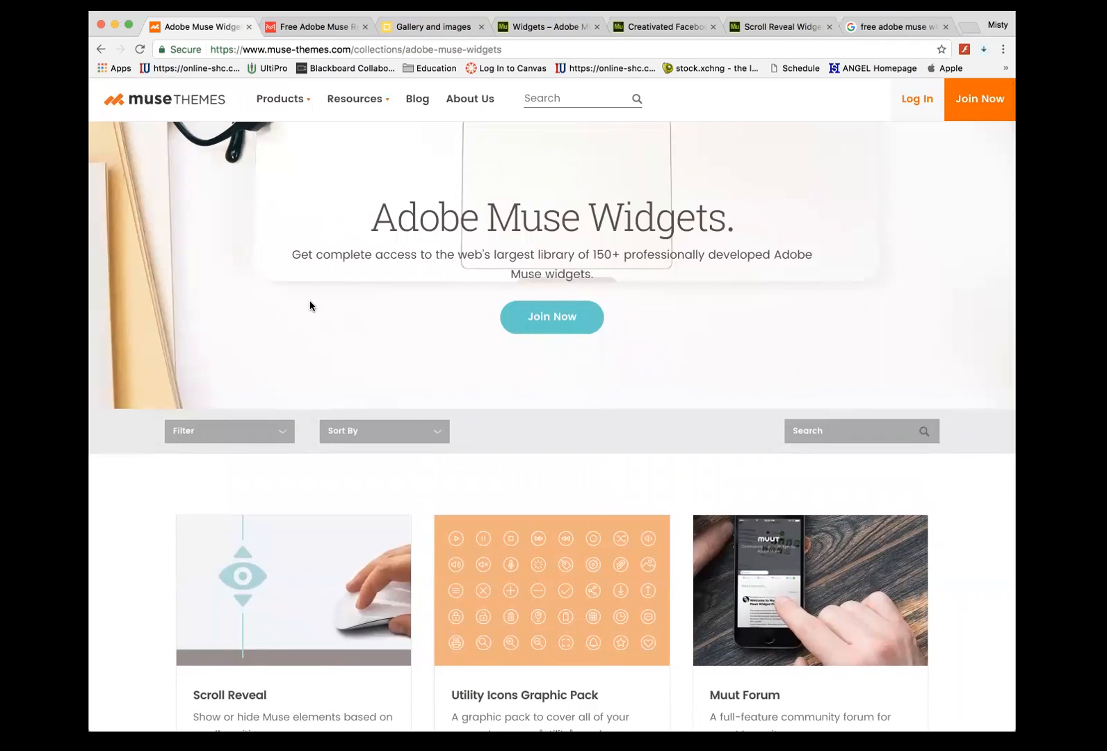
{"action": "scroll", "coordinate": [310, 300], "scroll_direction": "down", "scroll_amount": 3}
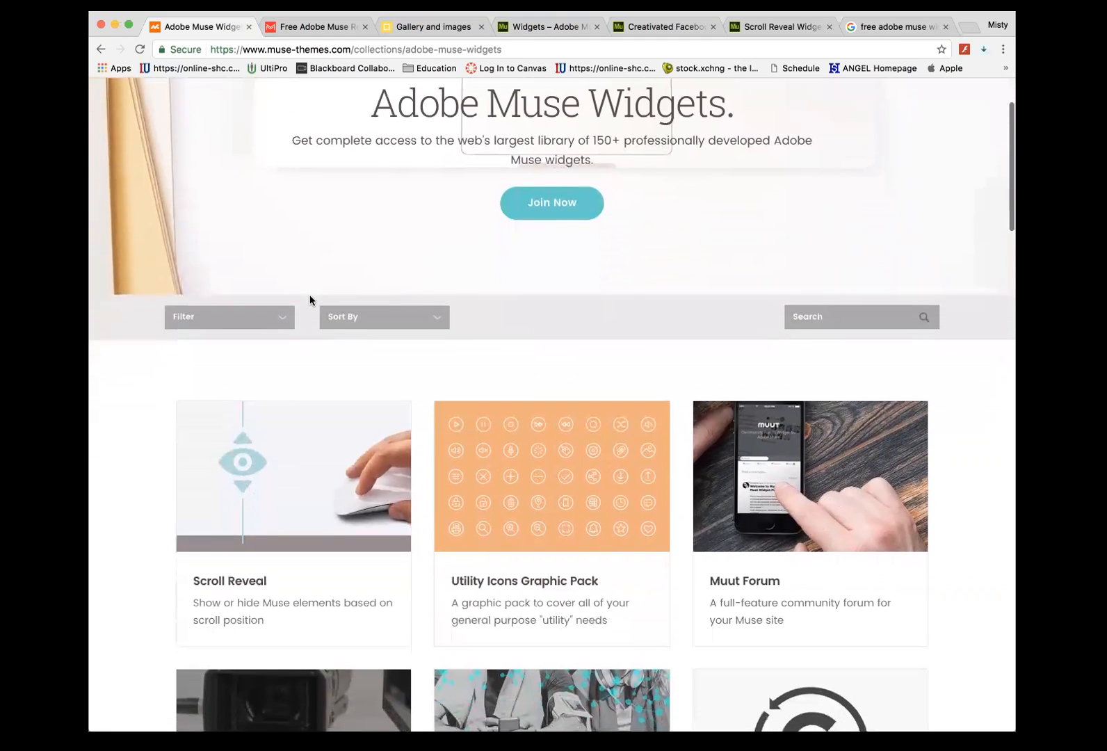
{"action": "scroll", "coordinate": [310, 300], "scroll_direction": "down", "scroll_amount": 1}
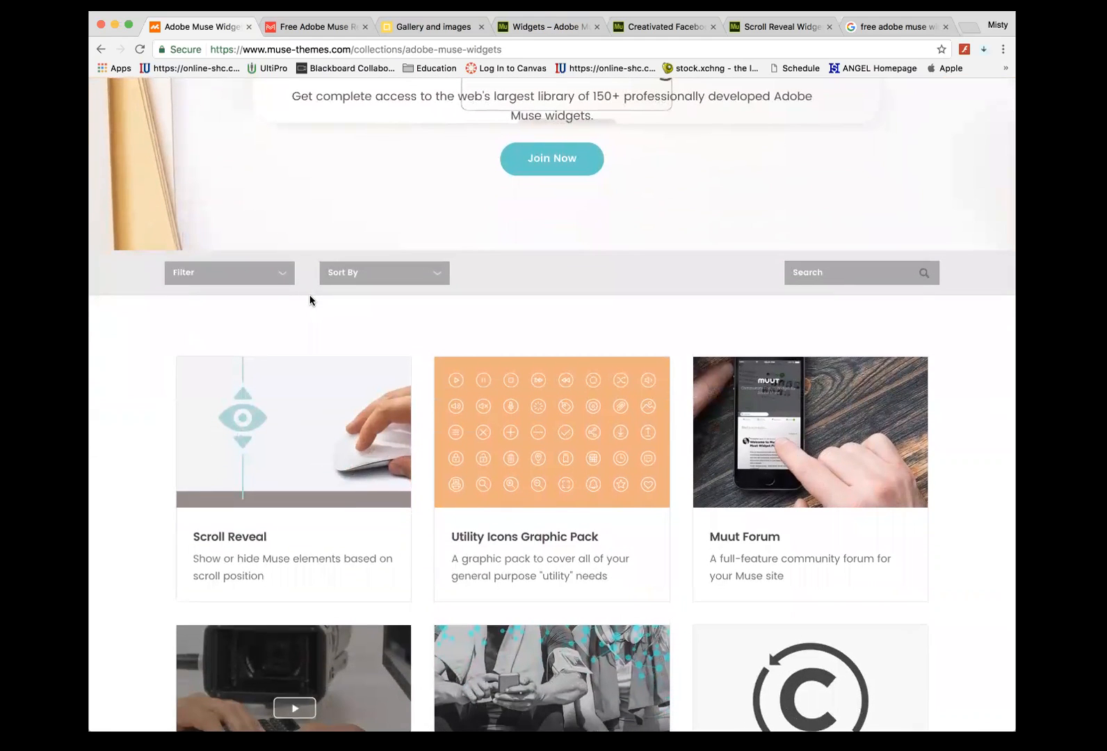
{"action": "scroll", "coordinate": [310, 300], "scroll_direction": "down", "scroll_amount": 3}
{"action": "scroll", "coordinate": [310, 300], "scroll_direction": "up", "scroll_amount": 3}
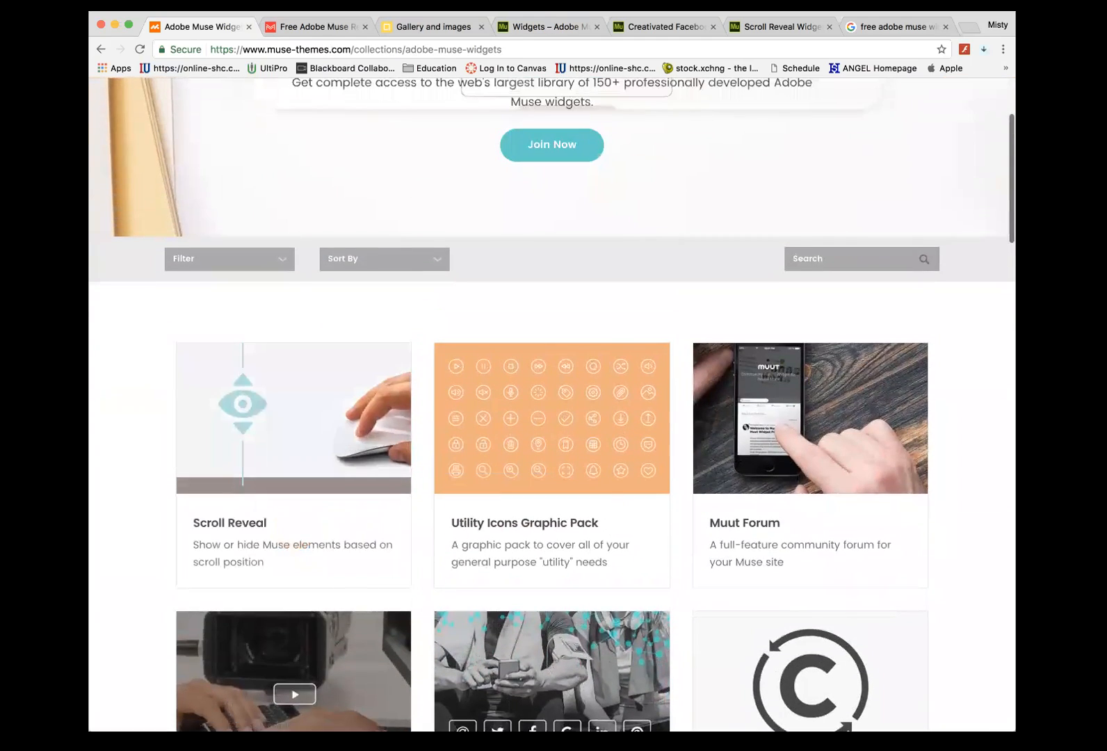
{"action": "left_click", "coordinate": [306, 27]}
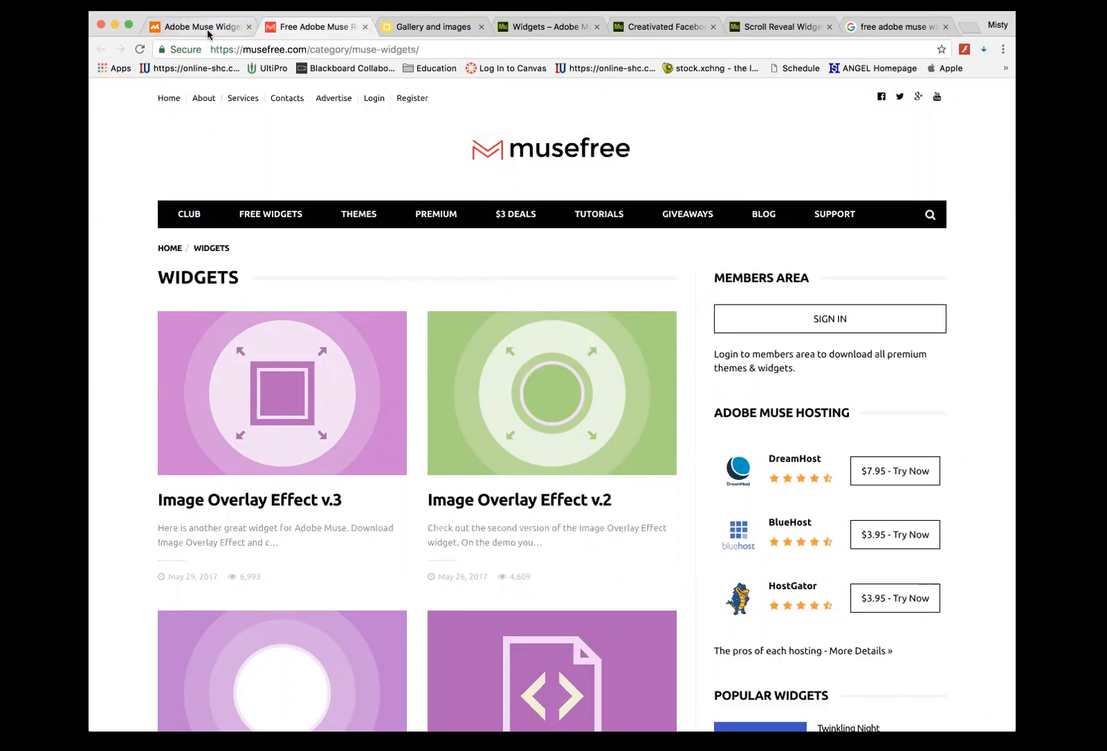
{"action": "left_click", "coordinate": [904, 26]}
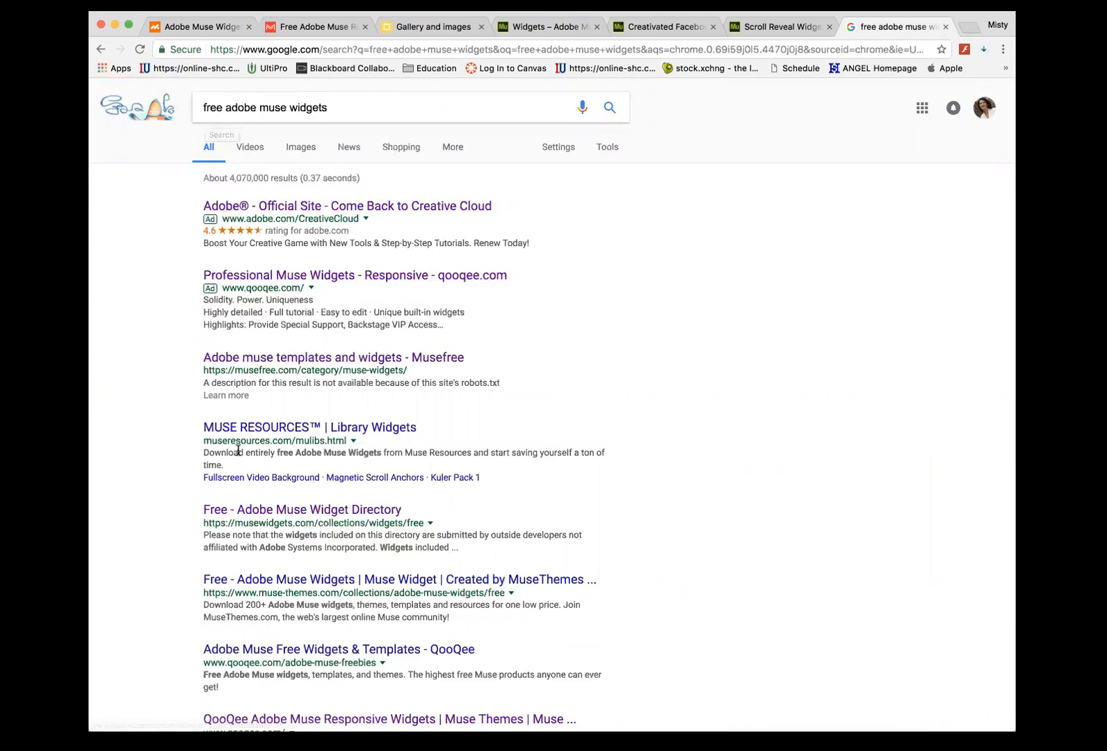
- Skim the Google results again, then go back to the top of the MuseThemes widgets page
{"action": "scroll", "coordinate": [310, 555], "scroll_direction": "down", "scroll_amount": 8}
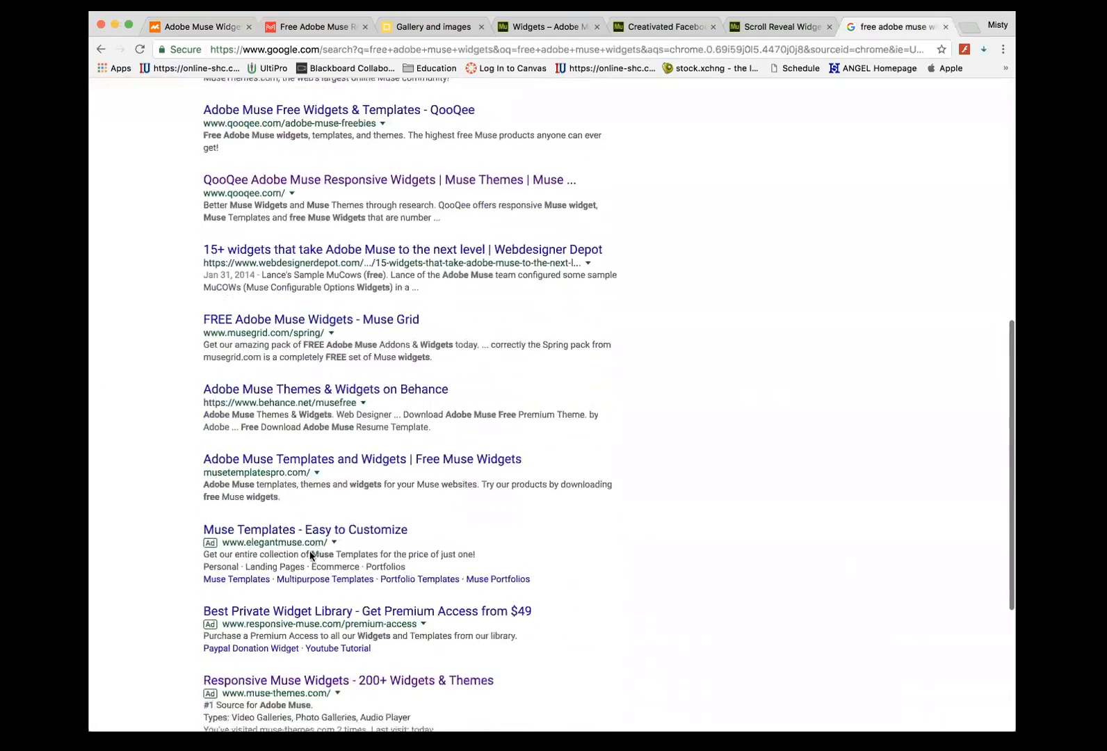
{"action": "scroll", "coordinate": [310, 555], "scroll_direction": "up", "scroll_amount": 7}
{"action": "left_click", "coordinate": [191, 26]}
{"action": "scroll", "coordinate": [297, 159], "scroll_direction": "up", "scroll_amount": 3}
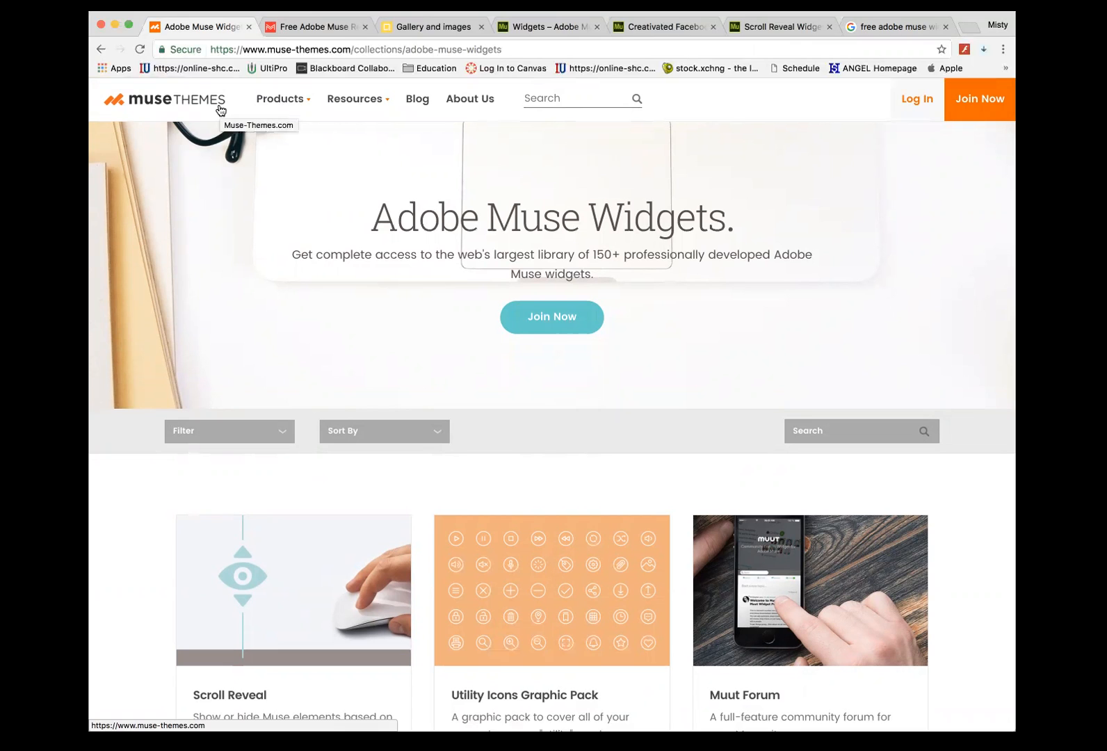
- Scroll through the musefree widgets listing and open the Image Overlay Effect v.3 widget page
{"action": "left_click", "coordinate": [311, 27]}
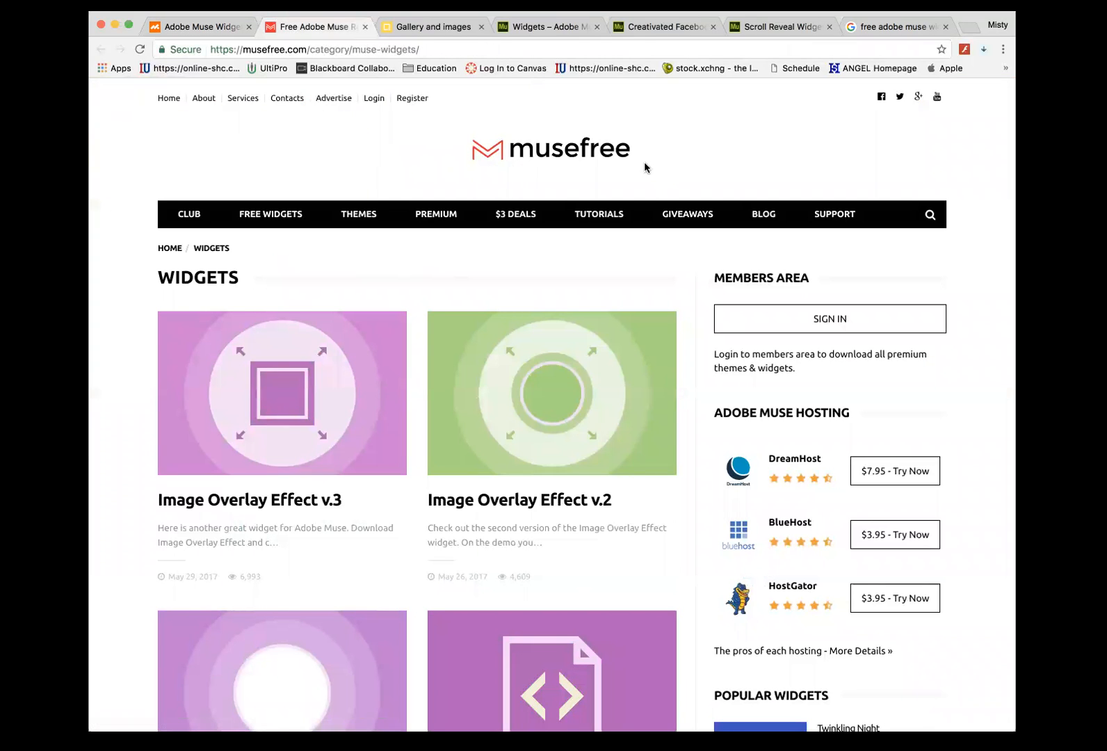
{"action": "scroll", "coordinate": [306, 183], "scroll_direction": "down", "scroll_amount": 4}
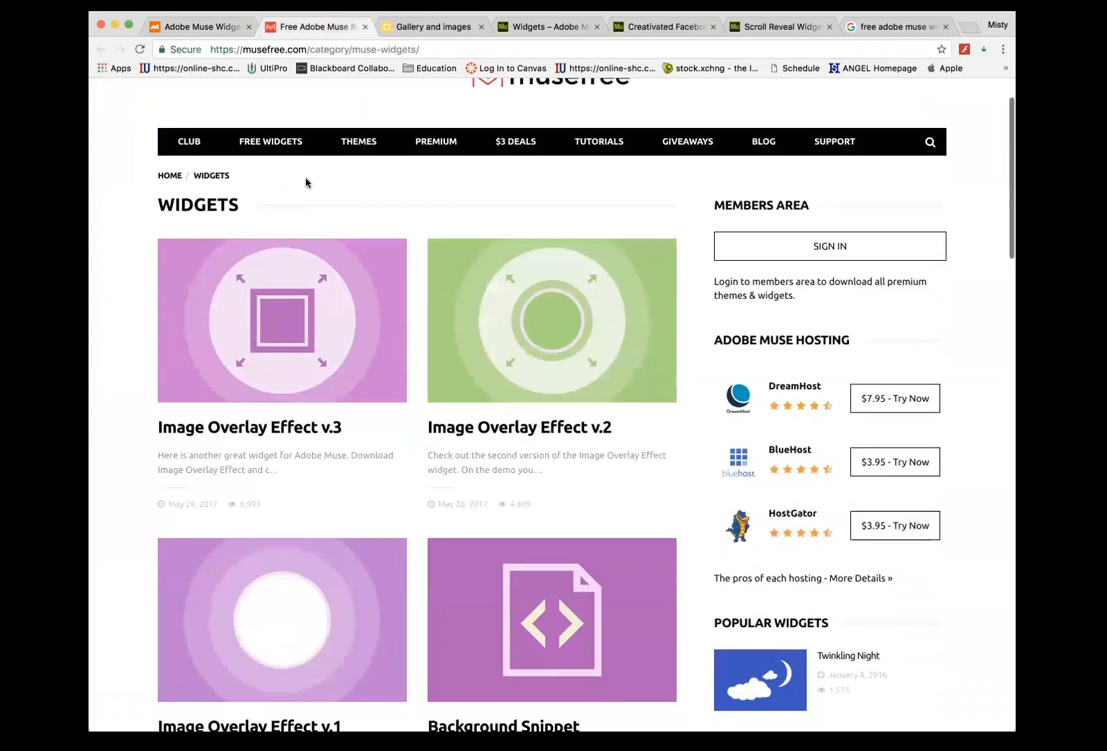
{"action": "scroll", "coordinate": [306, 183], "scroll_direction": "down", "scroll_amount": 1}
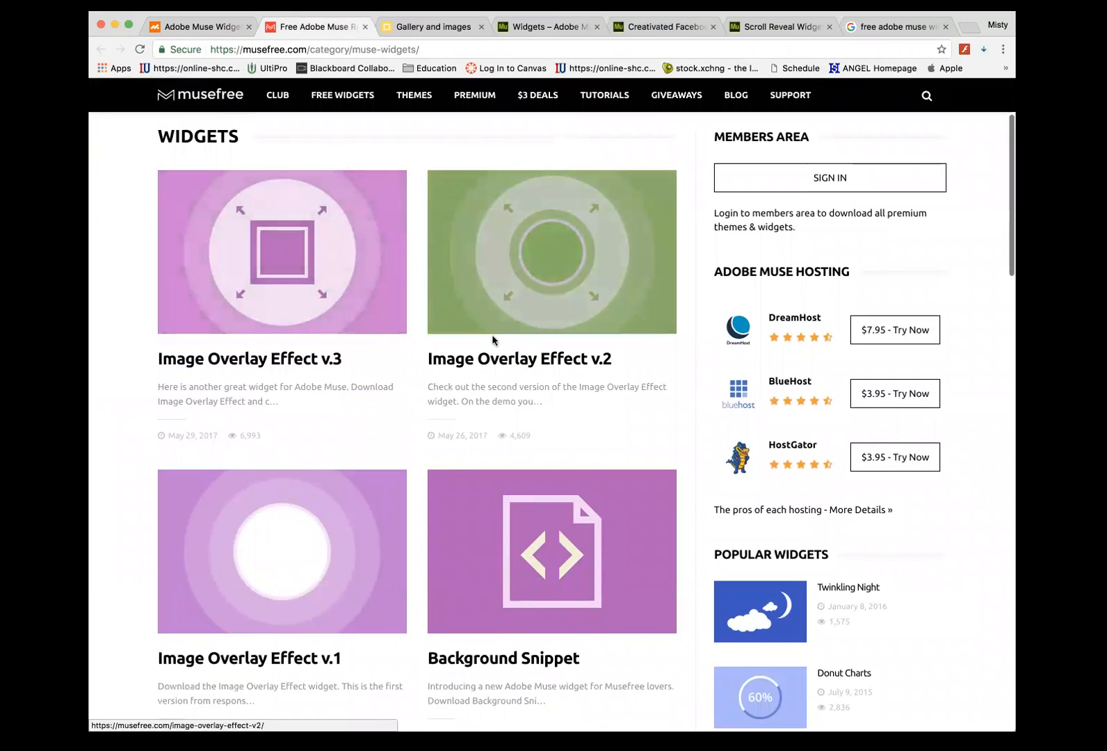
{"action": "scroll", "coordinate": [360, 378], "scroll_direction": "down", "scroll_amount": 6}
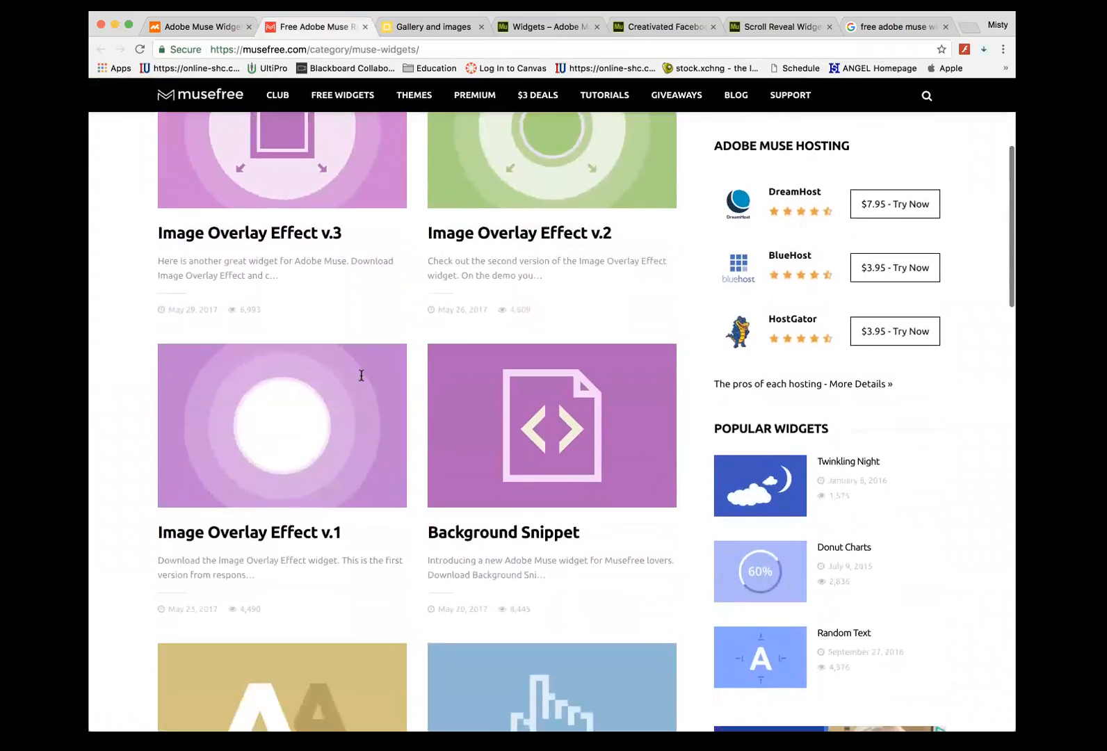
{"action": "scroll", "coordinate": [362, 381], "scroll_direction": "up", "scroll_amount": 6}
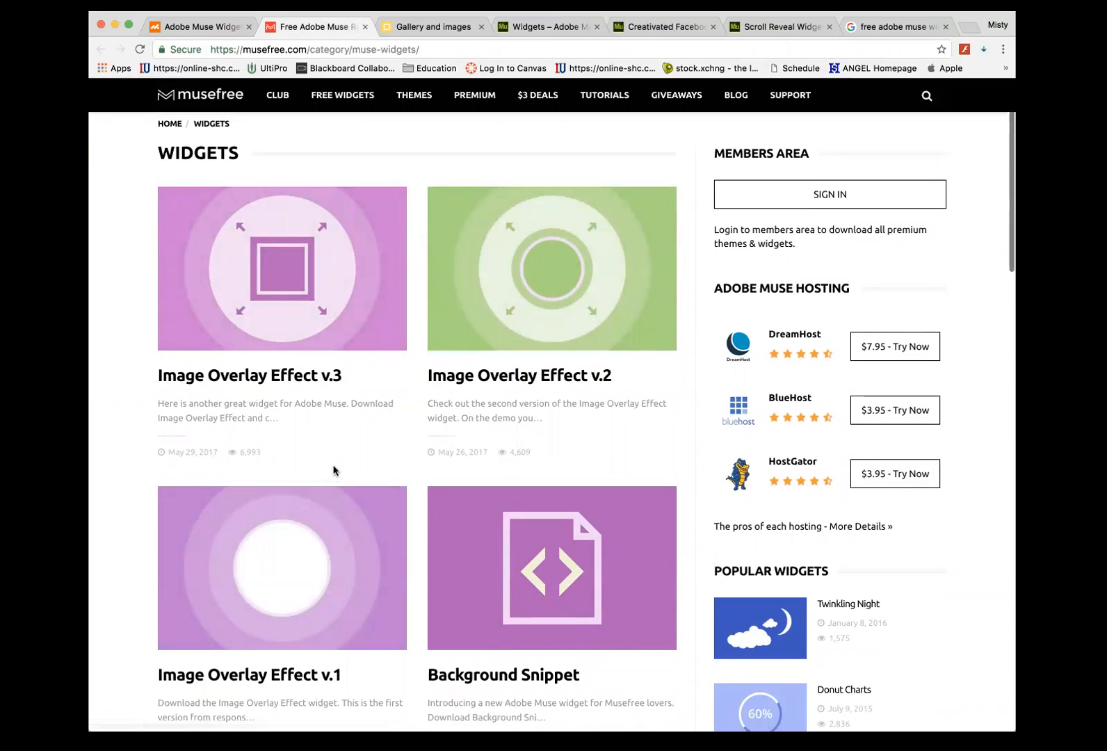
{"action": "scroll", "coordinate": [335, 469], "scroll_direction": "down", "scroll_amount": 1}
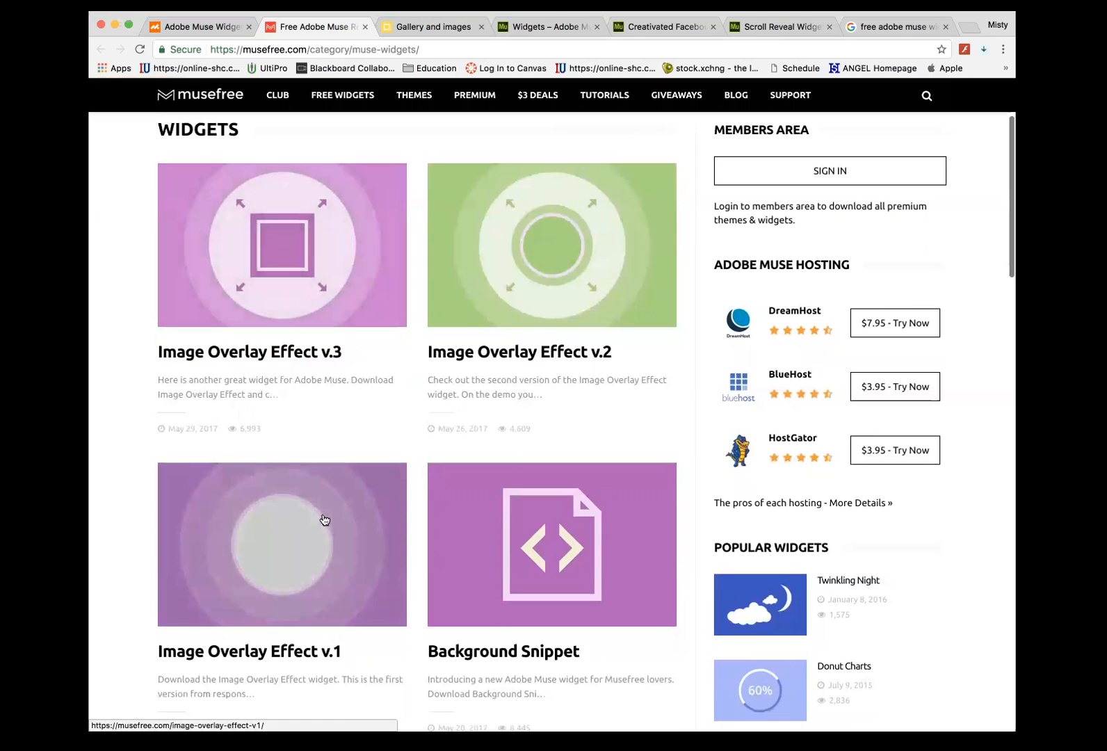
{"action": "scroll", "coordinate": [407, 489], "scroll_direction": "down", "scroll_amount": 4}
{"action": "scroll", "coordinate": [404, 488], "scroll_direction": "down", "scroll_amount": 2}
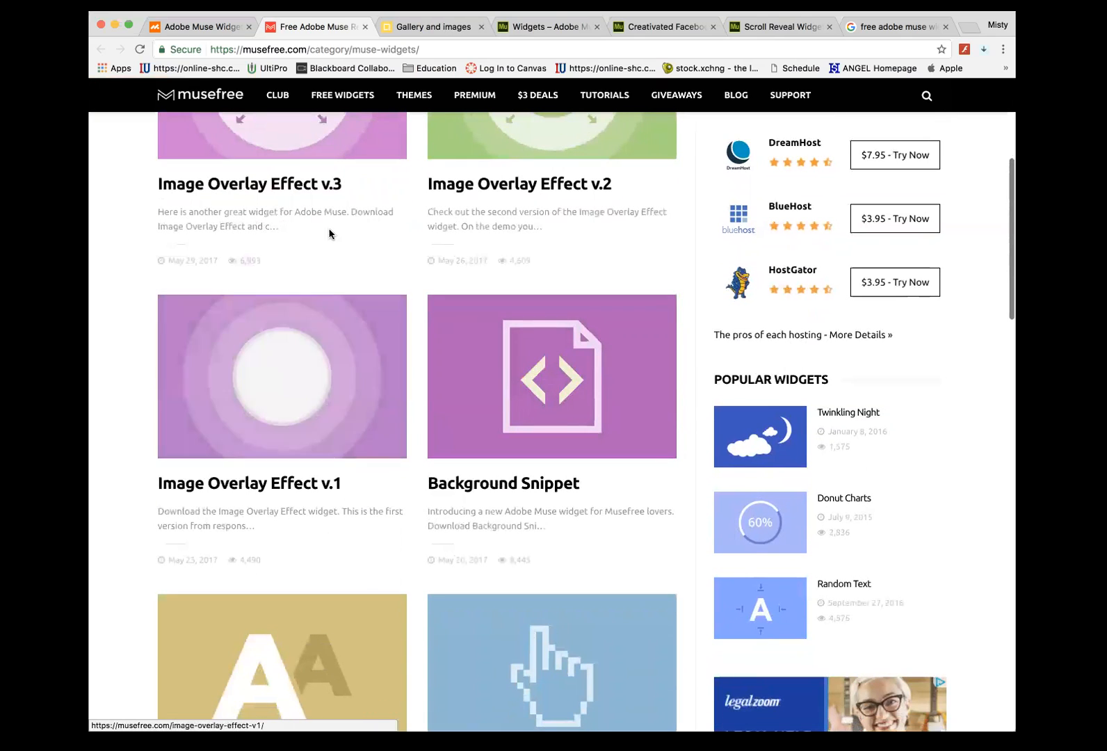
{"action": "left_click", "coordinate": [278, 142]}
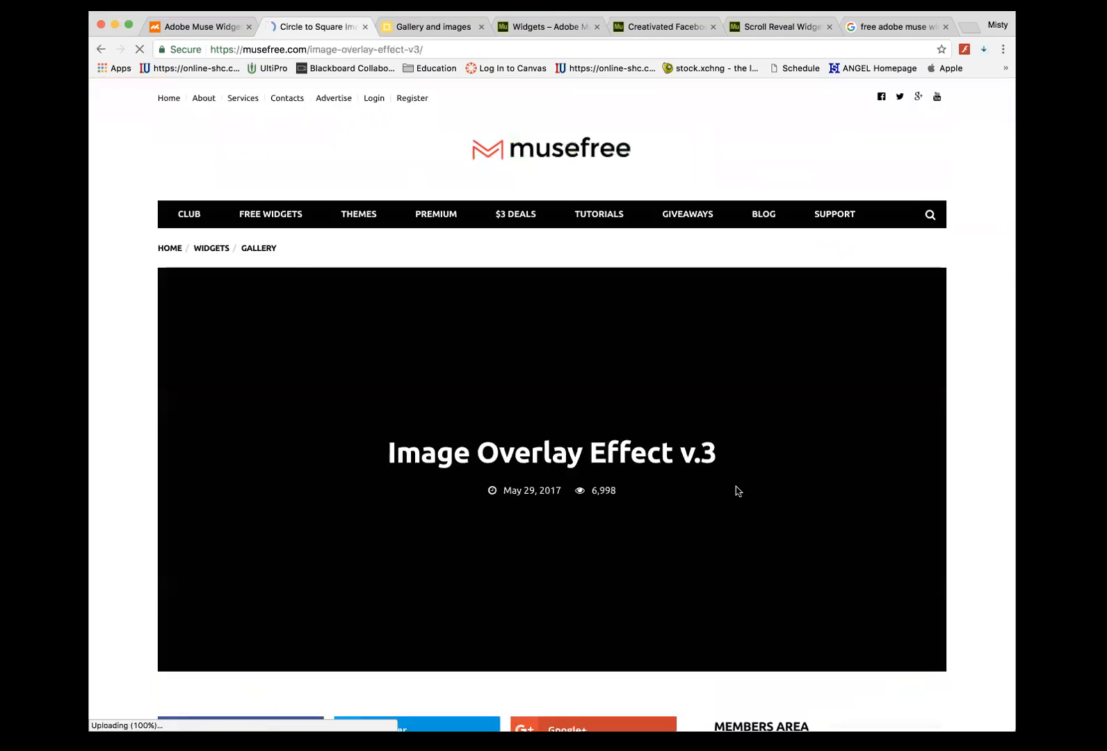
{"action": "scroll", "coordinate": [639, 510], "scroll_direction": "down", "scroll_amount": 4}
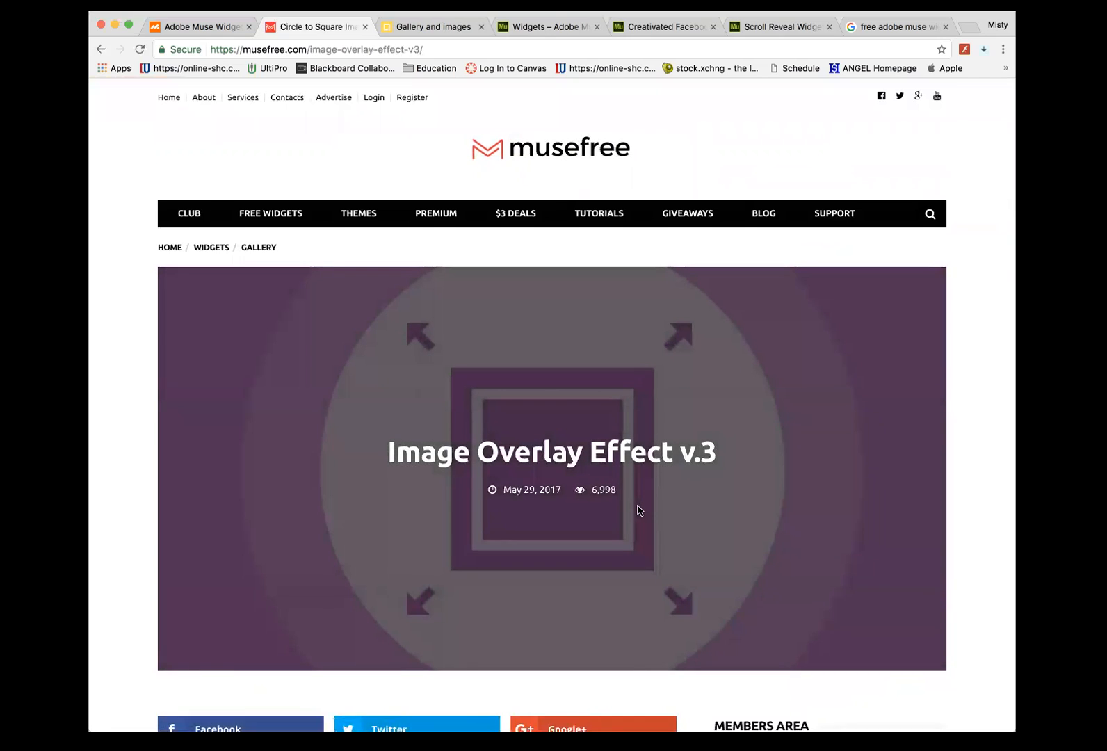
{"action": "scroll", "coordinate": [639, 509], "scroll_direction": "up", "scroll_amount": 3}
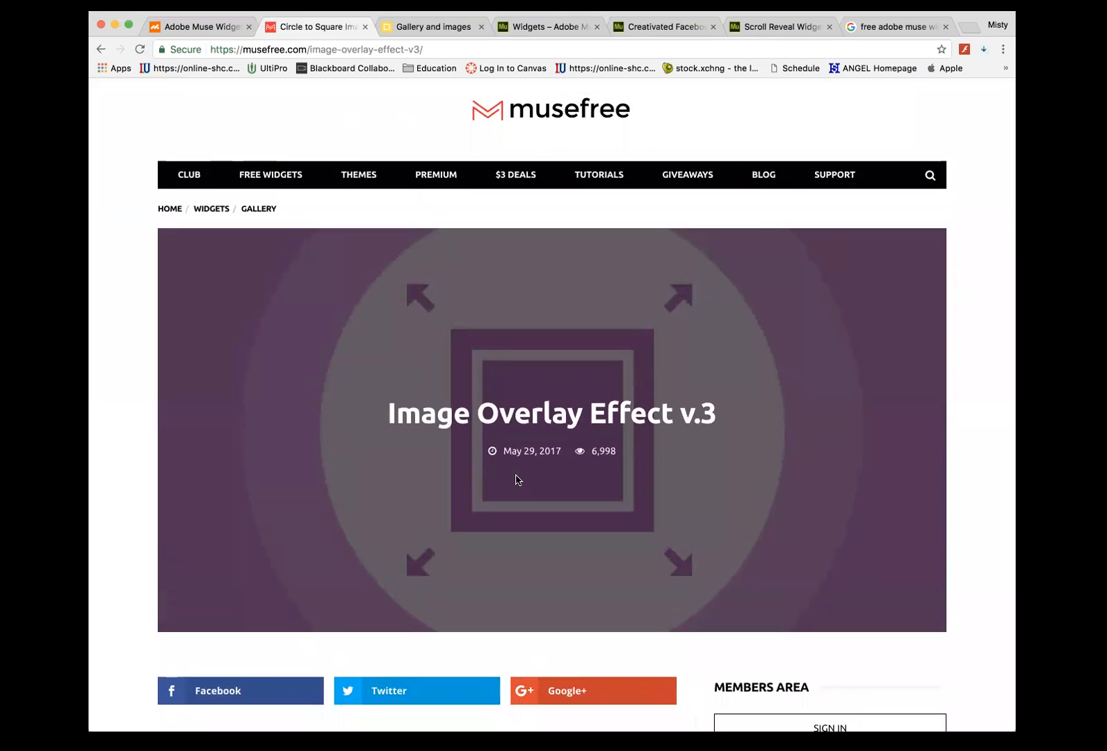
{"action": "scroll", "coordinate": [516, 479], "scroll_direction": "down", "scroll_amount": 3}
{"action": "scroll", "coordinate": [516, 480], "scroll_direction": "down", "scroll_amount": 5}
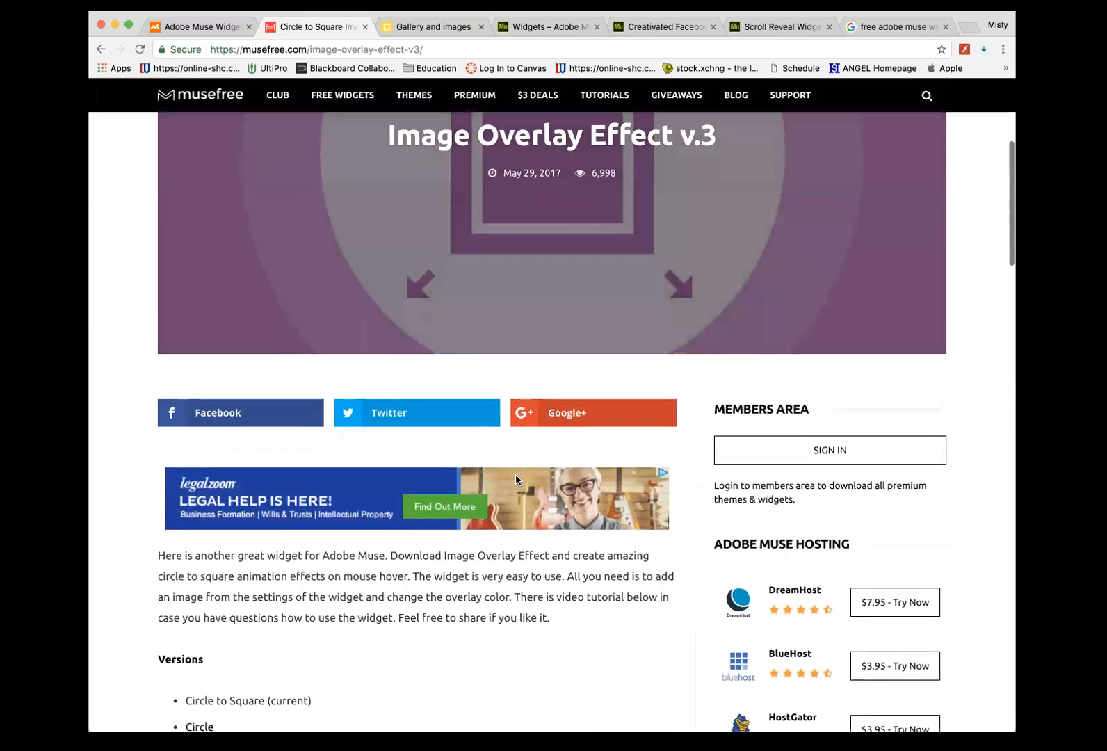
{"action": "scroll", "coordinate": [540, 368], "scroll_direction": "up", "scroll_amount": 9}
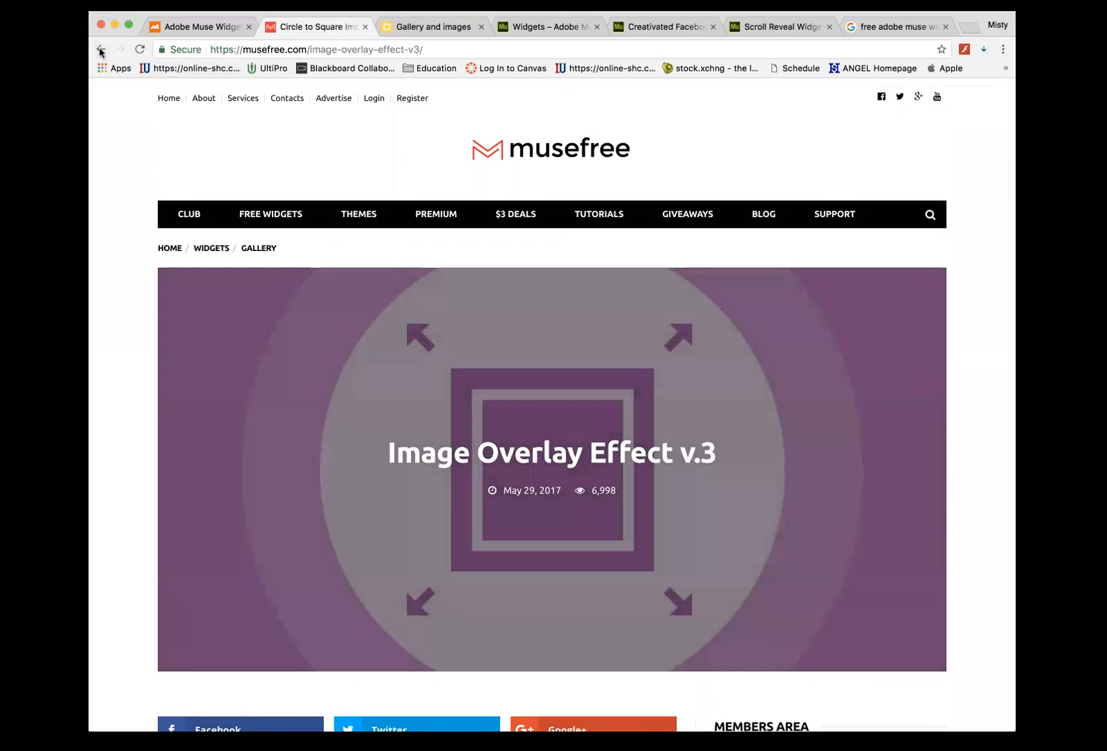
{"action": "left_click", "coordinate": [101, 50]}
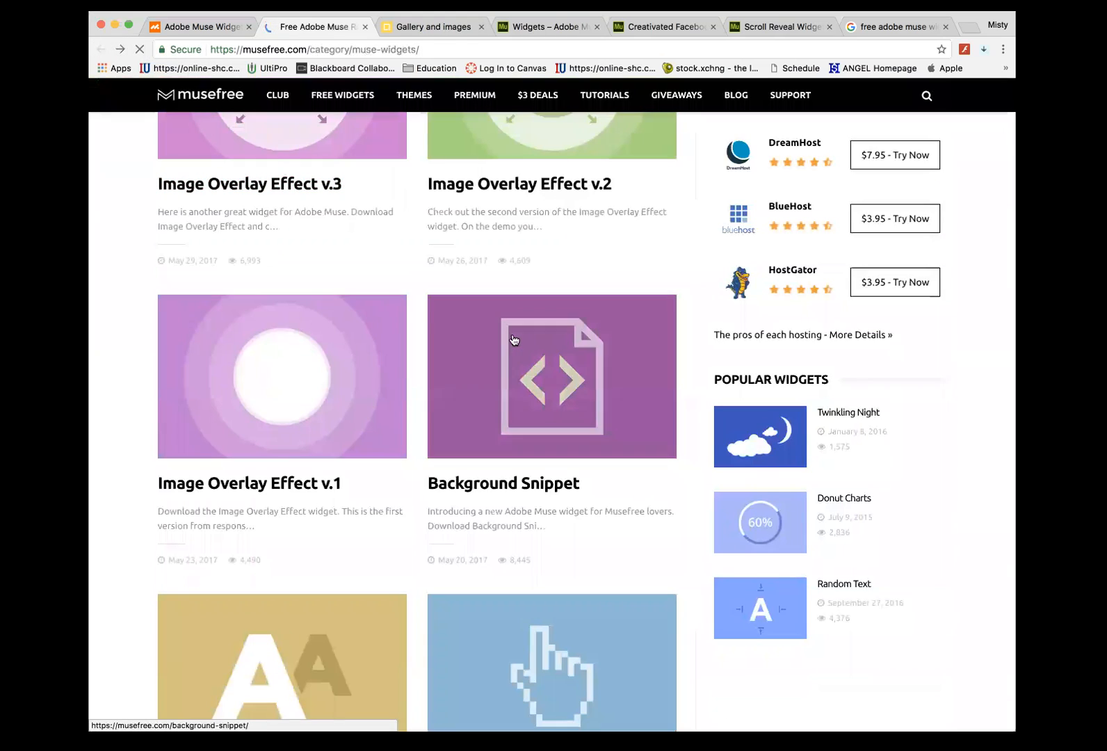
{"action": "scroll", "coordinate": [513, 339], "scroll_direction": "down", "scroll_amount": 4}
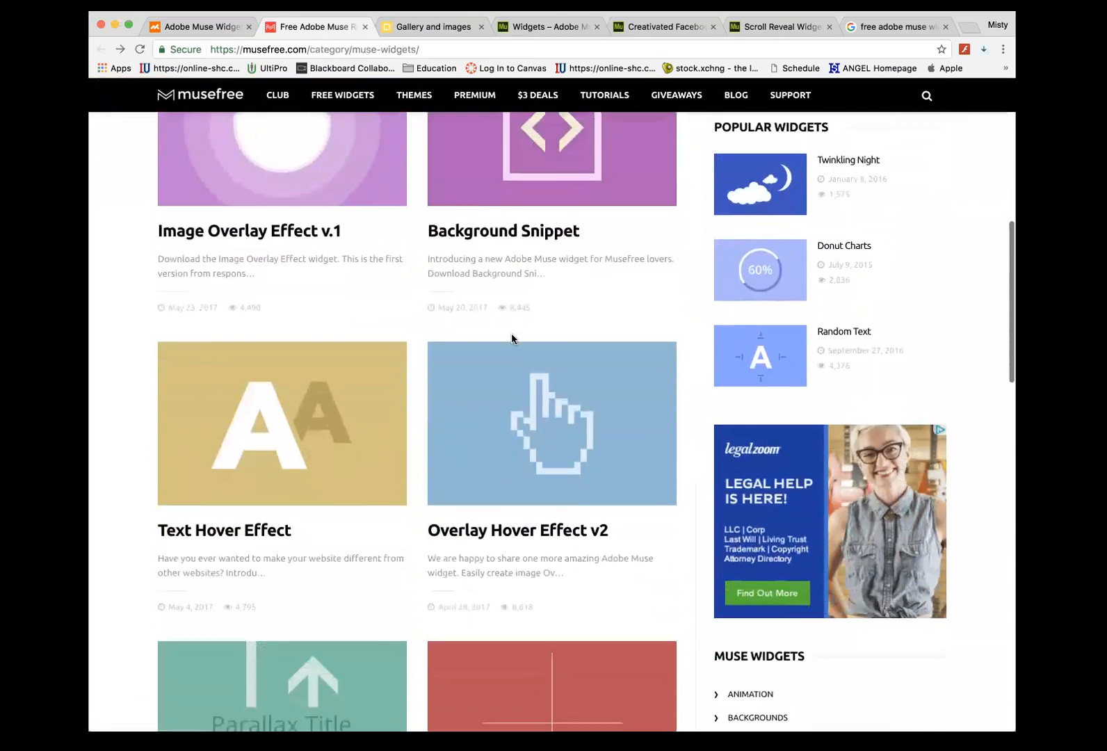
{"action": "scroll", "coordinate": [512, 334], "scroll_direction": "down", "scroll_amount": 8}
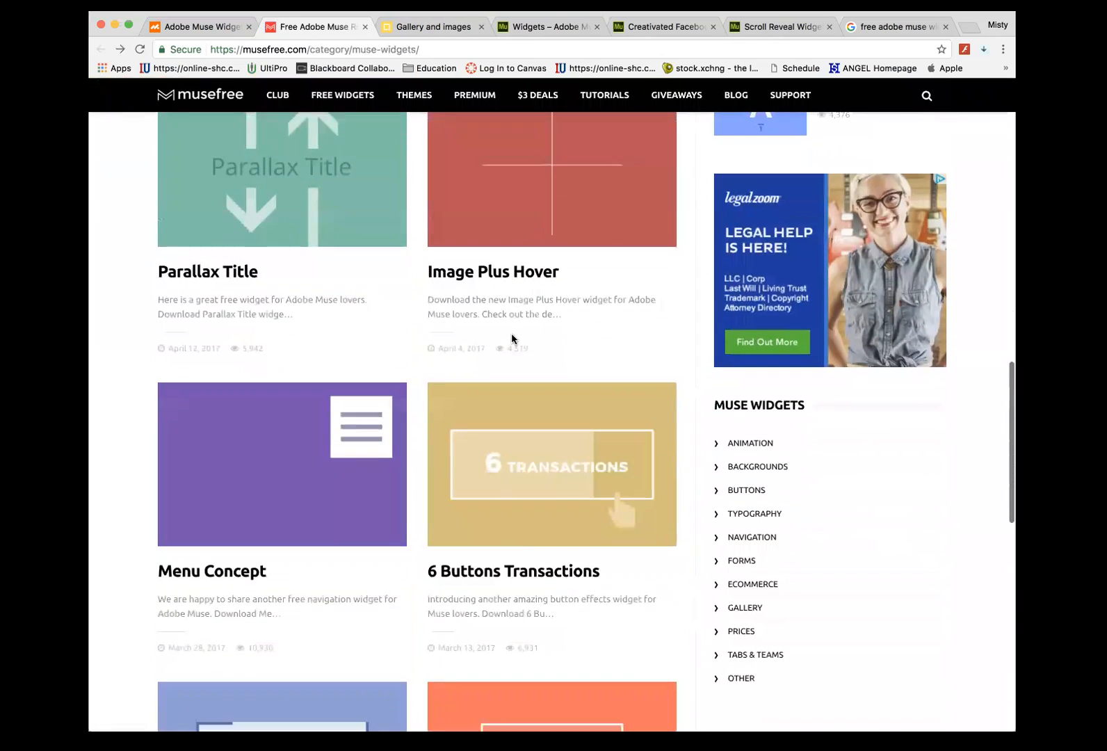
{"action": "scroll", "coordinate": [511, 335], "scroll_direction": "down", "scroll_amount": 1}
{"action": "scroll", "coordinate": [471, 538], "scroll_direction": "down", "scroll_amount": 1}
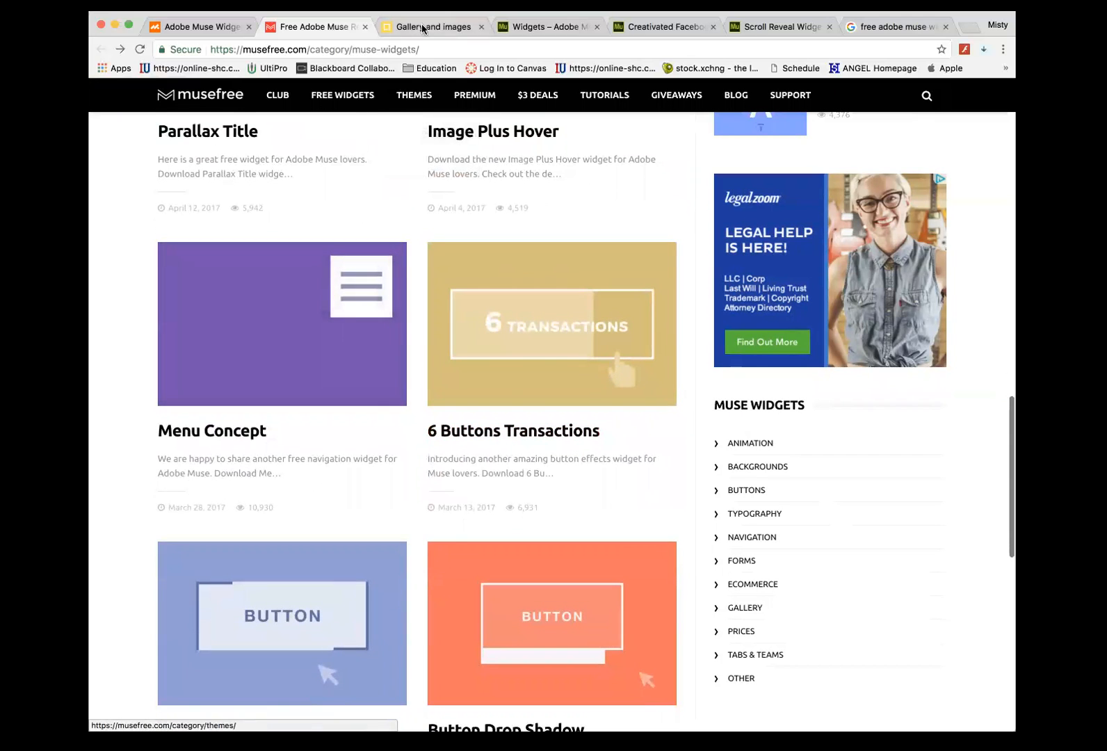
- Find the Instant Zoom widget in the QooQee gallery and open its live demo
{"action": "left_click", "coordinate": [422, 28]}
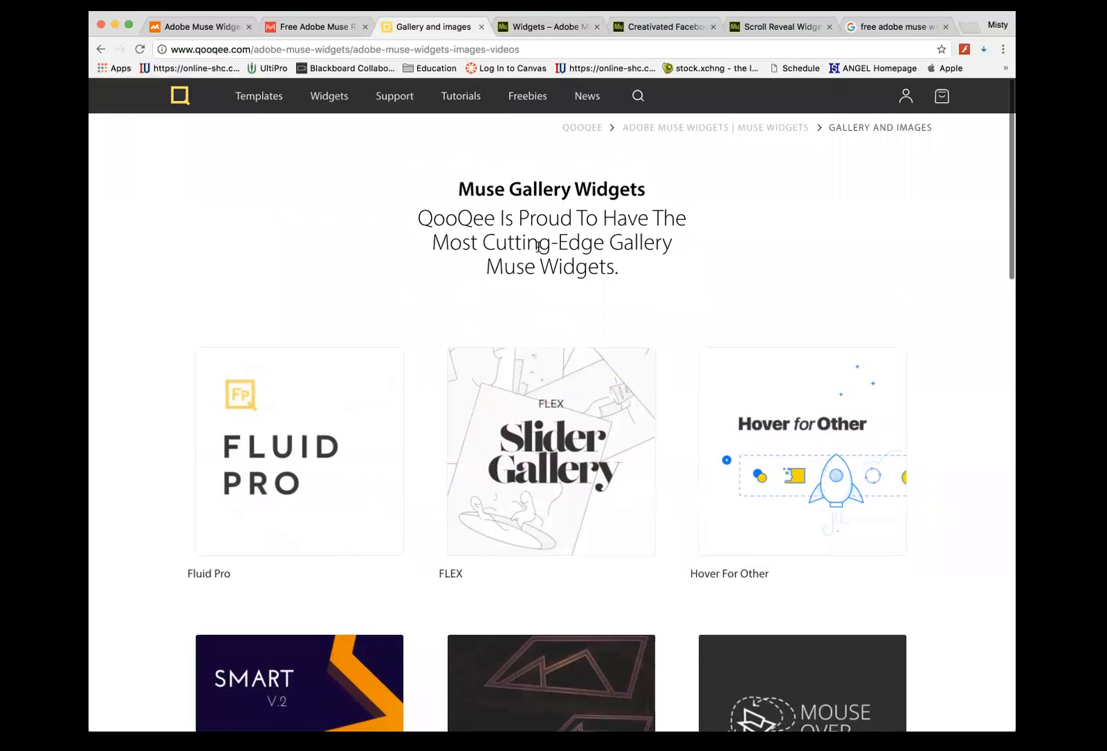
{"action": "scroll", "coordinate": [436, 255], "scroll_direction": "down", "scroll_amount": 3}
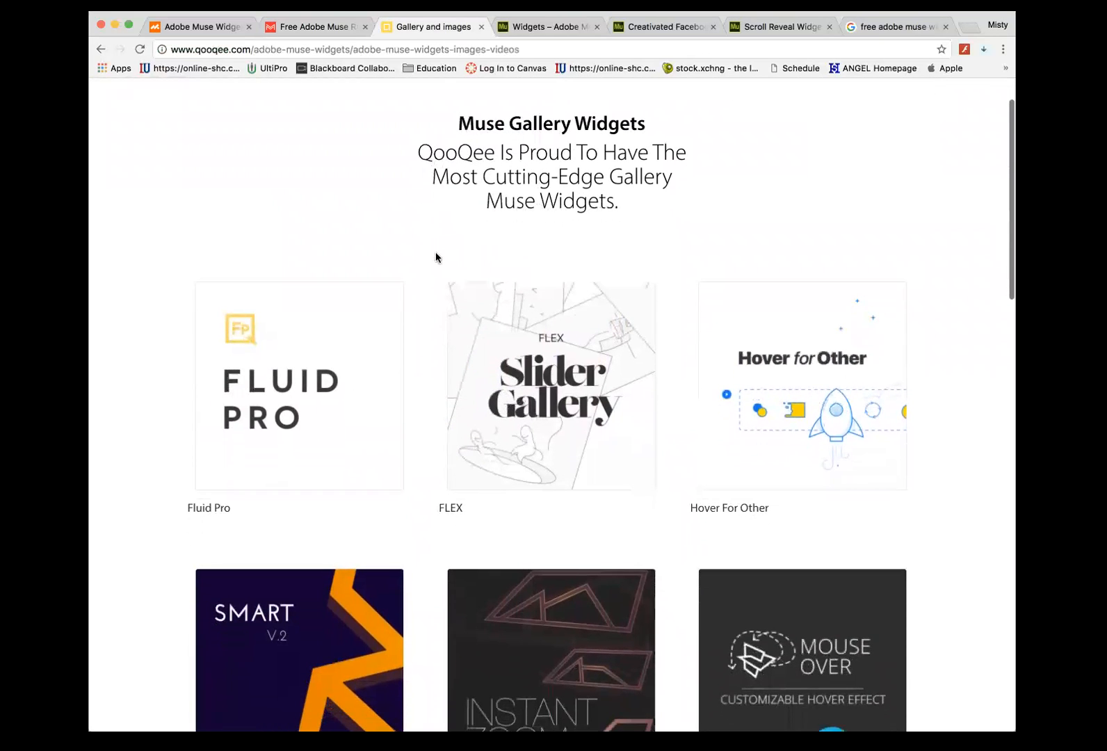
{"action": "scroll", "coordinate": [435, 253], "scroll_direction": "down", "scroll_amount": 2}
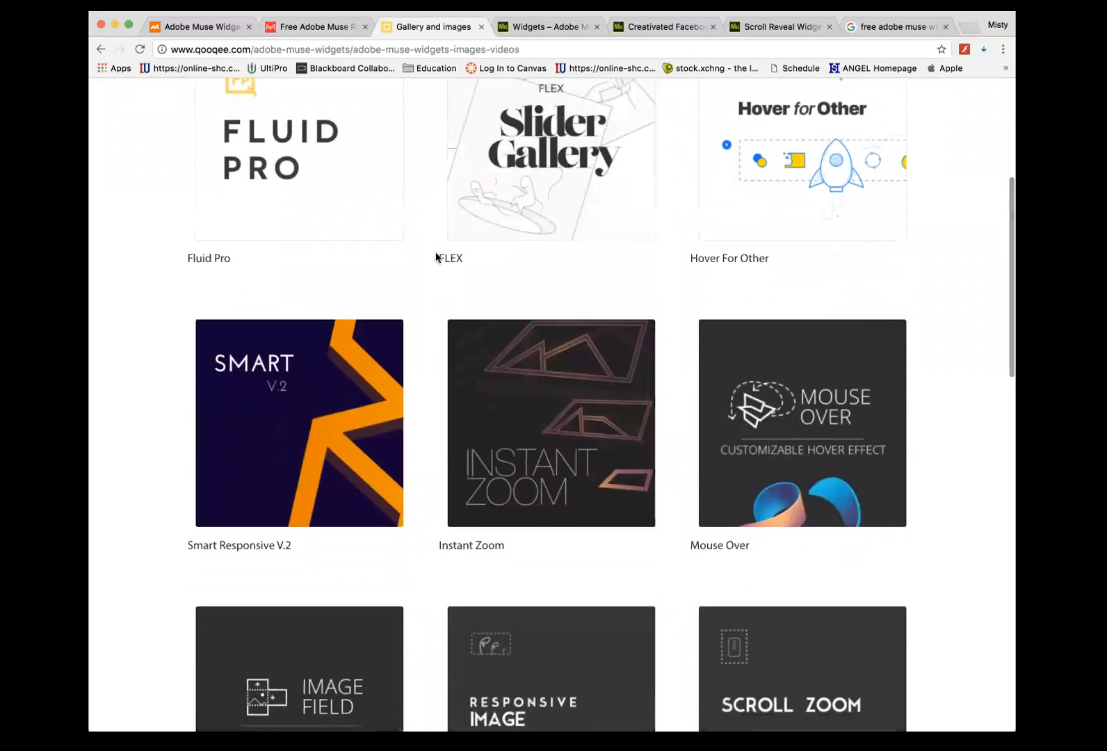
{"action": "mouse_move", "coordinate": [541, 164]}
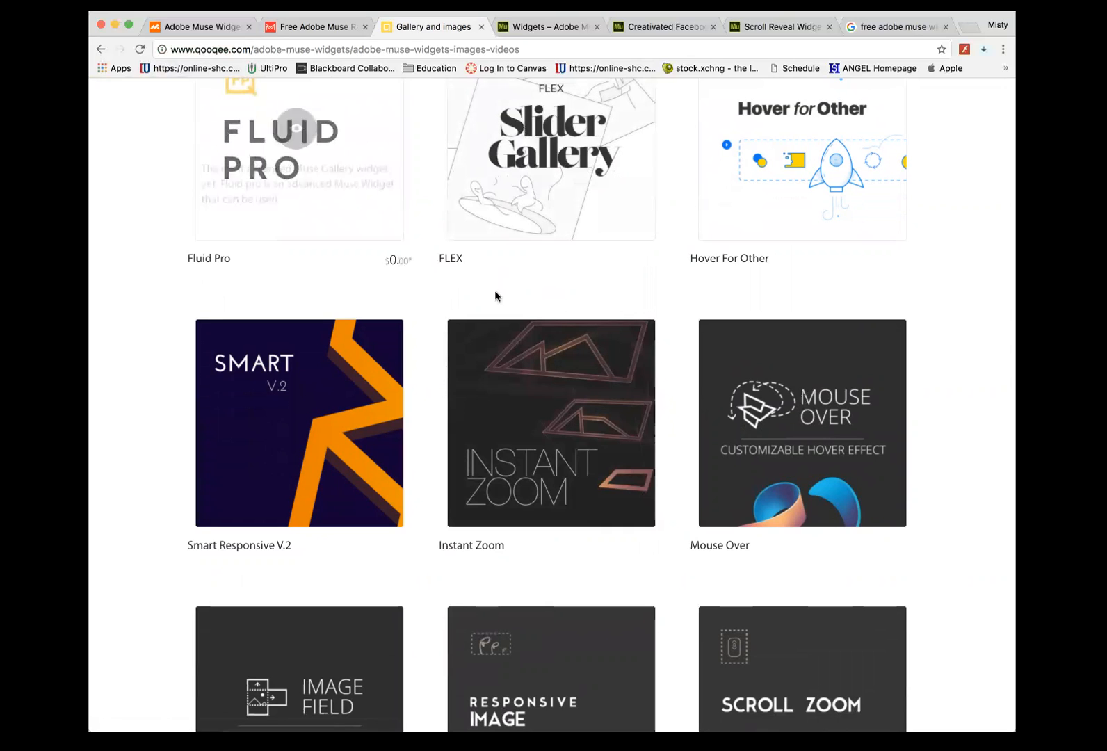
{"action": "mouse_move", "coordinate": [551, 353]}
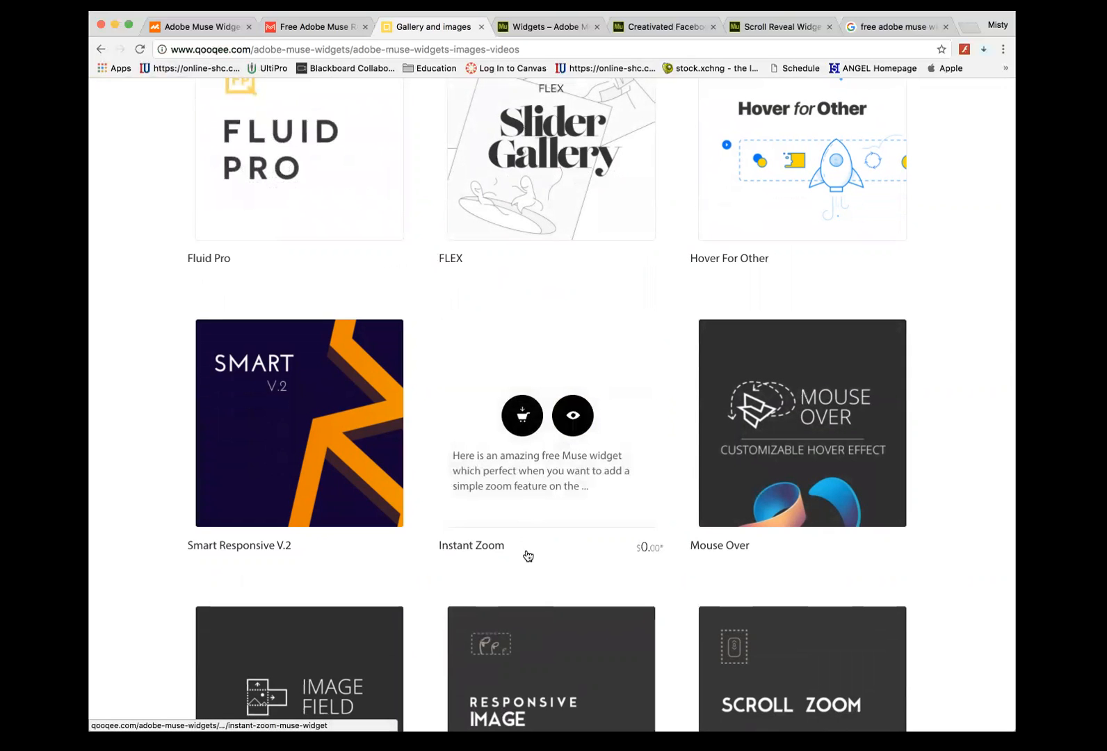
{"action": "mouse_move", "coordinate": [539, 448]}
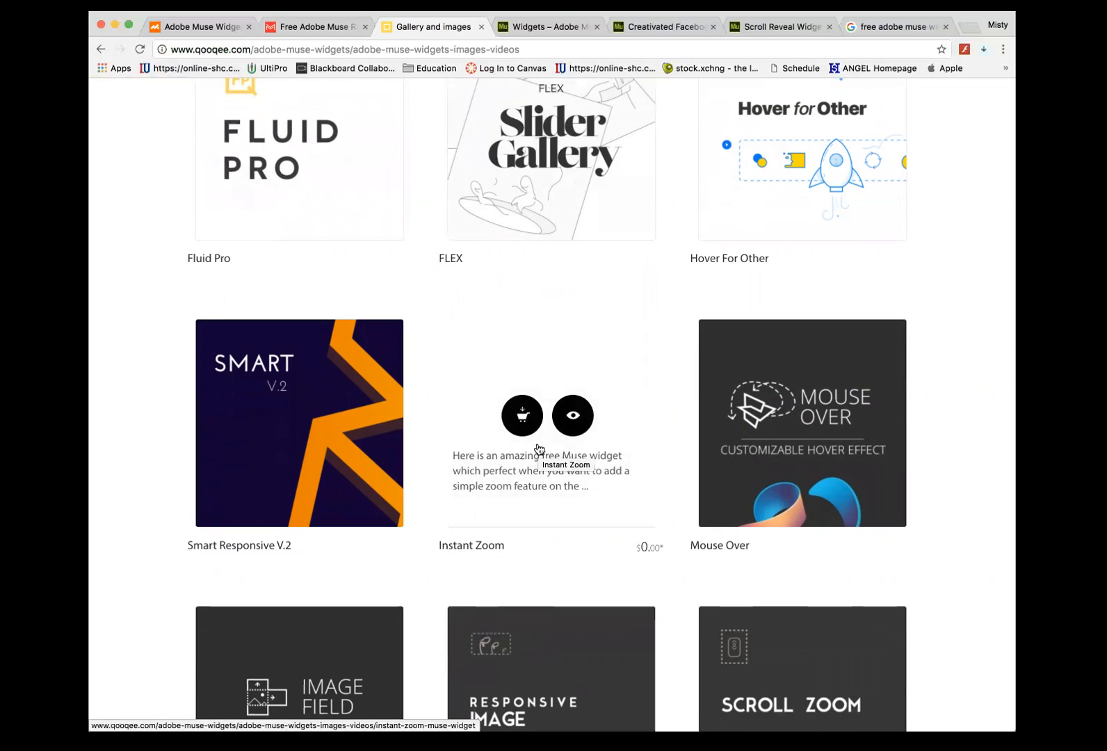
{"action": "left_click", "coordinate": [539, 449]}
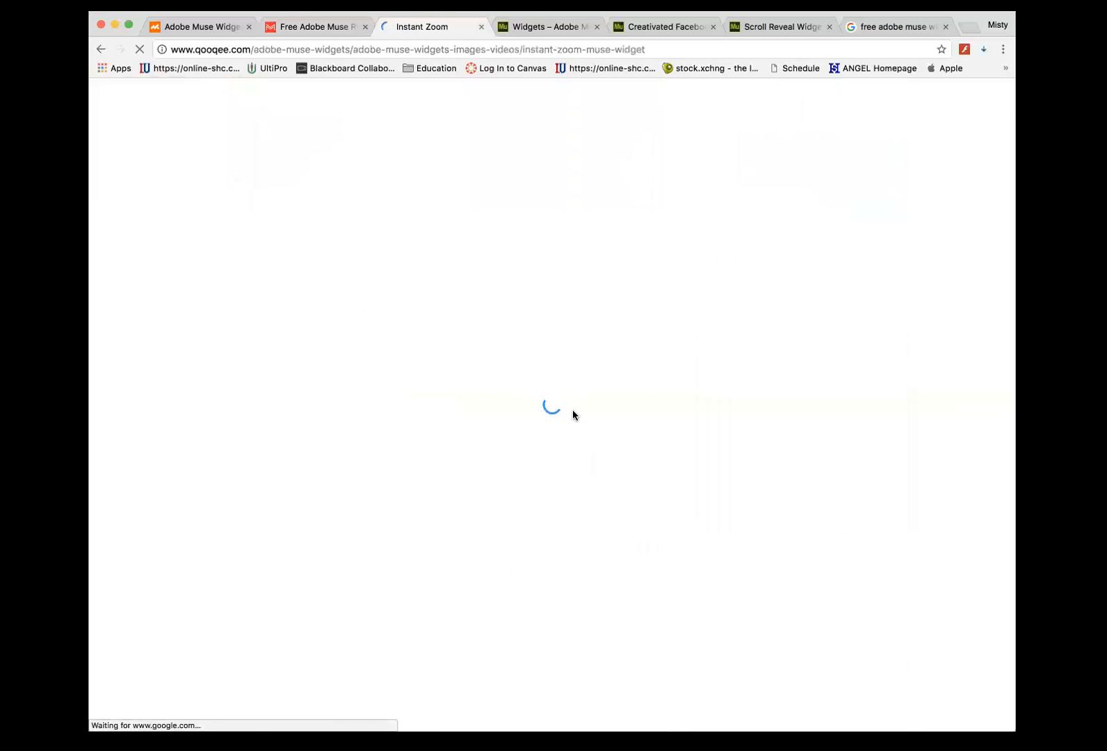
{"action": "left_click", "coordinate": [647, 361]}
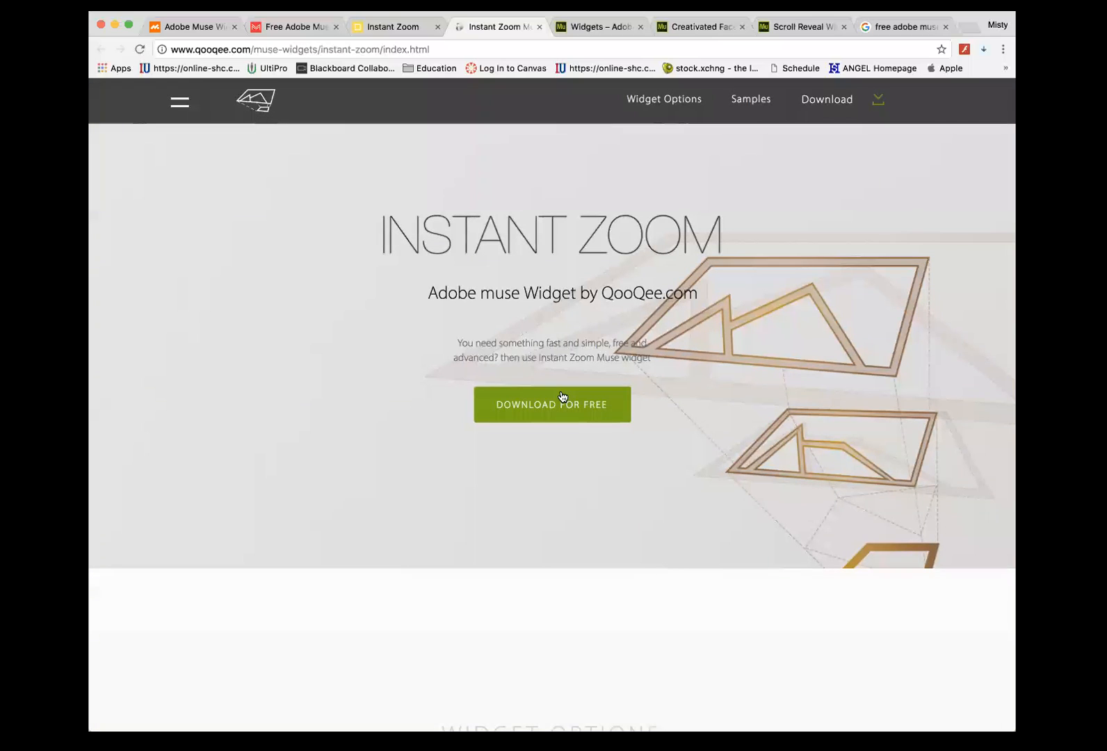
- Test Instant Zoom on the horse, bird and sunset sample photos, then return to the widget directory
{"action": "scroll", "coordinate": [297, 278], "scroll_direction": "down", "scroll_amount": 5}
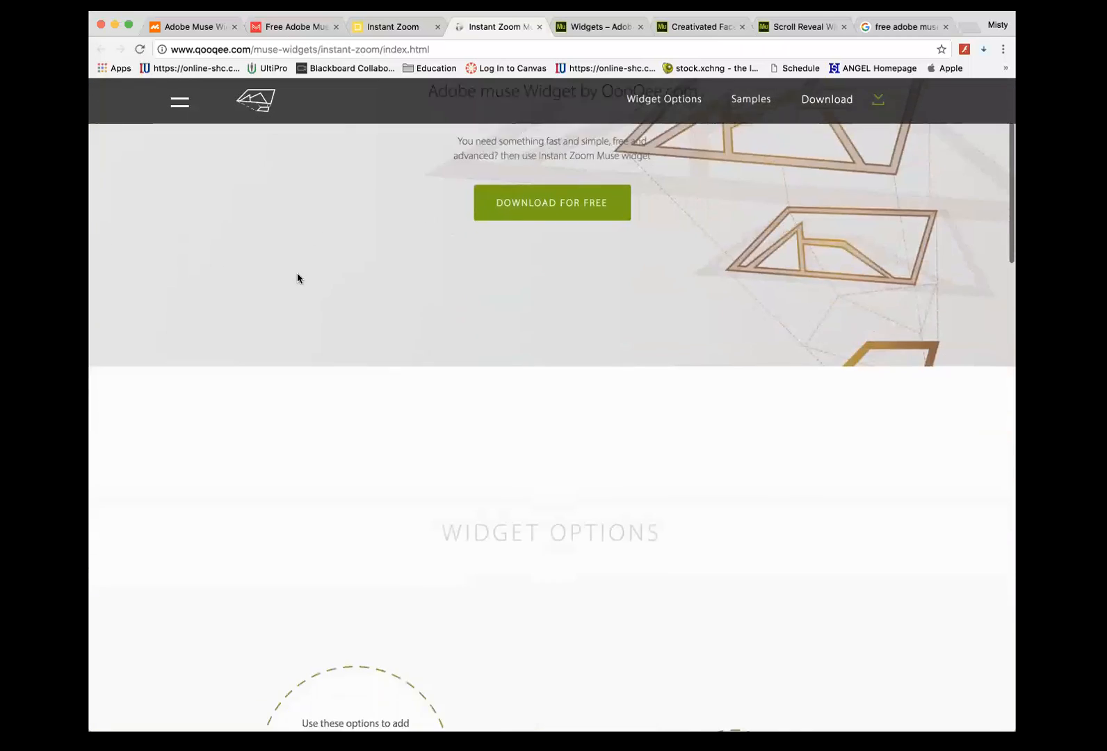
{"action": "scroll", "coordinate": [297, 278], "scroll_direction": "down", "scroll_amount": 3}
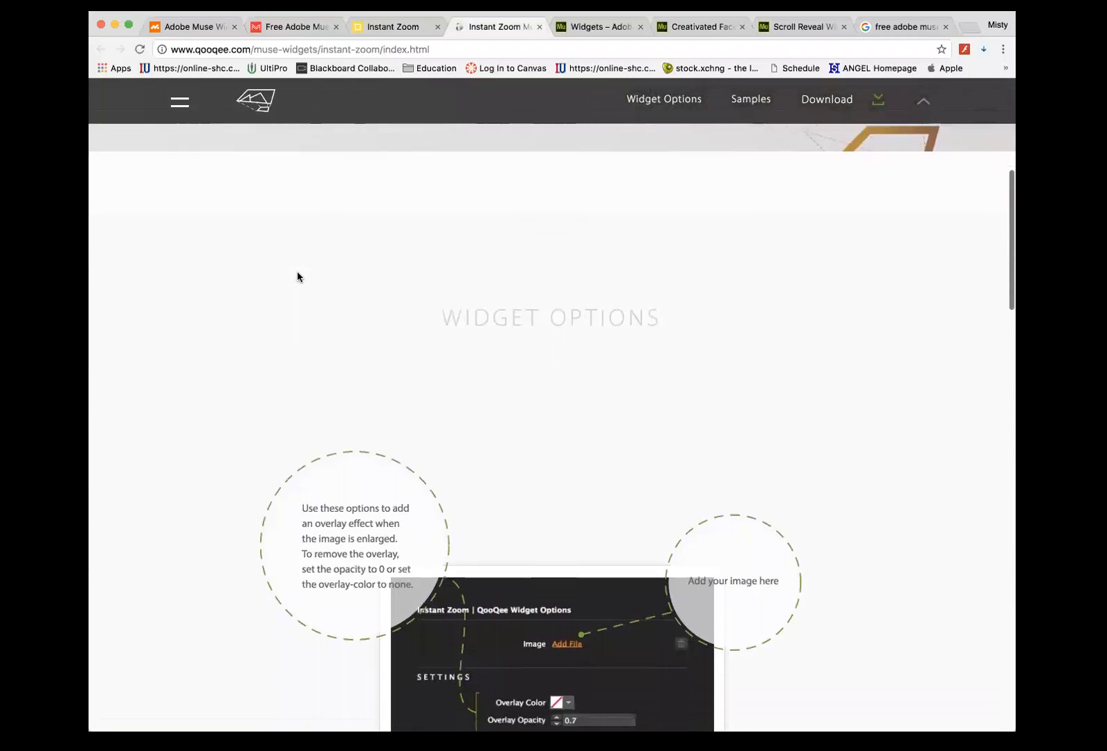
{"action": "scroll", "coordinate": [311, 228], "scroll_direction": "down", "scroll_amount": 2}
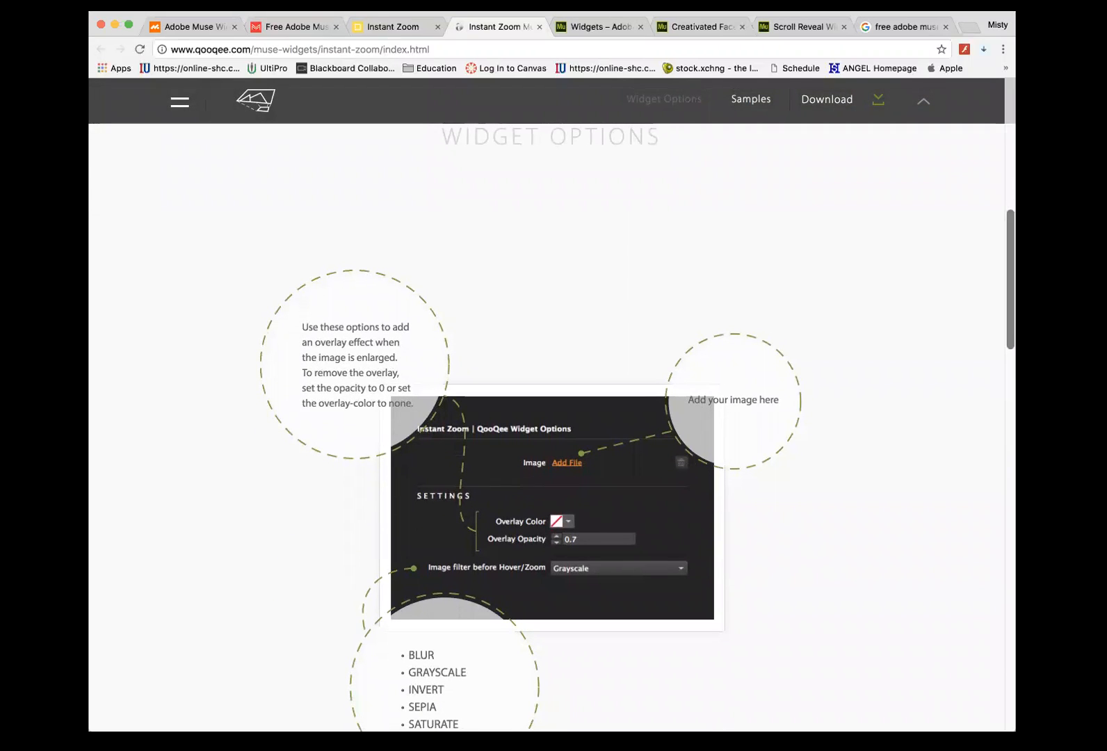
{"action": "scroll", "coordinate": [551, 417], "scroll_direction": "down", "scroll_amount": 10}
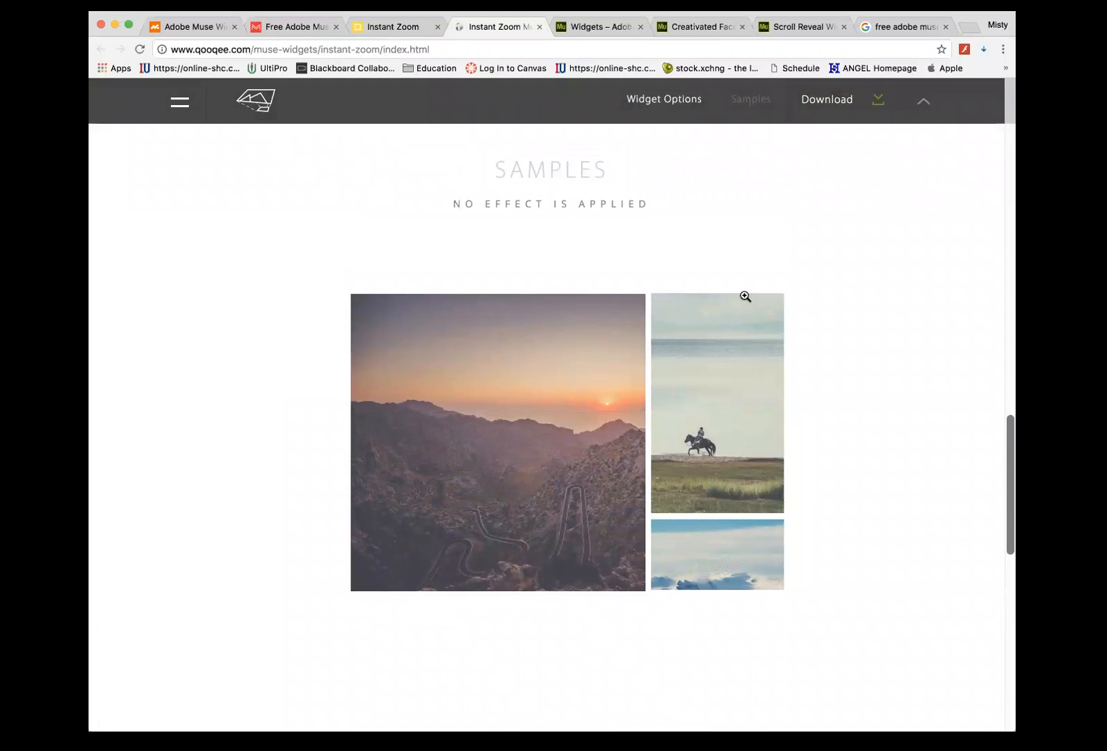
{"action": "left_click", "coordinate": [717, 382]}
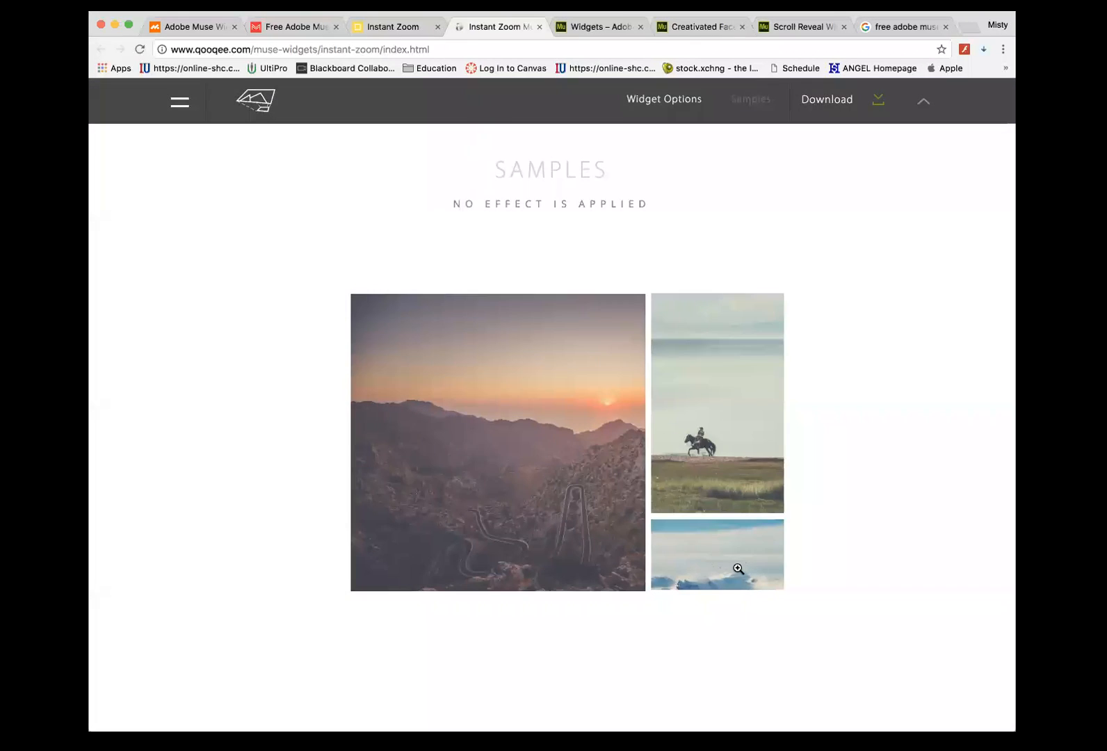
{"action": "left_click", "coordinate": [738, 569]}
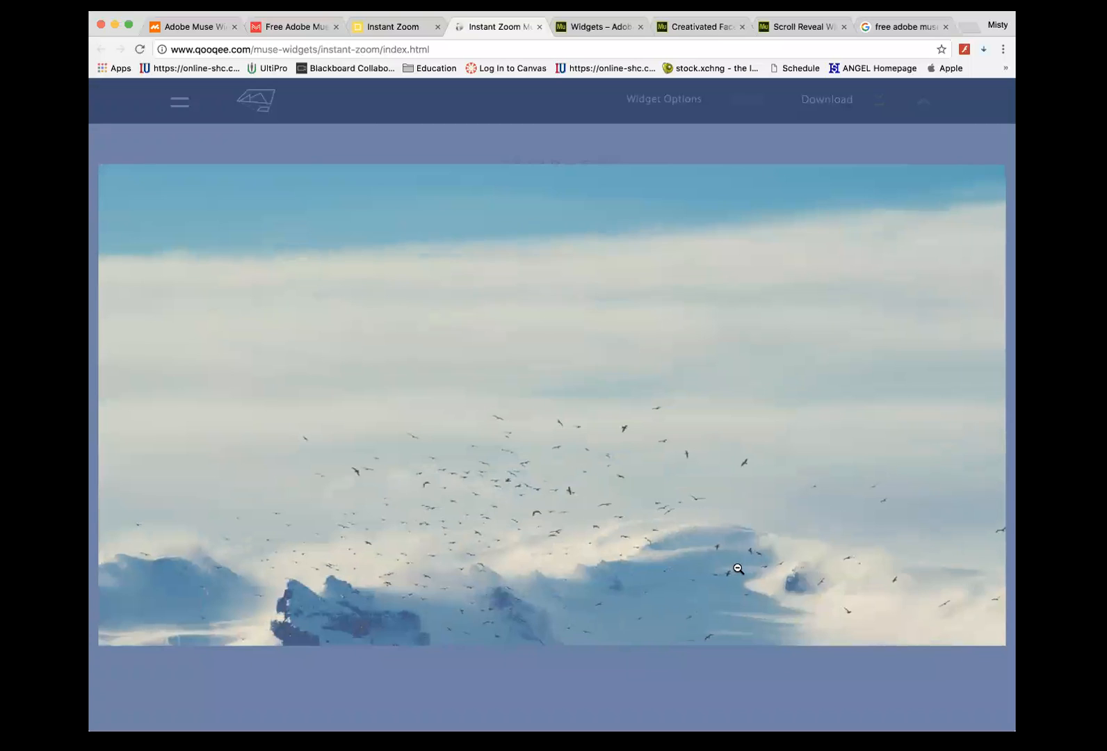
{"action": "left_click", "coordinate": [739, 568]}
{"action": "left_click", "coordinate": [558, 469]}
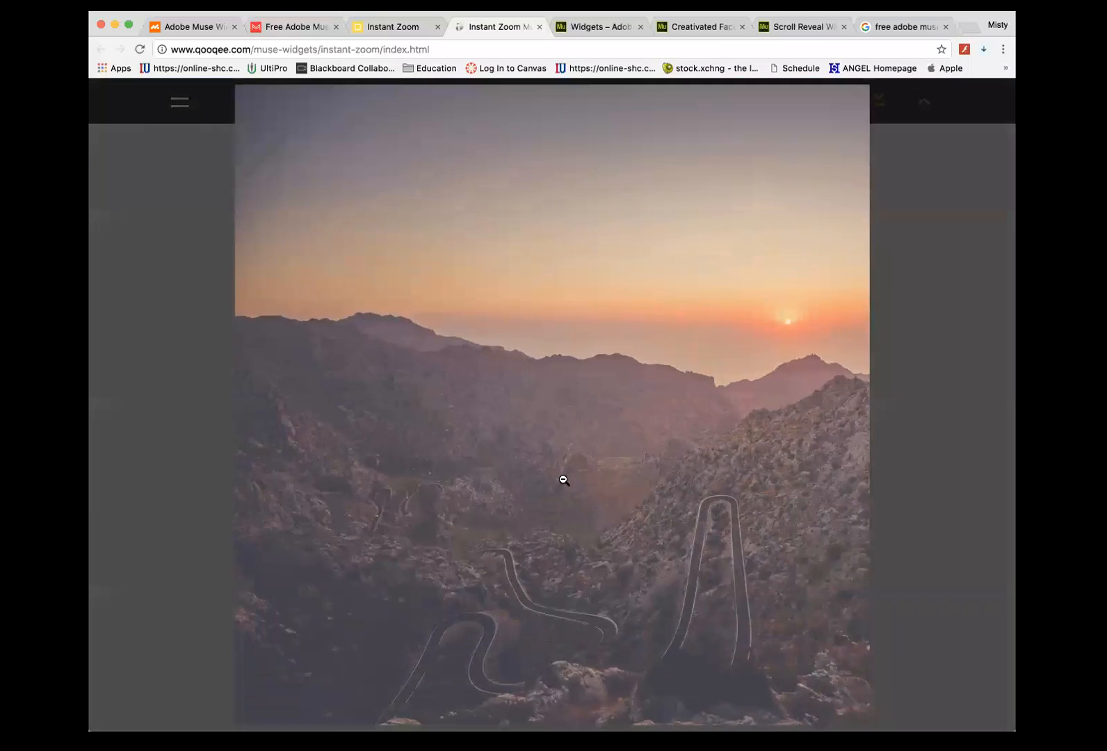
{"action": "left_click", "coordinate": [563, 480]}
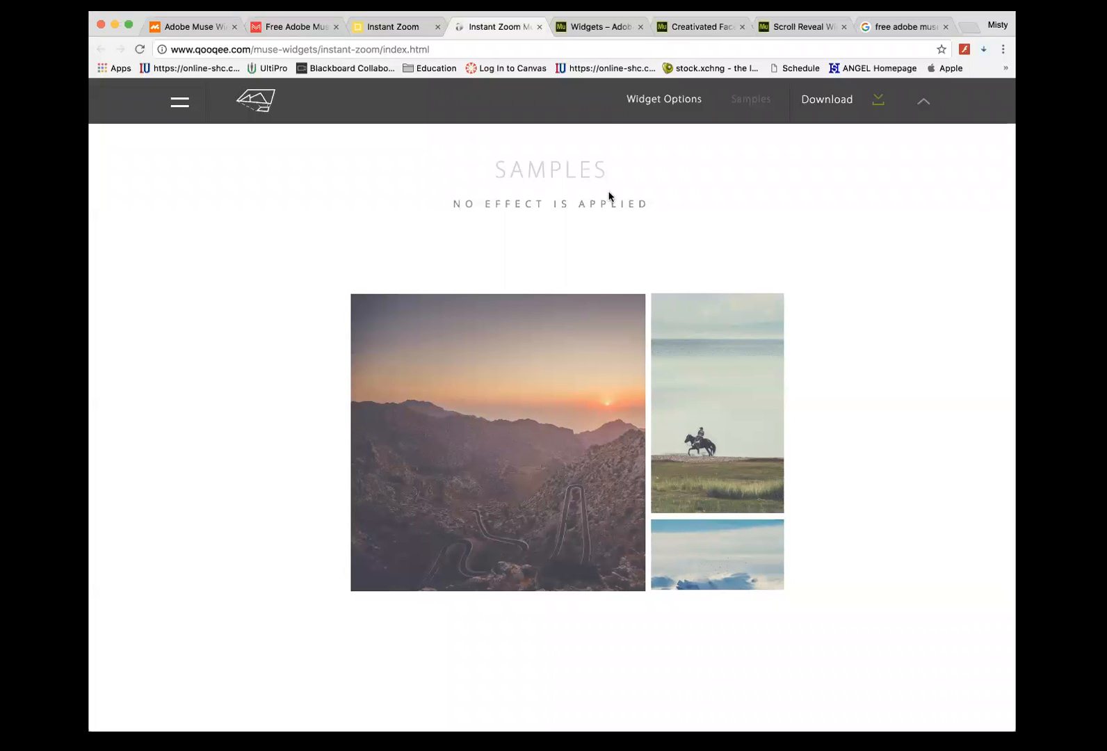
{"action": "left_click", "coordinate": [575, 29]}
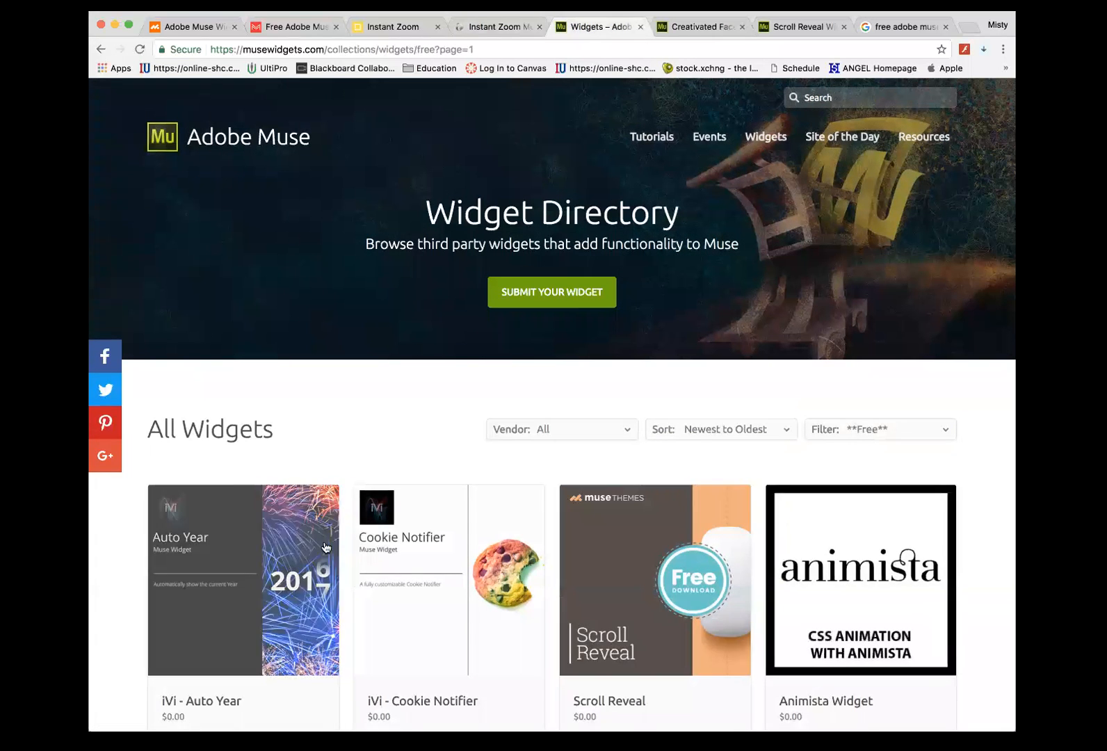
- Scroll through the free widgets list and browse page 2 of the directory
{"action": "scroll", "coordinate": [493, 413], "scroll_direction": "down", "scroll_amount": 5}
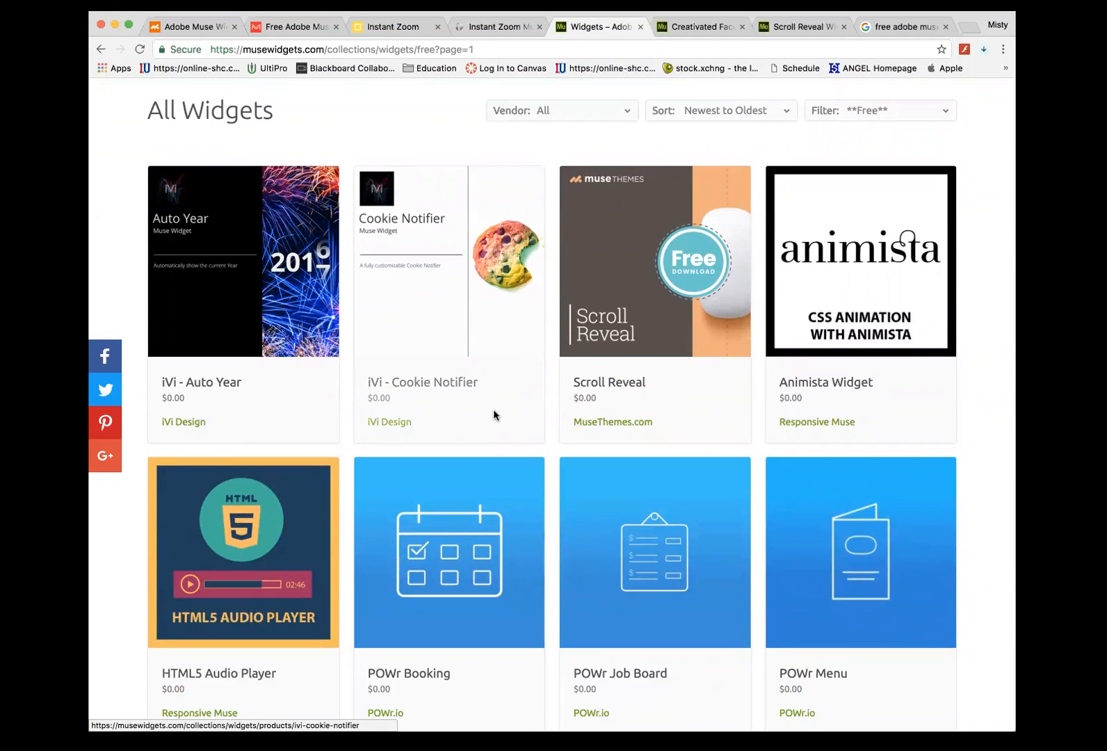
{"action": "scroll", "coordinate": [494, 415], "scroll_direction": "down", "scroll_amount": 5}
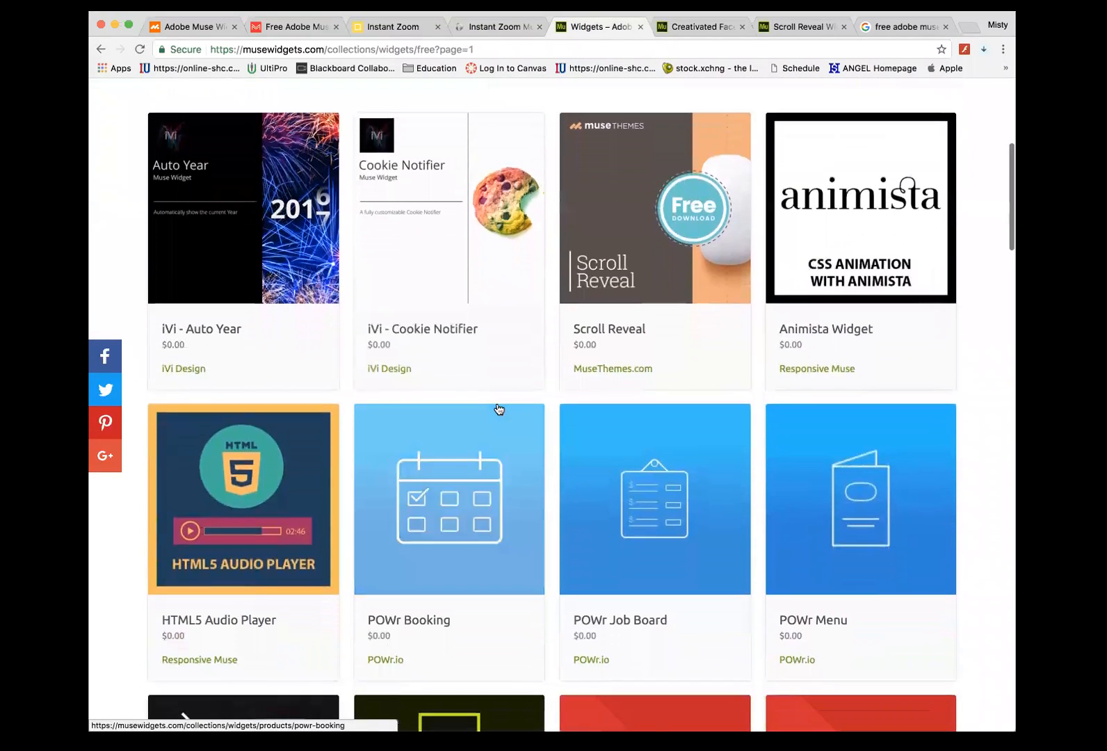
{"action": "scroll", "coordinate": [498, 408], "scroll_direction": "down", "scroll_amount": 15}
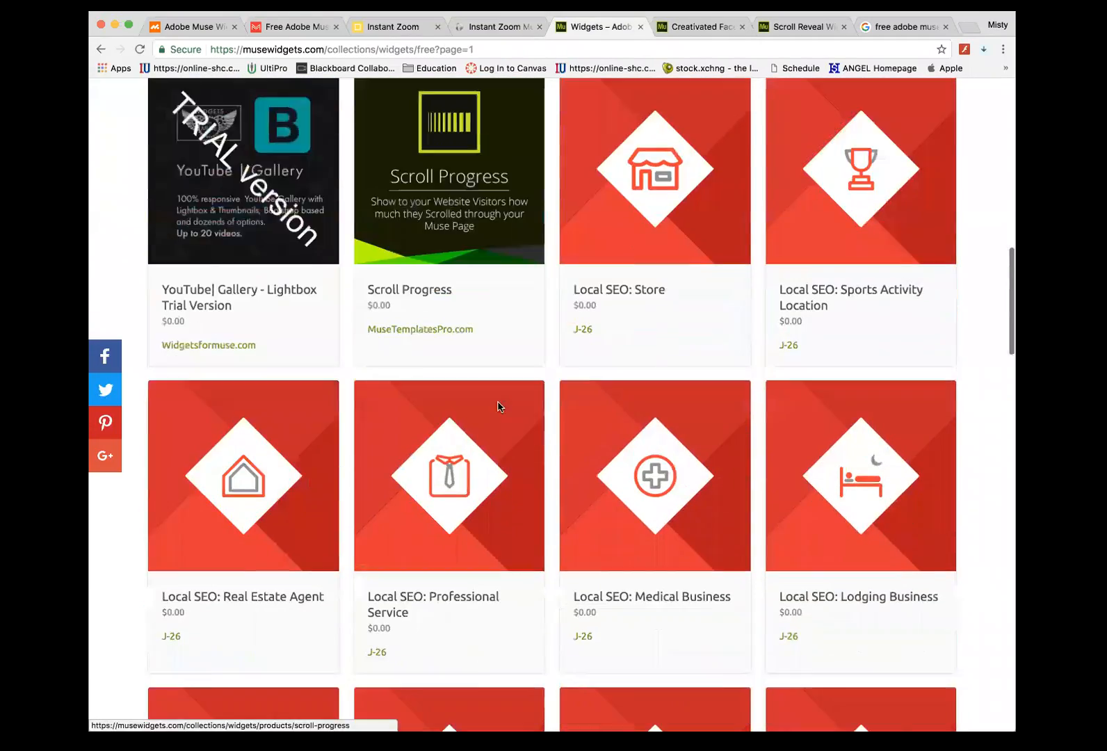
{"action": "scroll", "coordinate": [499, 409], "scroll_direction": "down", "scroll_amount": 20}
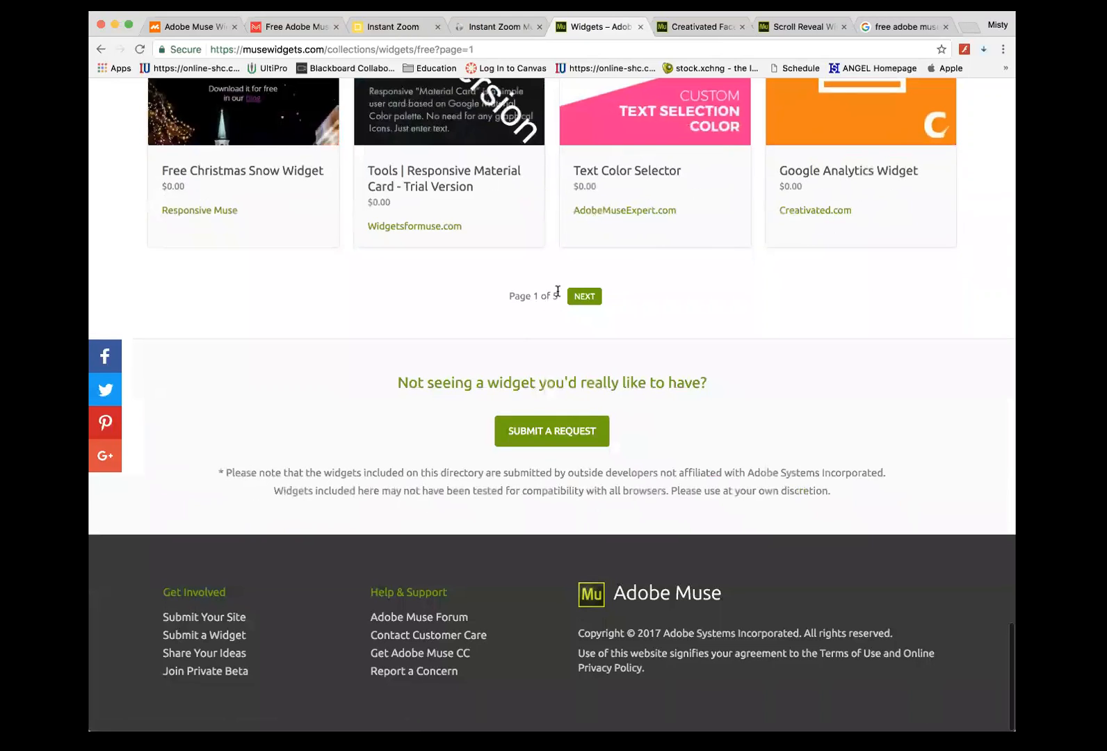
{"action": "left_click", "coordinate": [584, 296]}
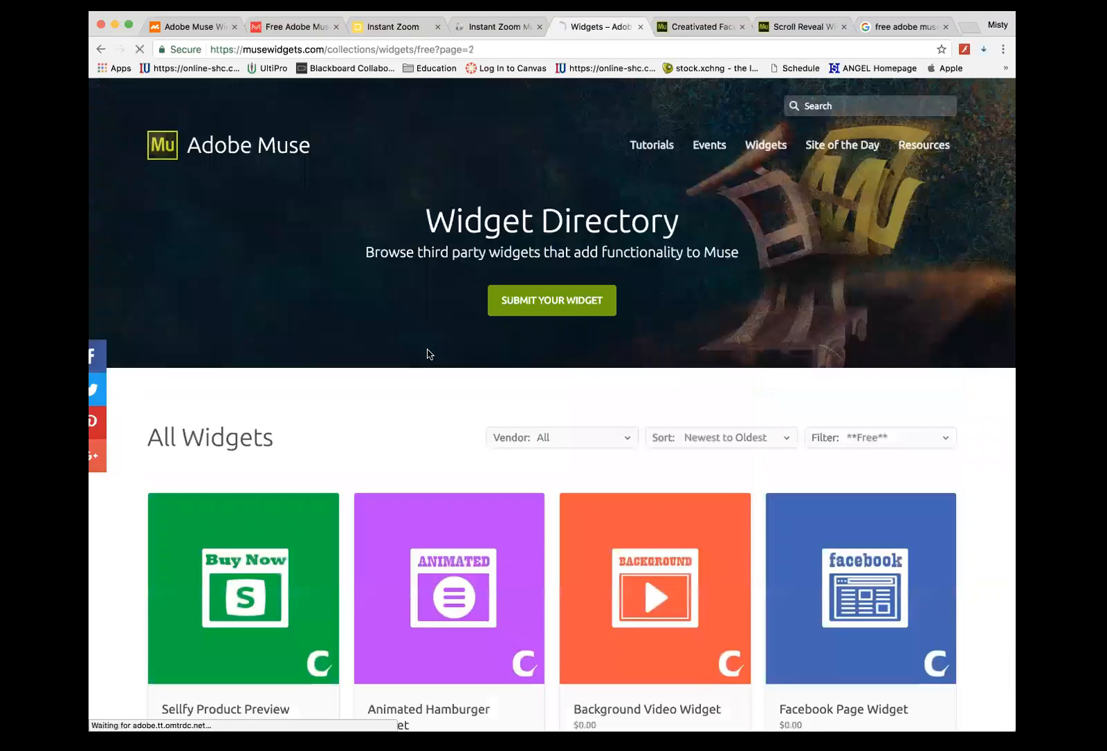
{"action": "scroll", "coordinate": [427, 348], "scroll_direction": "down", "scroll_amount": 3}
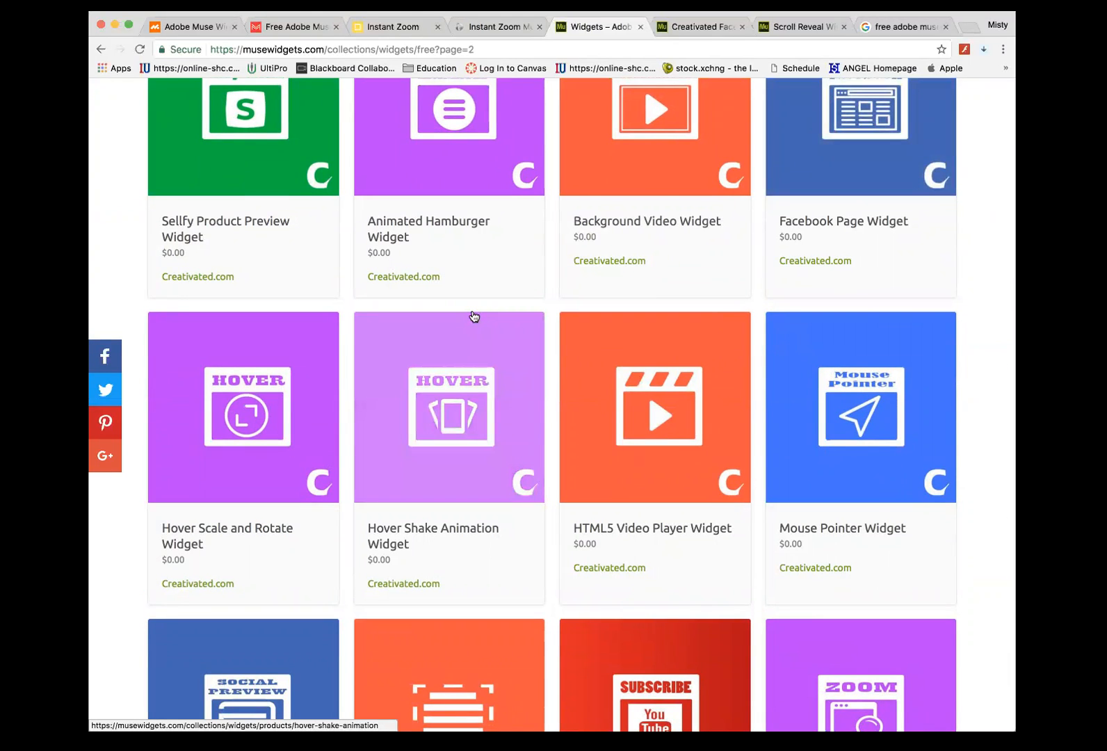
{"action": "scroll", "coordinate": [474, 317], "scroll_direction": "up", "scroll_amount": 3}
{"action": "scroll", "coordinate": [474, 317], "scroll_direction": "down", "scroll_amount": 1}
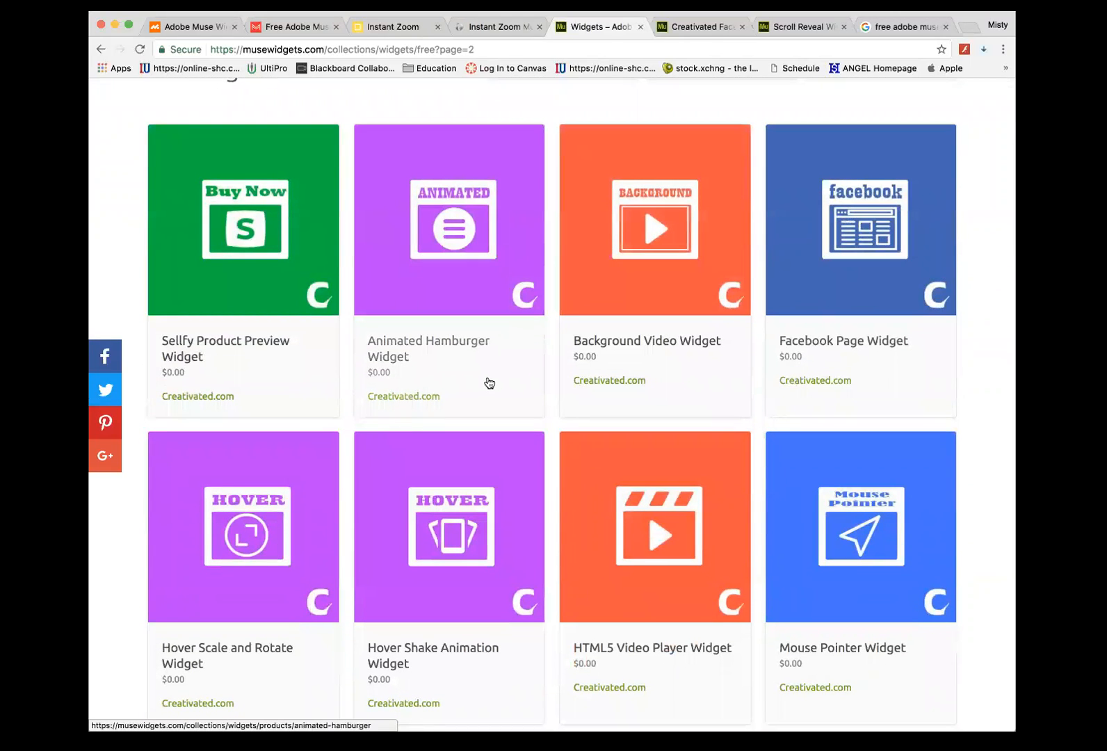
{"action": "scroll", "coordinate": [489, 382], "scroll_direction": "down", "scroll_amount": 5}
{"action": "scroll", "coordinate": [490, 383], "scroll_direction": "down", "scroll_amount": 7}
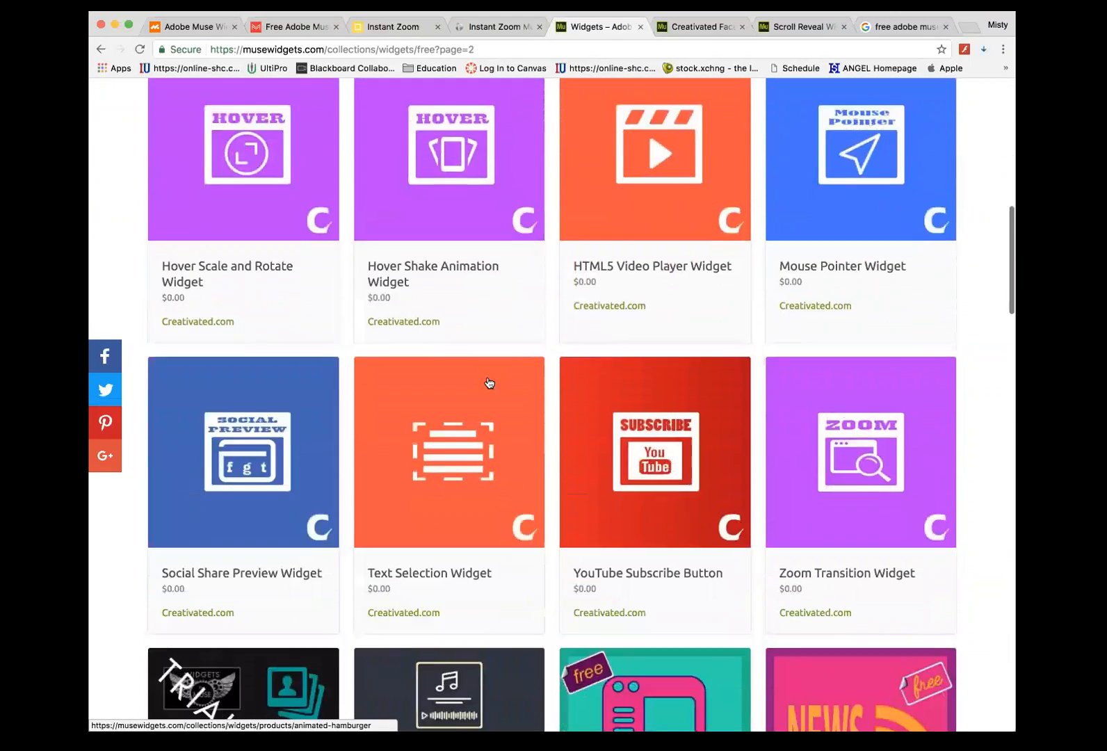
{"action": "scroll", "coordinate": [489, 382], "scroll_direction": "down", "scroll_amount": 9}
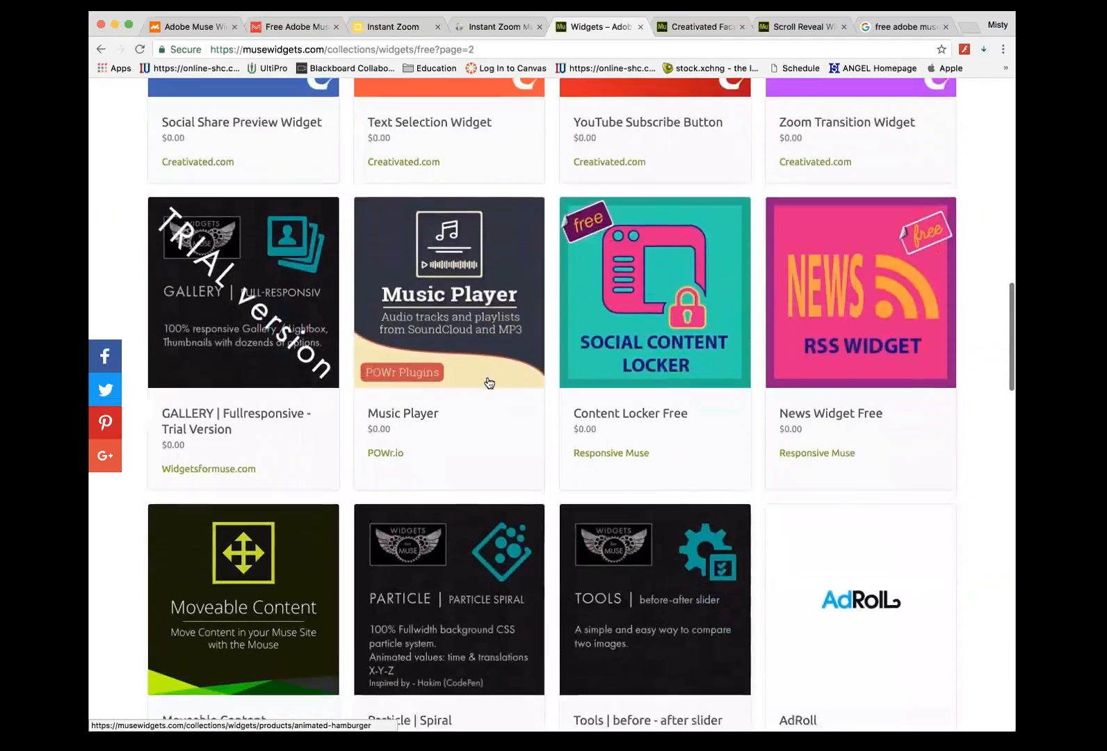
{"action": "scroll", "coordinate": [490, 382], "scroll_direction": "down", "scroll_amount": 7}
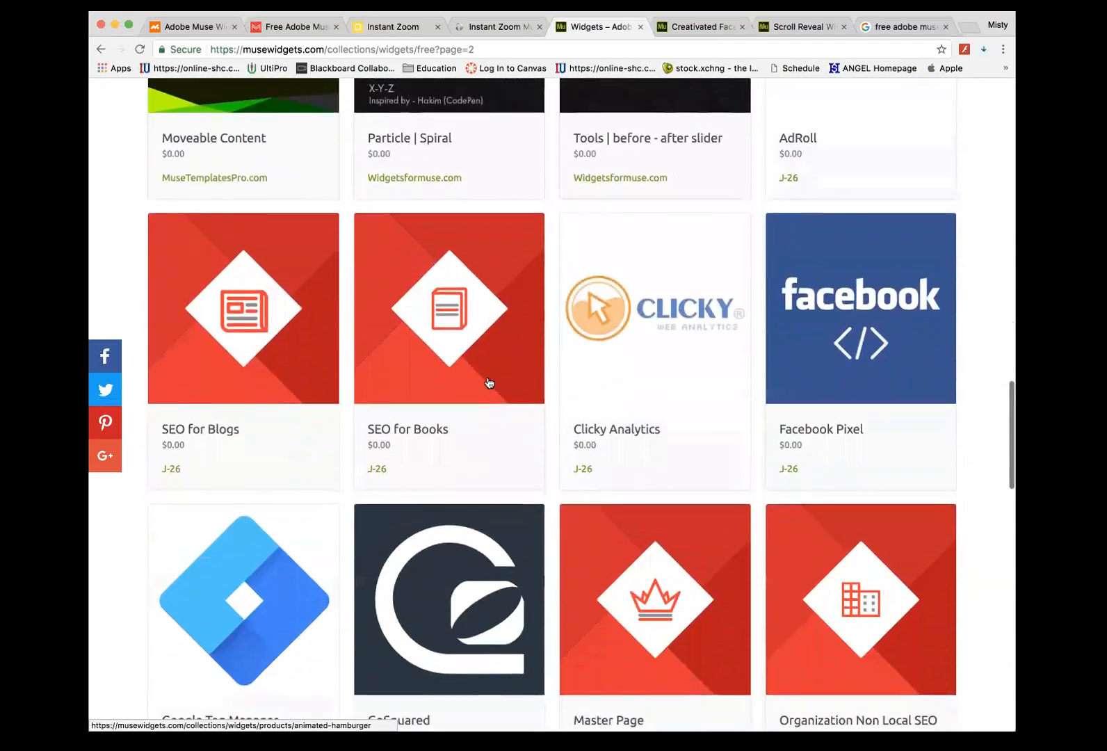
{"action": "scroll", "coordinate": [489, 382], "scroll_direction": "down", "scroll_amount": 14}
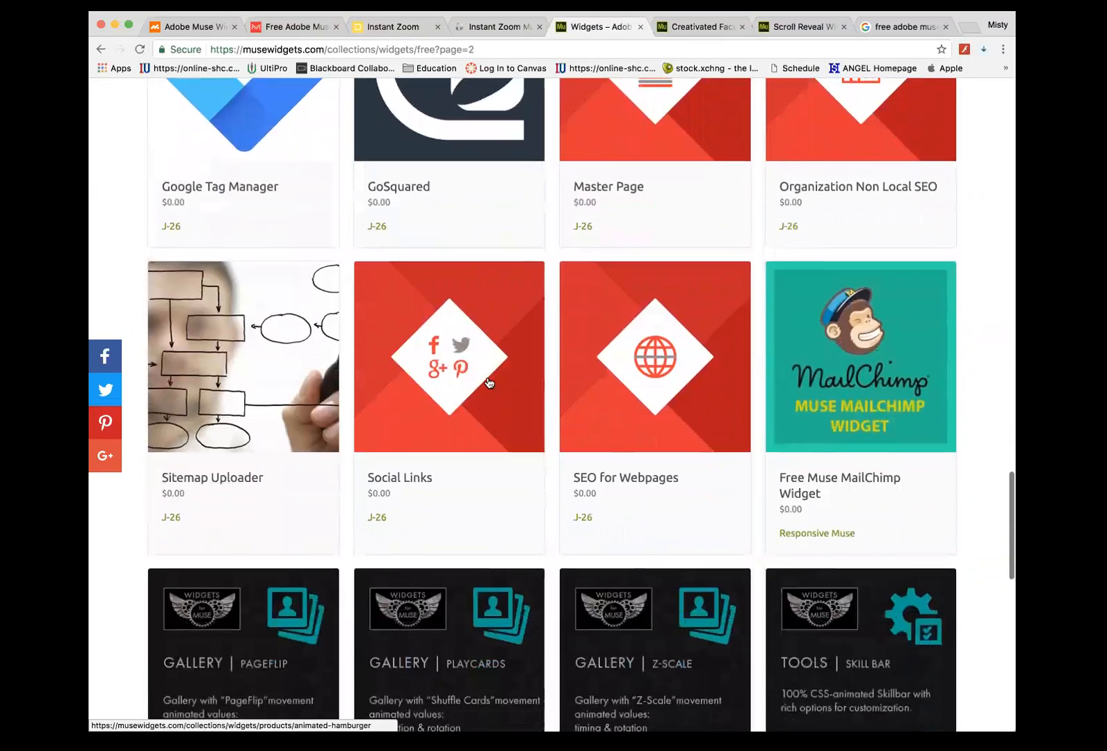
{"action": "scroll", "coordinate": [490, 382], "scroll_direction": "down", "scroll_amount": 2}
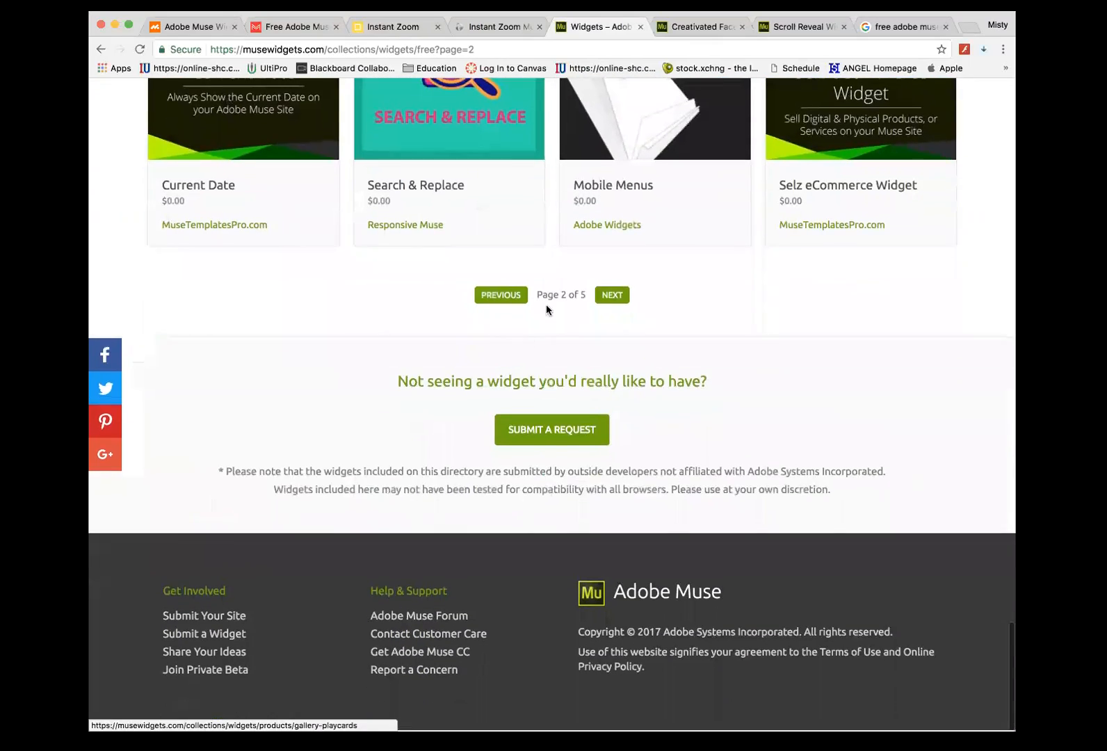
- Check page 3, then go back to page 2 and open the Animated Hamburger Widget
{"action": "left_click", "coordinate": [611, 296]}
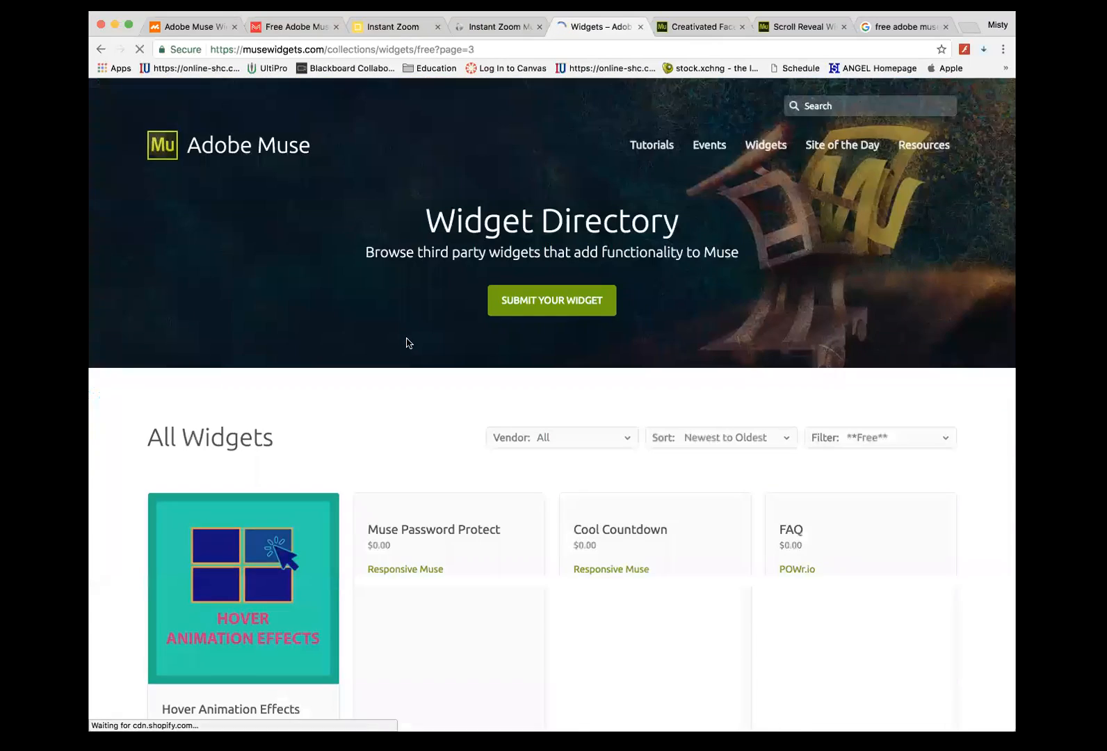
{"action": "scroll", "coordinate": [407, 340], "scroll_direction": "down", "scroll_amount": 9}
{"action": "scroll", "coordinate": [408, 340], "scroll_direction": "down", "scroll_amount": 16}
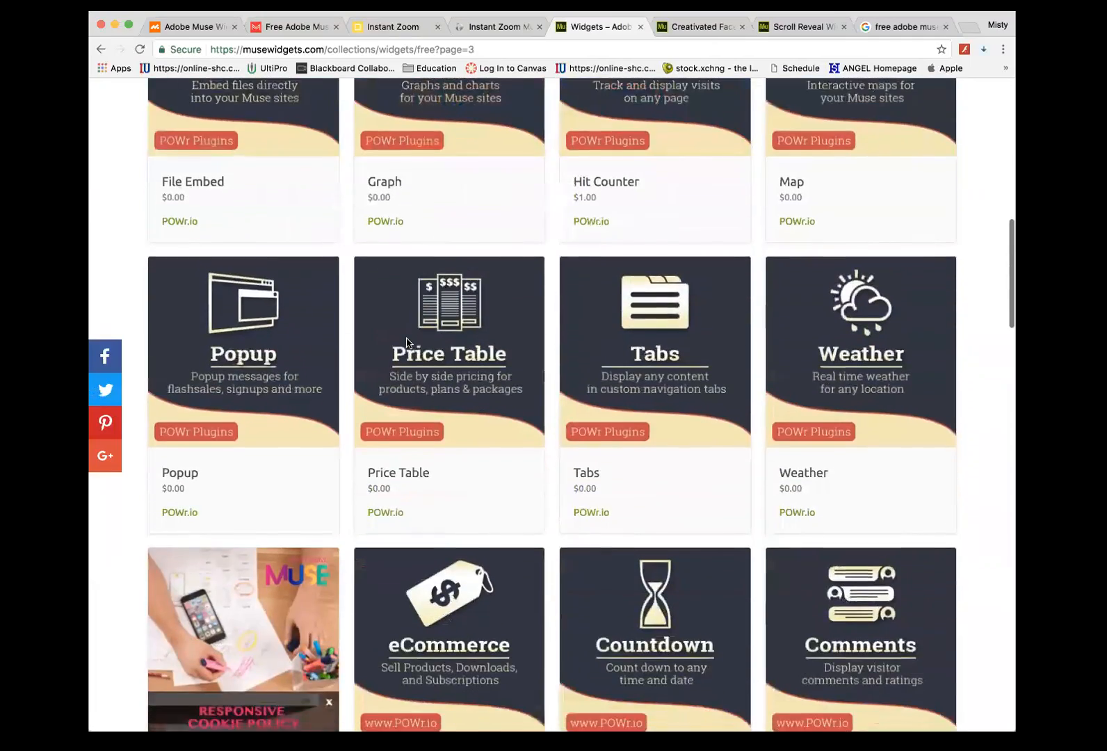
{"action": "scroll", "coordinate": [407, 342], "scroll_direction": "down", "scroll_amount": 18}
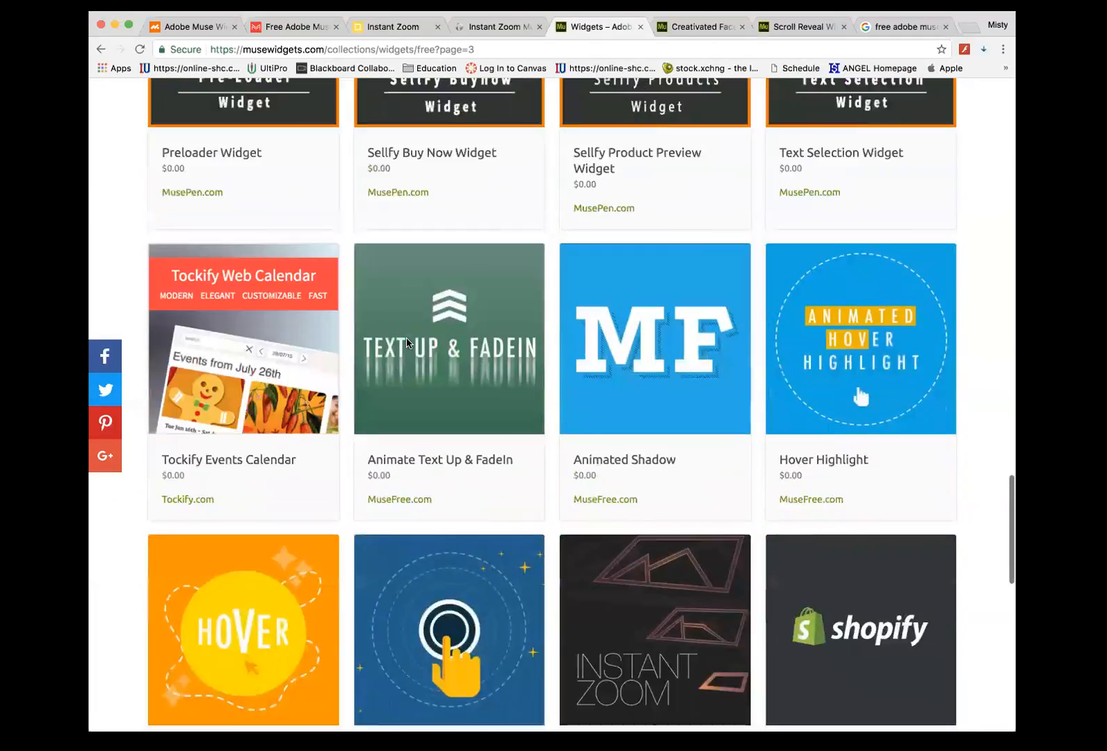
{"action": "scroll", "coordinate": [407, 342], "scroll_direction": "down", "scroll_amount": 5}
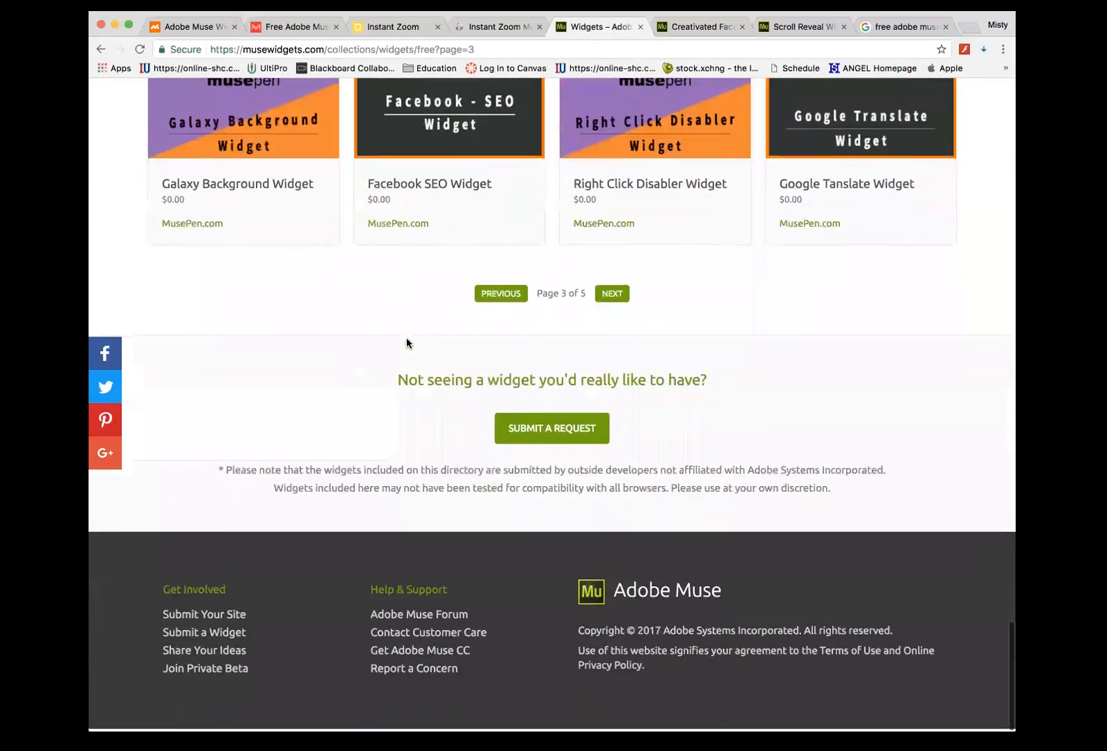
{"action": "left_click", "coordinate": [501, 294]}
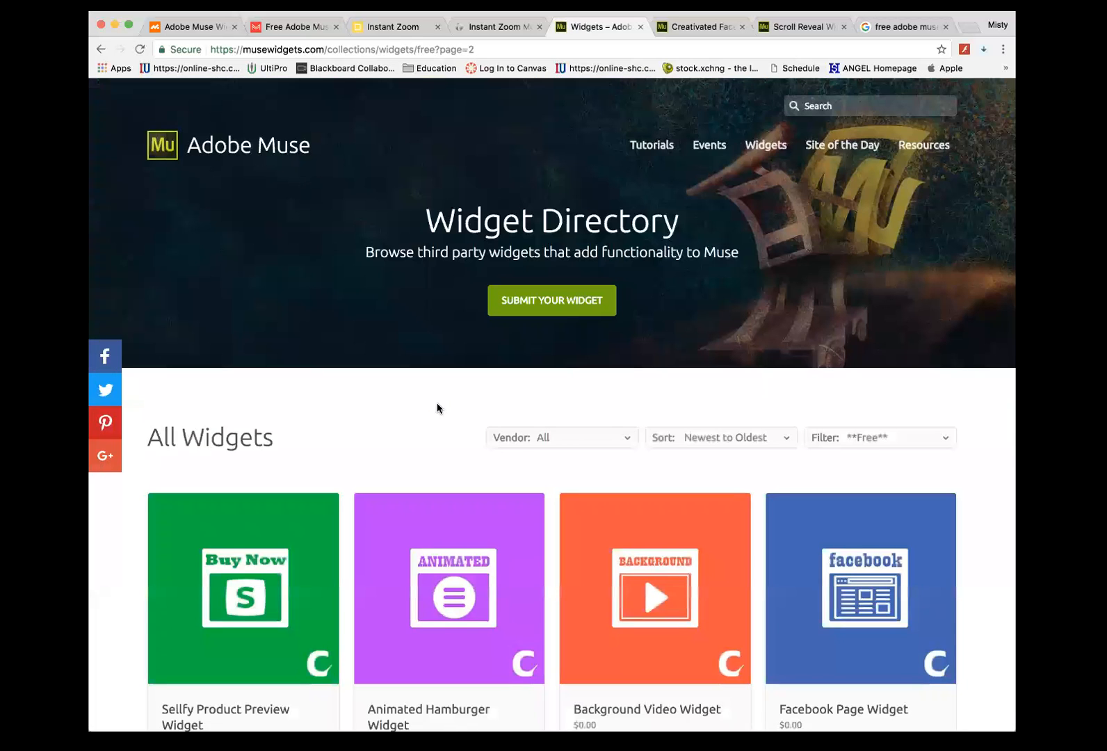
{"action": "scroll", "coordinate": [437, 407], "scroll_direction": "down", "scroll_amount": 5}
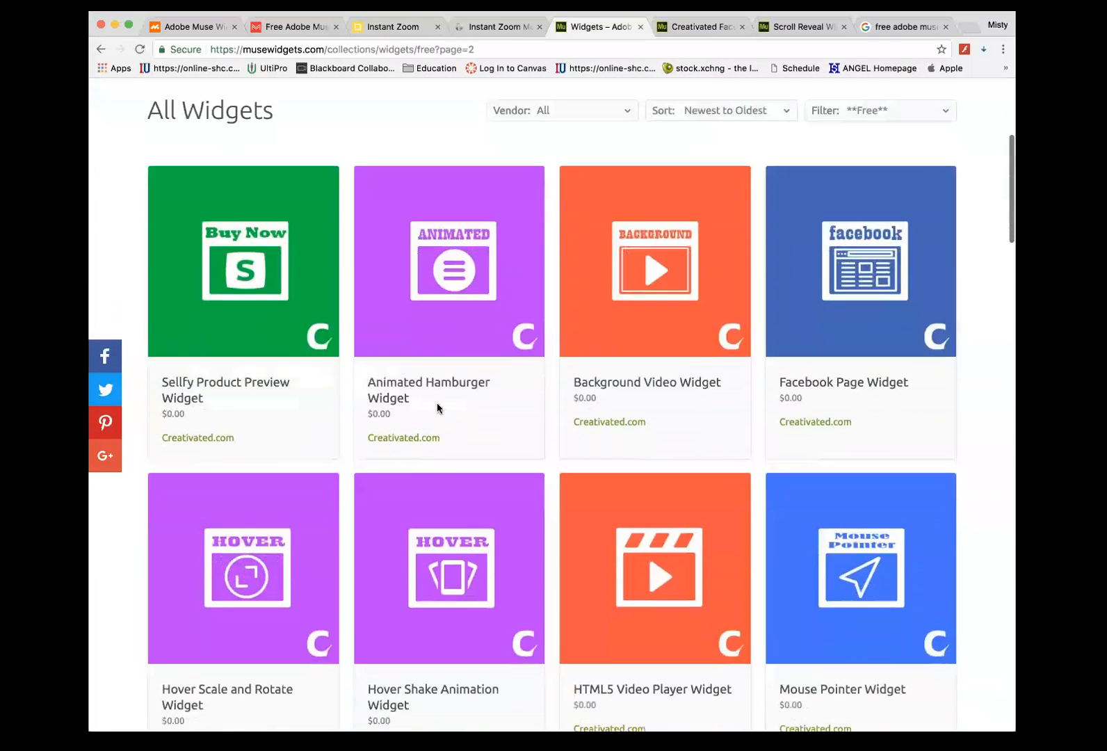
{"action": "left_click", "coordinate": [467, 300]}
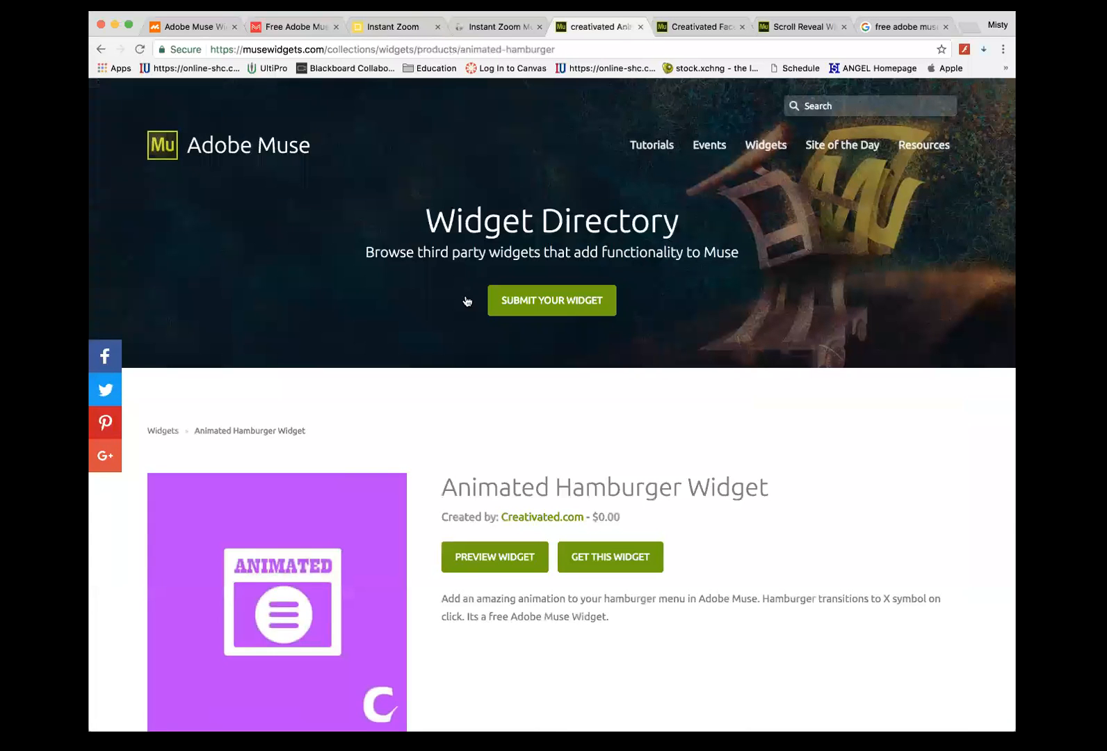
- Open the Animated Hamburger Widget's preview on Creativated.com
{"action": "scroll", "coordinate": [646, 487], "scroll_direction": "down", "scroll_amount": 2}
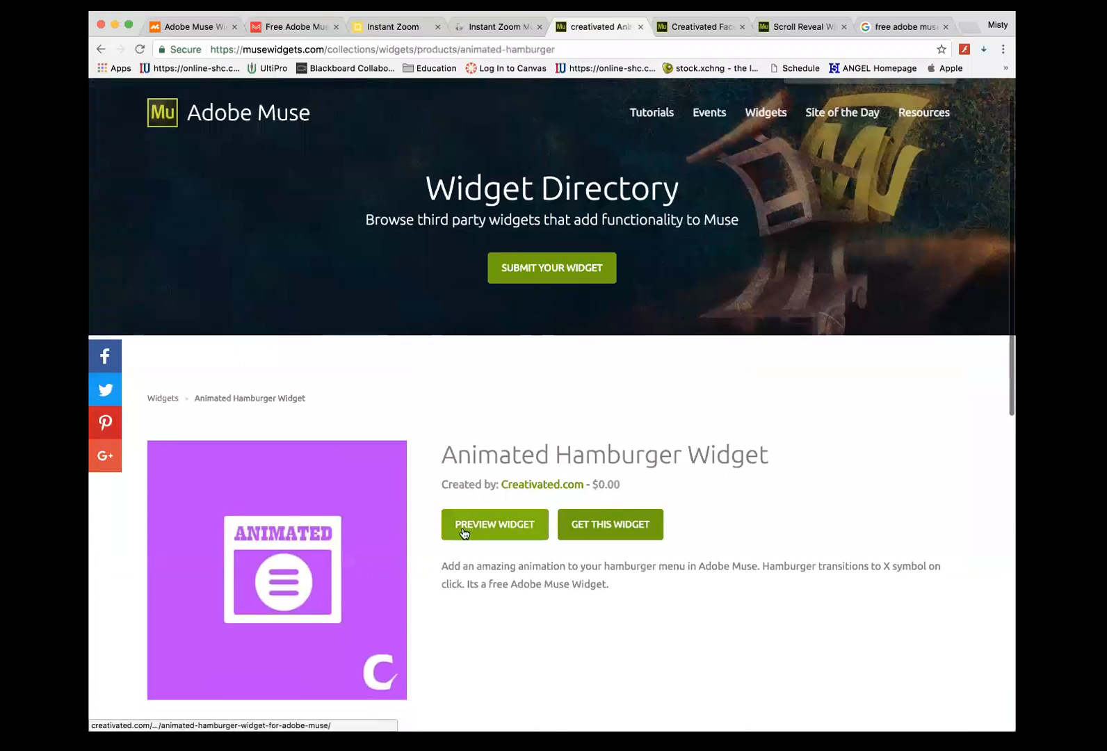
{"action": "left_click", "coordinate": [465, 532]}
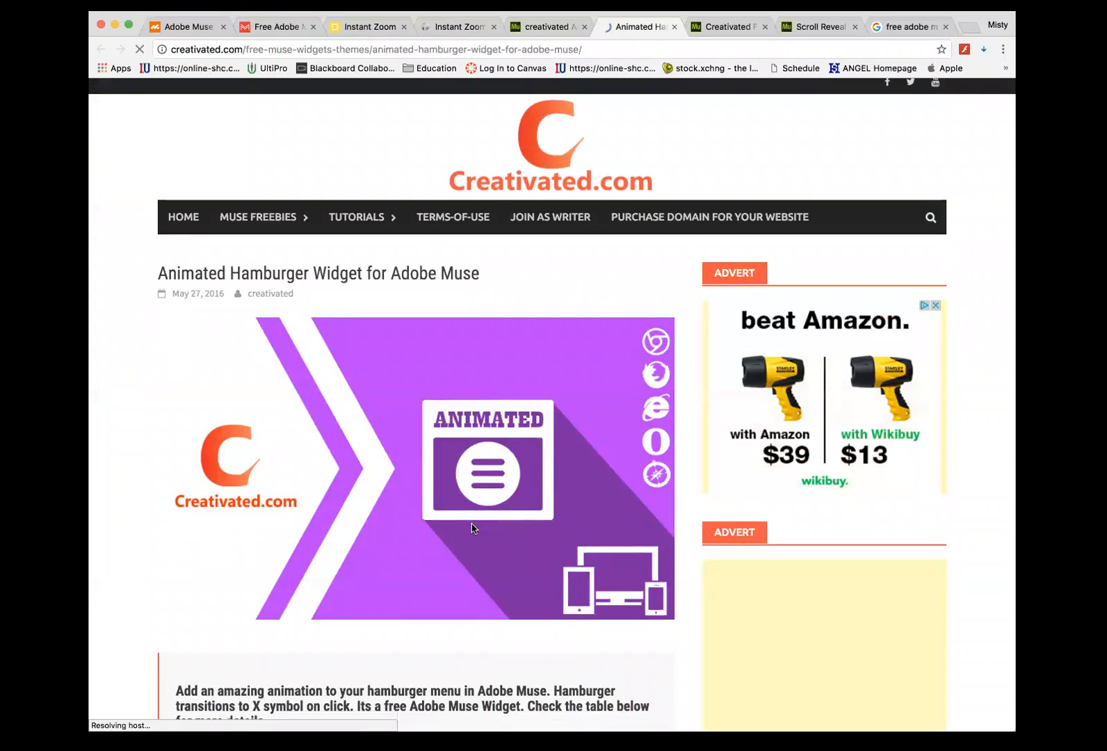
{"action": "scroll", "coordinate": [473, 528], "scroll_direction": "down", "scroll_amount": 3}
{"action": "scroll", "coordinate": [473, 529], "scroll_direction": "down", "scroll_amount": 6}
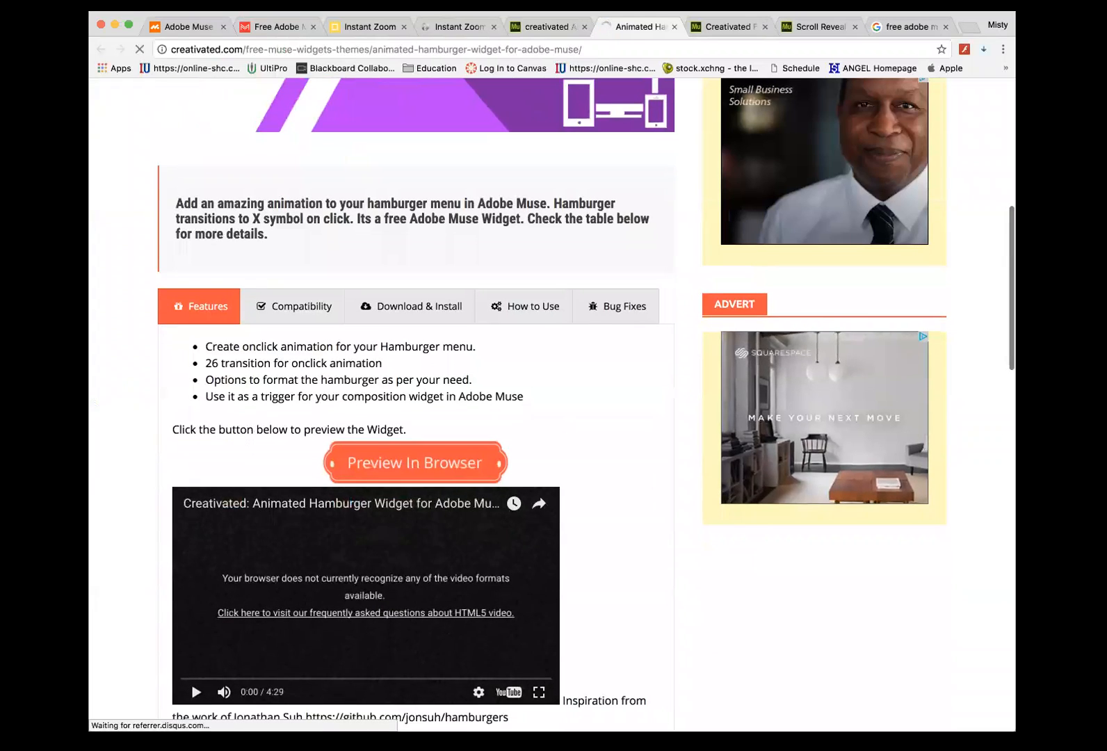
- Narrow the browser window and open and close the collapsed hamburger main menu
{"action": "left_click_drag", "start_coordinate": [869, 429], "coordinate": [692, 431]}
{"action": "scroll", "coordinate": [620, 402], "scroll_direction": "up", "scroll_amount": 6}
{"action": "scroll", "coordinate": [609, 403], "scroll_direction": "up", "scroll_amount": 2}
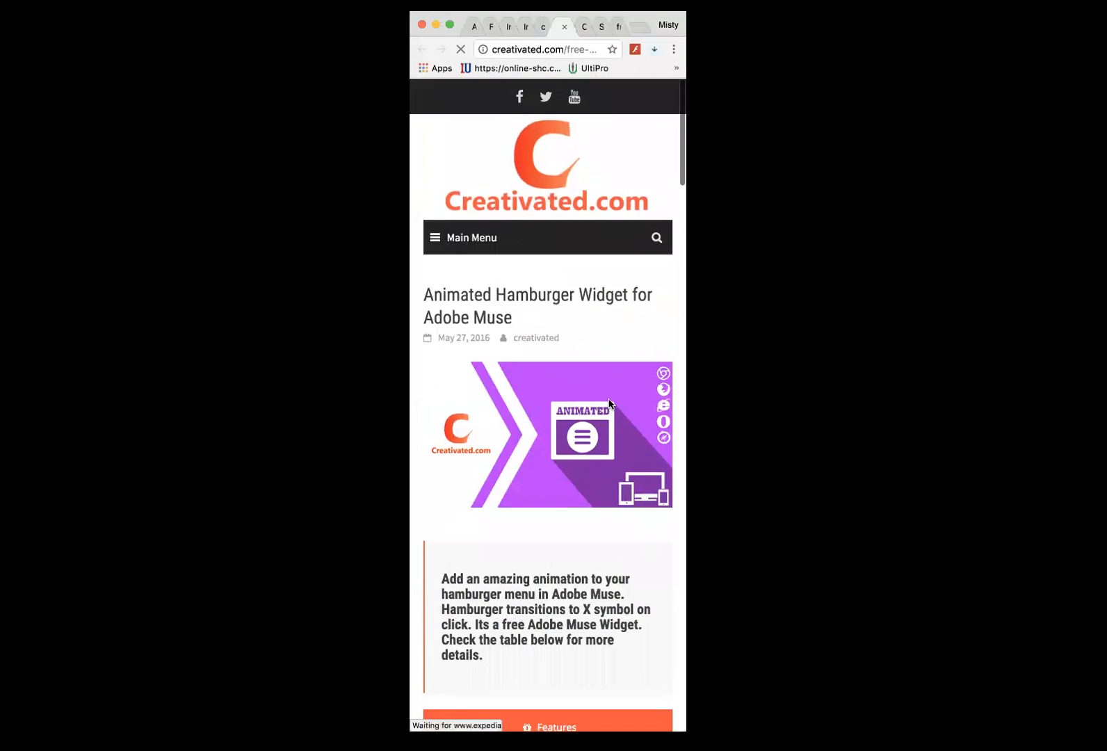
{"action": "left_click", "coordinate": [437, 241]}
{"action": "left_click", "coordinate": [460, 297]}
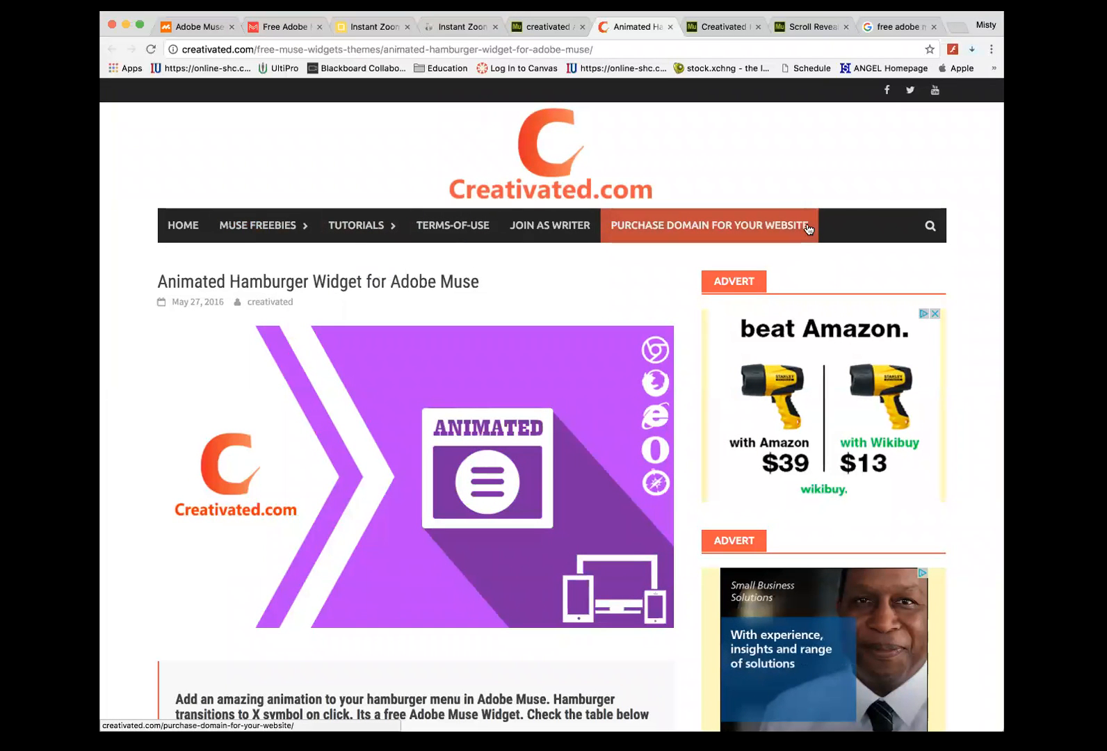
- Open the Facebook Page Widget's page on Creativated.com and look it over
{"action": "left_click", "coordinate": [723, 27]}
{"action": "scroll", "coordinate": [481, 448], "scroll_direction": "down", "scroll_amount": 2}
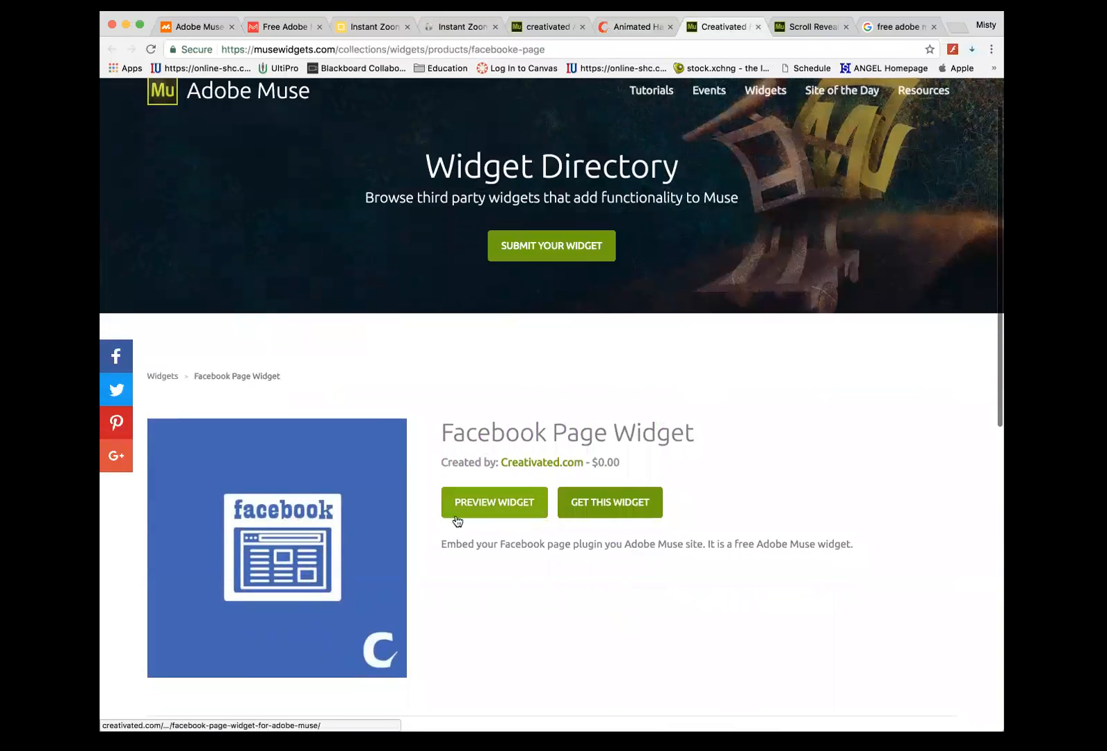
{"action": "left_click", "coordinate": [590, 511]}
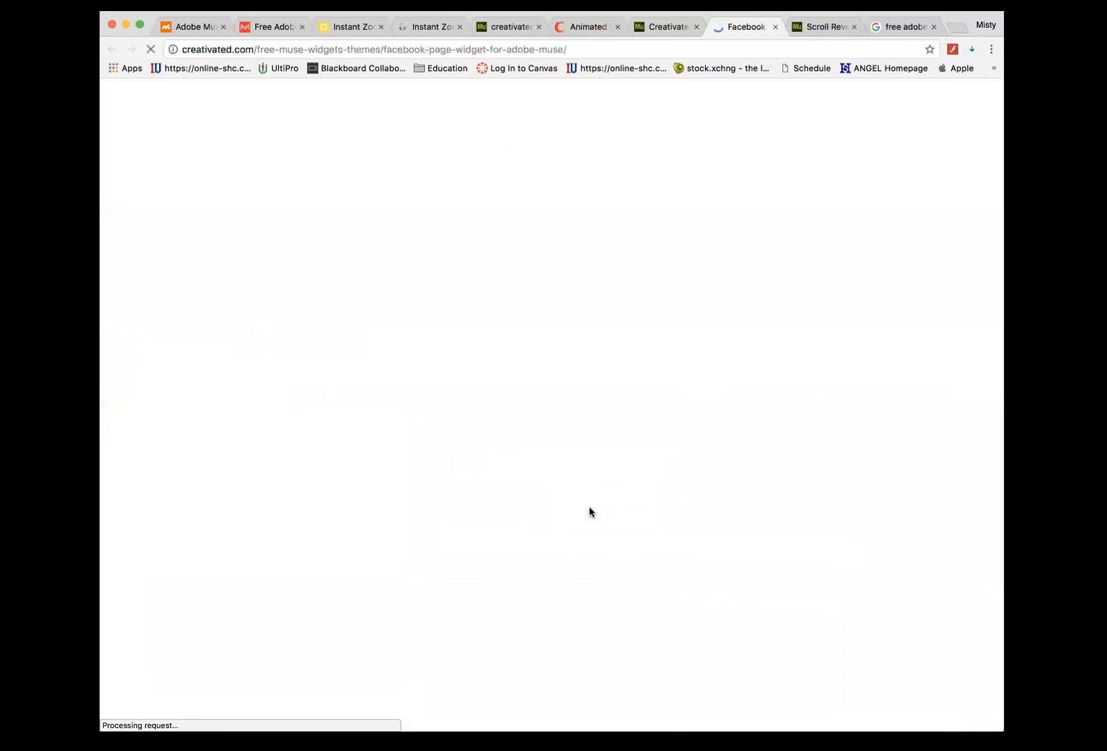
{"action": "scroll", "coordinate": [445, 514], "scroll_direction": "down", "scroll_amount": 10}
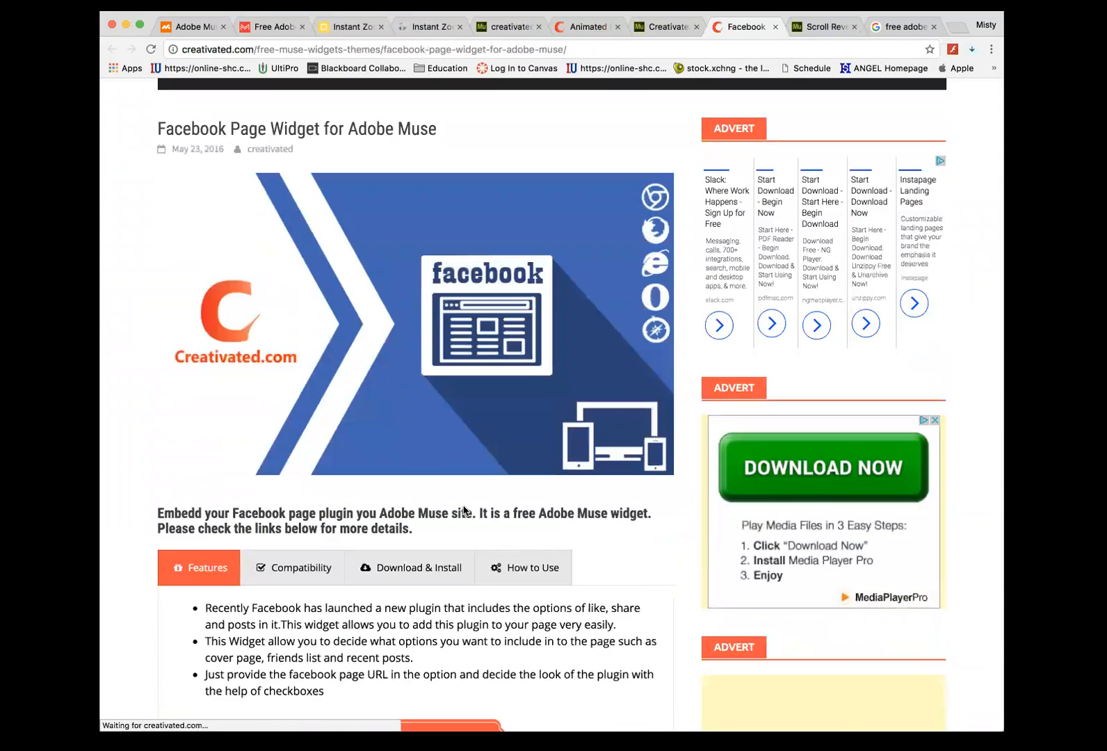
{"action": "scroll", "coordinate": [421, 543], "scroll_direction": "down", "scroll_amount": 10}
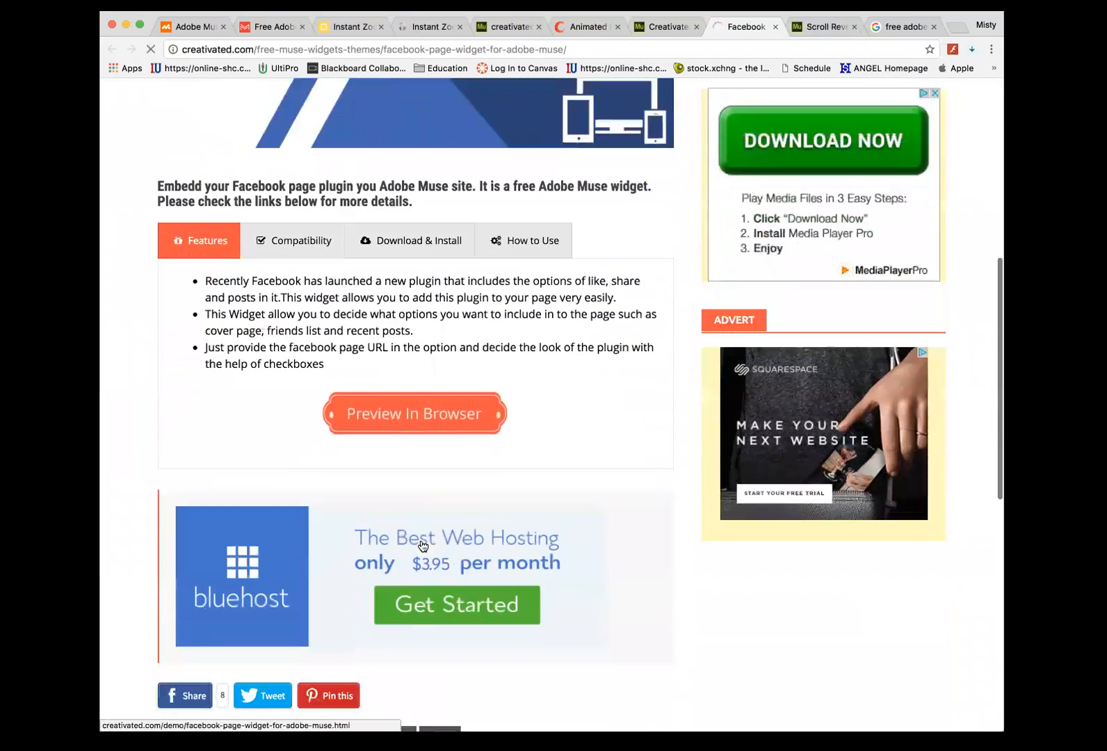
{"action": "scroll", "coordinate": [420, 538], "scroll_direction": "down", "scroll_amount": 3}
{"action": "scroll", "coordinate": [418, 546], "scroll_direction": "up", "scroll_amount": 10}
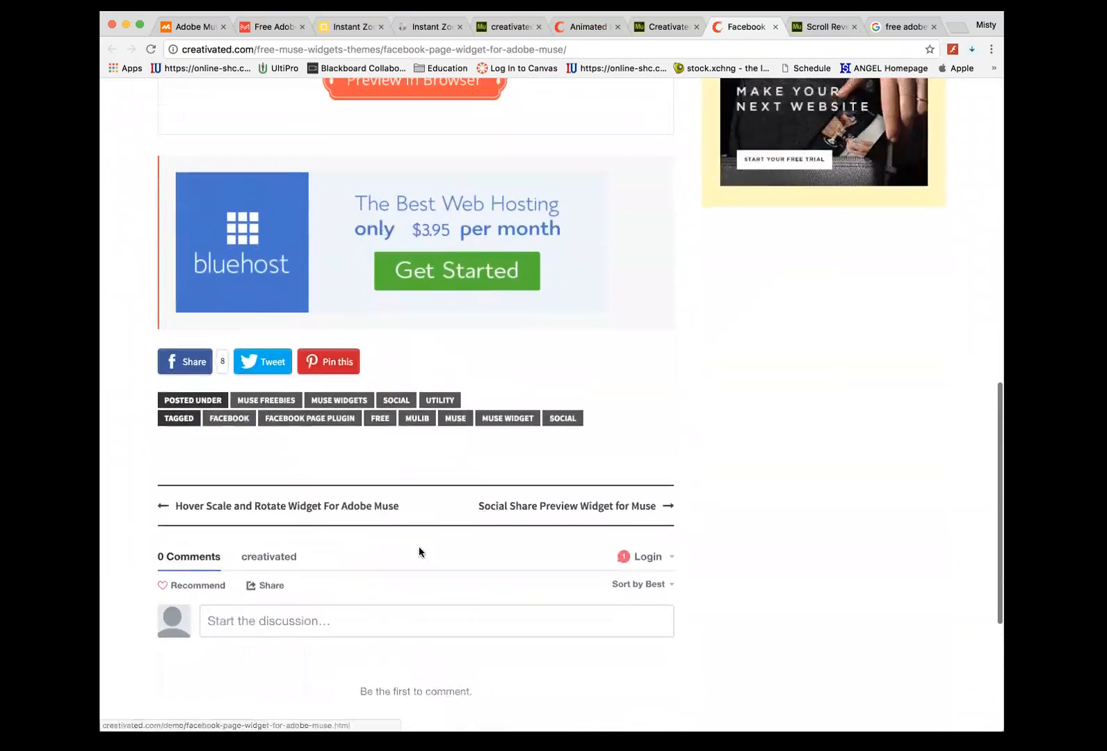
{"action": "scroll", "coordinate": [419, 546], "scroll_direction": "up", "scroll_amount": 3}
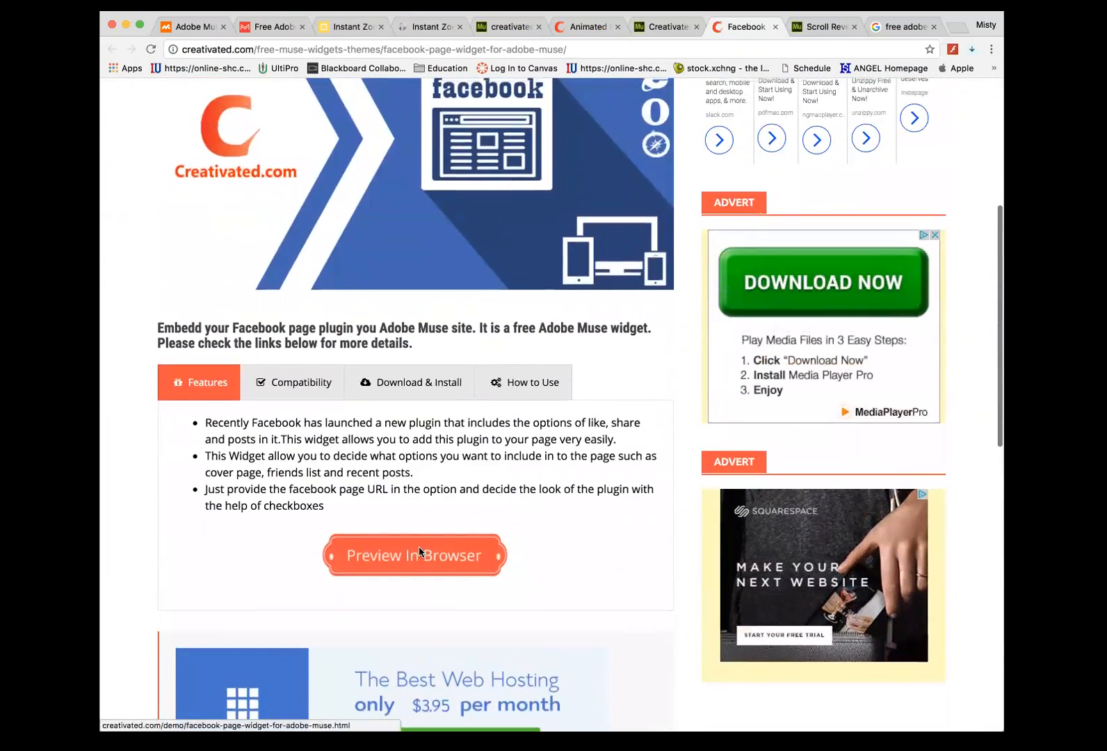
- Request the widget's download link by entering an e-mail address and submitting it
{"action": "left_click", "coordinate": [408, 410]}
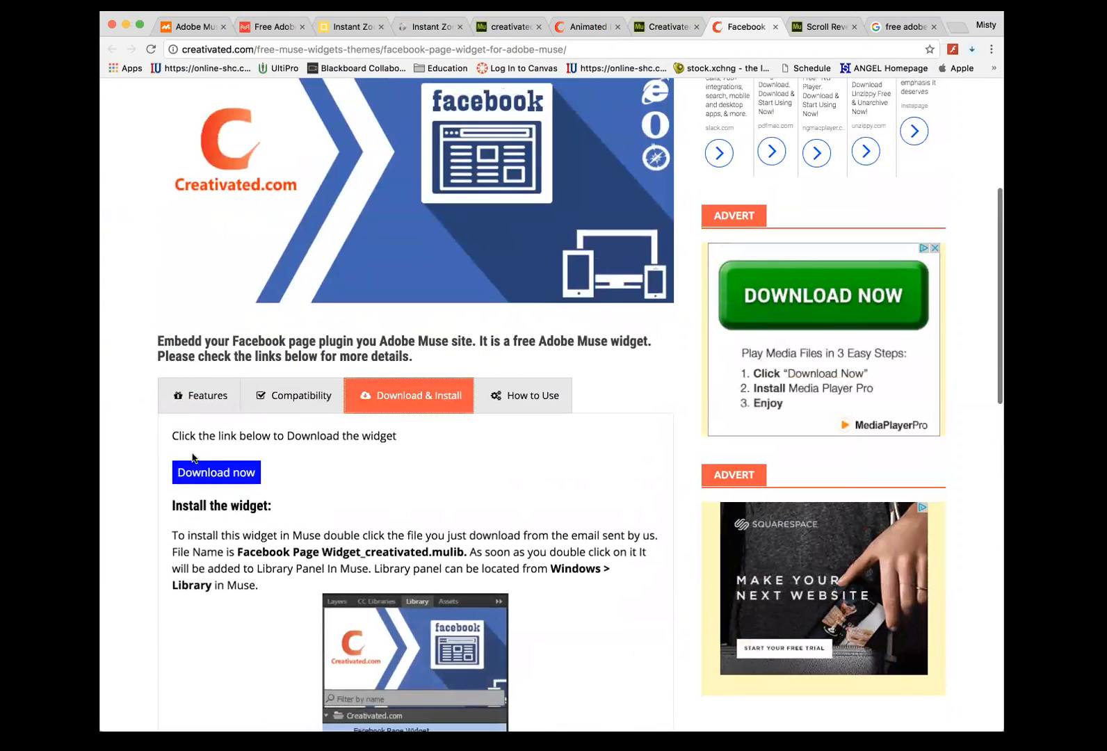
{"action": "left_click", "coordinate": [195, 468]}
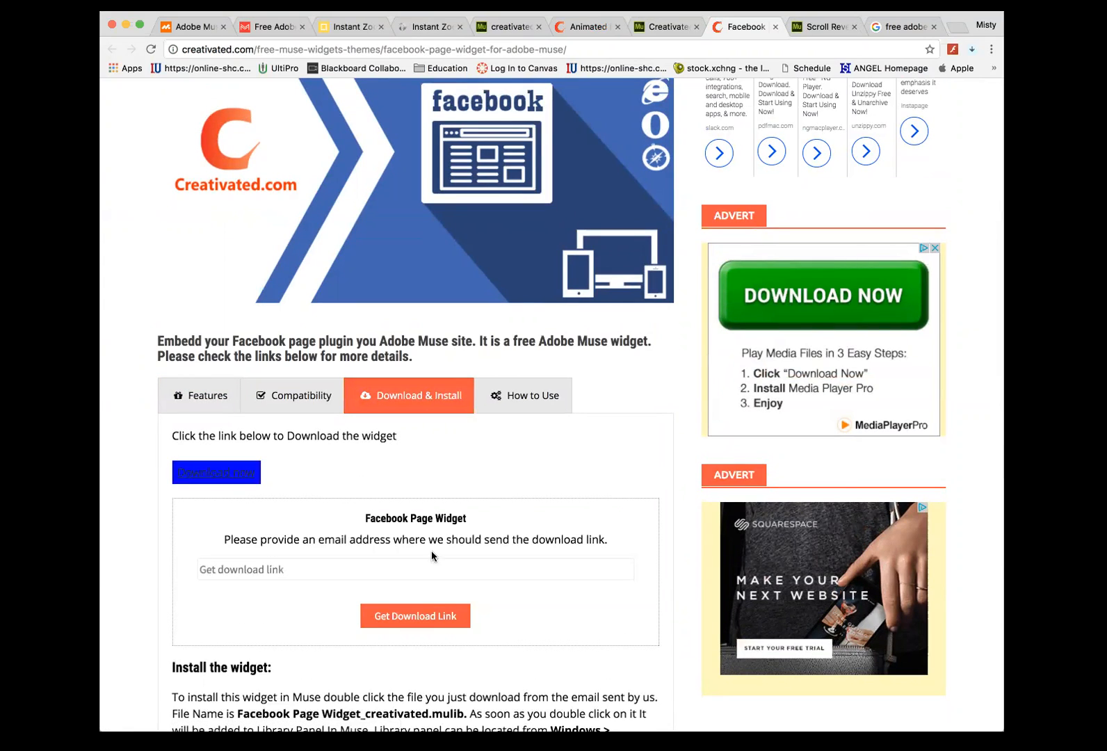
{"action": "left_click", "coordinate": [352, 568]}
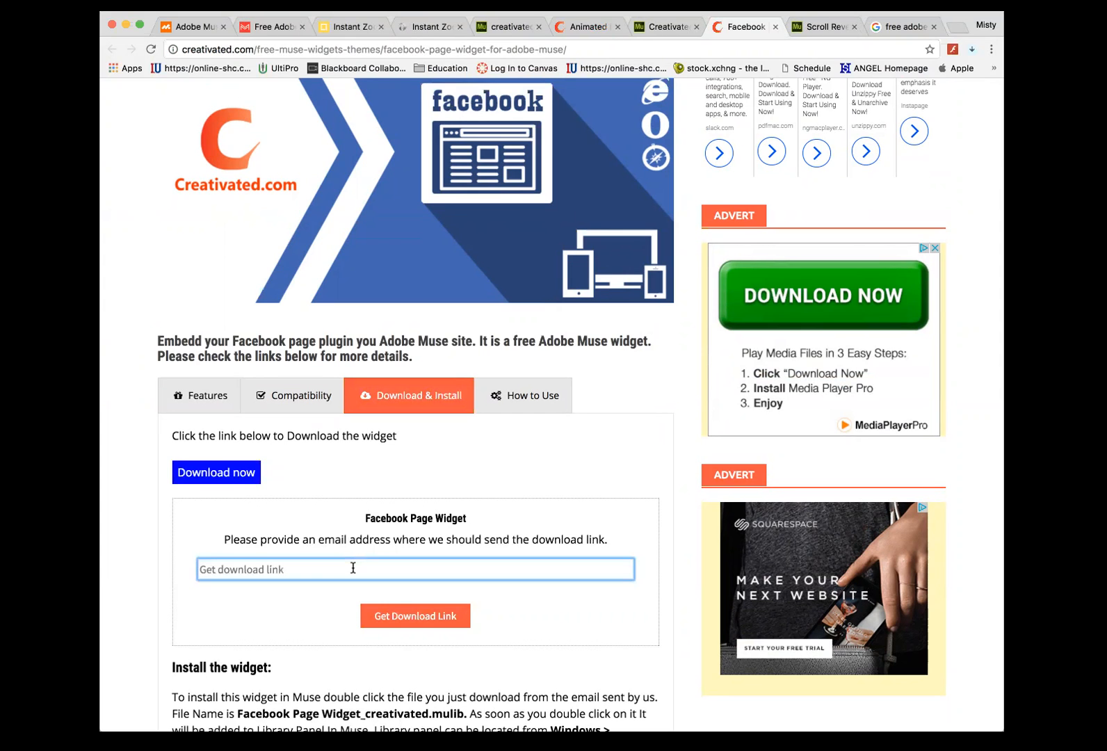
{"action": "scroll", "coordinate": [352, 568], "scroll_direction": "up", "scroll_amount": 5}
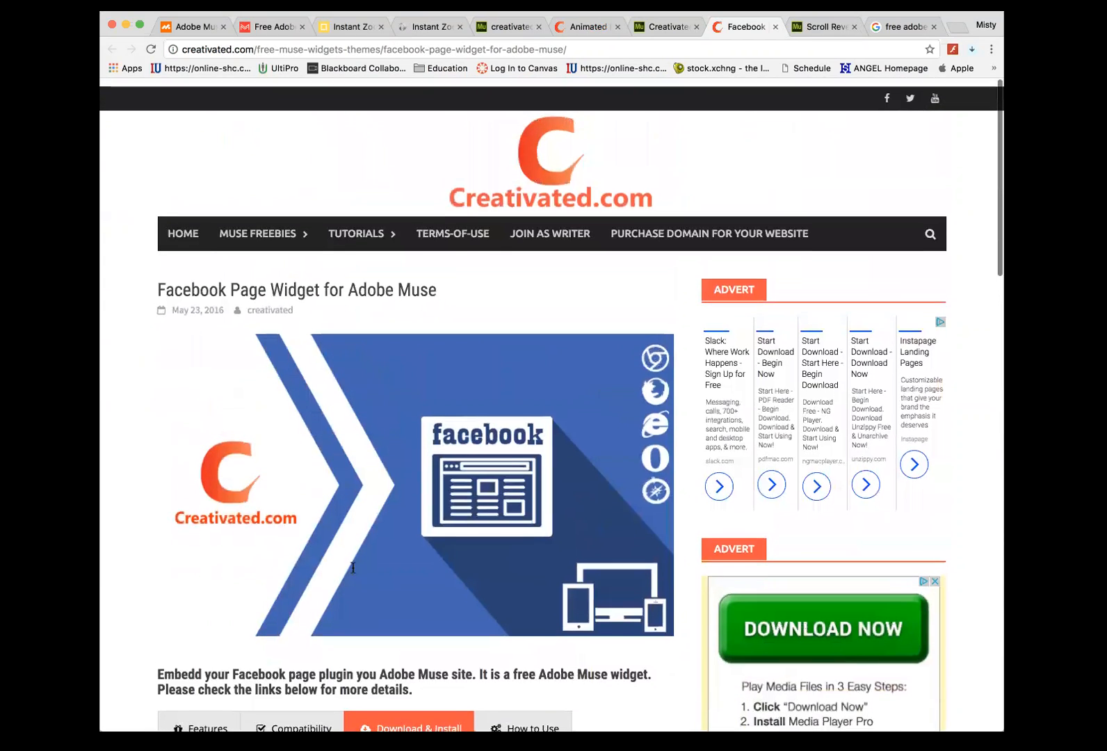
{"action": "scroll", "coordinate": [352, 568], "scroll_direction": "down", "scroll_amount": 5}
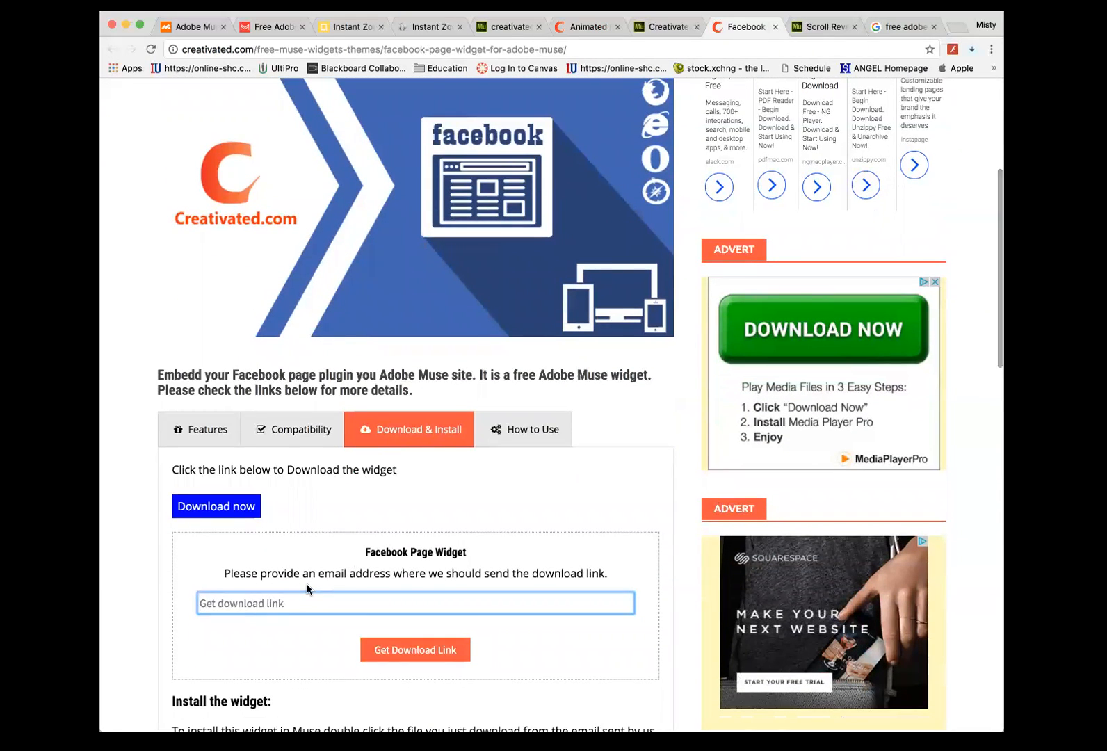
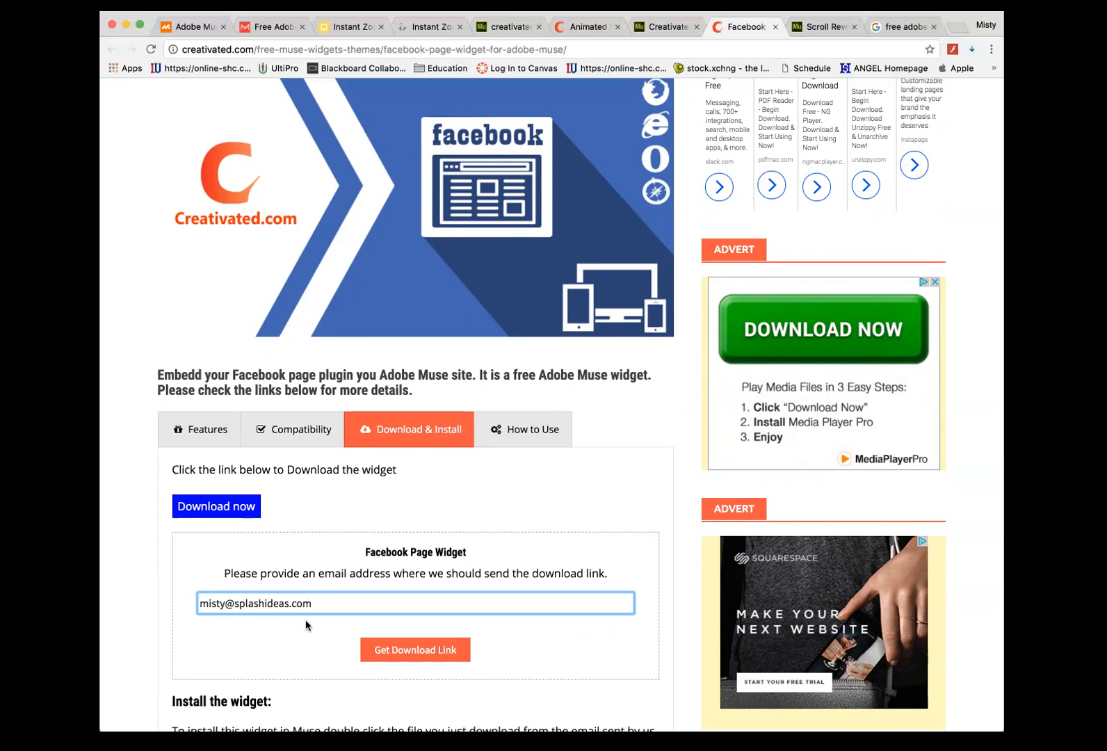
{"action": "left_click", "coordinate": [391, 654]}
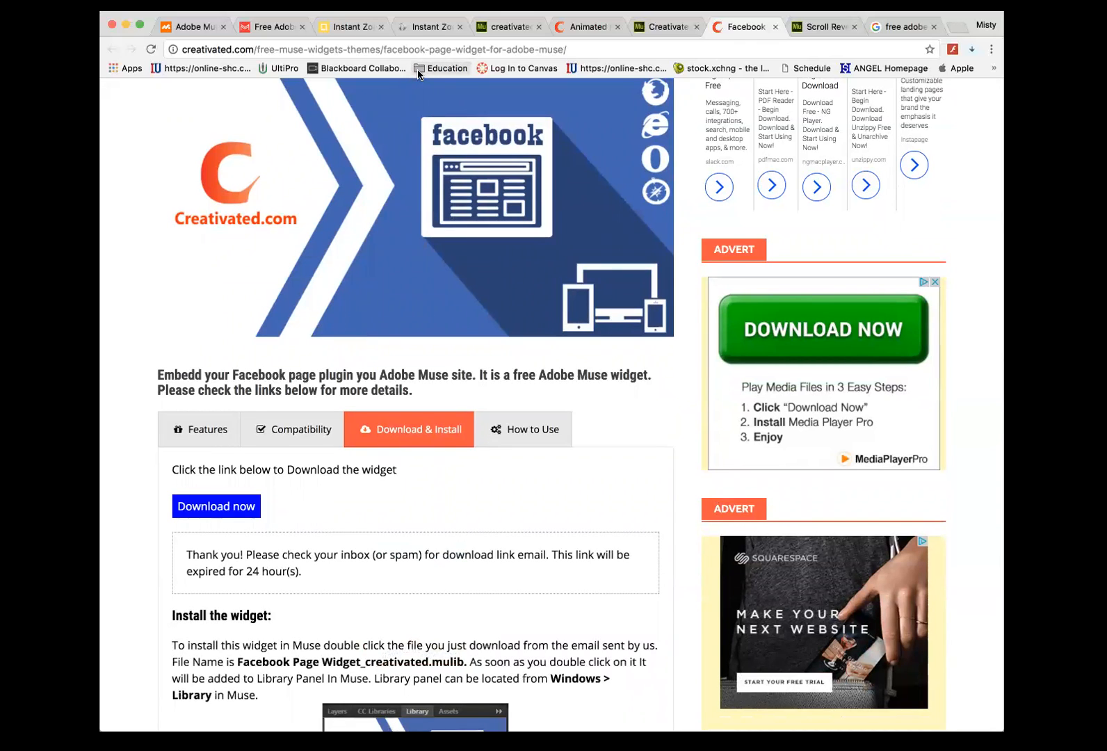
{"action": "left_click", "coordinate": [822, 27]}
- Flip back through the Google results, Facebook widget and Animated Hamburger tabs
{"action": "scroll", "coordinate": [487, 175], "scroll_direction": "up", "scroll_amount": 1}
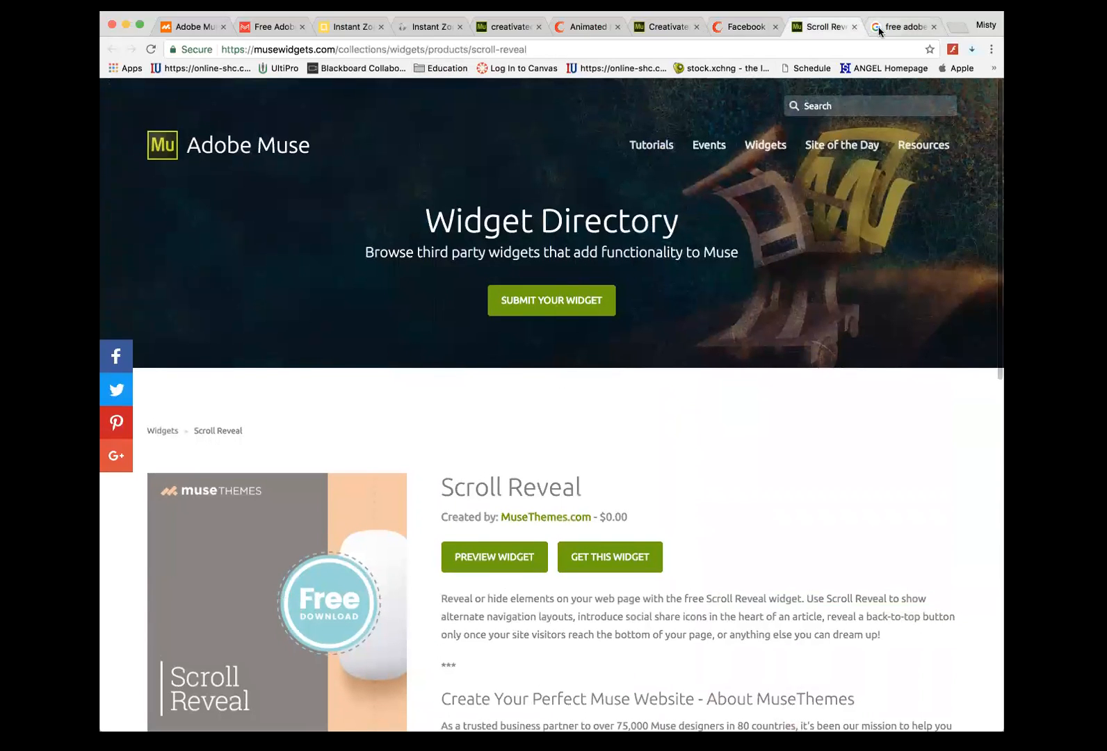
{"action": "left_click", "coordinate": [877, 27]}
{"action": "left_click", "coordinate": [747, 28]}
{"action": "left_click", "coordinate": [664, 26]}
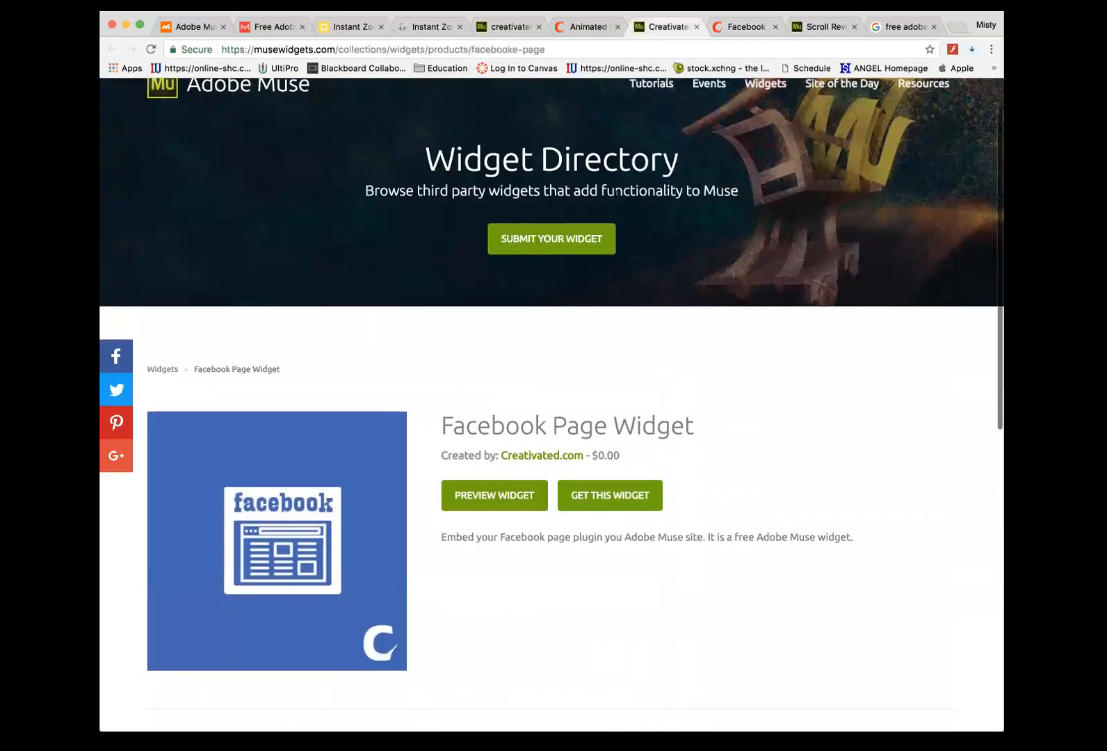
{"action": "left_click", "coordinate": [564, 28]}
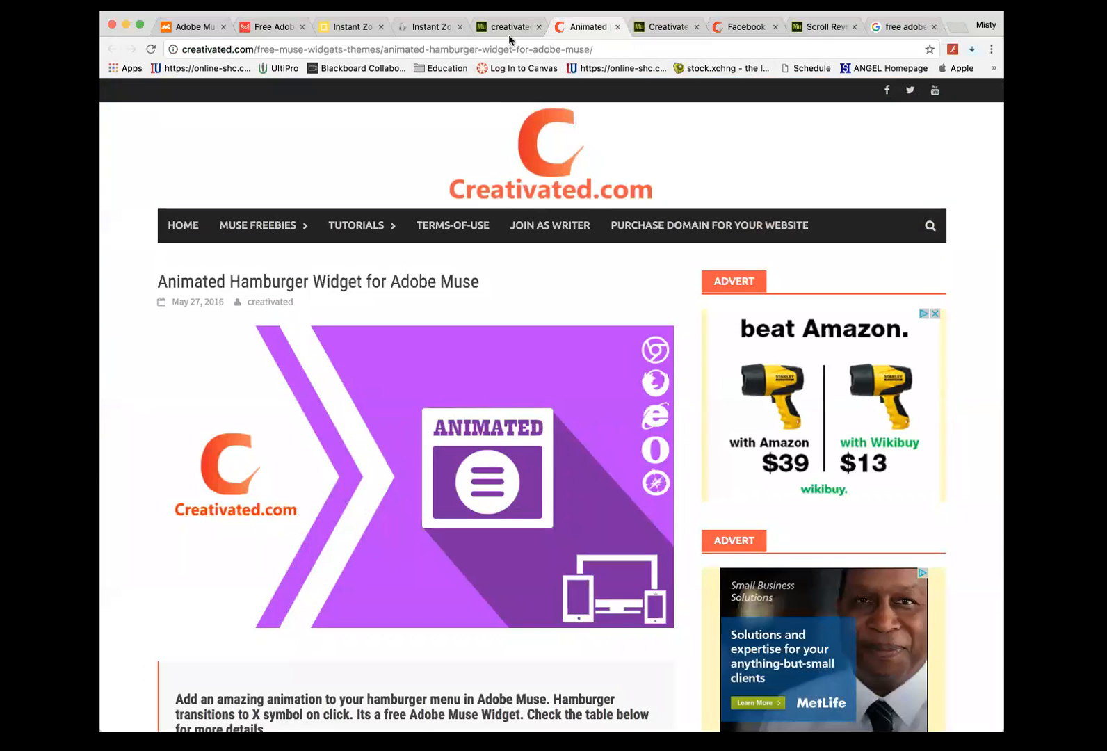
{"action": "scroll", "coordinate": [513, 463], "scroll_direction": "down", "scroll_amount": 3}
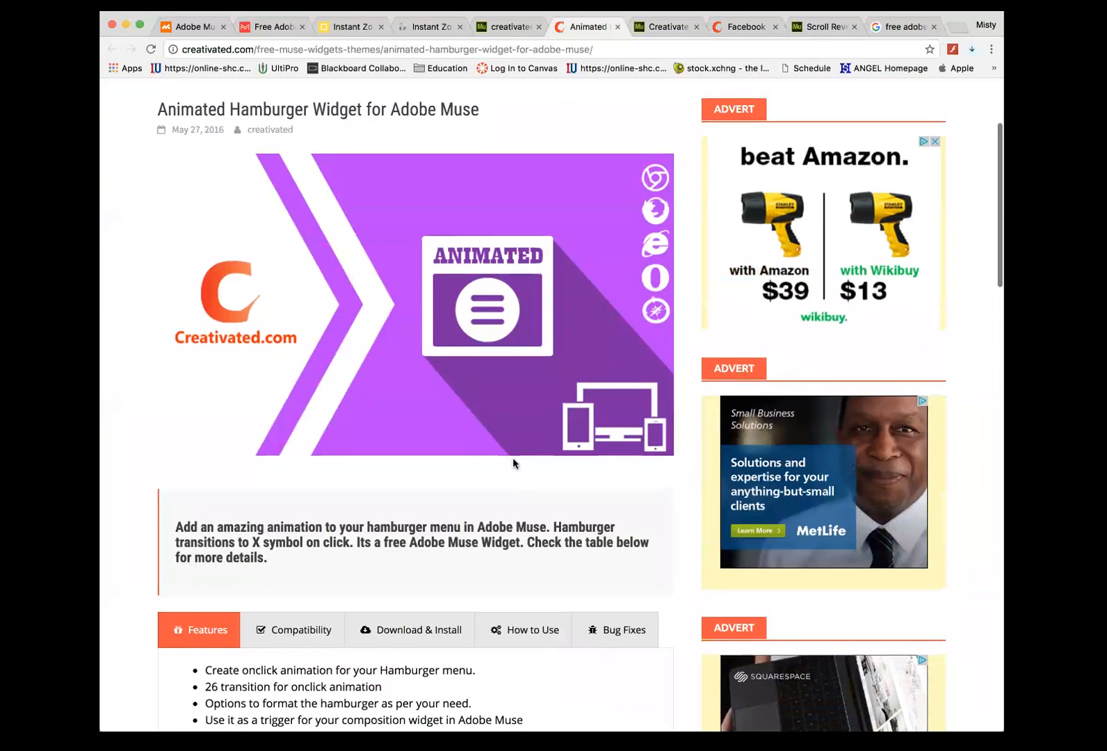
{"action": "scroll", "coordinate": [513, 461], "scroll_direction": "up", "scroll_amount": 1}
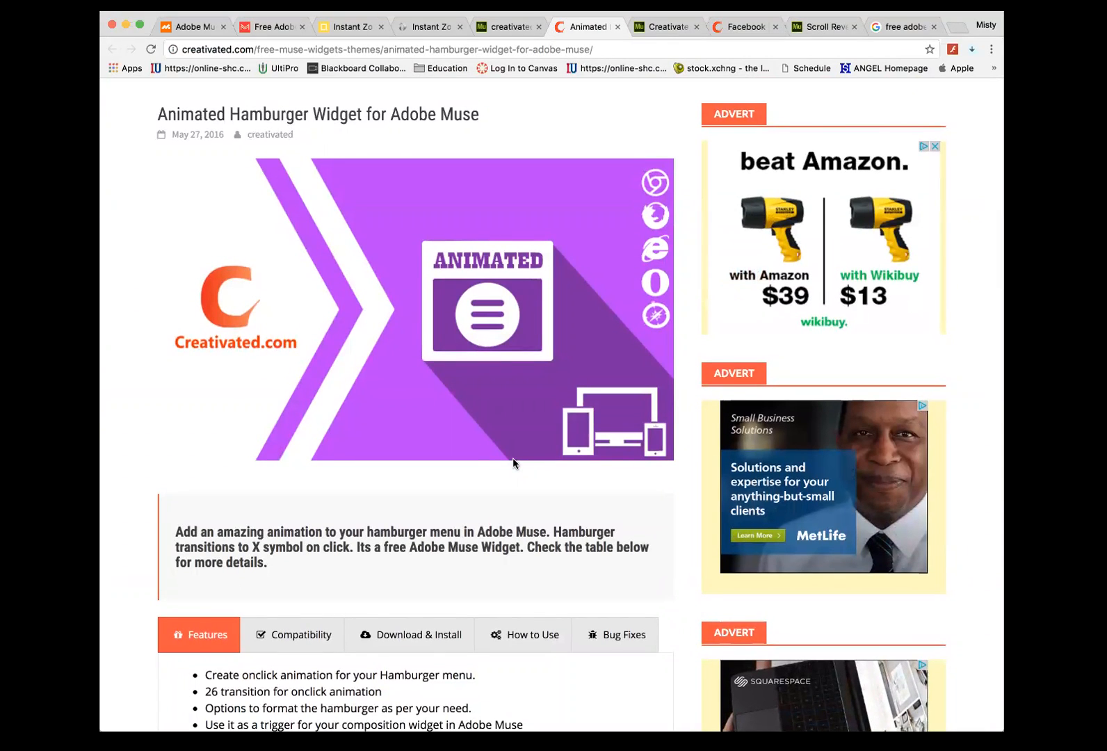
- Review the Instant Zoom samples and product page, then open the download link from the e-mail
{"action": "left_click", "coordinate": [423, 28]}
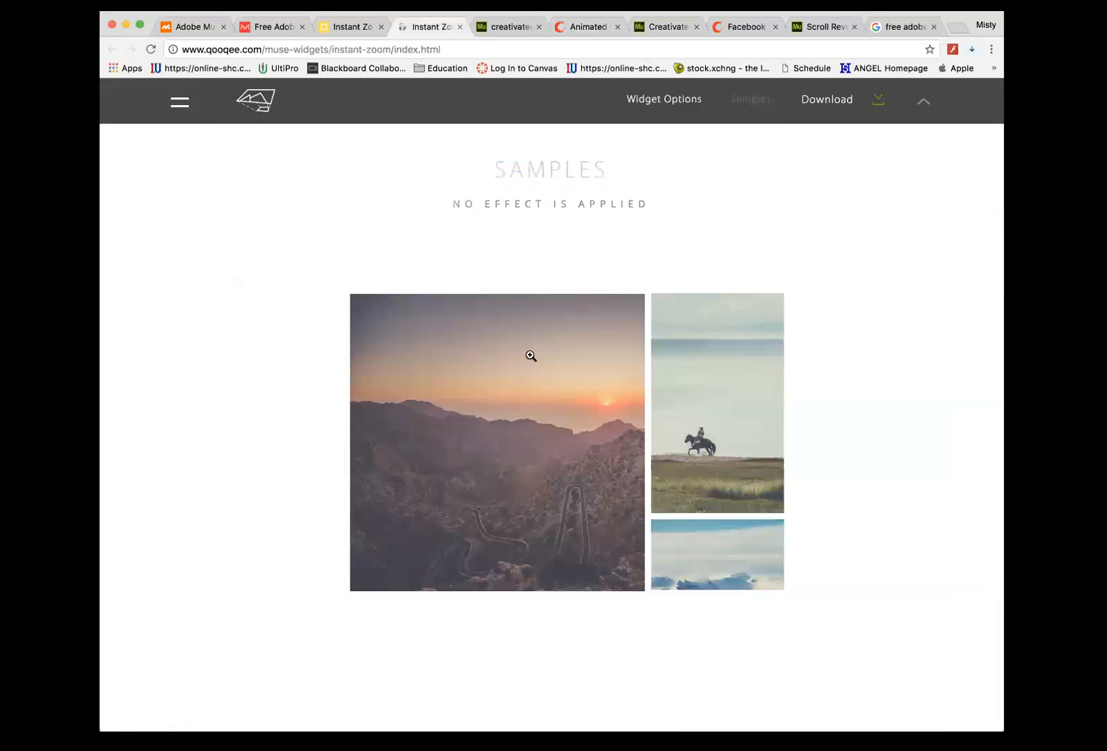
{"action": "scroll", "coordinate": [528, 271], "scroll_direction": "up", "scroll_amount": 15}
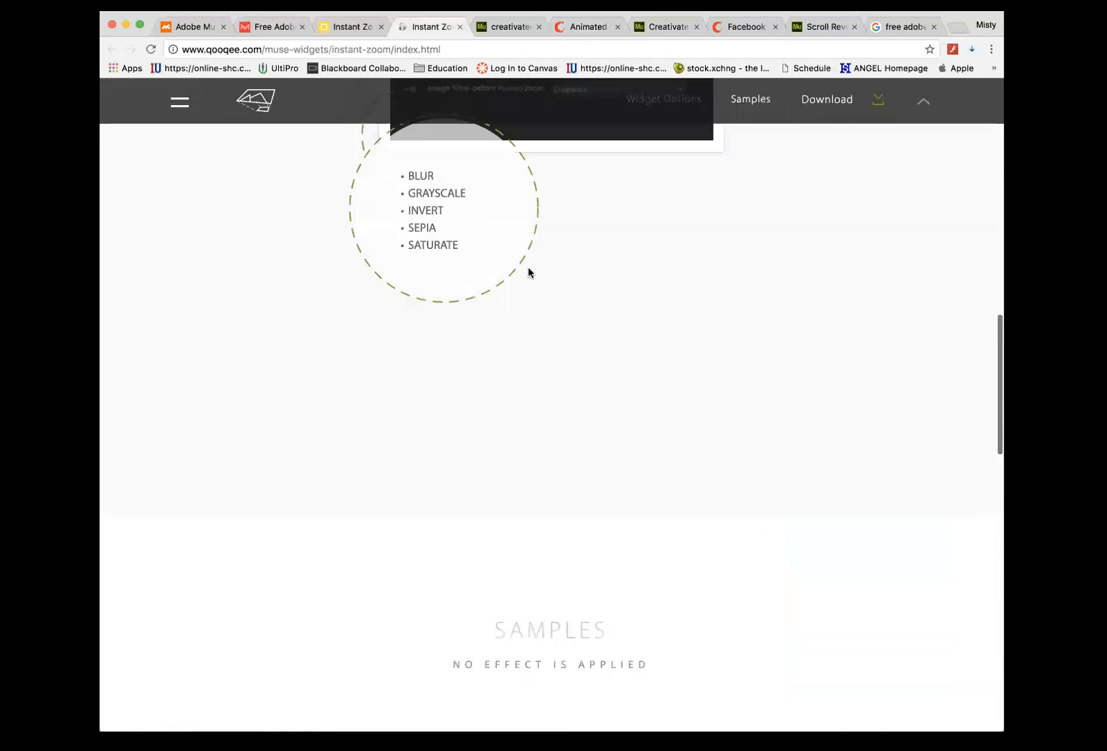
{"action": "scroll", "coordinate": [526, 271], "scroll_direction": "up", "scroll_amount": 3}
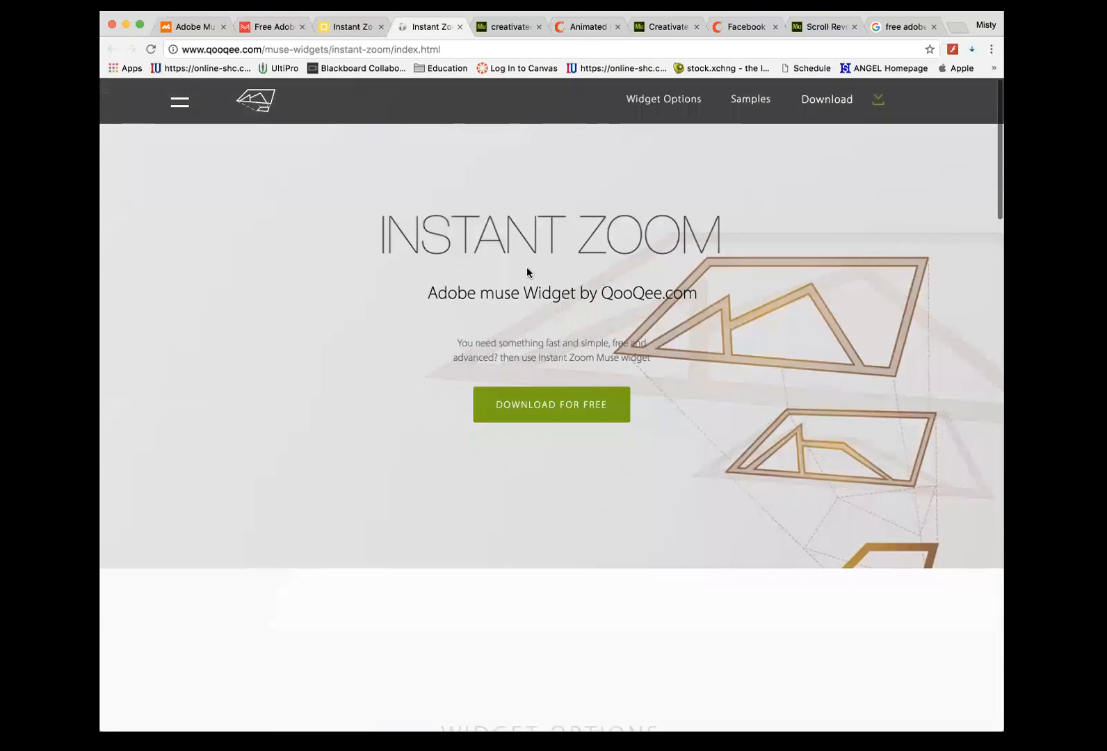
{"action": "scroll", "coordinate": [498, 182], "scroll_direction": "down", "scroll_amount": 1}
{"action": "left_click", "coordinate": [336, 27]}
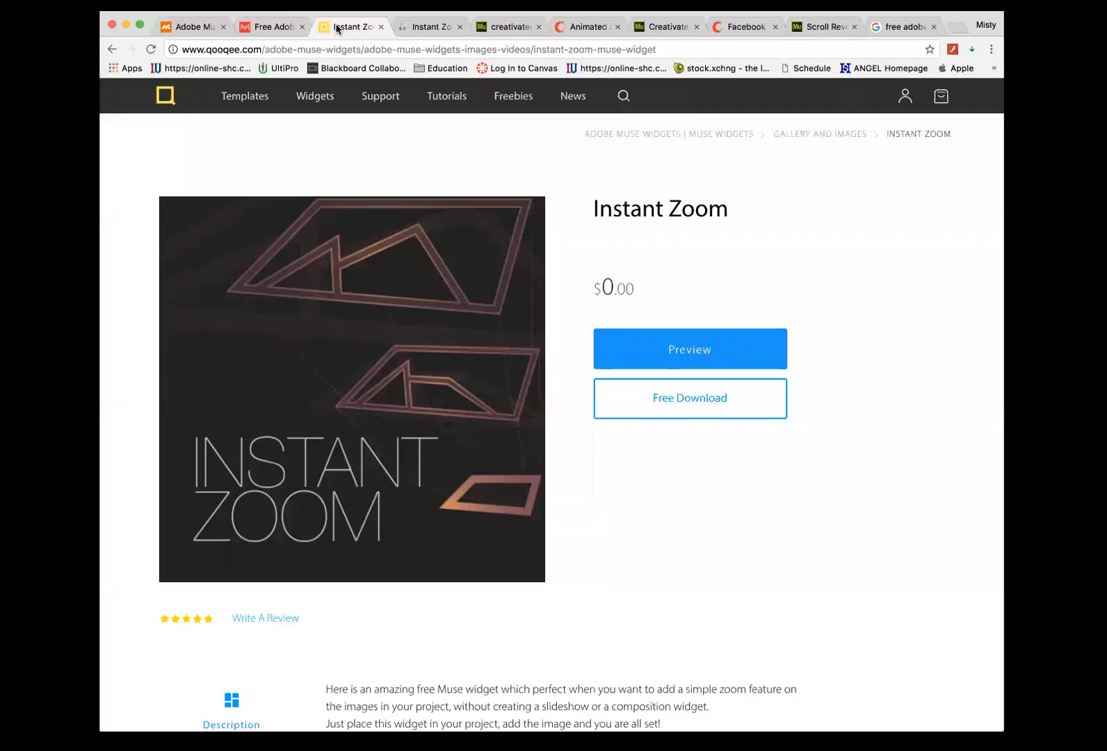
{"action": "scroll", "coordinate": [440, 205], "scroll_direction": "up", "scroll_amount": 1}
{"action": "key", "text": "super+Tab"}
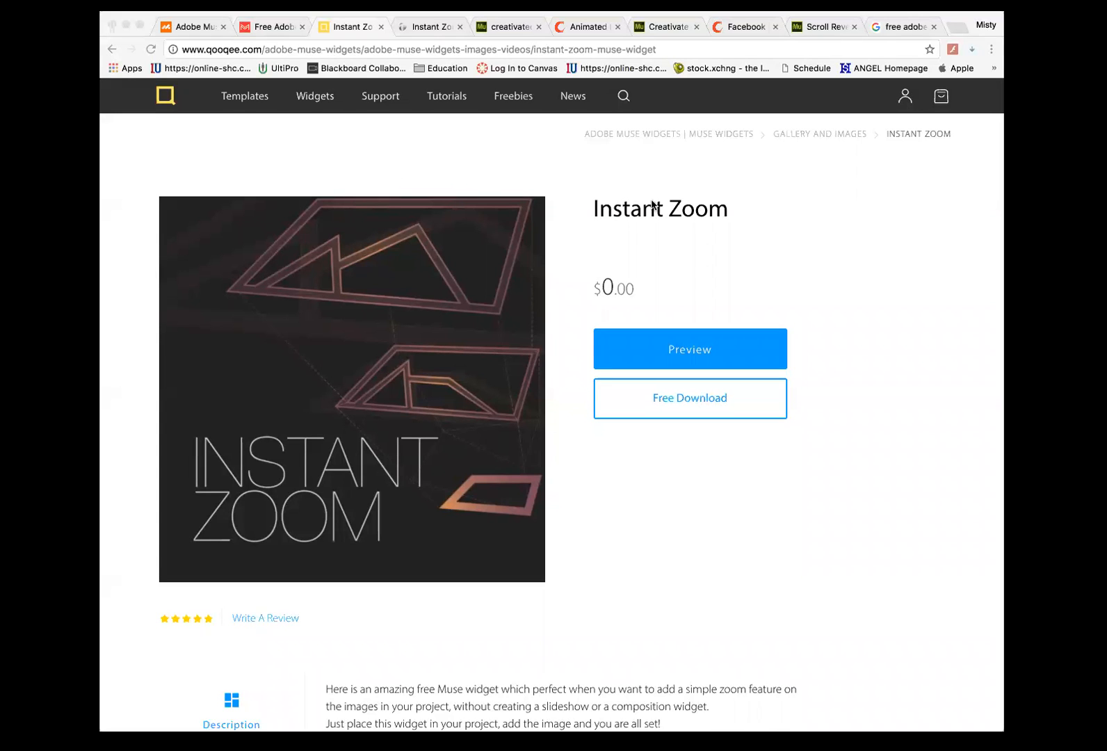
{"action": "left_click", "coordinate": [733, 267]}
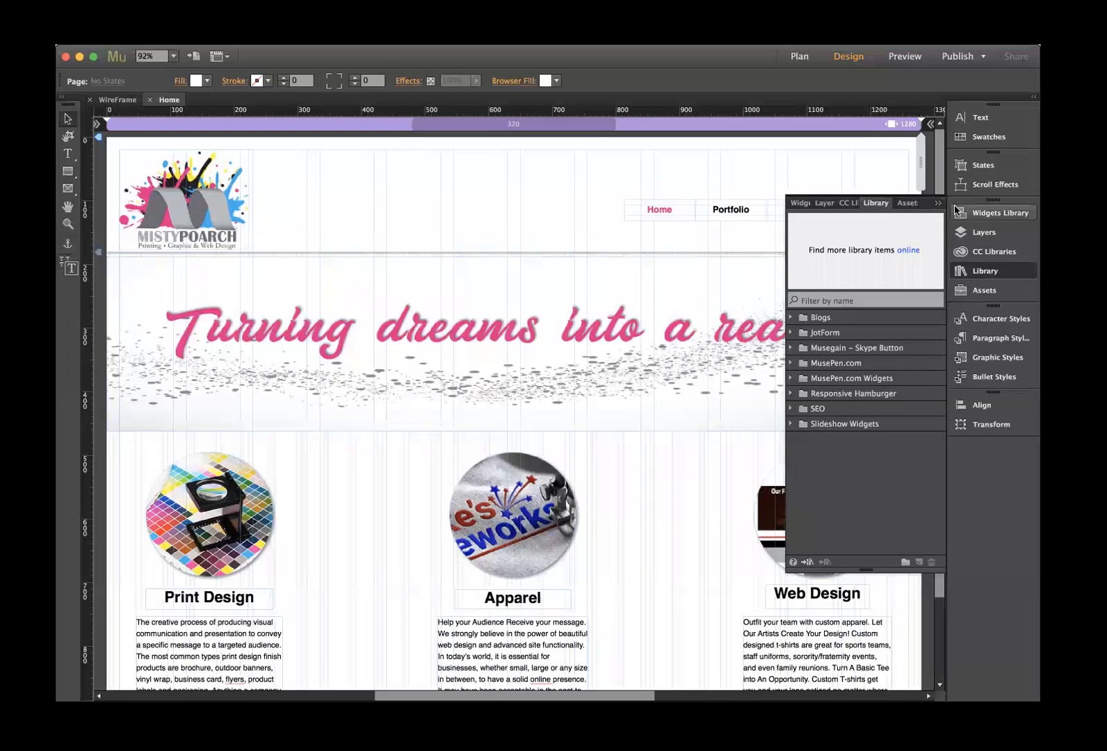
- Show the Library panel of installed widgets and begin importing a Muse library file
{"action": "left_click", "coordinate": [938, 204]}
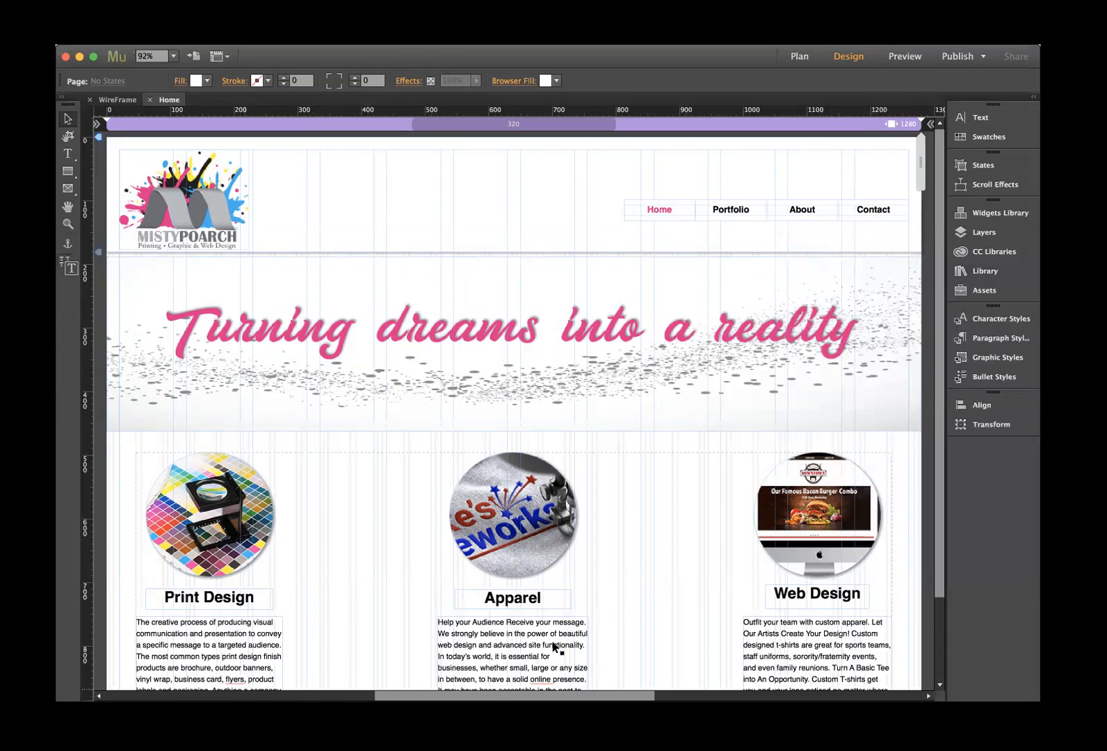
{"action": "left_click", "coordinate": [971, 274]}
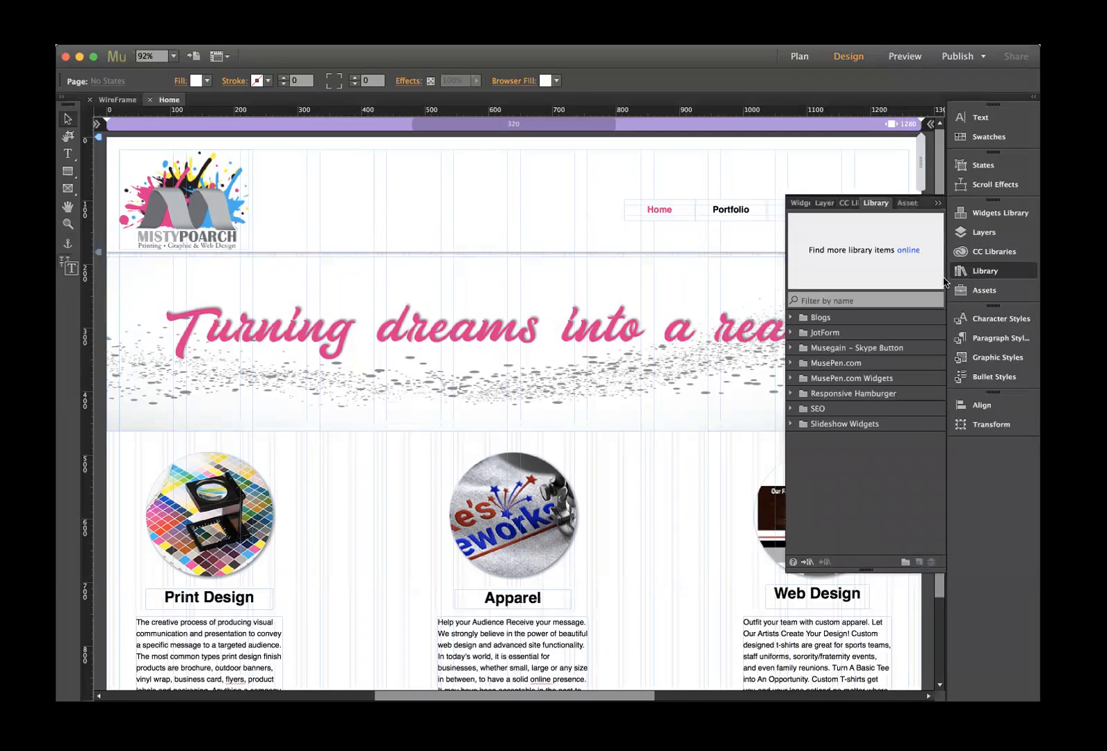
{"action": "left_click", "coordinate": [300, 38]}
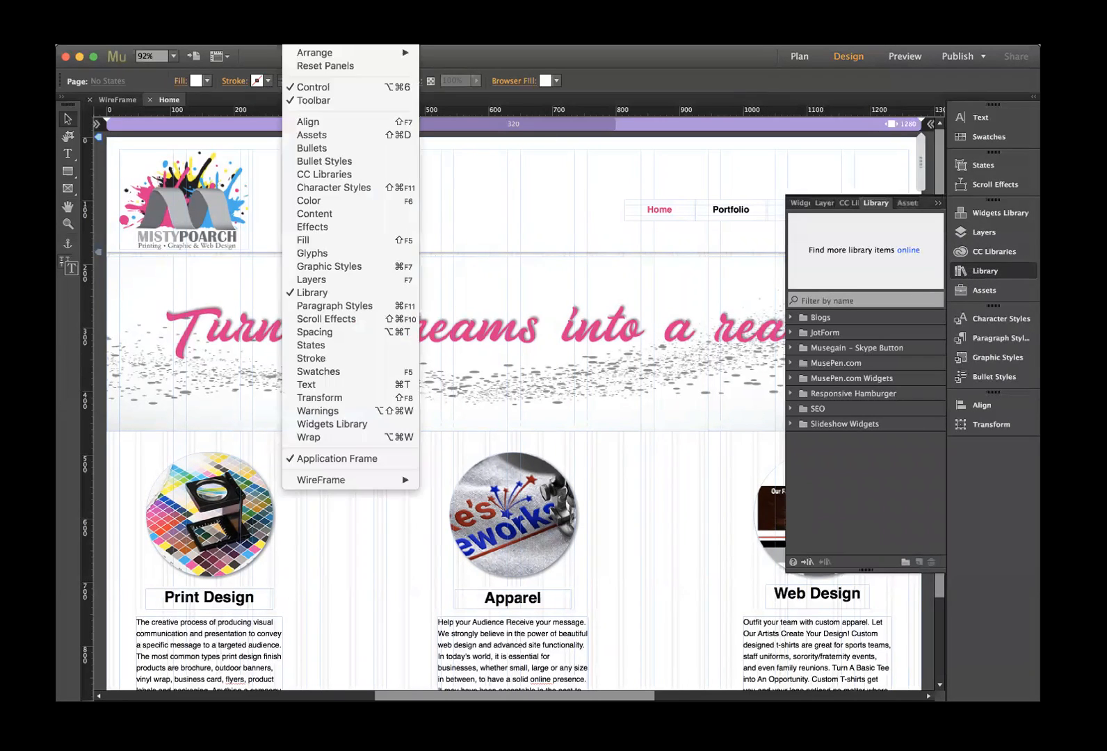
{"action": "left_click", "coordinate": [339, 298]}
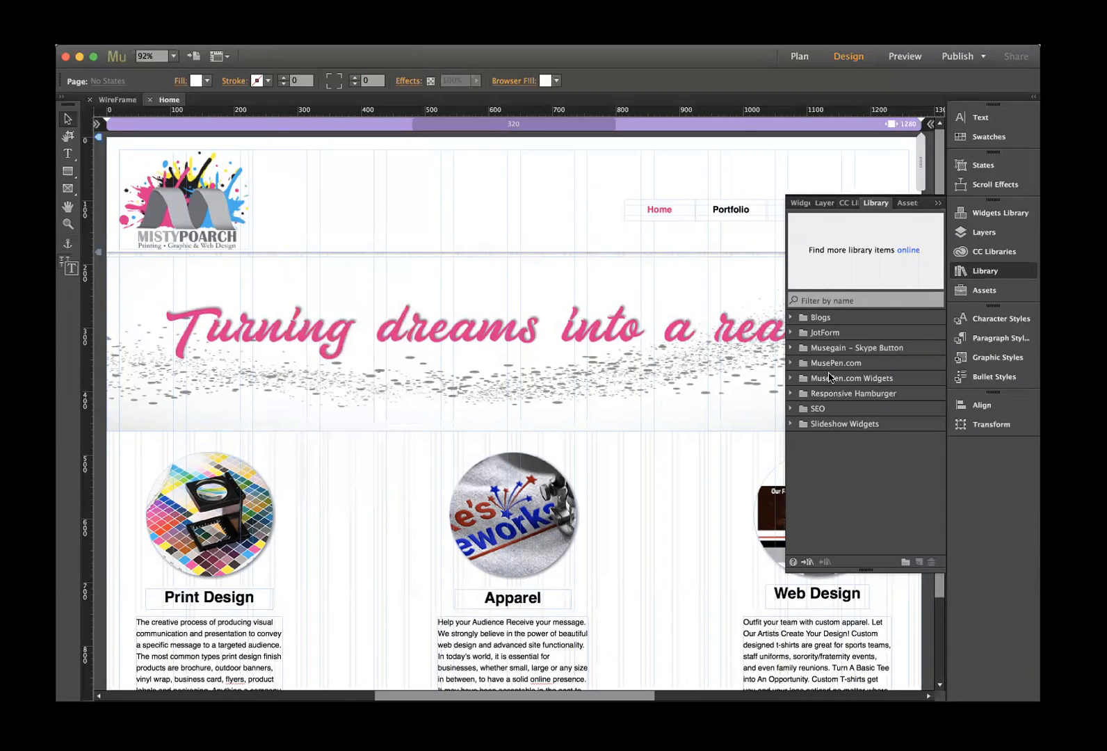
{"action": "left_click", "coordinate": [807, 563]}
{"action": "left_click", "coordinate": [807, 562]}
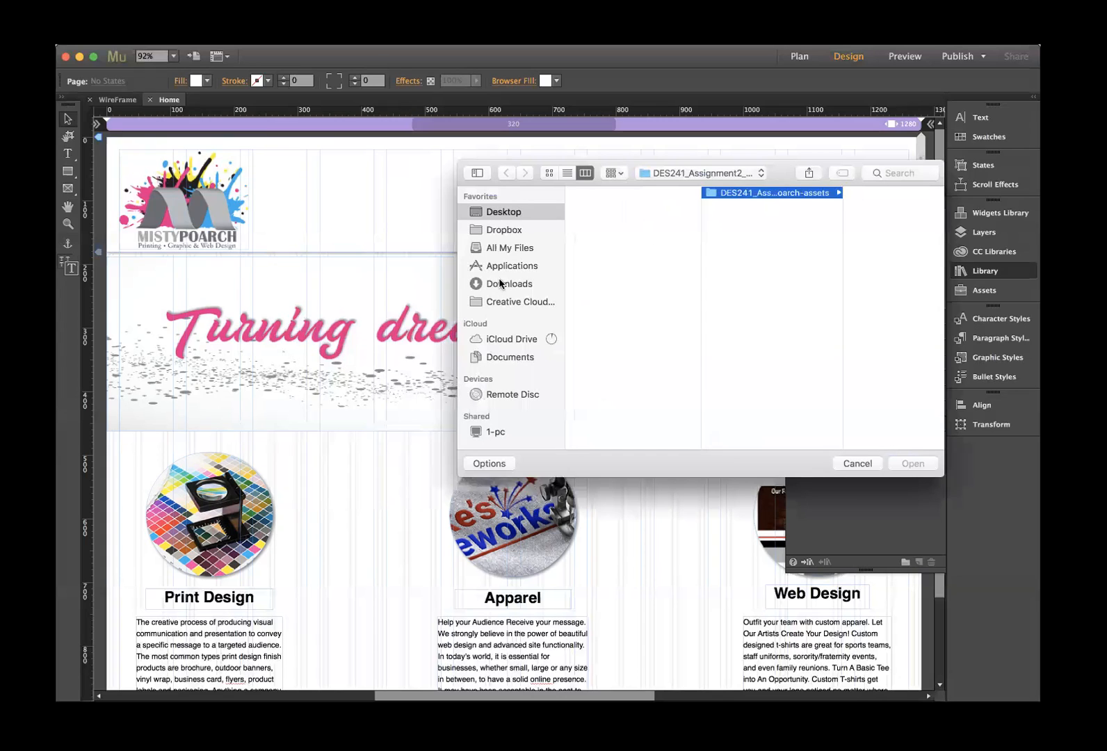
- Import the downloaded Facebook widget .mulib library file from Downloads
{"action": "left_click", "coordinate": [532, 284]}
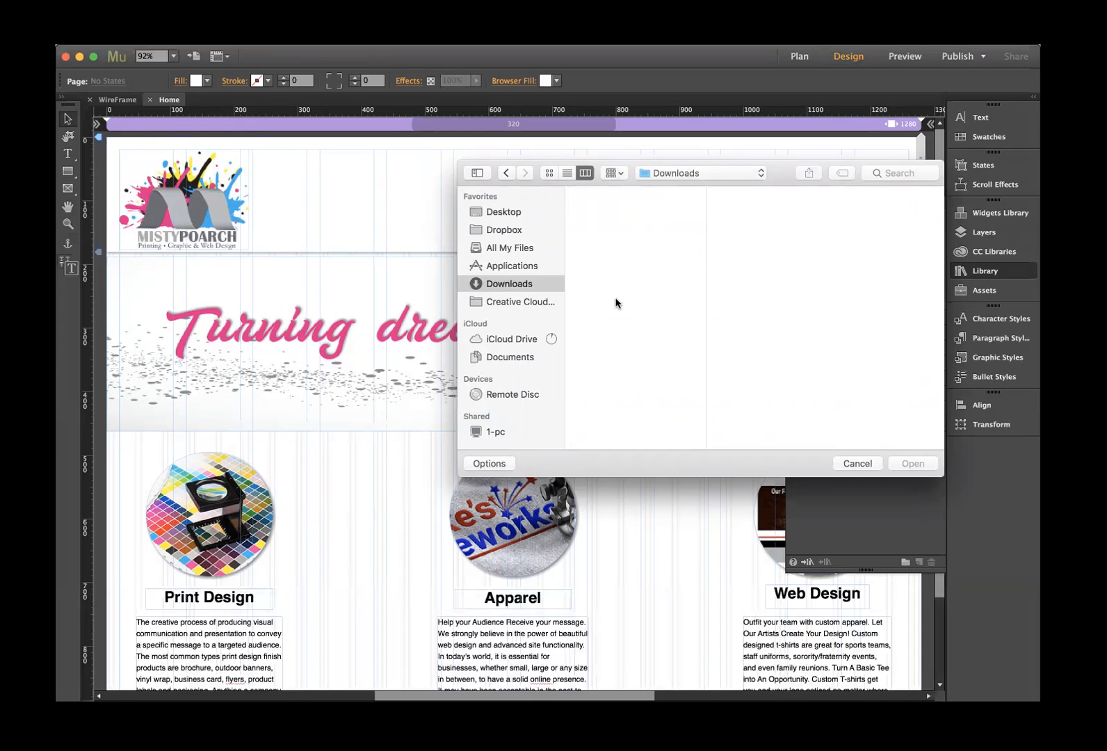
{"action": "left_click", "coordinate": [612, 206]}
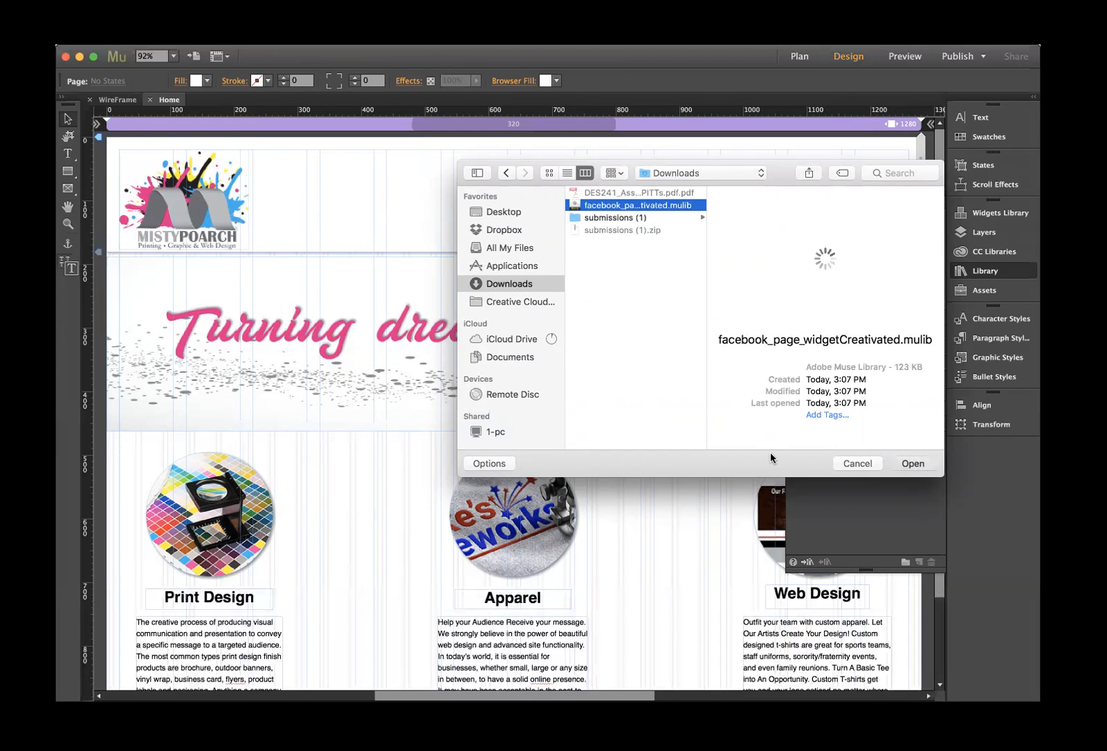
{"action": "key", "text": "Return"}
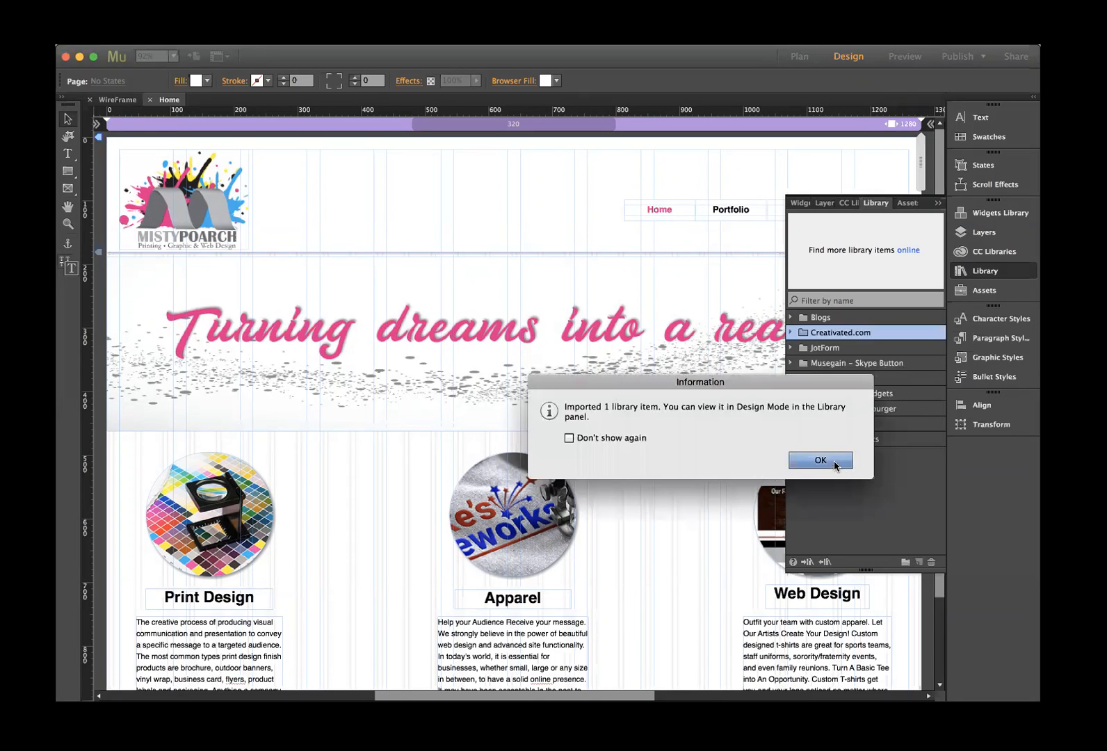
{"action": "left_click", "coordinate": [820, 460]}
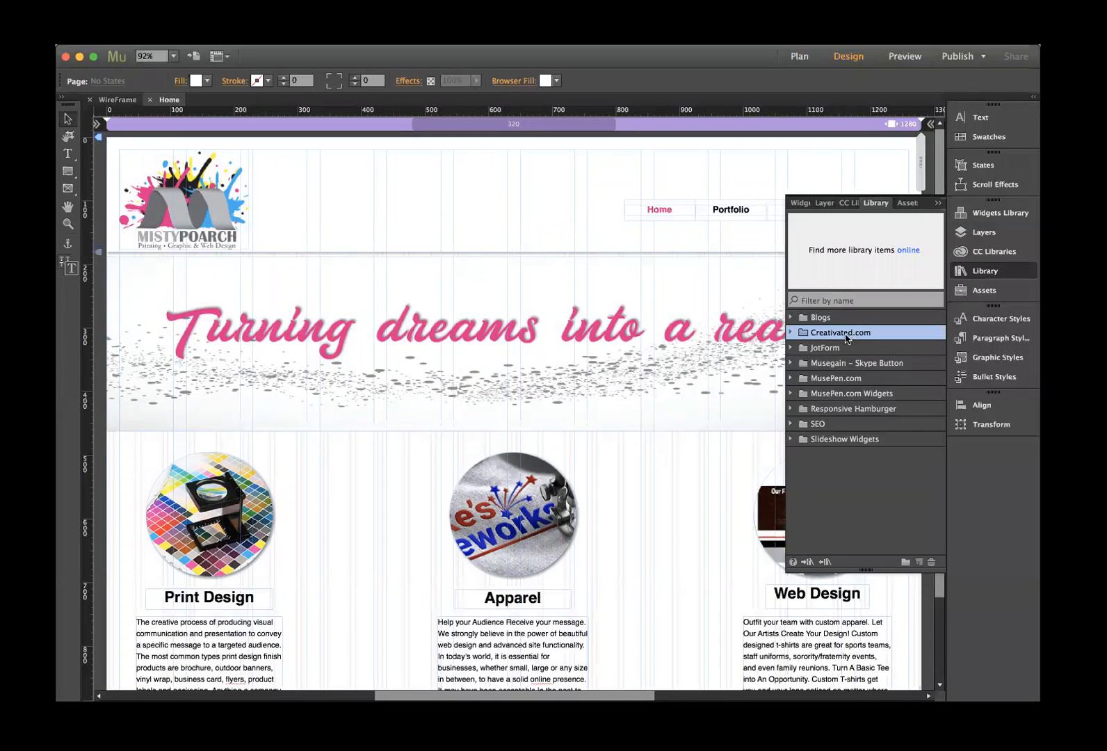
- Expand the Creativated.com folder to the Facebook Page Widget, then close the Home page
{"action": "left_click", "coordinate": [790, 332]}
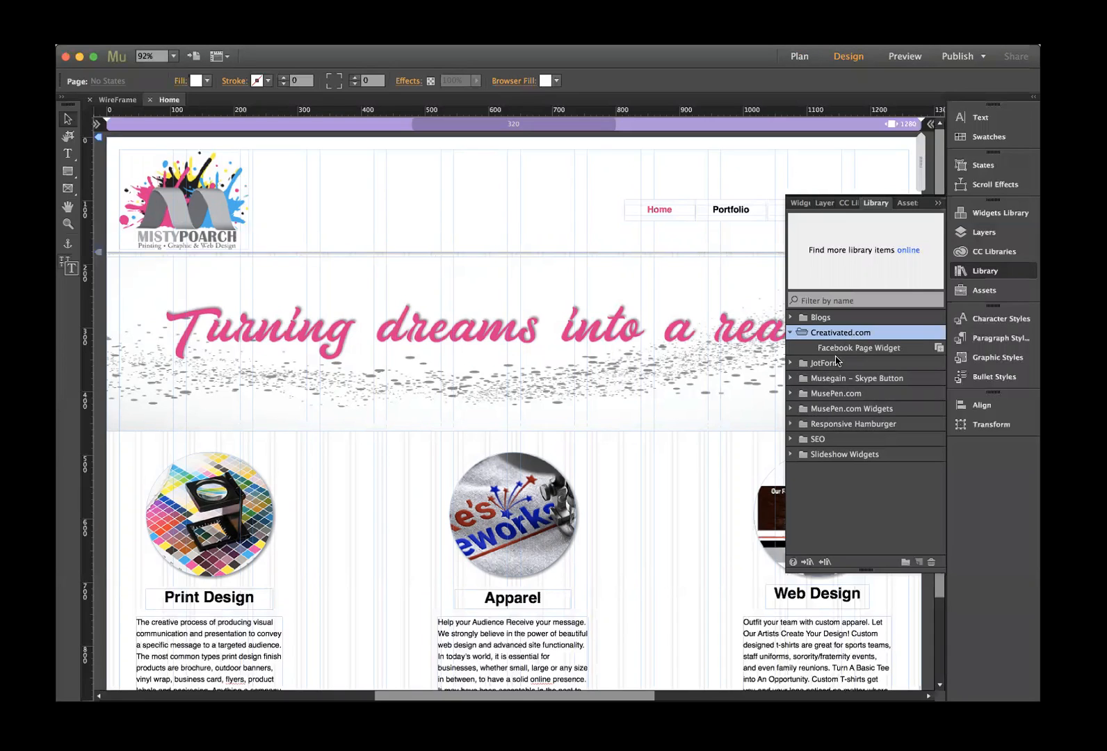
{"action": "left_click", "coordinate": [837, 349]}
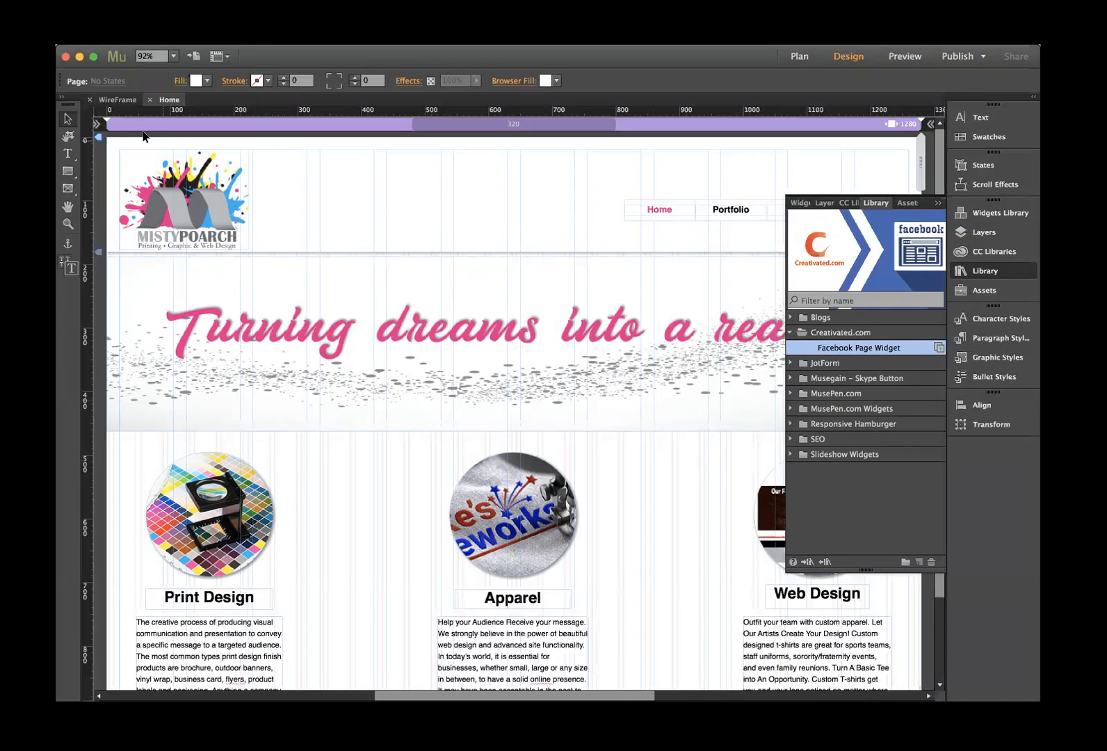
{"action": "left_click", "coordinate": [148, 103]}
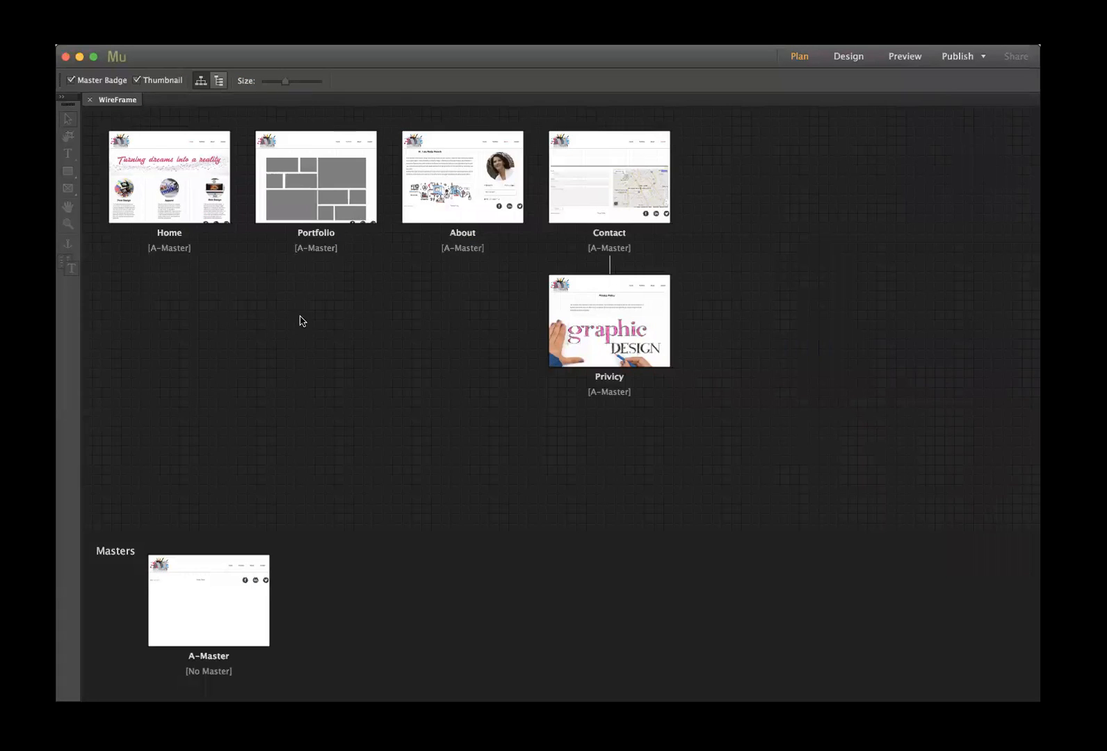
- Open the About page and delete the Facebook comments box
{"action": "double_click", "coordinate": [443, 206]}
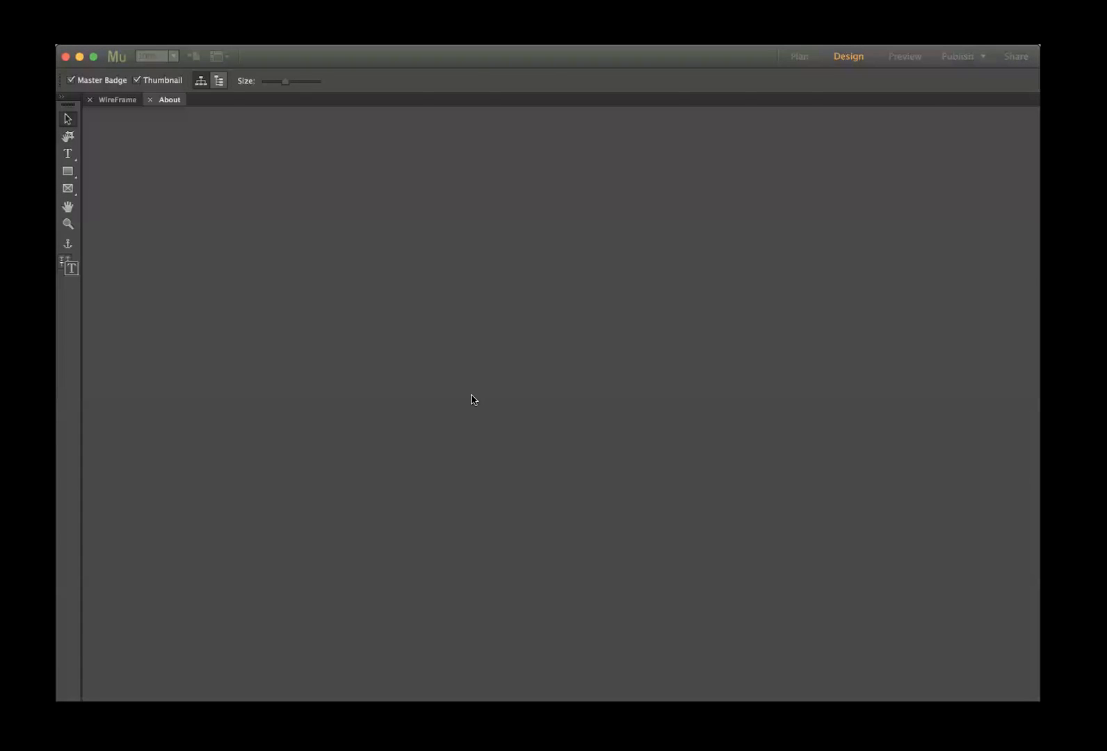
{"action": "scroll", "coordinate": [617, 455], "scroll_direction": "right", "scroll_amount": 3}
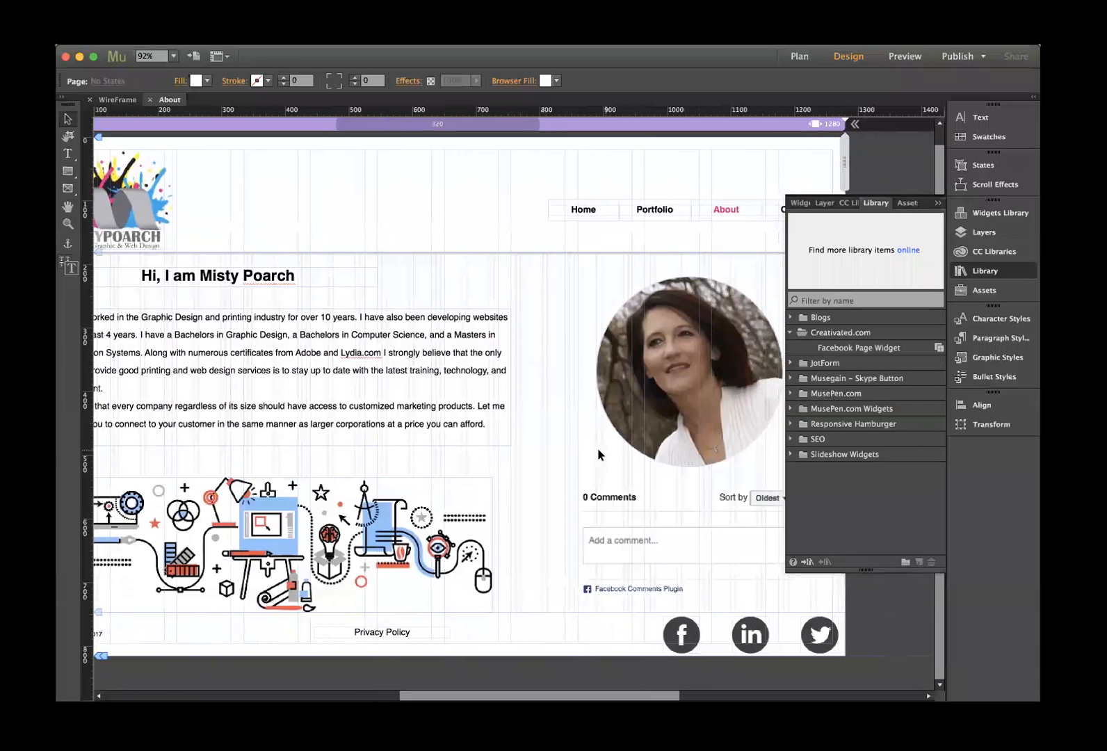
{"action": "scroll", "coordinate": [599, 455], "scroll_direction": "right", "scroll_amount": 3}
{"action": "left_click", "coordinate": [550, 498]}
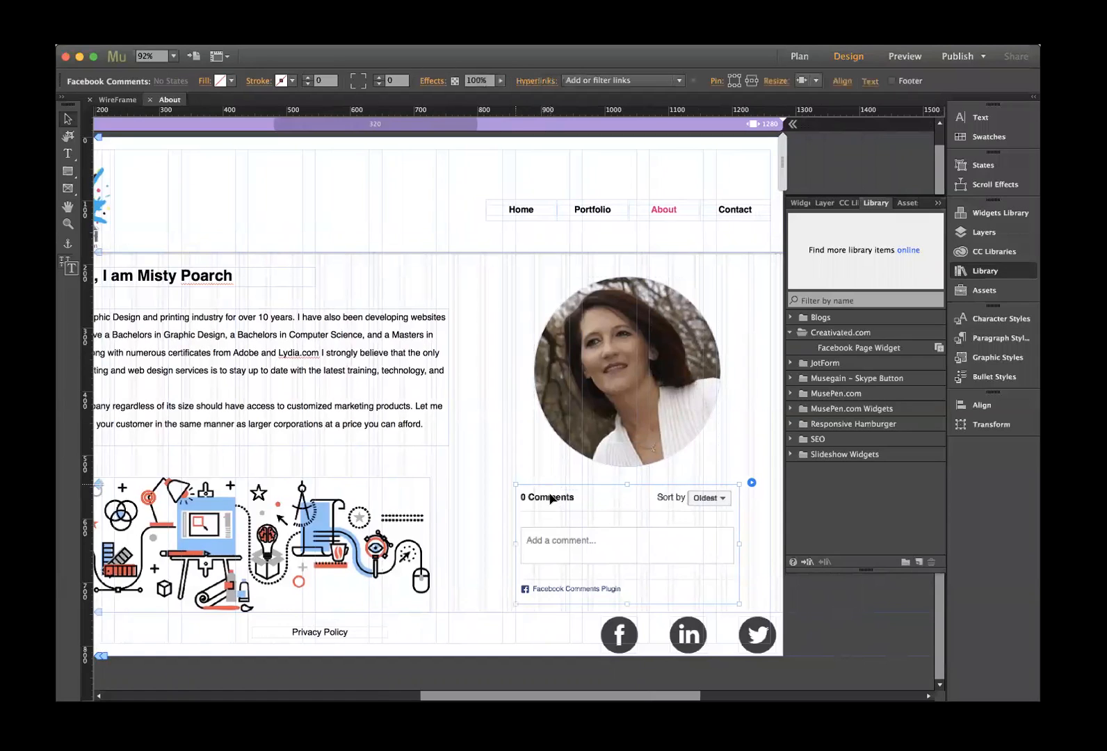
{"action": "left_click", "coordinate": [478, 469]}
{"action": "left_click", "coordinate": [520, 493]}
{"action": "key", "text": "Delete"}
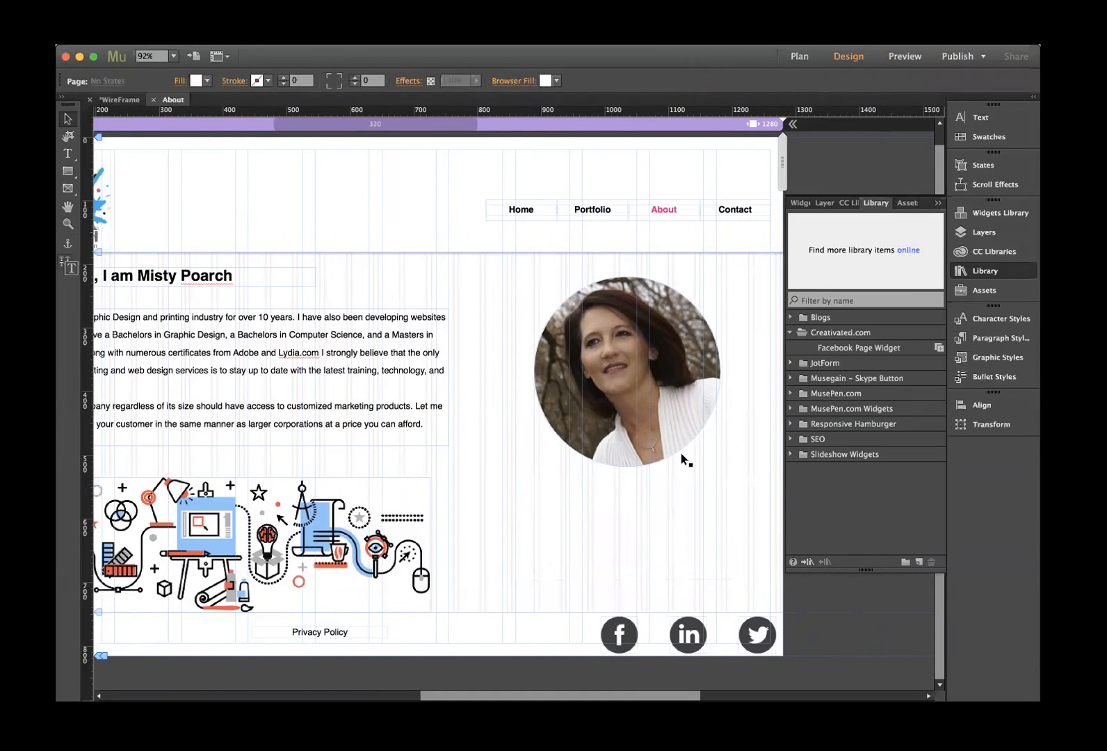
- Place the Facebook Page Widget below the round portrait and begin editing its Page URL
{"action": "left_click", "coordinate": [834, 350]}
{"action": "left_click_drag", "start_coordinate": [833, 351], "coordinate": [483, 493]}
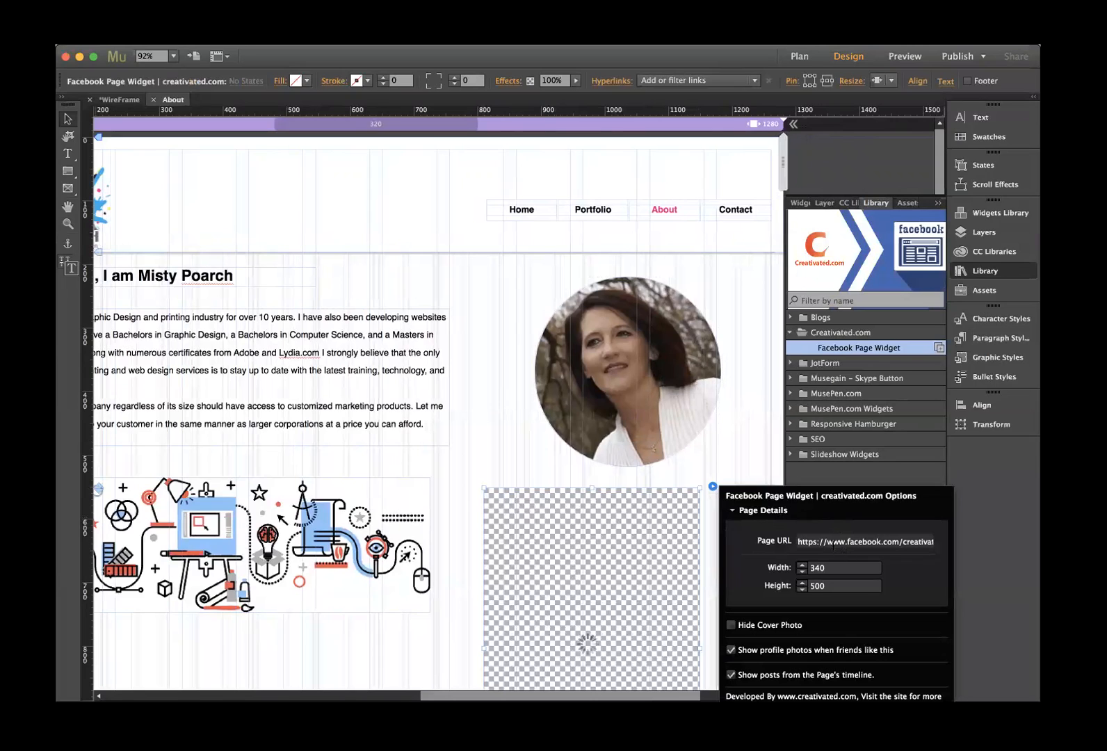
{"action": "left_click", "coordinate": [908, 542]}
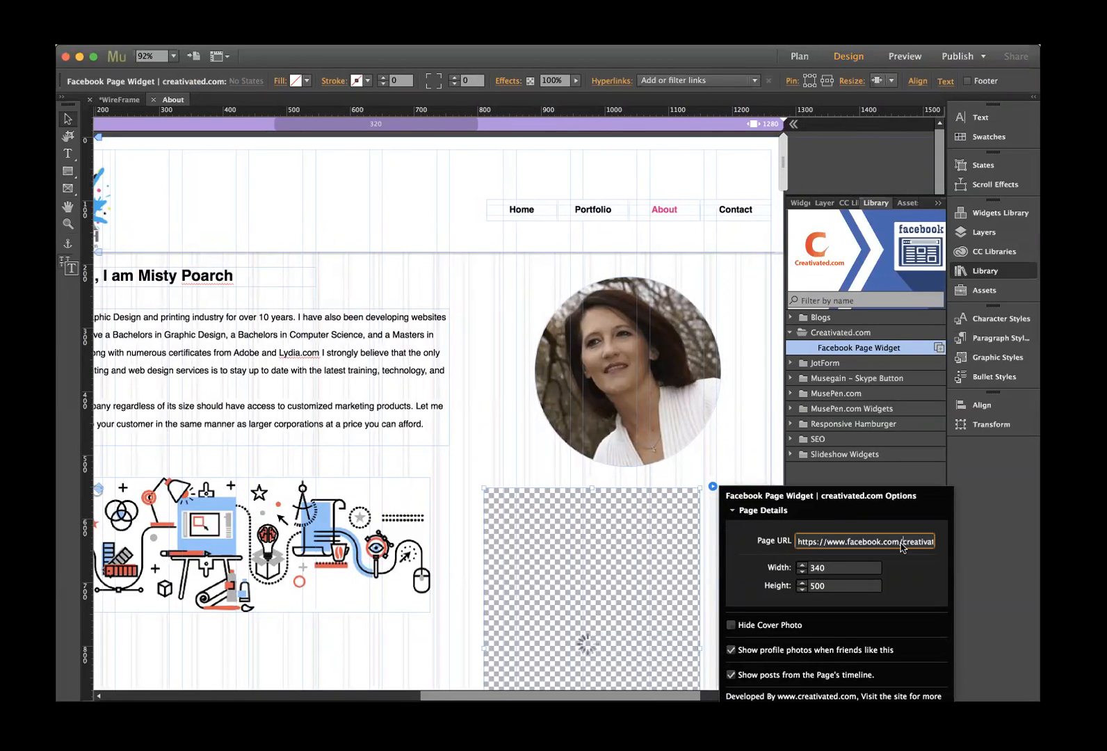
{"action": "key", "text": "super+Tab"}
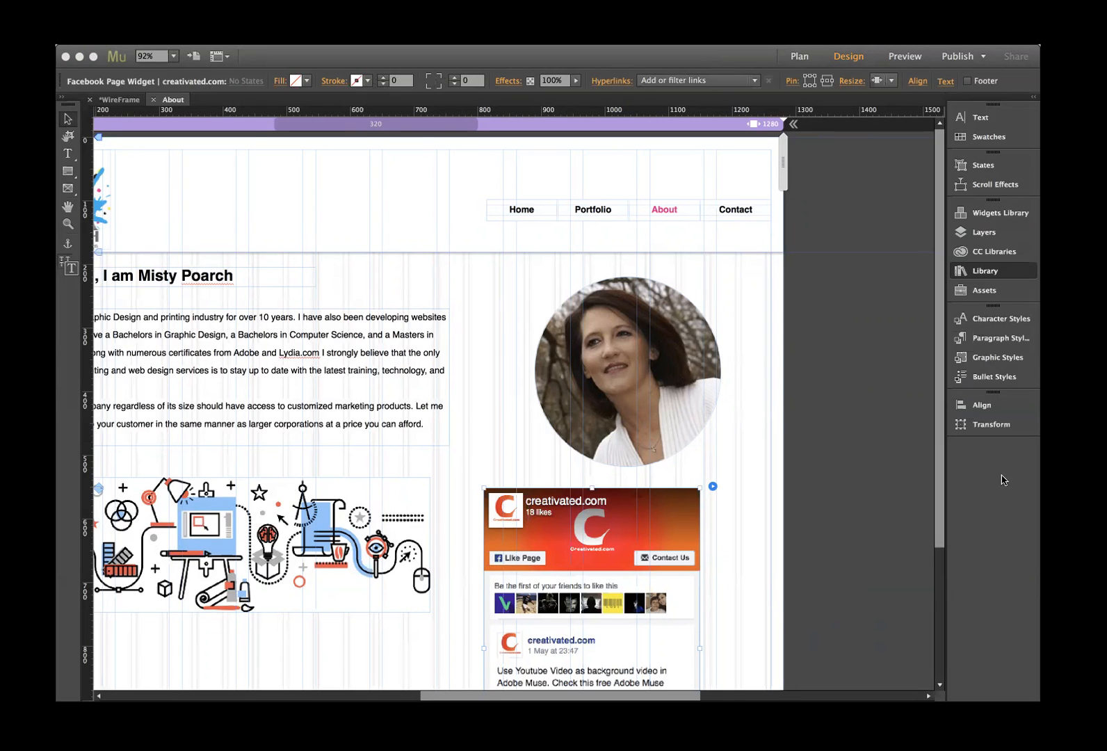
- Replace the widget's Page URL with the owner's pasted Facebook page address
{"action": "left_click", "coordinate": [984, 271]}
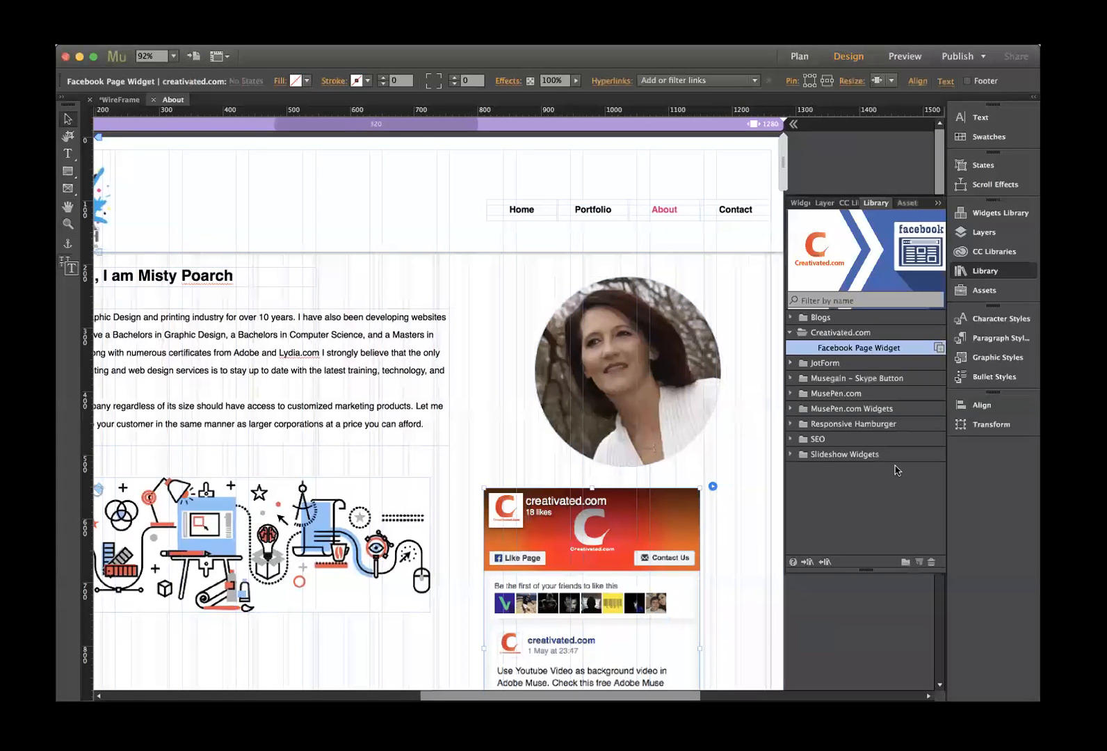
{"action": "left_click", "coordinate": [713, 486]}
{"action": "left_click", "coordinate": [803, 539]}
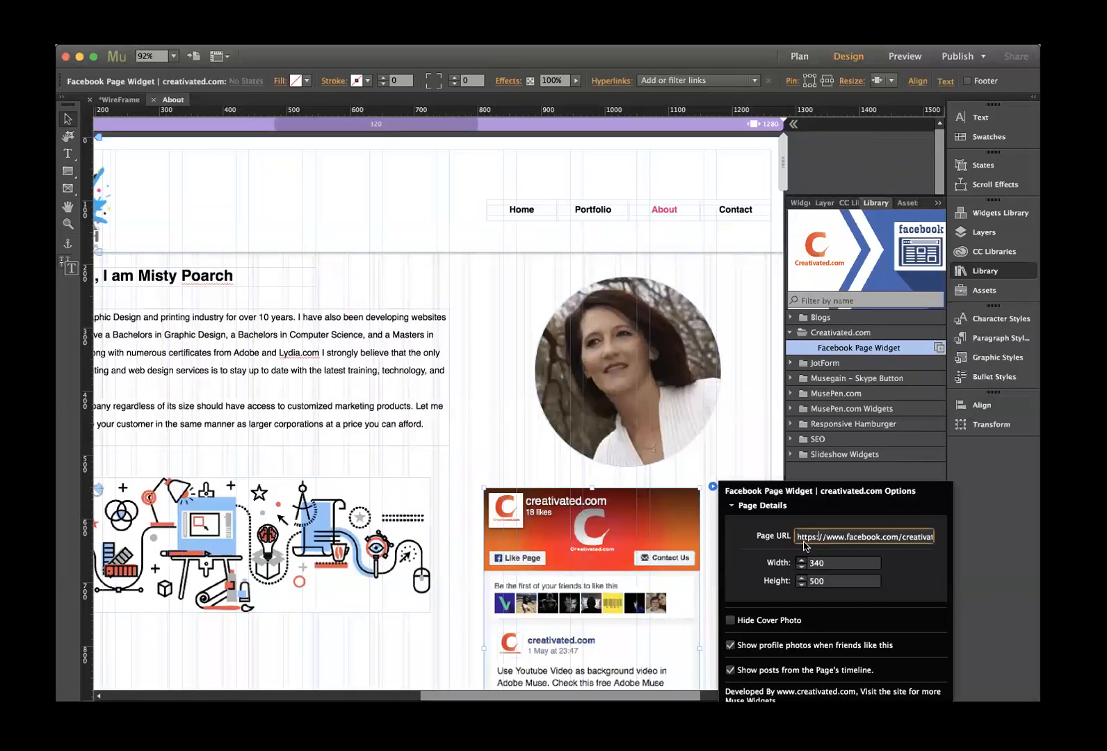
{"action": "left_click_drag", "start_coordinate": [798, 536], "coordinate": [965, 542]}
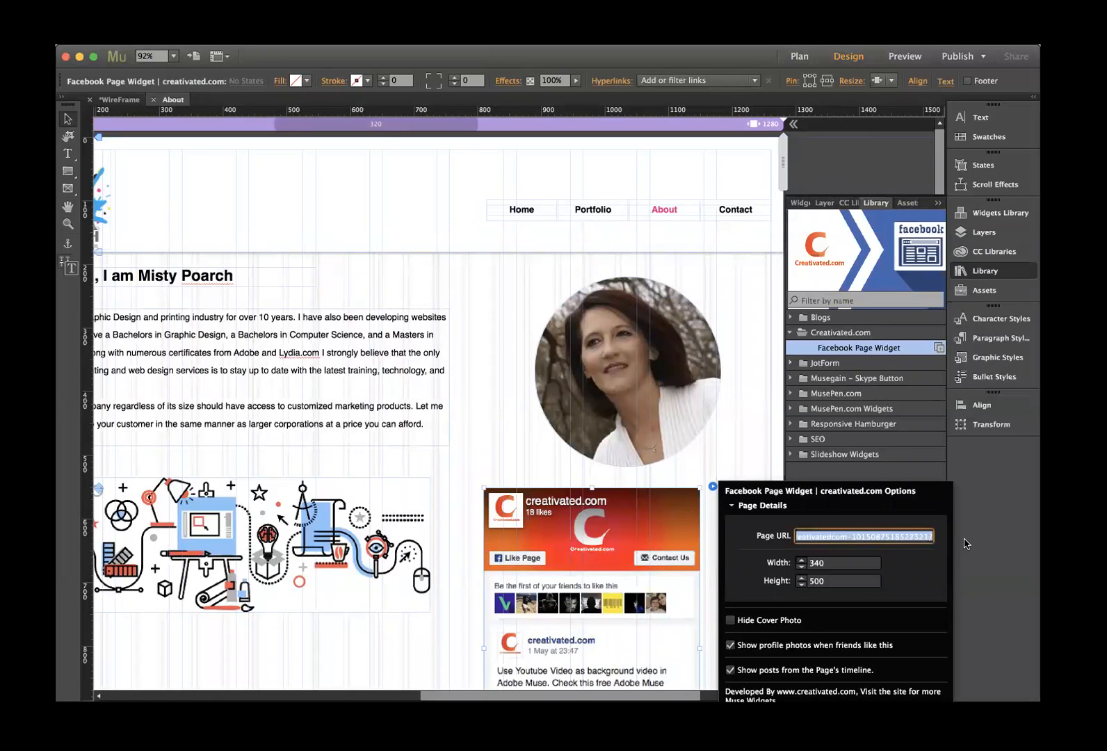
{"action": "key", "text": "cmd+v"}
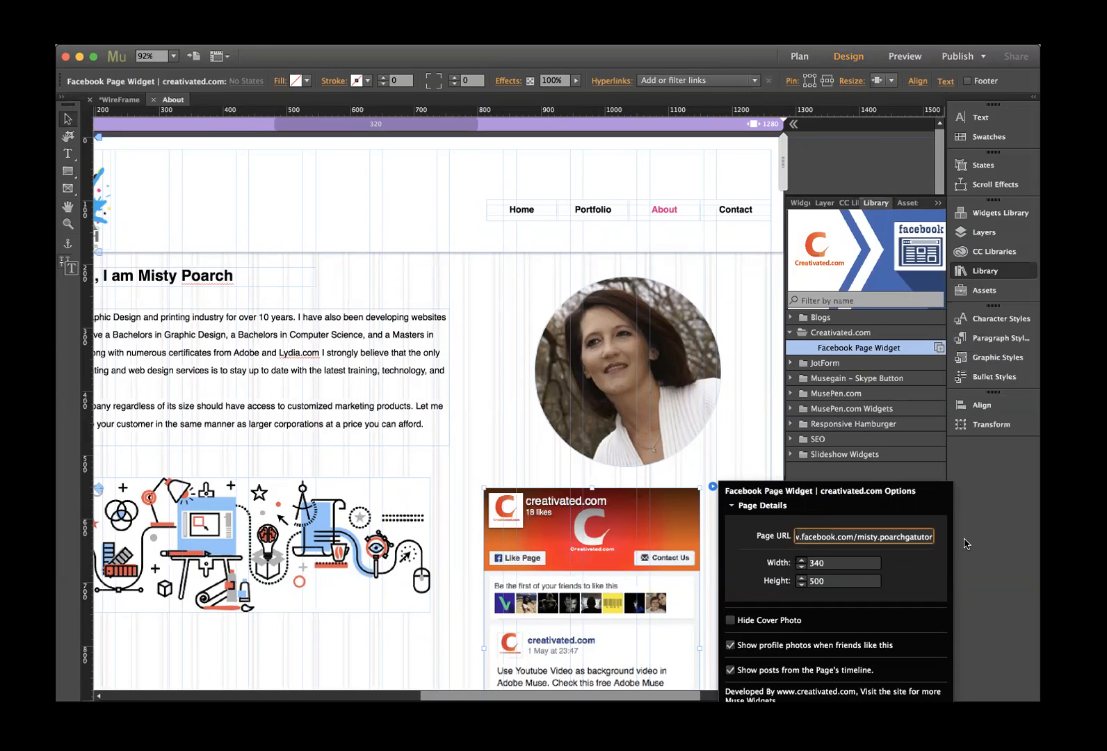
{"action": "key", "text": "Return"}
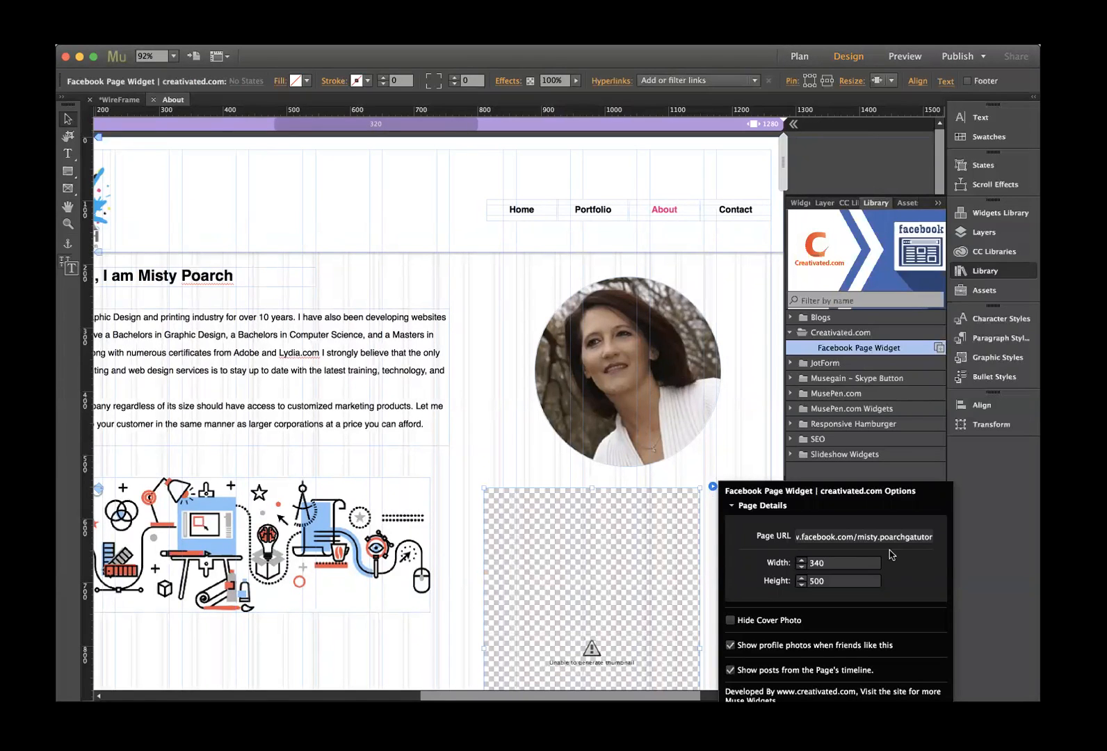
{"action": "key", "text": "super+Tab"}
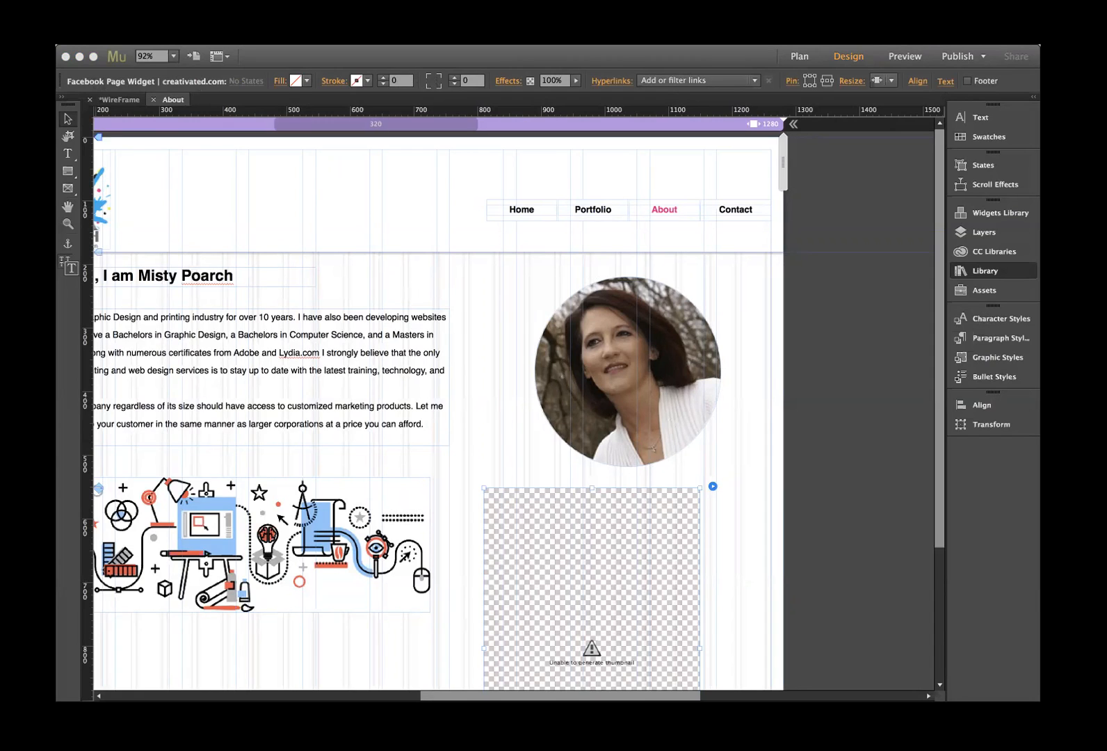
- Paste the Facebook address over the widget's Page URL again and confirm it
{"action": "left_click", "coordinate": [1002, 650]}
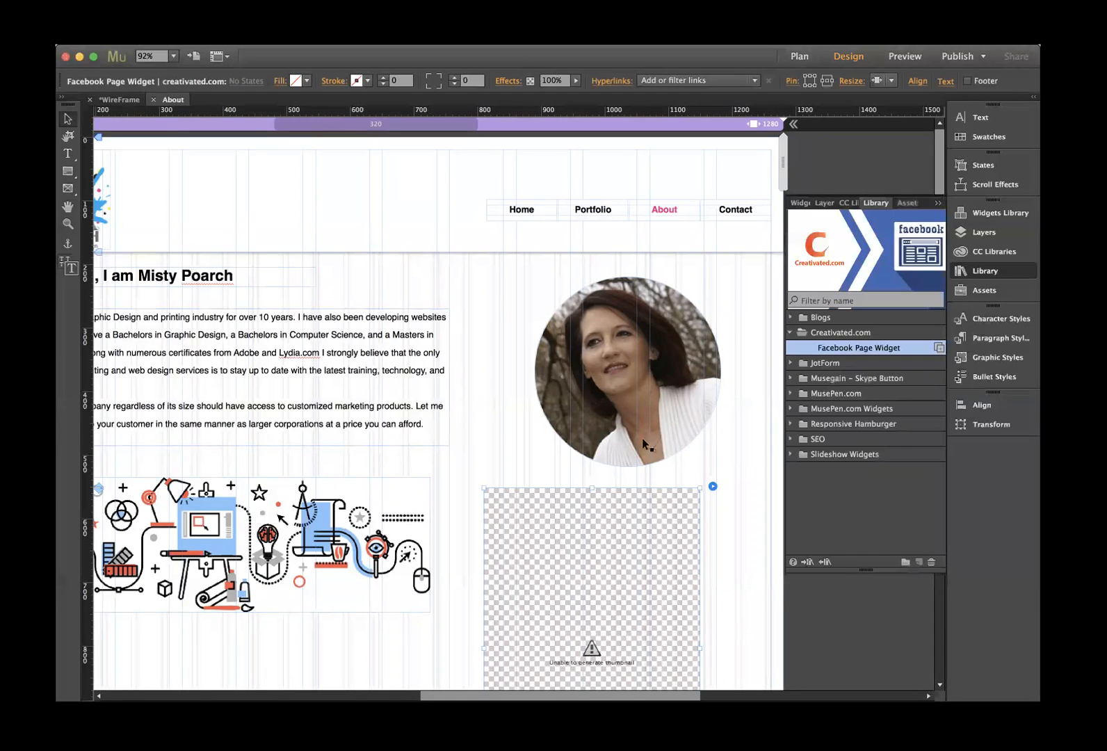
{"action": "left_click", "coordinate": [713, 487]}
{"action": "left_click_drag", "start_coordinate": [797, 536], "coordinate": [973, 537]}
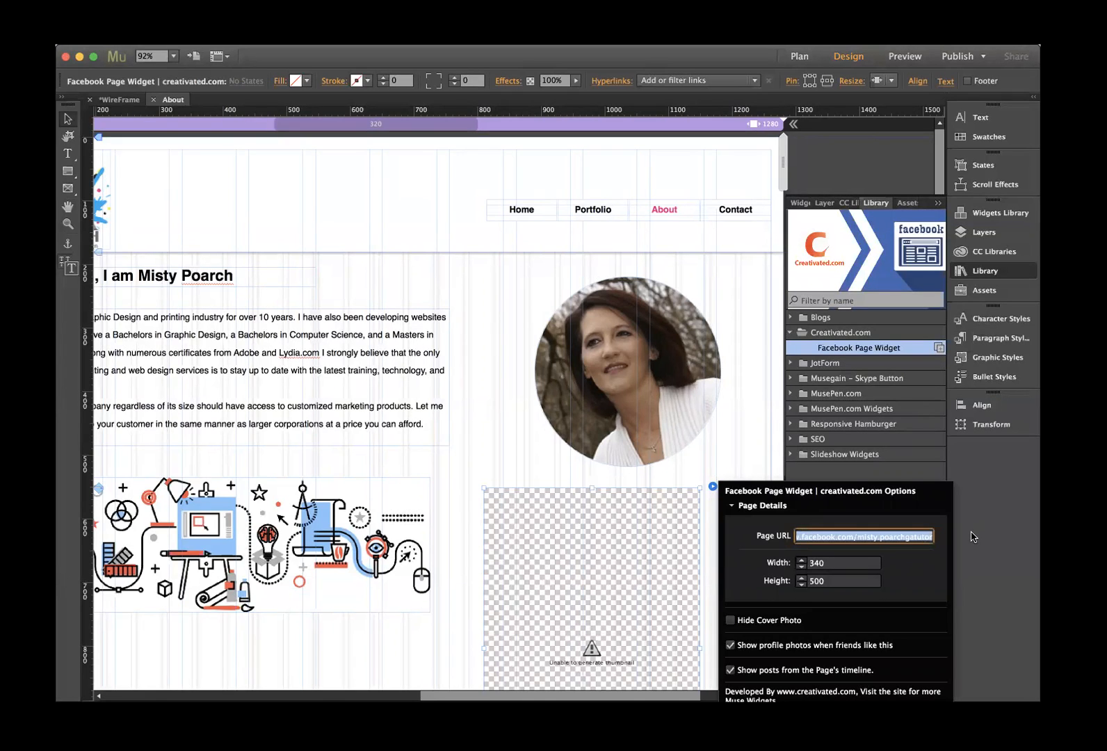
{"action": "key", "text": "super+v"}
{"action": "key", "text": "Return"}
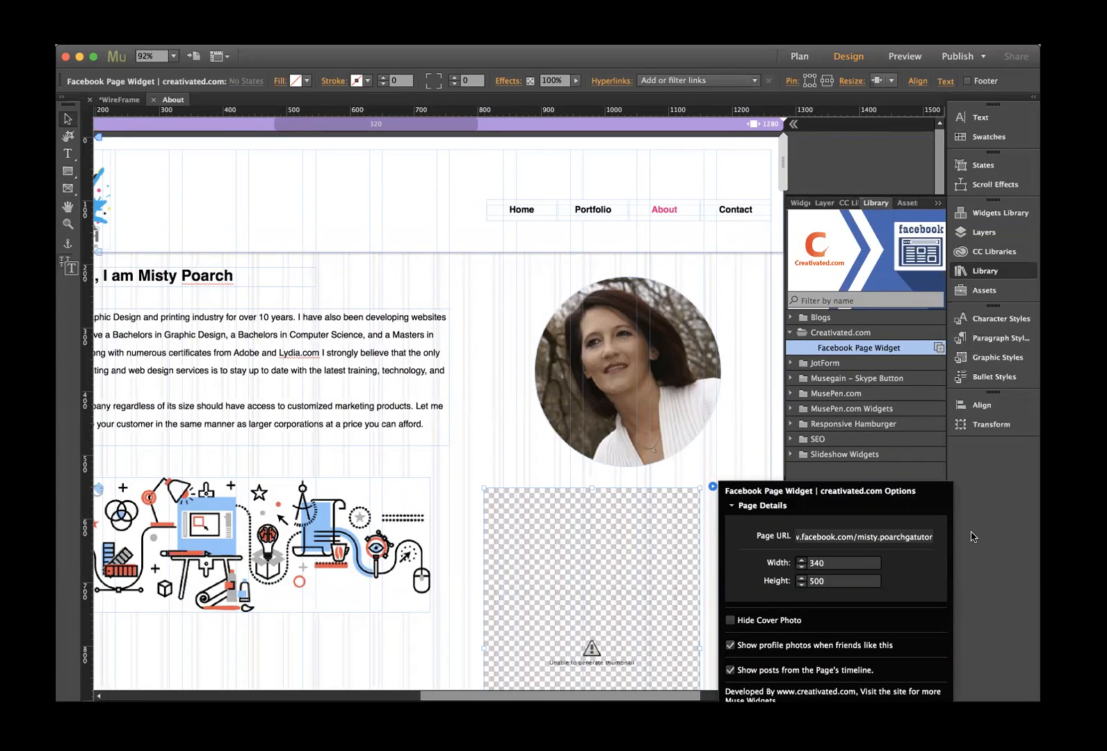
{"action": "left_click", "coordinate": [655, 471]}
- Delete the broken widget and place a fresh Facebook Page Widget, checking its Page URL
{"action": "left_click", "coordinate": [625, 506]}
{"action": "key", "text": "Delete"}
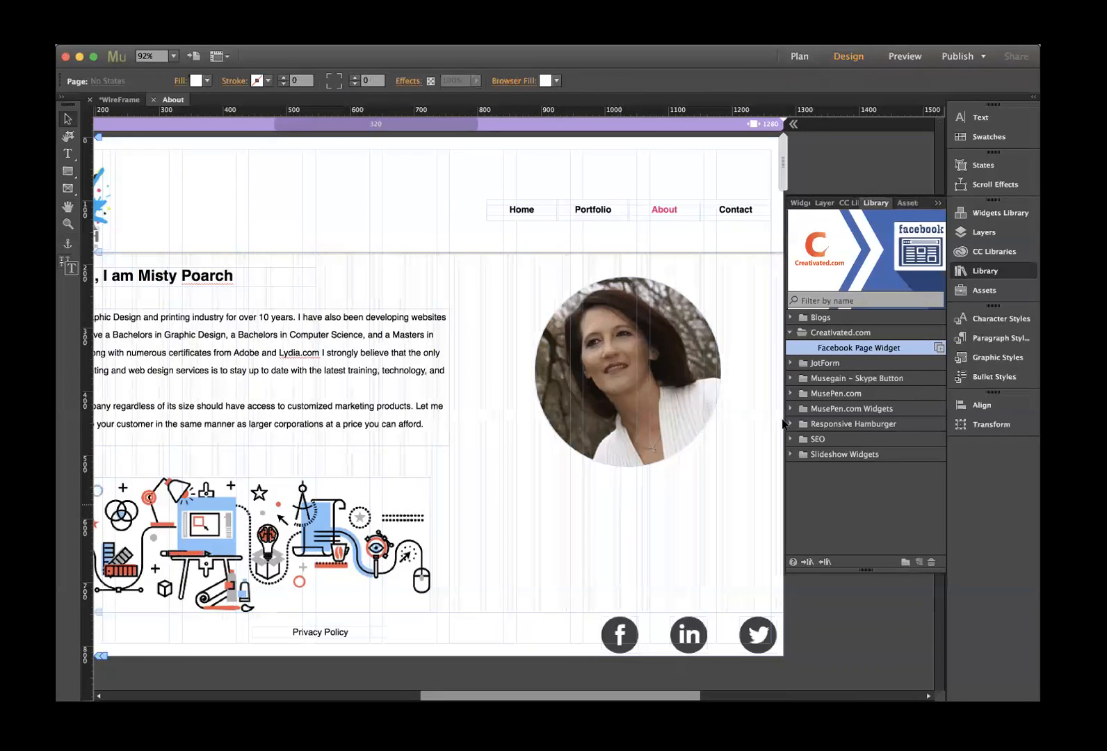
{"action": "left_click_drag", "start_coordinate": [852, 349], "coordinate": [512, 502]}
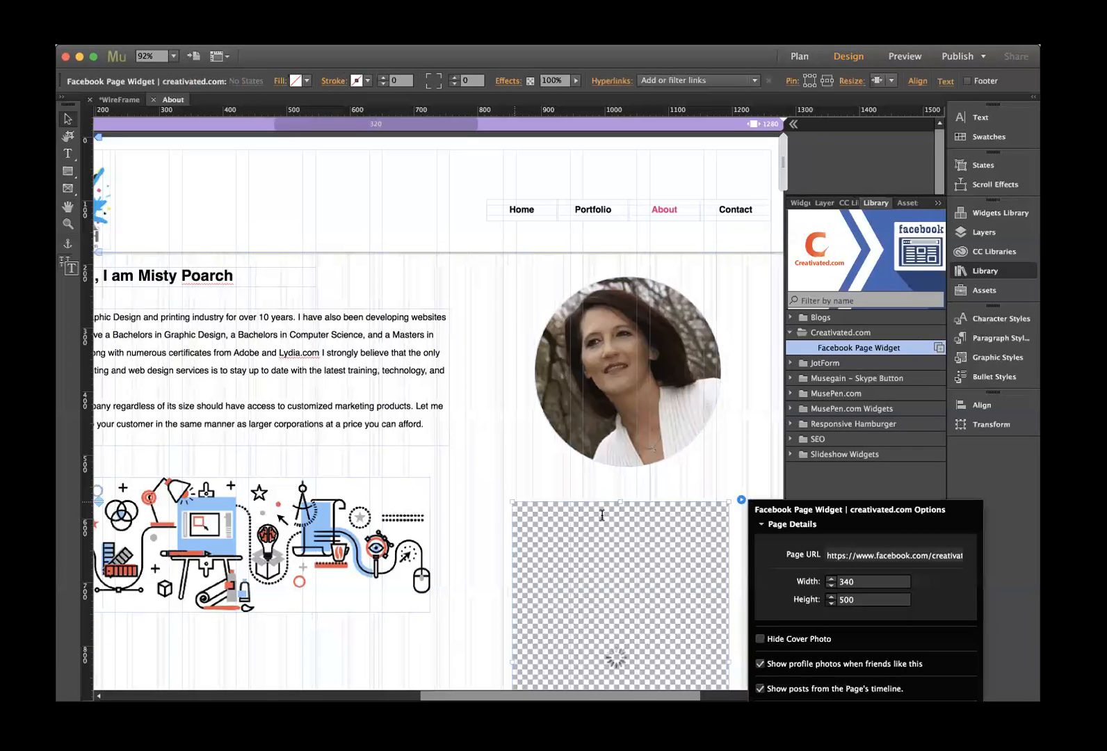
{"action": "left_click", "coordinate": [906, 557]}
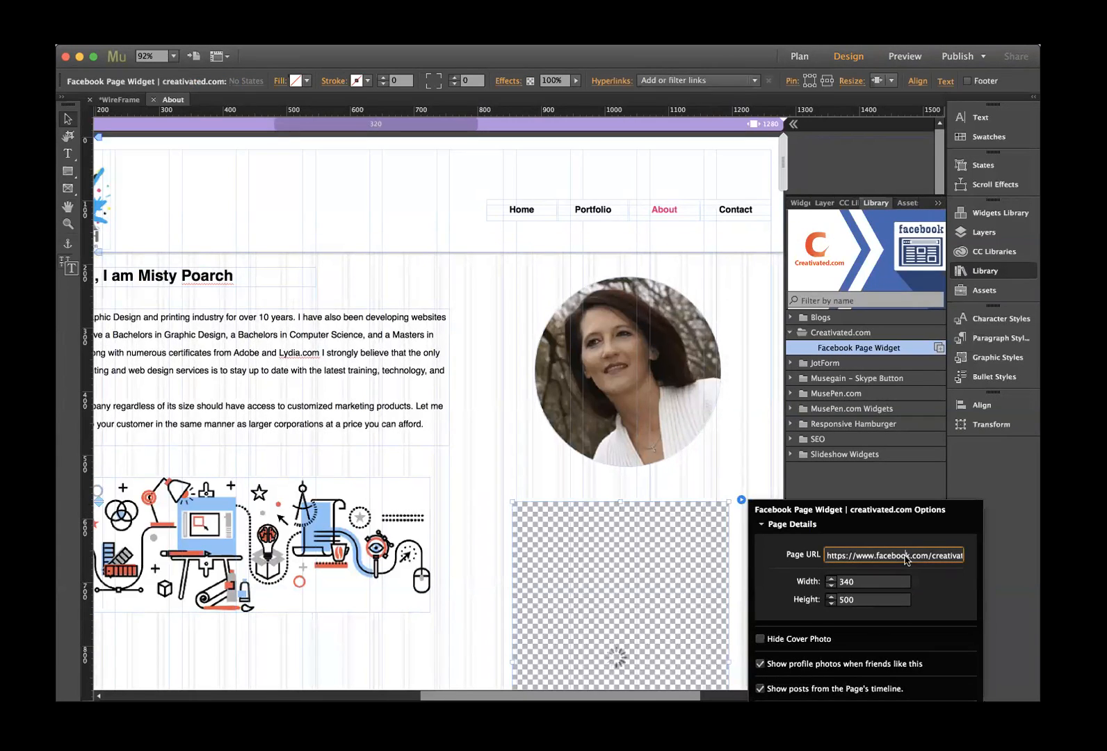
{"action": "key", "text": "Right"}
{"action": "key", "text": "Right"}
{"action": "key", "text": "Right"}
{"action": "key", "text": "Right"}
{"action": "key", "text": "Right"}
{"action": "key", "text": "Right"}
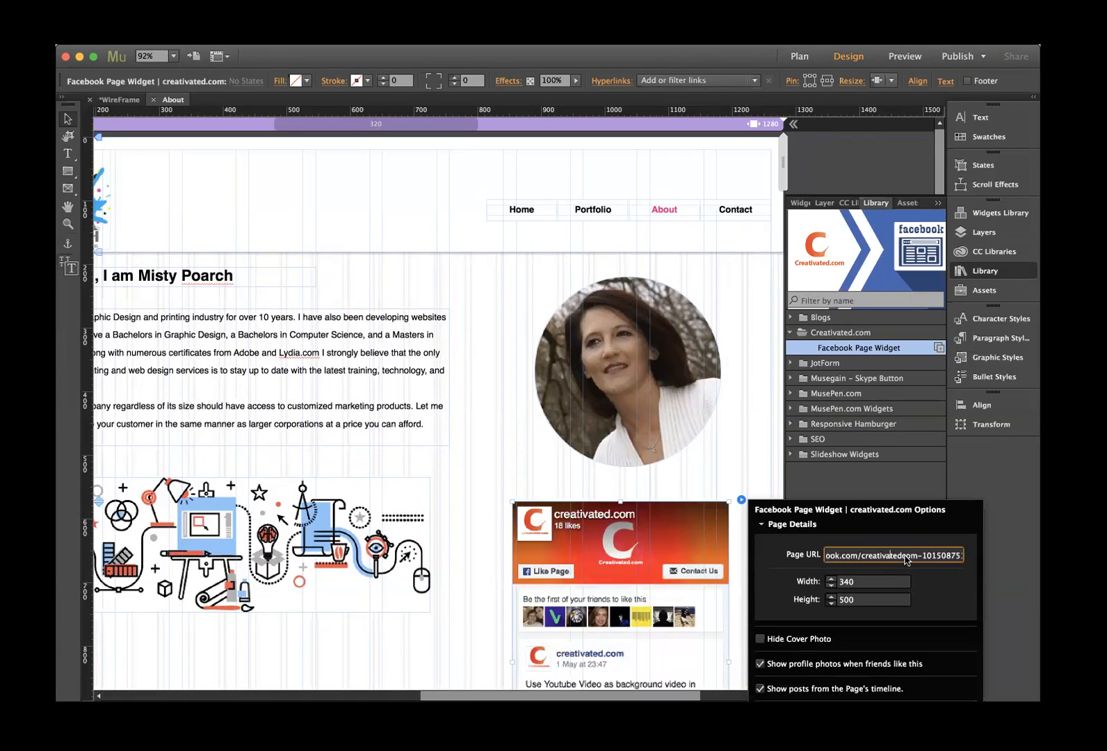
{"action": "key", "text": "Right"}
{"action": "key", "text": "Right"}
{"action": "key", "text": "Right"}
{"action": "key", "text": "Right"}
{"action": "key", "text": "Right"}
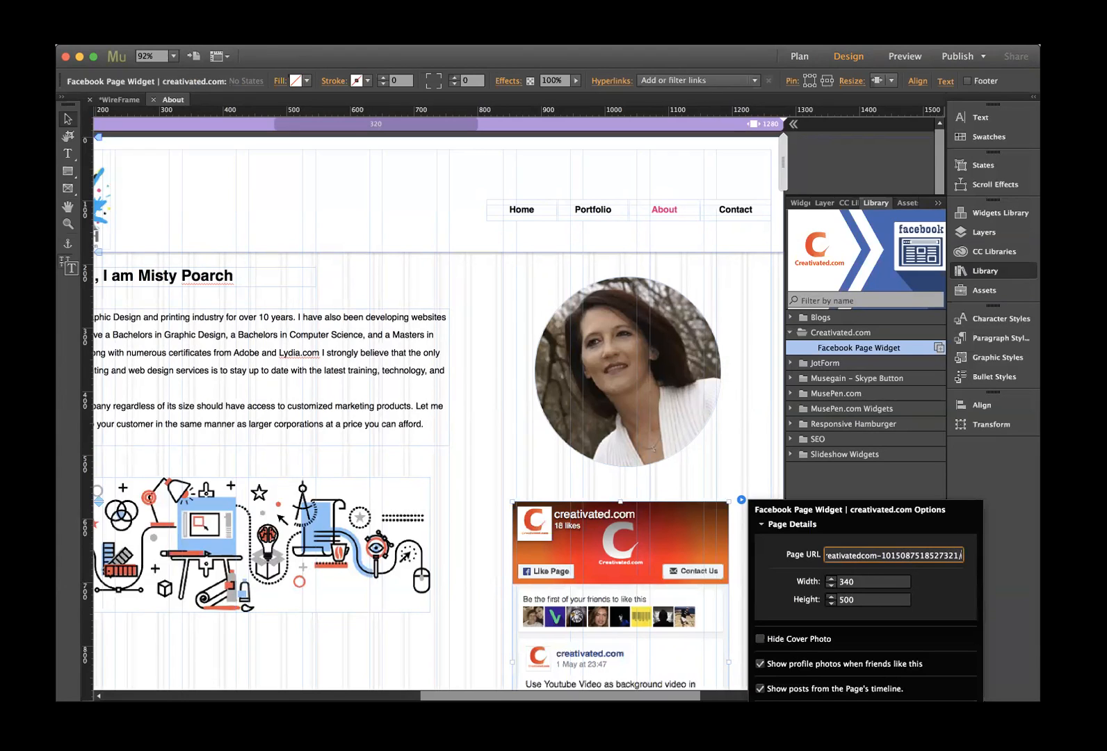
{"action": "key", "text": "super+Tab"}
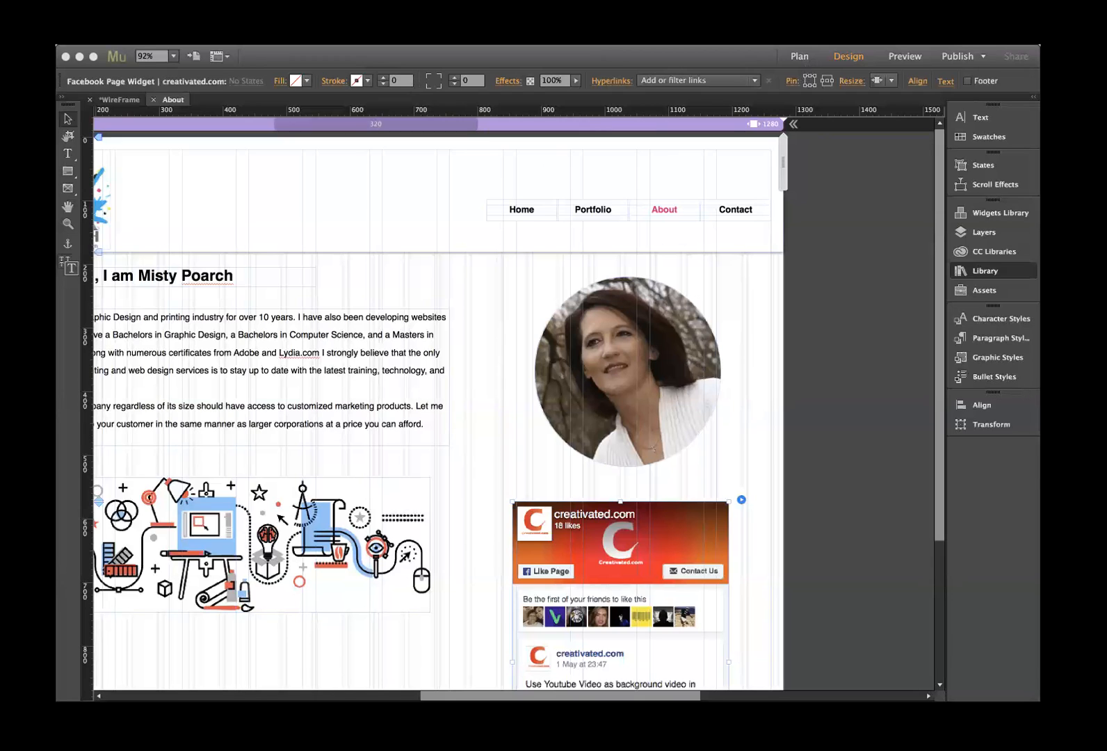
- Return to the About page showing the Facebook widget with 18 likes beneath the portrait
{"action": "left_click", "coordinate": [1015, 474]}
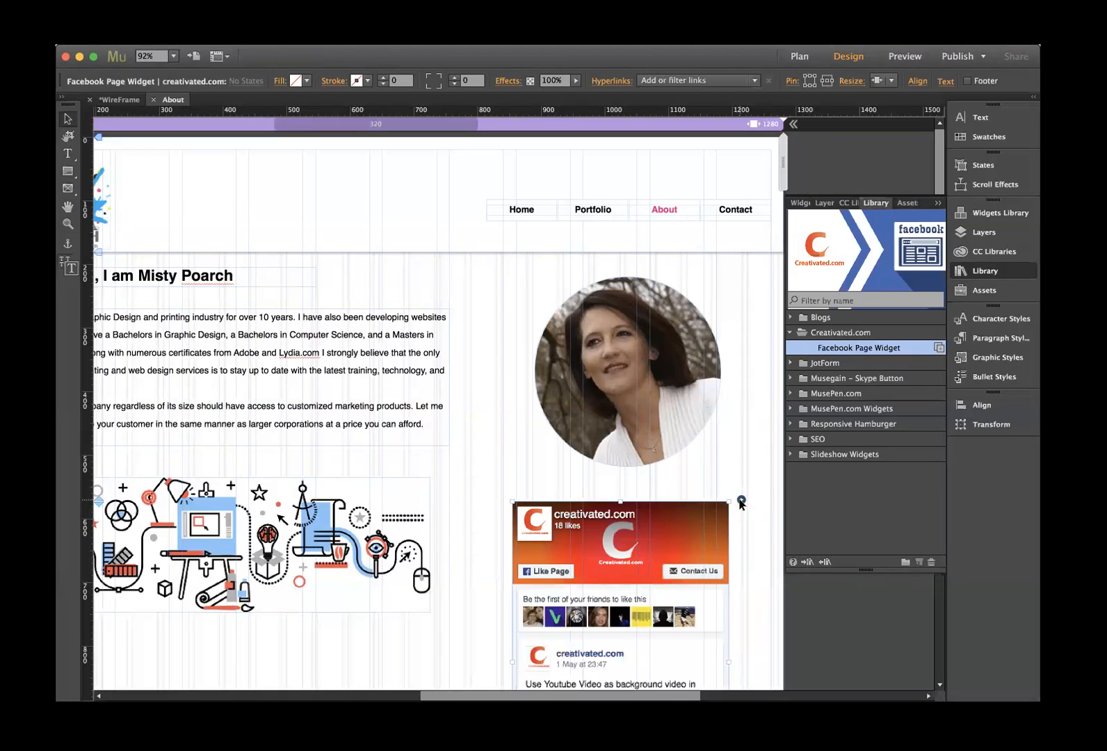
- Paste the owner's Facebook page address into the widget's Page URL
{"action": "left_click", "coordinate": [742, 501]}
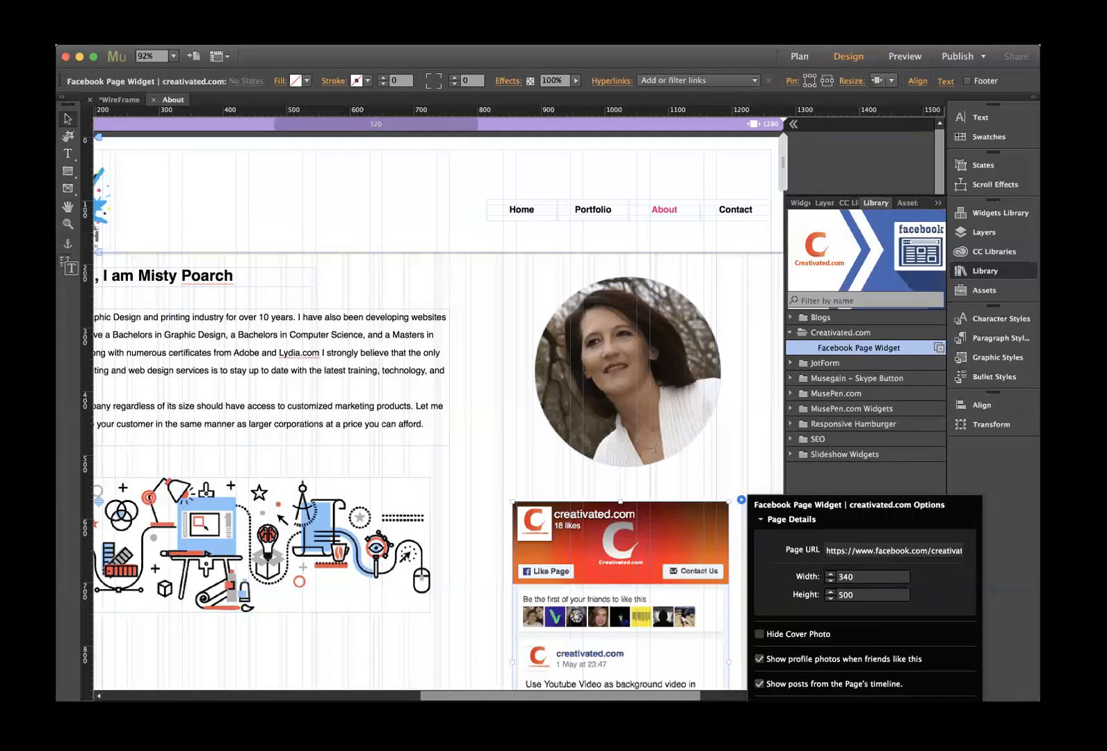
{"action": "left_click", "coordinate": [875, 550]}
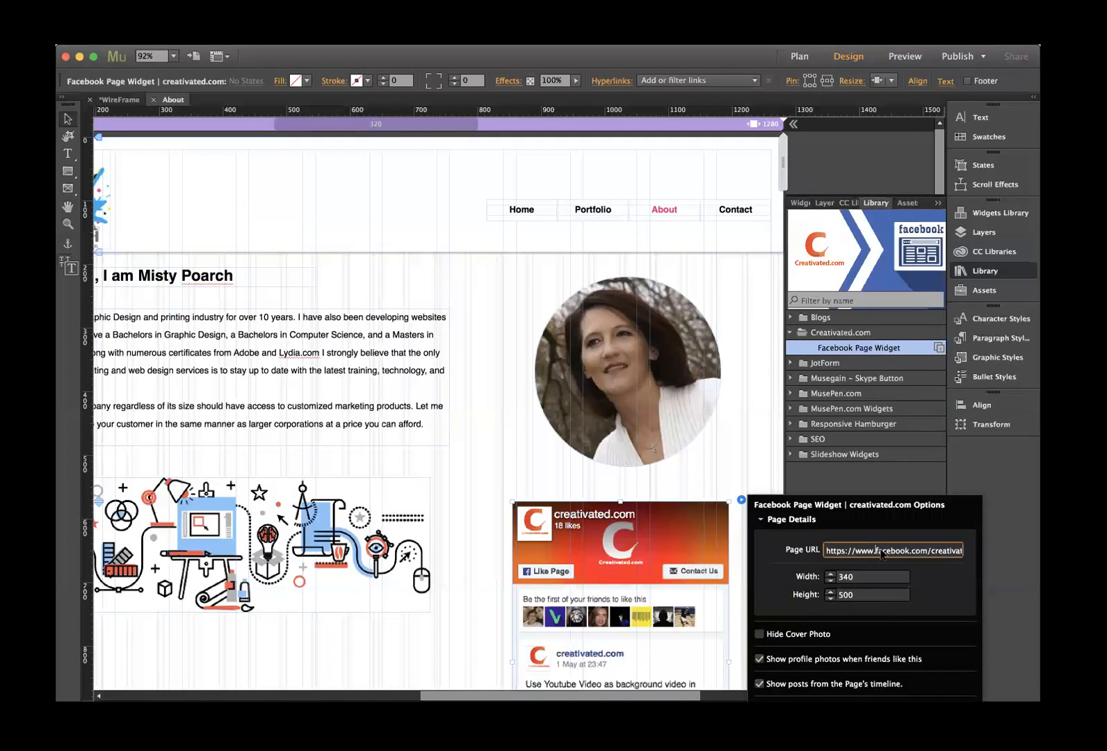
{"action": "left_click_drag", "start_coordinate": [826, 551], "coordinate": [1020, 554]}
{"action": "key", "text": "super+v"}
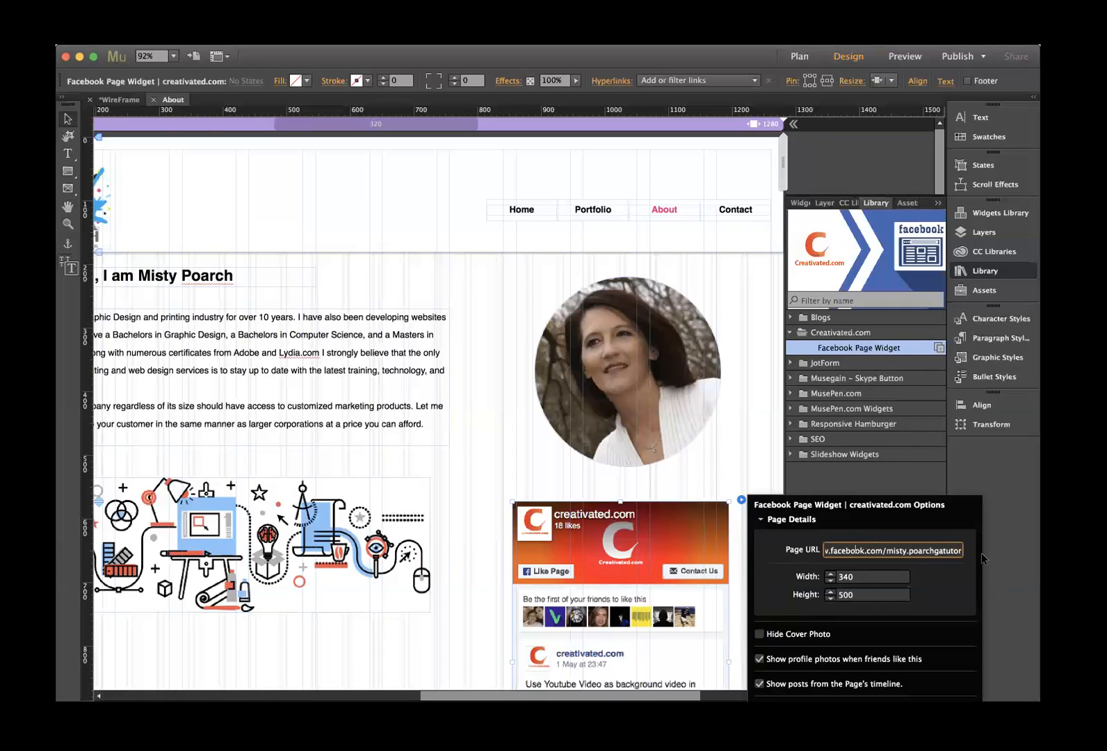
{"action": "key", "text": "Left"}
{"action": "key", "text": "Left"}
{"action": "key", "text": "Left"}
{"action": "key", "text": "Left"}
{"action": "key", "text": "Left"}
- Set the Facebook widget's width to 300 and close its settings
{"action": "left_click", "coordinate": [897, 581]}
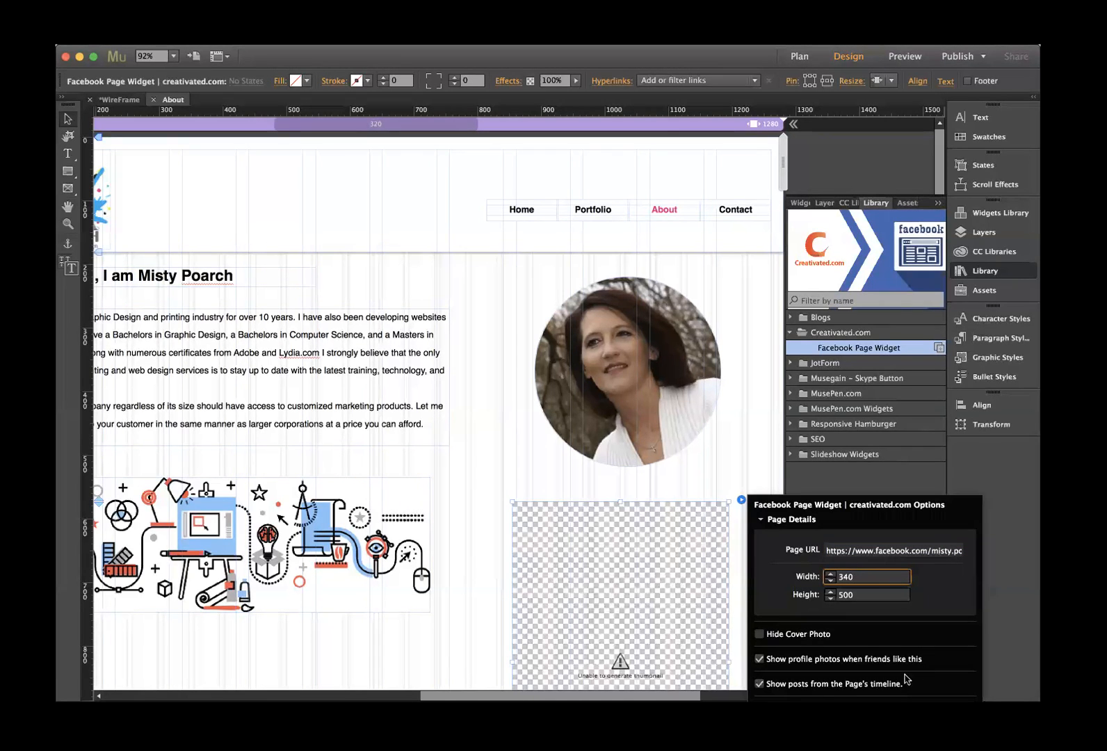
{"action": "key", "text": "shift+Down"}
{"action": "key", "text": "shift+Down"}
{"action": "key", "text": "shift+Down"}
{"action": "key", "text": "shift+Down"}
{"action": "key", "text": "shift+Down"}
{"action": "key", "text": "shift+Down"}
{"action": "key", "text": "shift+Up"}
{"action": "key", "text": "shift+Up"}
{"action": "left_click", "coordinate": [622, 665]}
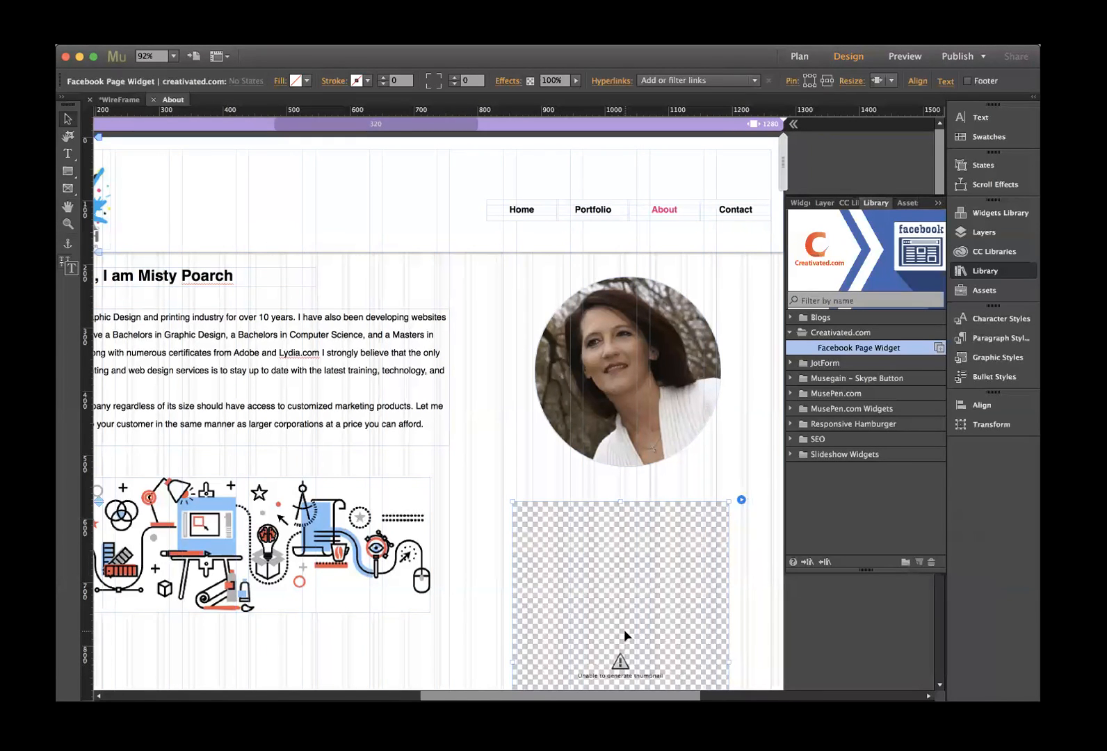
{"action": "scroll", "coordinate": [625, 635], "scroll_direction": "down", "scroll_amount": 2}
{"action": "scroll", "coordinate": [624, 633], "scroll_direction": "down", "scroll_amount": 2}
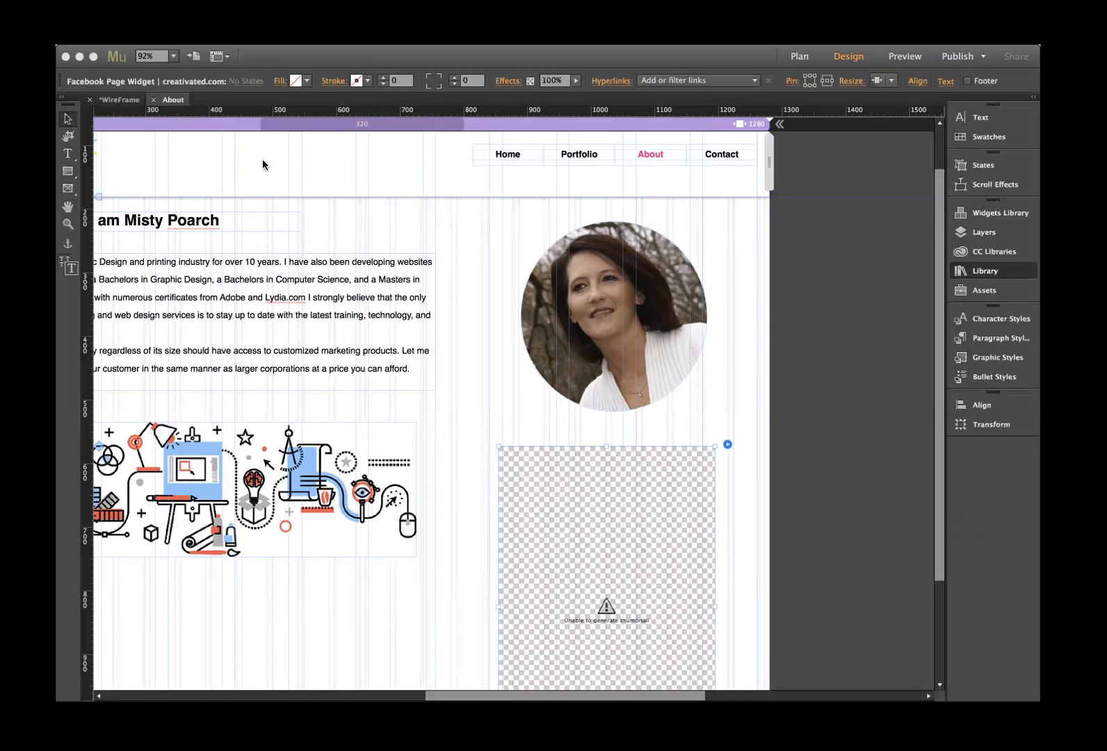
{"action": "left_click", "coordinate": [71, 426]}
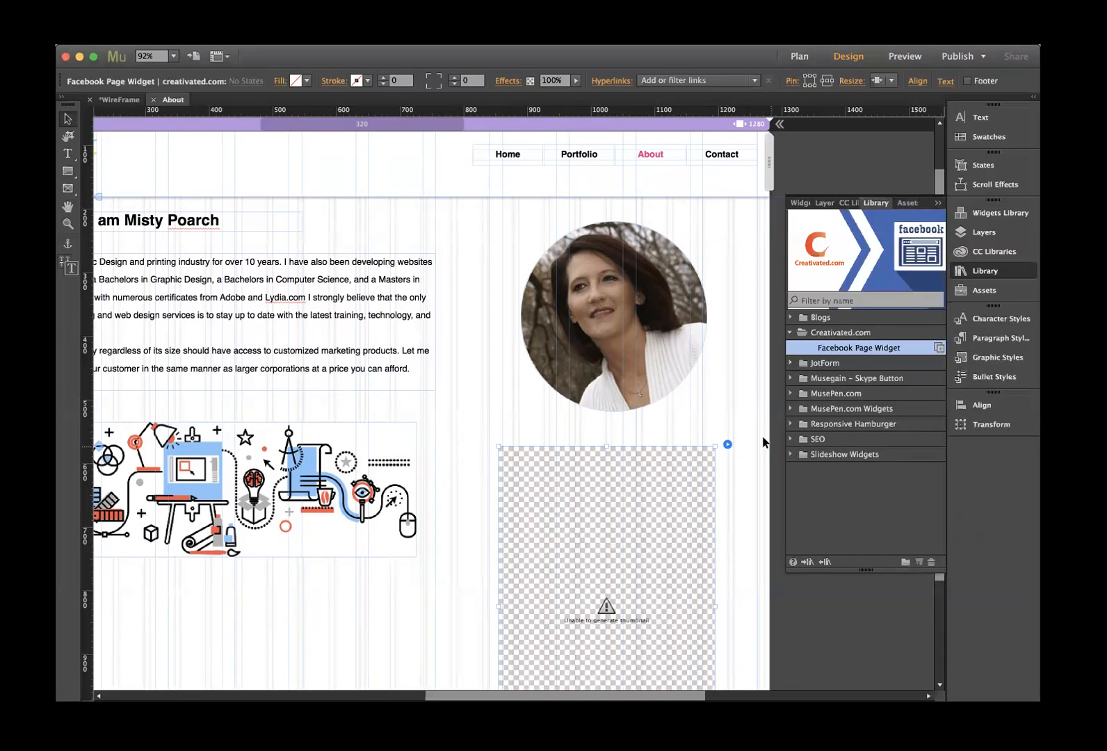
- Re-paste the Facebook page address into the About widget's Page URL and apply it
{"action": "left_click", "coordinate": [726, 445]}
{"action": "left_click", "coordinate": [829, 495]}
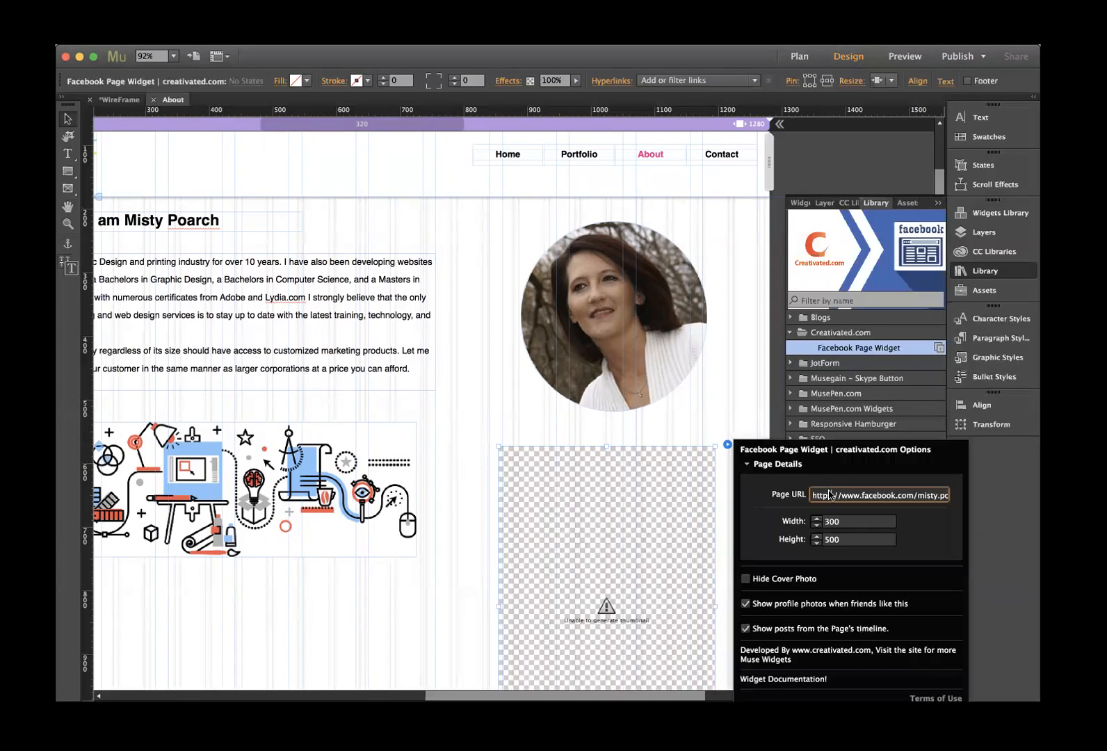
{"action": "key", "text": "Return"}
{"action": "left_click", "coordinate": [815, 498]}
{"action": "key", "text": "super+a"}
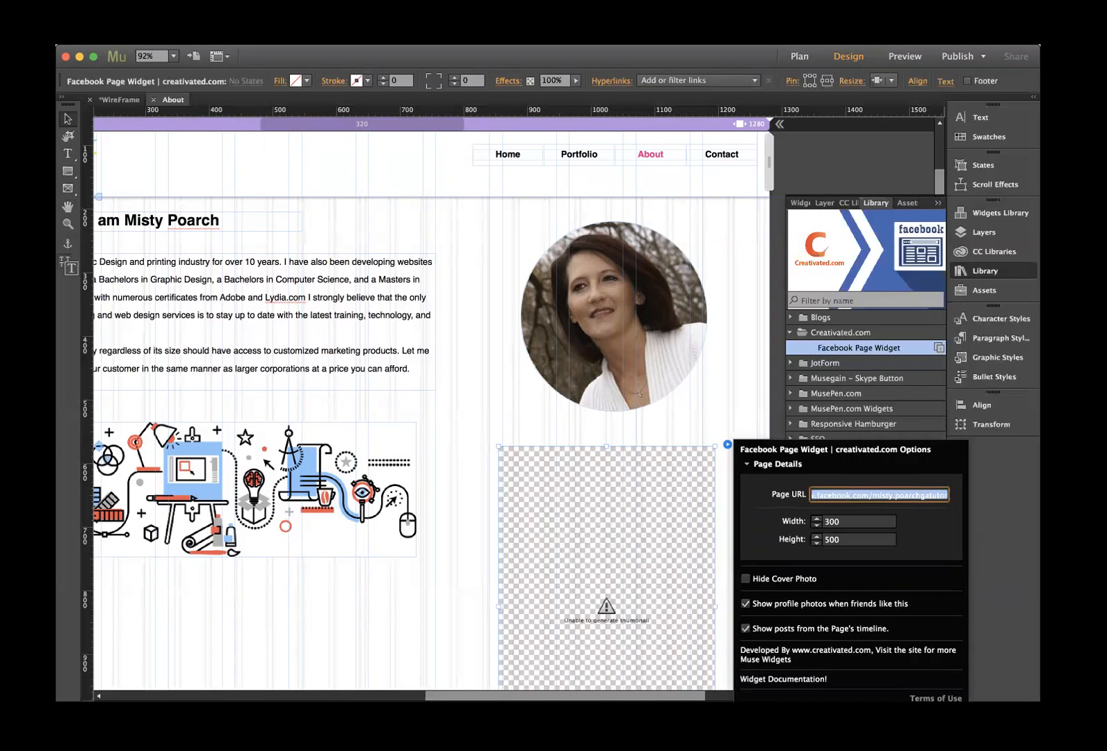
{"action": "key", "text": "super+v"}
{"action": "key", "text": "Return"}
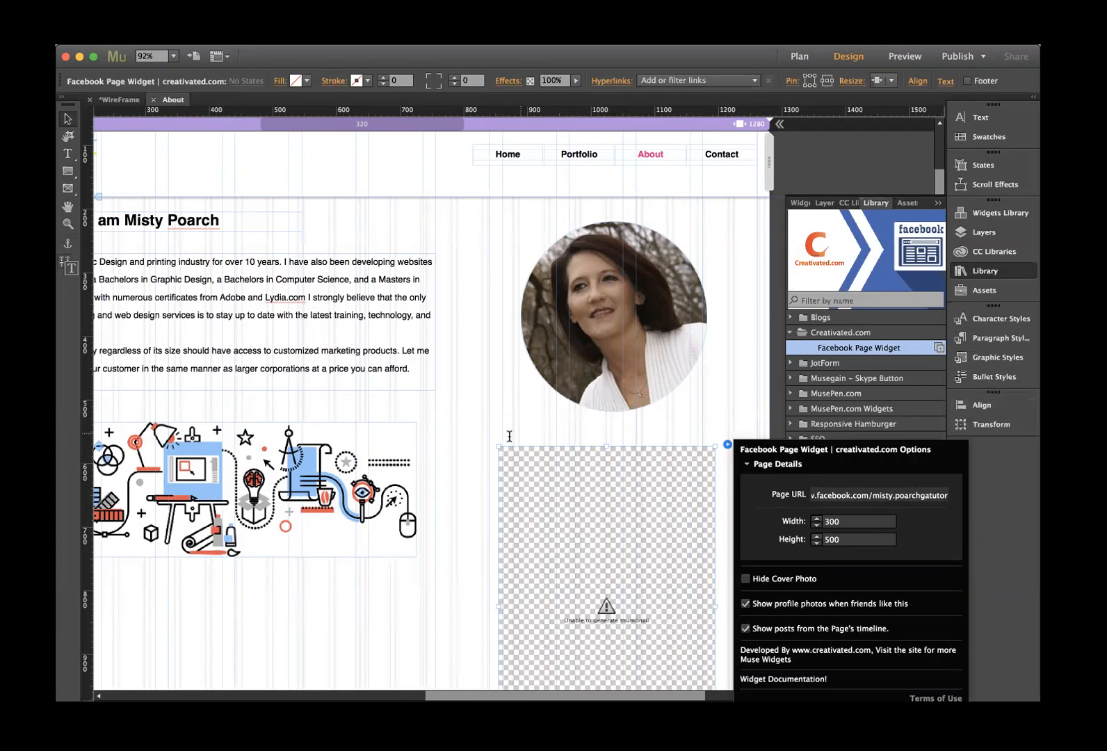
{"action": "left_click", "coordinate": [549, 430]}
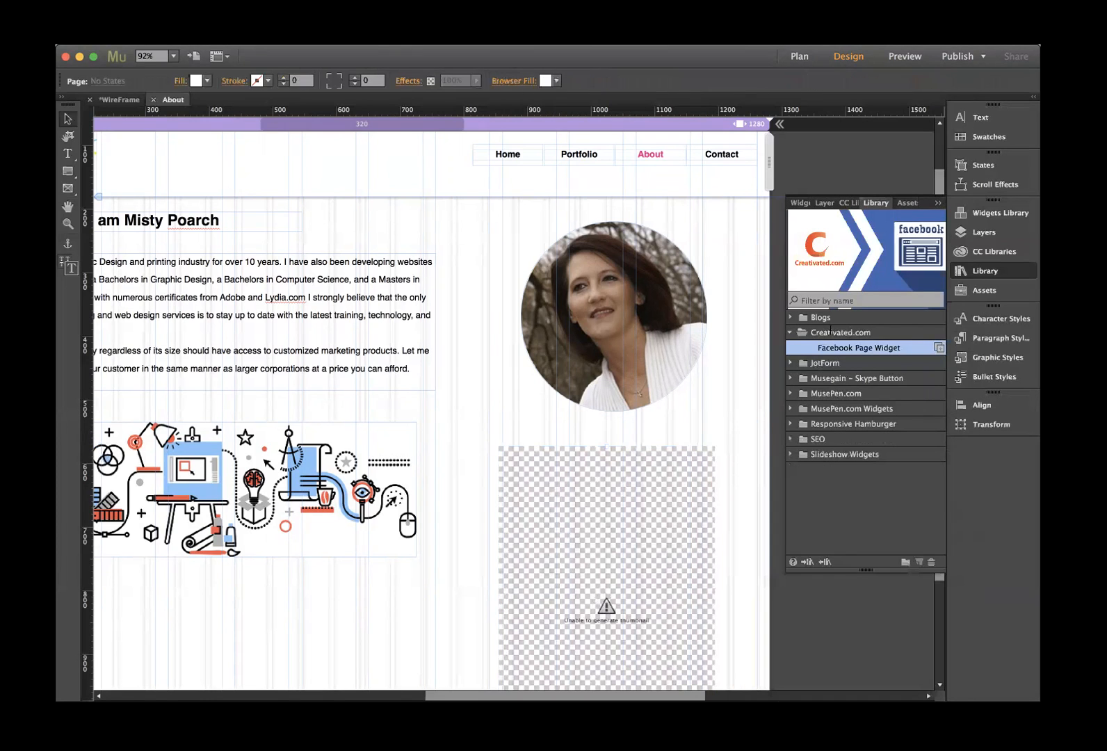
- Go to the site plan and open the Portfolio page for editing
{"action": "scroll", "coordinate": [692, 499], "scroll_direction": "down", "scroll_amount": 4}
{"action": "scroll", "coordinate": [691, 499], "scroll_direction": "up", "scroll_amount": 1}
{"action": "left_click_drag", "start_coordinate": [690, 493], "coordinate": [626, 417]}
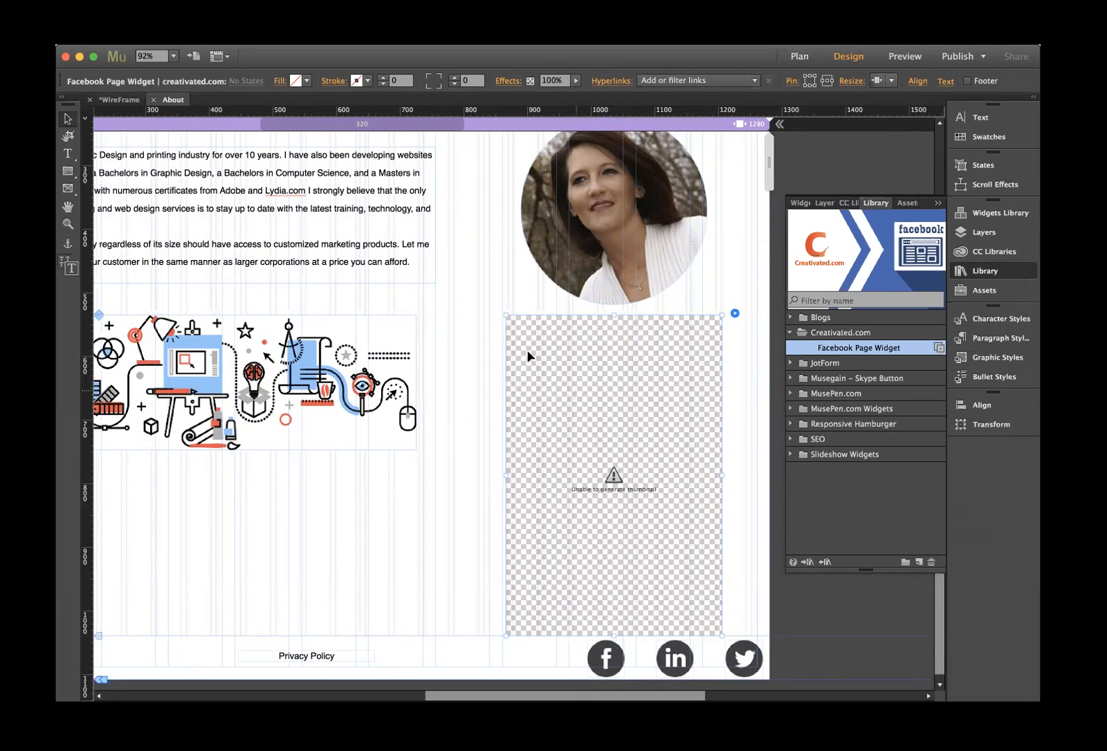
{"action": "scroll", "coordinate": [386, 431], "scroll_direction": "left", "scroll_amount": 5}
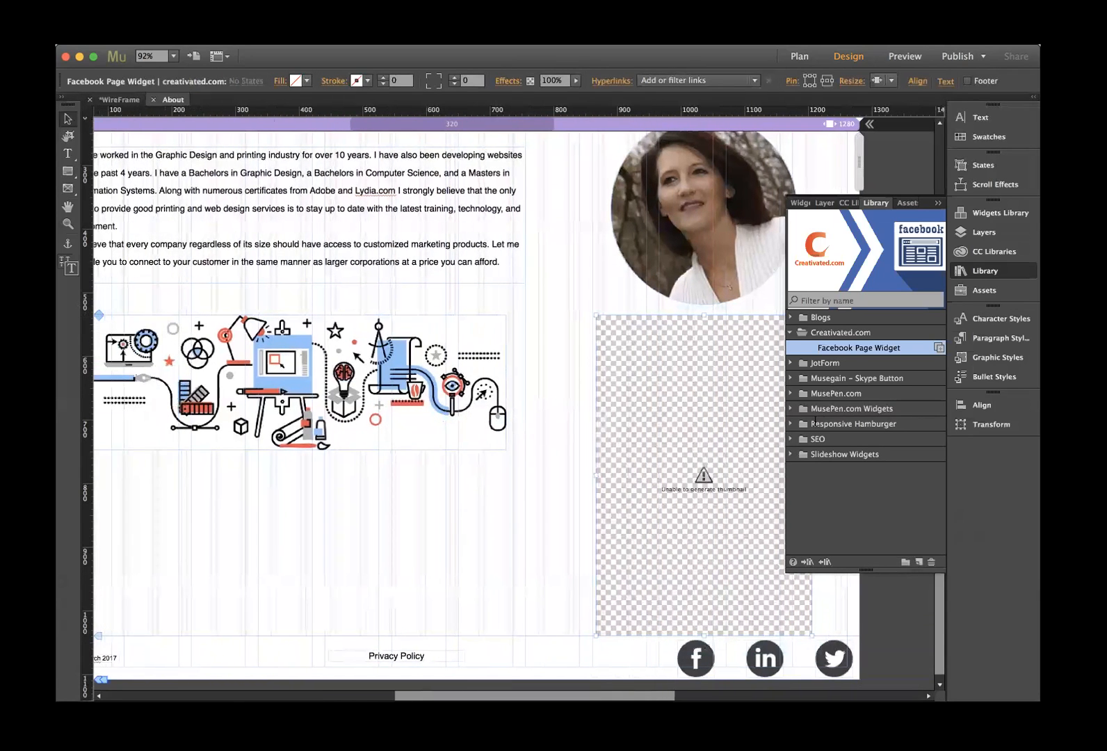
{"action": "scroll", "coordinate": [365, 306], "scroll_direction": "up", "scroll_amount": 5}
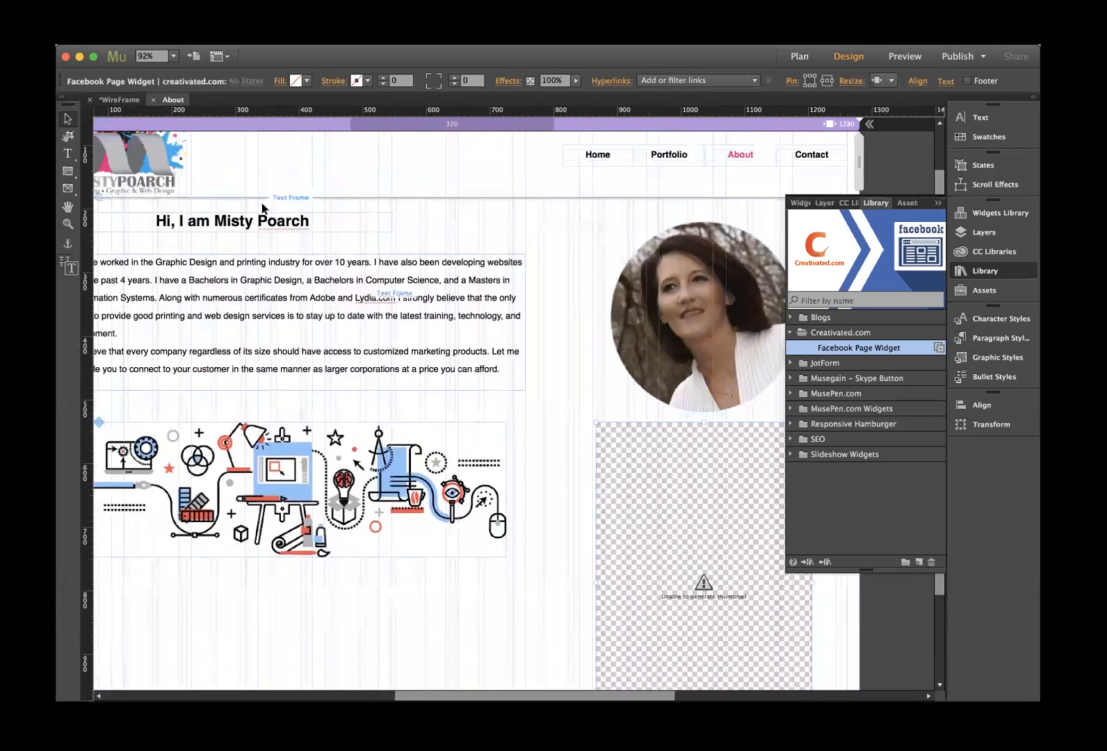
{"action": "left_click", "coordinate": [114, 100]}
{"action": "double_click", "coordinate": [304, 199]}
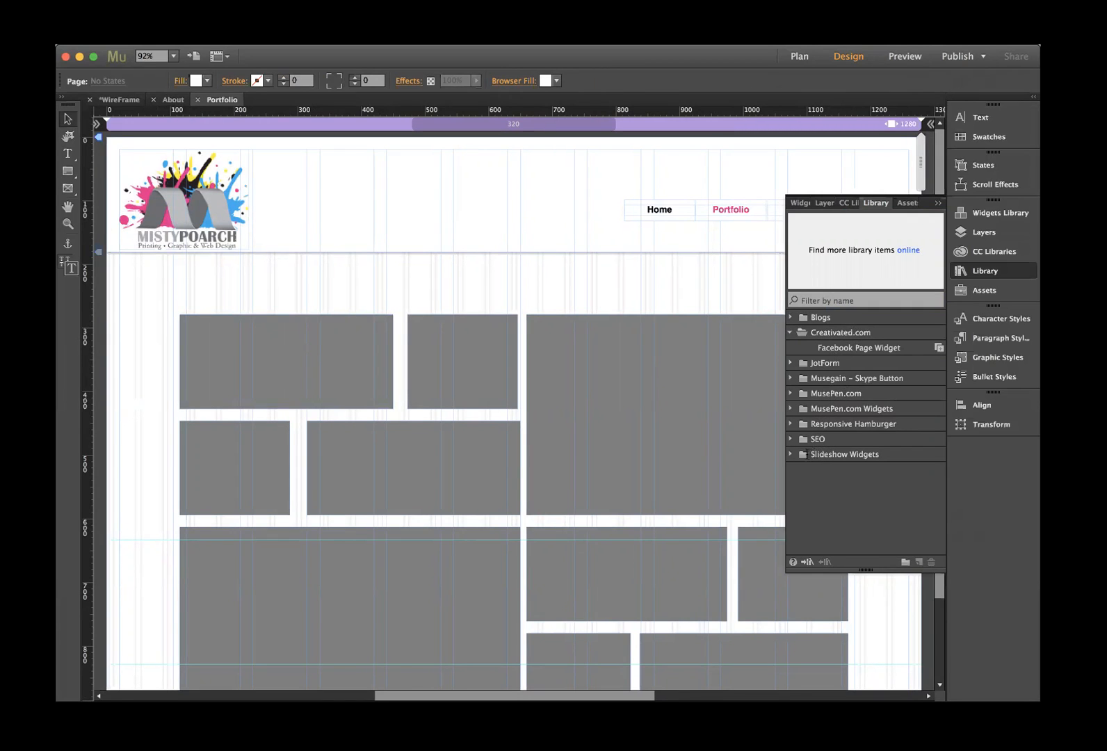
- Pick Instant Zoom from Slideshow Widgets and delete the top-left grey placeholder box
{"action": "left_click", "coordinate": [791, 453]}
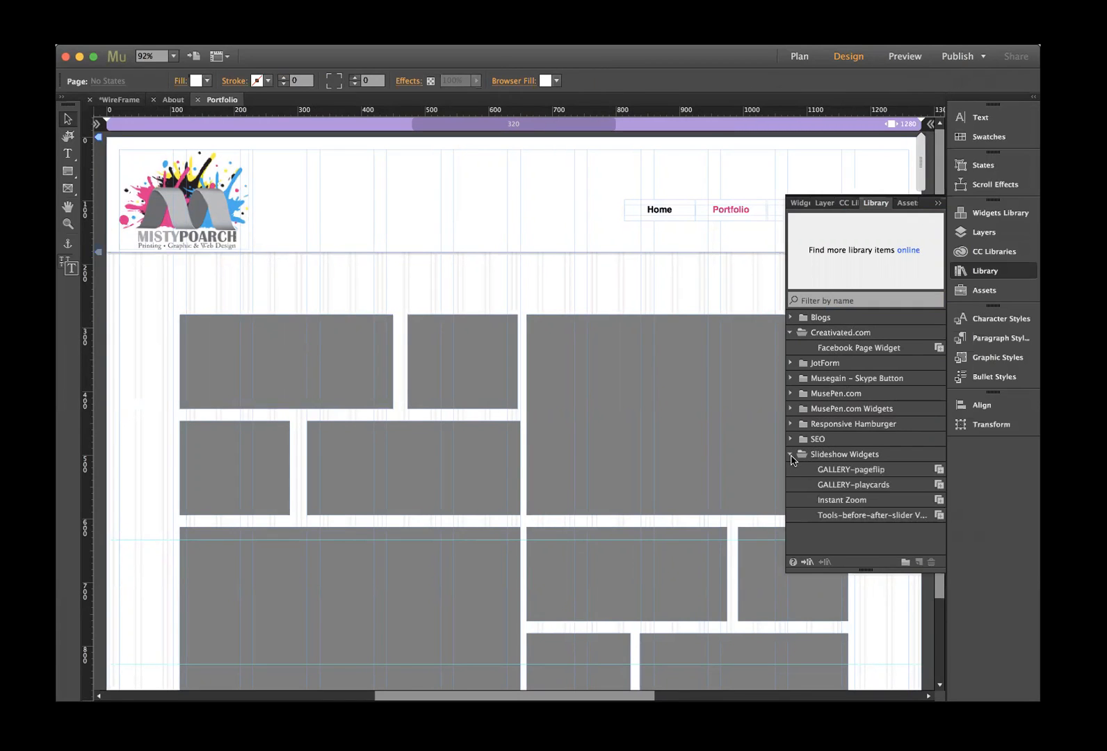
{"action": "left_click", "coordinate": [833, 502]}
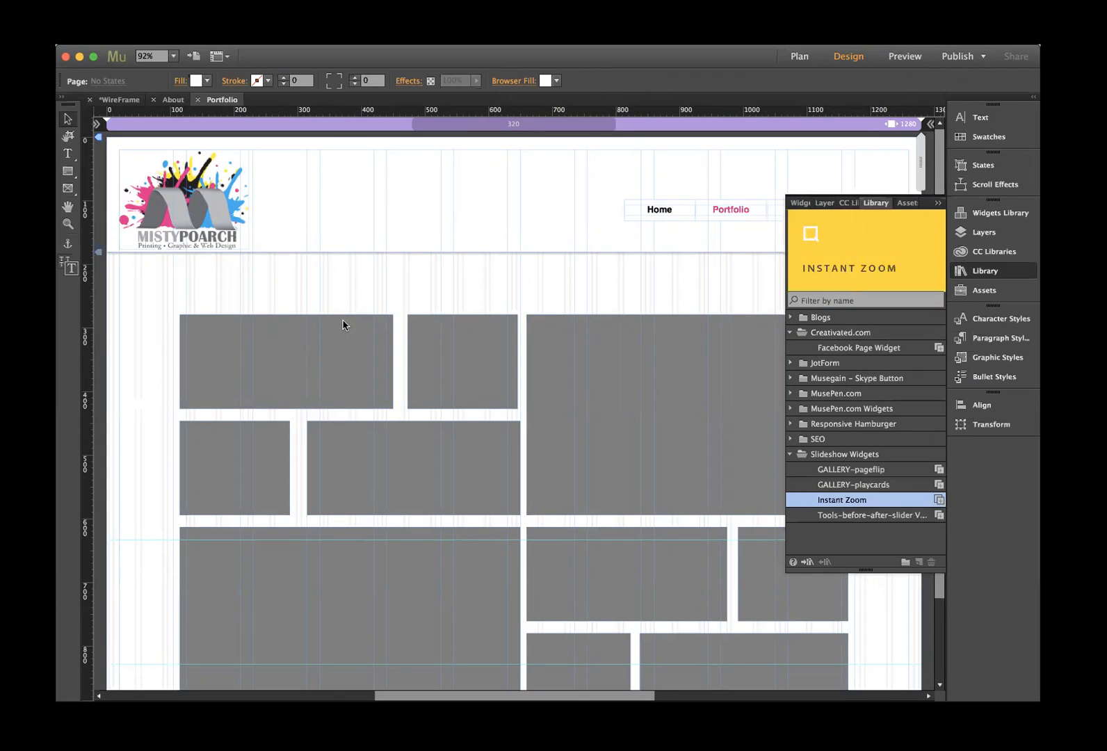
{"action": "left_click", "coordinate": [280, 348]}
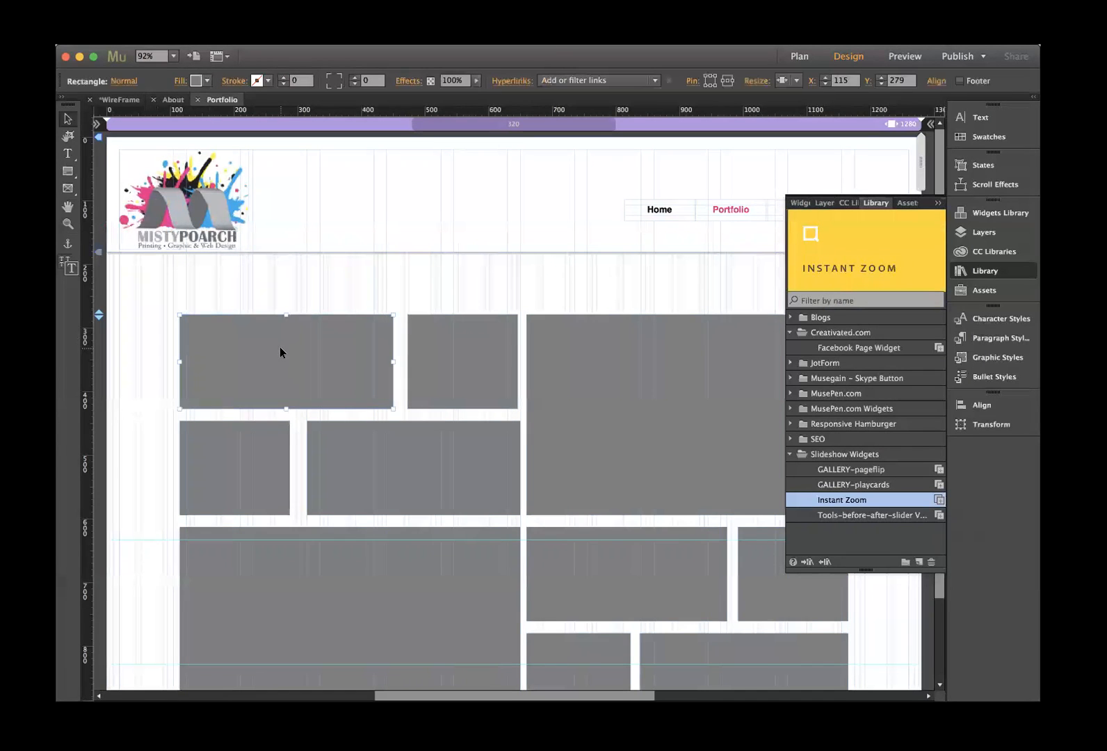
{"action": "key", "text": "Delete"}
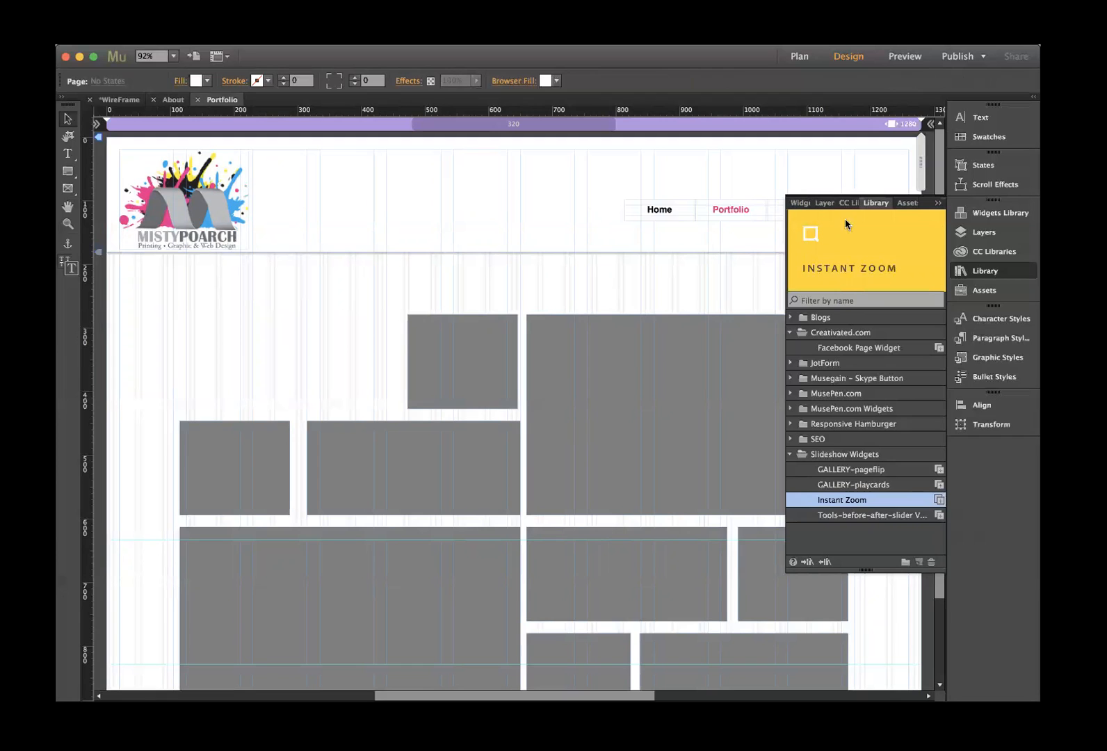
- Place the Instant Zoom widget in the top-left spot, sized to match neighbouring boxes
{"action": "left_click_drag", "start_coordinate": [838, 250], "coordinate": [249, 283]}
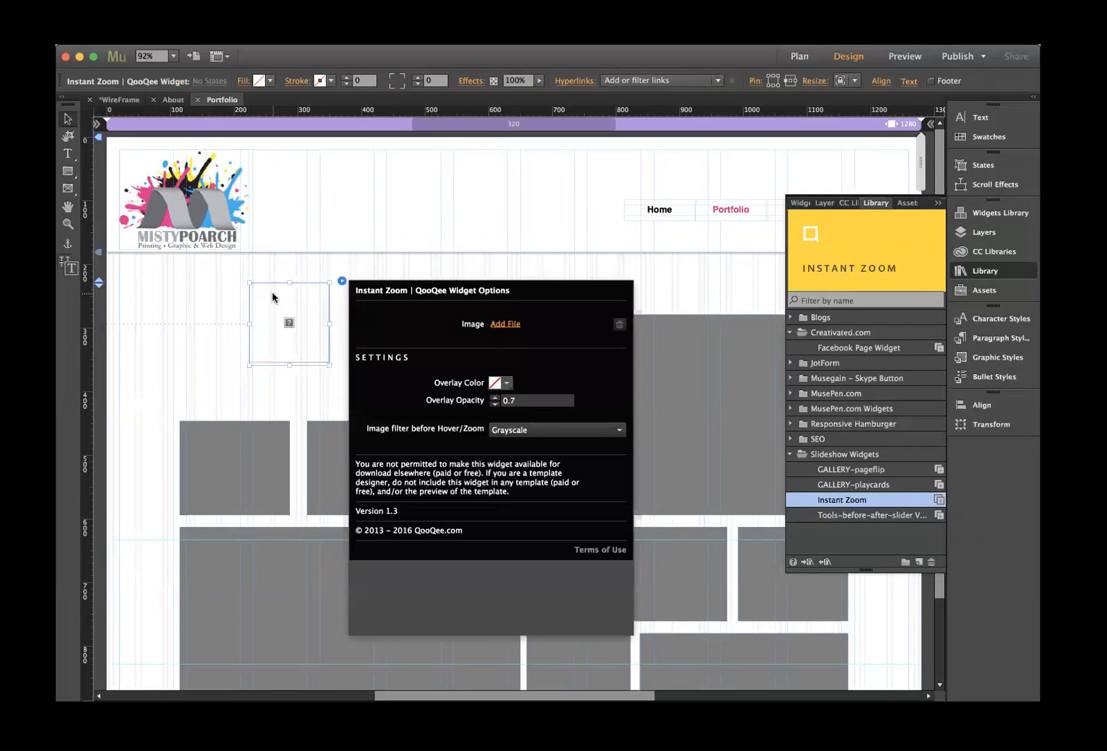
{"action": "left_click_drag", "start_coordinate": [269, 302], "coordinate": [387, 356]}
{"action": "mouse_move", "coordinate": [306, 396]}
{"action": "left_mouse_down"}
{"action": "mouse_move", "coordinate": [307, 477]}
{"action": "mouse_move", "coordinate": [309, 392]}
{"action": "mouse_move", "coordinate": [314, 408]}
{"action": "left_mouse_up"}
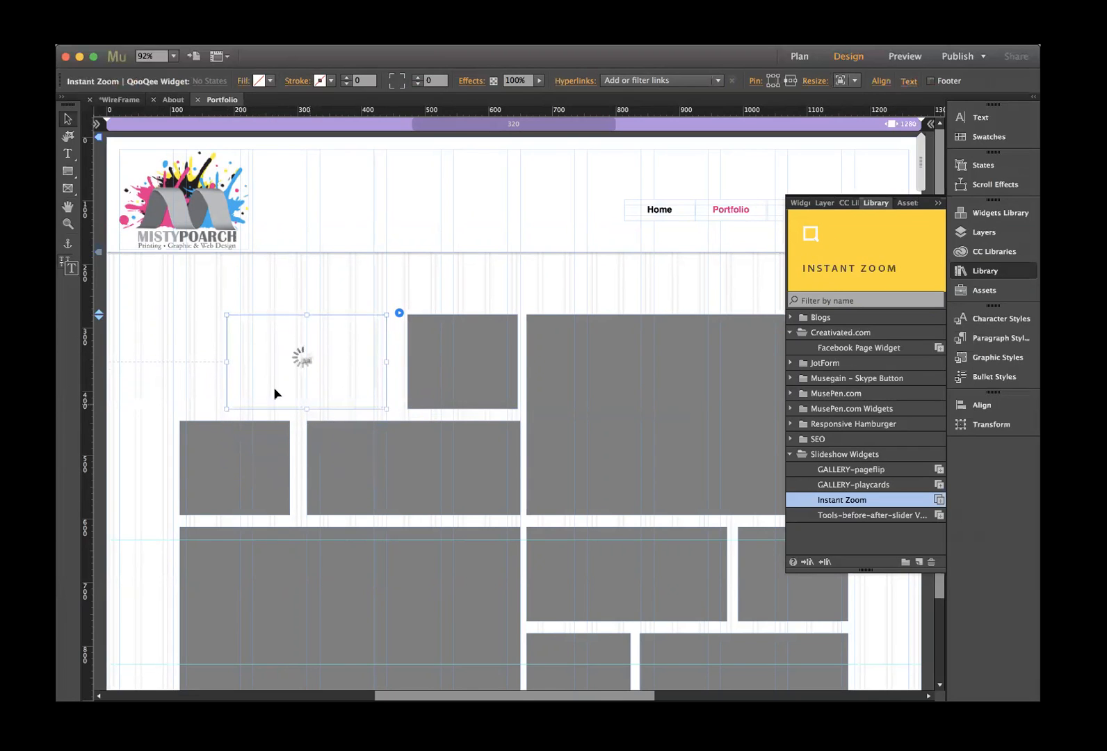
{"action": "left_click_drag", "start_coordinate": [228, 360], "coordinate": [179, 363]}
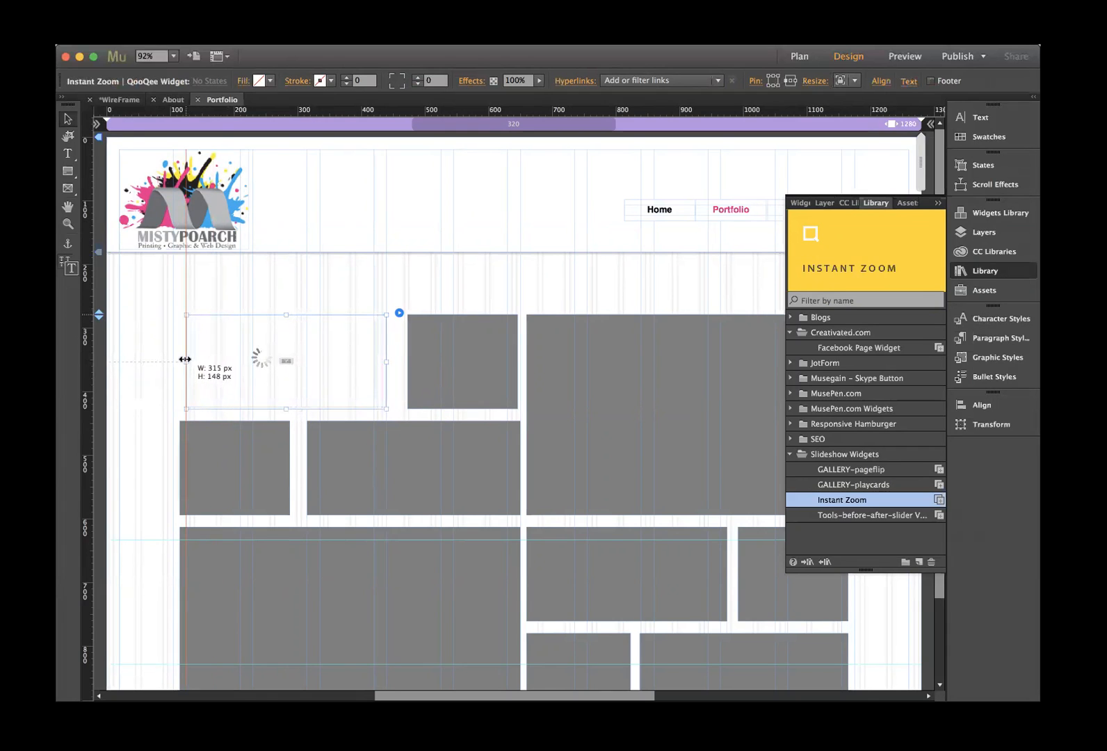
{"action": "left_click_drag", "start_coordinate": [285, 475], "coordinate": [292, 408]}
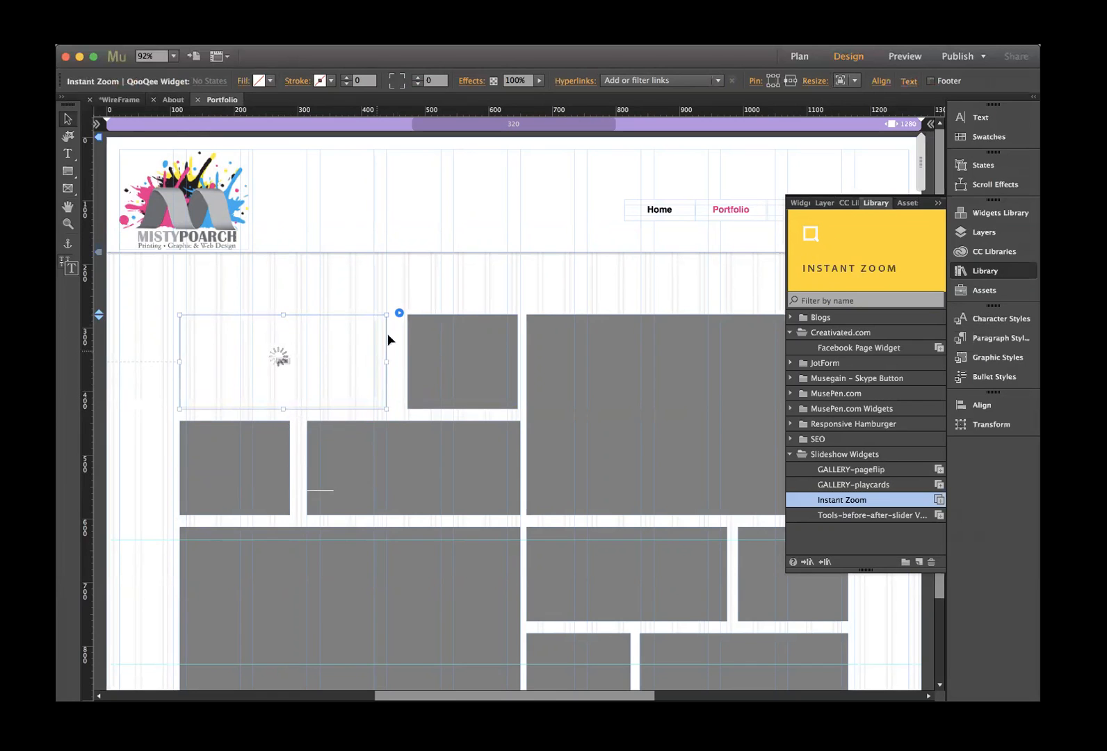
{"action": "left_click", "coordinate": [399, 313]}
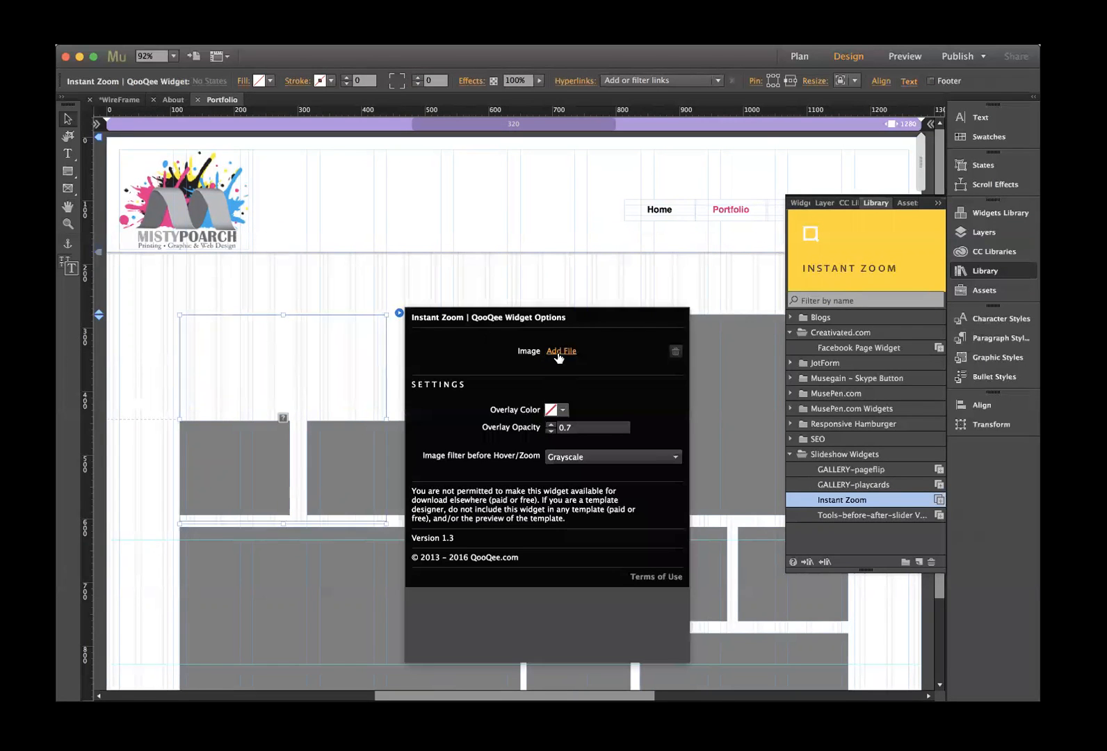
- Browse to the DES241 project assets folder on the Desktop for the widget image
{"action": "left_click", "coordinate": [561, 350]}
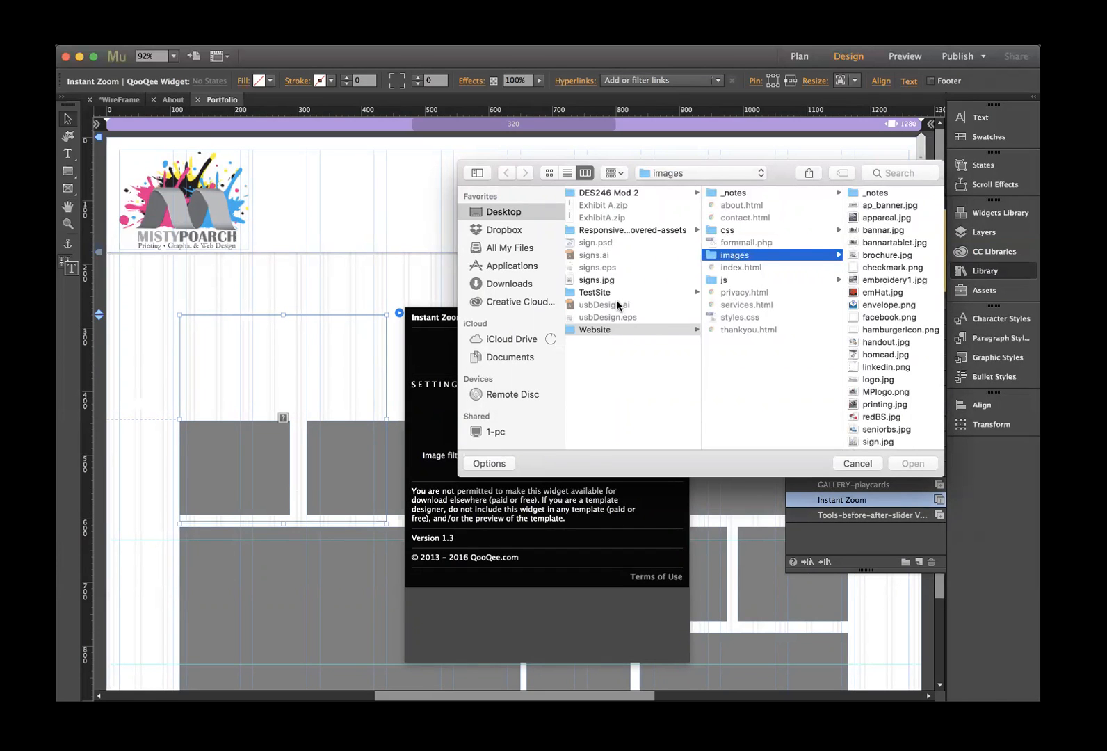
{"action": "scroll", "coordinate": [618, 306], "scroll_direction": "left", "scroll_amount": 2}
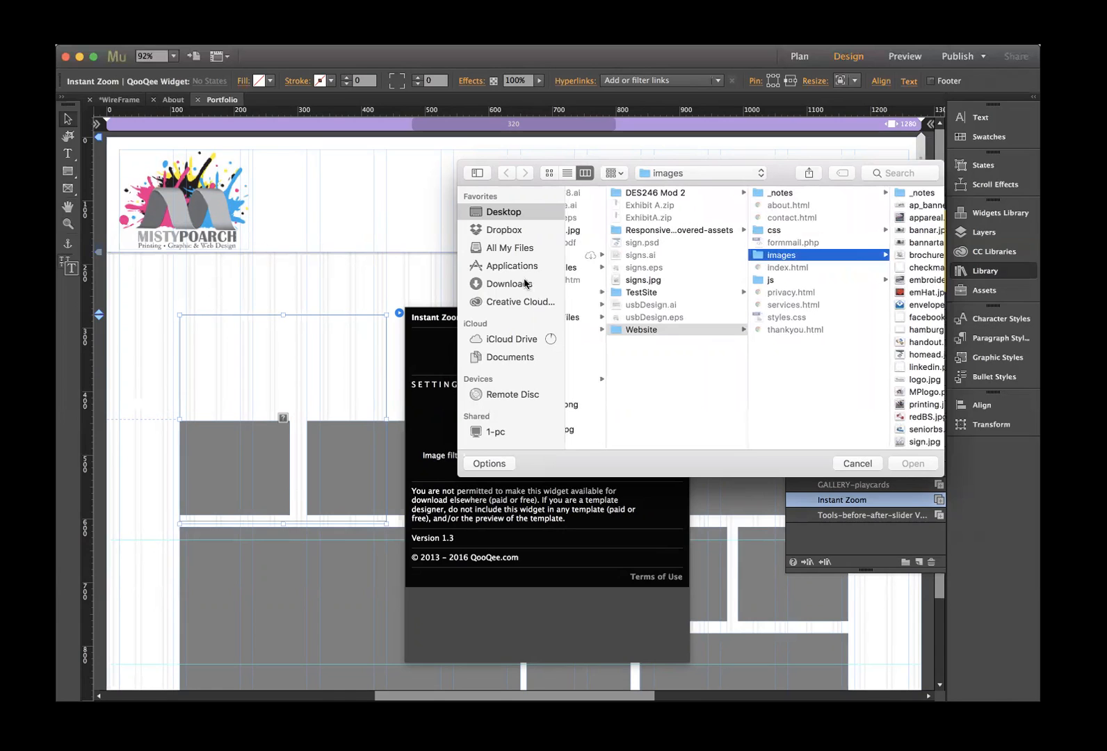
{"action": "scroll", "coordinate": [903, 322], "scroll_direction": "down", "scroll_amount": 5}
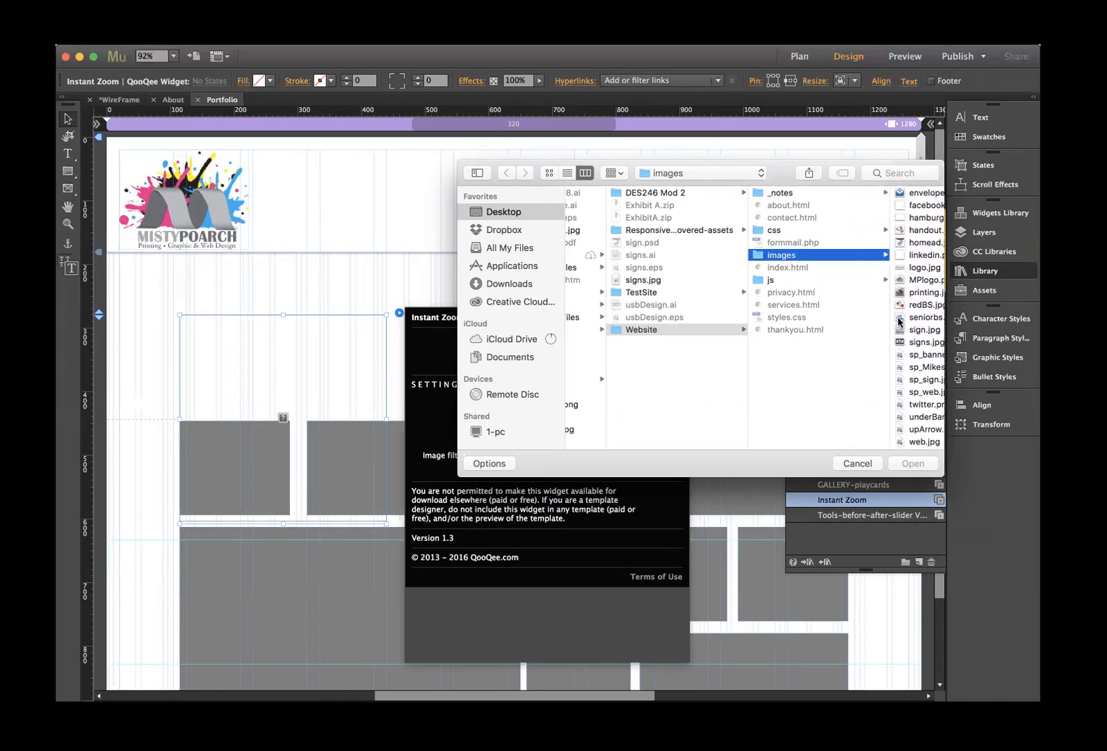
{"action": "key", "text": "Left"}
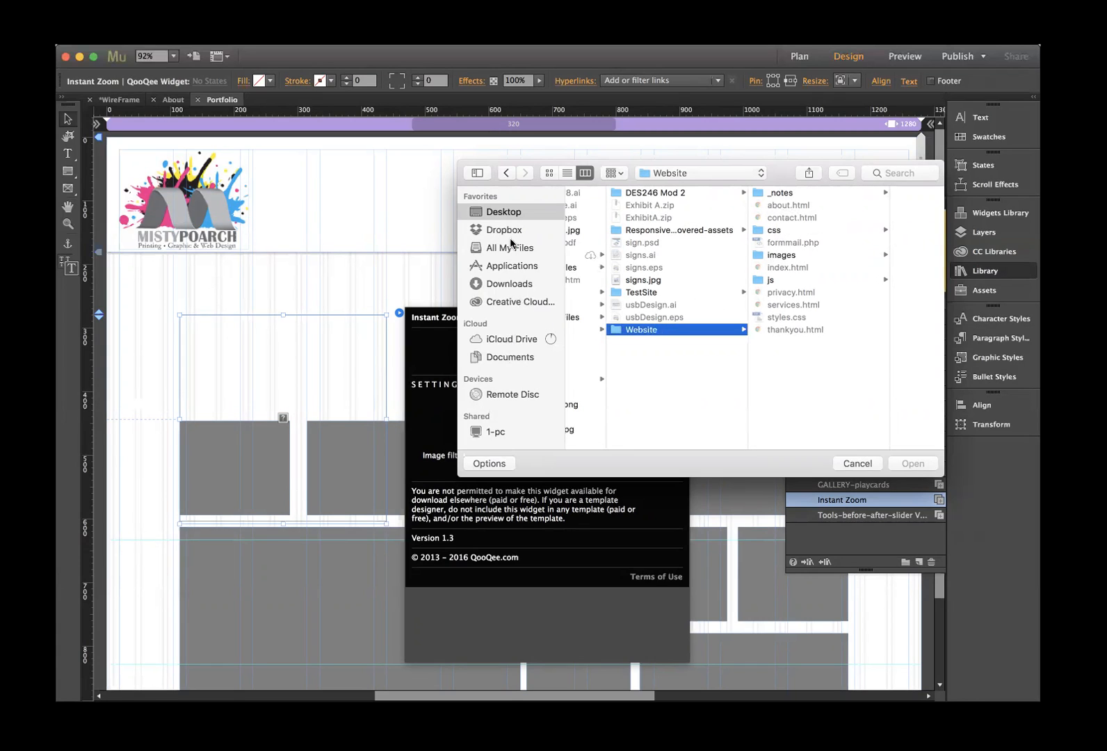
{"action": "left_click", "coordinate": [508, 213]}
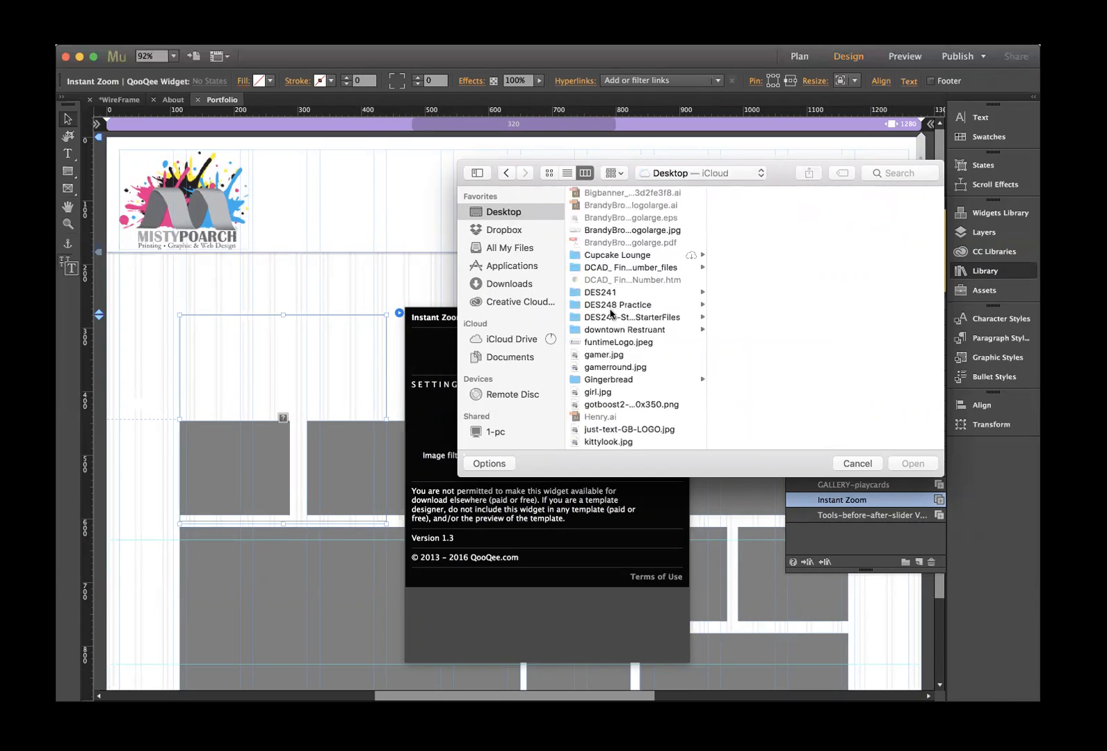
{"action": "left_click", "coordinate": [609, 317]}
{"action": "left_click", "coordinate": [599, 292]}
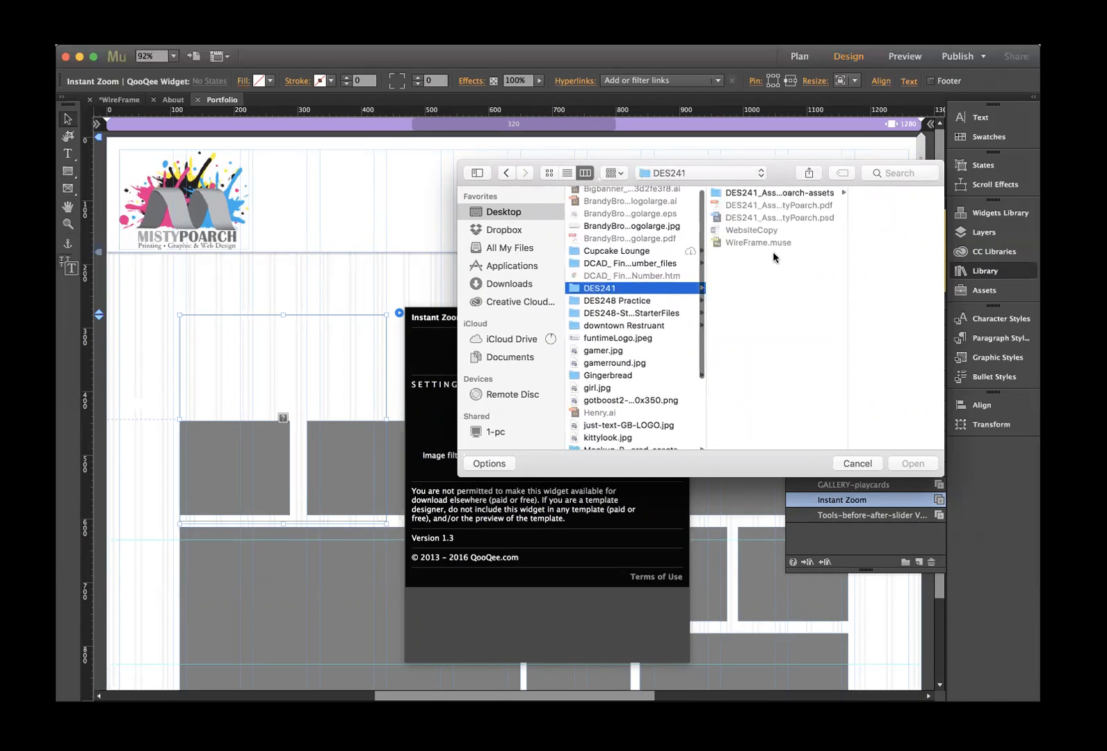
{"action": "left_click", "coordinate": [751, 194]}
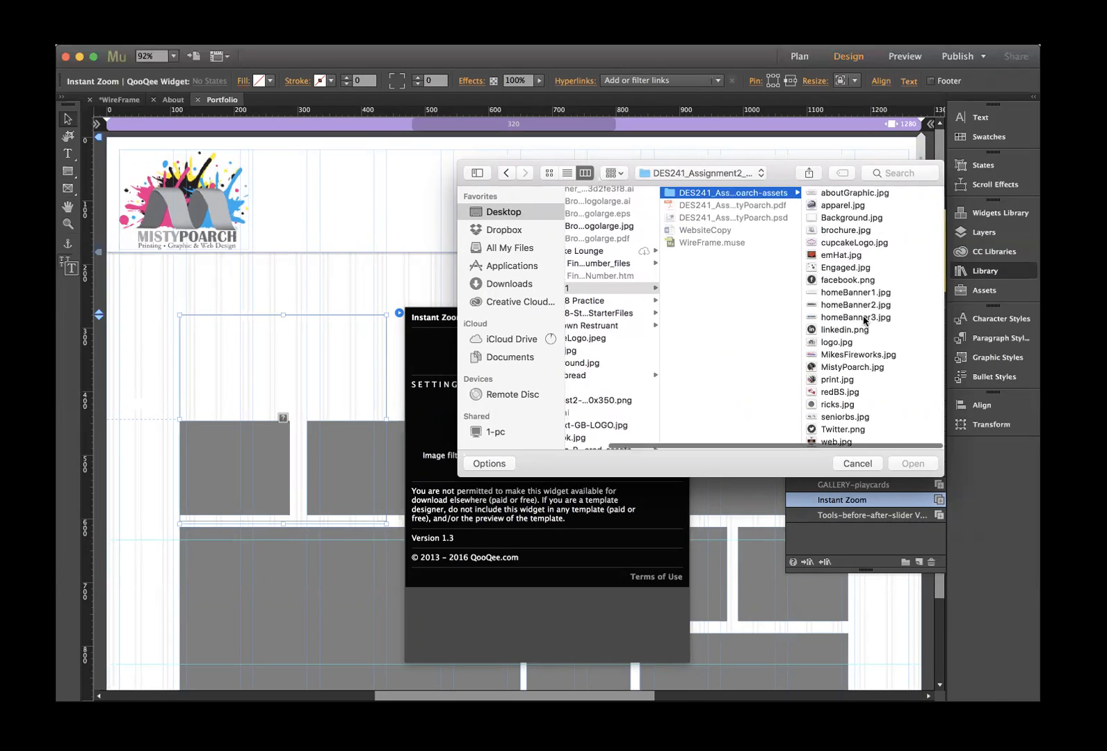
- Load seniorbs.jpg into the Instant Zoom widget and close its options
{"action": "scroll", "coordinate": [865, 323], "scroll_direction": "down", "scroll_amount": 1}
{"action": "scroll", "coordinate": [864, 321], "scroll_direction": "down", "scroll_amount": 1}
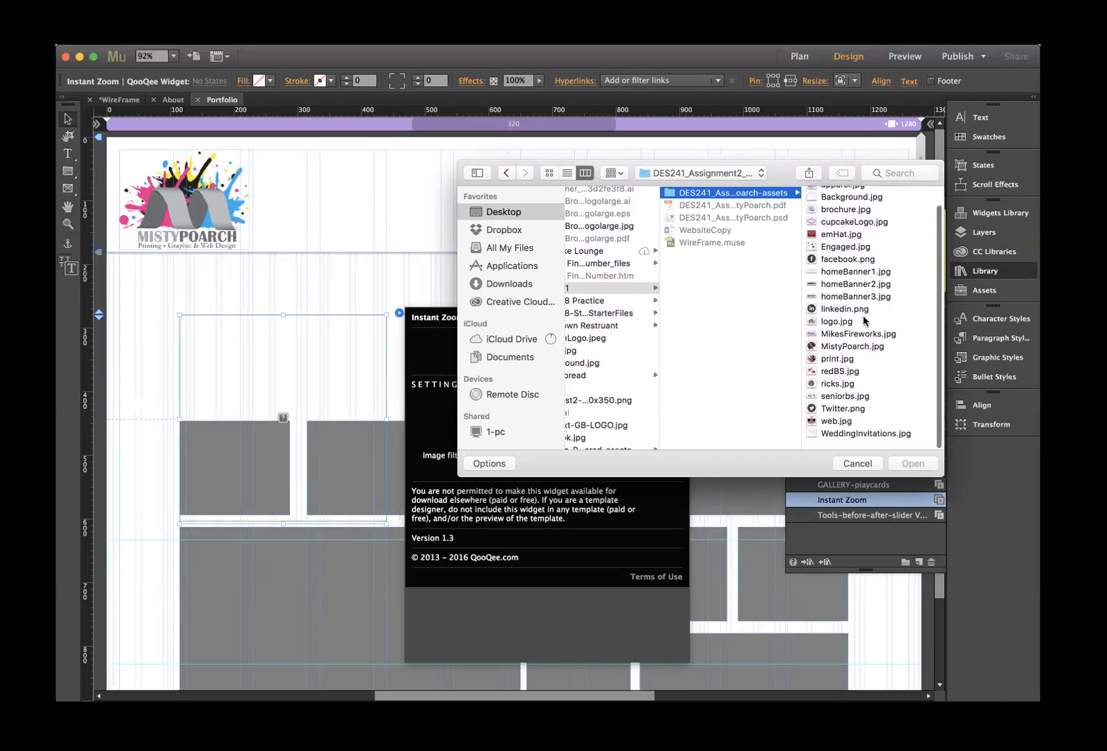
{"action": "left_click_drag", "start_coordinate": [773, 168], "coordinate": [609, 171]}
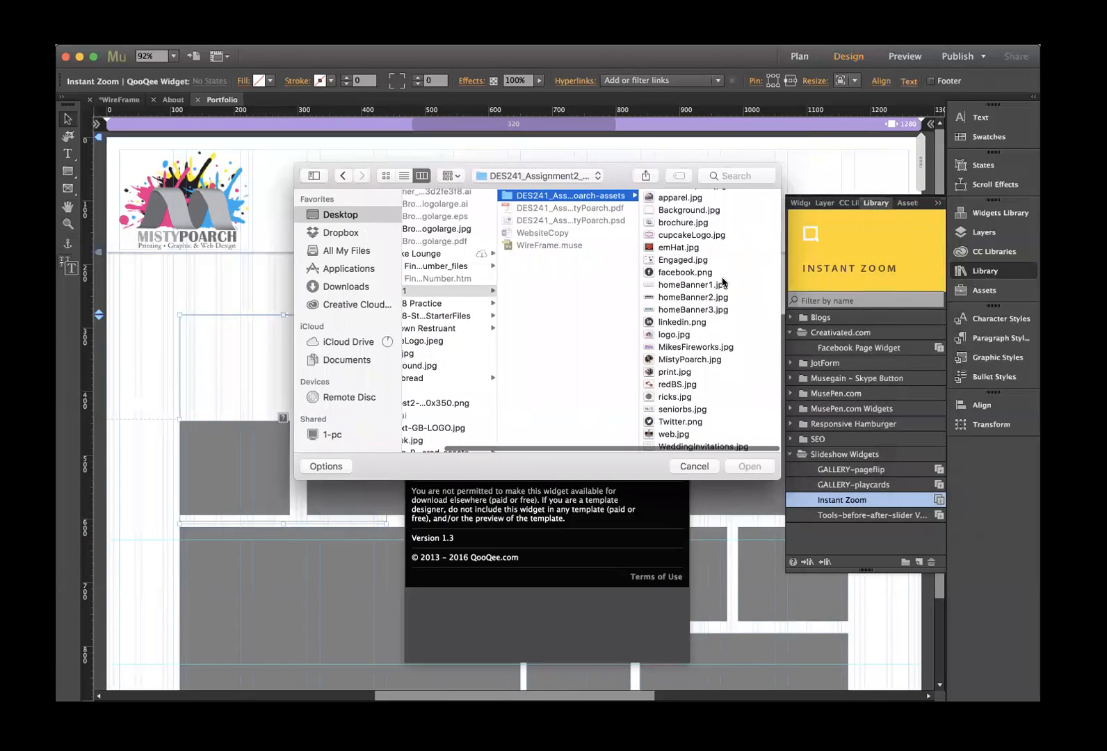
{"action": "left_click", "coordinate": [673, 224]}
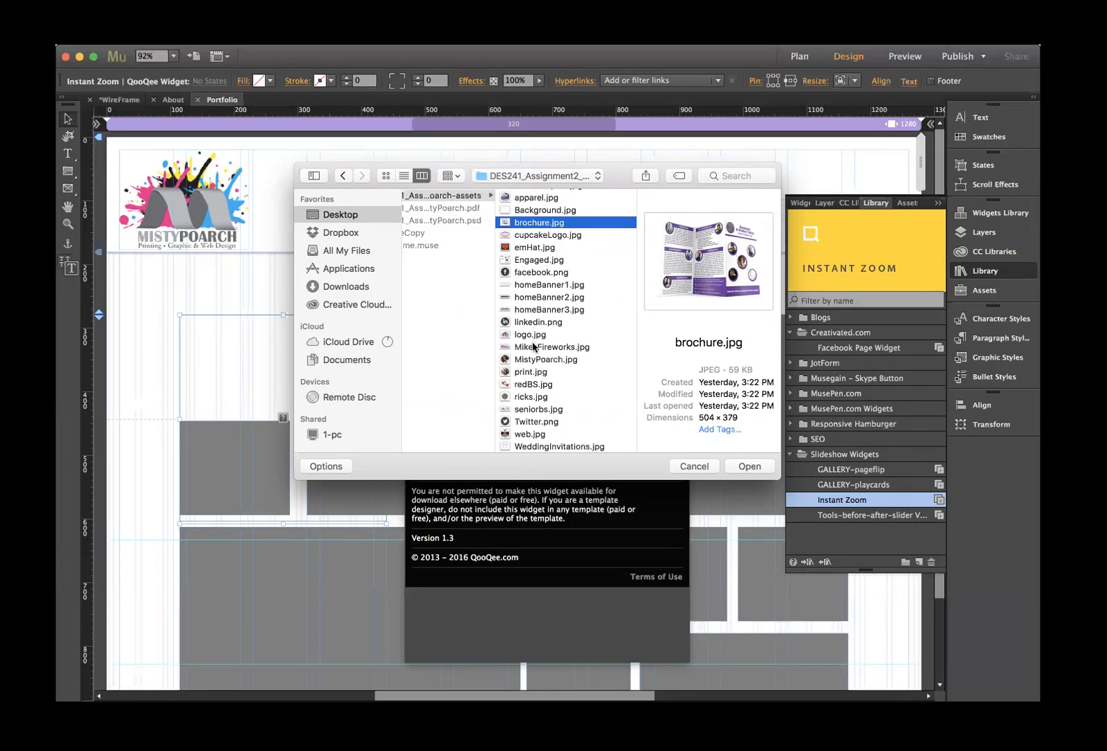
{"action": "left_click", "coordinate": [530, 409]}
{"action": "left_click", "coordinate": [749, 465]}
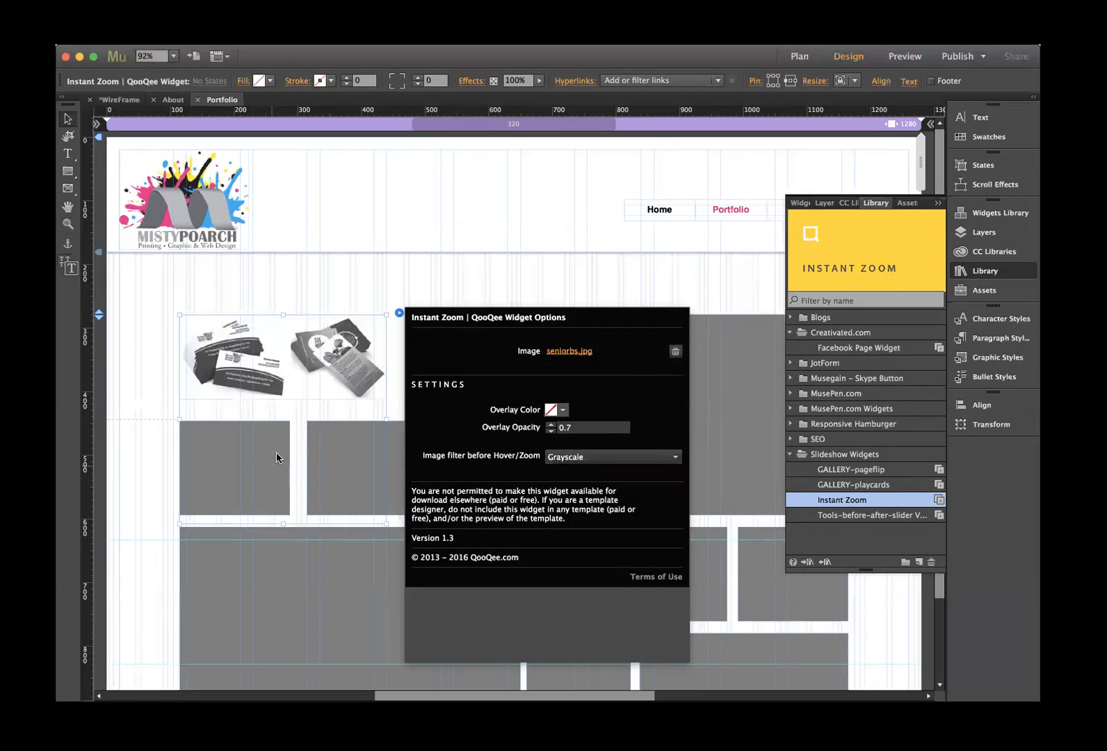
{"action": "left_click", "coordinate": [205, 411]}
{"action": "left_click", "coordinate": [284, 443]}
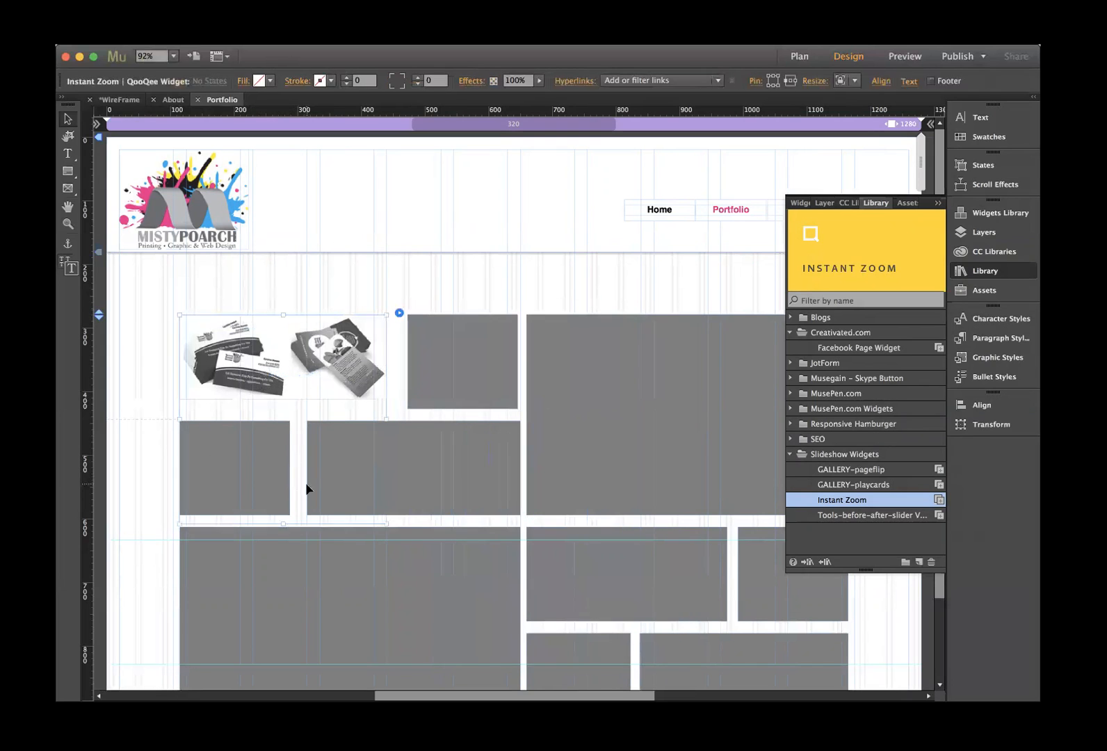
{"action": "mouse_move", "coordinate": [286, 515]}
{"action": "left_mouse_down"}
{"action": "mouse_move", "coordinate": [297, 402]}
{"action": "mouse_move", "coordinate": [294, 518]}
{"action": "left_mouse_up"}
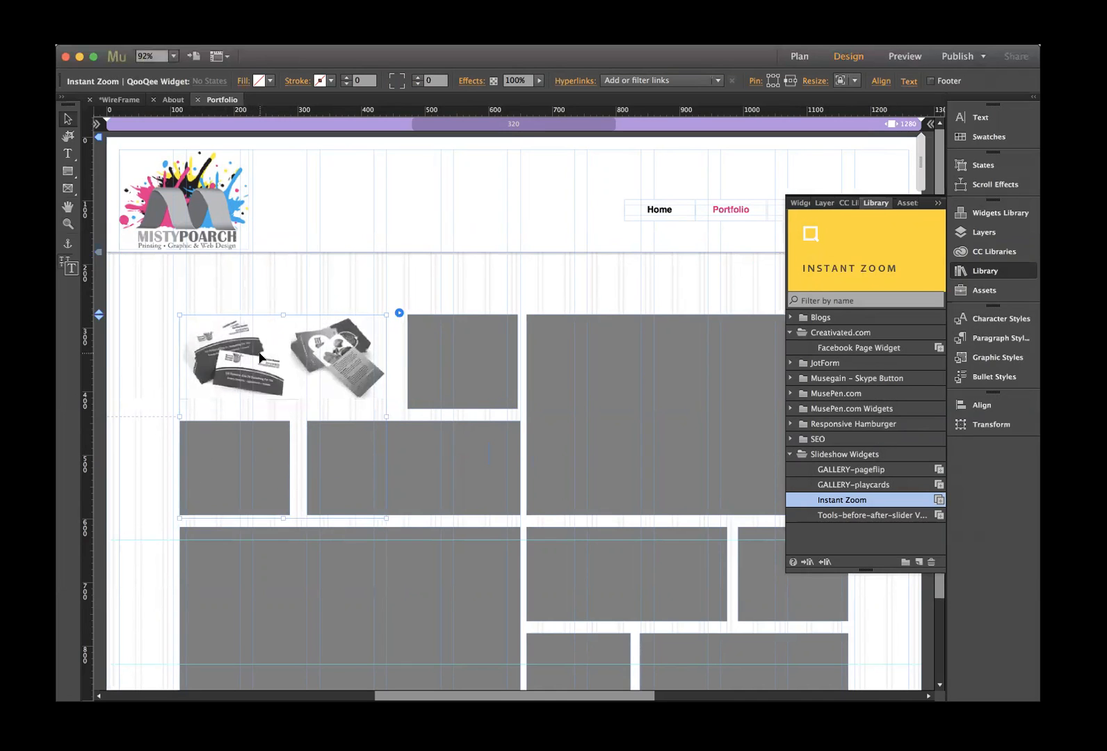
{"action": "left_click", "coordinate": [159, 300]}
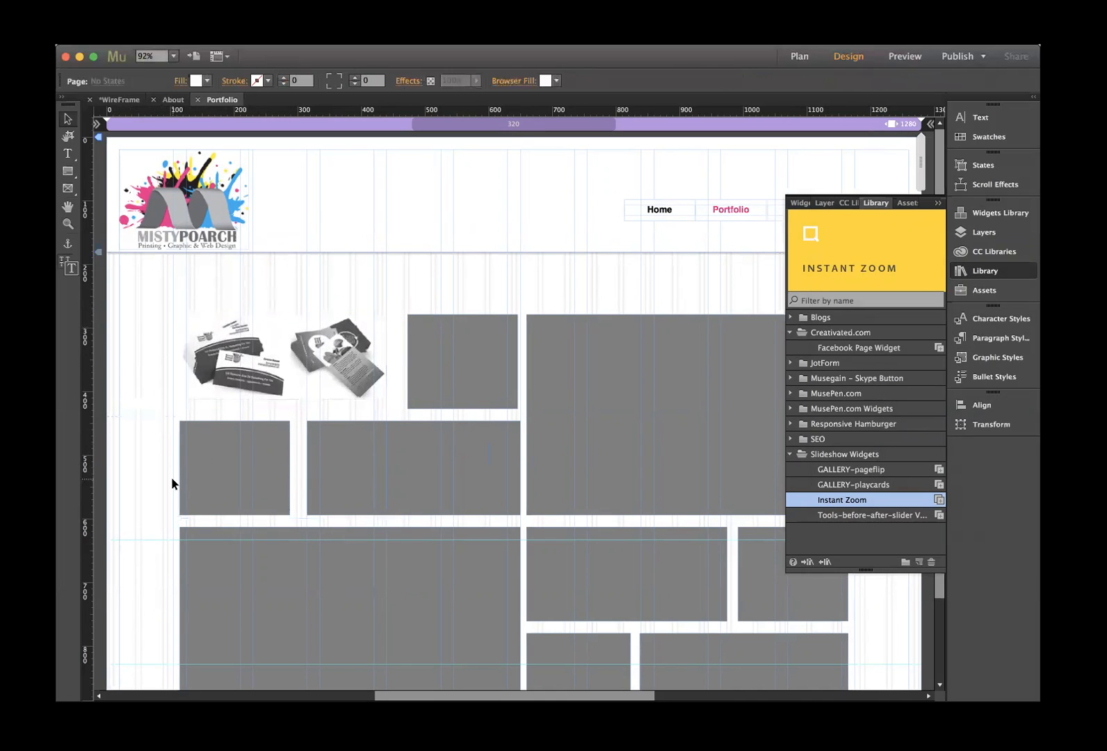
{"action": "left_click", "coordinate": [263, 376]}
{"action": "left_click_drag", "start_coordinate": [284, 518], "coordinate": [298, 412]}
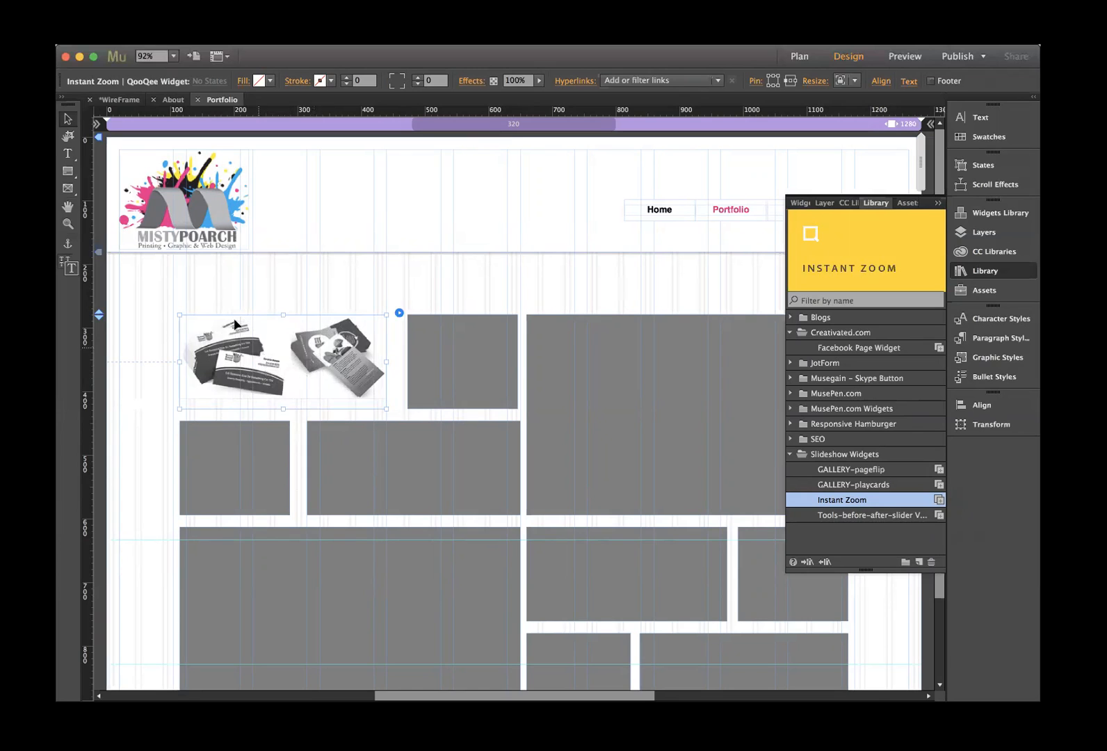
- Replace the grey box right of the business cards with a new Instant Zoom widget and start adding its image
{"action": "left_click", "coordinate": [311, 278]}
{"action": "left_click", "coordinate": [471, 365]}
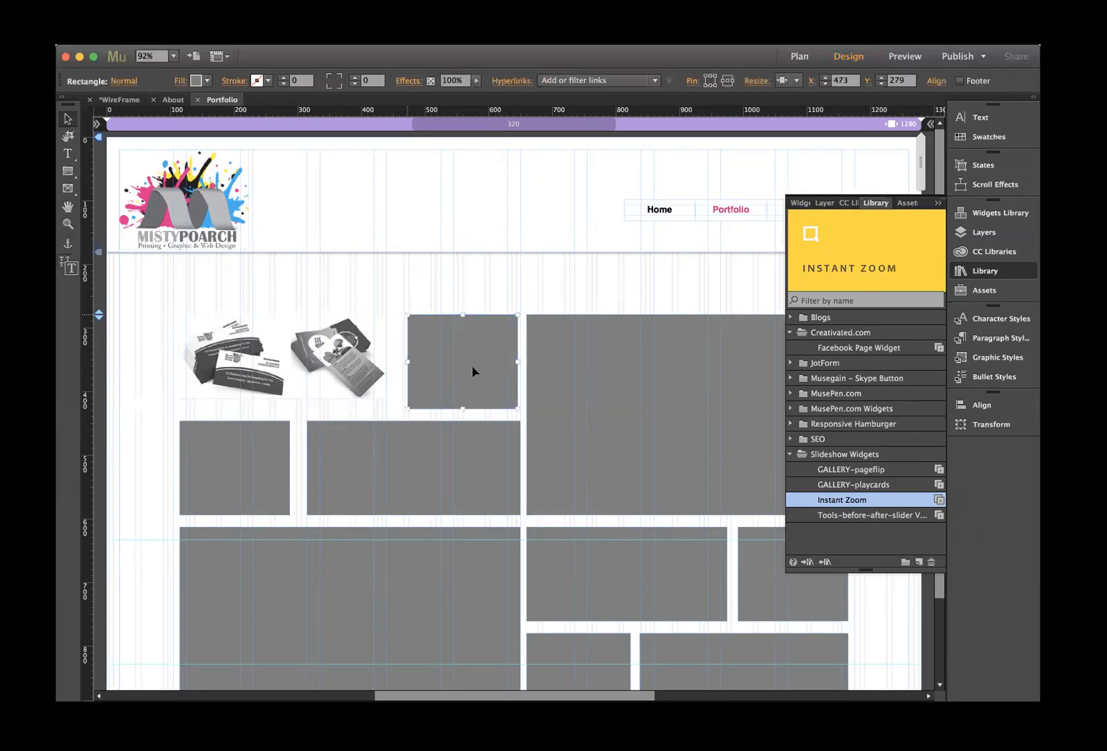
{"action": "key", "text": "Delete"}
{"action": "left_click_drag", "start_coordinate": [876, 253], "coordinate": [432, 311]}
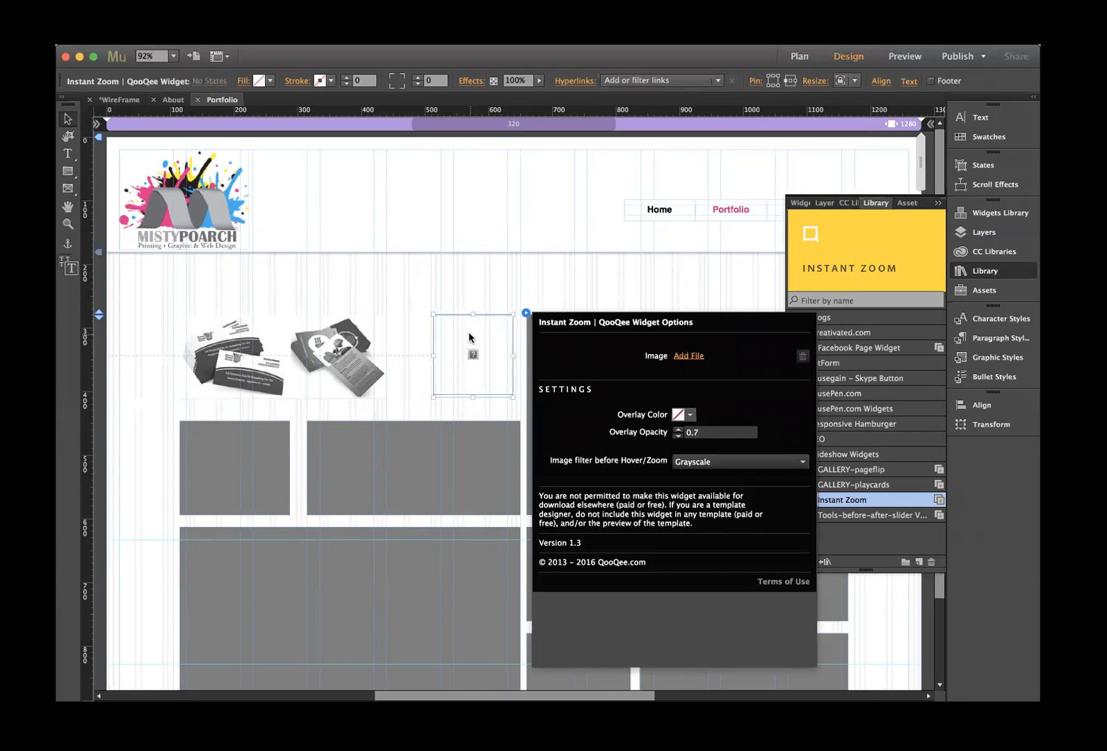
{"action": "left_click", "coordinate": [686, 357]}
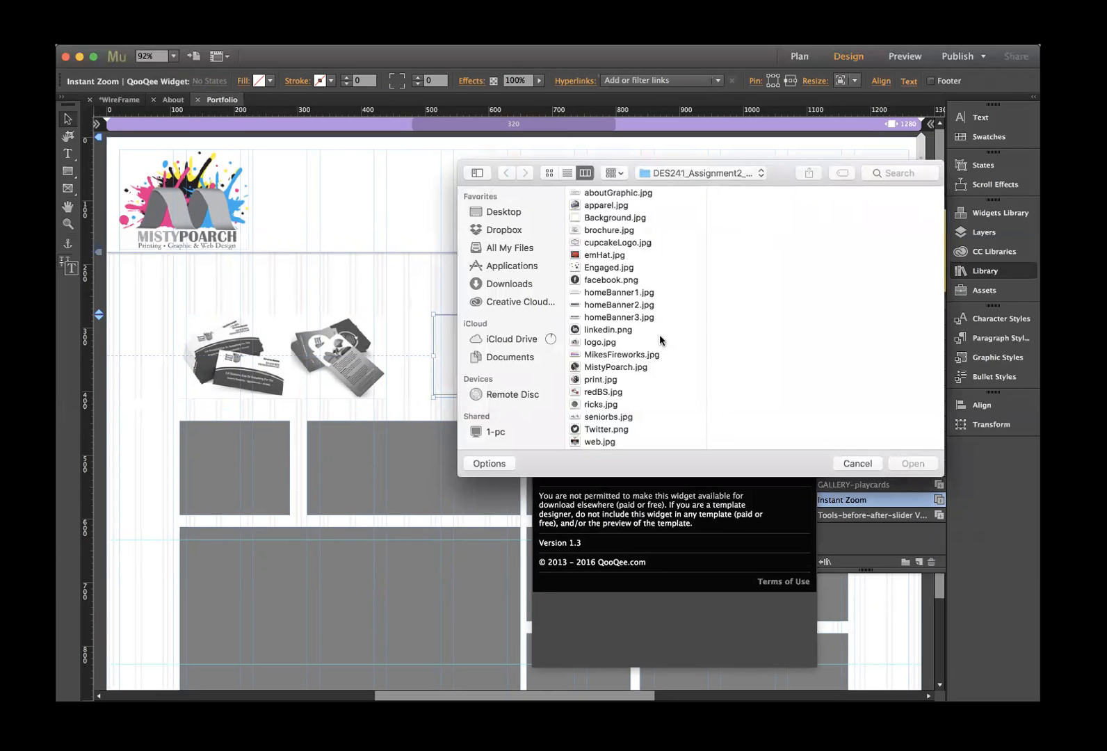
- Preview apparel.jpg, Background.jpg, cupcakeLogo.jpg and emHat.jpg in the image file chooser
{"action": "left_click", "coordinate": [606, 206]}
{"action": "left_click", "coordinate": [605, 219]}
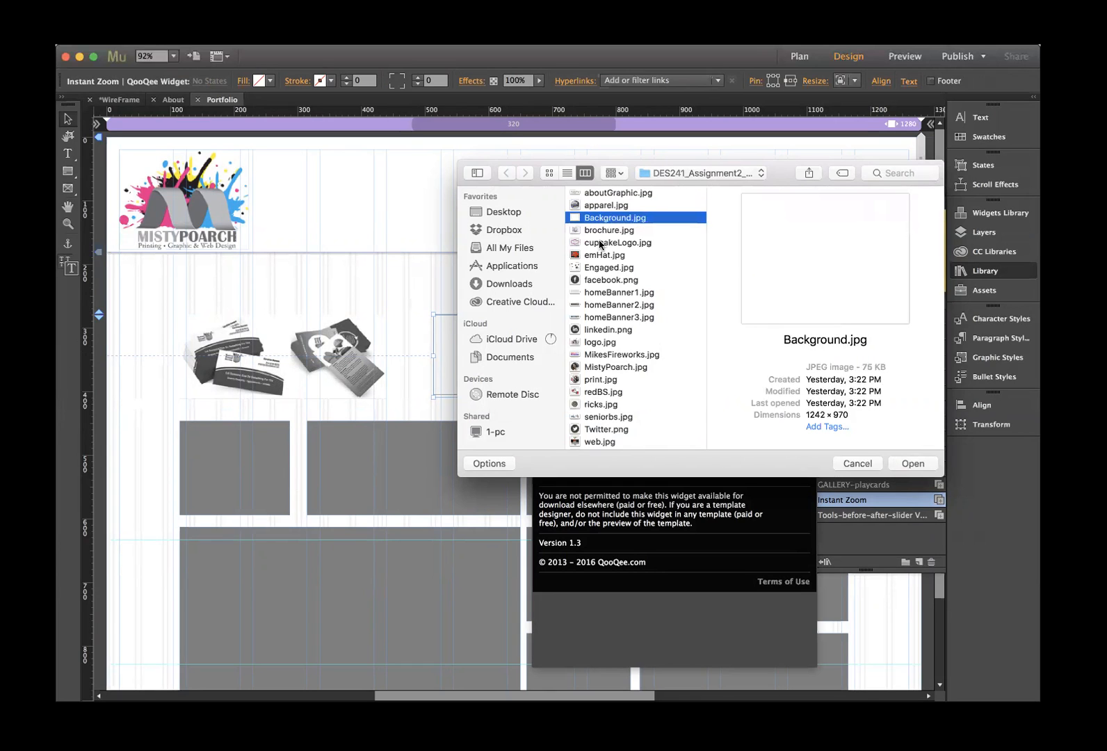
{"action": "left_click", "coordinate": [600, 242]}
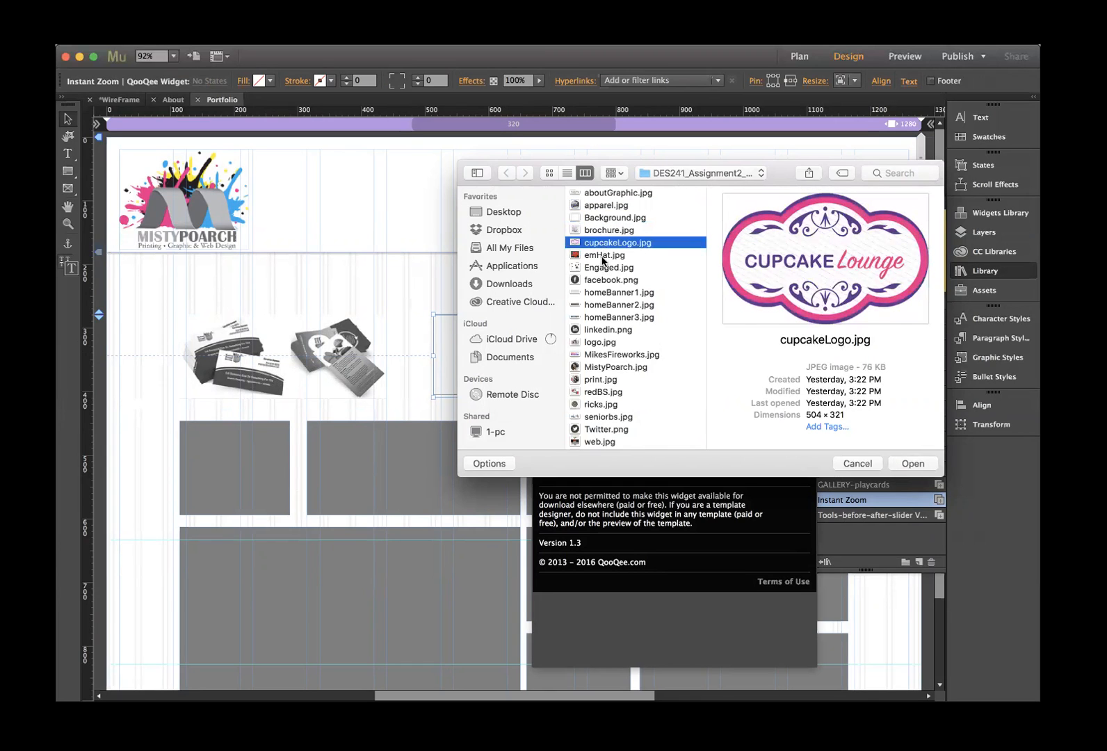
{"action": "left_click", "coordinate": [602, 256]}
{"action": "scroll", "coordinate": [610, 285], "scroll_direction": "down", "scroll_amount": 1}
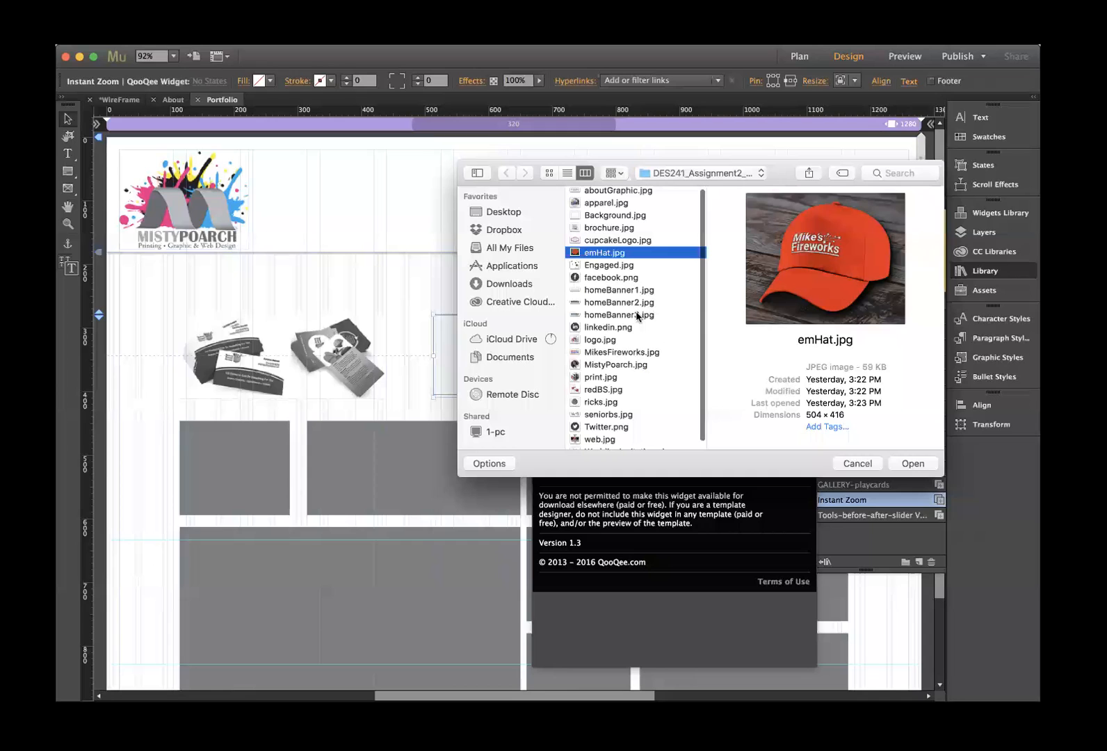
{"action": "scroll", "coordinate": [634, 317], "scroll_direction": "down", "scroll_amount": 1}
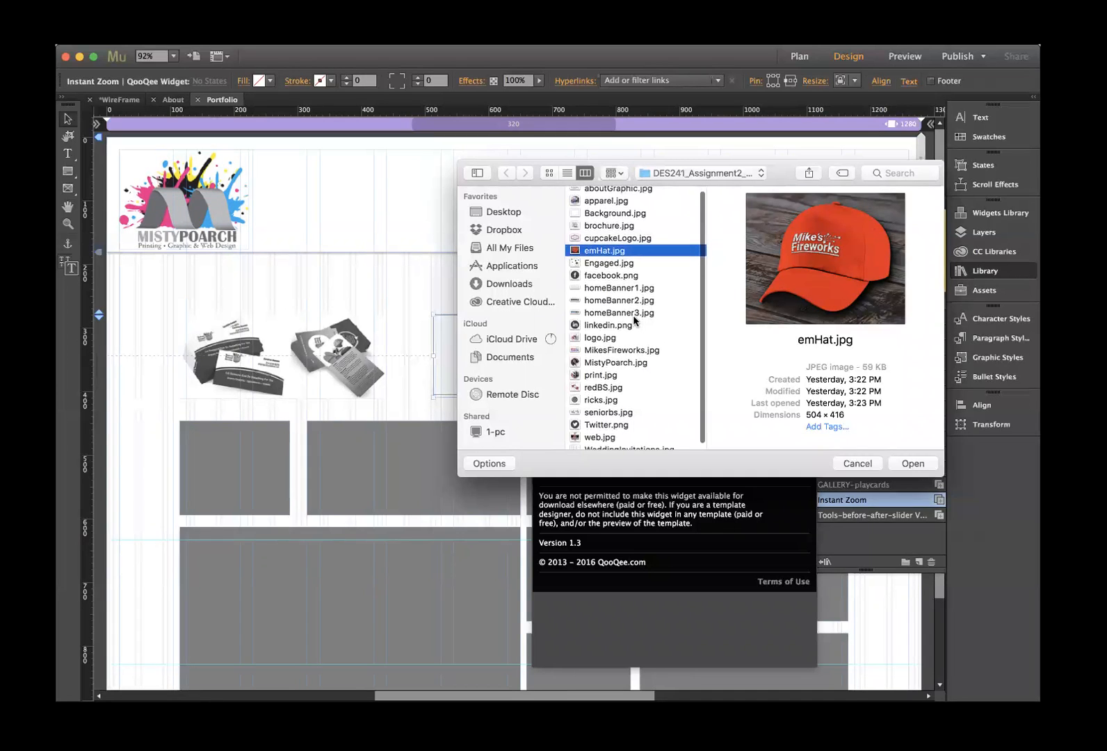
{"action": "scroll", "coordinate": [620, 381], "scroll_direction": "up", "scroll_amount": 1}
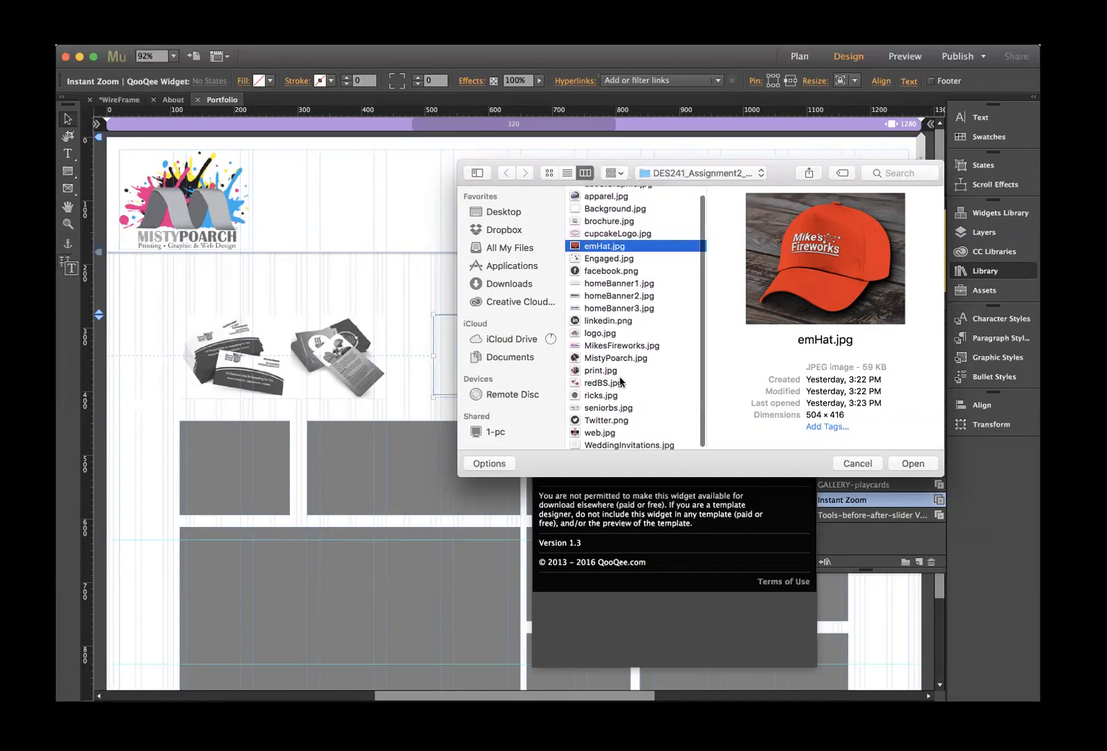
{"action": "scroll", "coordinate": [611, 412], "scroll_direction": "down", "scroll_amount": 1}
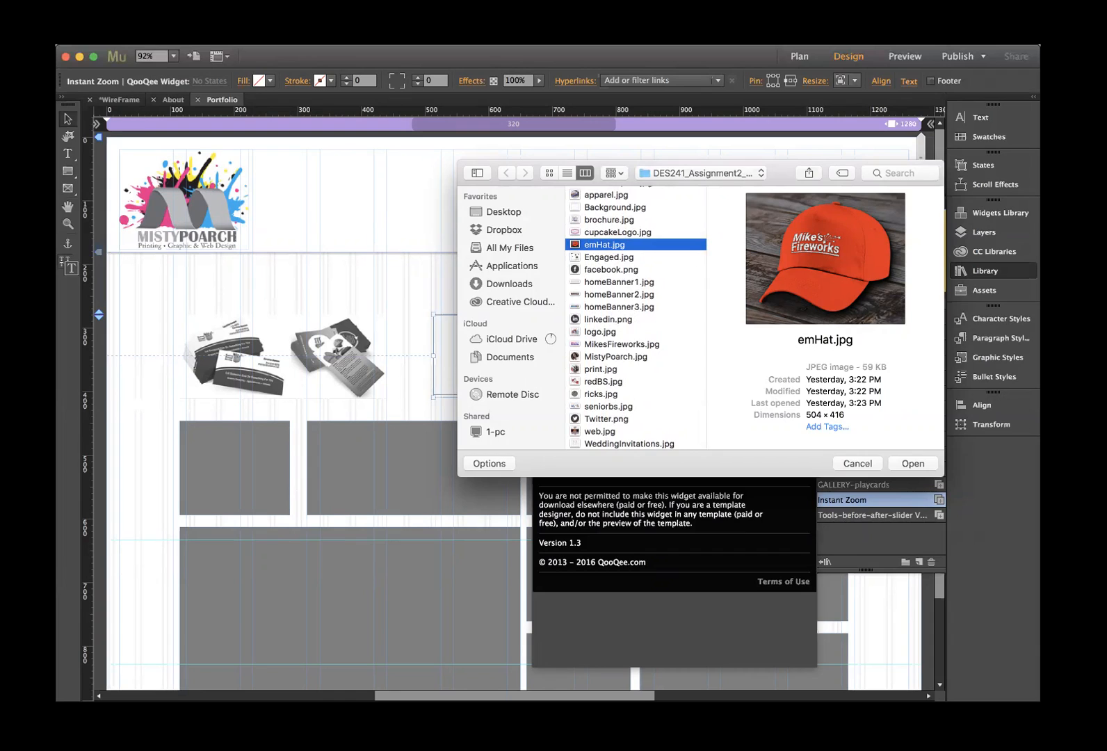
- Load brochure.jpg into the new widget and close its settings
{"action": "key", "text": "Return"}
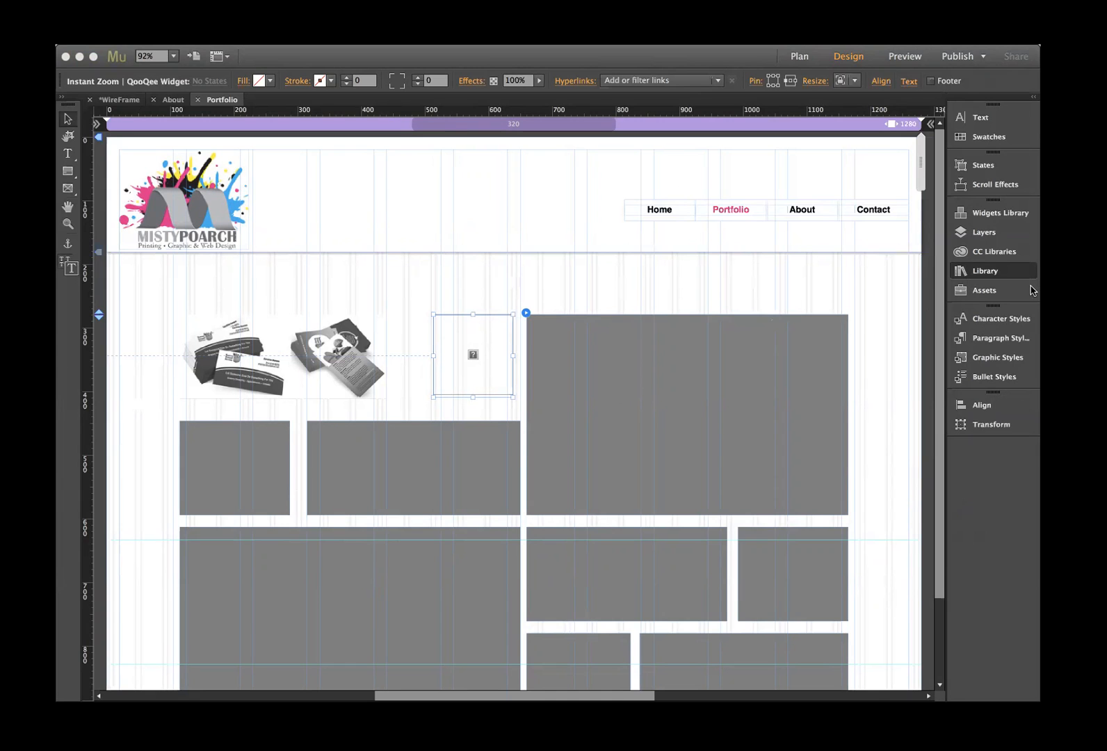
{"action": "left_click", "coordinate": [411, 297]}
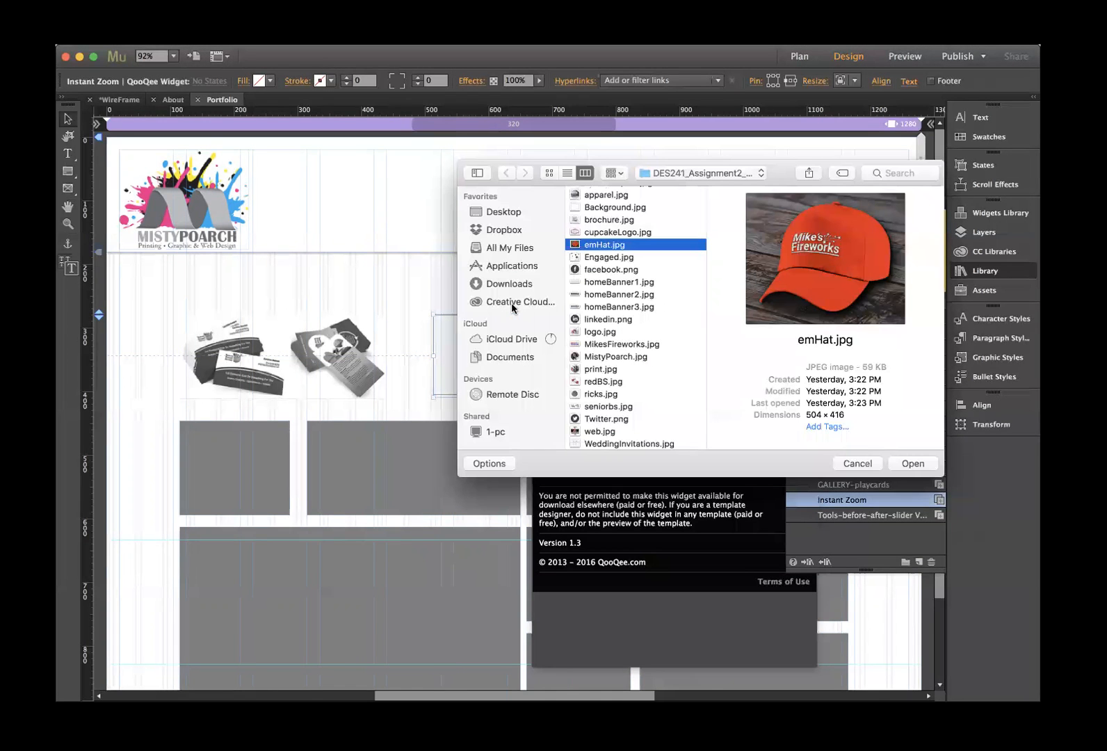
{"action": "left_click", "coordinate": [615, 220]}
{"action": "left_click", "coordinate": [913, 463]}
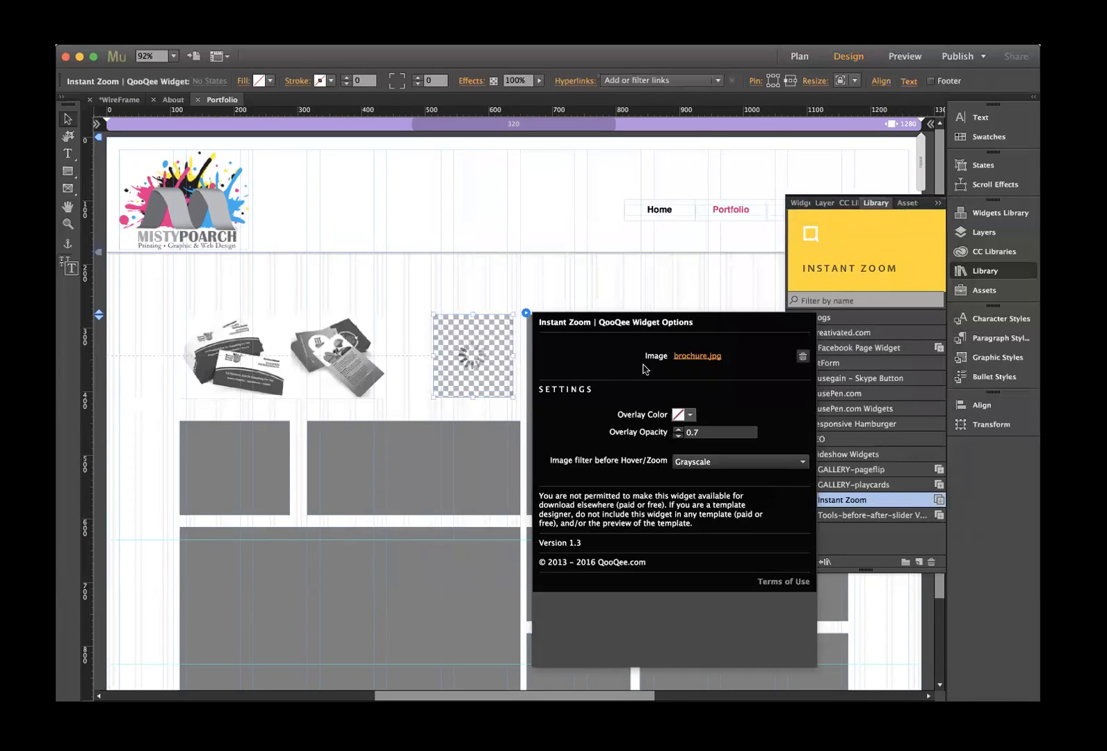
{"action": "left_click", "coordinate": [431, 313]}
- Resize the brochure widget to about 210 × 159 px, undoing a trial height change
{"action": "left_click_drag", "start_coordinate": [432, 312], "coordinate": [387, 306]}
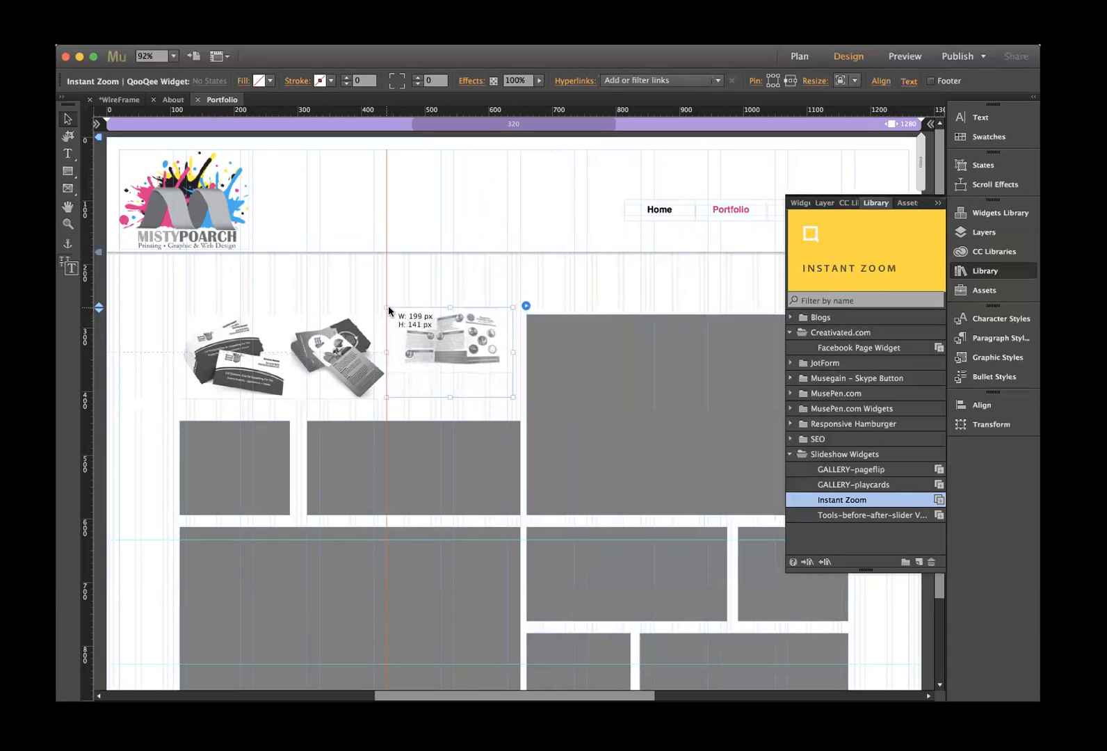
{"action": "left_click_drag", "start_coordinate": [513, 397], "coordinate": [520, 410]}
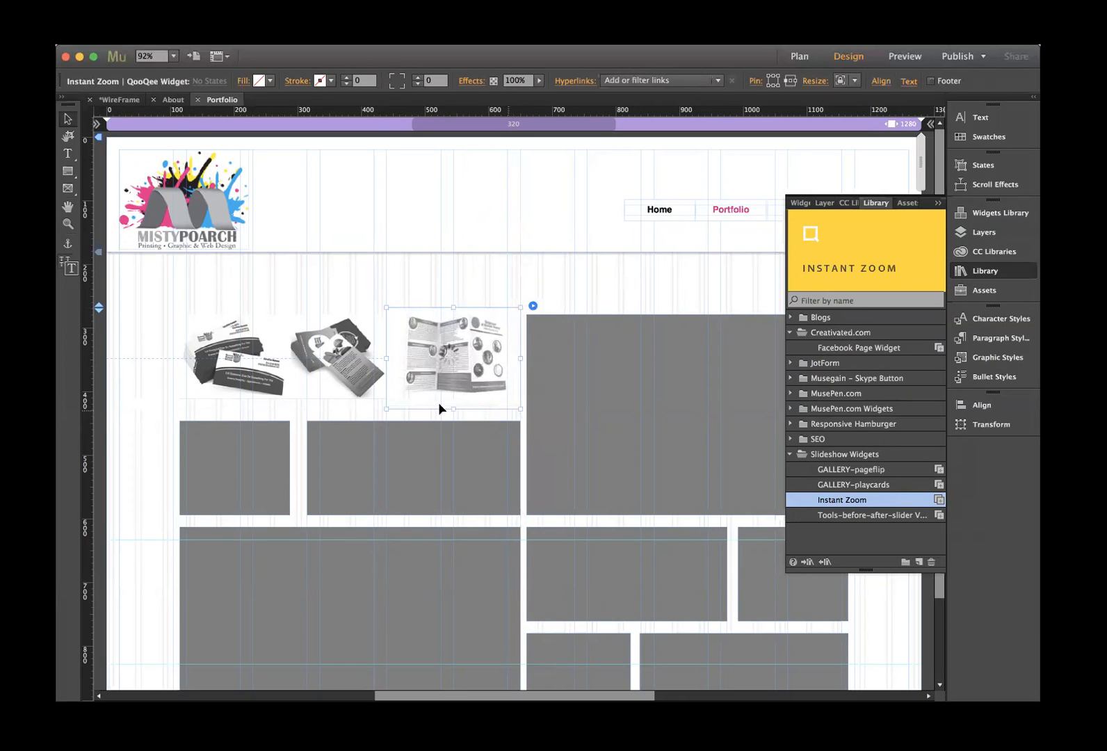
{"action": "left_click_drag", "start_coordinate": [452, 410], "coordinate": [453, 399]}
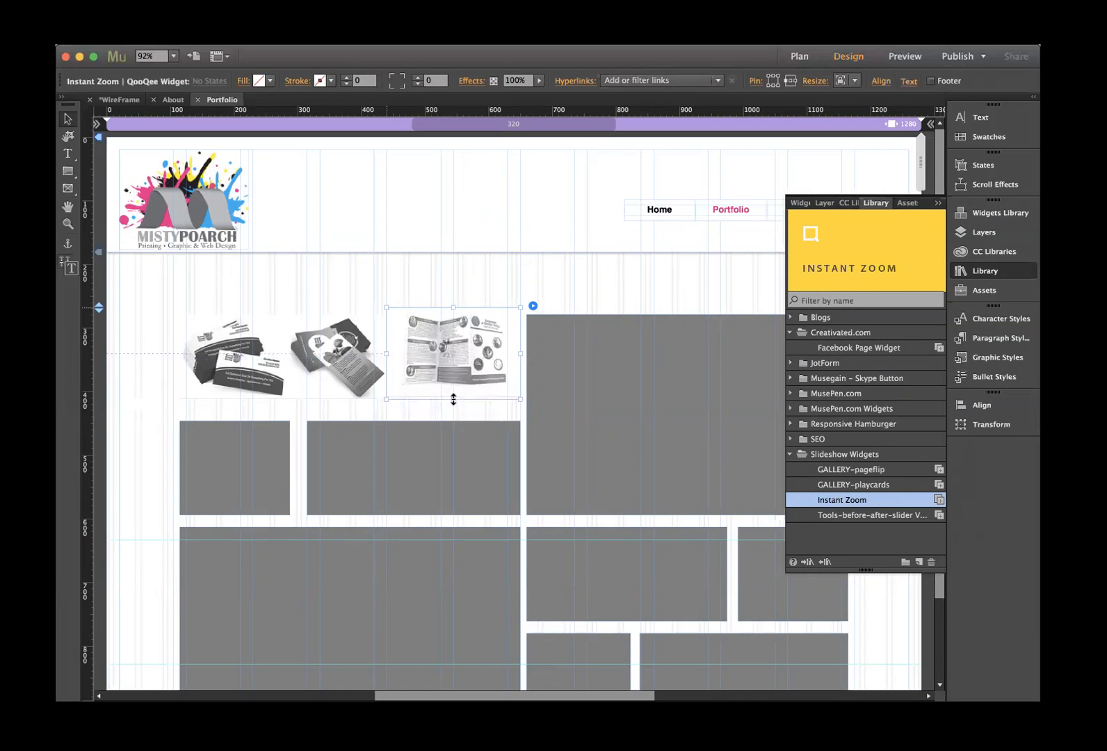
{"action": "key", "text": "super+z"}
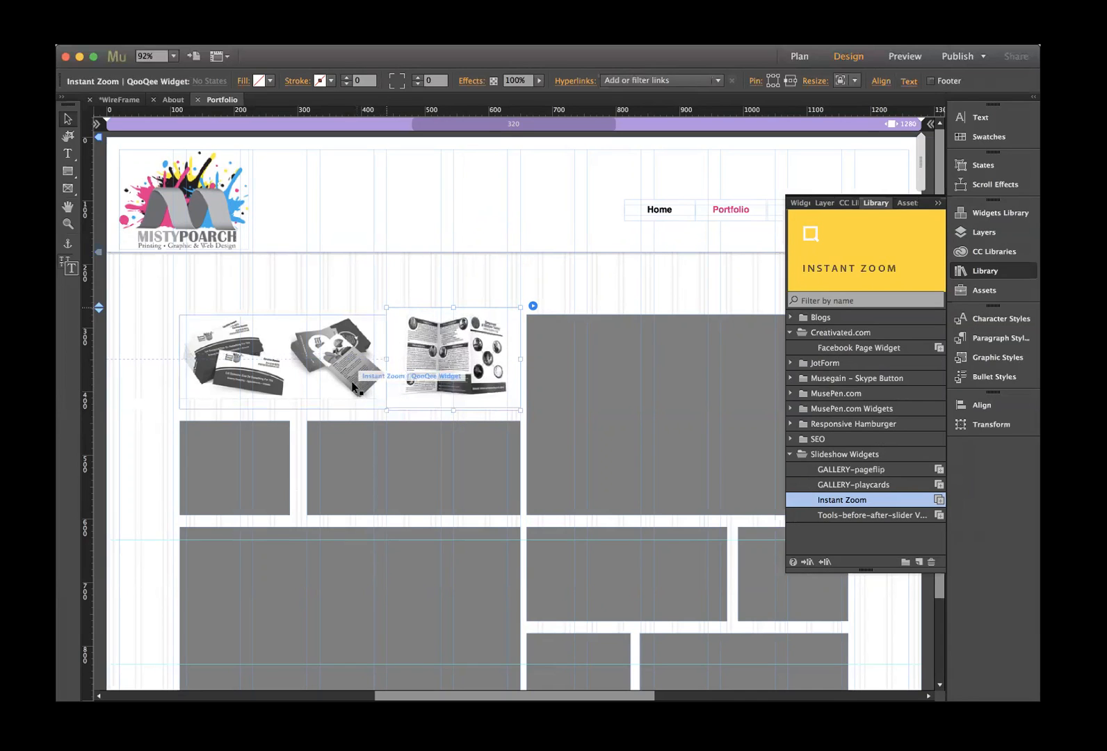
- Narrow the business-card widget to 305 px, then move the brochure left and shorten it to 120 px
{"action": "left_click", "coordinate": [353, 386]}
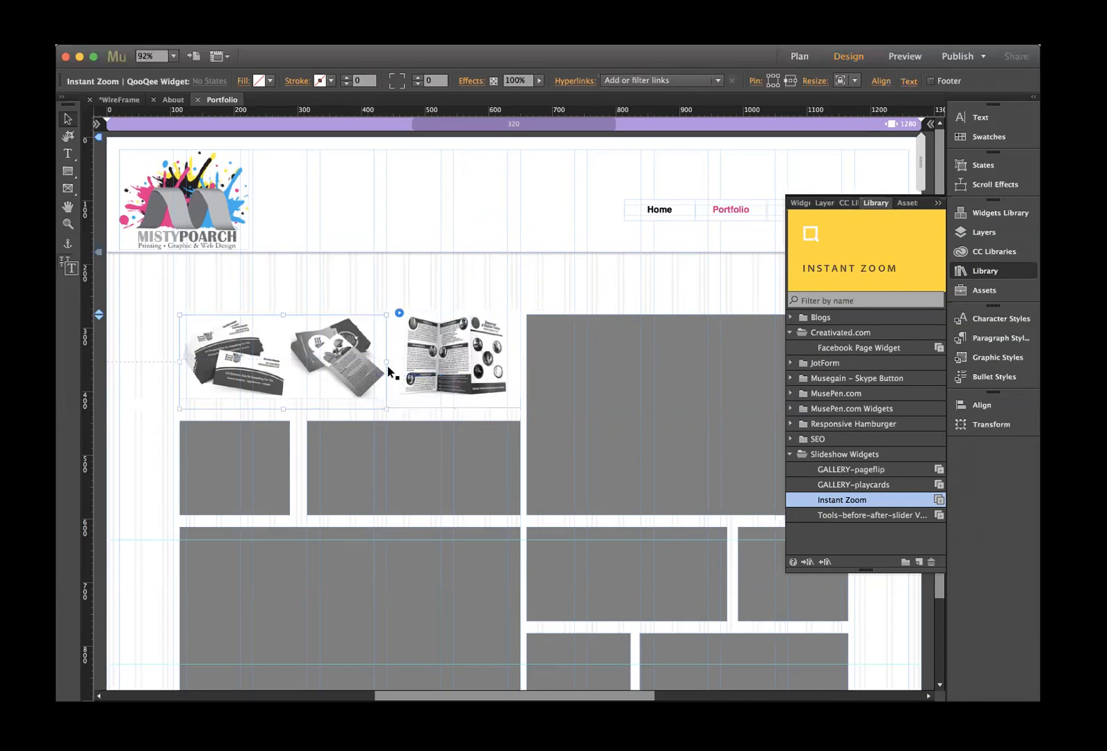
{"action": "left_click_drag", "start_coordinate": [385, 362], "coordinate": [373, 361]}
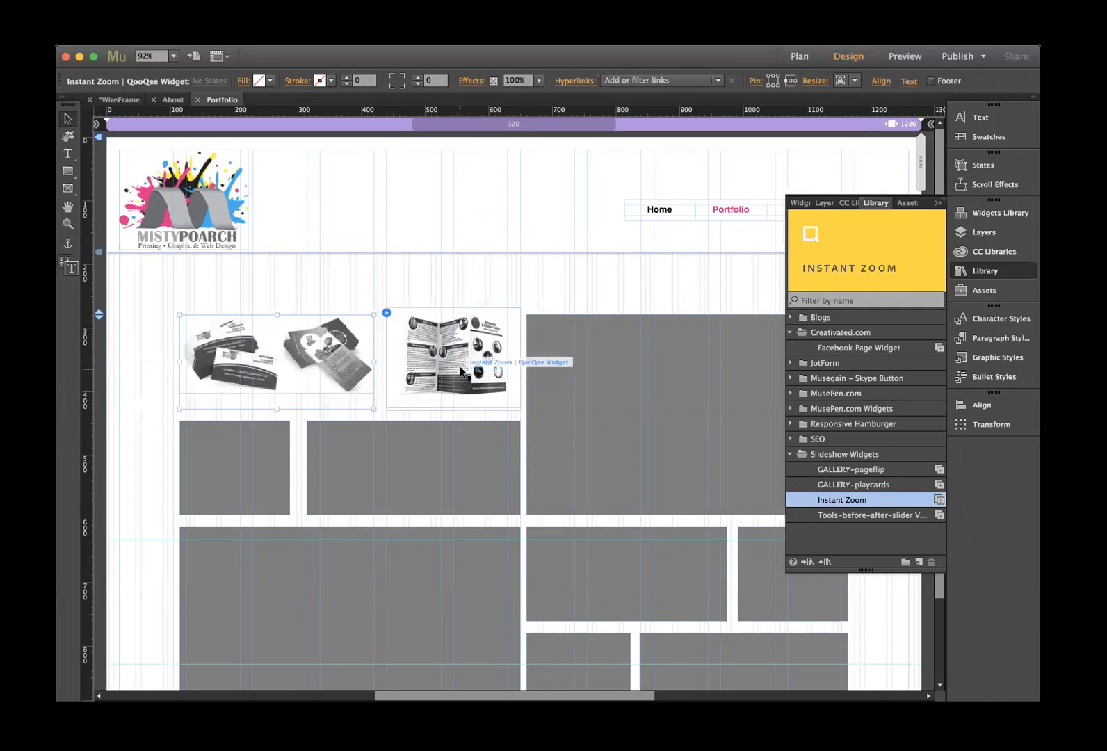
{"action": "left_click_drag", "start_coordinate": [460, 371], "coordinate": [454, 379]}
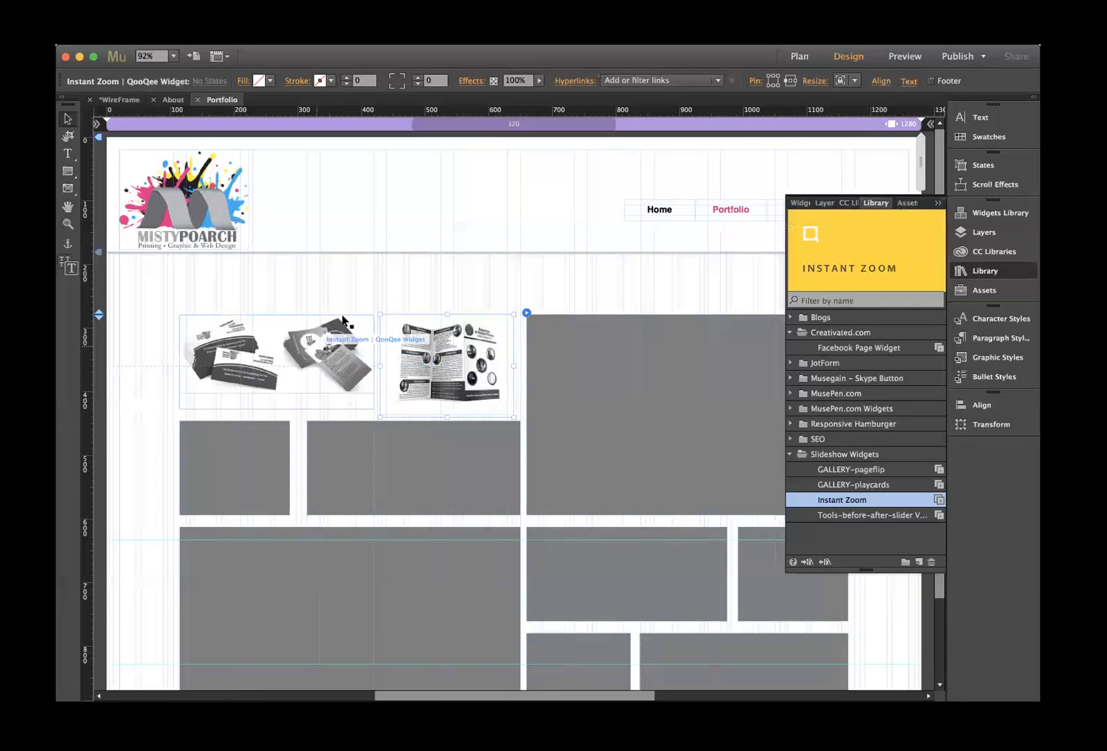
{"action": "left_click_drag", "start_coordinate": [446, 416], "coordinate": [448, 393]}
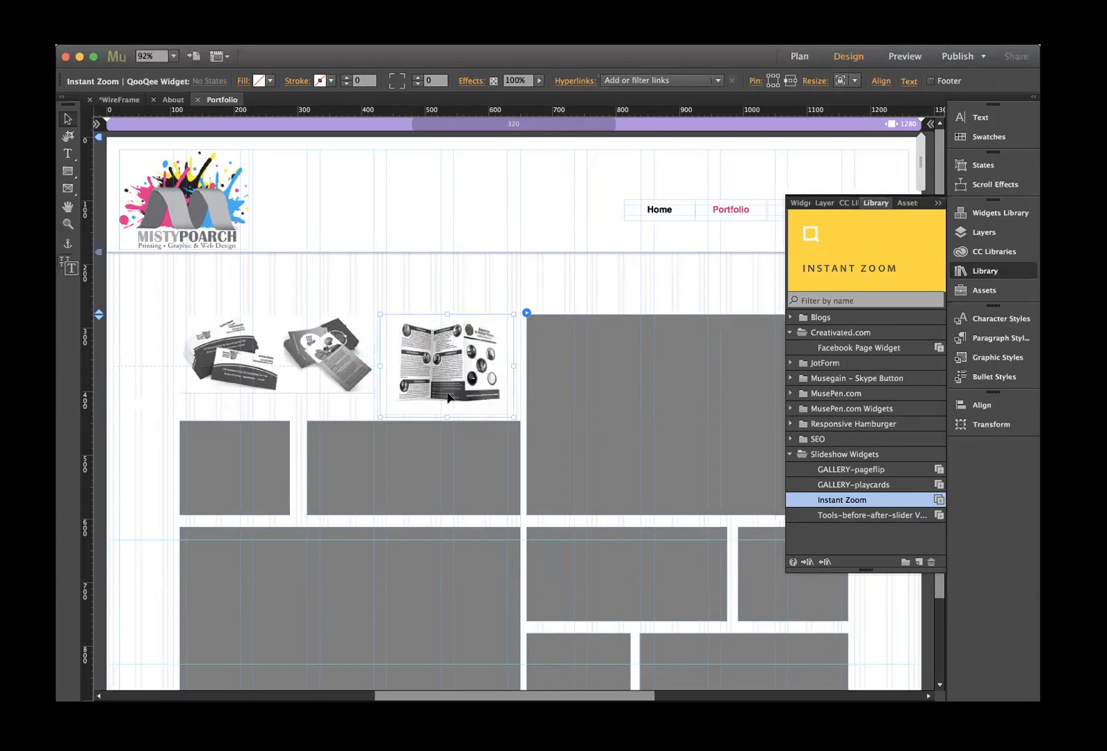
- Replace the large grey box right of the brochure with another Instant Zoom widget
{"action": "left_click", "coordinate": [588, 365]}
{"action": "scroll", "coordinate": [589, 365], "scroll_direction": "right", "scroll_amount": 1}
{"action": "scroll", "coordinate": [588, 368], "scroll_direction": "right", "scroll_amount": 4}
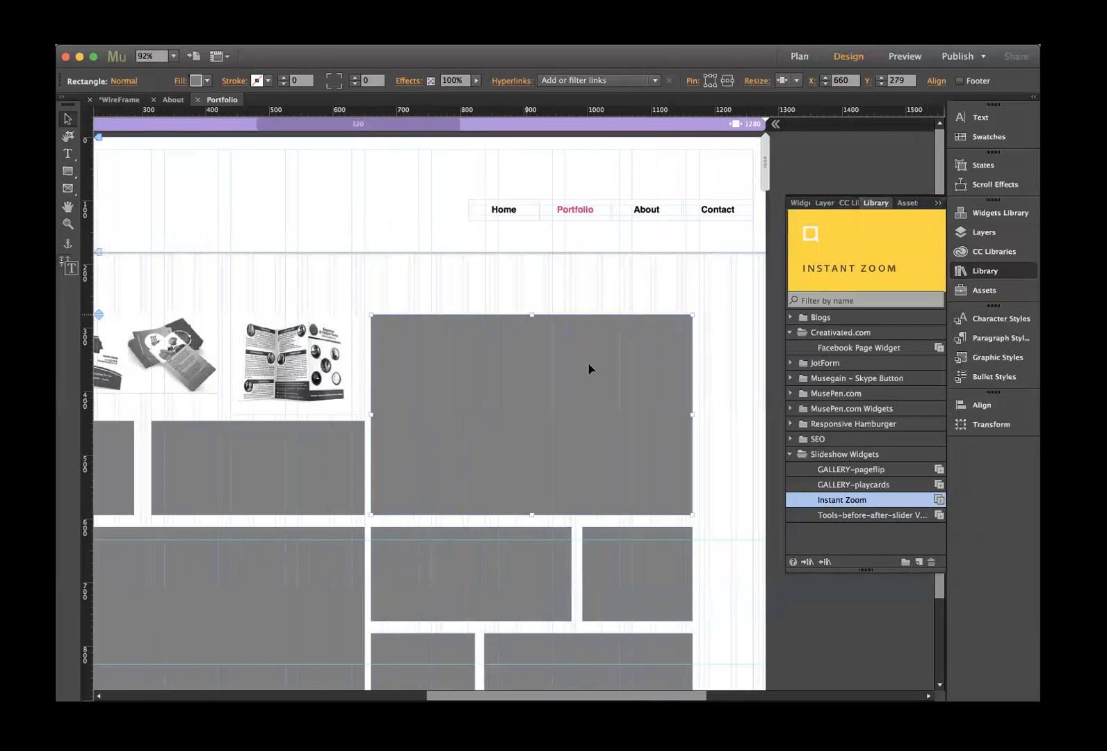
{"action": "key", "text": "Delete"}
{"action": "left_click_drag", "start_coordinate": [849, 228], "coordinate": [387, 321]}
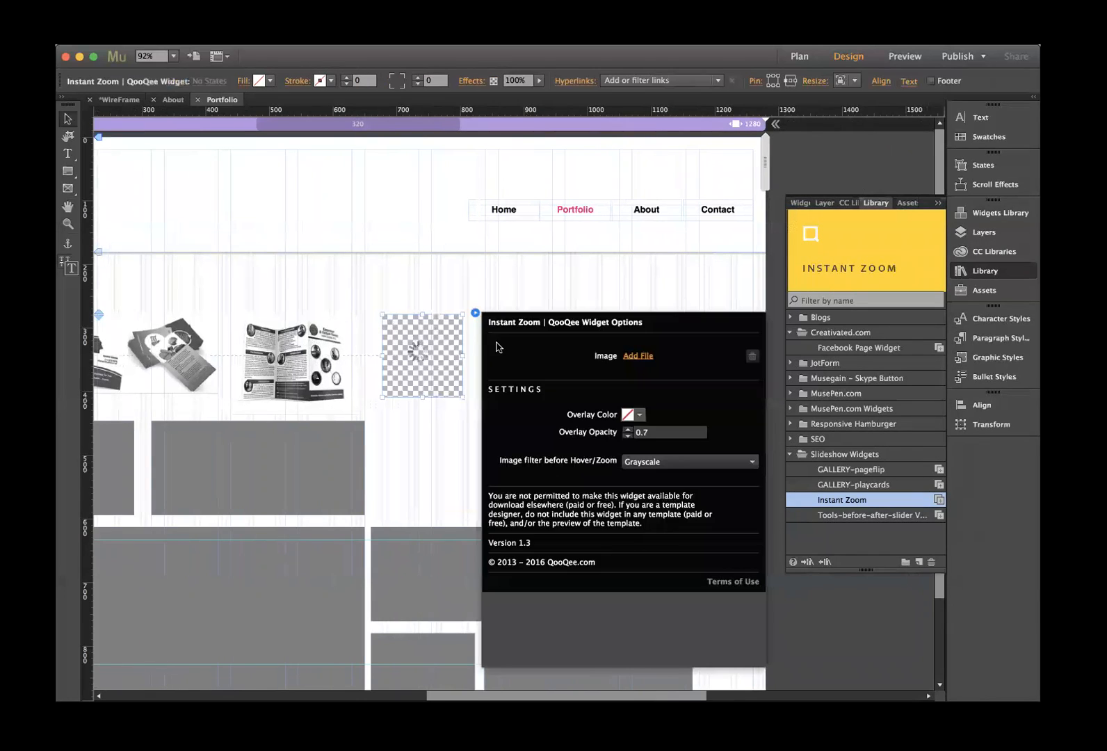
- Load emHat.jpg as the new widget's image and close its settings
{"action": "left_click", "coordinate": [638, 355]}
{"action": "double_click", "coordinate": [621, 356]}
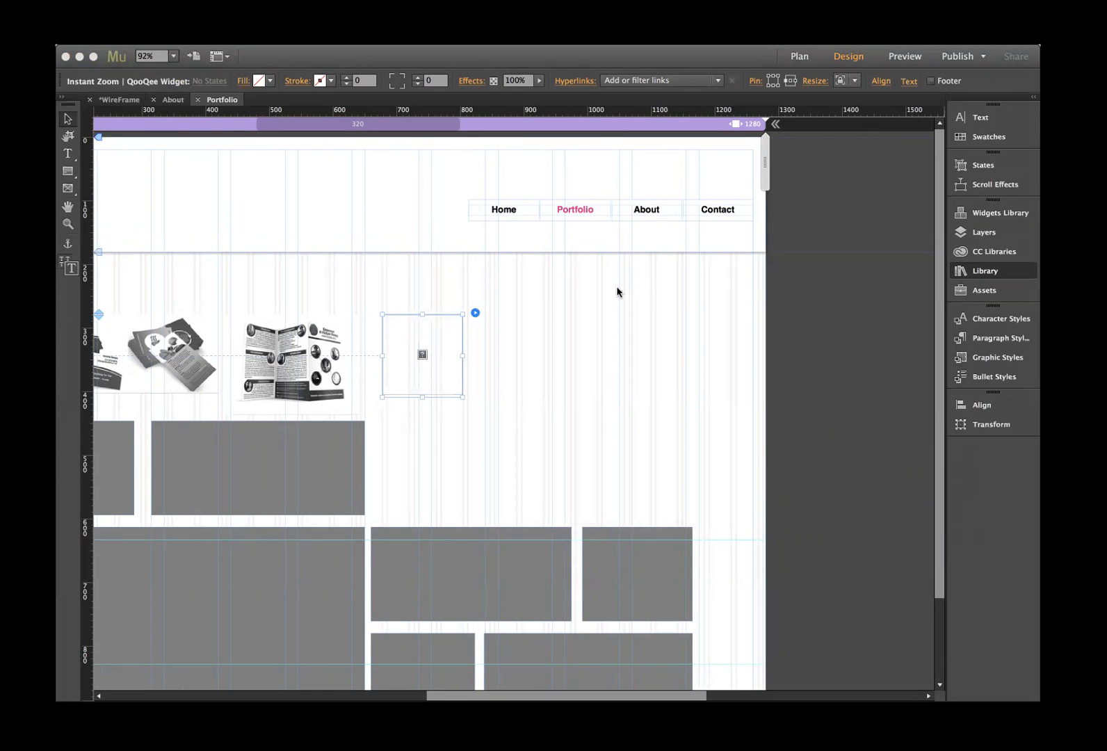
{"action": "left_click", "coordinate": [588, 259]}
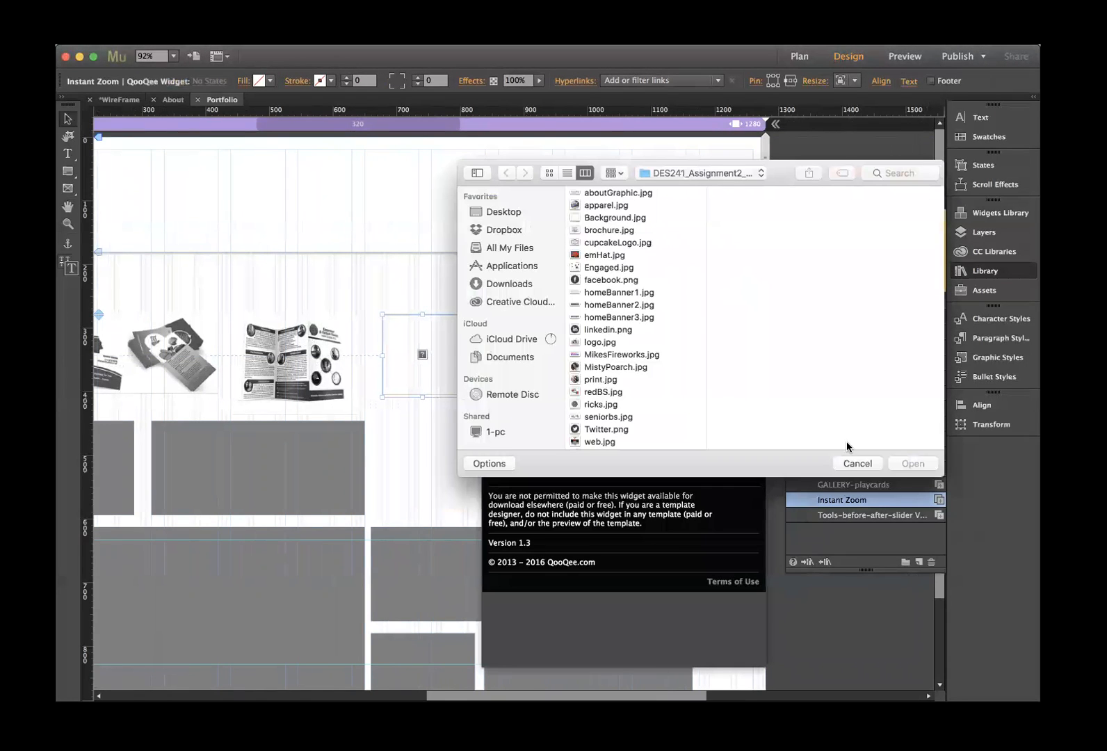
{"action": "left_click", "coordinate": [600, 256]}
{"action": "left_click", "coordinate": [907, 464]}
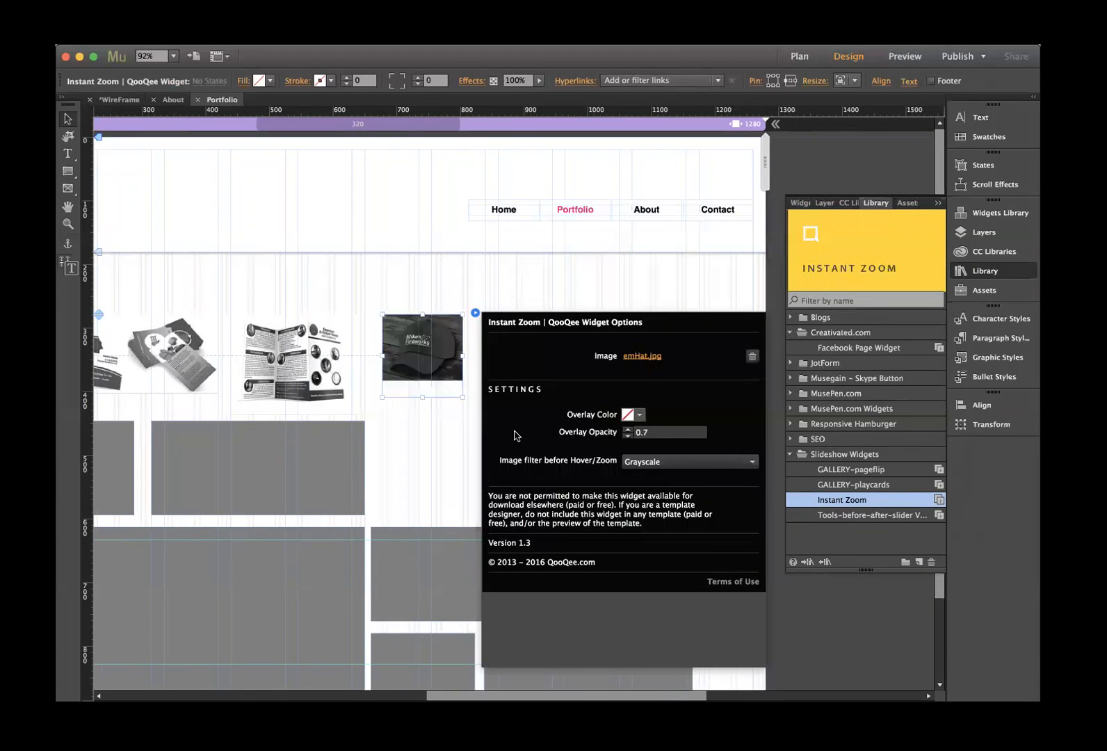
{"action": "left_click", "coordinate": [461, 397]}
- Resize the emHat.jpg widget and move it up level with the brochure widget
{"action": "left_click_drag", "start_coordinate": [461, 398], "coordinate": [692, 524]}
{"action": "left_click_drag", "start_coordinate": [381, 418], "coordinate": [370, 419]}
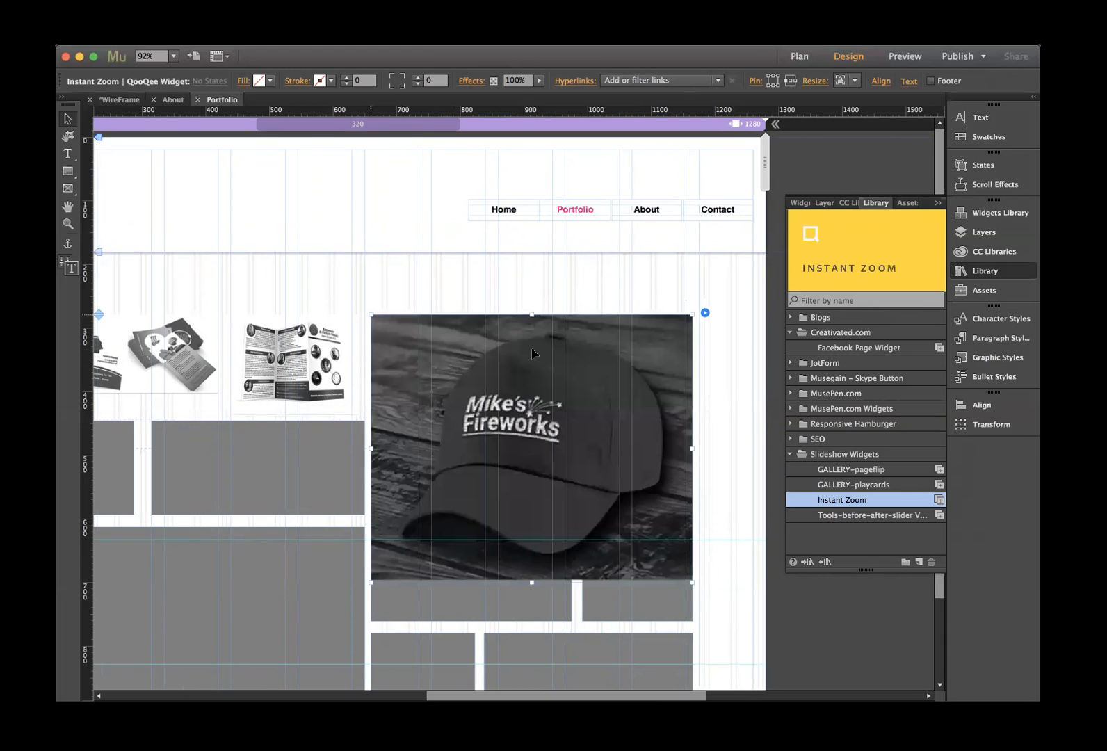
{"action": "left_click", "coordinate": [409, 292]}
{"action": "scroll", "coordinate": [411, 292], "scroll_direction": "left", "scroll_amount": 6}
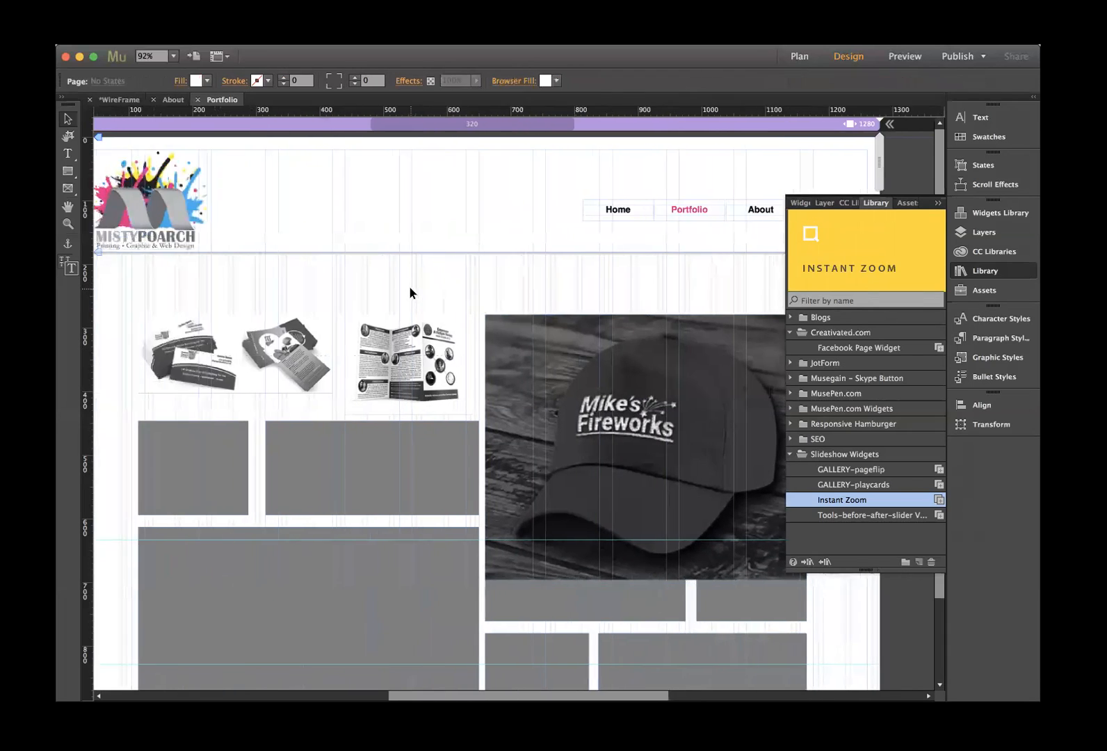
{"action": "scroll", "coordinate": [409, 292], "scroll_direction": "right", "scroll_amount": 8}
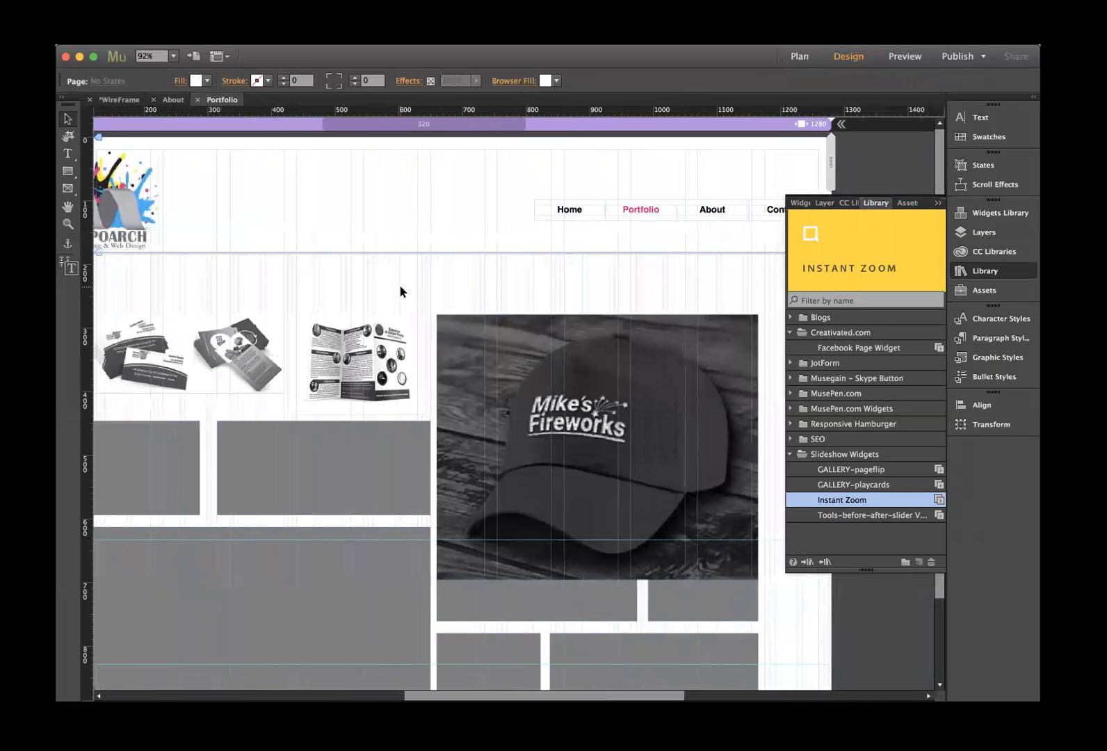
{"action": "left_click", "coordinate": [415, 320]}
{"action": "left_click_drag", "start_coordinate": [633, 582], "coordinate": [583, 520]}
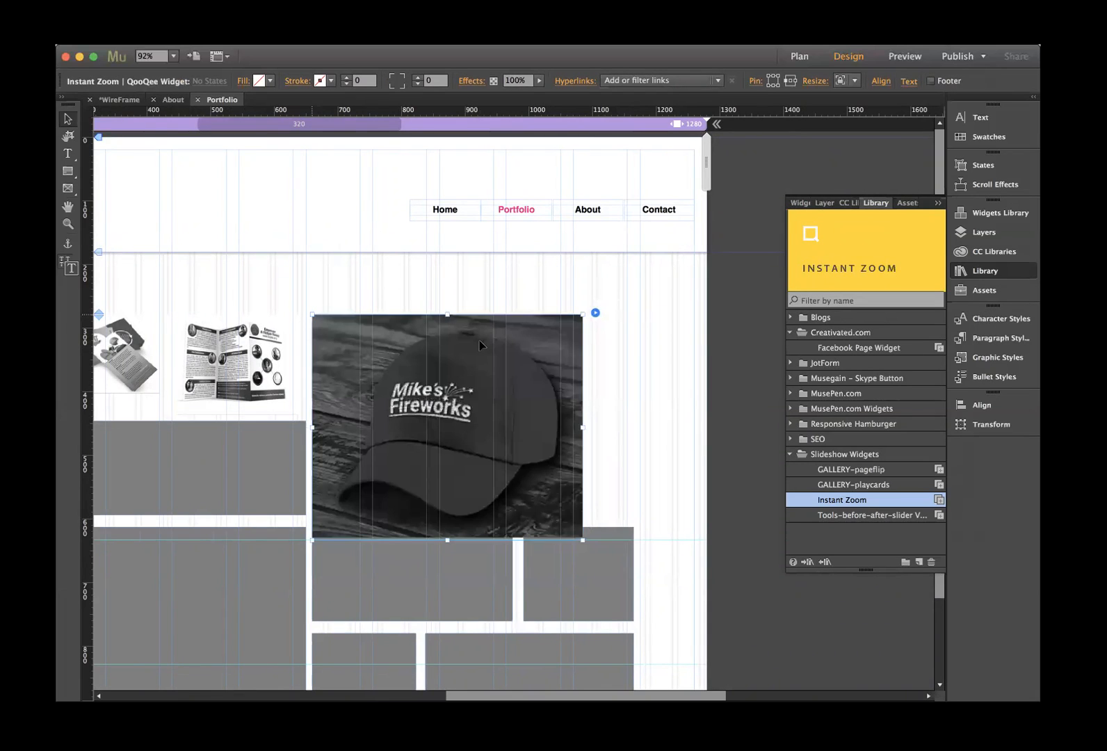
{"action": "left_click_drag", "start_coordinate": [466, 354], "coordinate": [491, 337]}
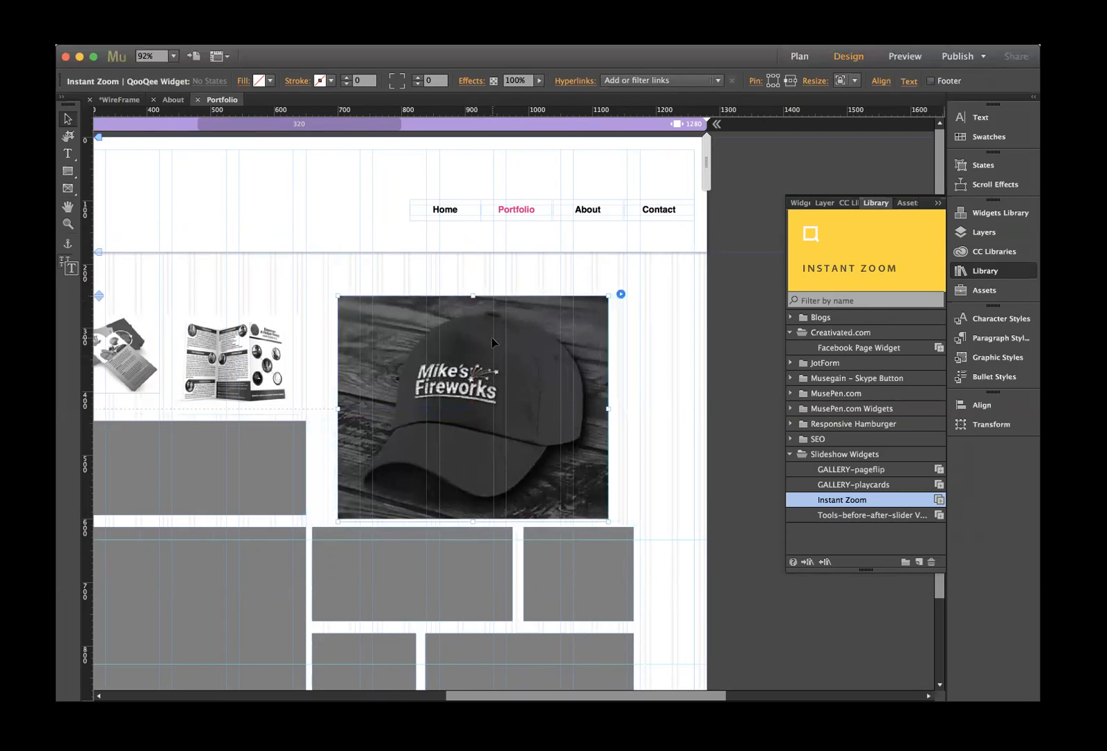
{"action": "scroll", "coordinate": [491, 338], "scroll_direction": "left", "scroll_amount": 2}
{"action": "scroll", "coordinate": [491, 338], "scroll_direction": "left", "scroll_amount": 10}
{"action": "left_click_drag", "start_coordinate": [480, 362], "coordinate": [483, 362]}
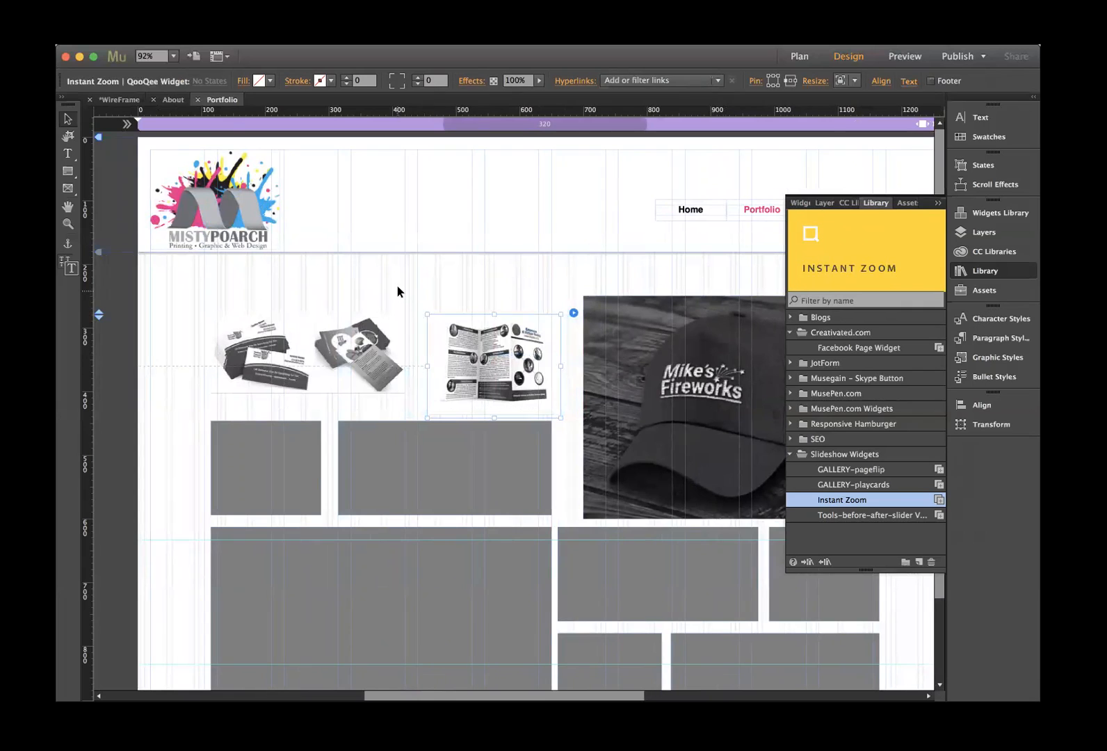
- Replace the small grey box under the business cards with a new Instant Zoom widget
{"action": "left_click", "coordinate": [398, 285]}
{"action": "left_click", "coordinate": [269, 466]}
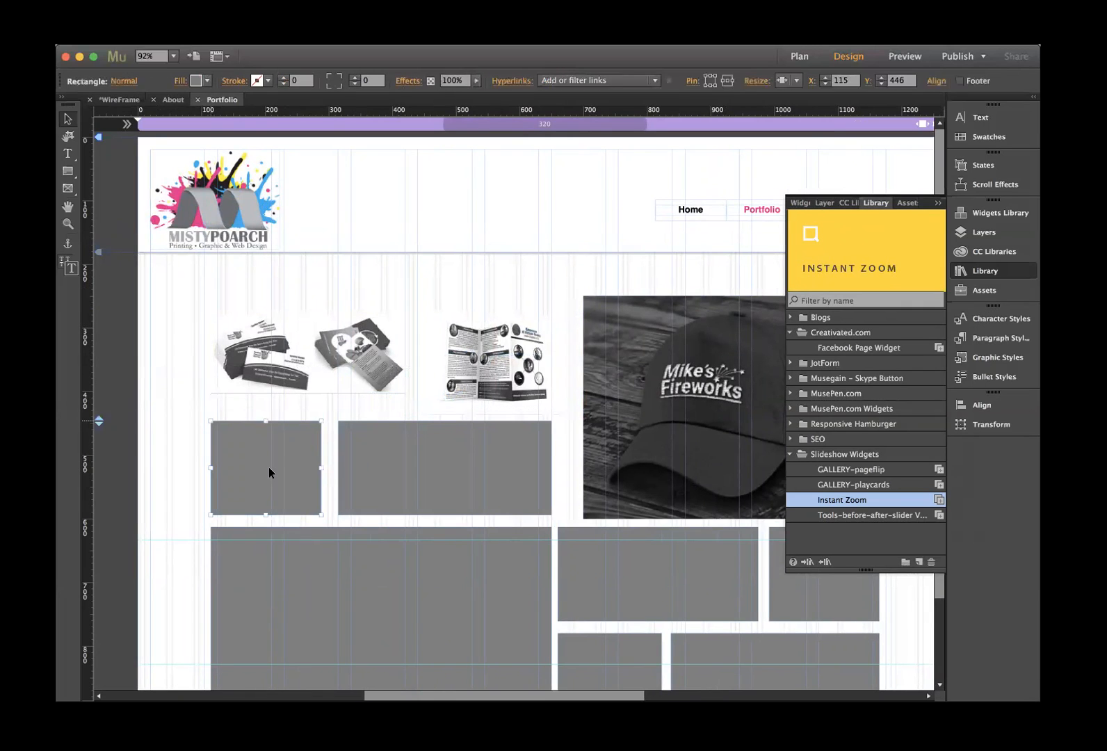
{"action": "key", "text": "Delete"}
{"action": "left_click_drag", "start_coordinate": [820, 242], "coordinate": [209, 423]}
- Load redBS.jpg into the new widget and close its settings
{"action": "left_click", "coordinate": [466, 466]}
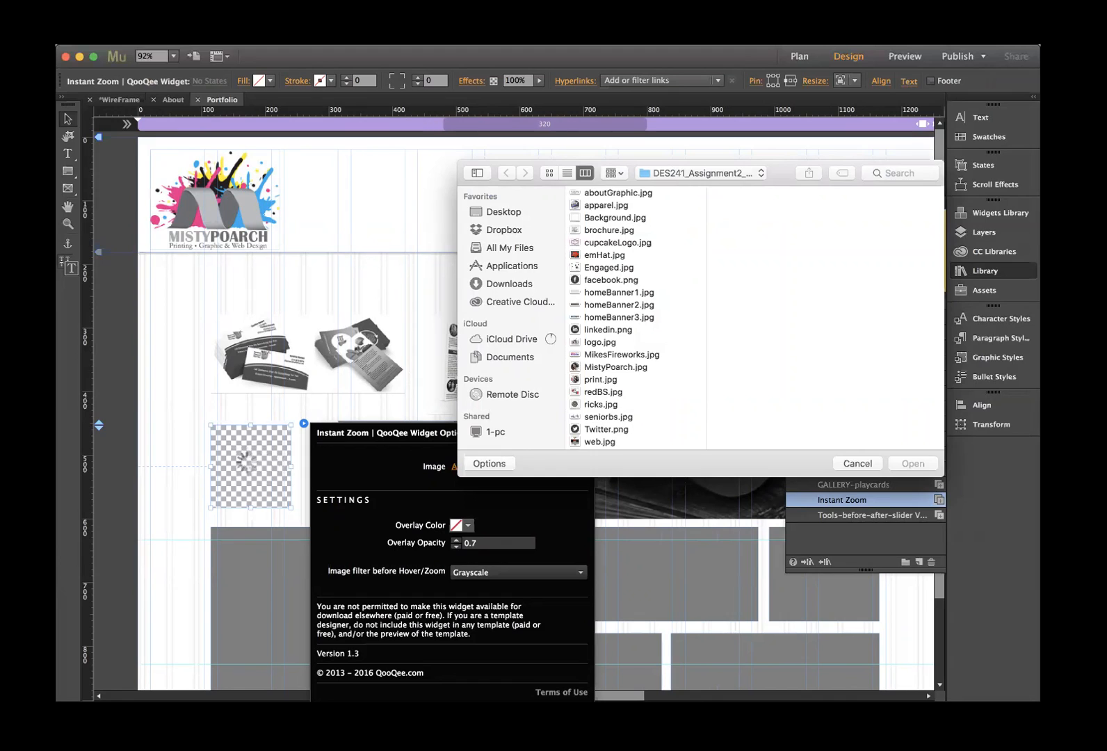
{"action": "left_click", "coordinate": [857, 464]}
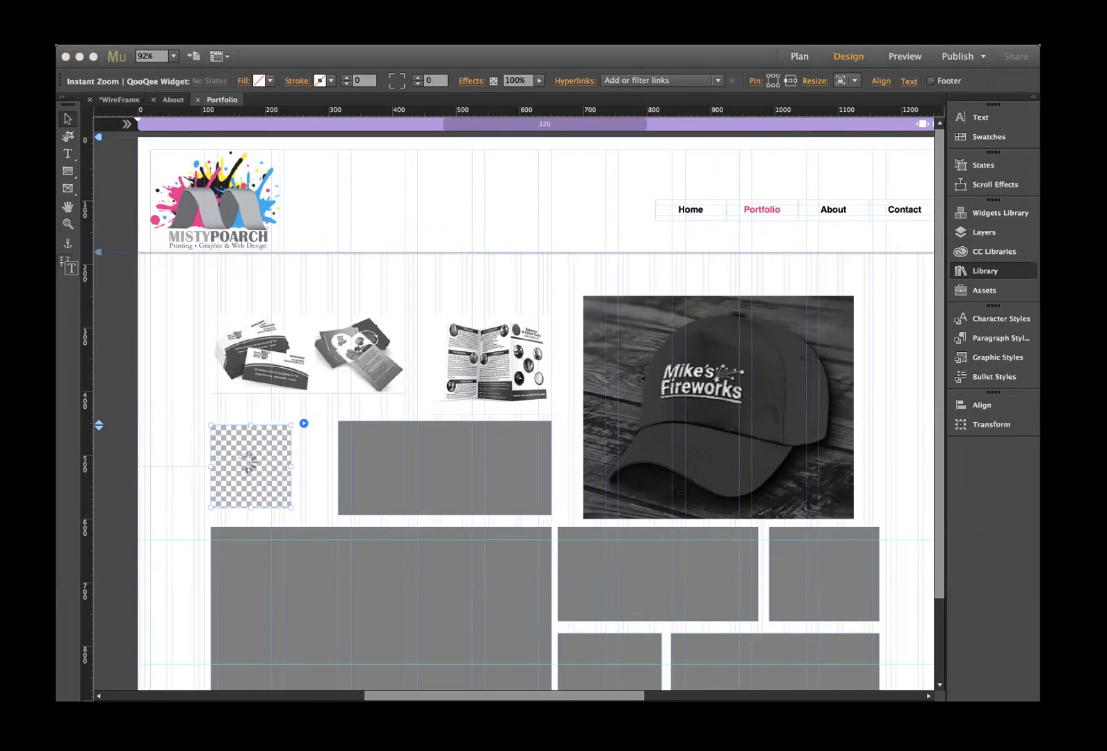
{"action": "left_click", "coordinate": [578, 395]}
{"action": "left_click", "coordinate": [579, 393]}
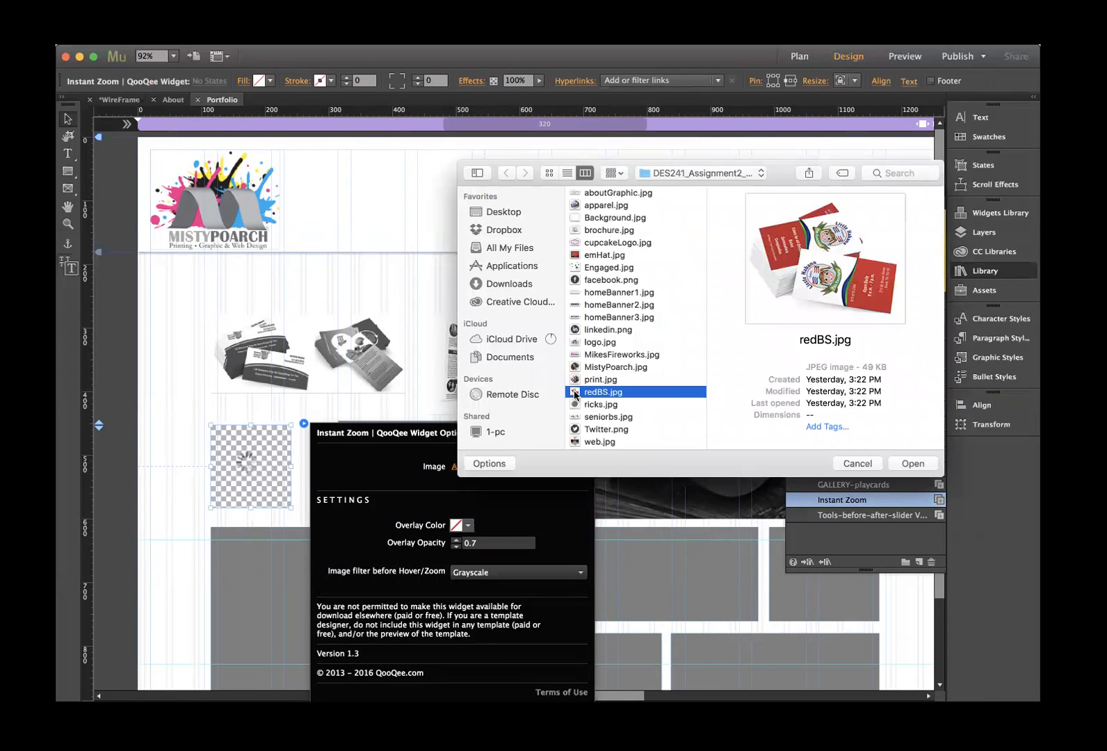
{"action": "left_click", "coordinate": [913, 464]}
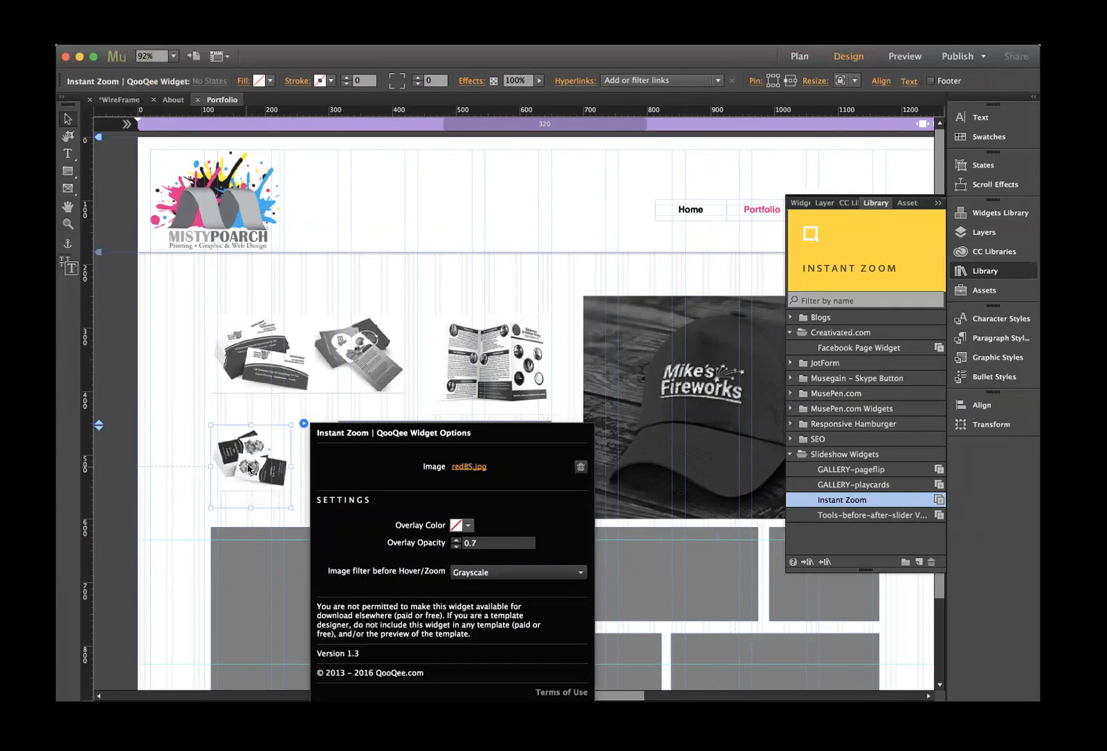
{"action": "left_click", "coordinate": [257, 420]}
- Widen the redBS business-card widget slightly, then select the grey placeholder beside it
{"action": "left_click", "coordinate": [320, 505]}
{"action": "left_click", "coordinate": [287, 482]}
{"action": "left_click_drag", "start_coordinate": [291, 465], "coordinate": [313, 466]}
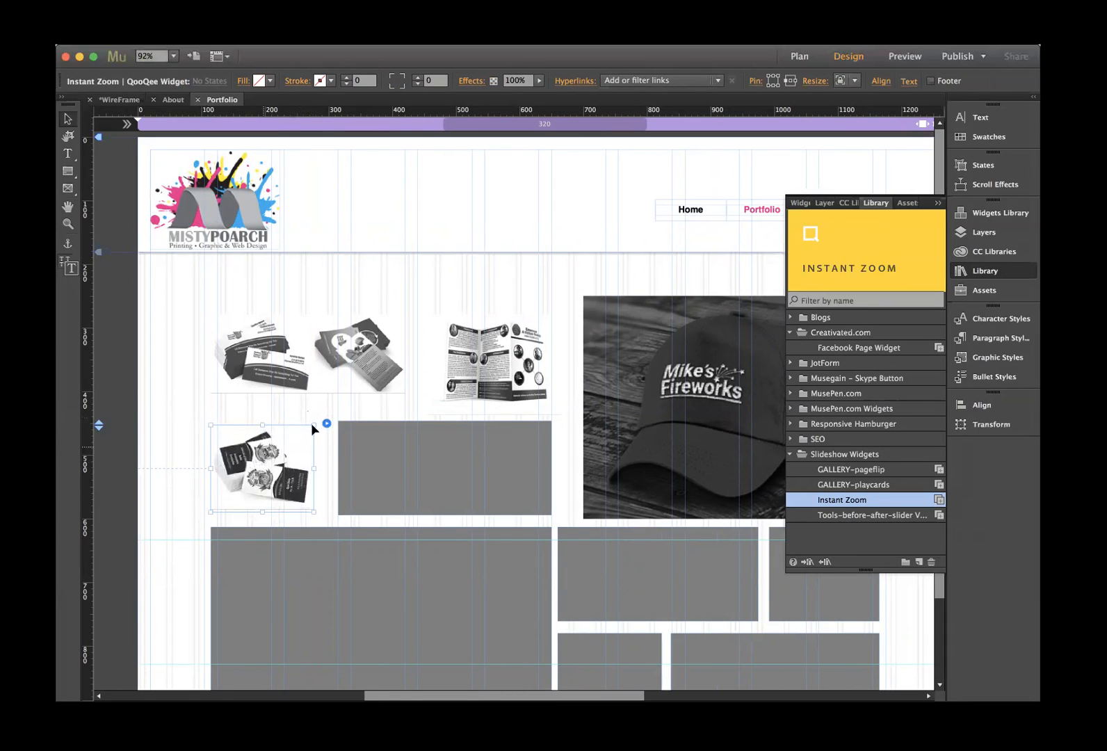
{"action": "left_click", "coordinate": [400, 442]}
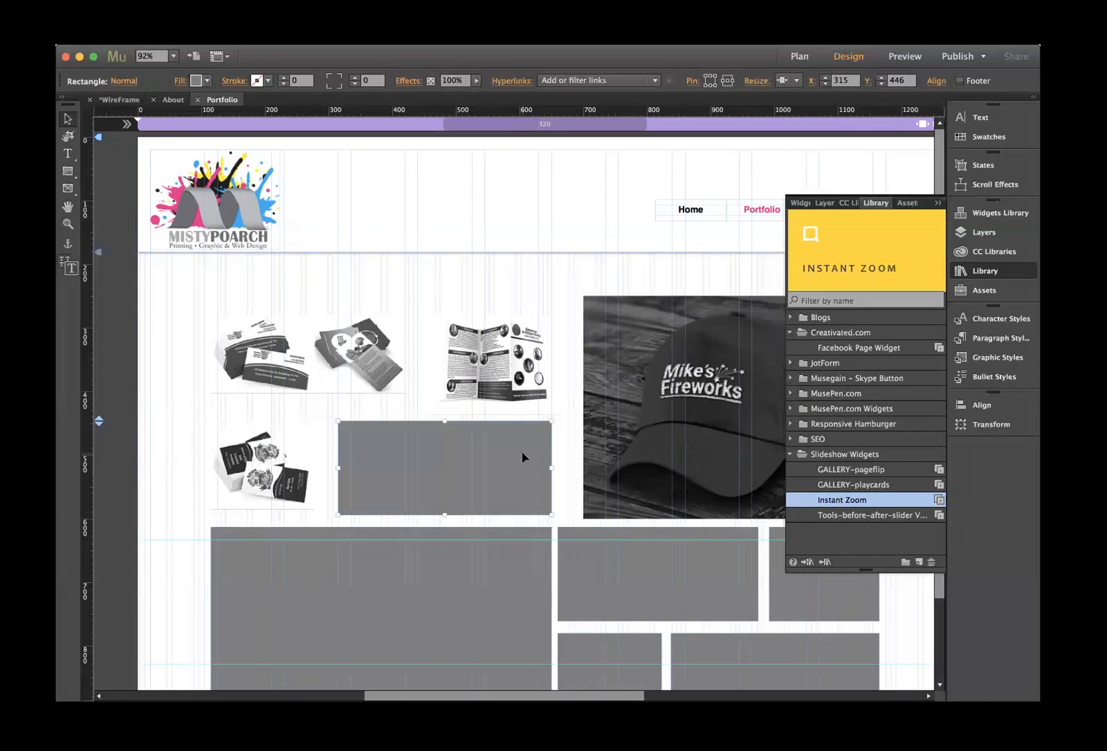
- Replace the grey placeholder with an Instant Zoom widget showing WeddingInvitations.jpg
{"action": "key", "text": "Delete"}
{"action": "left_click_drag", "start_coordinate": [821, 264], "coordinate": [335, 424]}
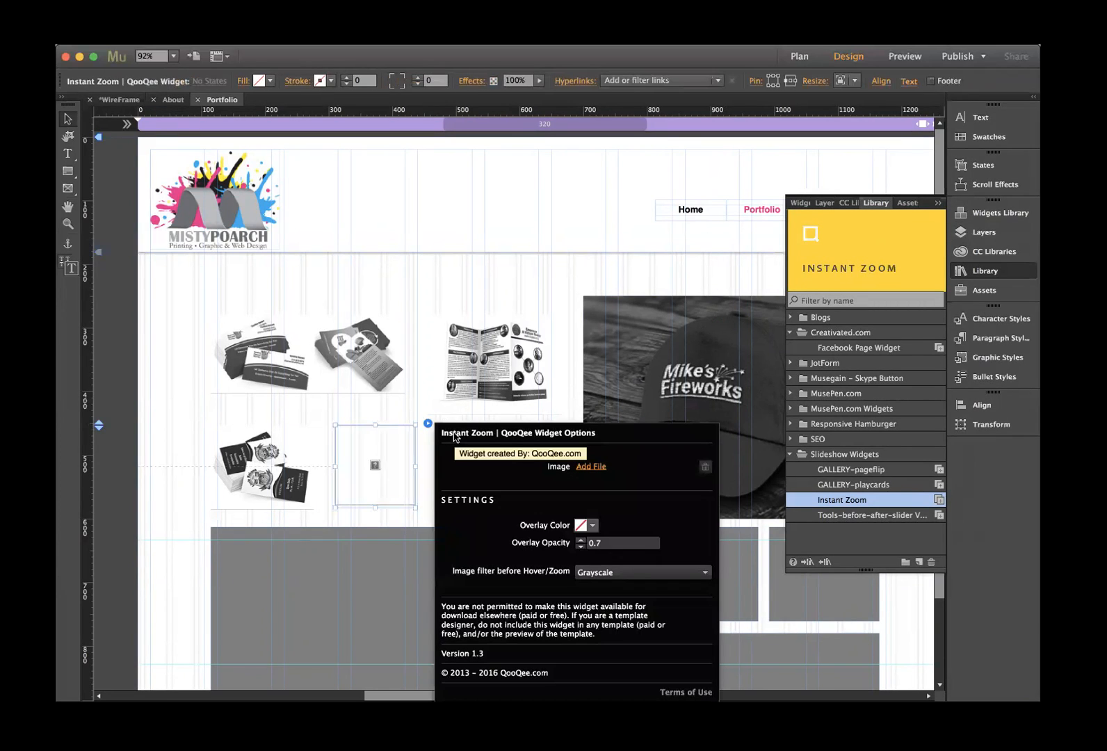
{"action": "left_click", "coordinate": [591, 466]}
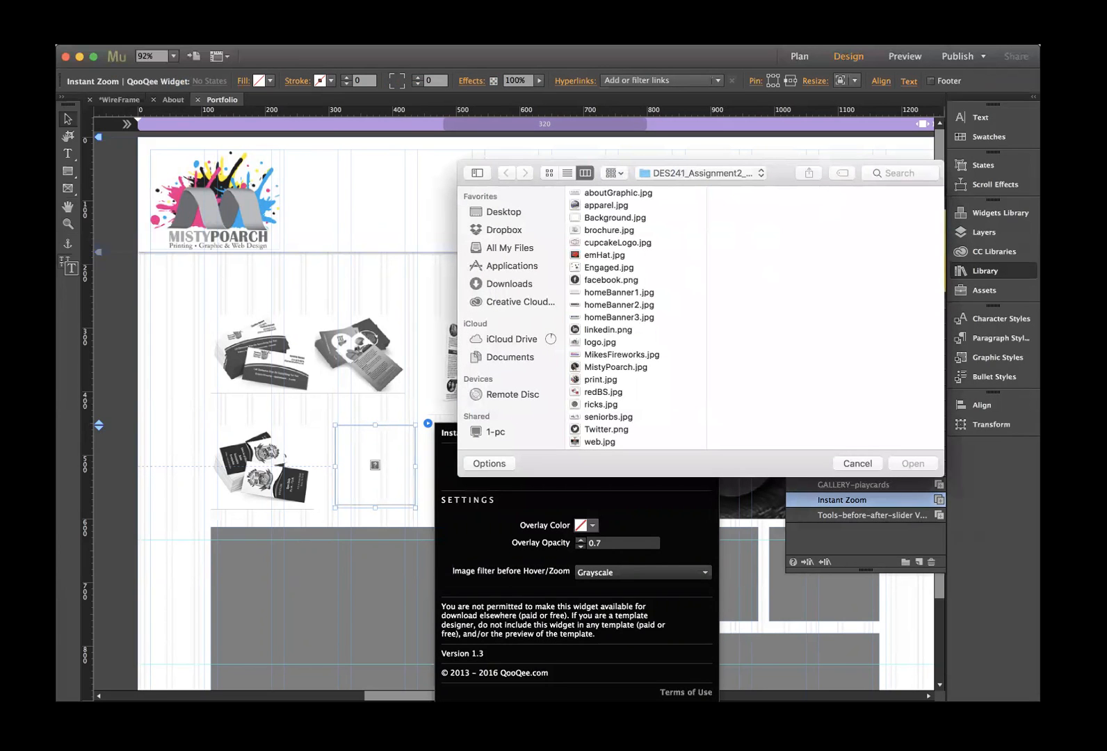
{"action": "key", "text": "super+Tab"}
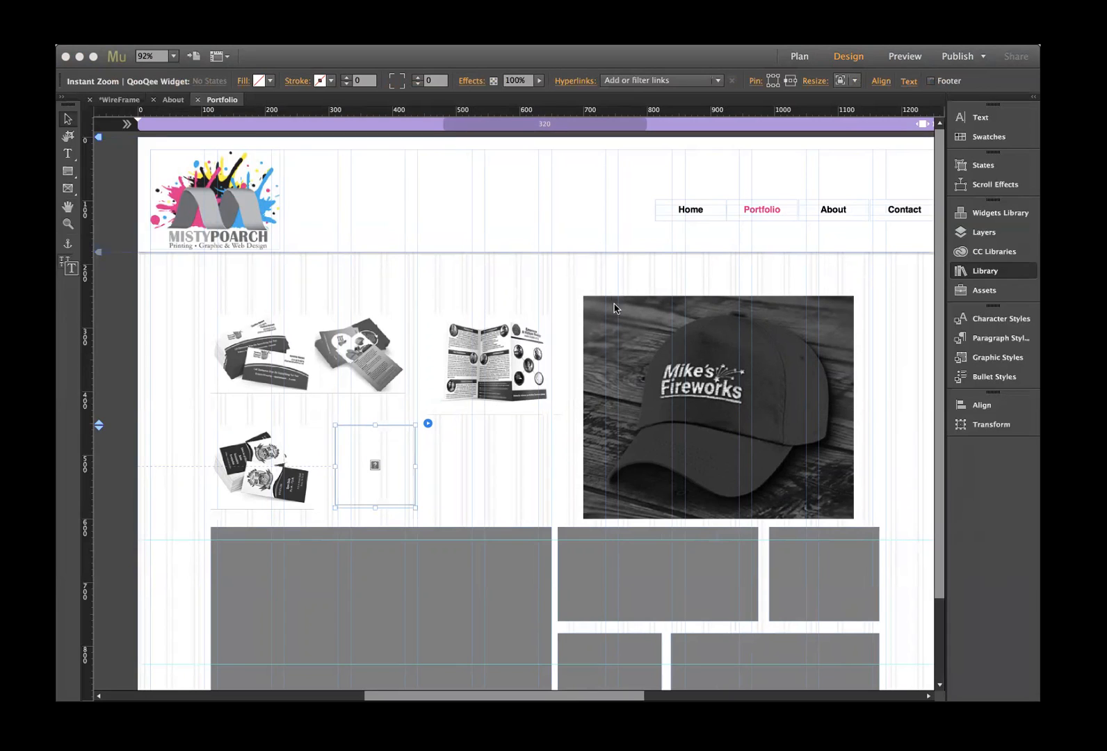
{"action": "left_click", "coordinate": [628, 445]}
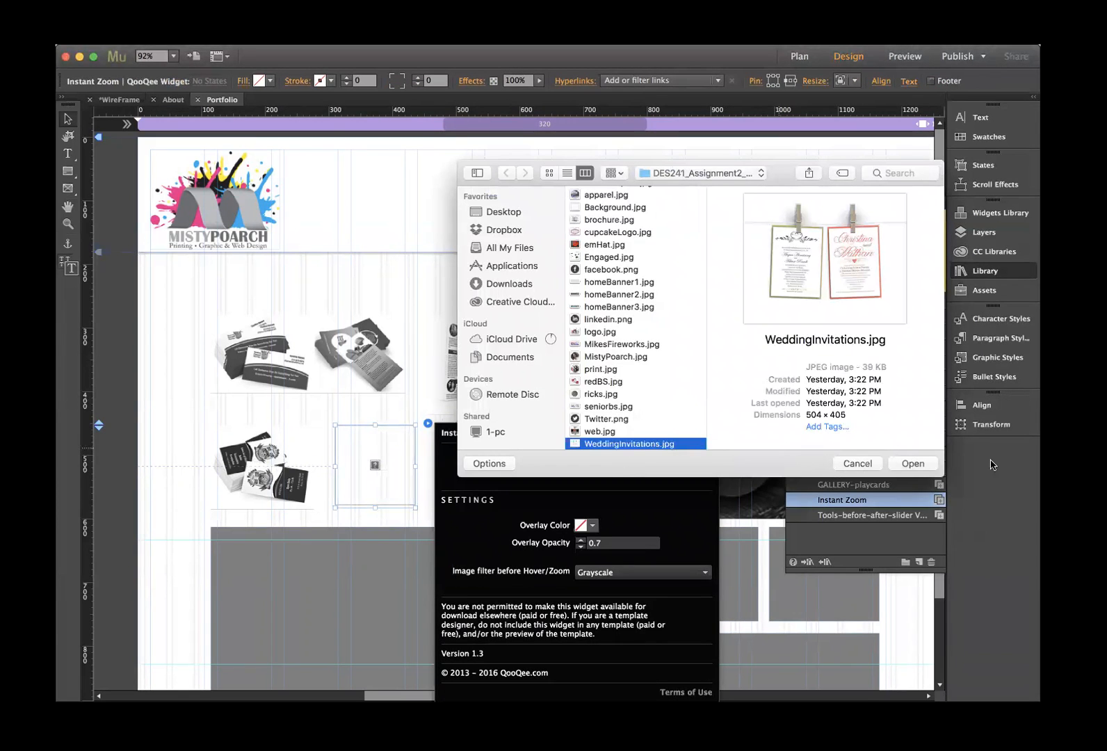
{"action": "left_click", "coordinate": [913, 463]}
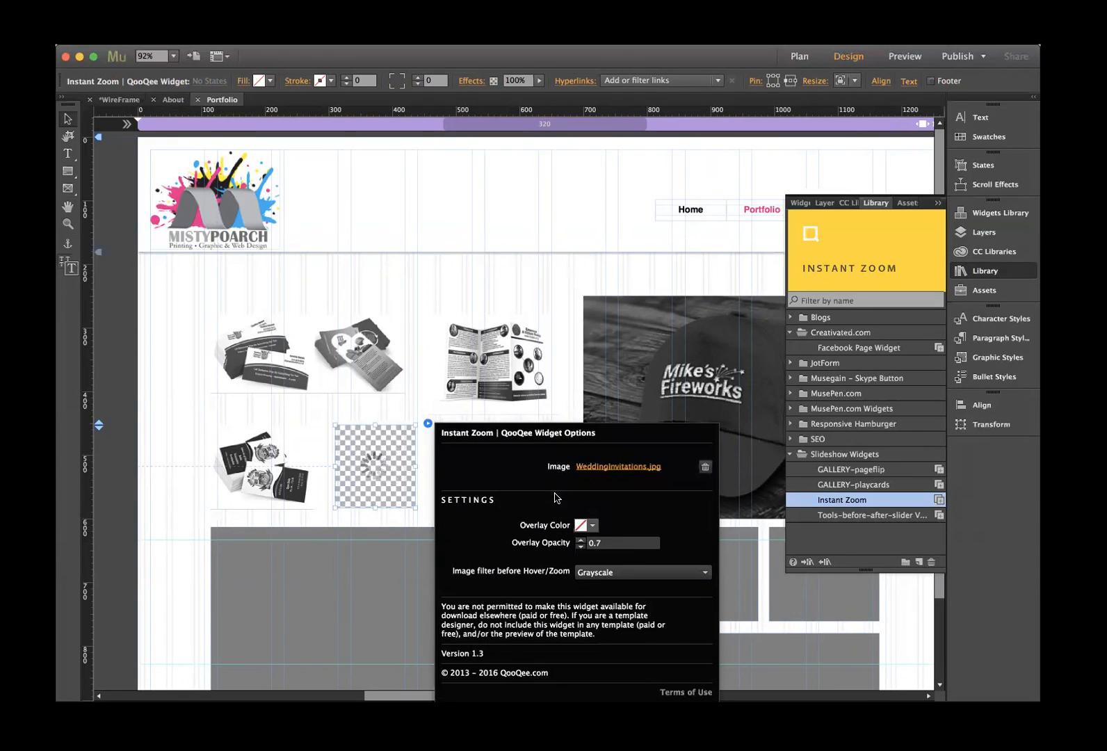
- Widen the wedding invitations widget and nudge it slightly upward
{"action": "left_click_drag", "start_coordinate": [416, 467], "coordinate": [564, 467]}
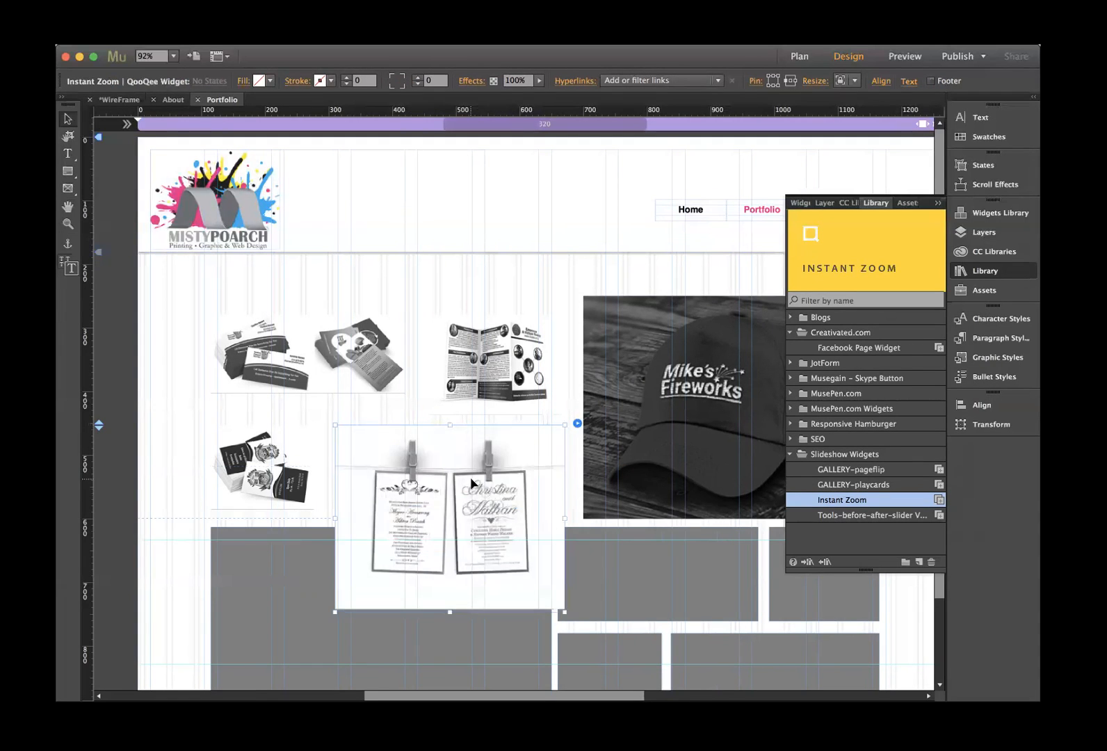
{"action": "left_click_drag", "start_coordinate": [471, 481], "coordinate": [470, 474]}
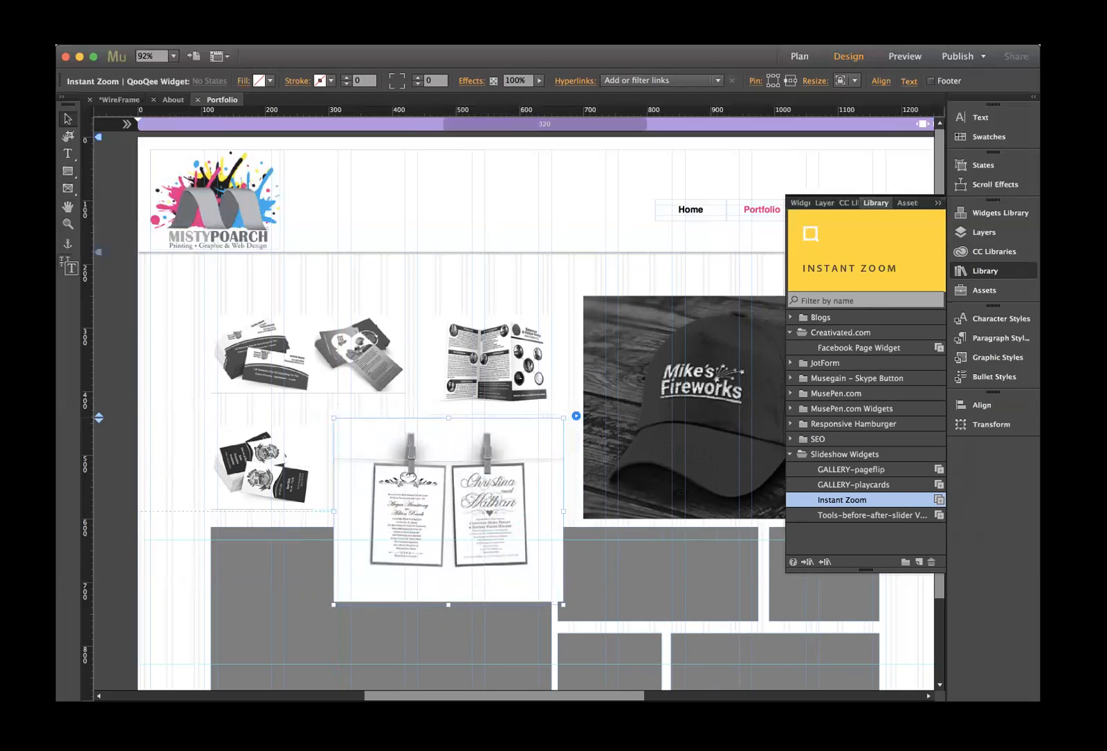
{"action": "key", "text": "super+shift+e"}
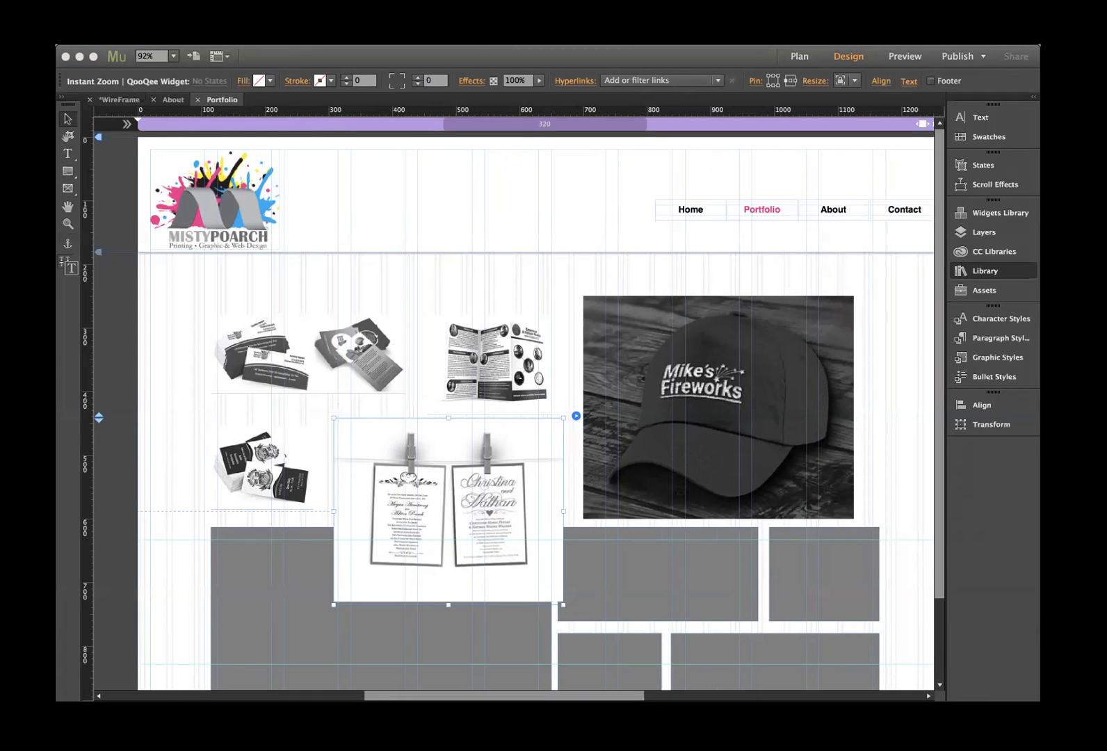
{"action": "left_click", "coordinate": [985, 271]}
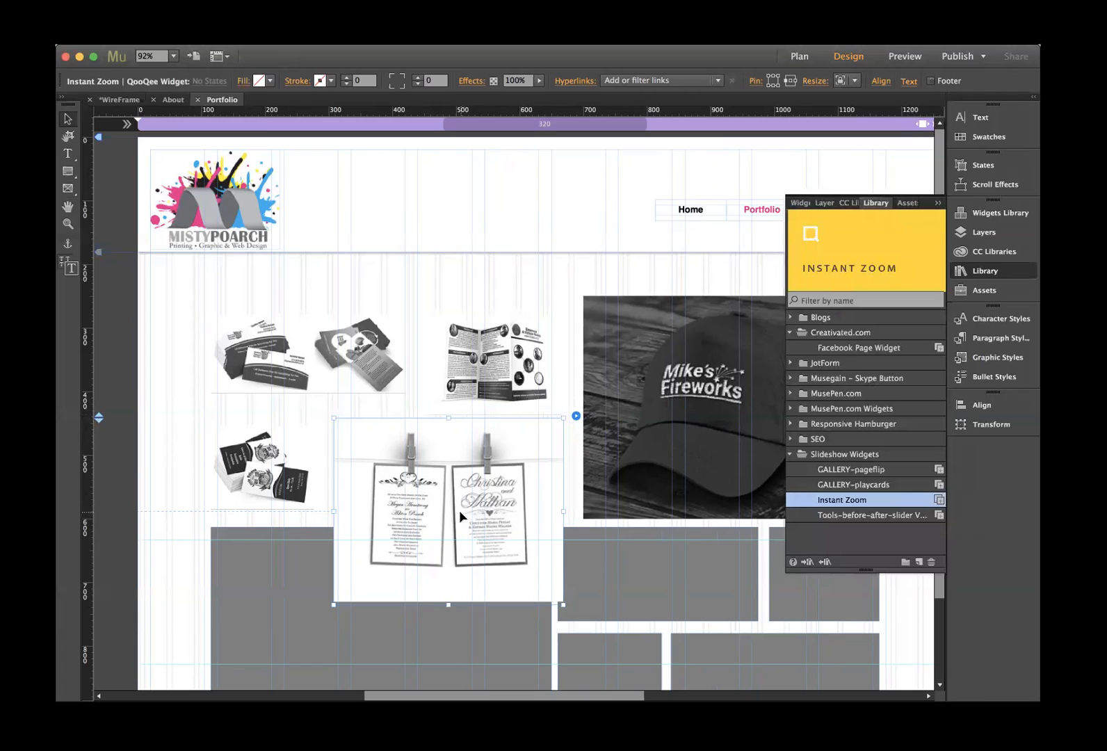
- Delete the large grey block, move the invitations widget down, and add another Instant Zoom widget
{"action": "left_click", "coordinate": [272, 565]}
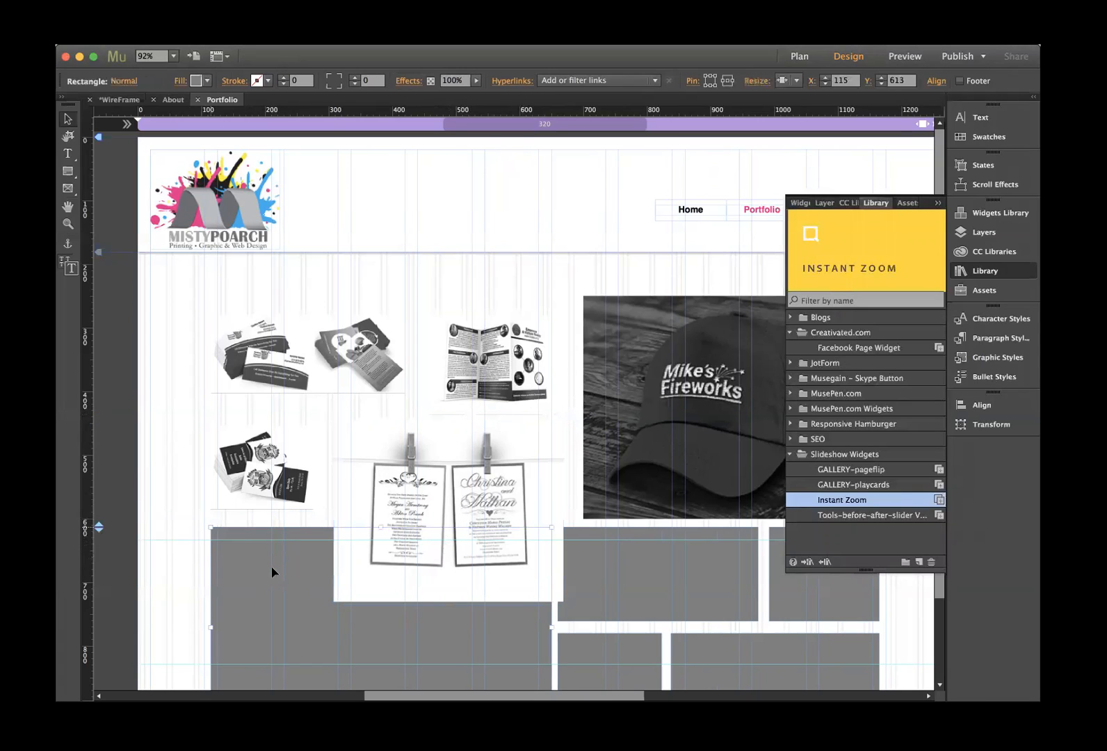
{"action": "key", "text": "Delete"}
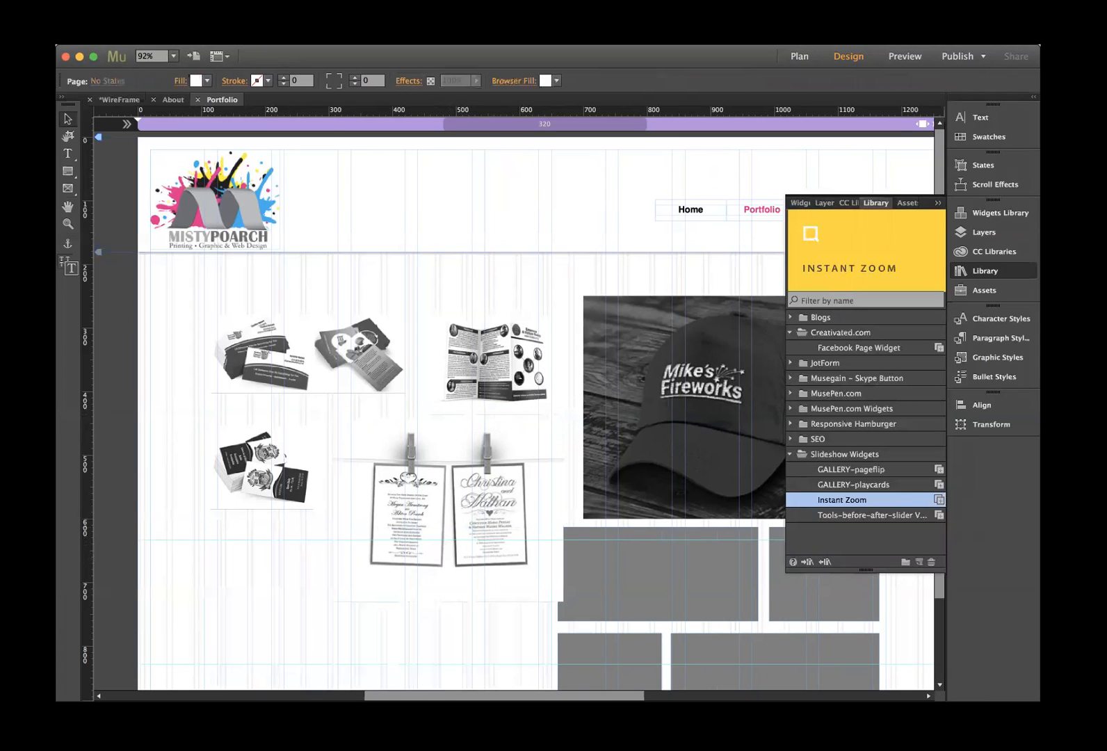
{"action": "key", "text": "super+Tab"}
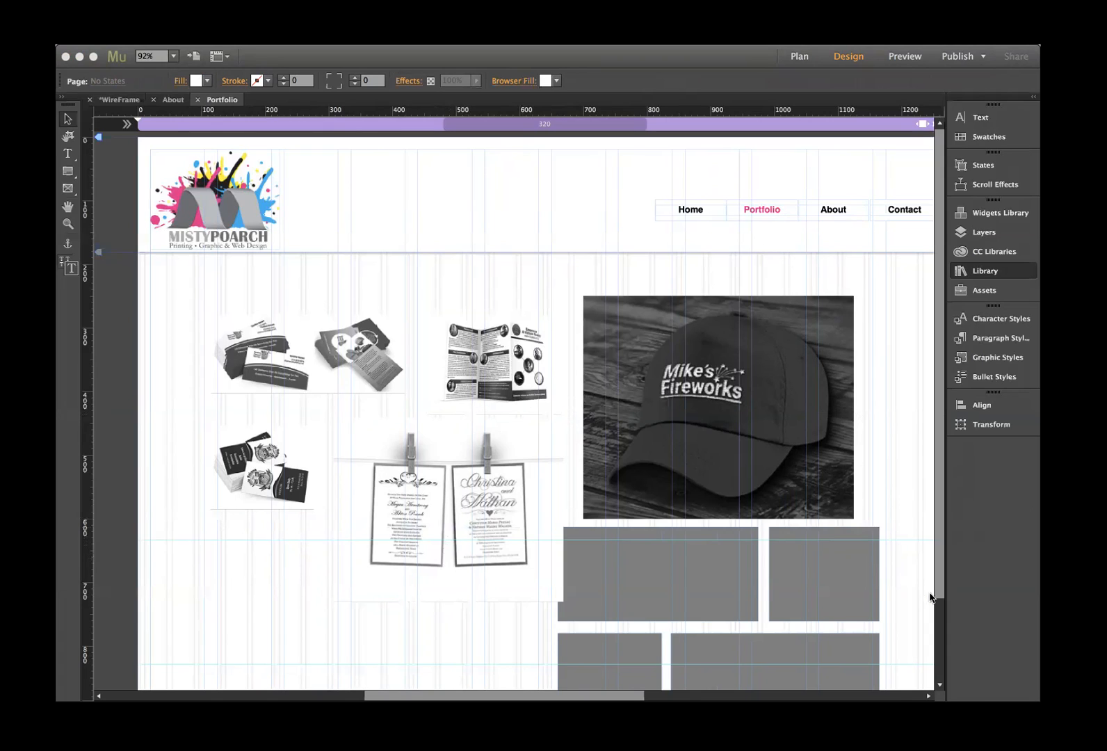
{"action": "left_click", "coordinate": [421, 508]}
{"action": "left_click_drag", "start_coordinate": [421, 510], "coordinate": [276, 580]}
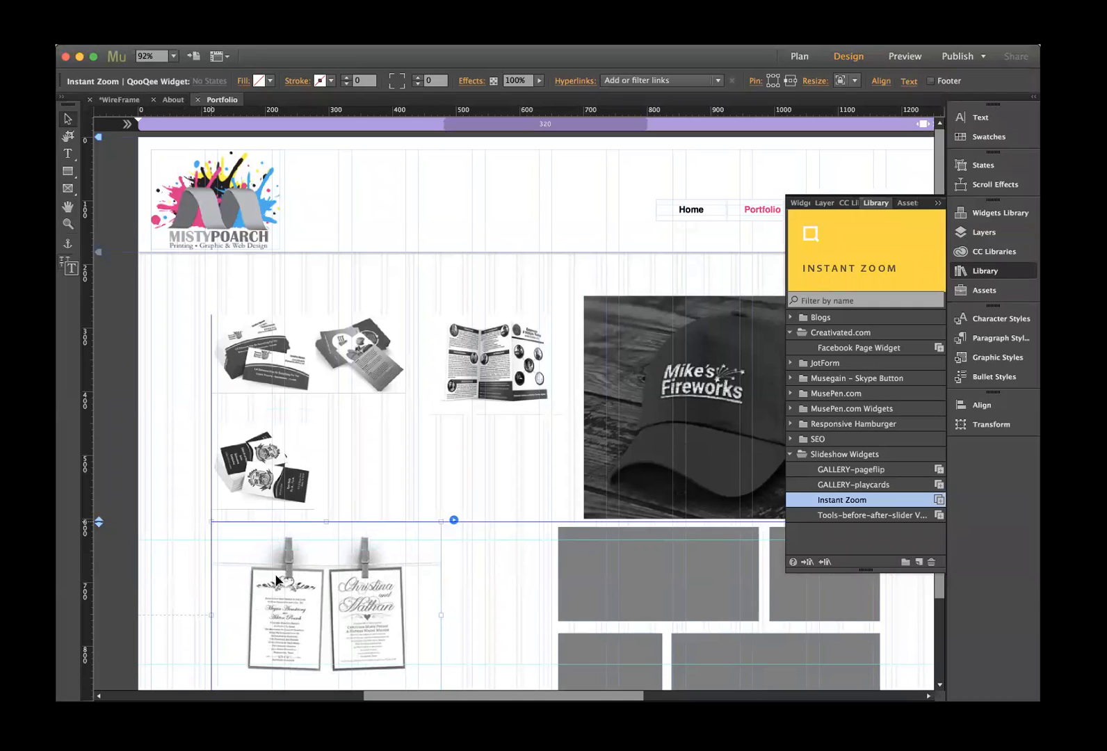
{"action": "left_click_drag", "start_coordinate": [838, 265], "coordinate": [346, 427]}
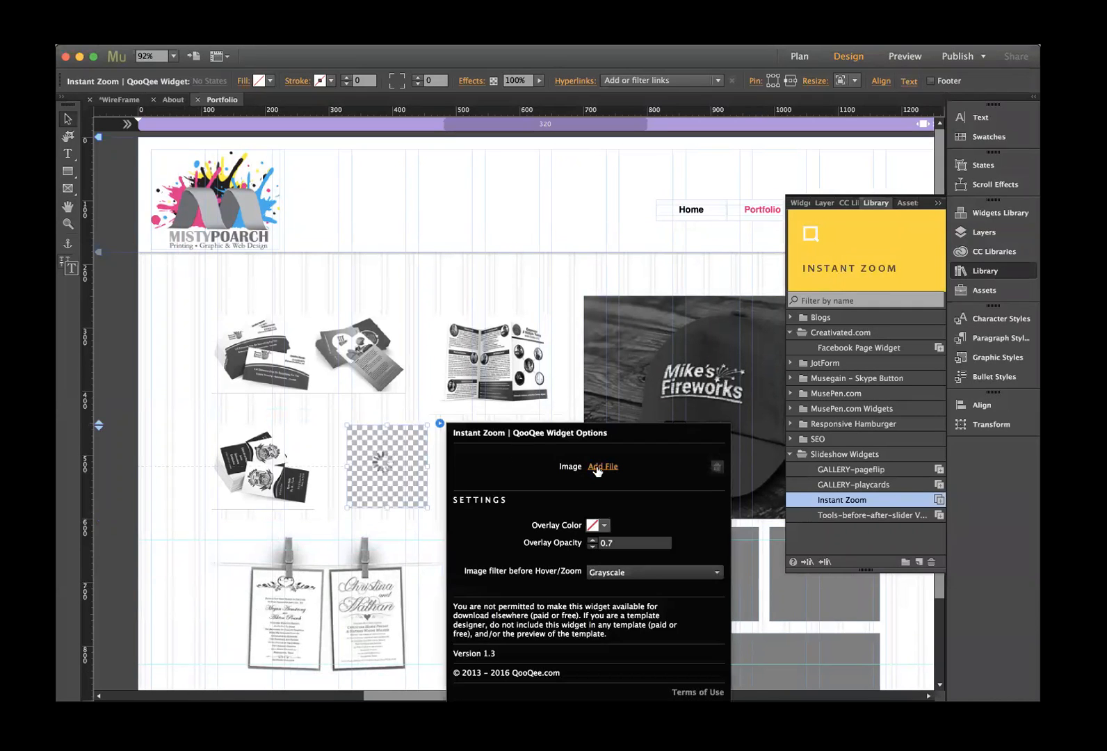
- Load MikesFireworks.jpg into the sixth Instant Zoom widget and close its settings
{"action": "left_click", "coordinate": [600, 466]}
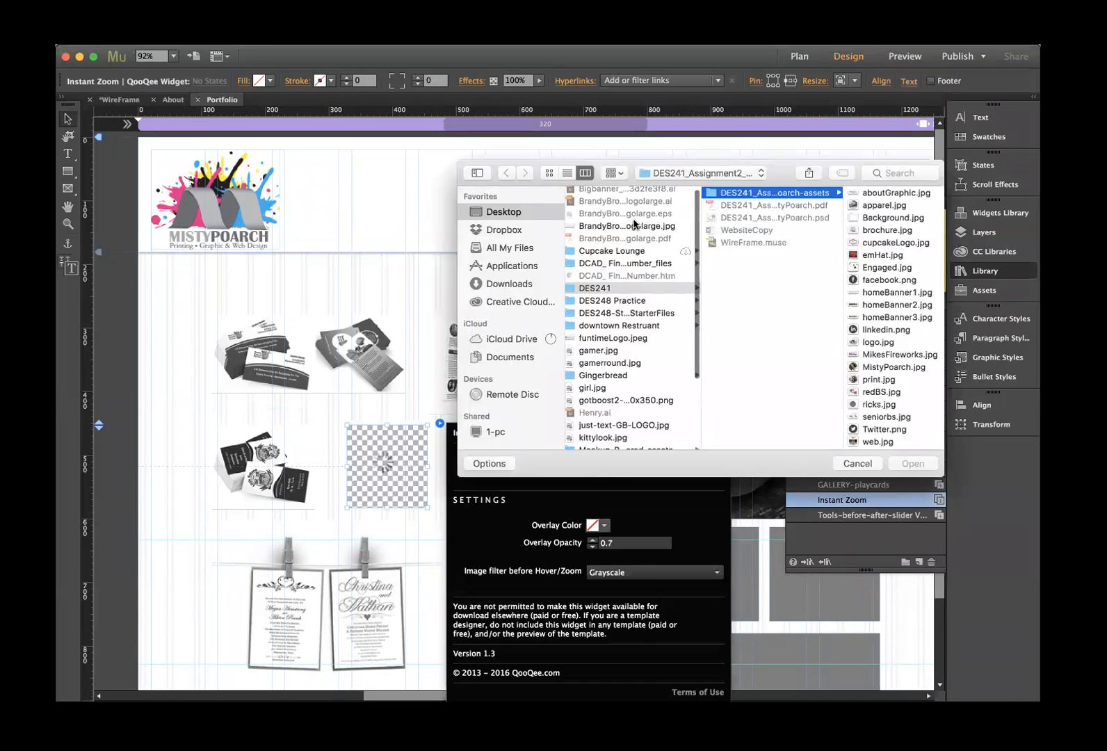
{"action": "left_click", "coordinate": [876, 354]}
{"action": "left_click", "coordinate": [912, 463]}
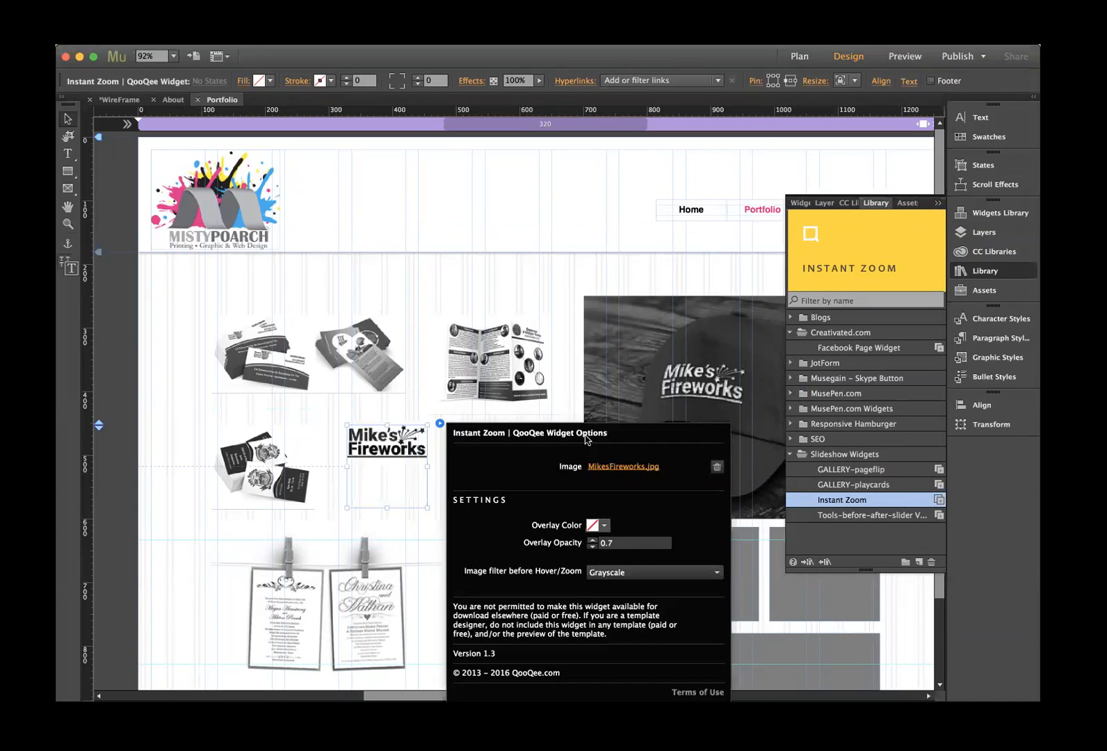
{"action": "left_click", "coordinate": [388, 440]}
- Widen the Mike's Fireworks widget and shift the invitations widget 12 px below it
{"action": "left_click_drag", "start_coordinate": [427, 465], "coordinate": [561, 467]}
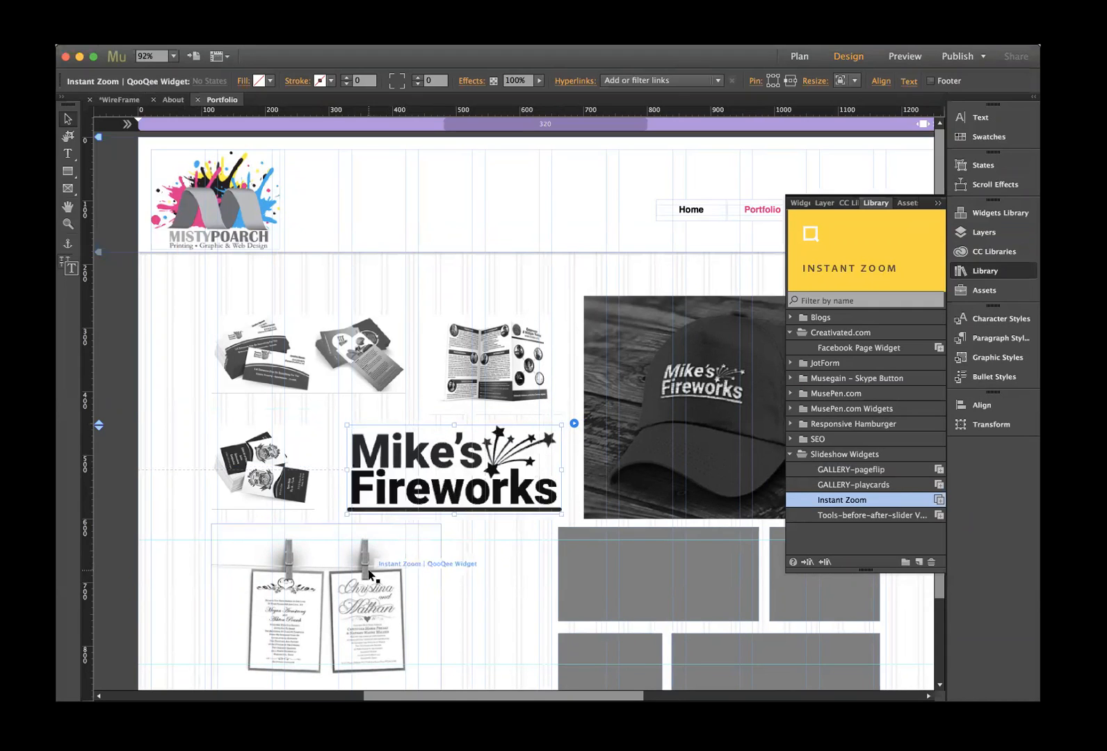
{"action": "scroll", "coordinate": [309, 462], "scroll_direction": "down", "scroll_amount": 3}
{"action": "scroll", "coordinate": [310, 465], "scroll_direction": "down", "scroll_amount": 2}
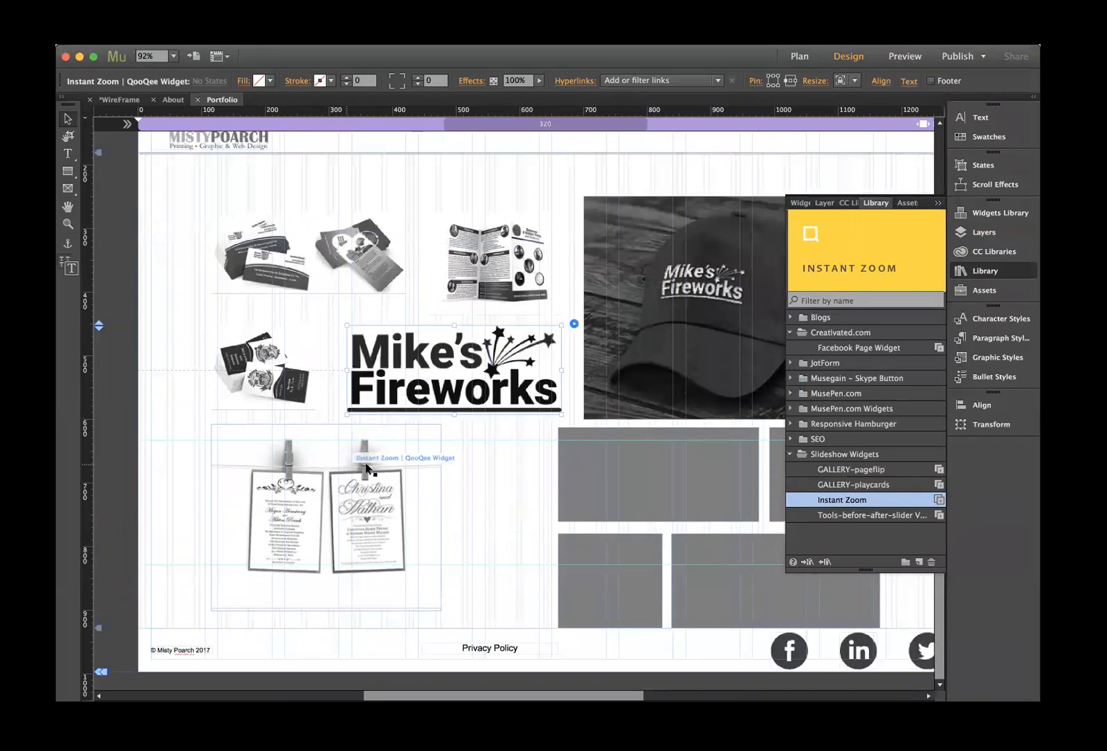
{"action": "left_click_drag", "start_coordinate": [328, 475], "coordinate": [359, 475]}
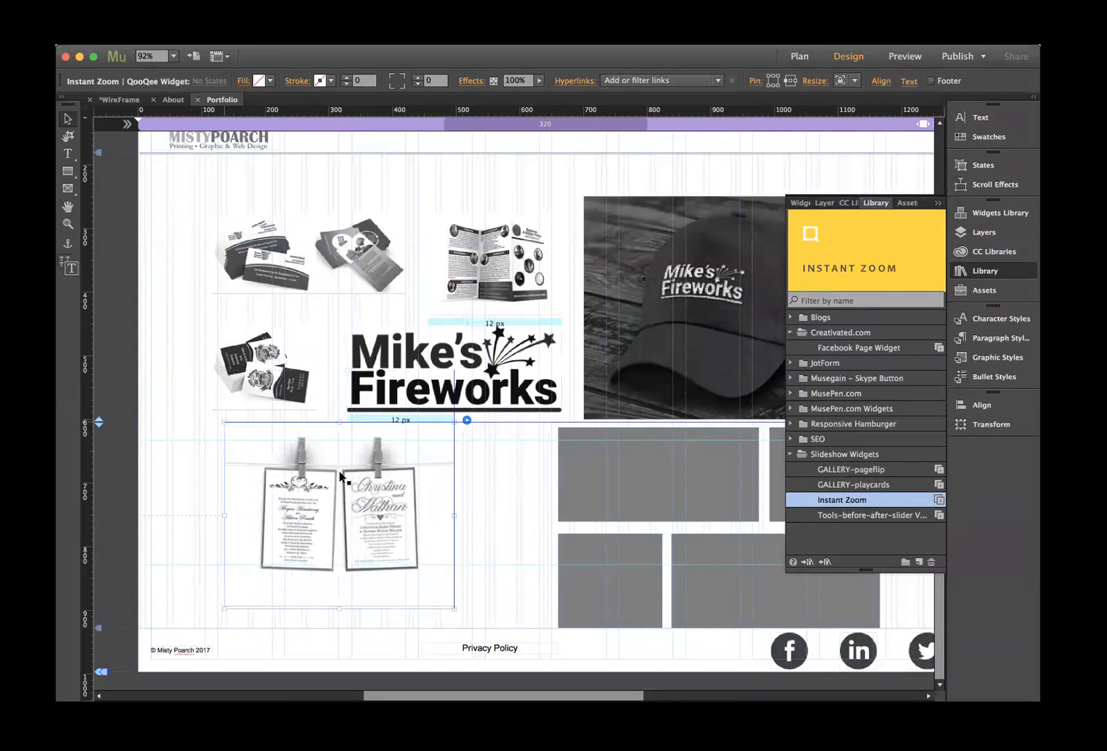
{"action": "left_click", "coordinate": [605, 462]}
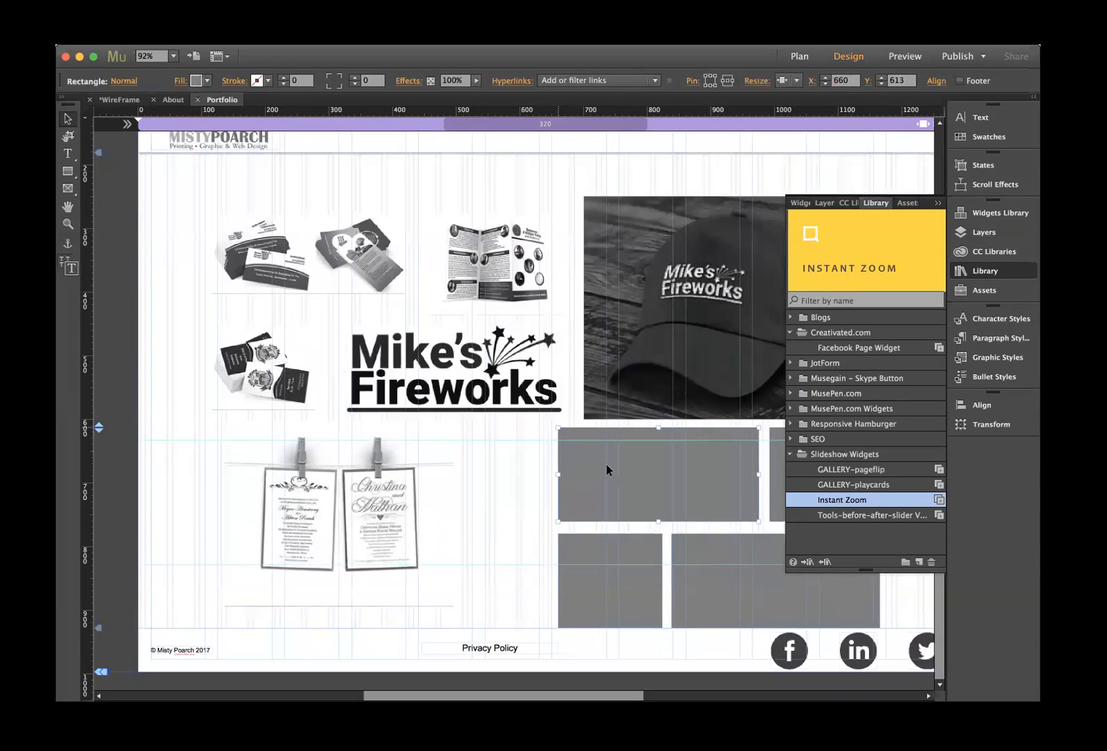
- Swap the top-left placeholder for an Instant Zoom widget with cupcakeLogo.jpg, widened to 420 px
{"action": "key", "text": "Delete"}
{"action": "left_click_drag", "start_coordinate": [833, 250], "coordinate": [489, 440]}
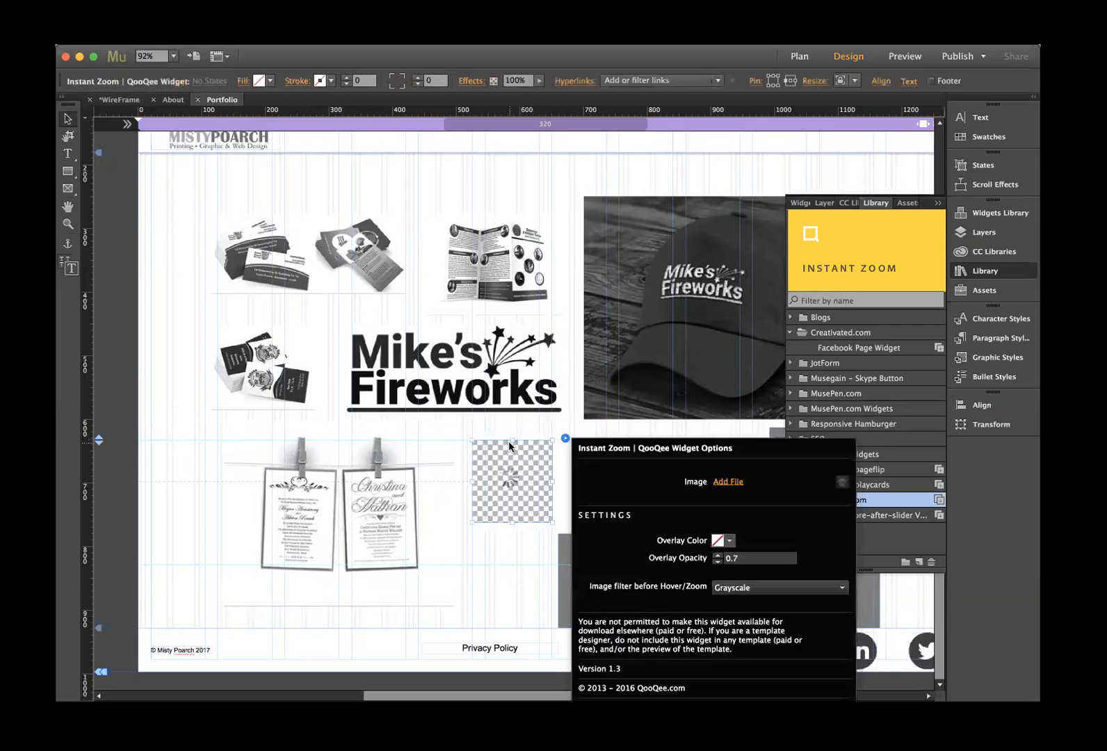
{"action": "left_click", "coordinate": [727, 482]}
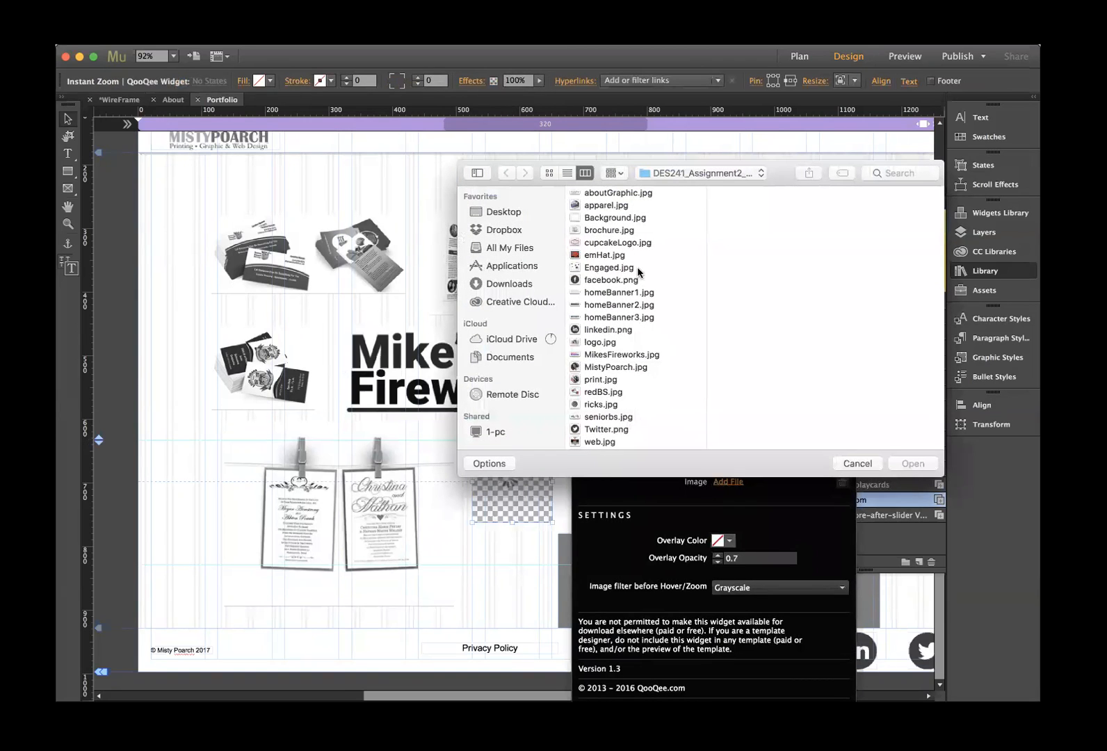
{"action": "left_click", "coordinate": [601, 242]}
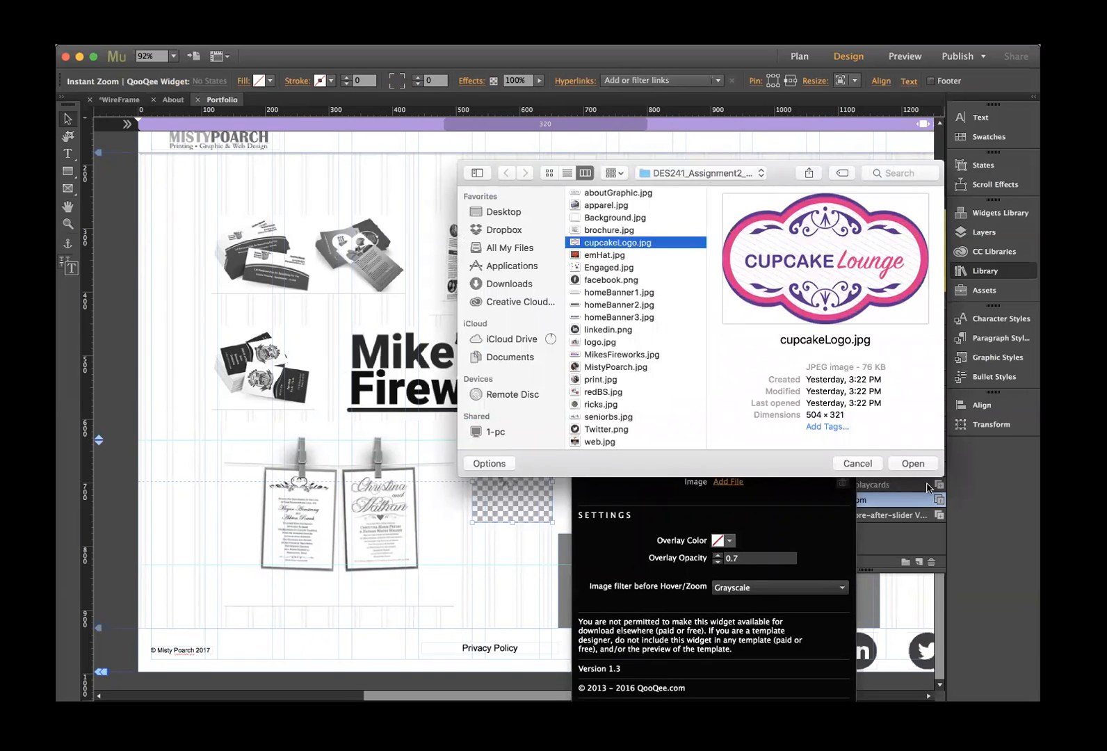
{"action": "left_click", "coordinate": [913, 464]}
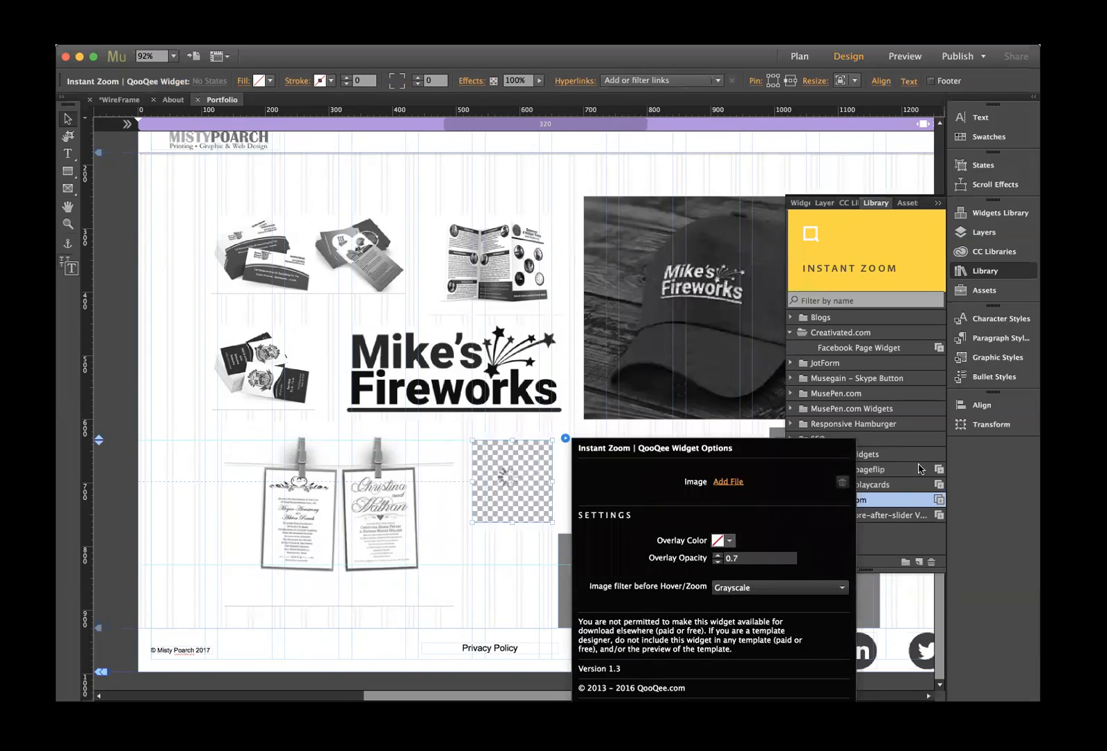
{"action": "left_click", "coordinate": [541, 493]}
{"action": "left_click_drag", "start_coordinate": [552, 481], "coordinate": [743, 486]}
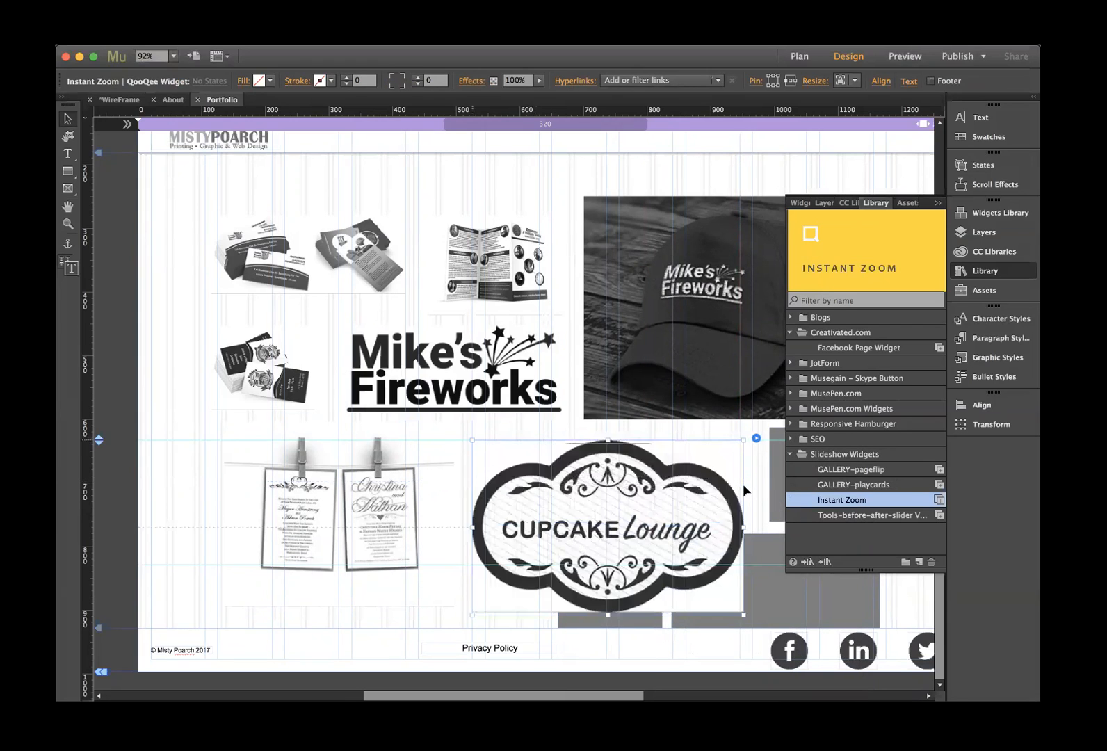
{"action": "scroll", "coordinate": [604, 518], "scroll_direction": "right", "scroll_amount": 5}
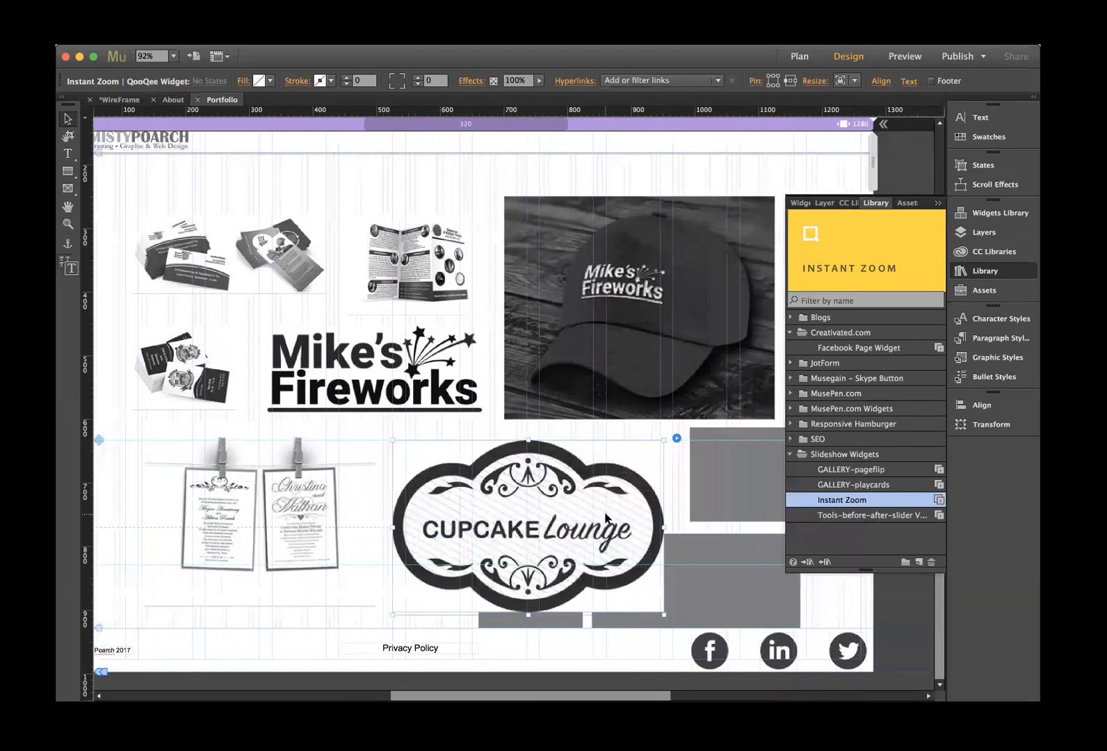
- Replace the grey placeholder with an Instant Zoom widget showing Engaged.jpg, then enlarge it
{"action": "left_click", "coordinate": [596, 487]}
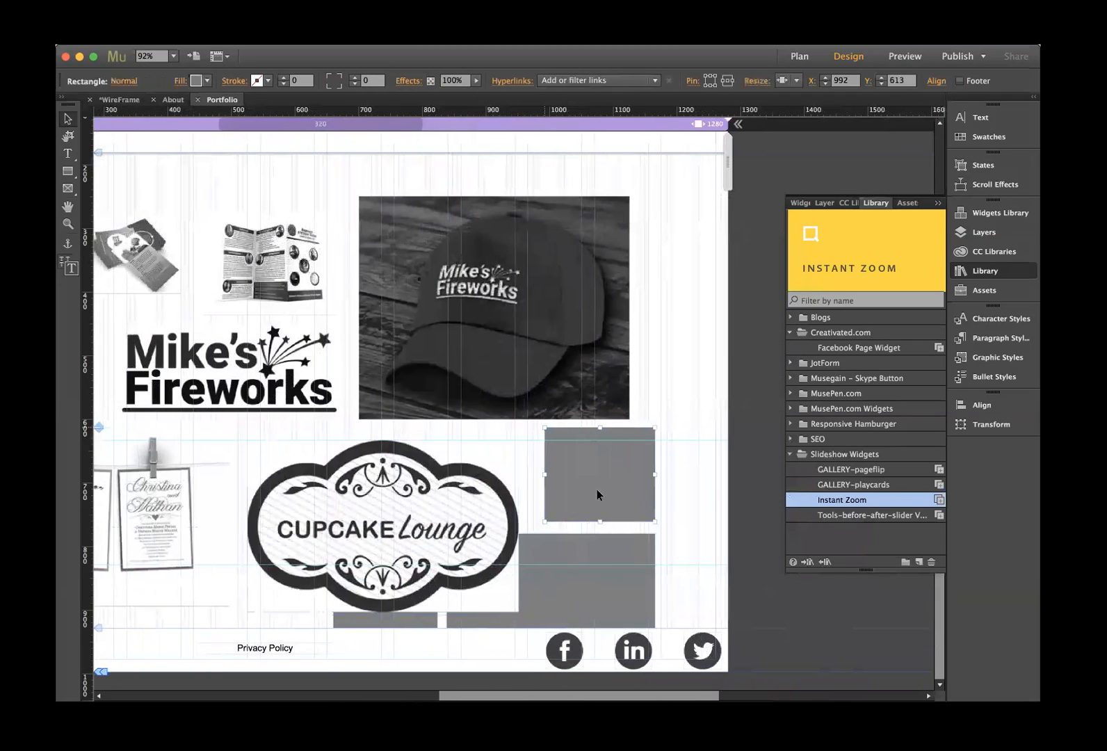
{"action": "key", "text": "Delete"}
{"action": "left_click_drag", "start_coordinate": [858, 248], "coordinate": [544, 452]}
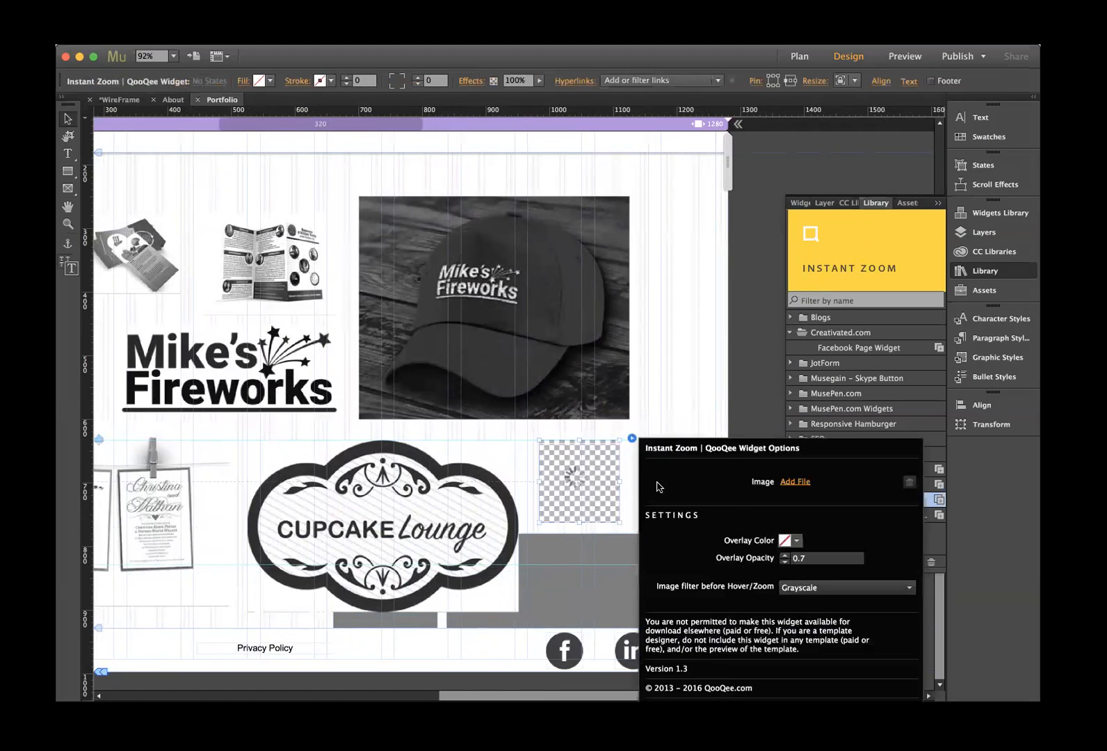
{"action": "left_click", "coordinate": [792, 482]}
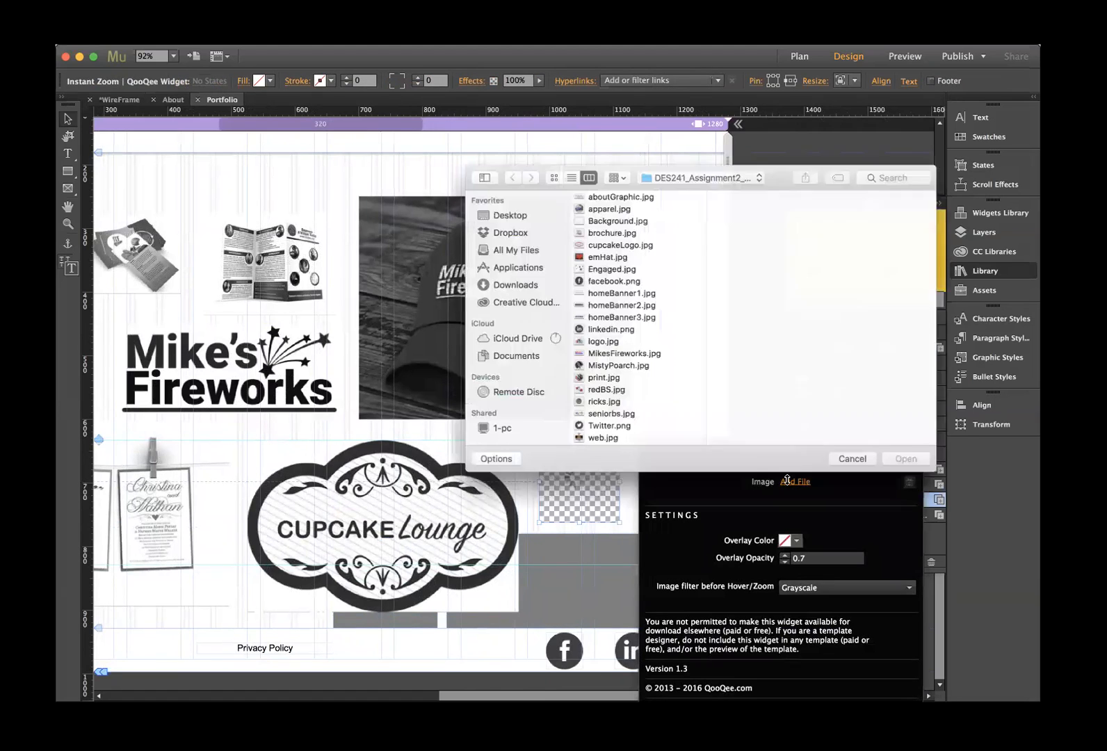
{"action": "left_click", "coordinate": [618, 269]}
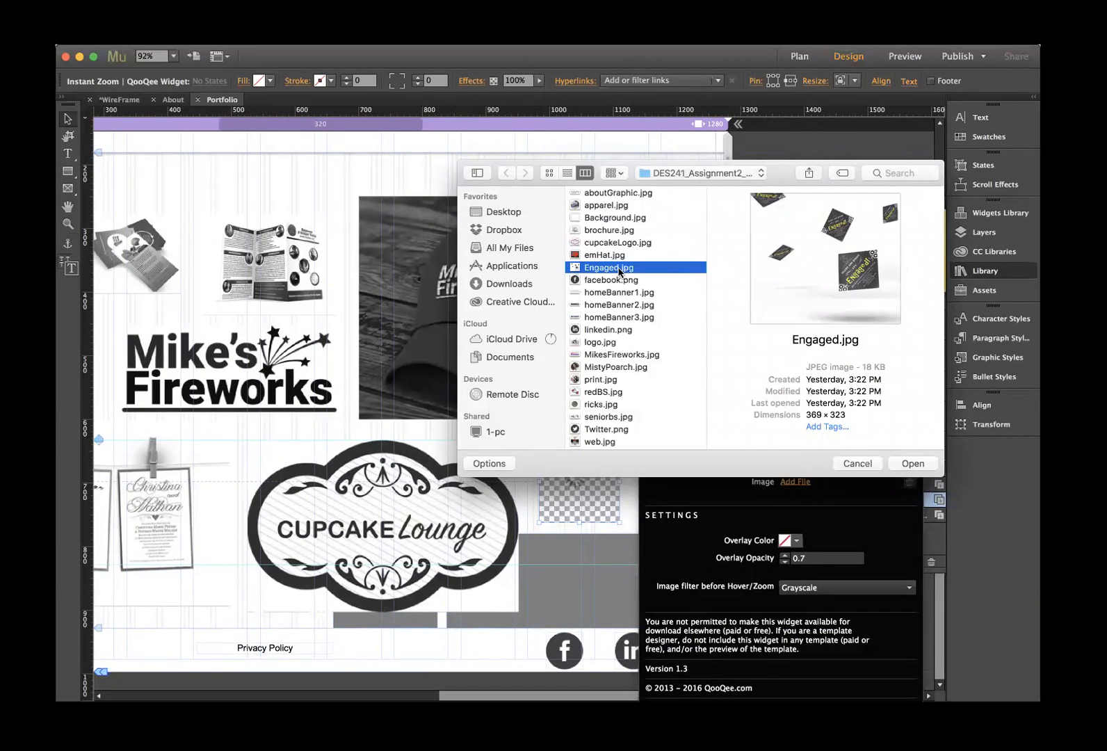
{"action": "left_click", "coordinate": [913, 463]}
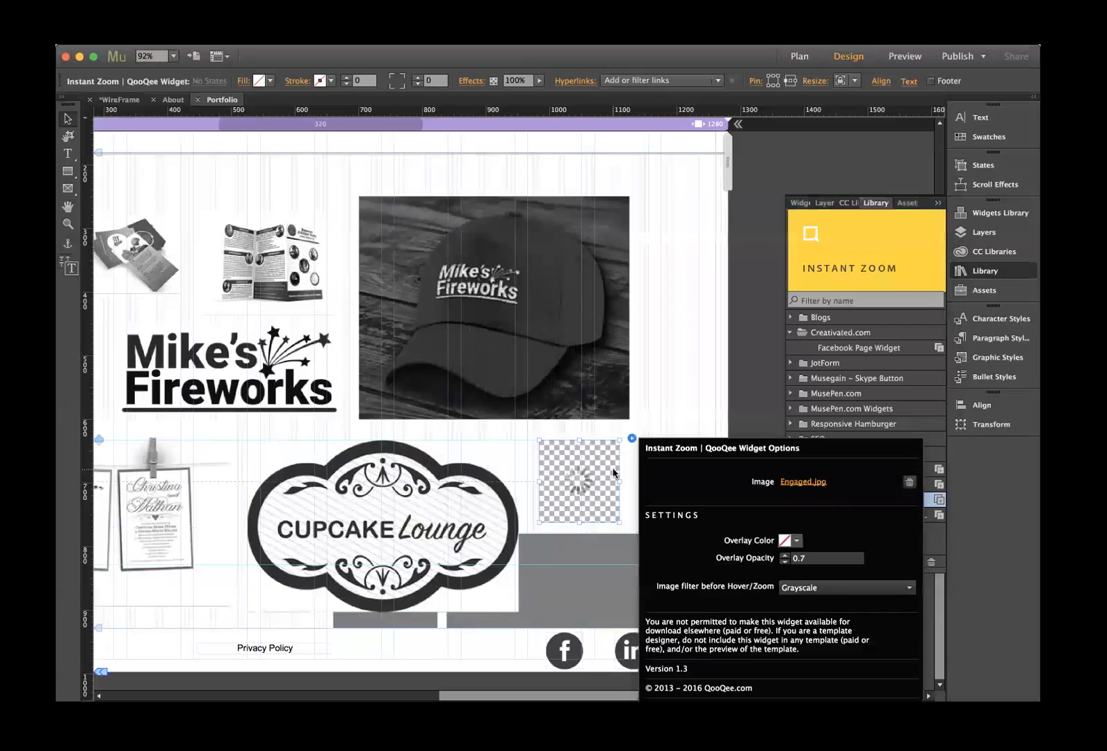
{"action": "left_click", "coordinate": [606, 473]}
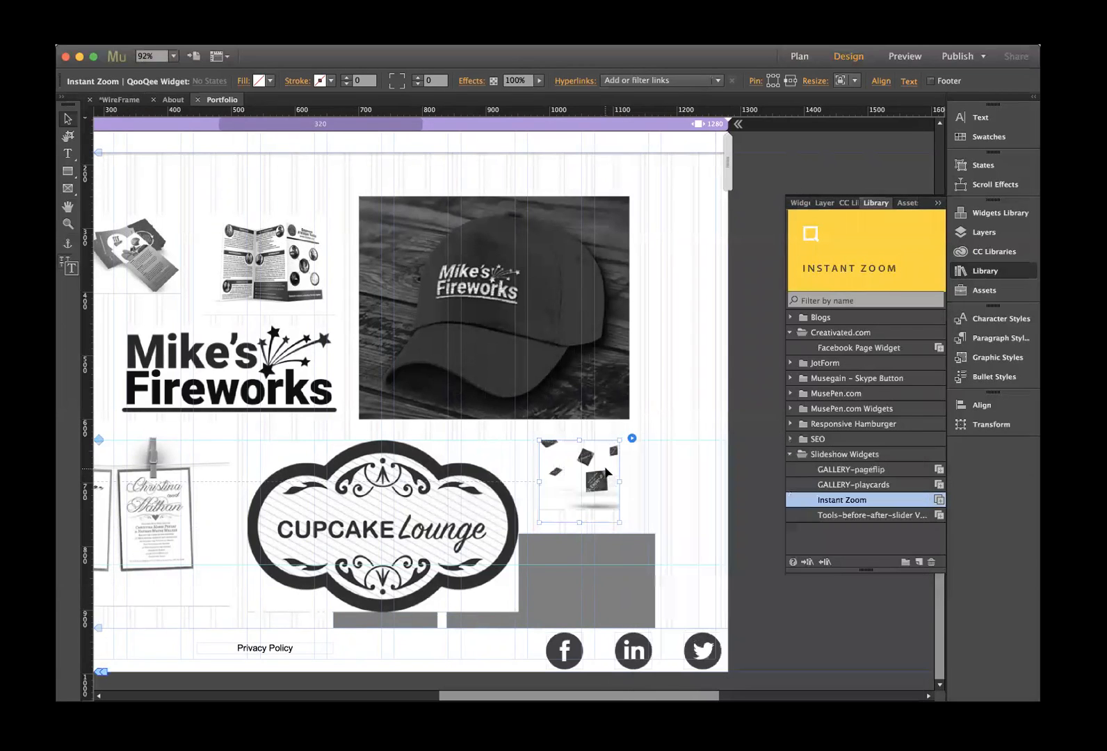
{"action": "left_click_drag", "start_coordinate": [636, 529], "coordinate": [671, 554]}
- Shrink the Cupcake Lounge logo, move it 12 px below Fireworks, and delete the rectangle beneath
{"action": "left_click", "coordinate": [395, 508]}
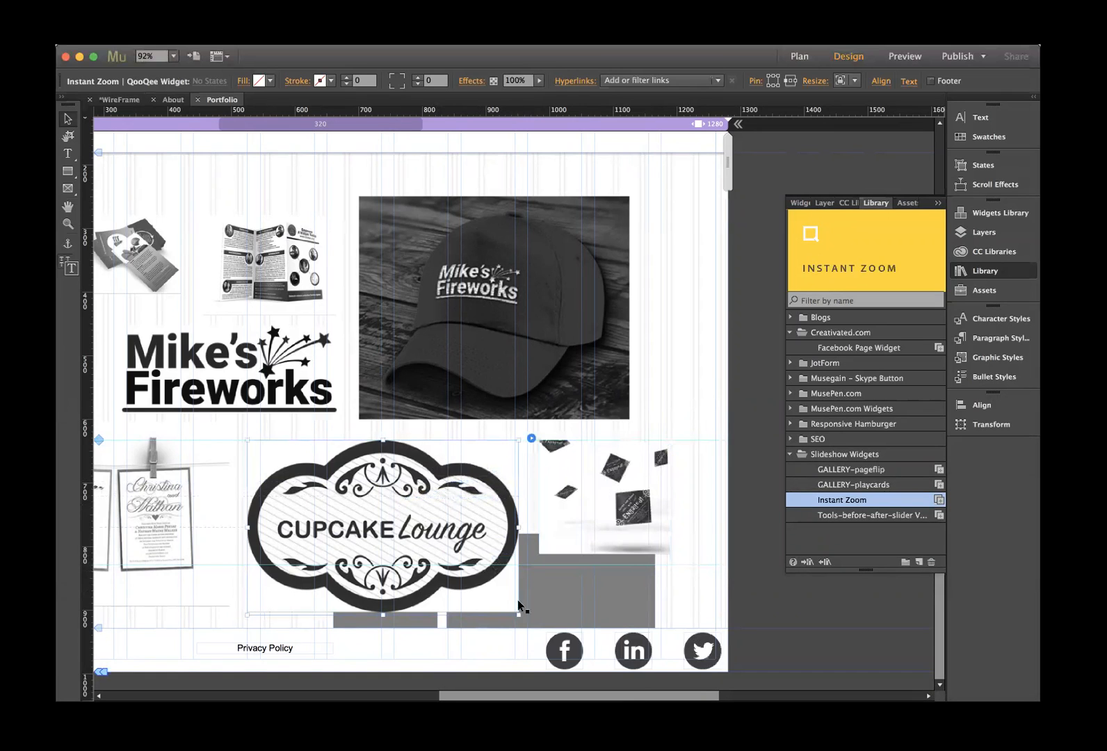
{"action": "left_click_drag", "start_coordinate": [517, 613], "coordinate": [471, 557]}
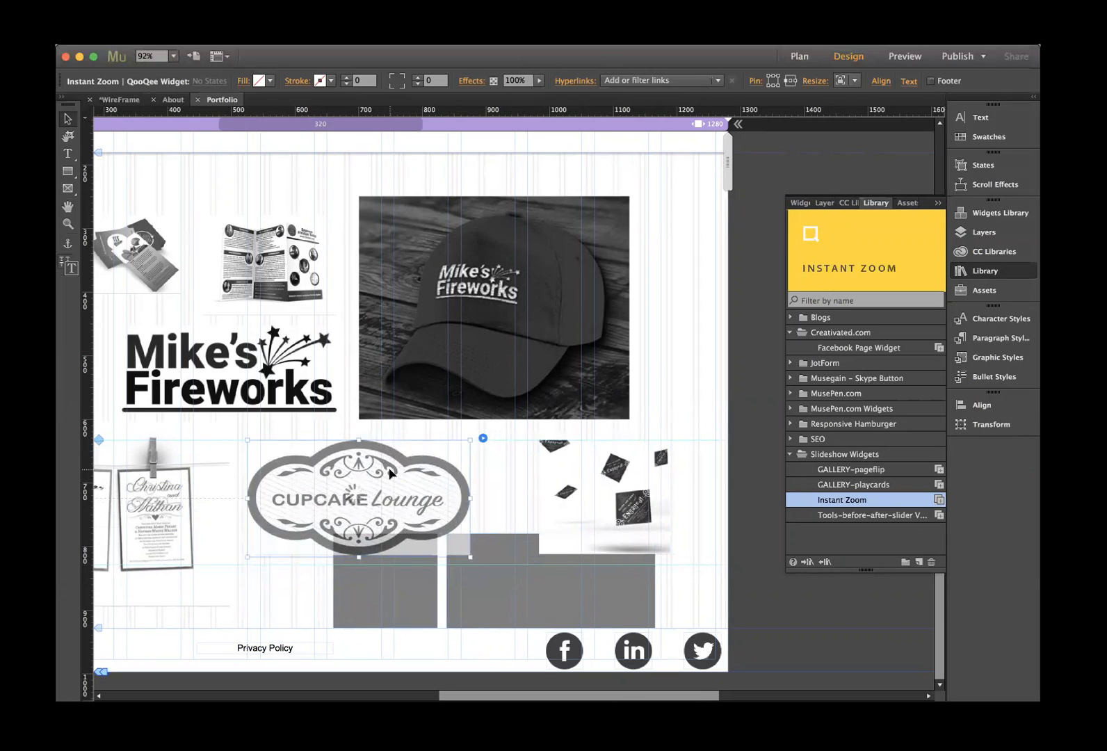
{"action": "left_click_drag", "start_coordinate": [391, 477], "coordinate": [411, 444]}
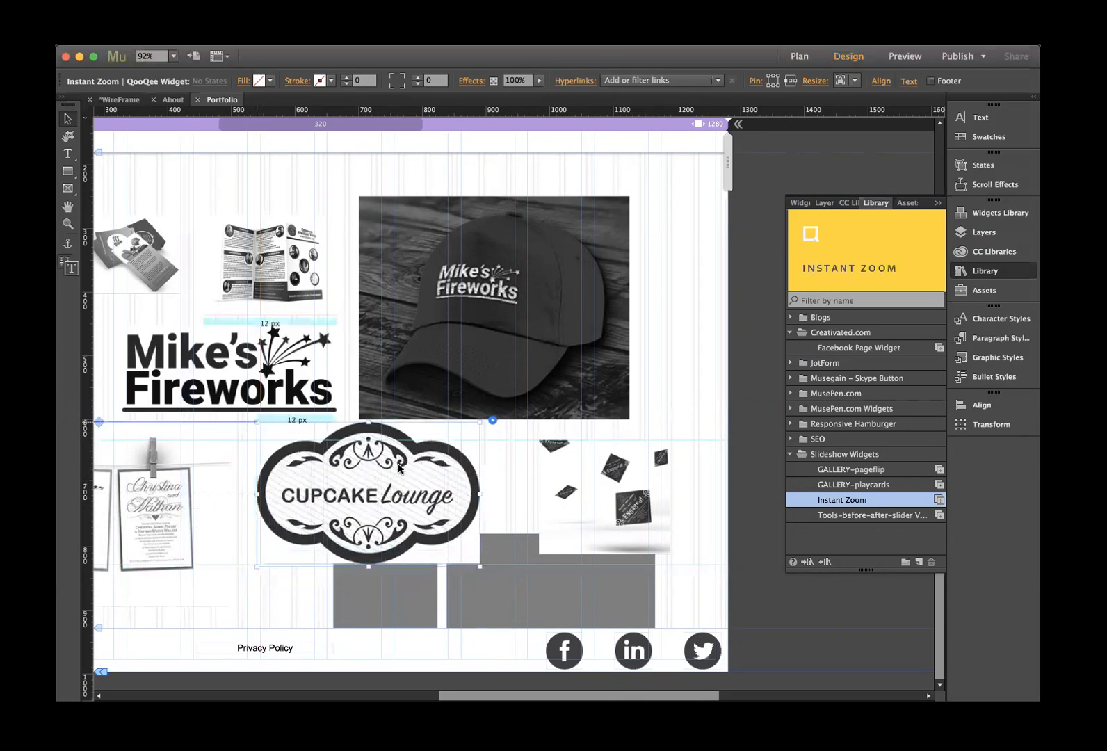
{"action": "left_click", "coordinate": [366, 601]}
{"action": "key", "text": "Delete"}
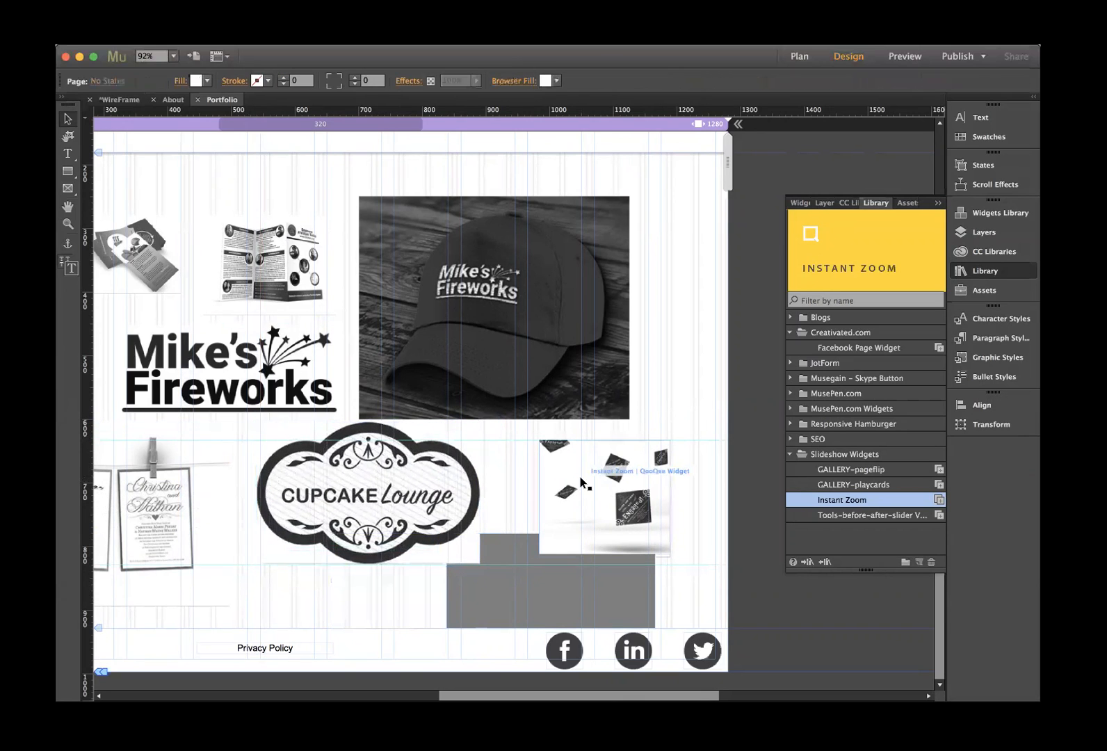
- Add an Instant Zoom widget with ricks.jpg below the Cupcake Lounge logo, widened to 201 px
{"action": "left_click_drag", "start_coordinate": [840, 257], "coordinate": [278, 577]}
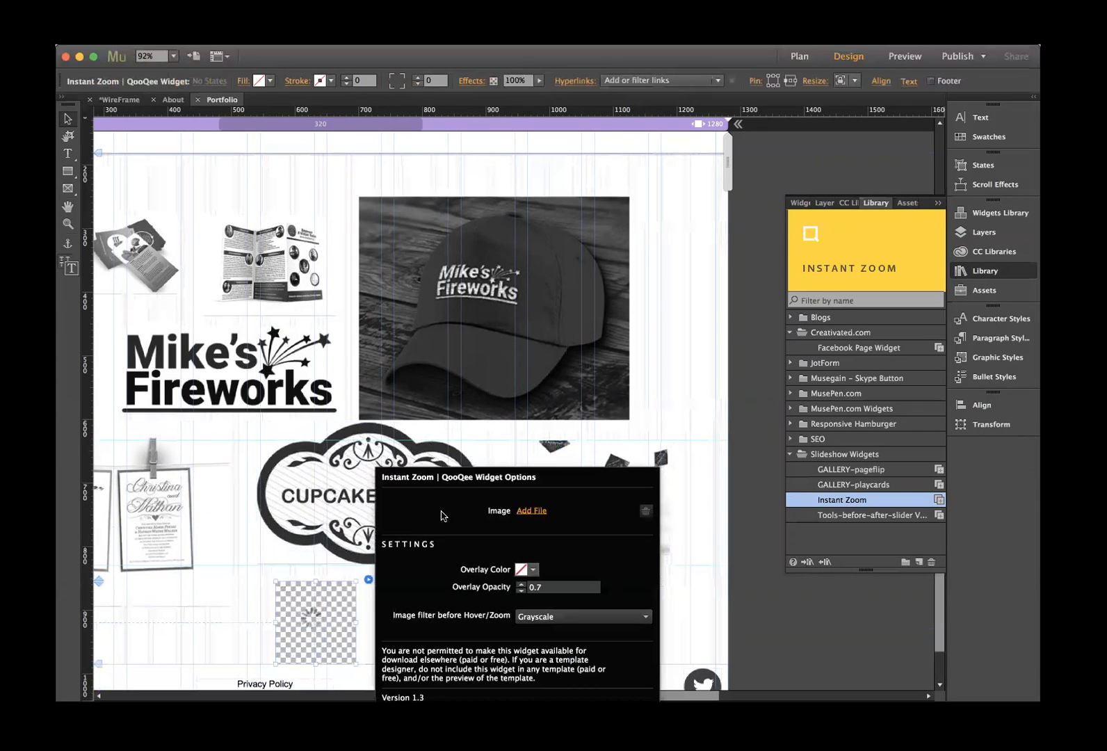
{"action": "left_click", "coordinate": [528, 515]}
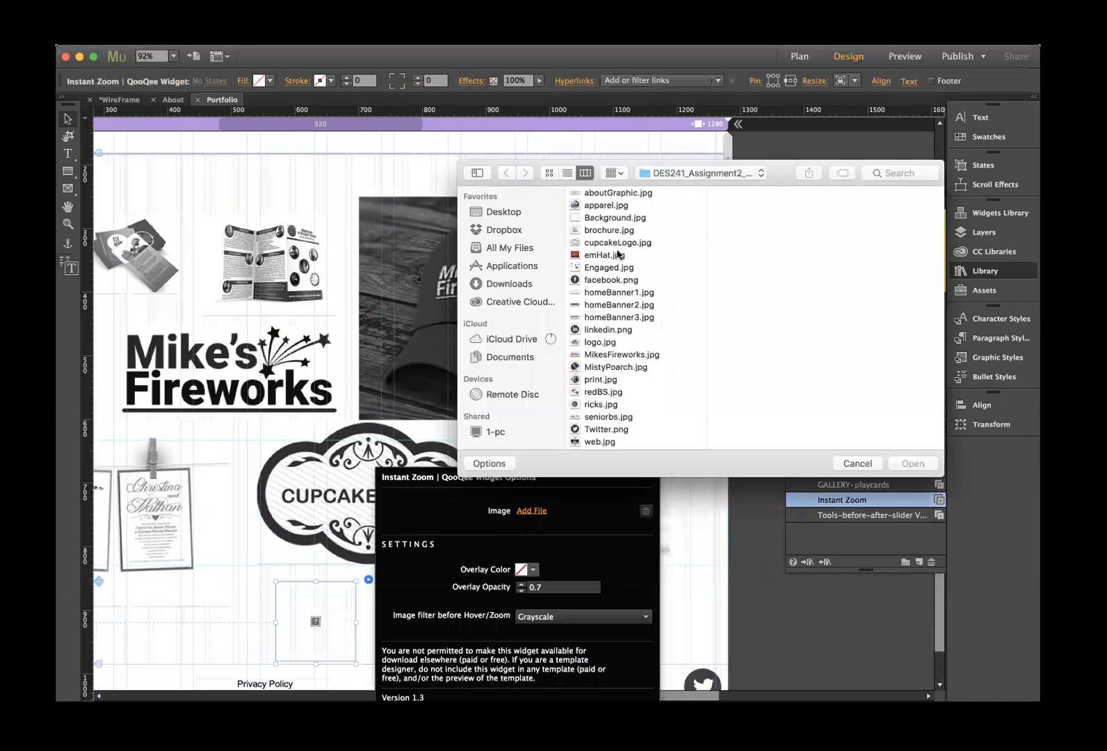
{"action": "scroll", "coordinate": [603, 354], "scroll_direction": "up", "scroll_amount": 1}
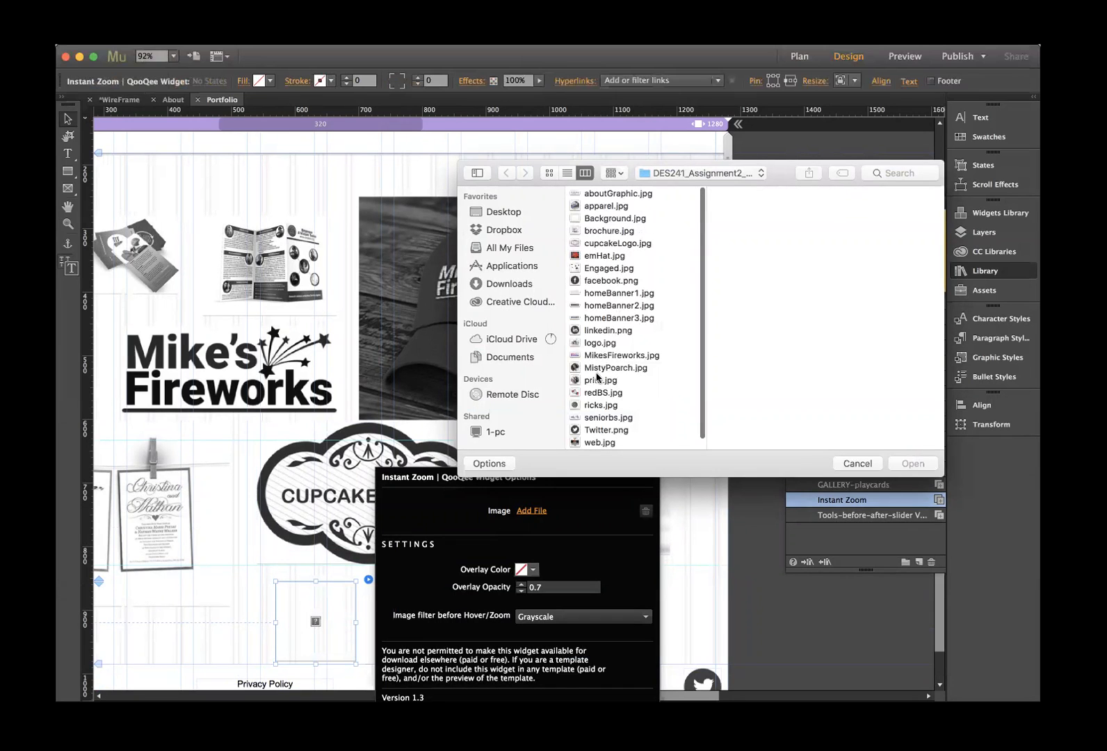
{"action": "left_click", "coordinate": [589, 406]}
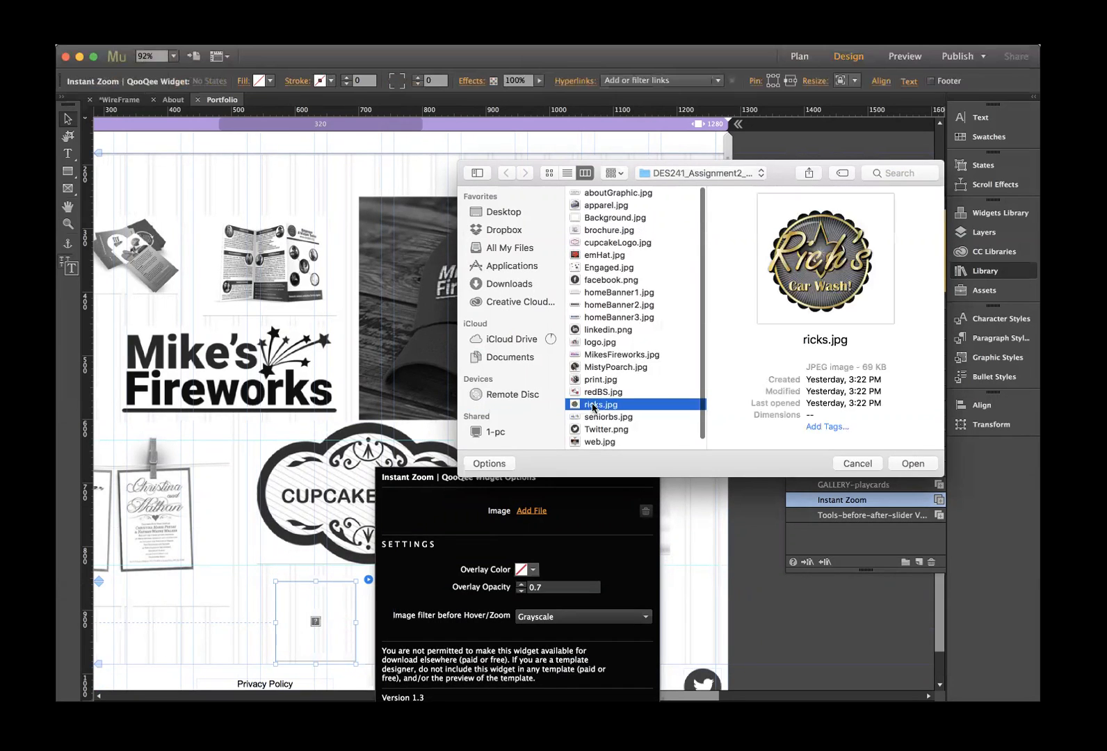
{"action": "left_click", "coordinate": [903, 464]}
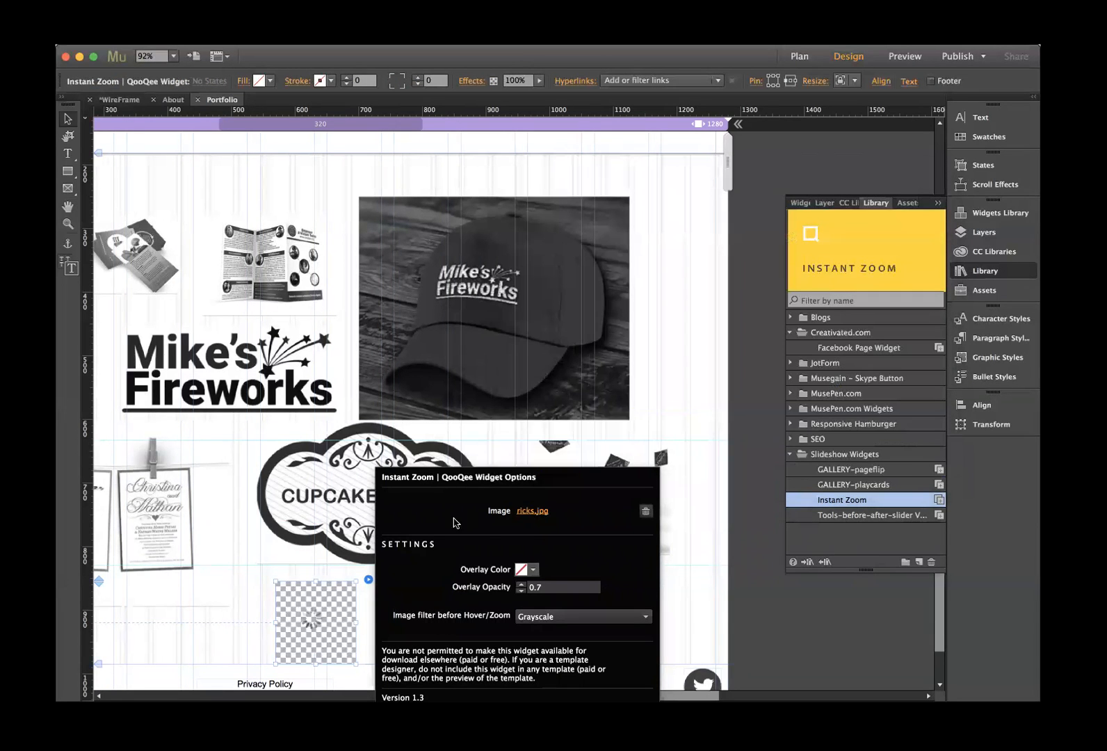
{"action": "left_click", "coordinate": [316, 595]}
{"action": "scroll", "coordinate": [366, 657], "scroll_direction": "up", "scroll_amount": 1}
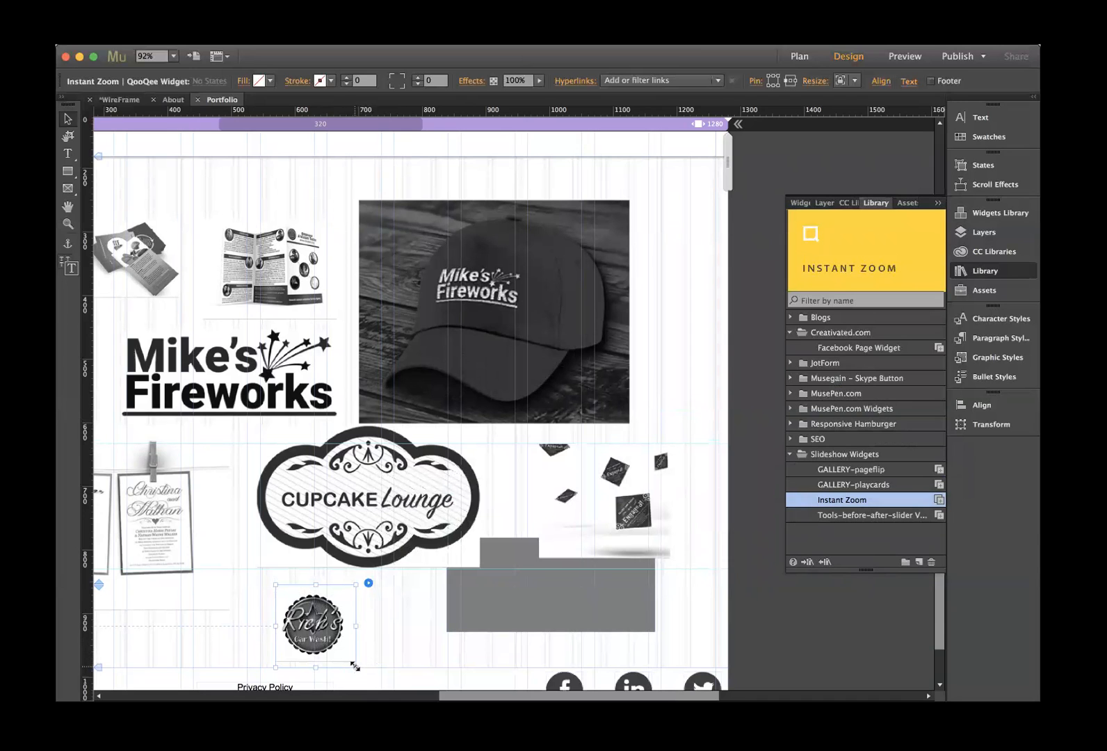
{"action": "left_click_drag", "start_coordinate": [355, 667], "coordinate": [404, 682]}
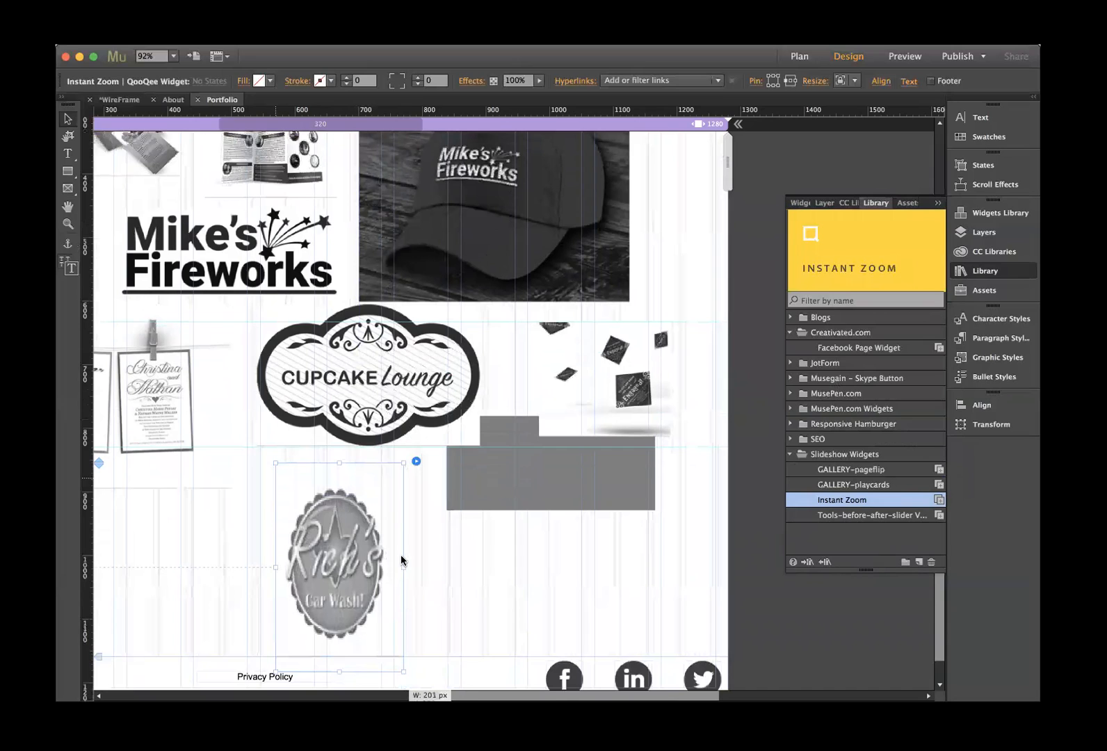
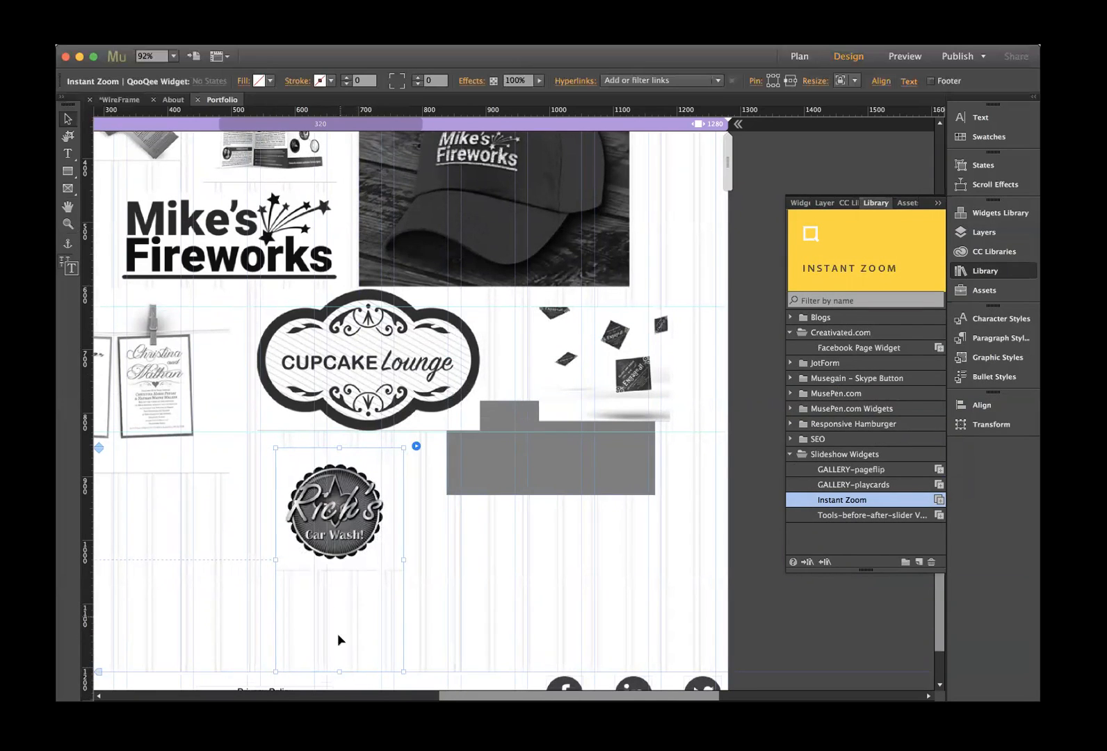
- Shorten the Rick's Car Wash widget's frame so the footer moves up
{"action": "left_click_drag", "start_coordinate": [339, 671], "coordinate": [355, 551]}
{"action": "left_click", "coordinate": [511, 466]}
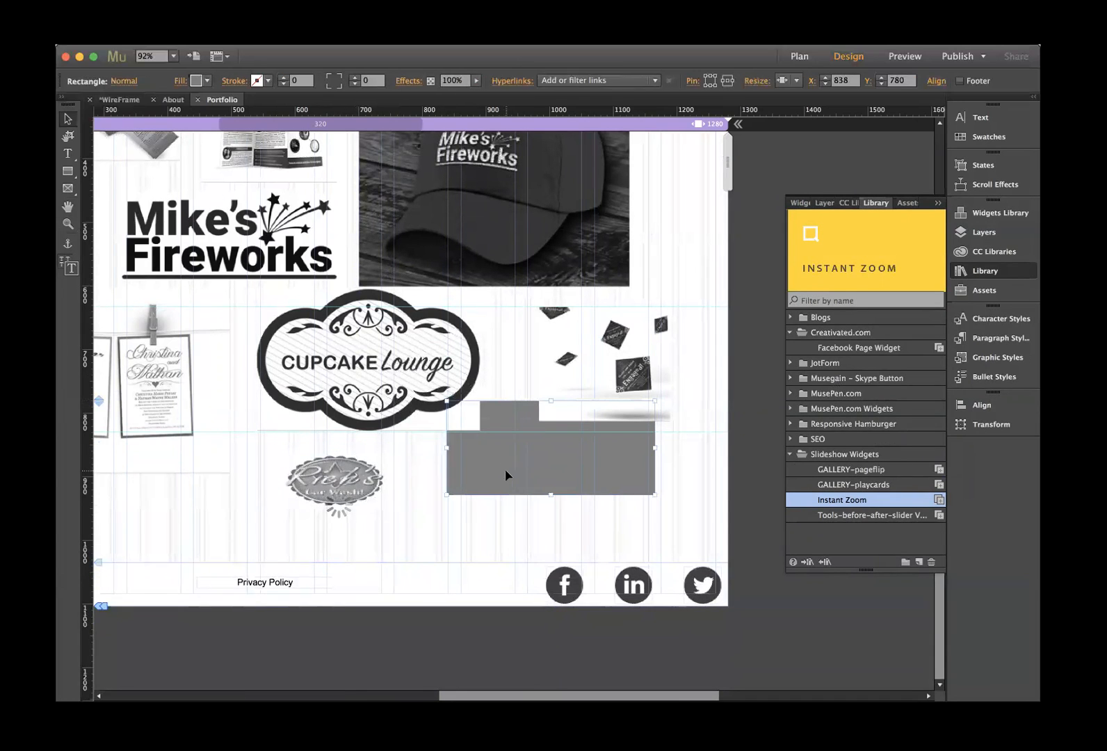
{"action": "left_click", "coordinate": [505, 475]}
- Add a new Instant Zoom widget and preview image files for it, cancelling without choosing one
{"action": "left_click_drag", "start_coordinate": [850, 281], "coordinate": [499, 464]}
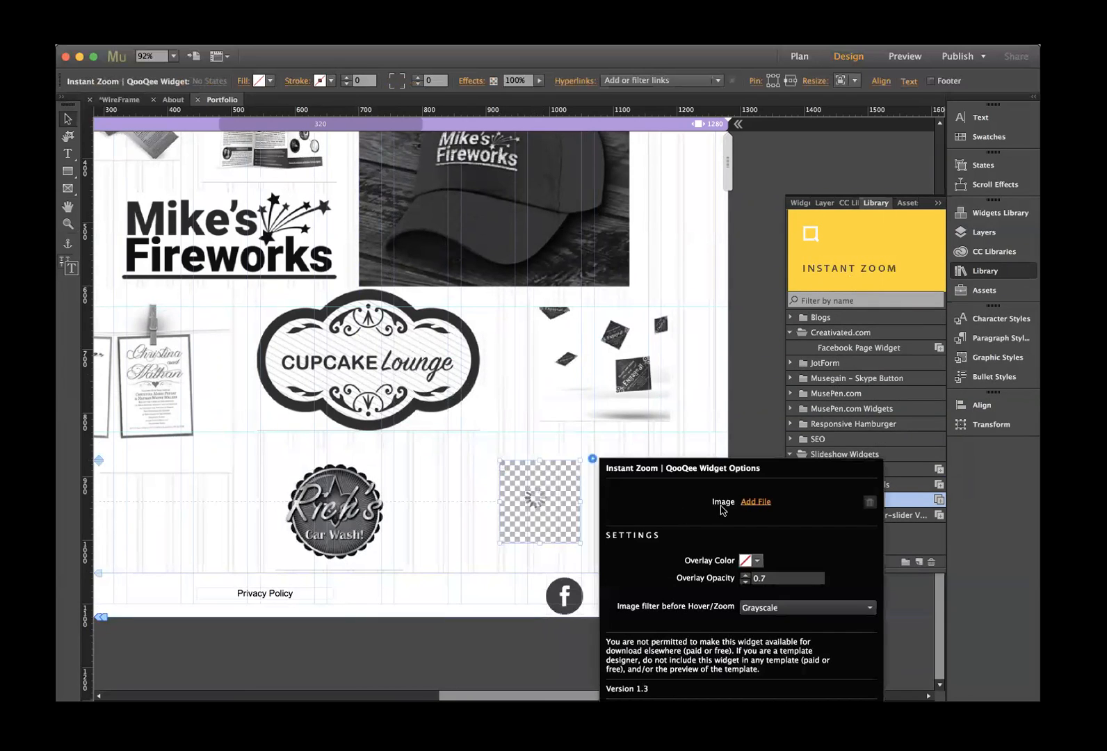
{"action": "left_click", "coordinate": [745, 503]}
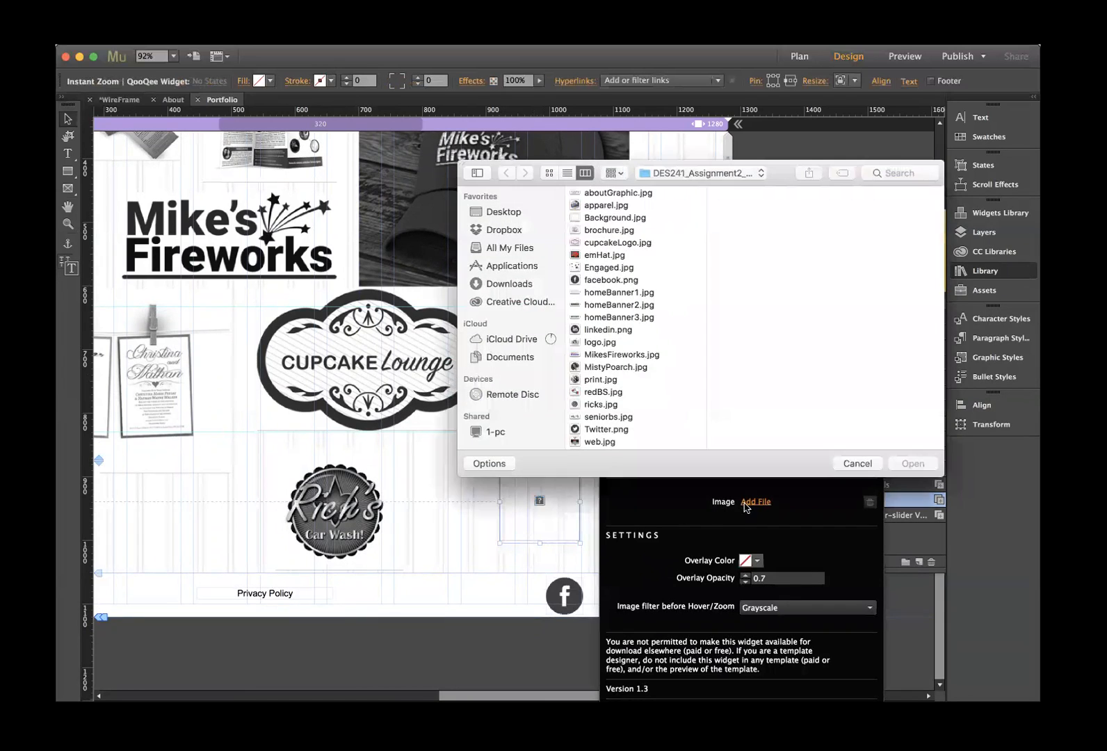
{"action": "scroll", "coordinate": [602, 389], "scroll_direction": "down", "scroll_amount": 1}
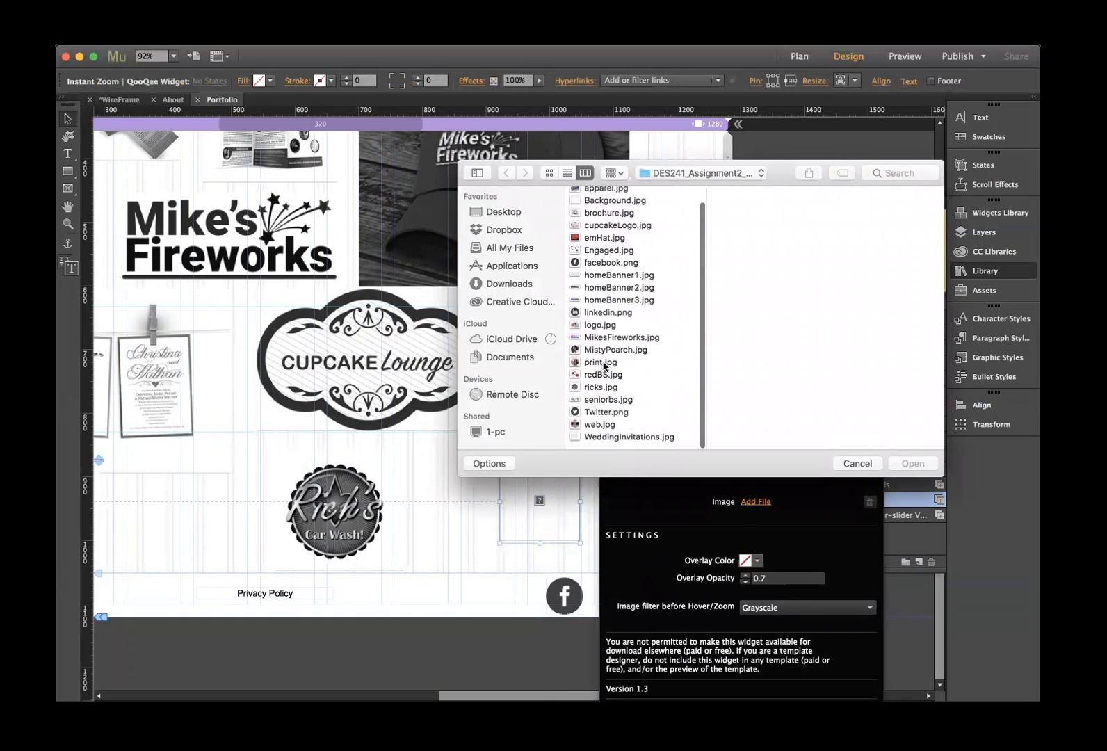
{"action": "left_click", "coordinate": [601, 432]}
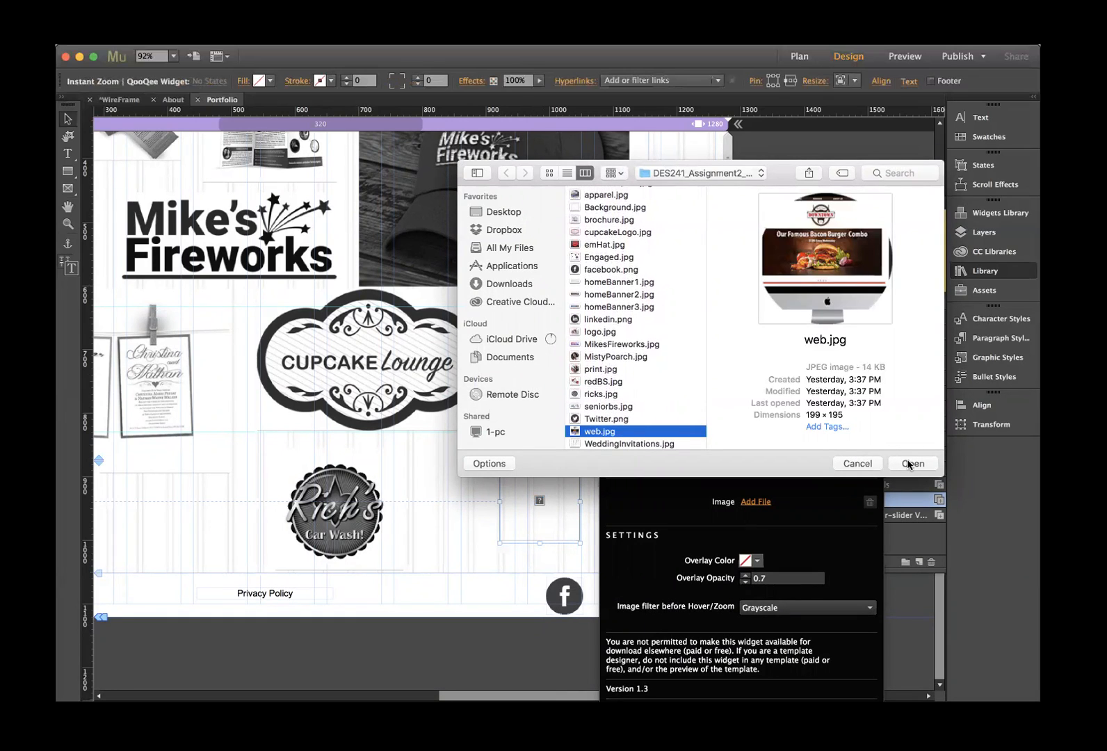
{"action": "left_click", "coordinate": [601, 408]}
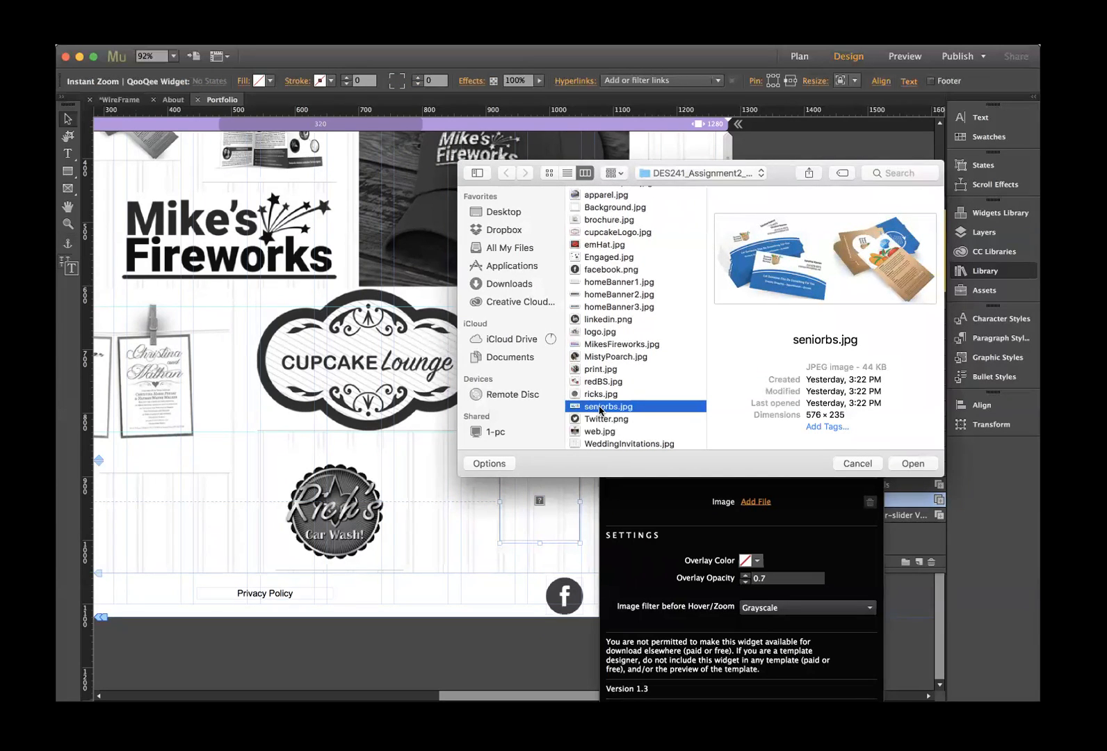
{"action": "left_click", "coordinate": [593, 383]}
{"action": "left_click", "coordinate": [596, 369]}
{"action": "left_click", "coordinate": [596, 356]}
{"action": "left_click", "coordinate": [595, 344]}
{"action": "left_click", "coordinate": [594, 332]}
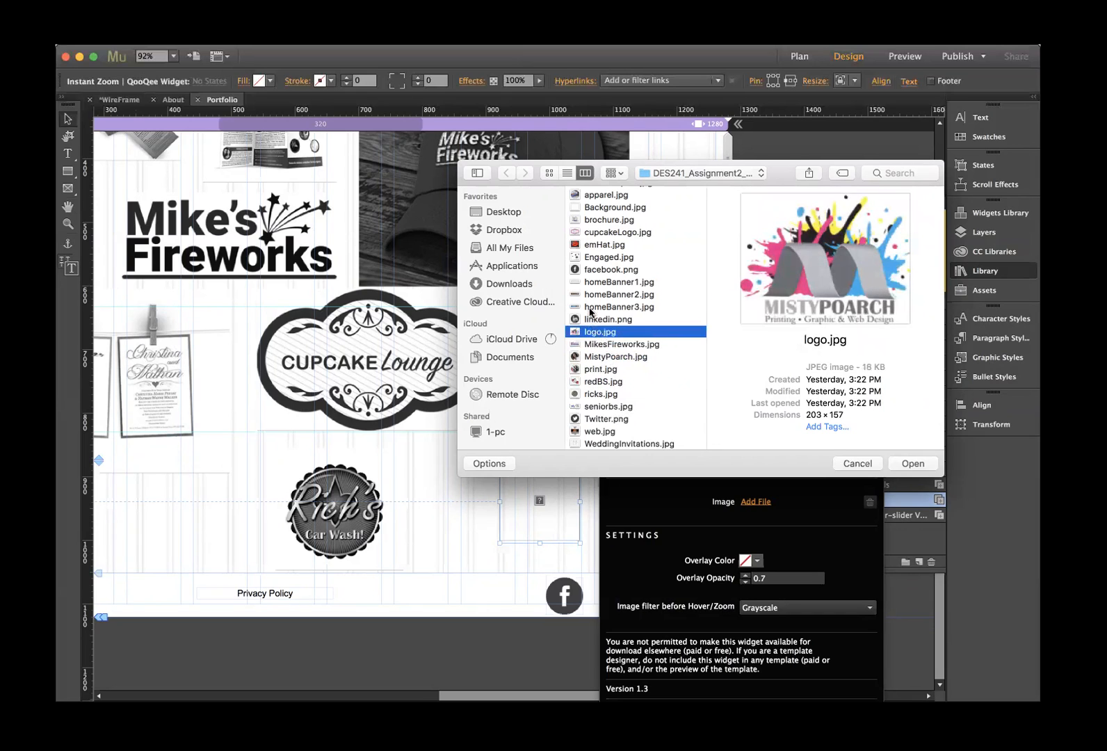
{"action": "left_click", "coordinate": [591, 307]}
{"action": "left_click", "coordinate": [589, 294]}
{"action": "left_click", "coordinate": [589, 282]}
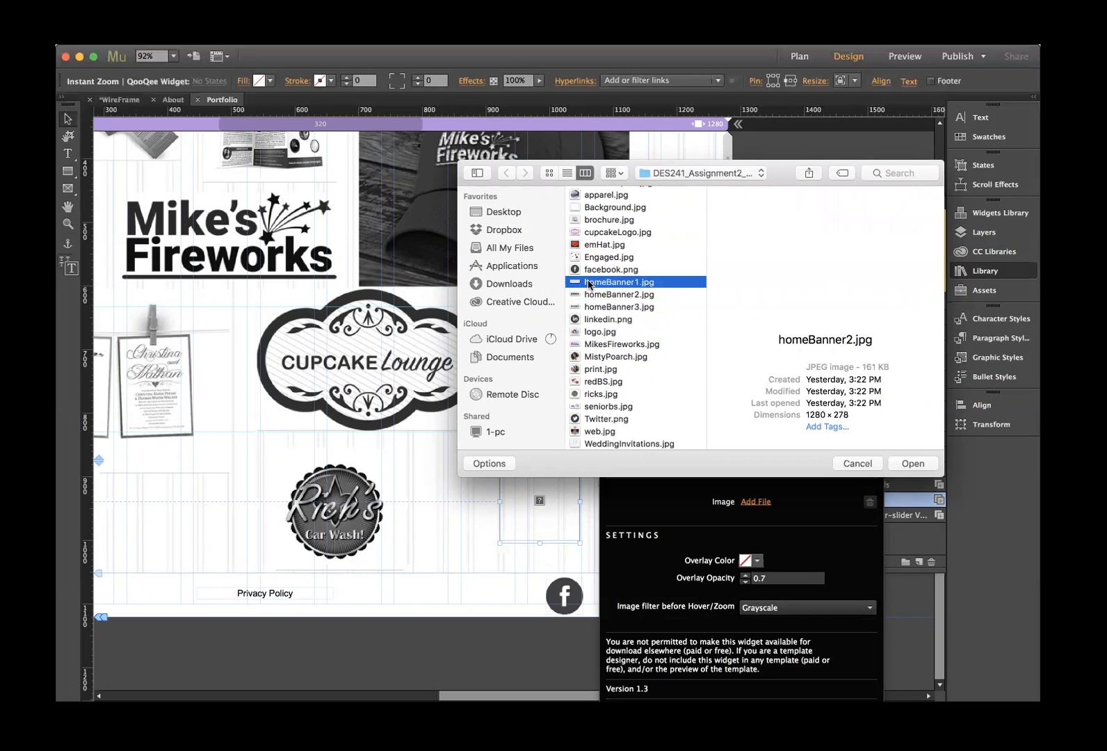
{"action": "left_click", "coordinate": [589, 271]}
{"action": "key", "text": "Up"}
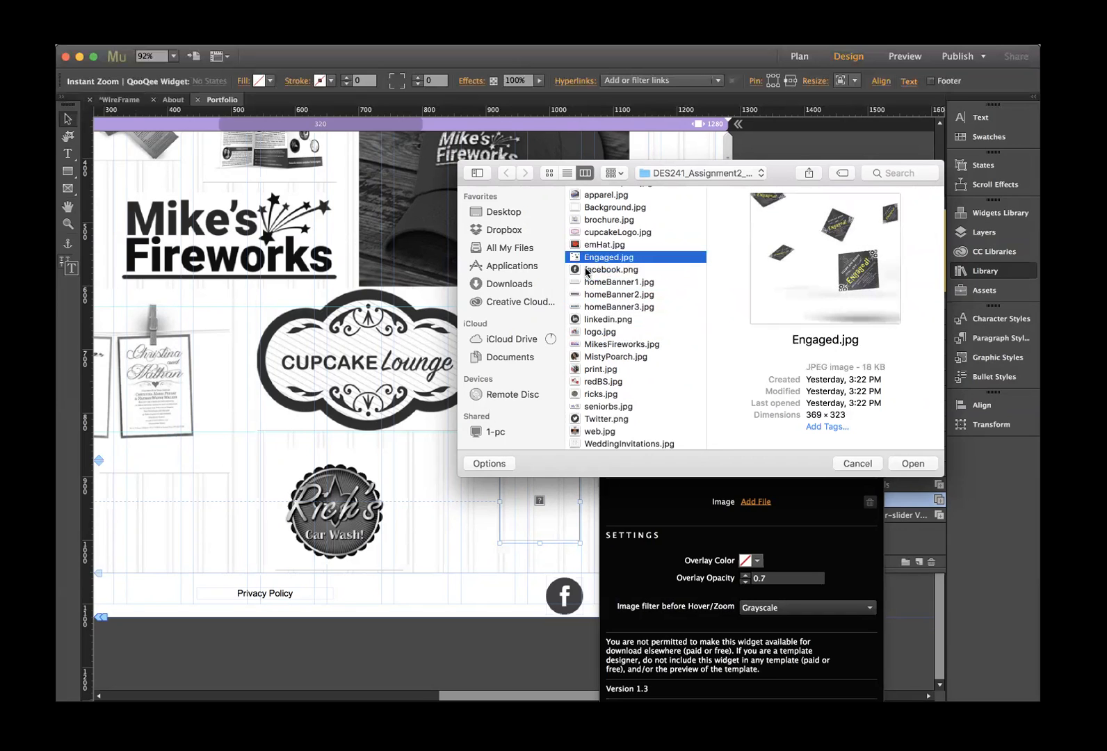
{"action": "left_click", "coordinate": [593, 245]}
{"action": "left_click", "coordinate": [591, 232]}
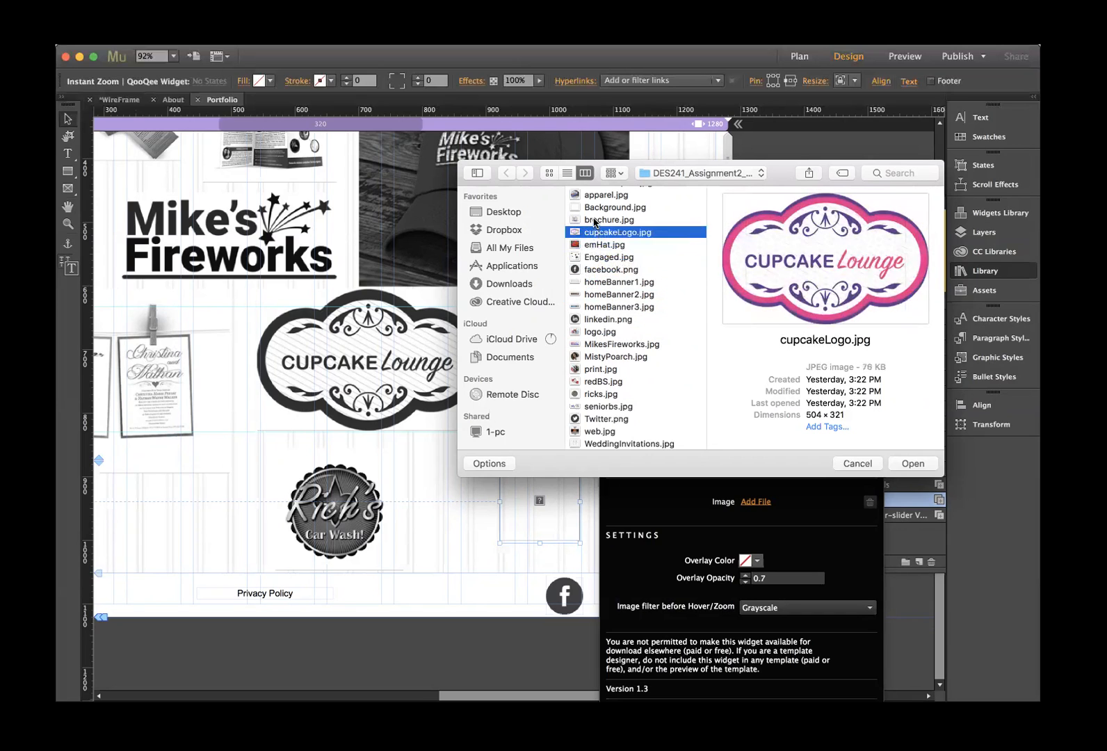
{"action": "left_click", "coordinate": [593, 220]}
{"action": "left_click", "coordinate": [595, 207]}
{"action": "left_click", "coordinate": [593, 196]}
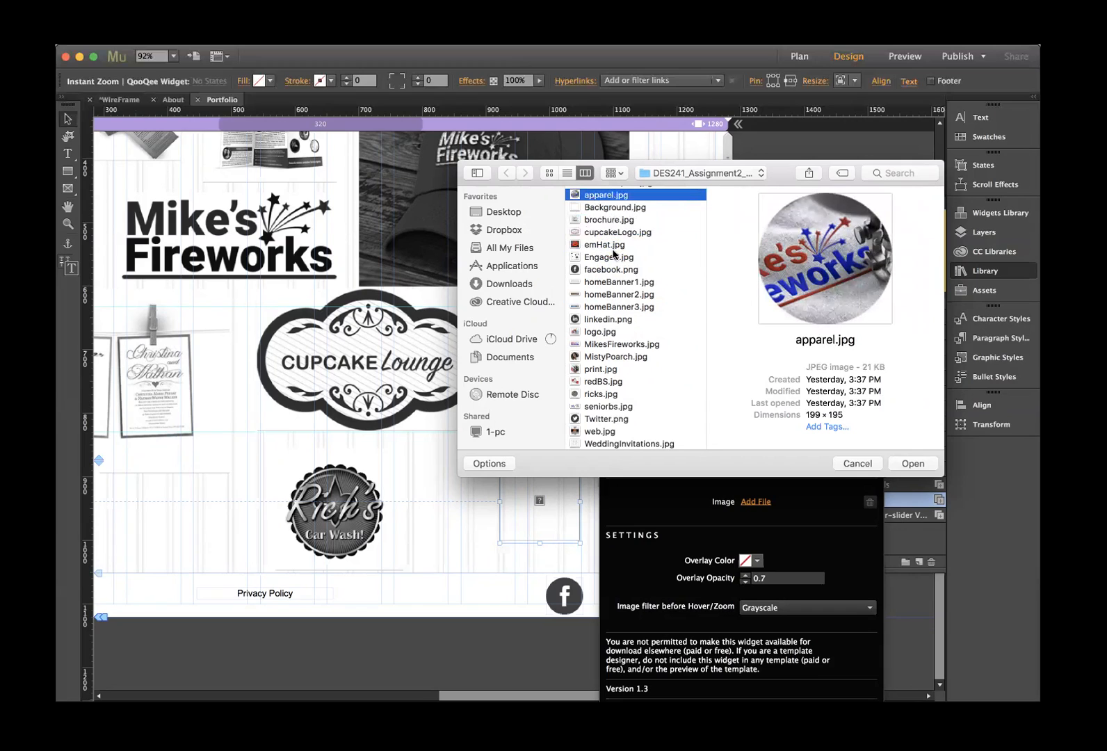
{"action": "left_click", "coordinate": [846, 467]}
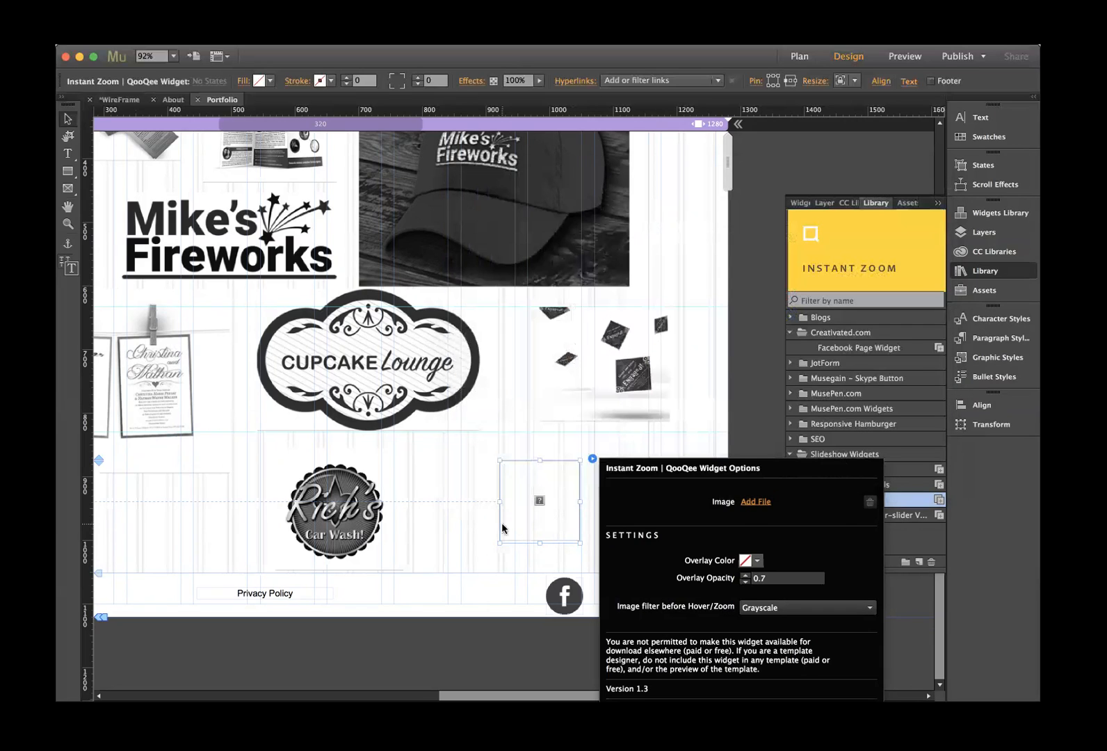
- Delete the new empty Instant Zoom widget from the Portfolio page
{"action": "left_click", "coordinate": [456, 567]}
{"action": "left_click", "coordinate": [515, 528]}
{"action": "key", "text": "Delete"}
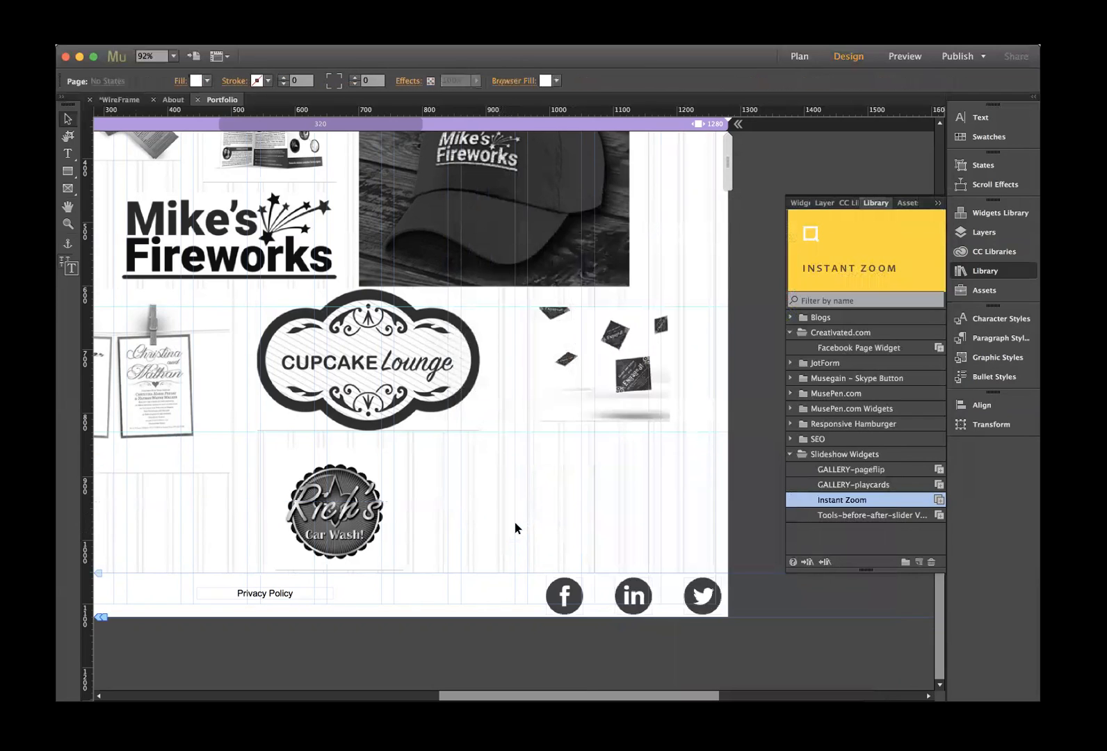
- Fit the whole page in the window and hide the Library panel
{"action": "left_click", "coordinate": [265, 37]}
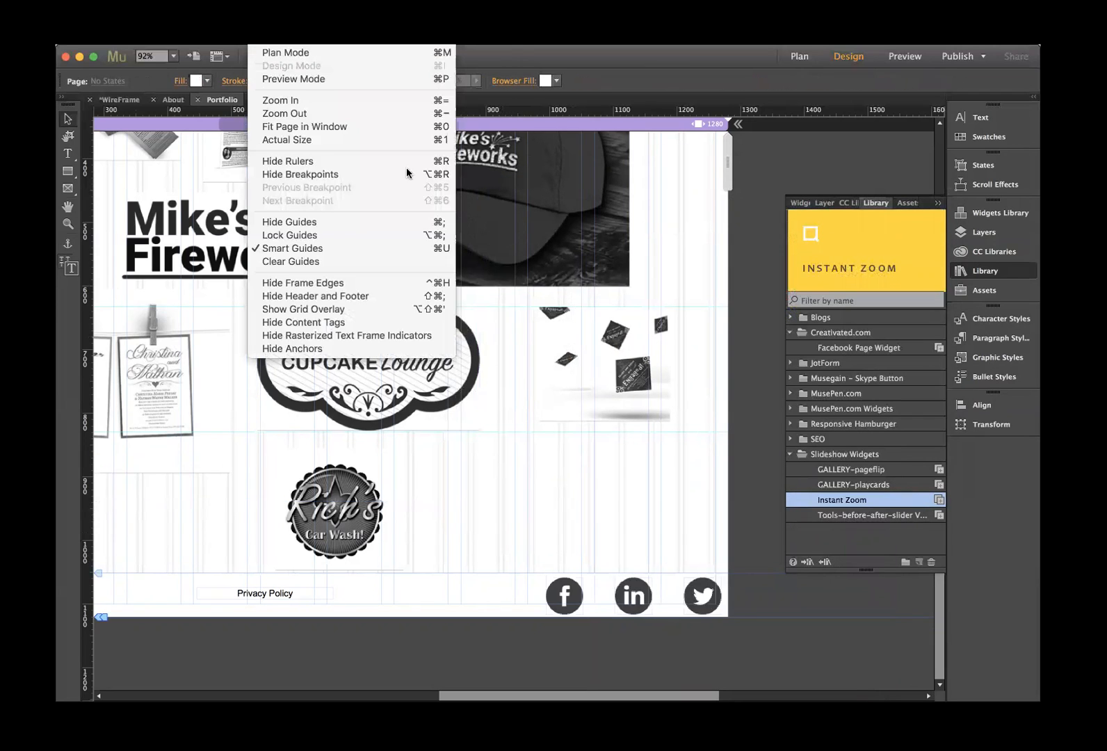
{"action": "left_click", "coordinate": [352, 125]}
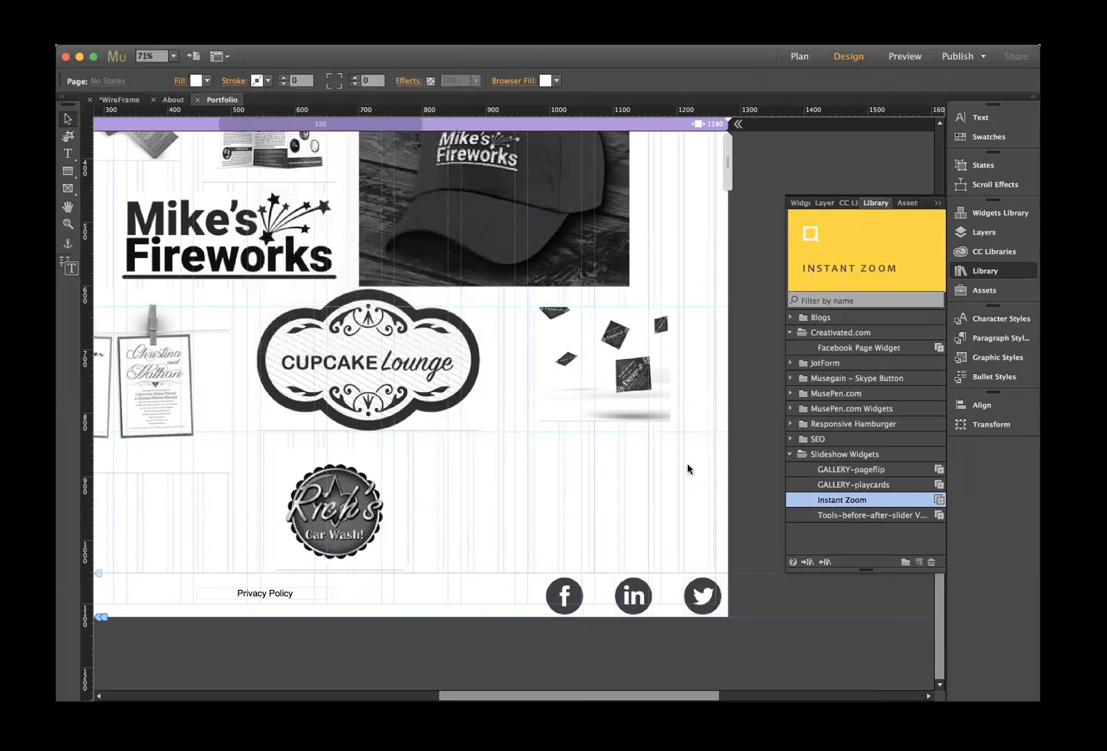
{"action": "left_click", "coordinate": [933, 205]}
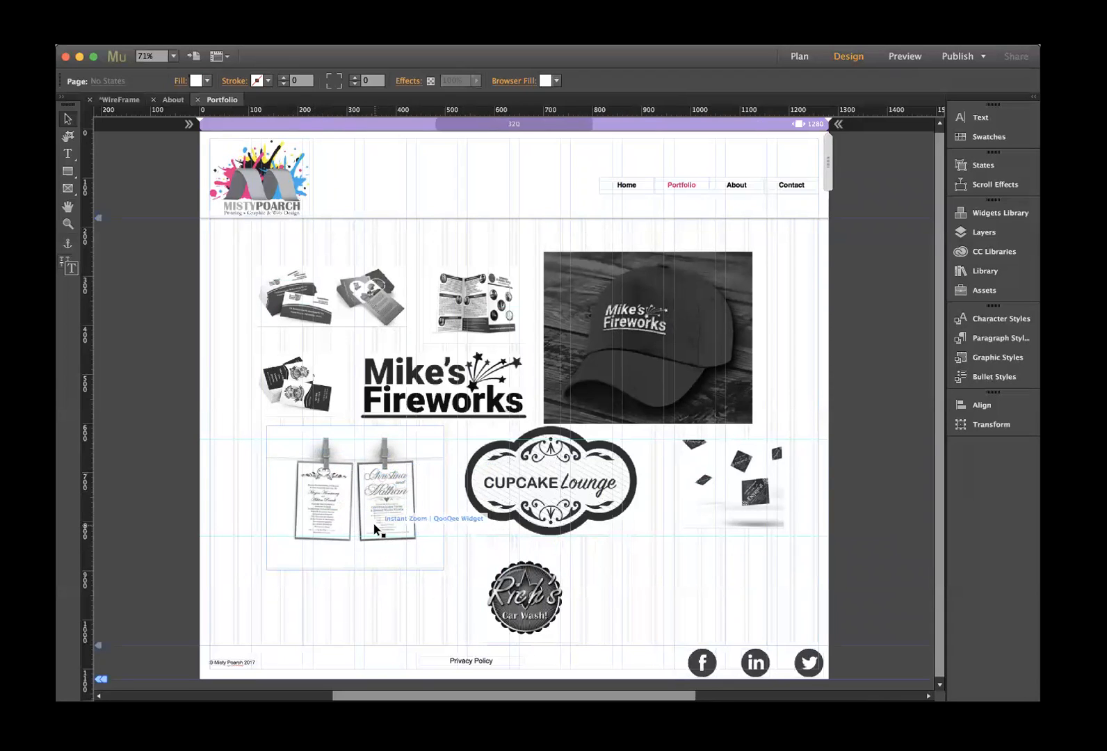
- Move the scattered cards below Cupcake Lounge and Cupcake Lounge under the cap photo
{"action": "left_click_drag", "start_coordinate": [373, 515], "coordinate": [363, 514]}
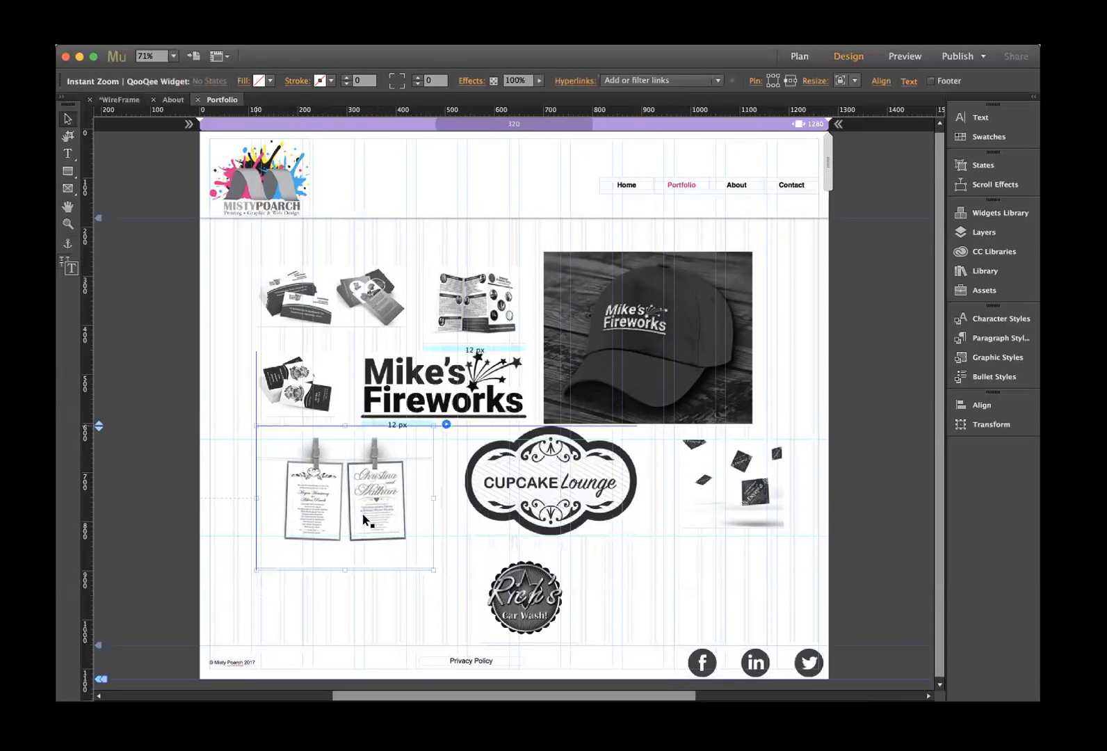
{"action": "left_click", "coordinate": [539, 596]}
{"action": "left_click_drag", "start_coordinate": [539, 596], "coordinate": [635, 603]}
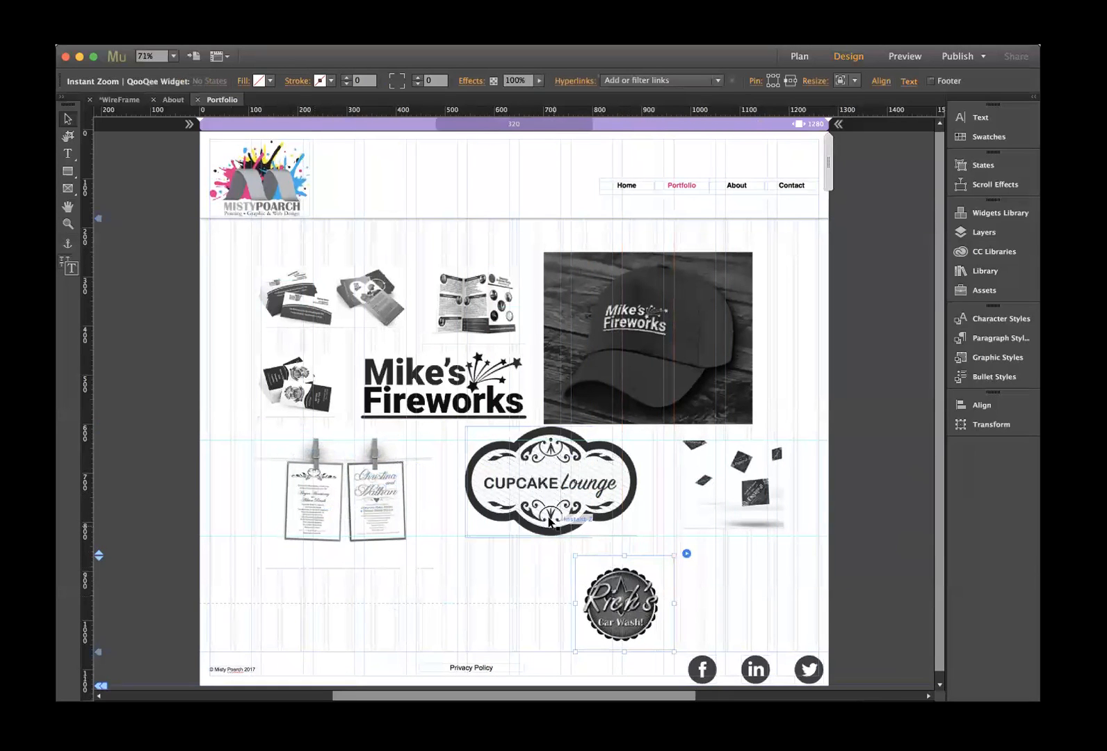
{"action": "left_click_drag", "start_coordinate": [535, 505], "coordinate": [514, 515]}
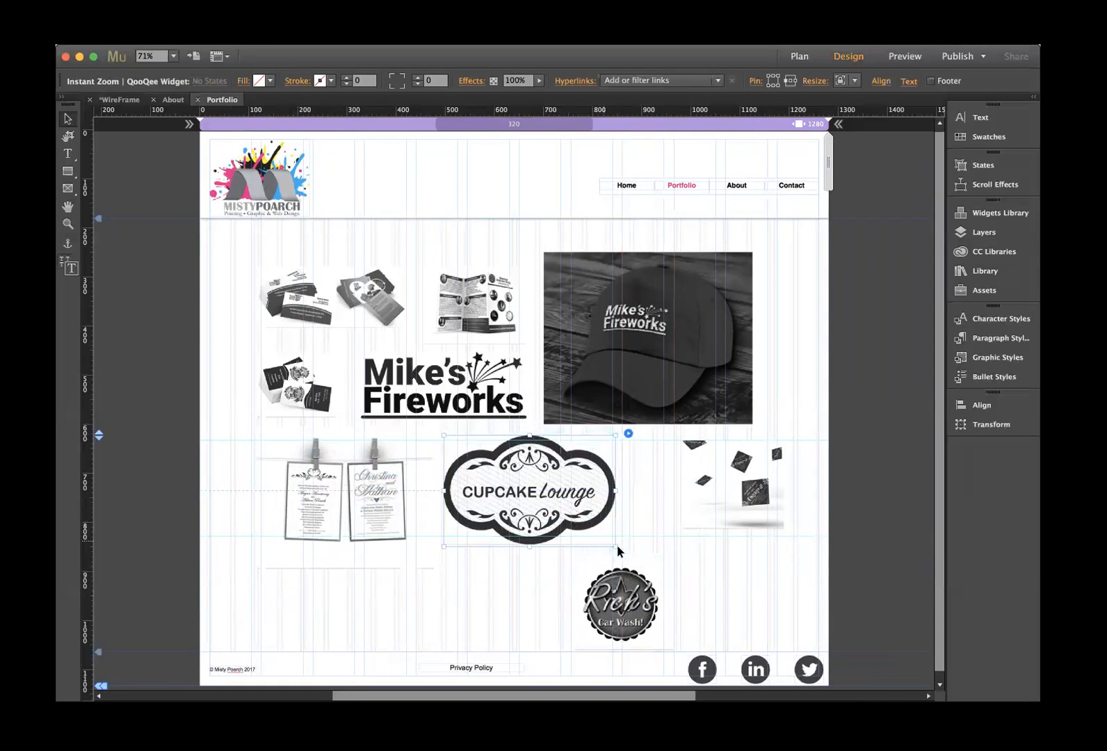
{"action": "left_click_drag", "start_coordinate": [733, 487], "coordinate": [452, 629]}
{"action": "left_click_drag", "start_coordinate": [563, 518], "coordinate": [703, 518]}
- Enlarge the wedding invitations image and place the falling cards beside Rick's Car Wash
{"action": "left_click", "coordinate": [317, 550]}
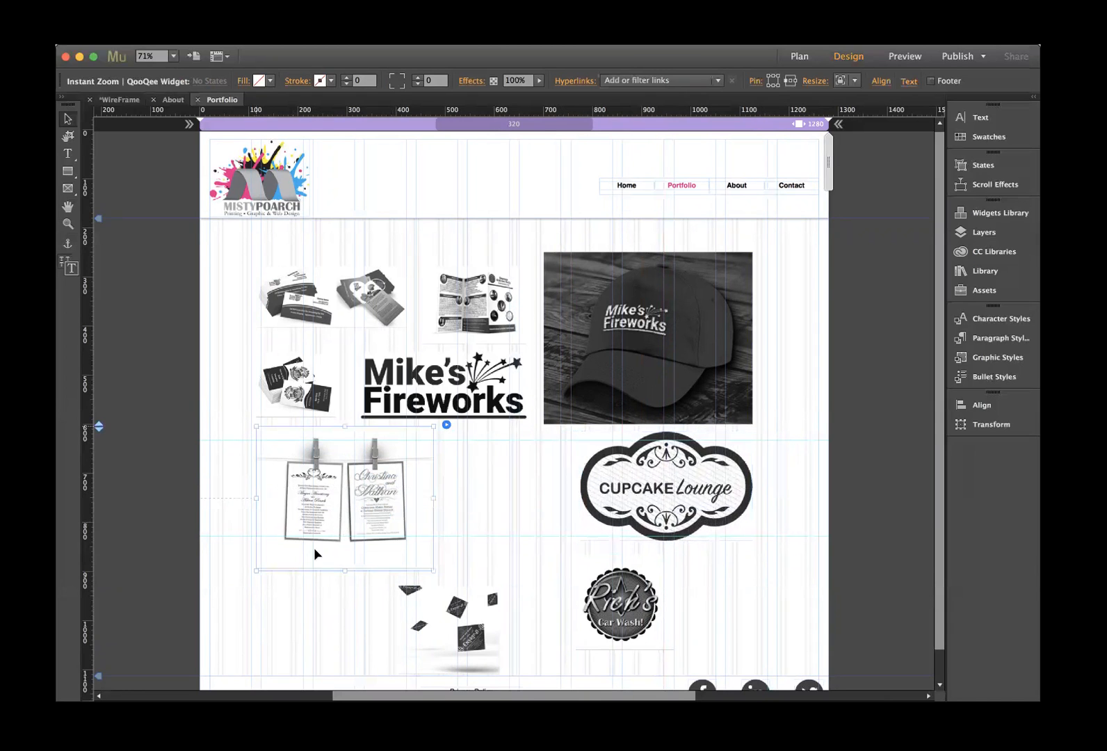
{"action": "left_click_drag", "start_coordinate": [257, 570], "coordinate": [200, 616]}
{"action": "left_click_drag", "start_coordinate": [300, 529], "coordinate": [344, 538]}
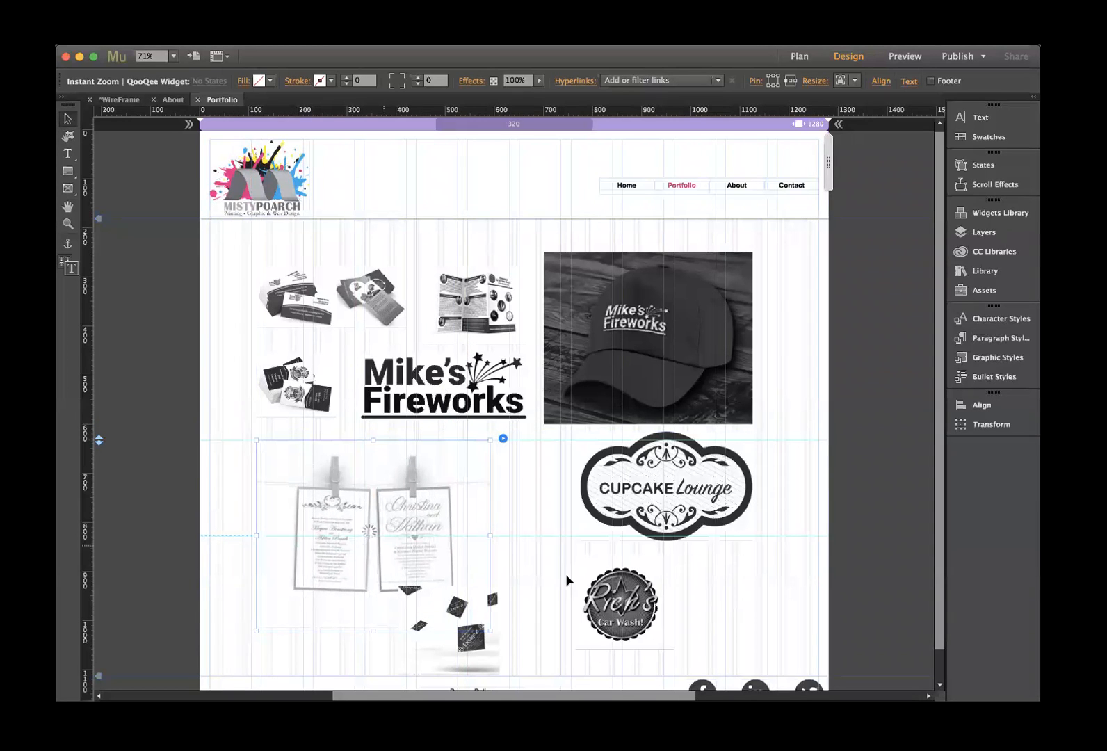
{"action": "left_click", "coordinate": [595, 594]}
{"action": "left_click_drag", "start_coordinate": [629, 601], "coordinate": [566, 573]}
{"action": "left_click_drag", "start_coordinate": [480, 635], "coordinate": [728, 590]}
{"action": "left_click", "coordinate": [745, 530]}
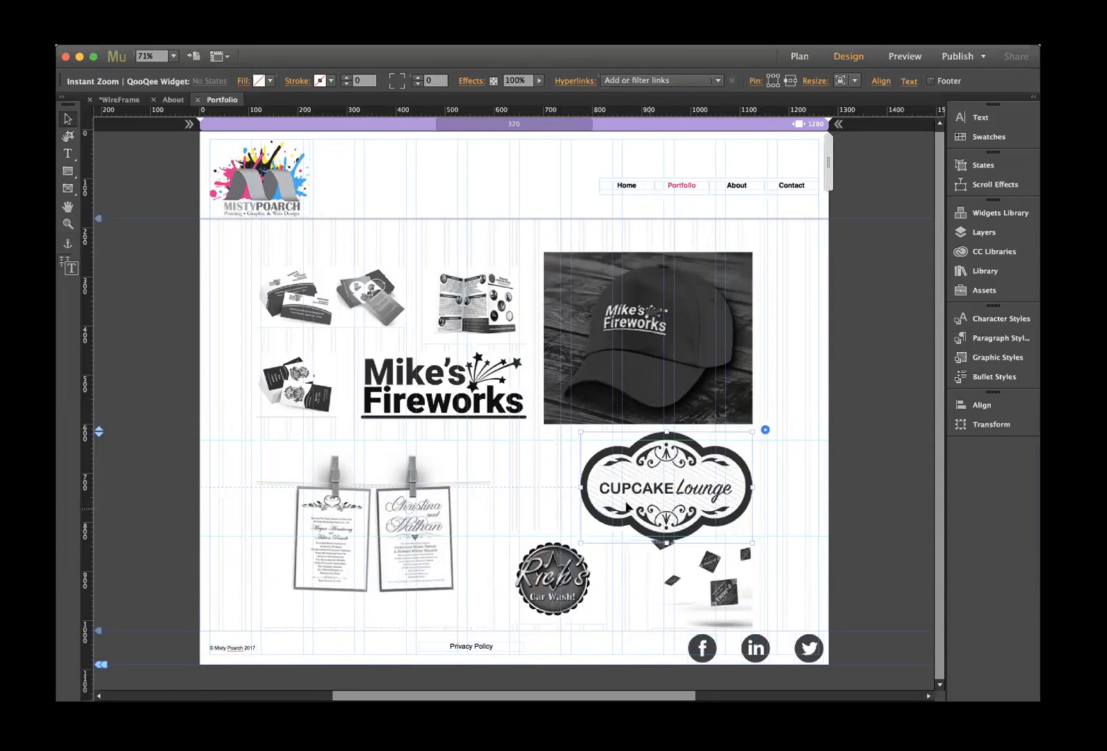
{"action": "left_click_drag", "start_coordinate": [391, 511], "coordinate": [391, 502]}
{"action": "left_click_drag", "start_coordinate": [630, 492], "coordinate": [638, 489]}
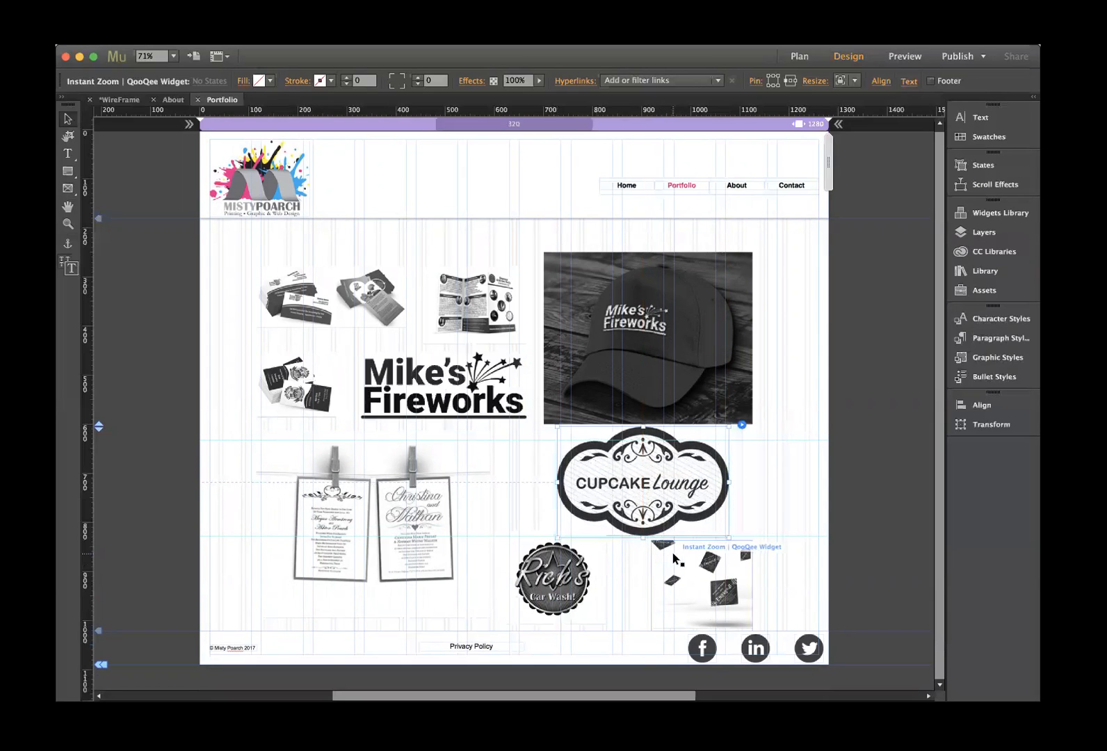
- Enlarge the invitations under Mike's Fireworks and fine-tune Rick's and the falling cards positions
{"action": "left_click", "coordinate": [425, 571]}
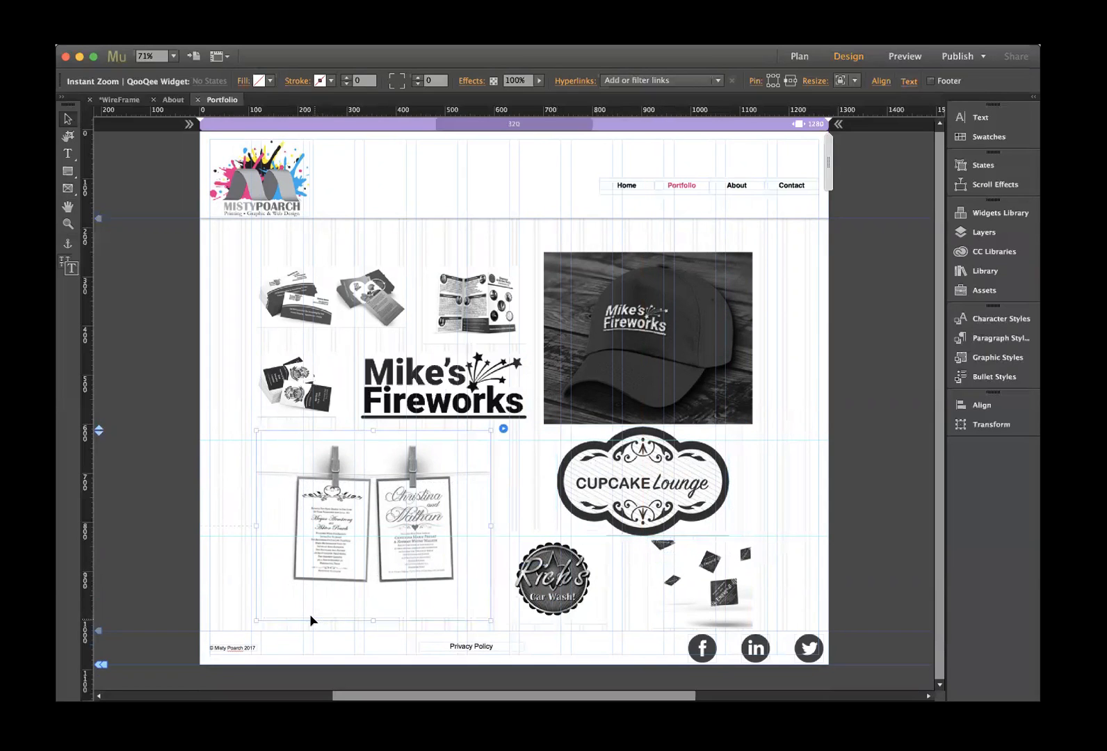
{"action": "left_click_drag", "start_coordinate": [256, 618], "coordinate": [230, 641]}
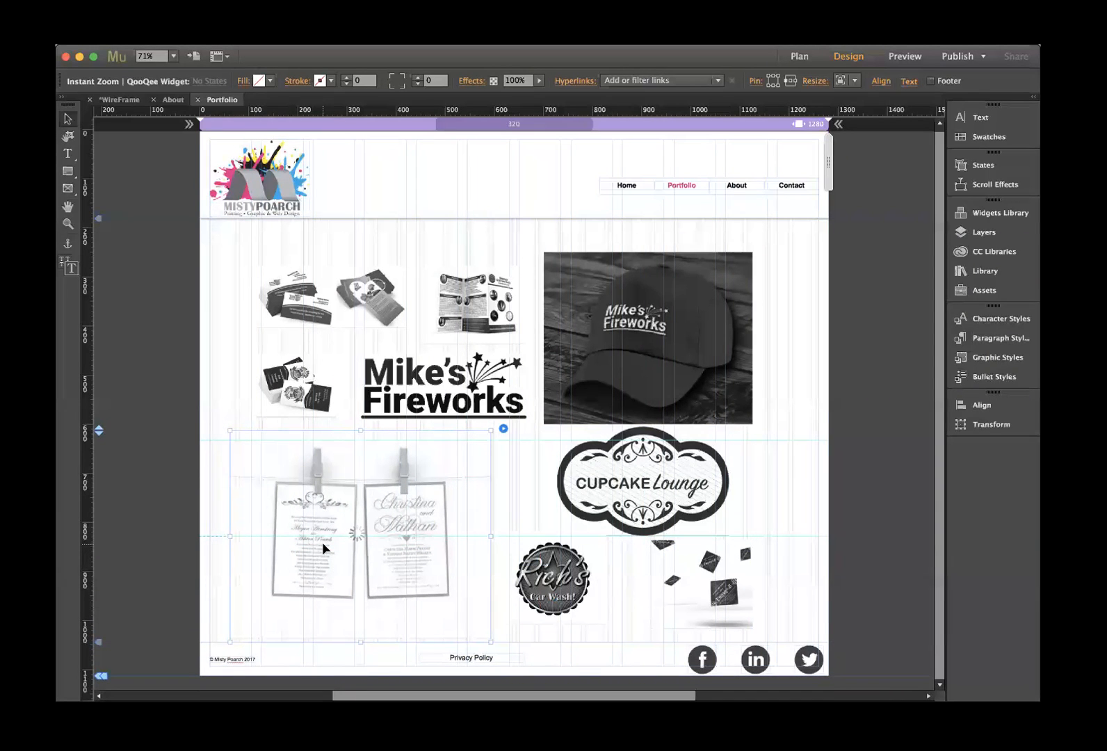
{"action": "left_click_drag", "start_coordinate": [321, 543], "coordinate": [341, 543]}
{"action": "left_click_drag", "start_coordinate": [535, 580], "coordinate": [547, 600]}
{"action": "left_click_drag", "start_coordinate": [696, 590], "coordinate": [680, 589]}
{"action": "left_click", "coordinate": [404, 278]}
- Try Blur, Sepia, Invert and Saturate filters on the business-card image, then set None
{"action": "left_click", "coordinate": [418, 265]}
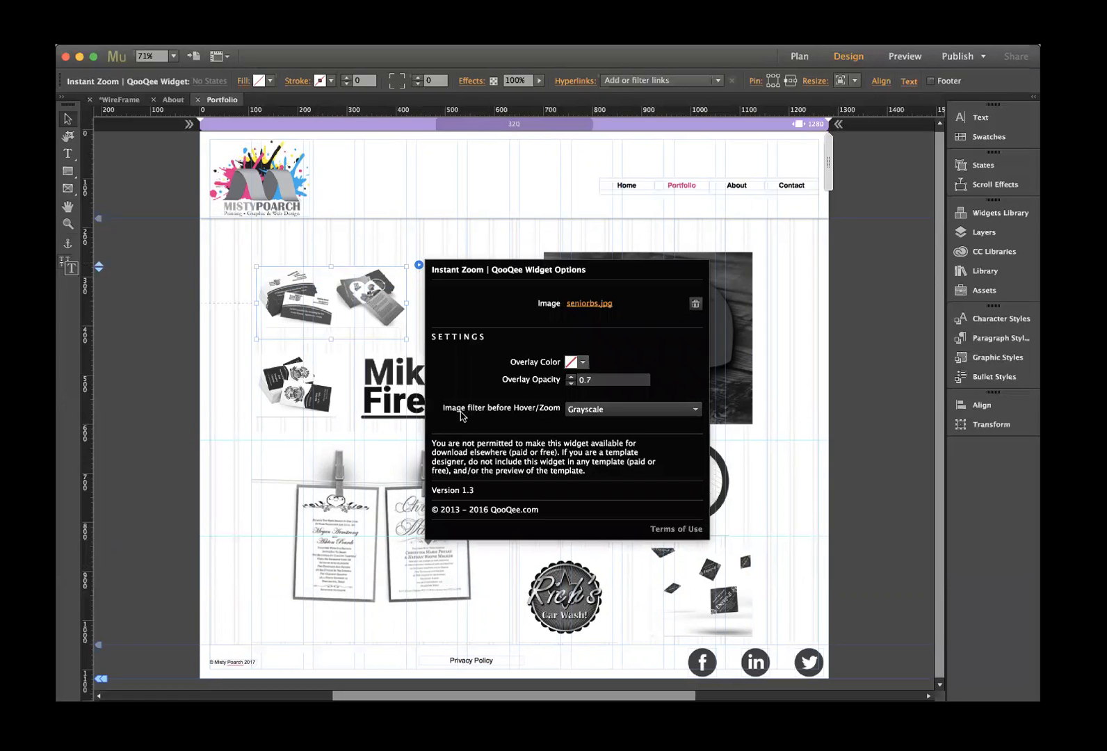
{"action": "left_click", "coordinate": [598, 410]}
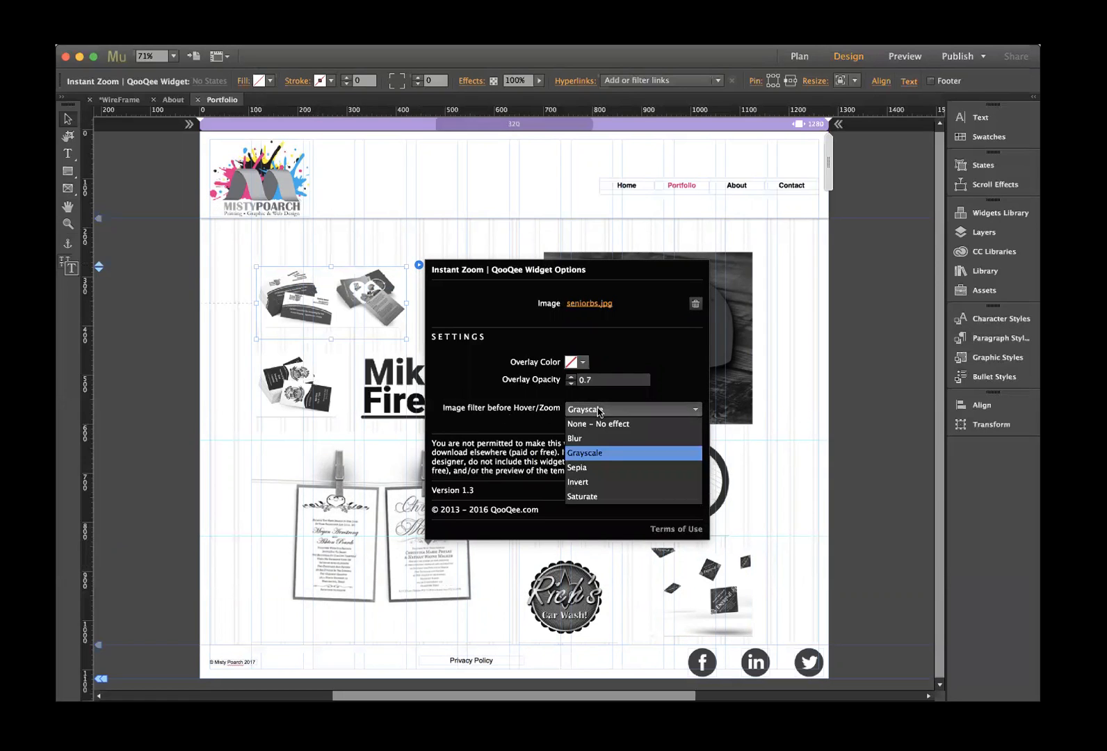
{"action": "left_click", "coordinate": [585, 438]}
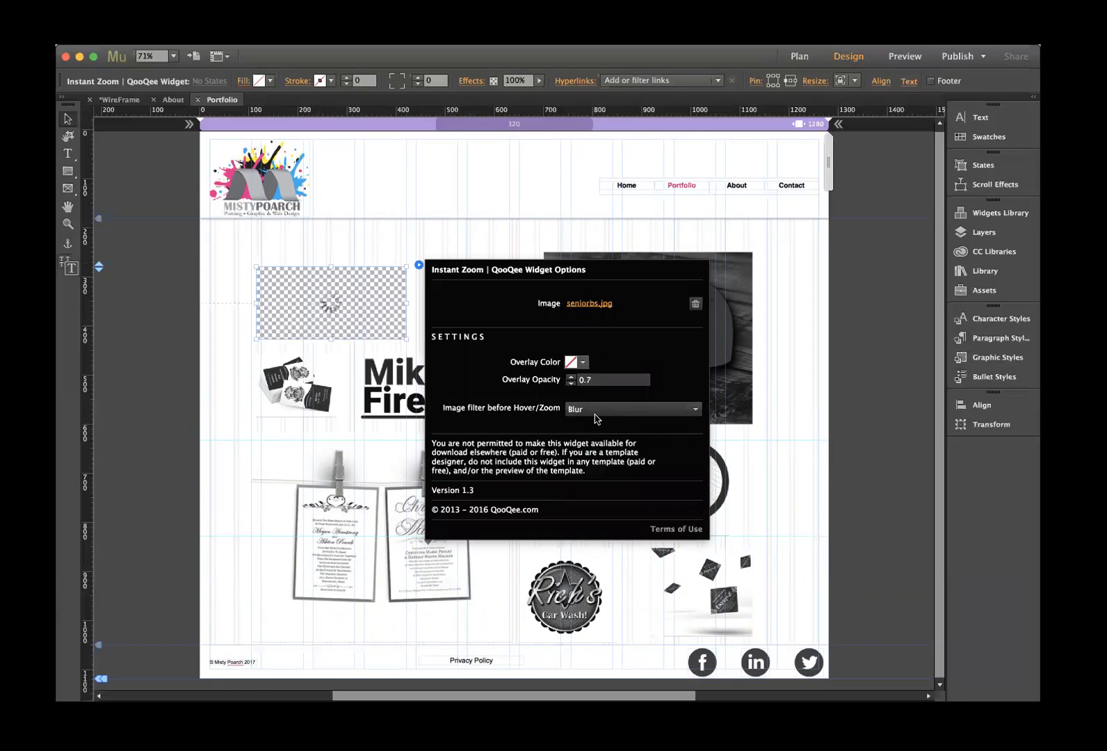
{"action": "left_click", "coordinate": [594, 413]}
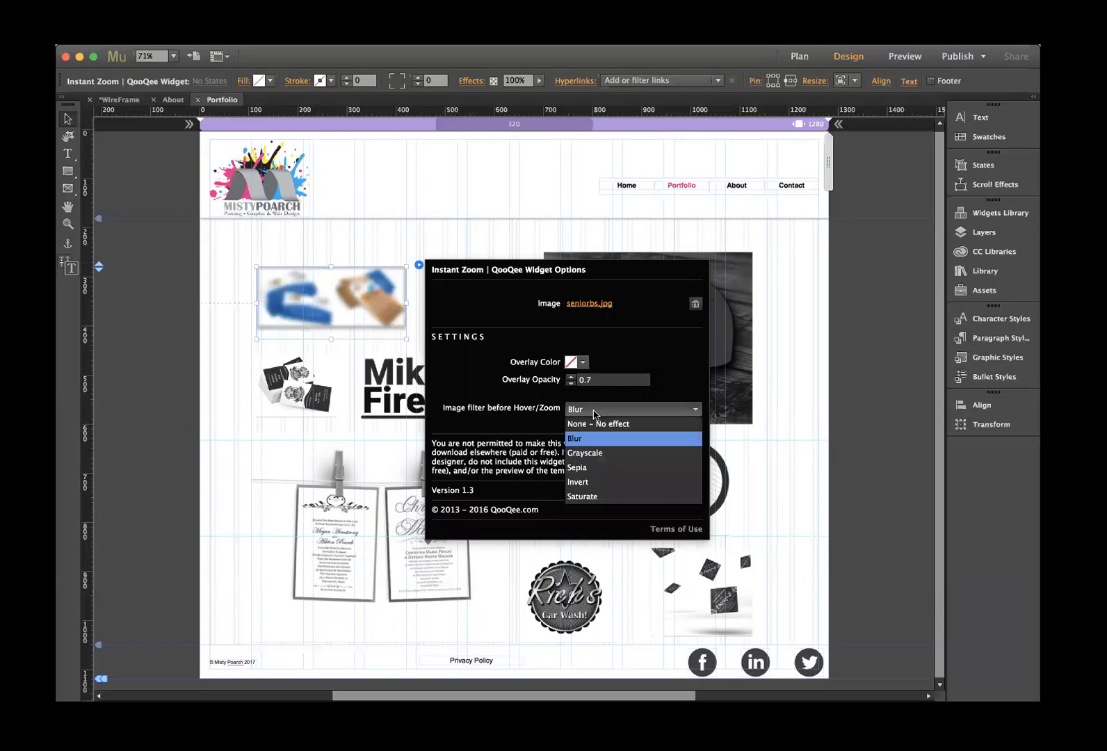
{"action": "left_click", "coordinate": [592, 463]}
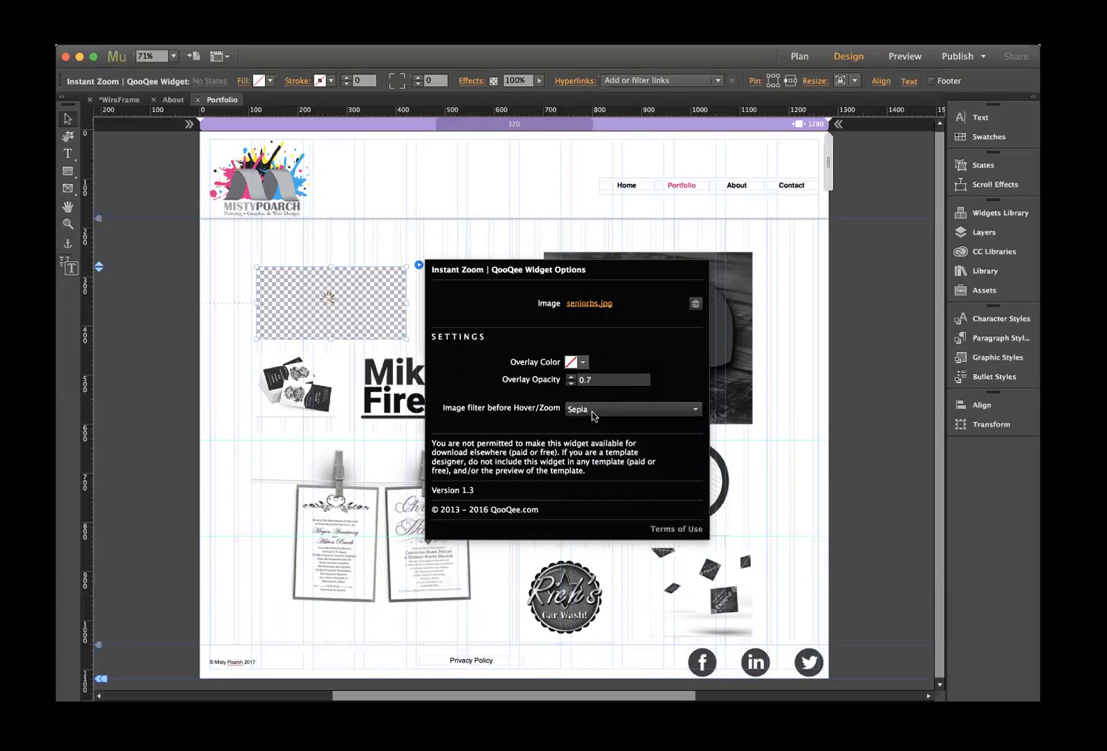
{"action": "left_click", "coordinate": [593, 413]}
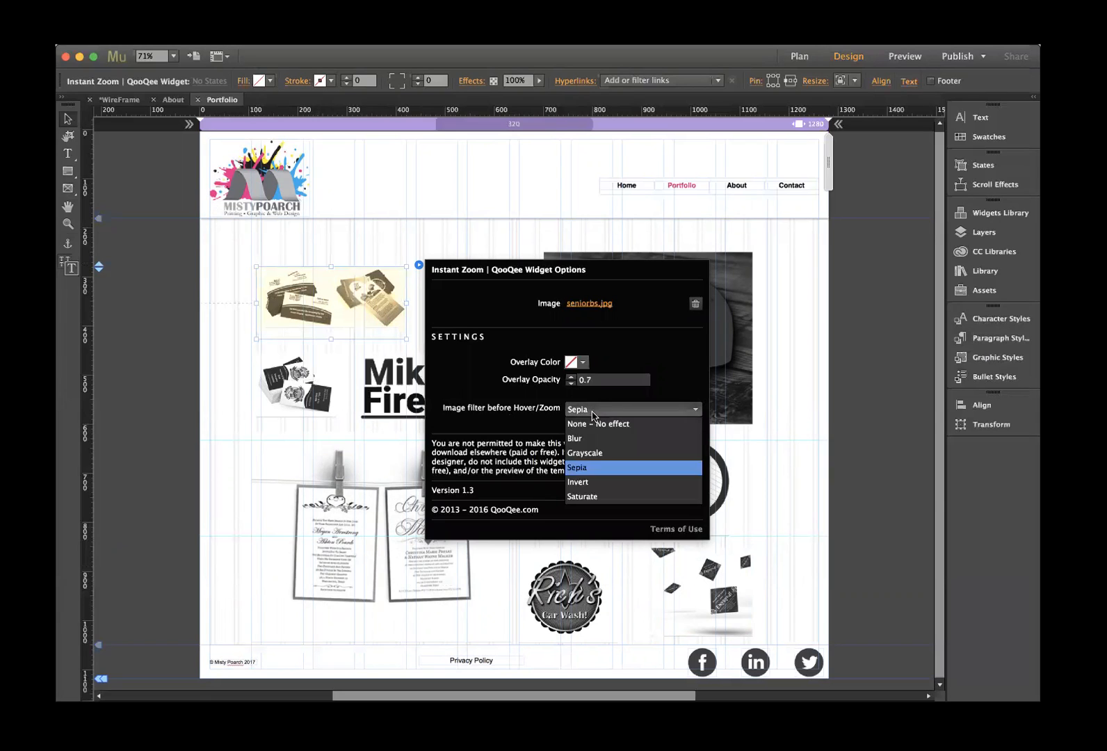
{"action": "left_click", "coordinate": [593, 482]}
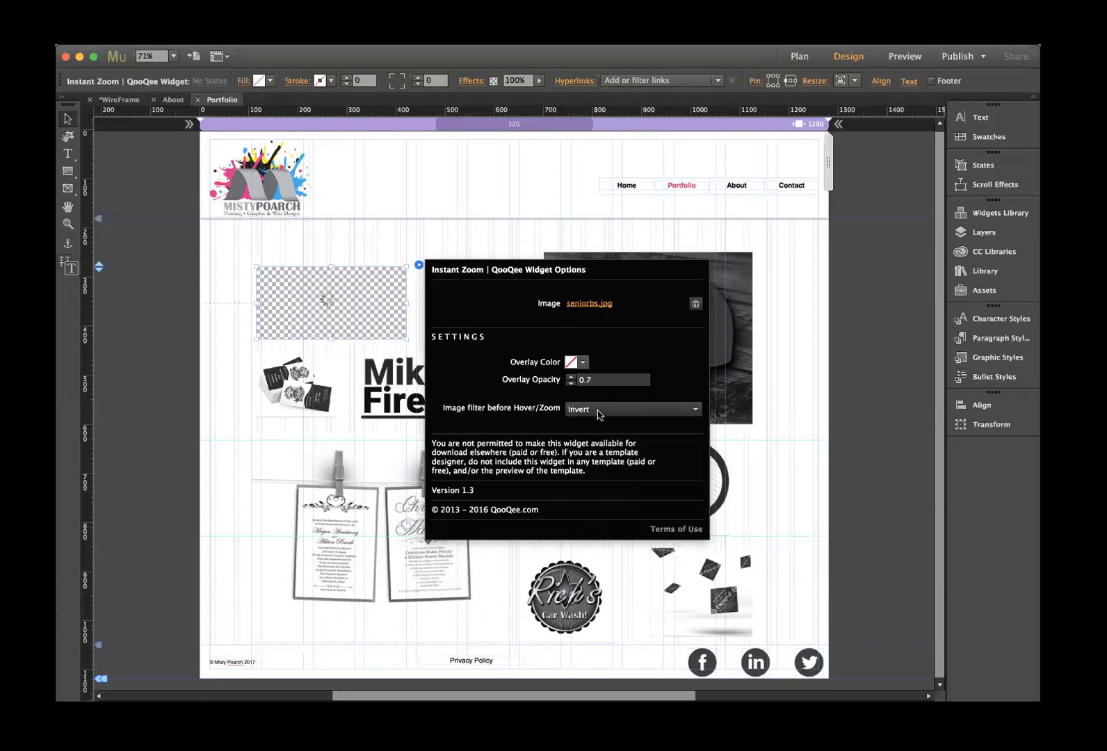
{"action": "left_click", "coordinate": [599, 414]}
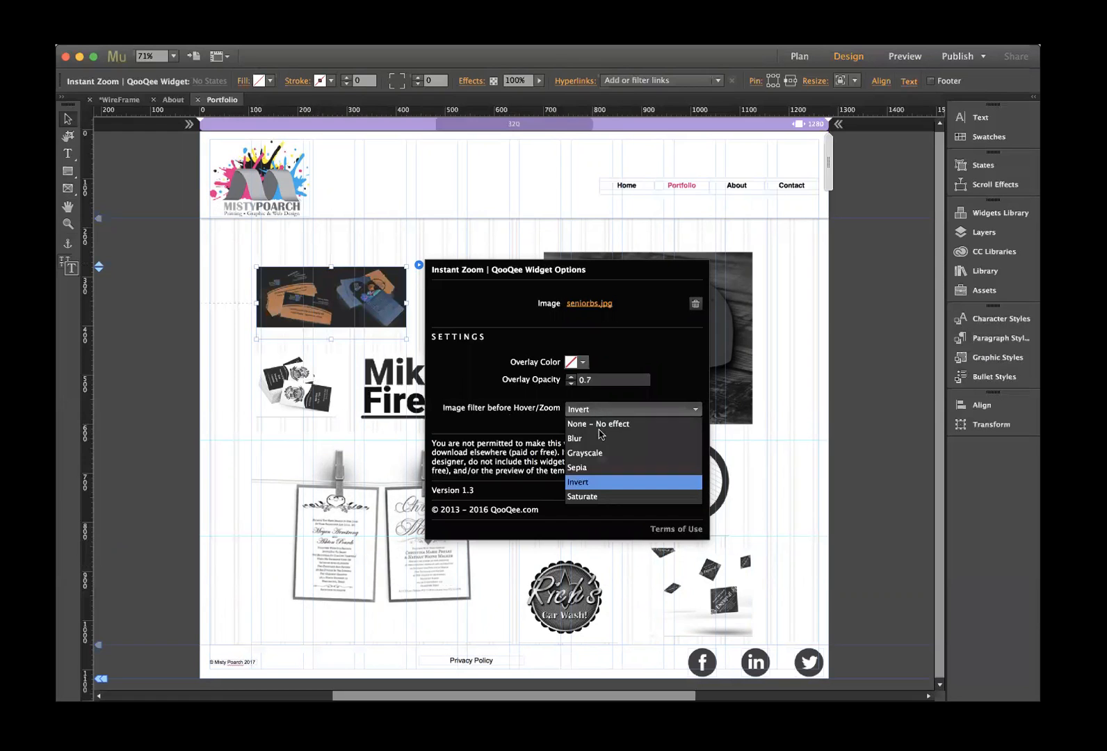
{"action": "left_click", "coordinate": [597, 496]}
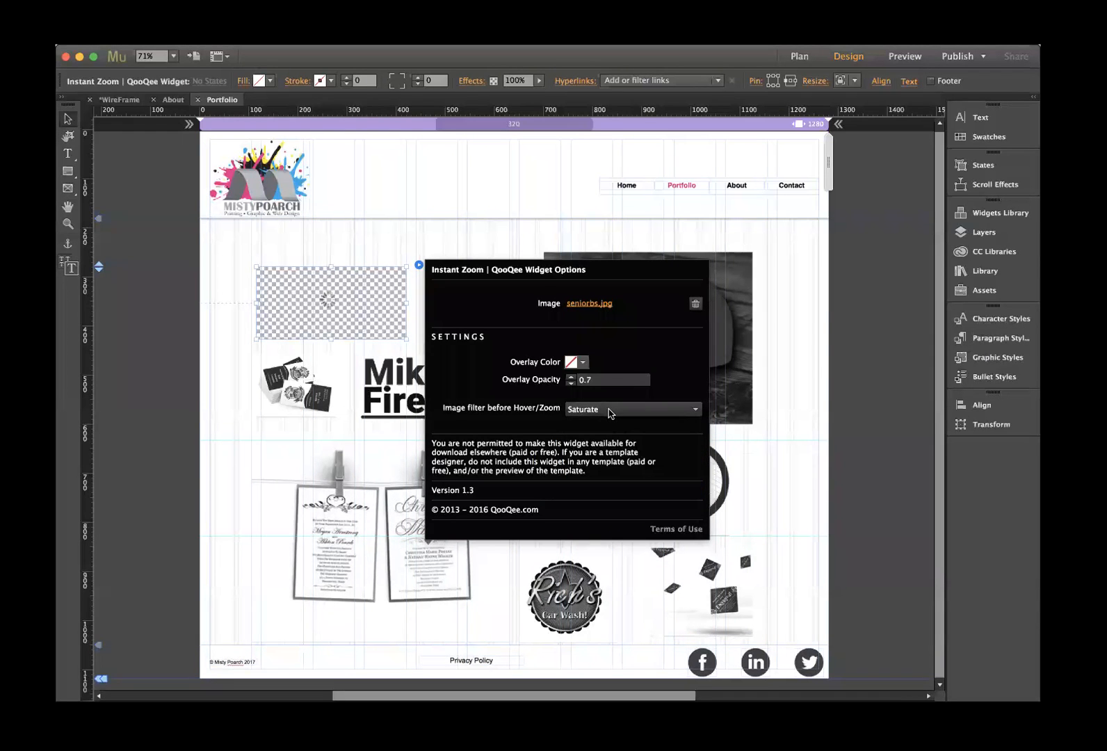
{"action": "left_click", "coordinate": [609, 413]}
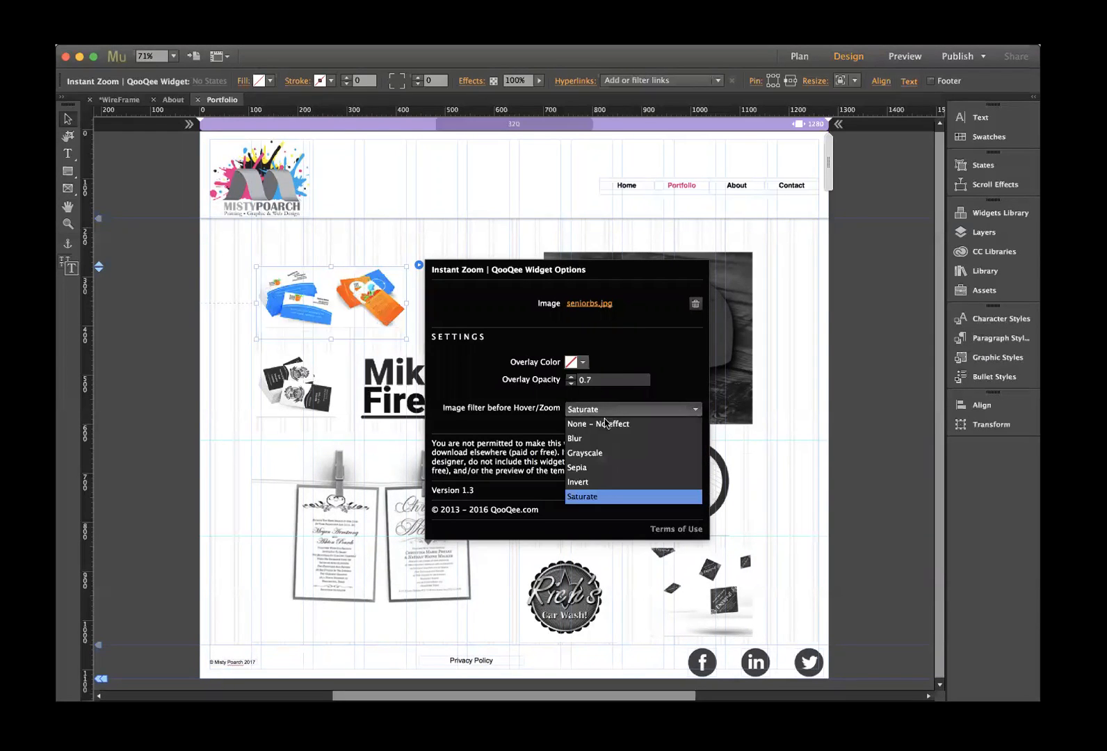
{"action": "left_click", "coordinate": [605, 425]}
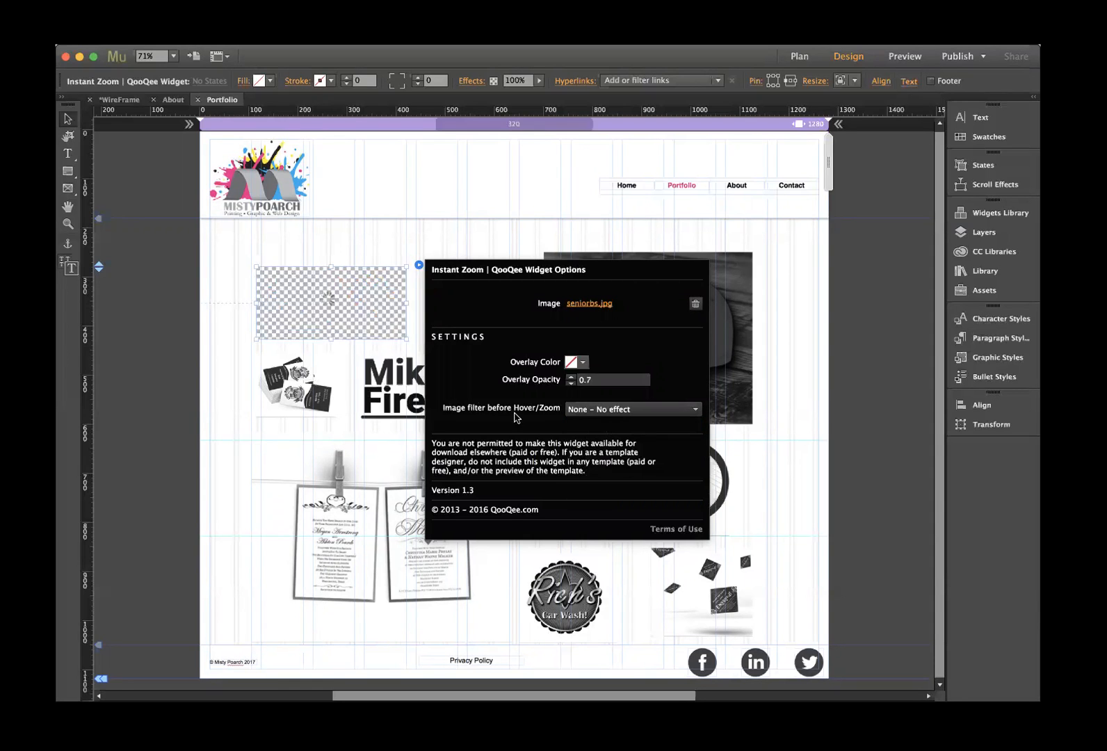
- Set the business-card widget's overlay colour to 50% grey 7F7F7F
{"action": "left_click", "coordinate": [582, 362]}
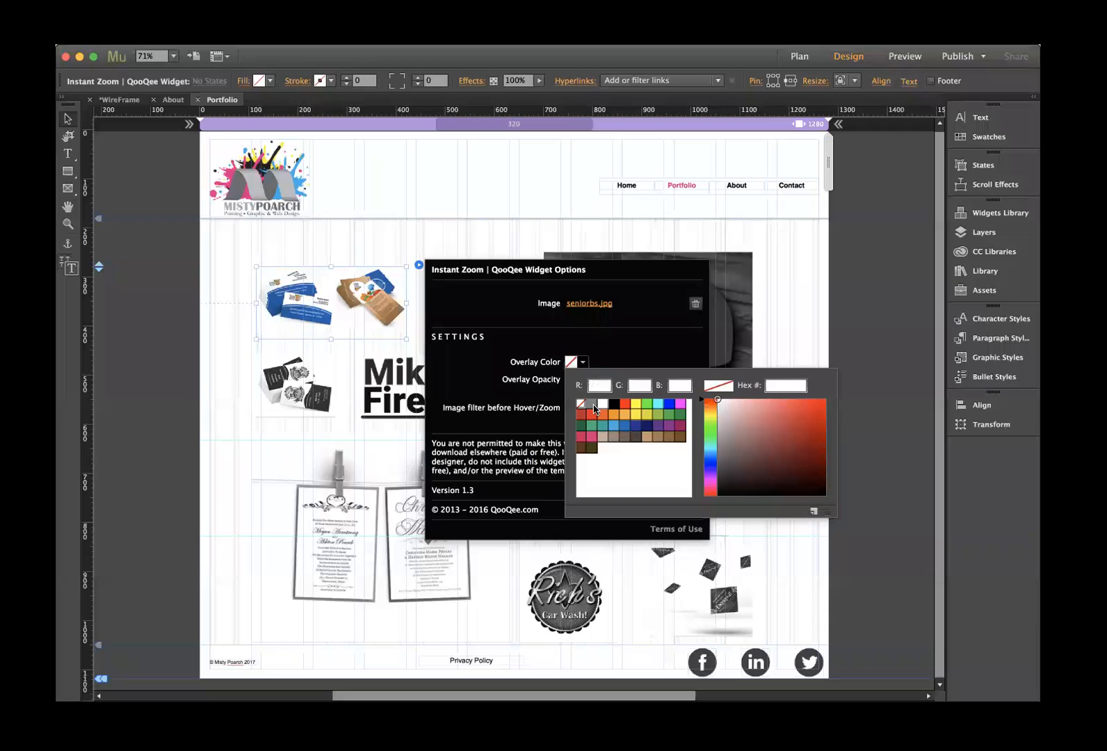
{"action": "left_click", "coordinate": [592, 405]}
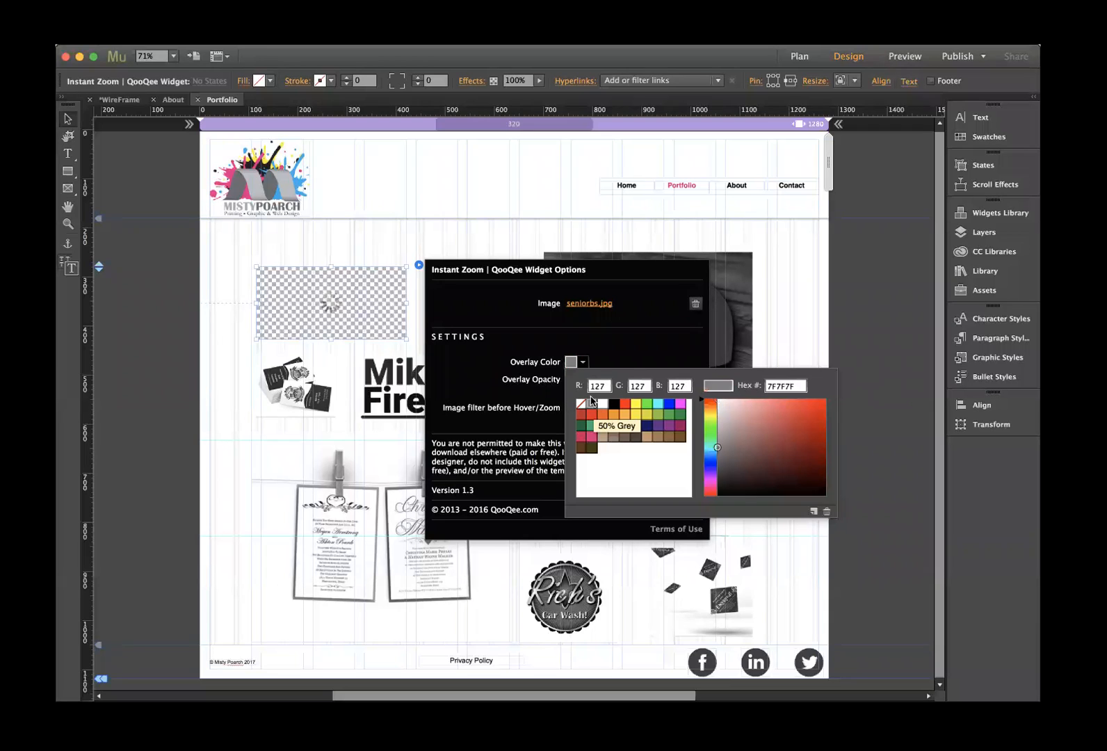
{"action": "left_click", "coordinate": [611, 354]}
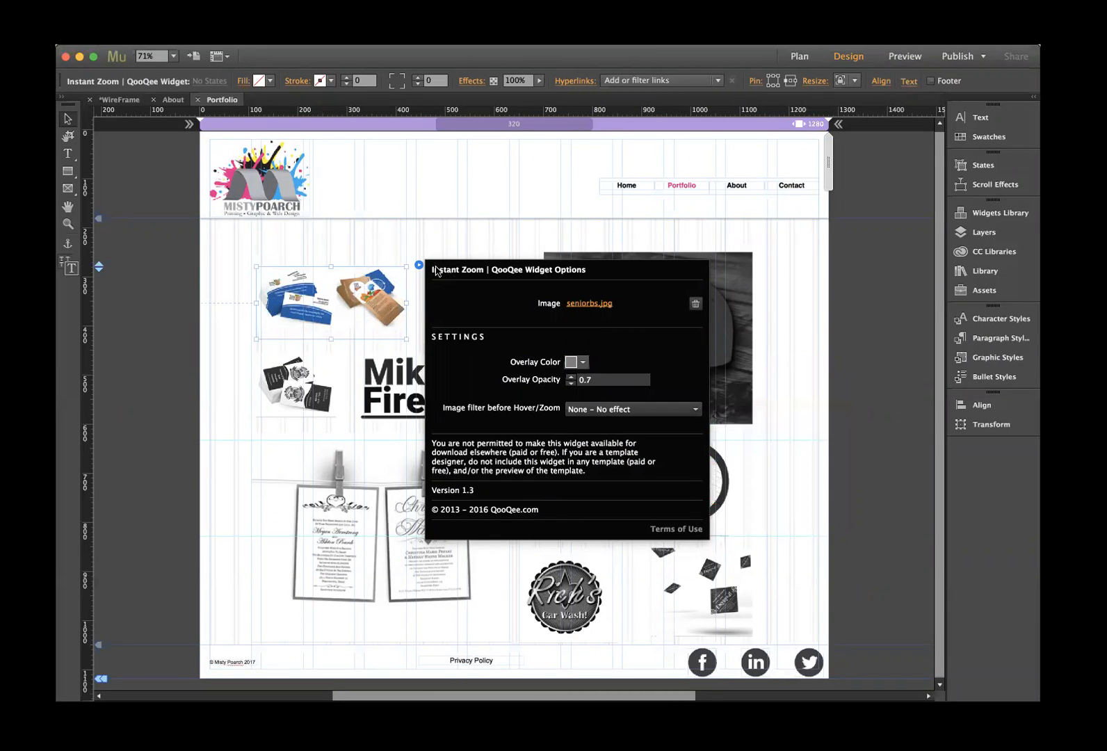
{"action": "left_click", "coordinate": [446, 239]}
{"action": "left_click", "coordinate": [468, 283]}
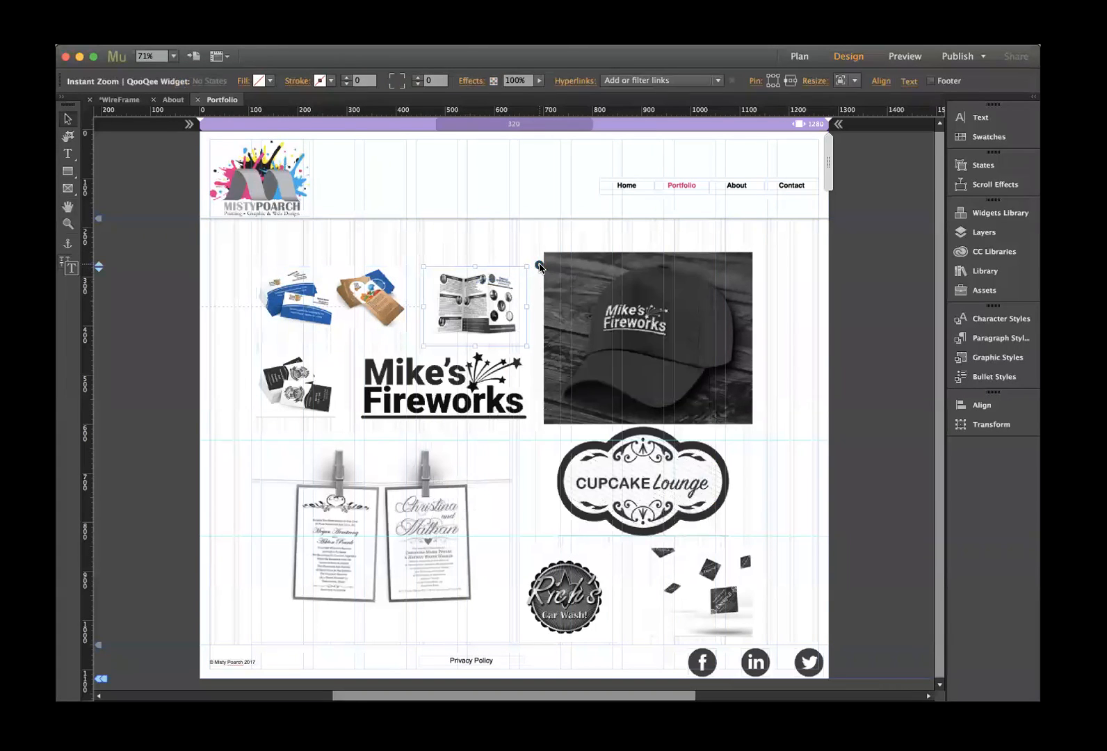
- Remove the grayscale filter from the brochure zoom widget
{"action": "left_click", "coordinate": [540, 265]}
{"action": "left_click", "coordinate": [716, 409]}
{"action": "left_click", "coordinate": [713, 424]}
{"action": "left_click", "coordinate": [704, 363]}
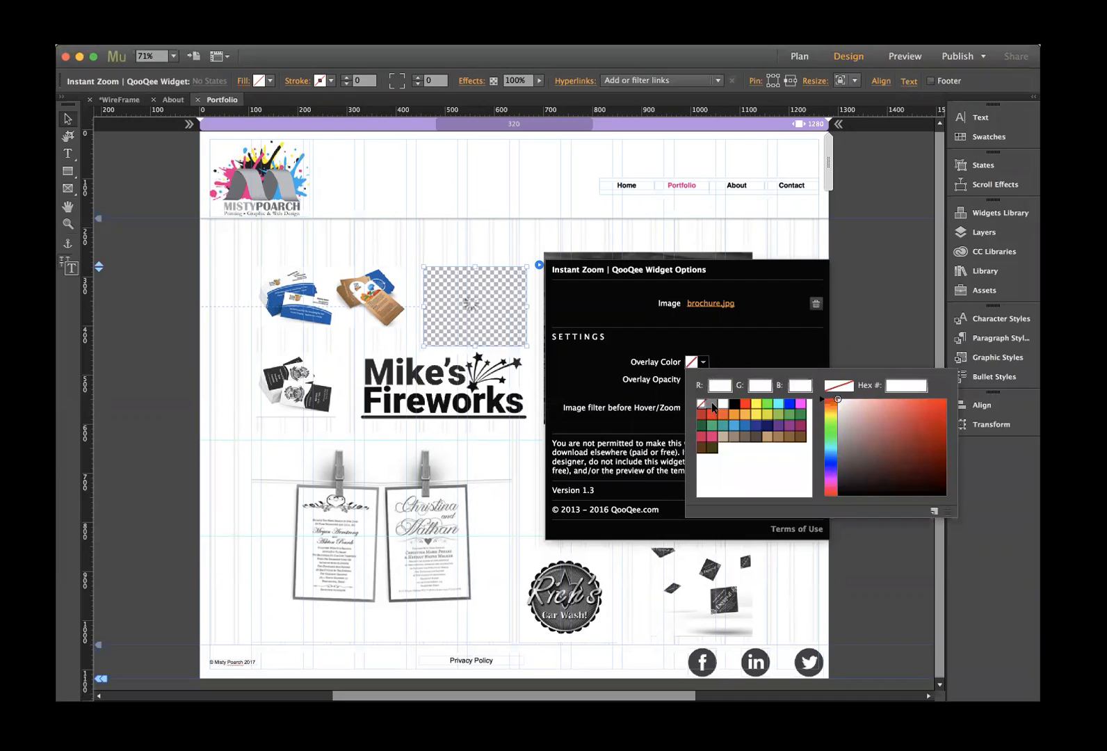
{"action": "left_click", "coordinate": [514, 246]}
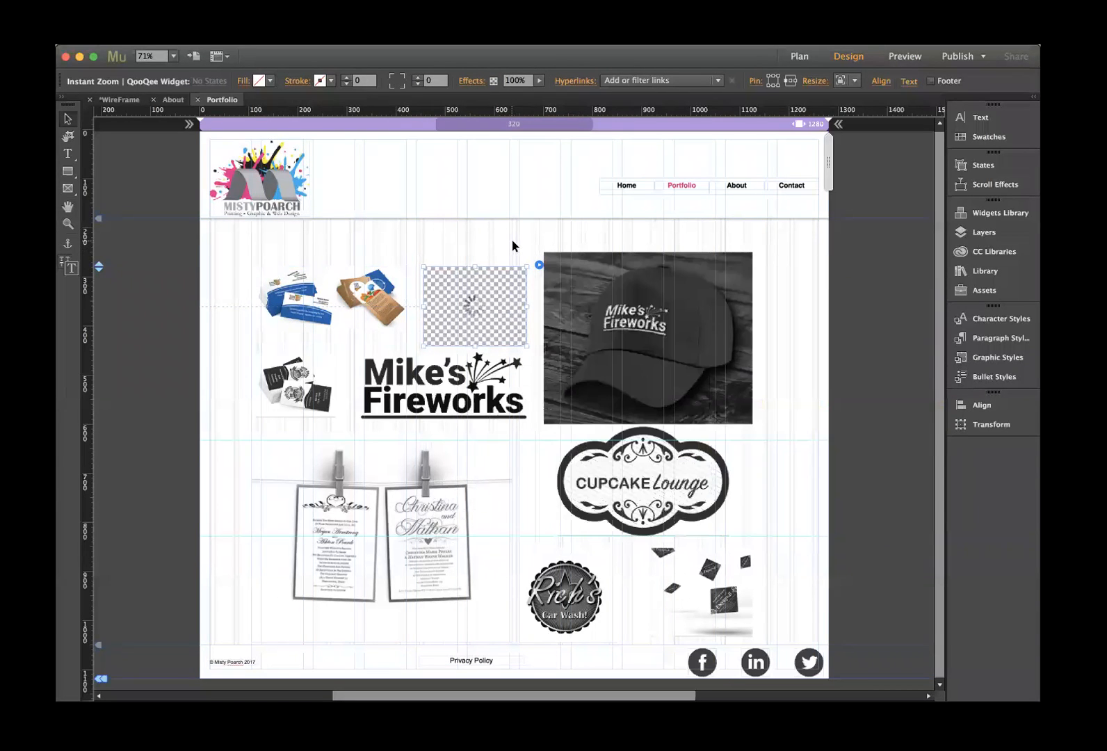
- Give the cap image widget a grey overlay and no image filter
{"action": "left_click", "coordinate": [750, 277]}
{"action": "left_click", "coordinate": [765, 251]}
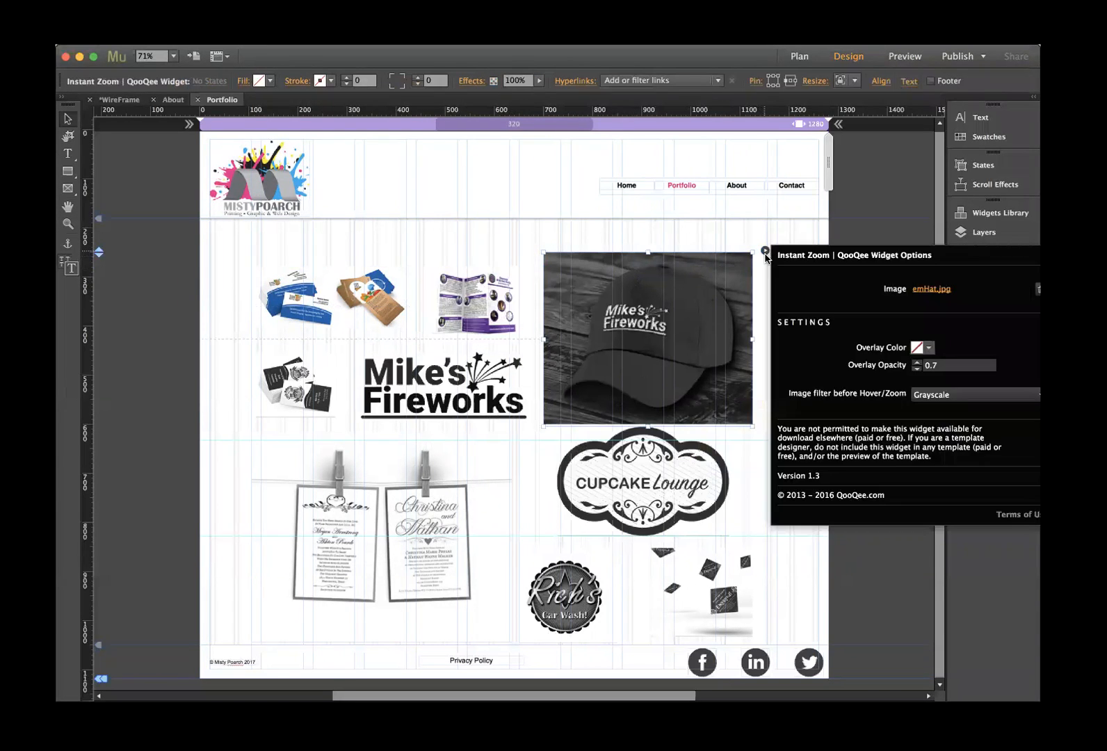
{"action": "left_click", "coordinate": [929, 348]}
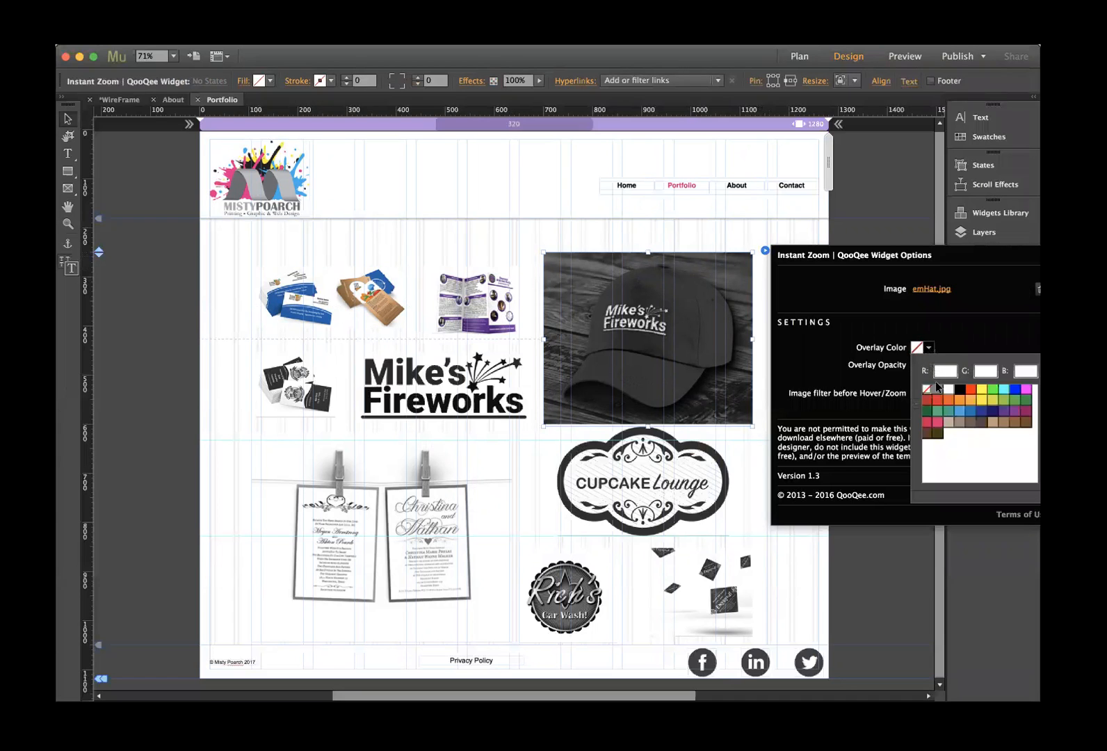
{"action": "left_click", "coordinate": [937, 389]}
{"action": "left_click", "coordinate": [944, 394]}
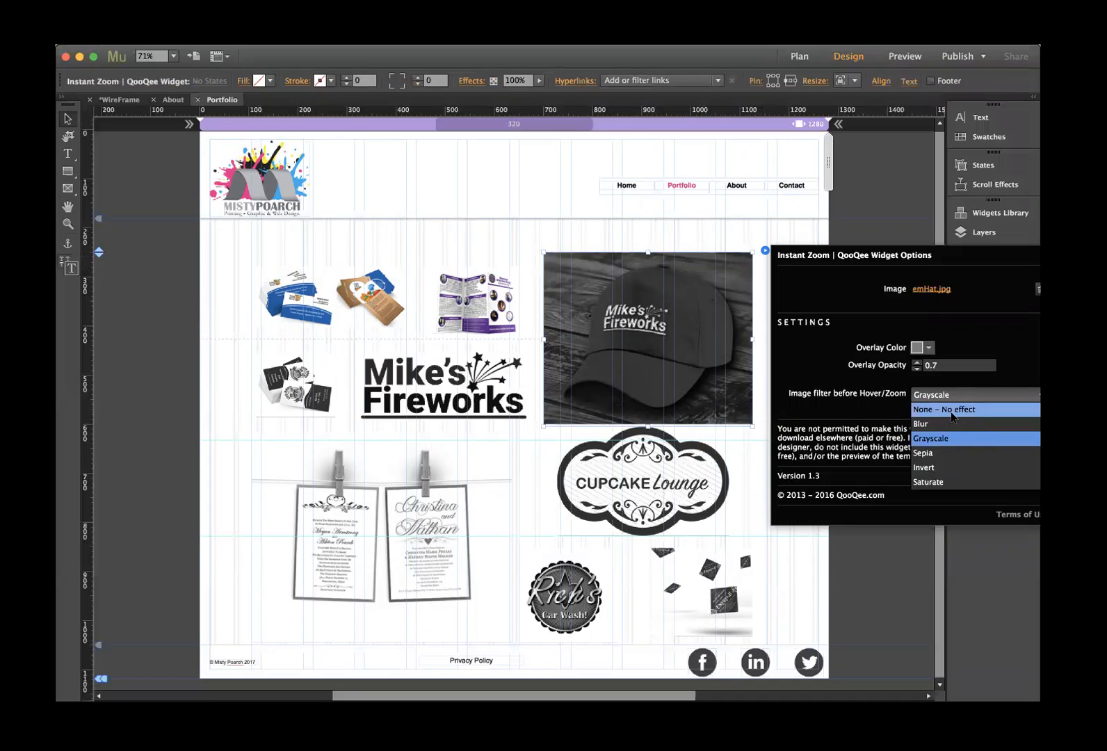
{"action": "left_click", "coordinate": [951, 410]}
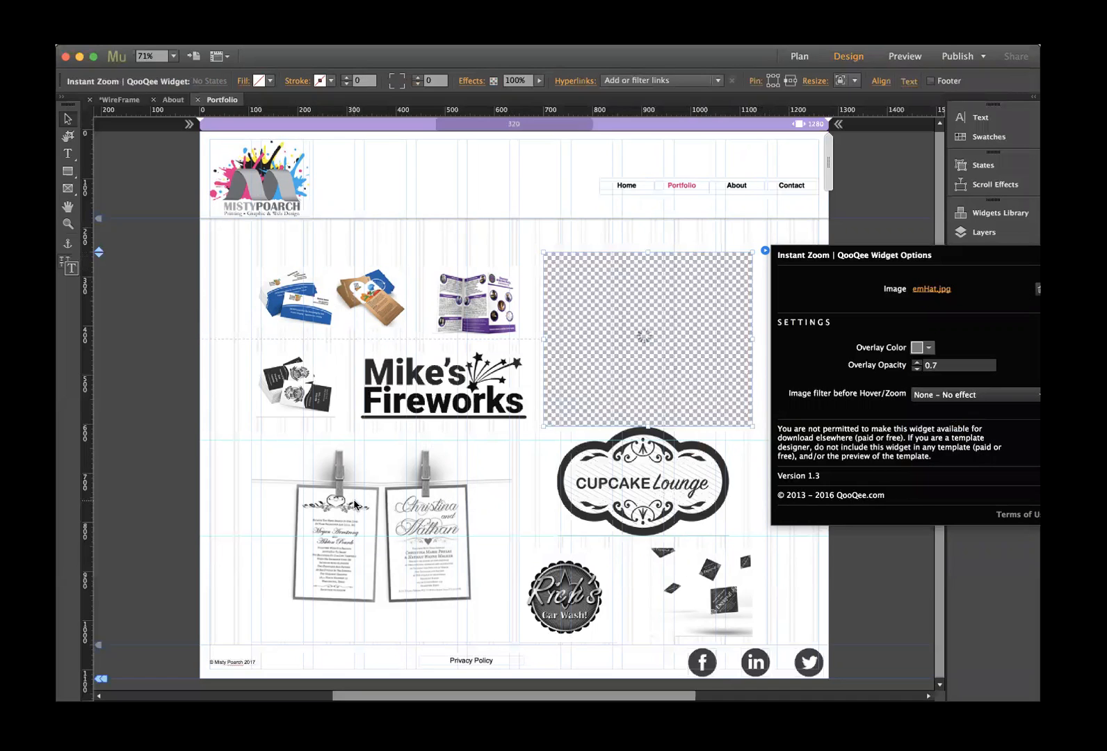
{"action": "left_click", "coordinate": [568, 367]}
- Give the black business-card widget a 7F7F7F grey overlay and no filter
{"action": "left_click", "coordinate": [313, 379]}
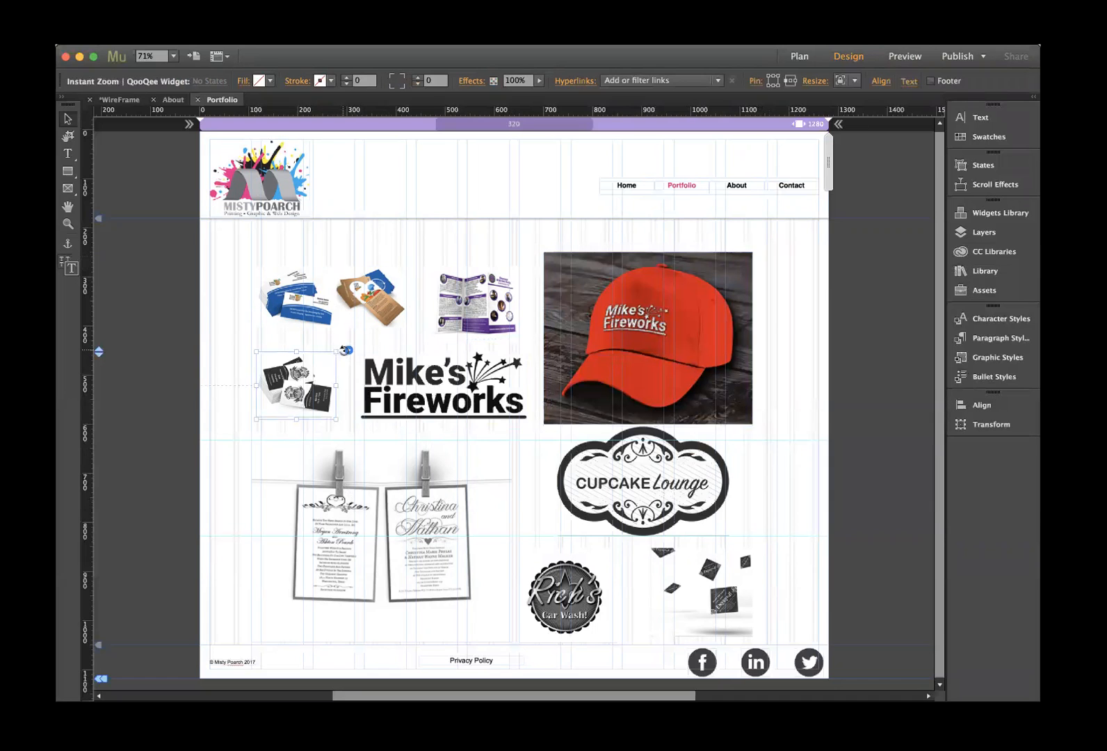
{"action": "left_click", "coordinate": [347, 351]}
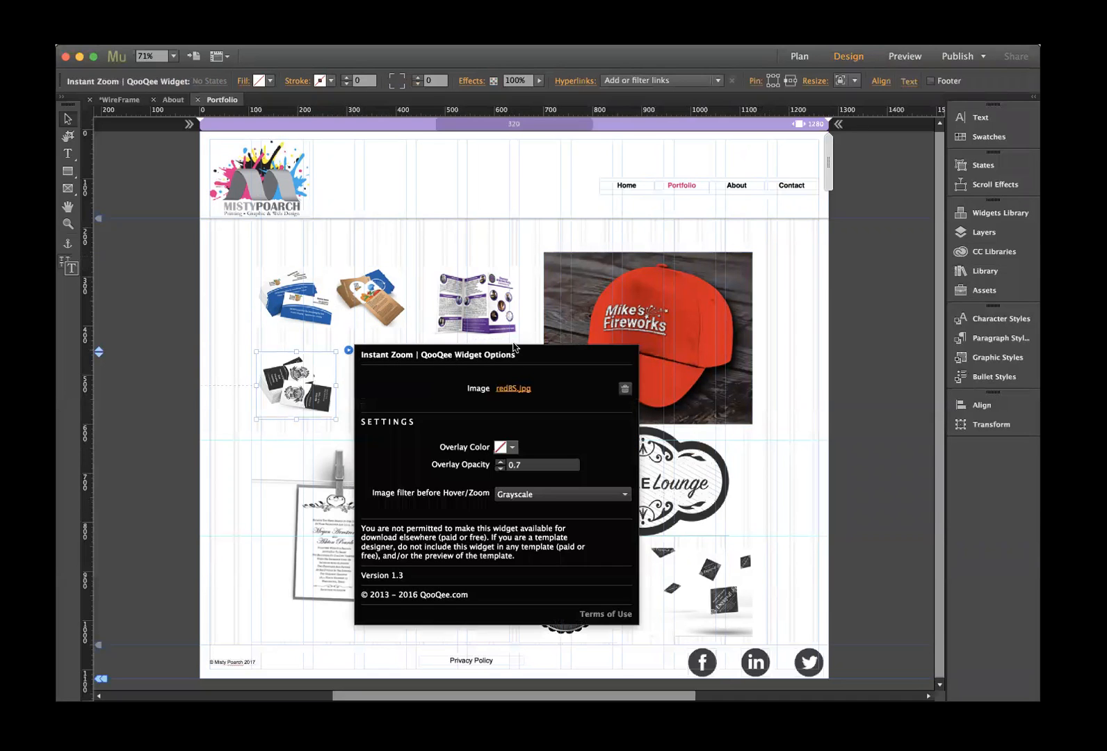
{"action": "left_click", "coordinate": [512, 447]}
{"action": "left_click", "coordinate": [526, 490]}
{"action": "left_click", "coordinate": [546, 432]}
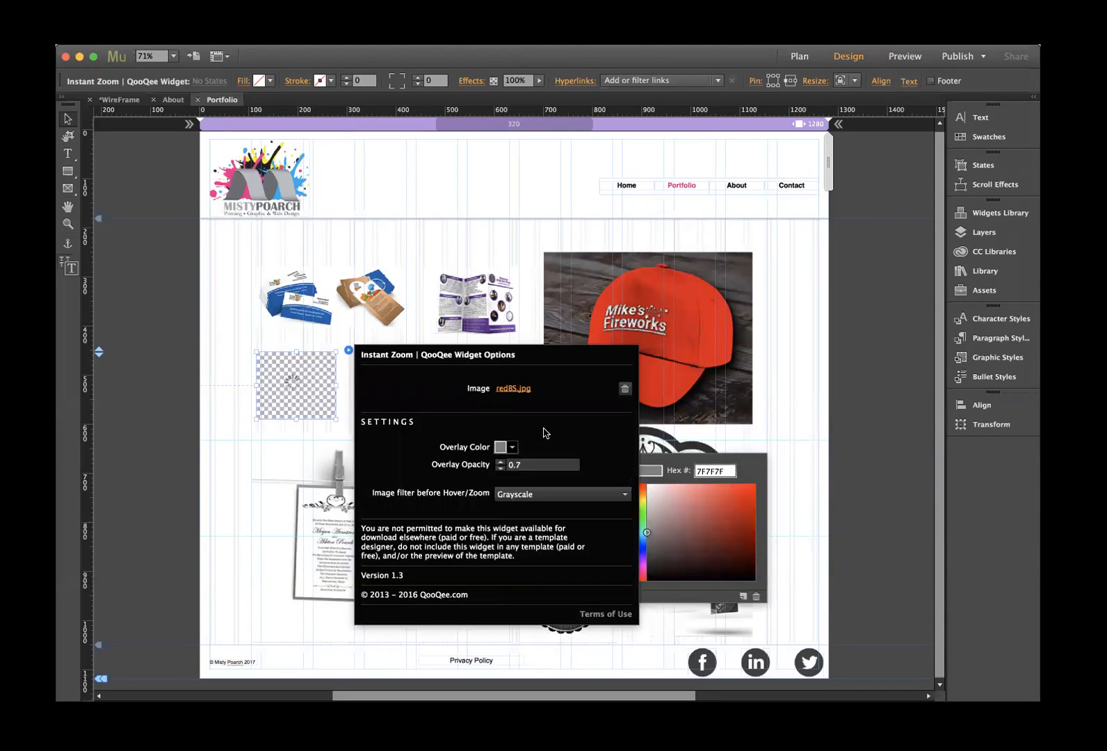
{"action": "left_click", "coordinate": [531, 494]}
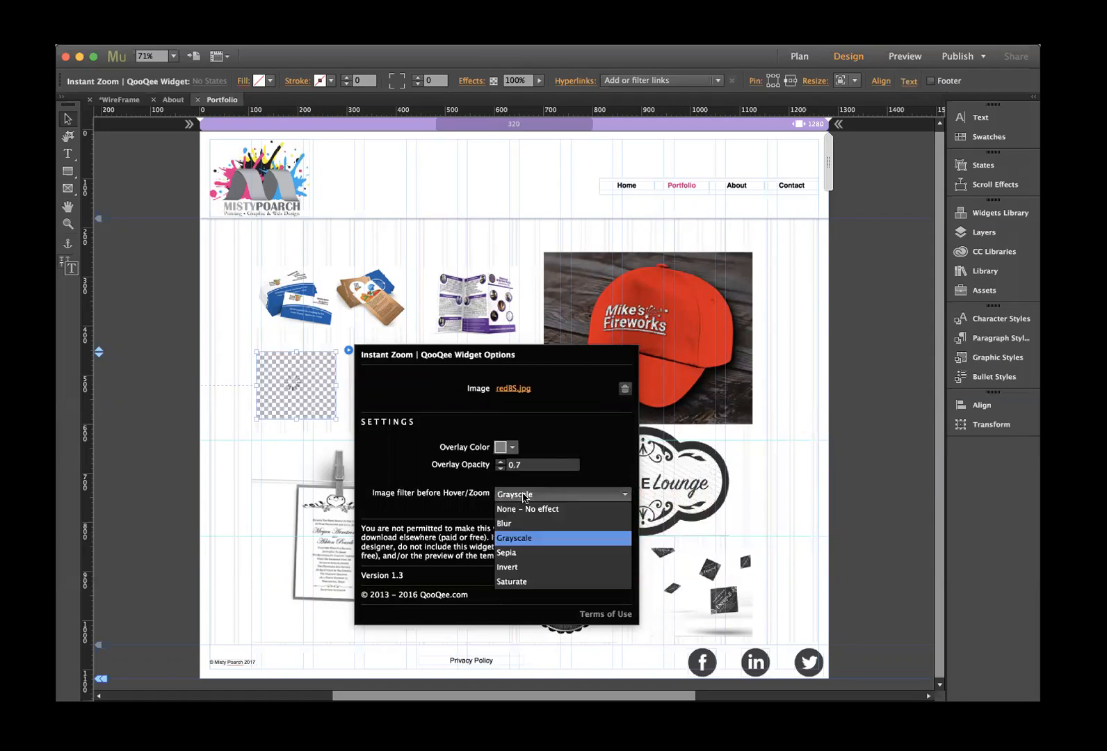
{"action": "left_click", "coordinate": [534, 514]}
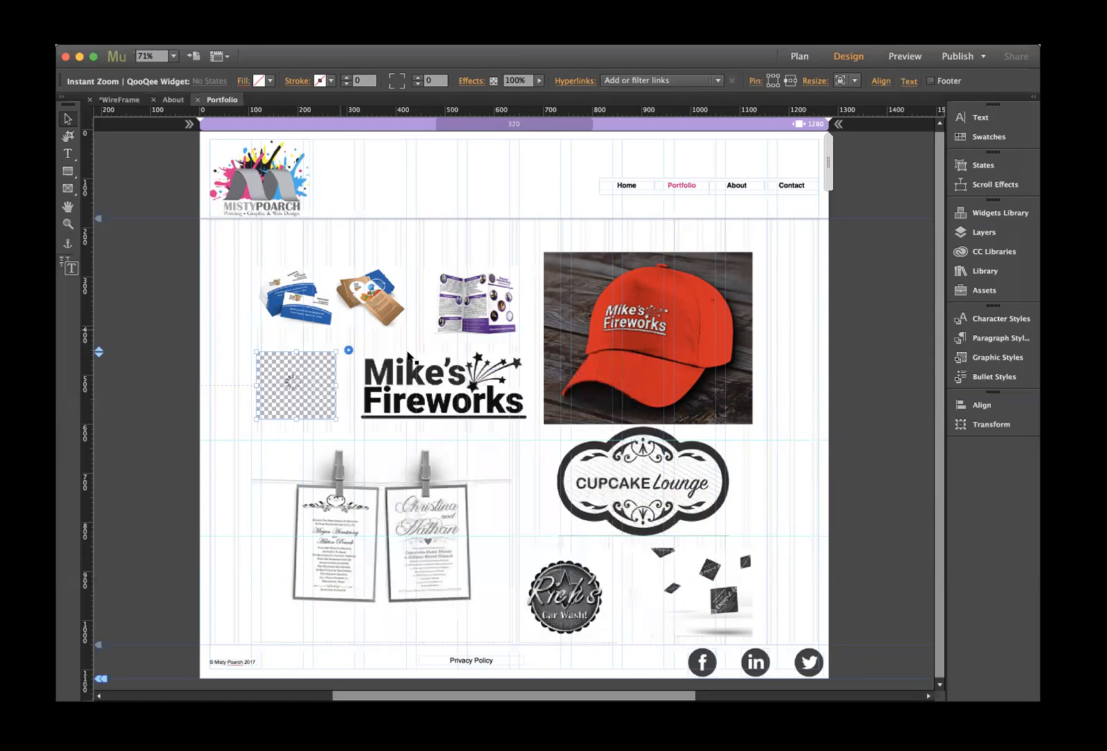
- Give the Mike's Fireworks logo widget a 7F7F7F grey overlay and no filter
{"action": "left_click", "coordinate": [410, 358]}
{"action": "left_click", "coordinate": [538, 352]}
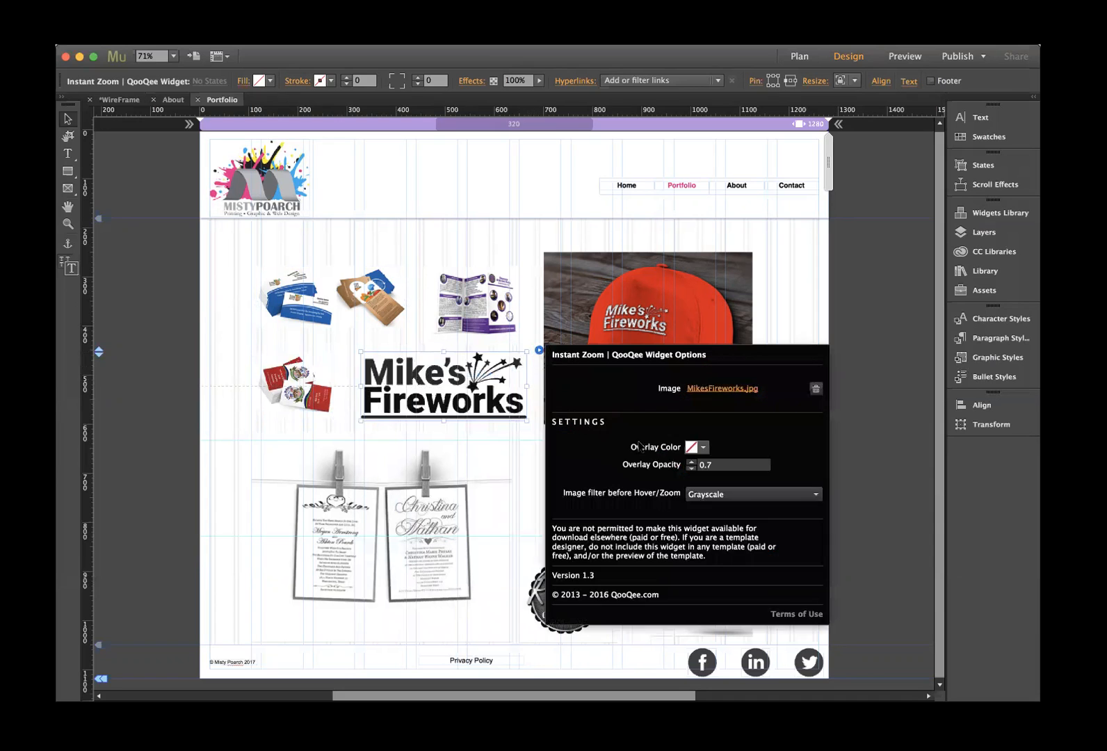
{"action": "left_click", "coordinate": [700, 448]}
{"action": "left_click", "coordinate": [712, 489]}
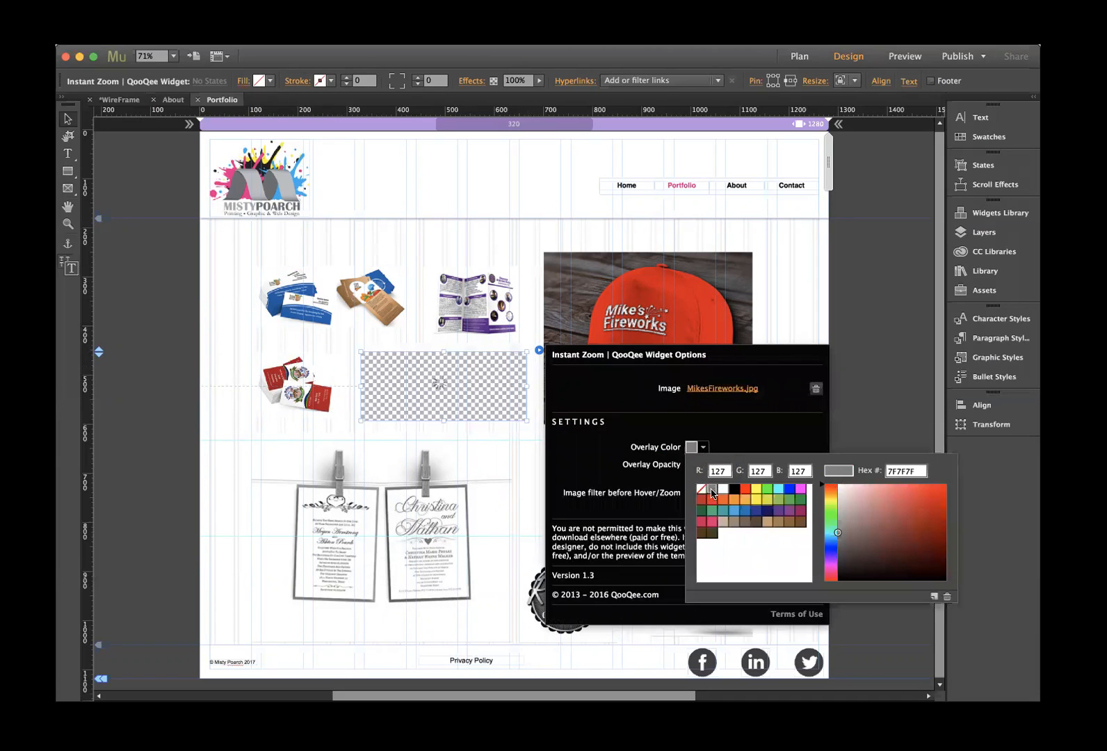
{"action": "left_click", "coordinate": [614, 458]}
{"action": "left_click", "coordinate": [762, 496]}
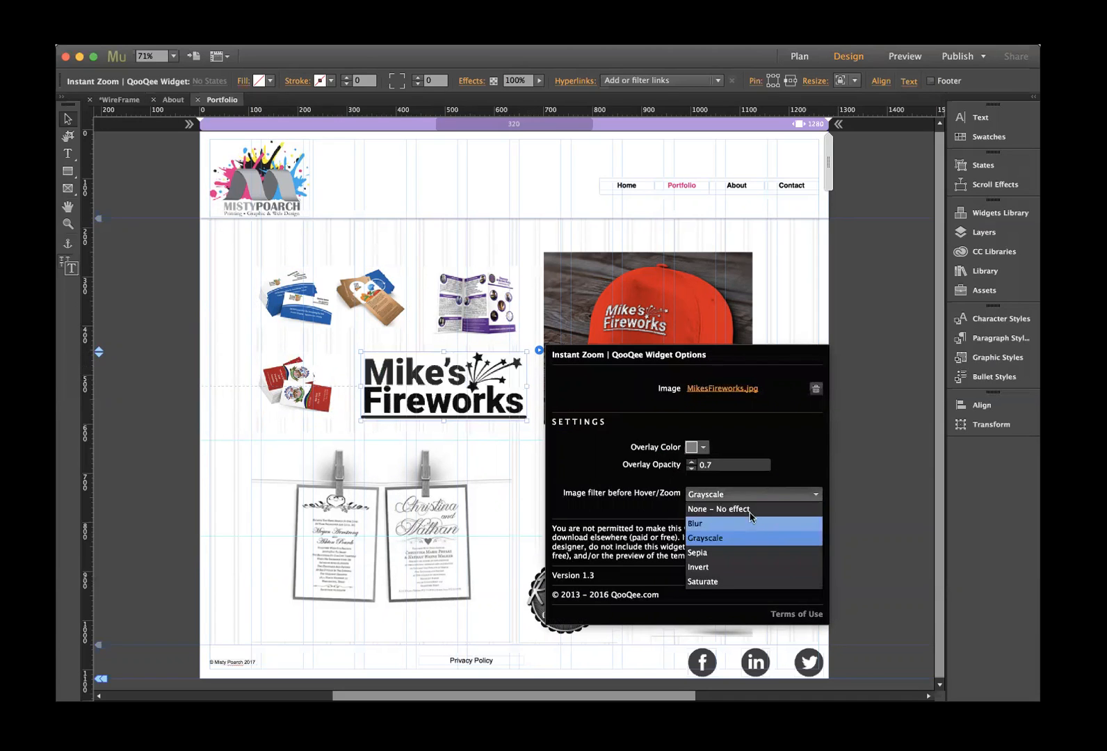
{"action": "left_click", "coordinate": [742, 510]}
- Give the clothespin invitations widget a grey overlay and remove its grayscale filter
{"action": "left_click", "coordinate": [478, 492]}
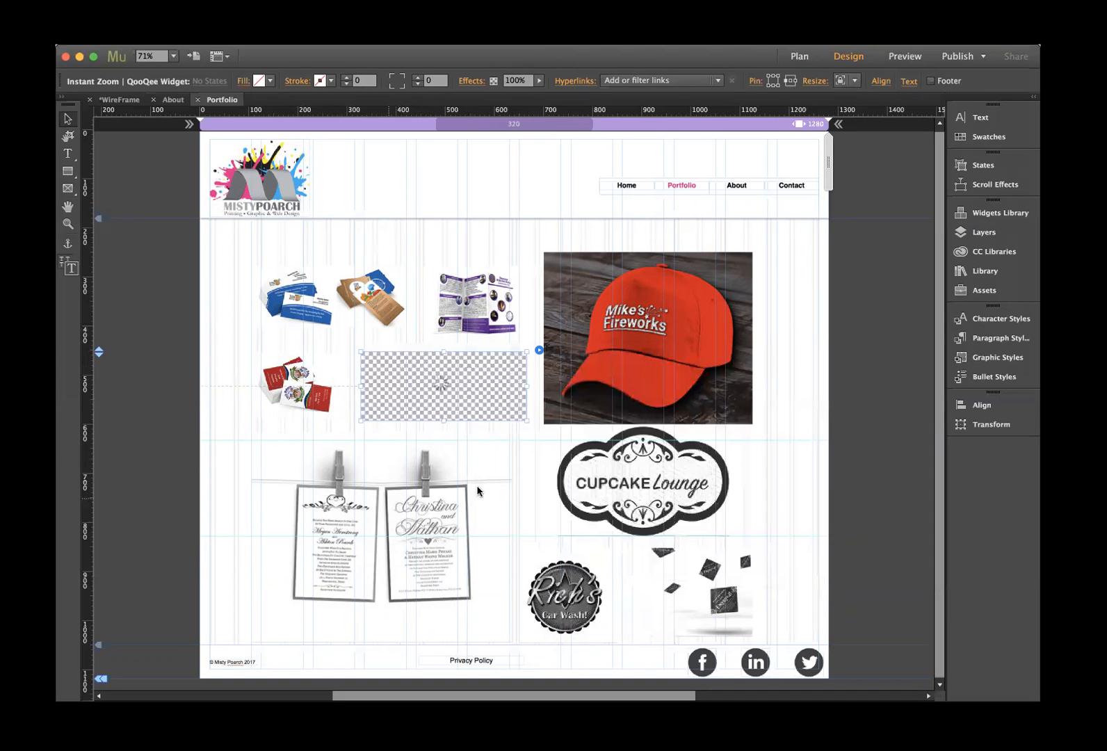
{"action": "left_click", "coordinate": [524, 432]}
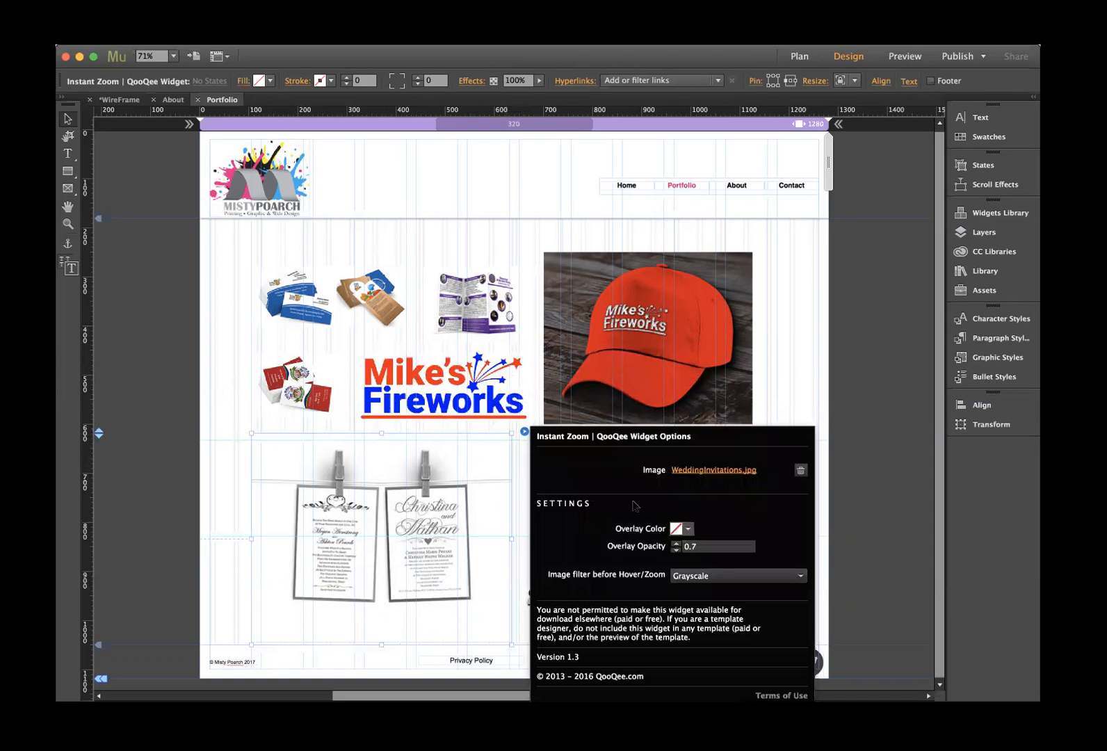
{"action": "left_click", "coordinate": [688, 529]}
{"action": "left_click", "coordinate": [697, 570]}
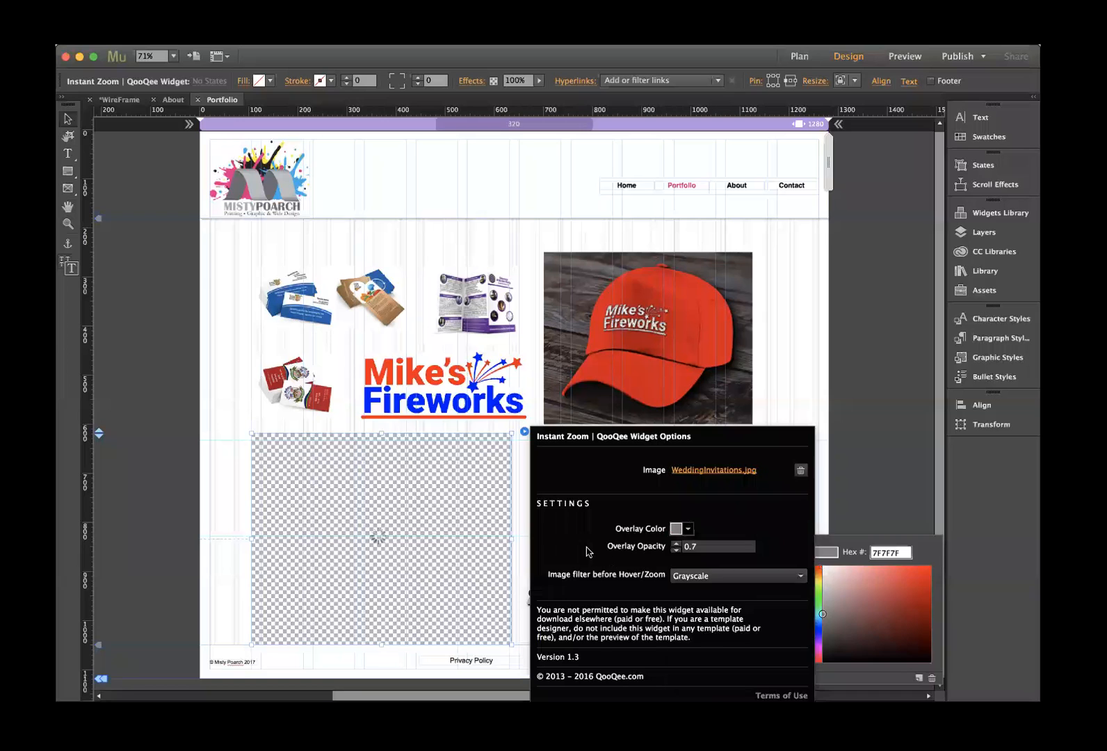
{"action": "left_click", "coordinate": [716, 576]}
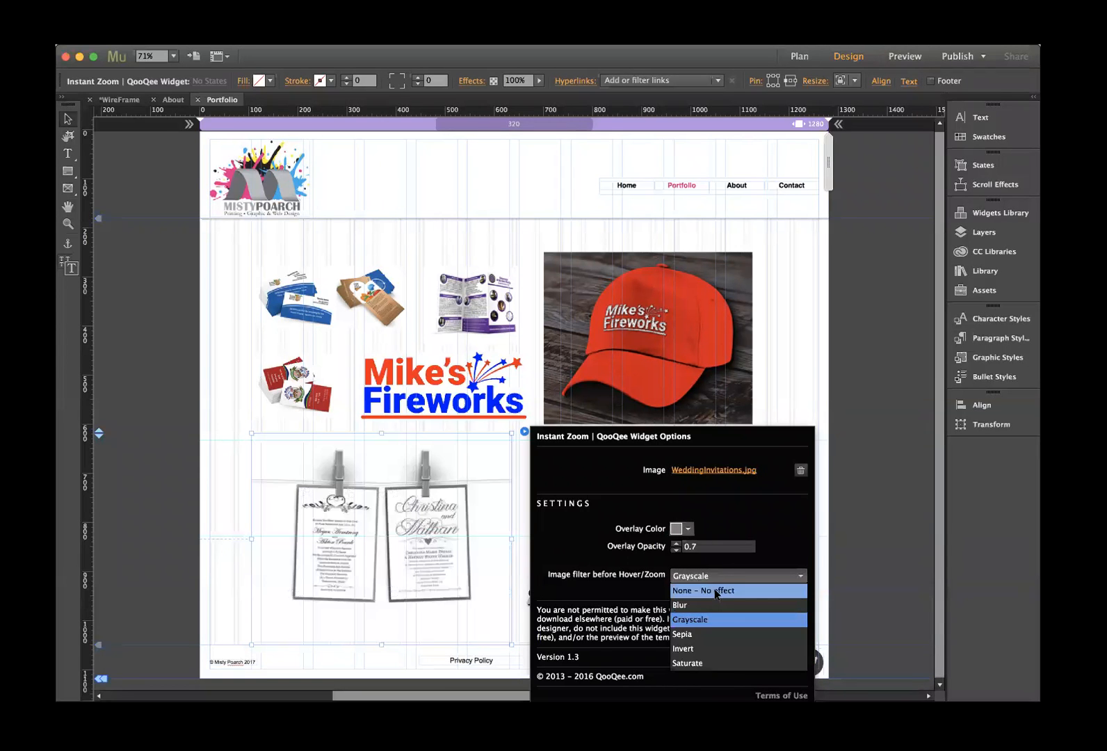
{"action": "left_click", "coordinate": [717, 591]}
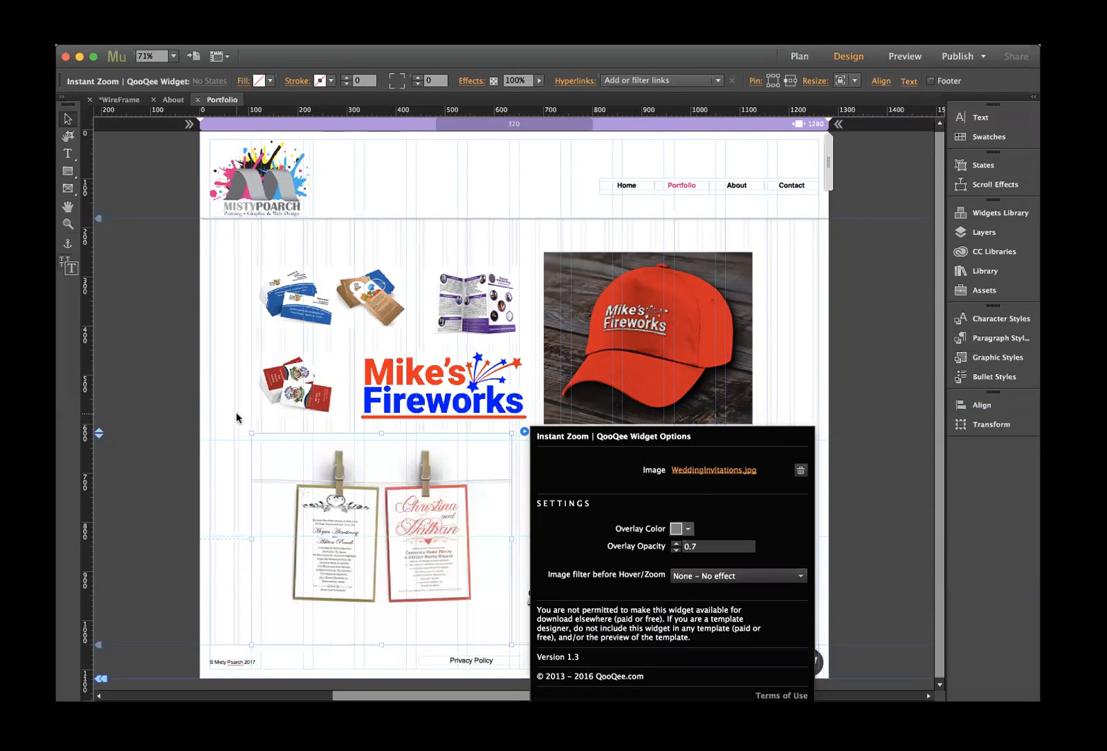
{"action": "left_click", "coordinate": [236, 417]}
- Give the Cupcake Lounge logo widget a grey overlay and turn off its filter
{"action": "left_click", "coordinate": [624, 478]}
{"action": "left_click", "coordinate": [742, 425]}
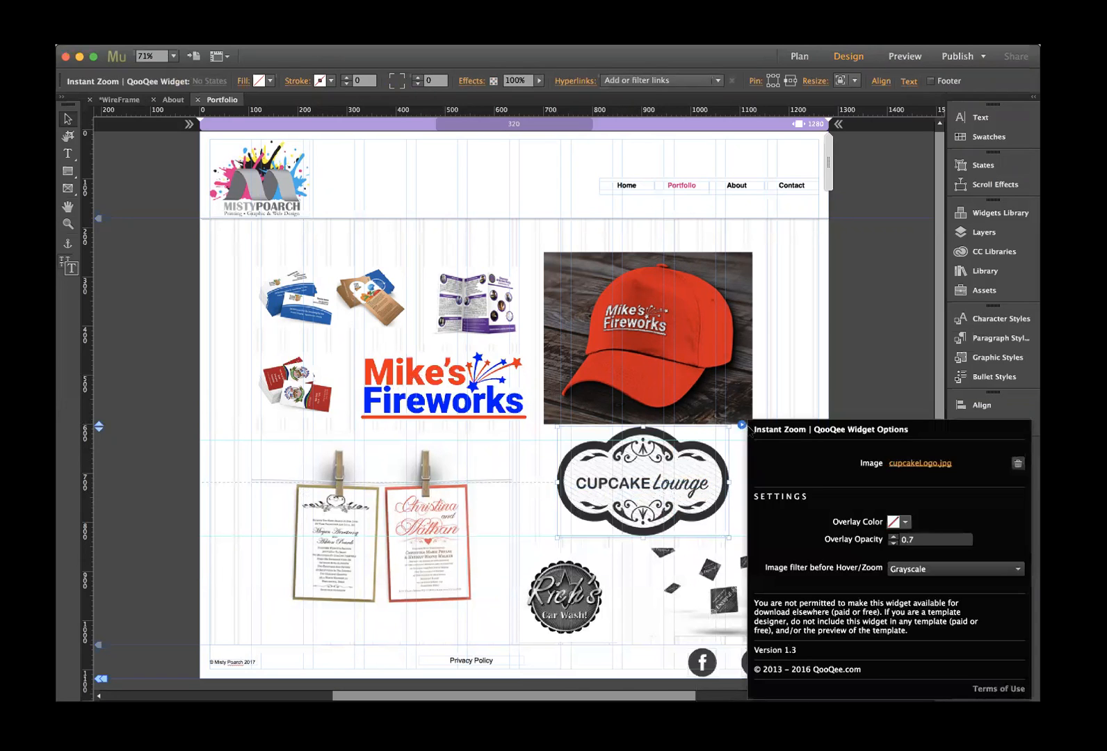
{"action": "left_click", "coordinate": [903, 523]}
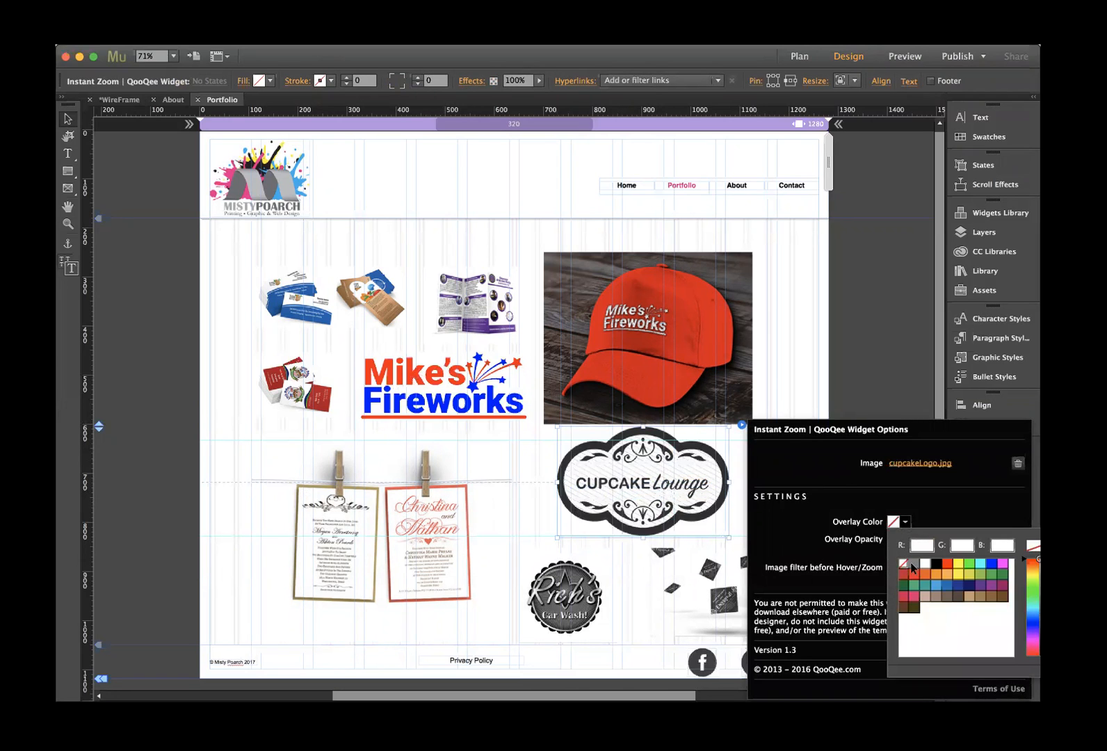
{"action": "left_click", "coordinate": [913, 567]}
{"action": "left_click", "coordinate": [834, 577]}
{"action": "left_click", "coordinate": [945, 570]}
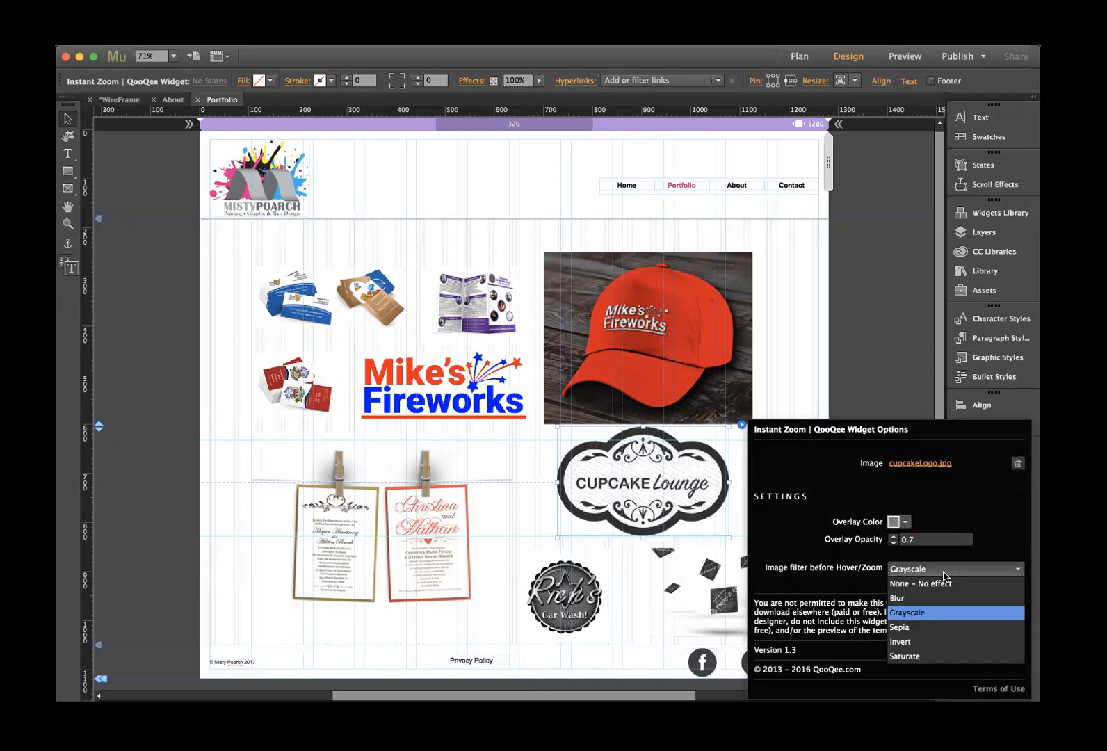
{"action": "left_click", "coordinate": [918, 583]}
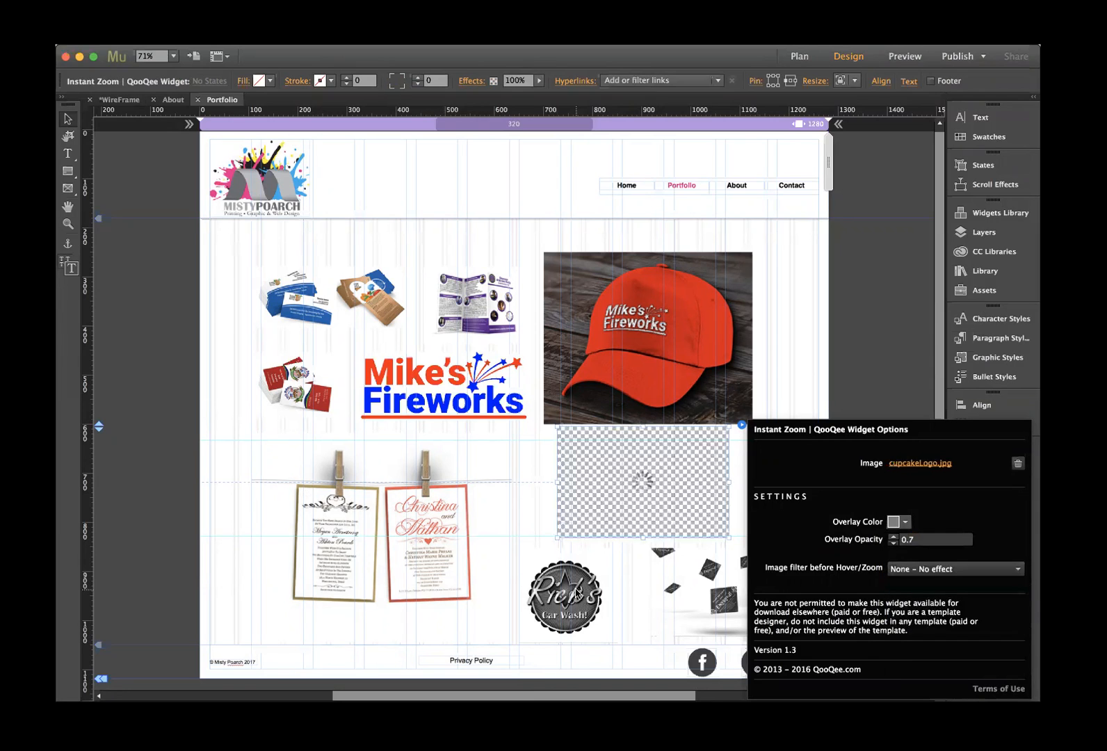
- Set the Rick's Car Wash widget to a 50% grey overlay with no filter
{"action": "left_click", "coordinate": [591, 590]}
{"action": "left_click", "coordinate": [632, 547]}
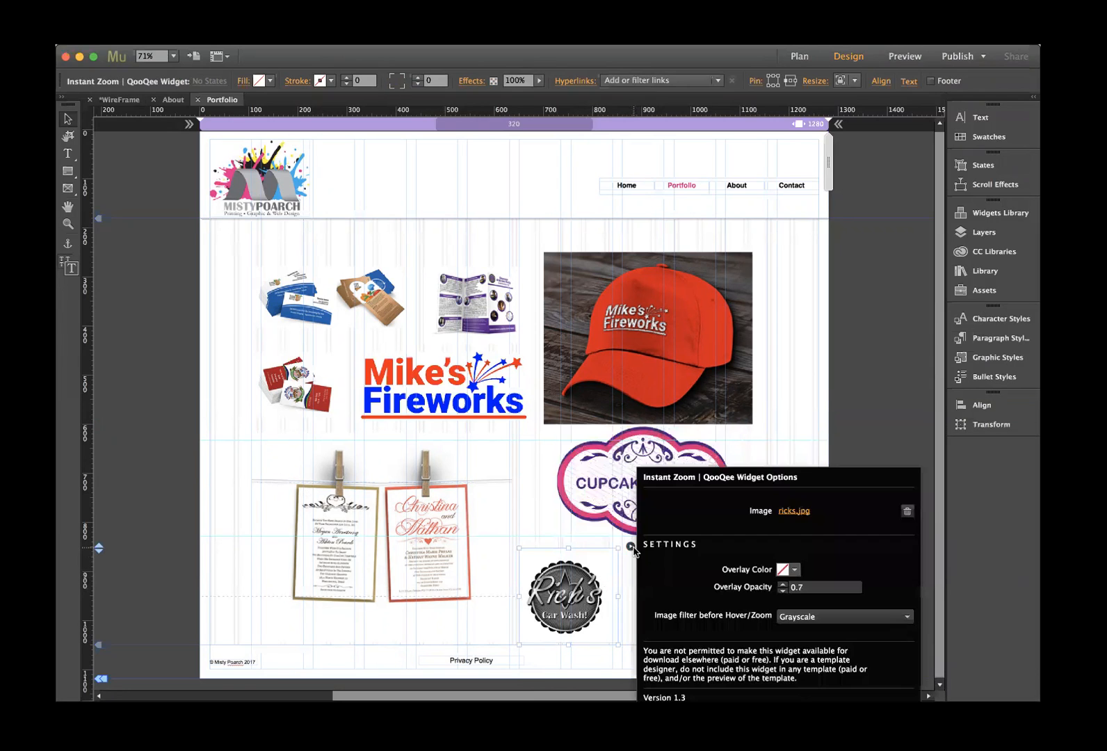
{"action": "left_click", "coordinate": [794, 570]}
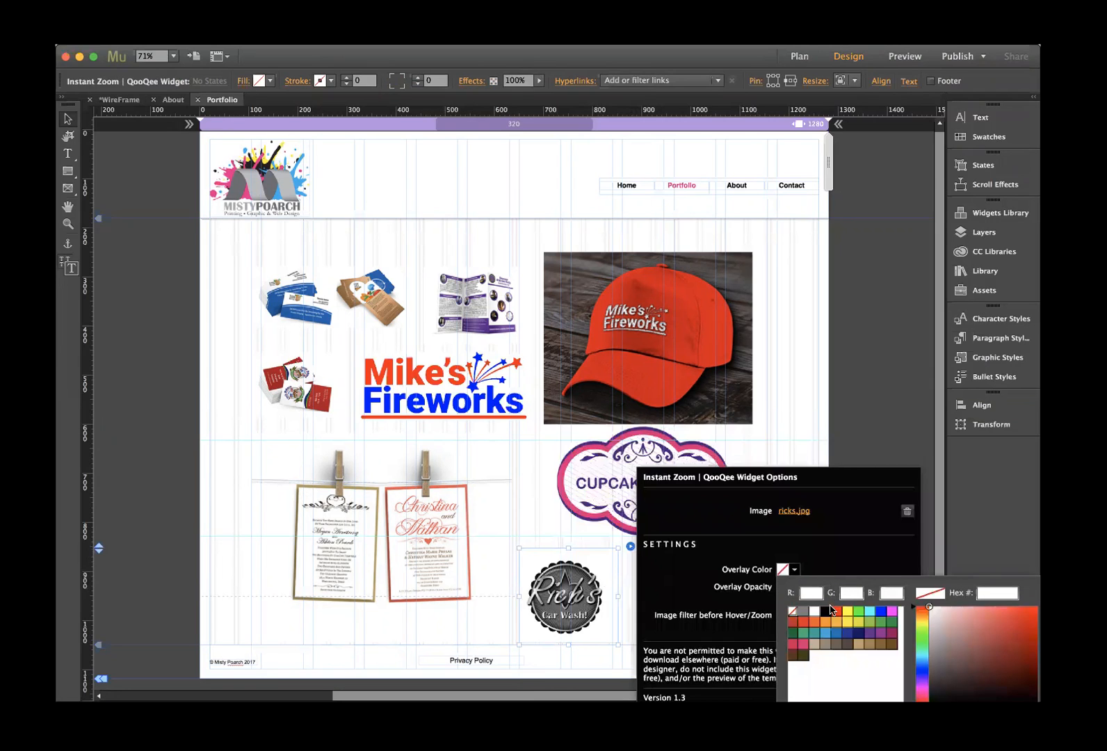
{"action": "left_click", "coordinate": [806, 612]}
{"action": "left_click", "coordinate": [818, 562]}
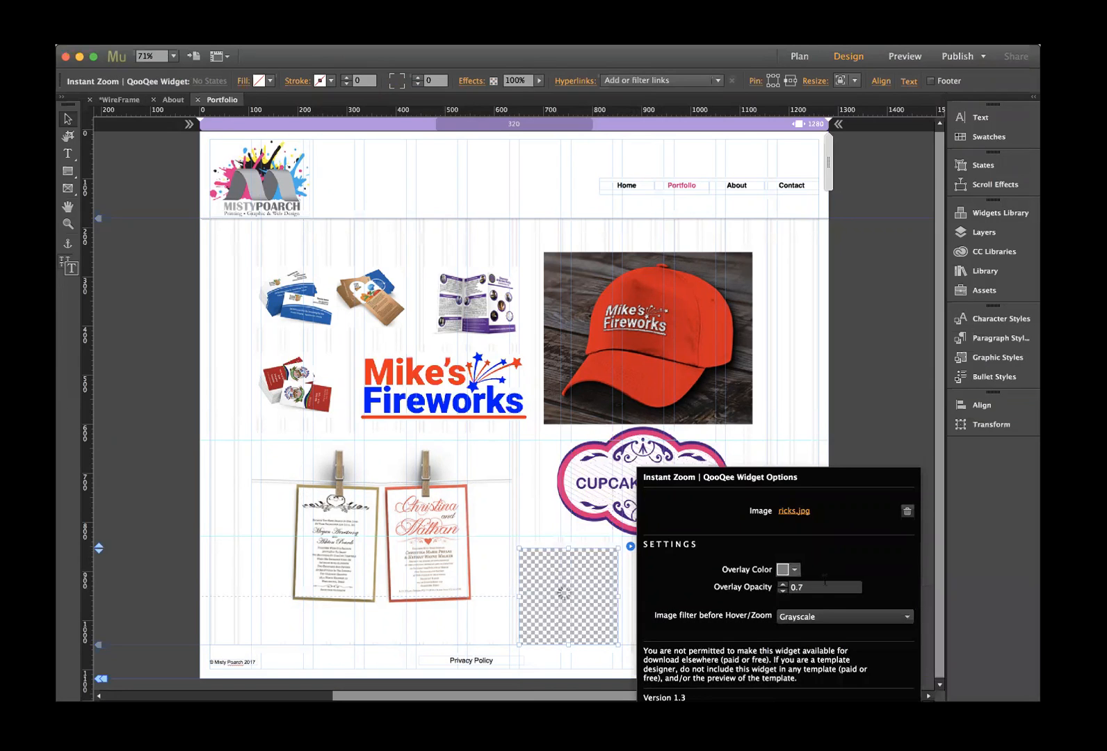
{"action": "left_click", "coordinate": [829, 618]}
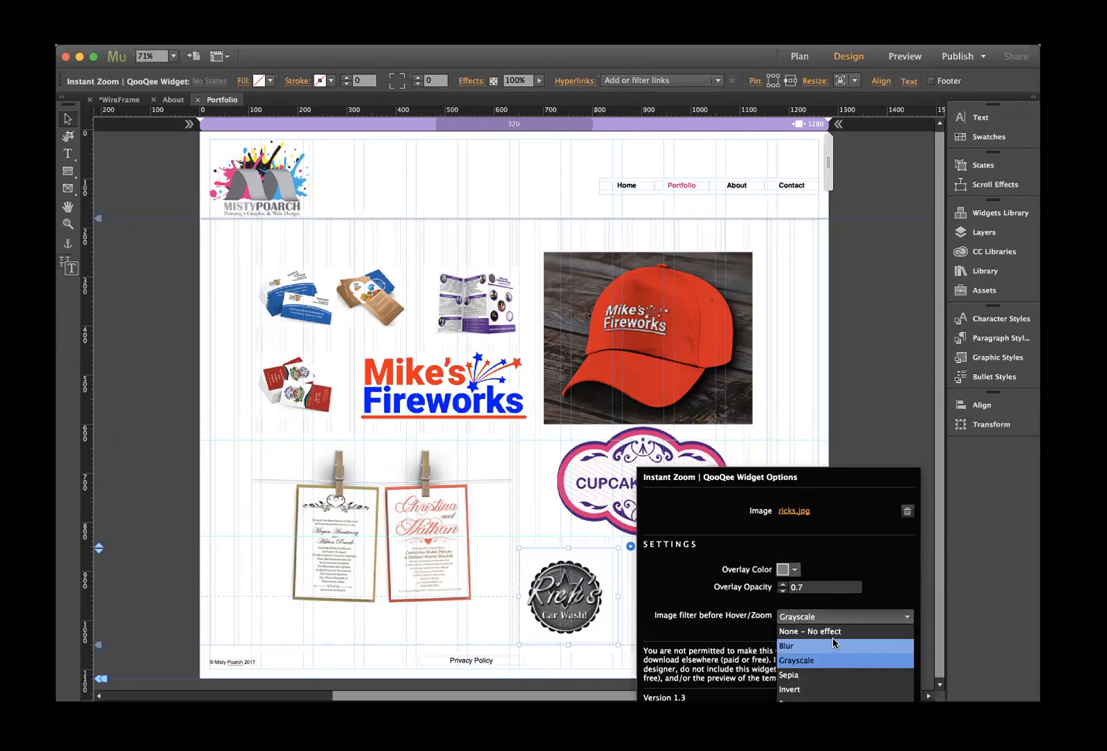
{"action": "left_click", "coordinate": [829, 630]}
{"action": "left_click", "coordinate": [622, 582]}
- Set the Engaged widget to a 50% grey overlay with no filter
{"action": "left_click", "coordinate": [694, 584]}
{"action": "left_click", "coordinate": [765, 547]}
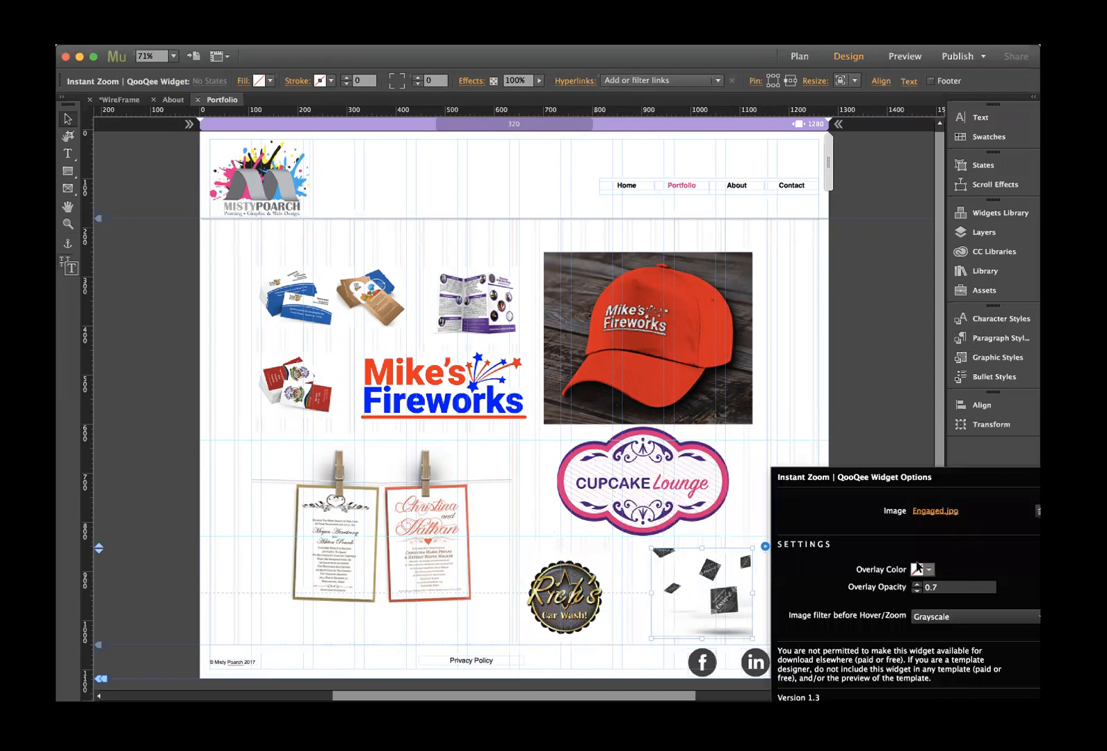
{"action": "left_click", "coordinate": [929, 570]}
{"action": "left_click", "coordinate": [937, 611]}
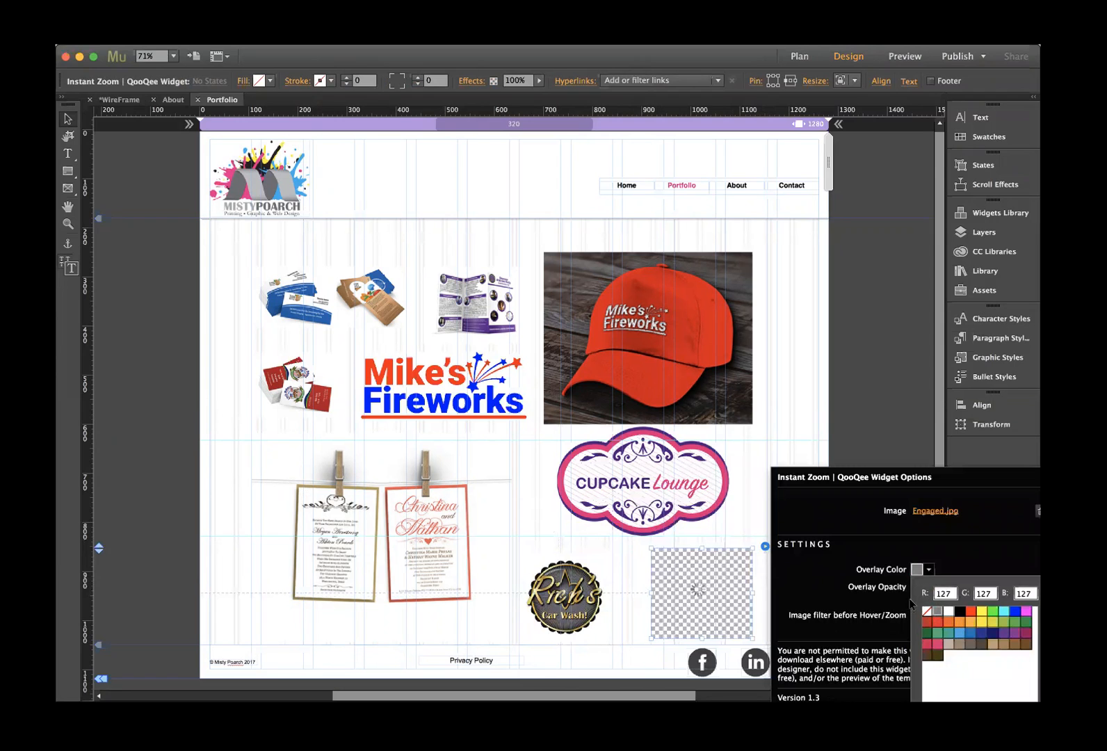
{"action": "left_click", "coordinate": [870, 612]}
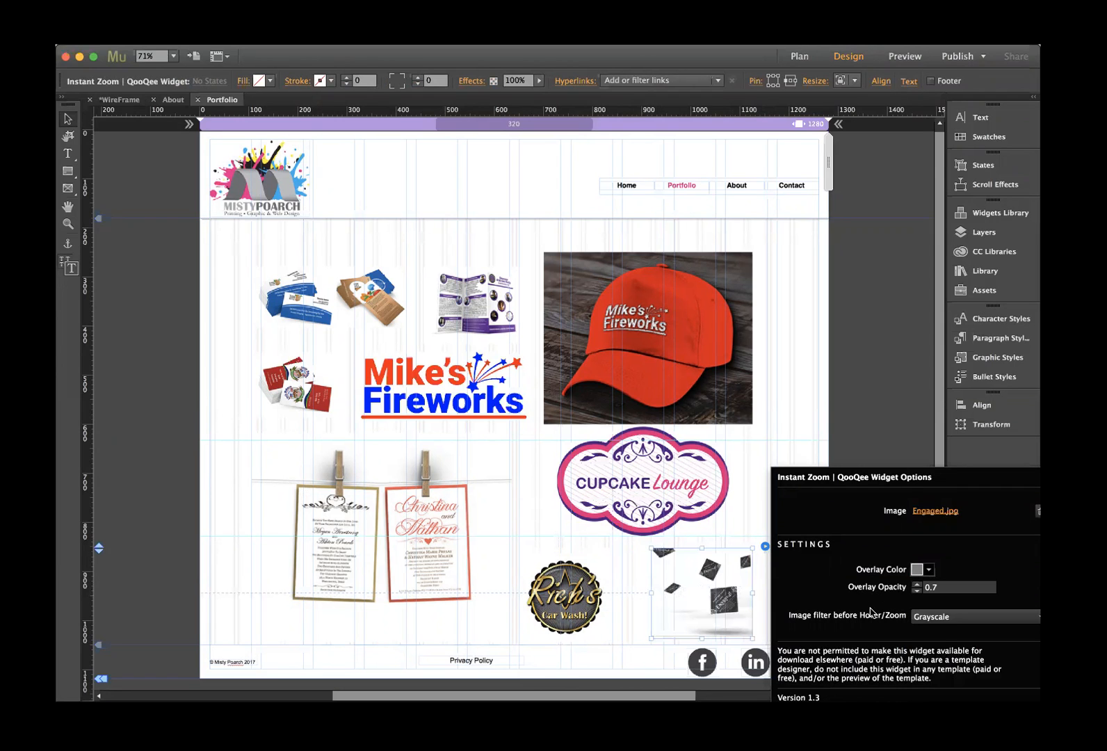
{"action": "left_click", "coordinate": [963, 617]}
{"action": "left_click", "coordinate": [954, 631]}
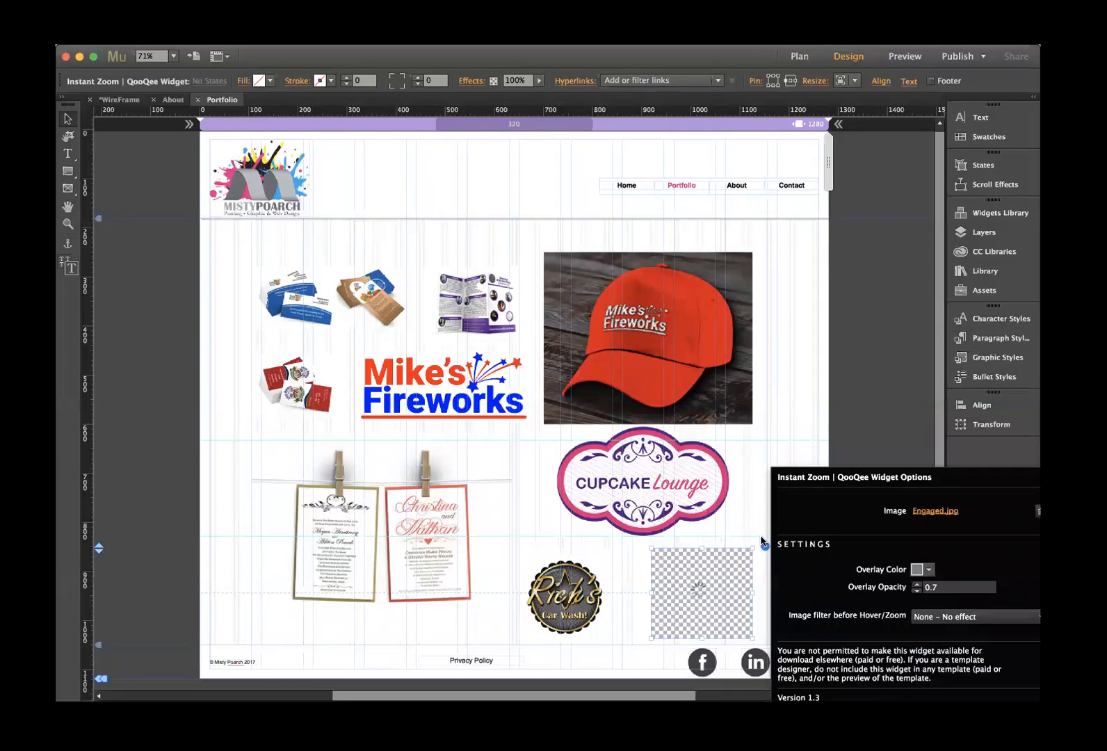
{"action": "left_click", "coordinate": [749, 492]}
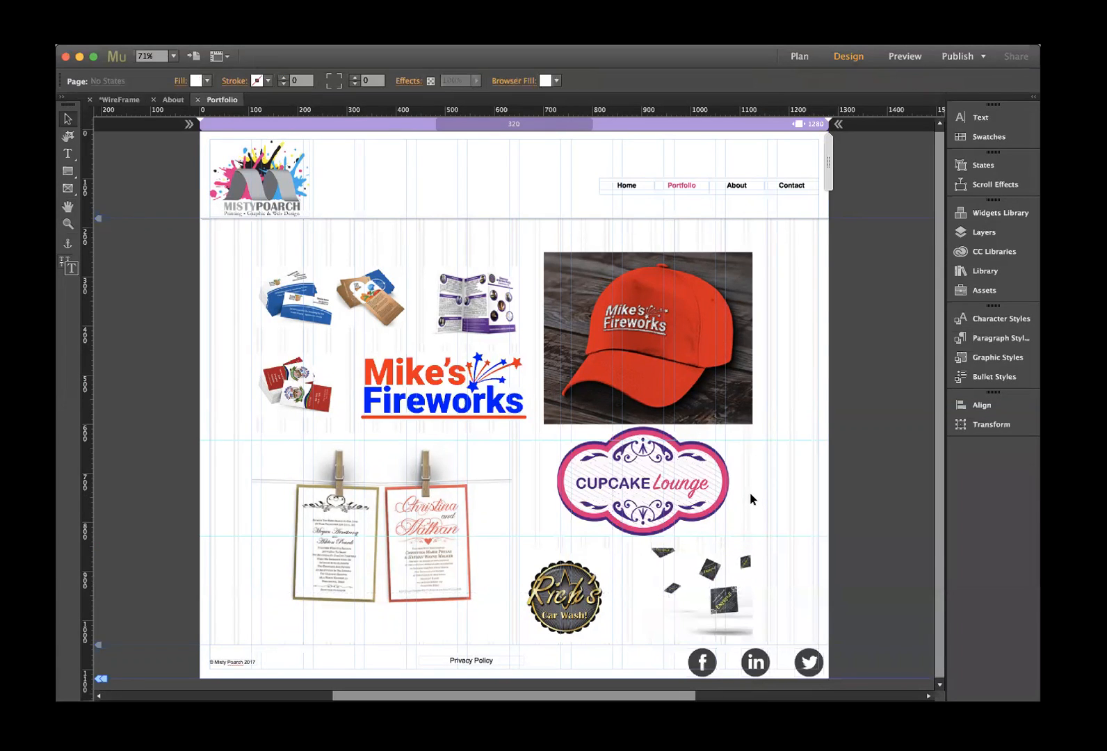
- Preview the Portfolio page and test the business cards, brochure, hat, Mike's Fireworks, Cupcake Lounge and invitation zooms
{"action": "left_click", "coordinate": [903, 58]}
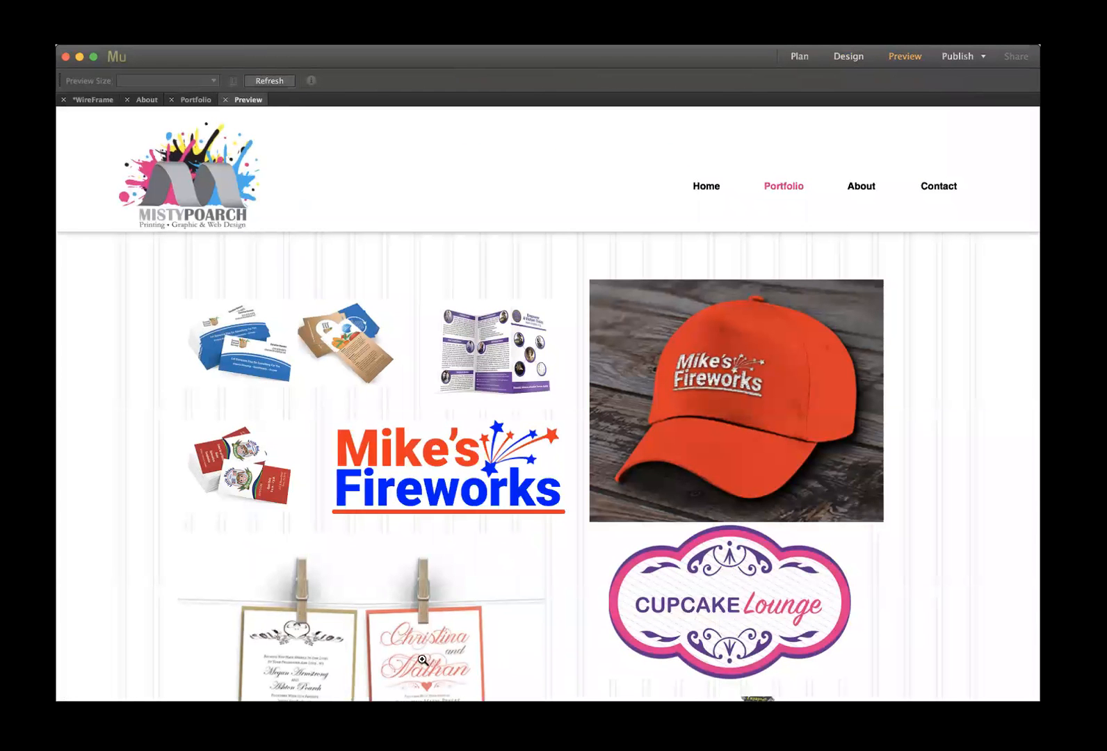
{"action": "left_click", "coordinate": [243, 348]}
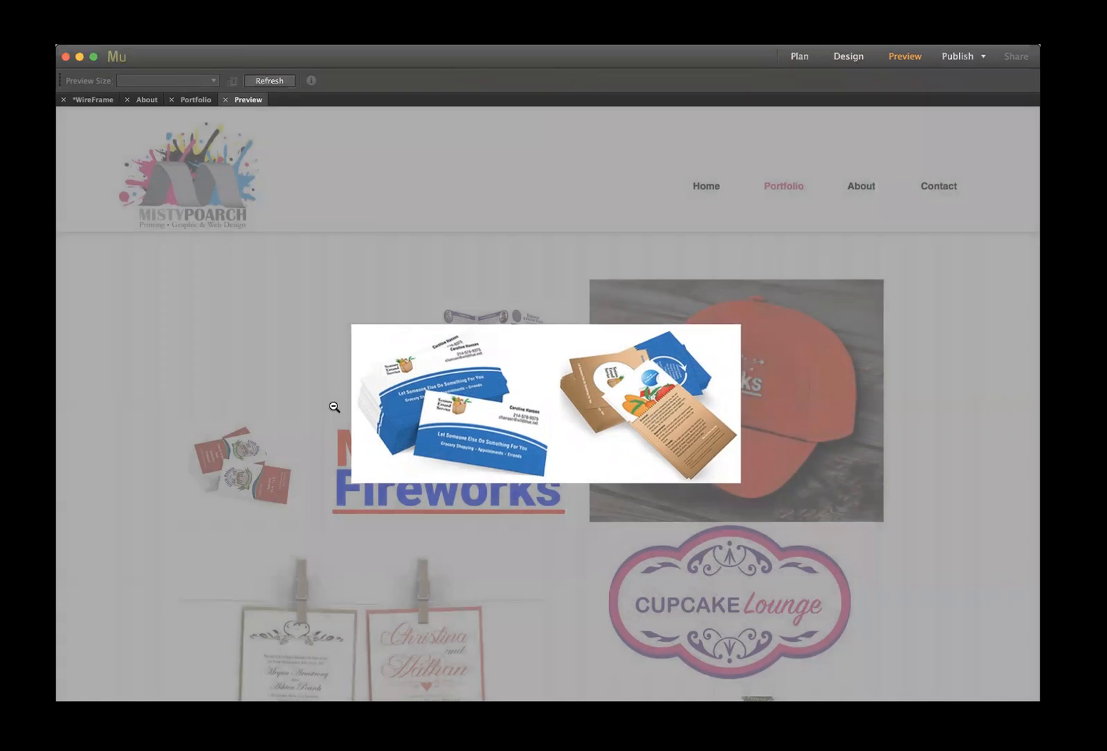
{"action": "left_click", "coordinate": [334, 408]}
{"action": "left_click", "coordinate": [451, 402]}
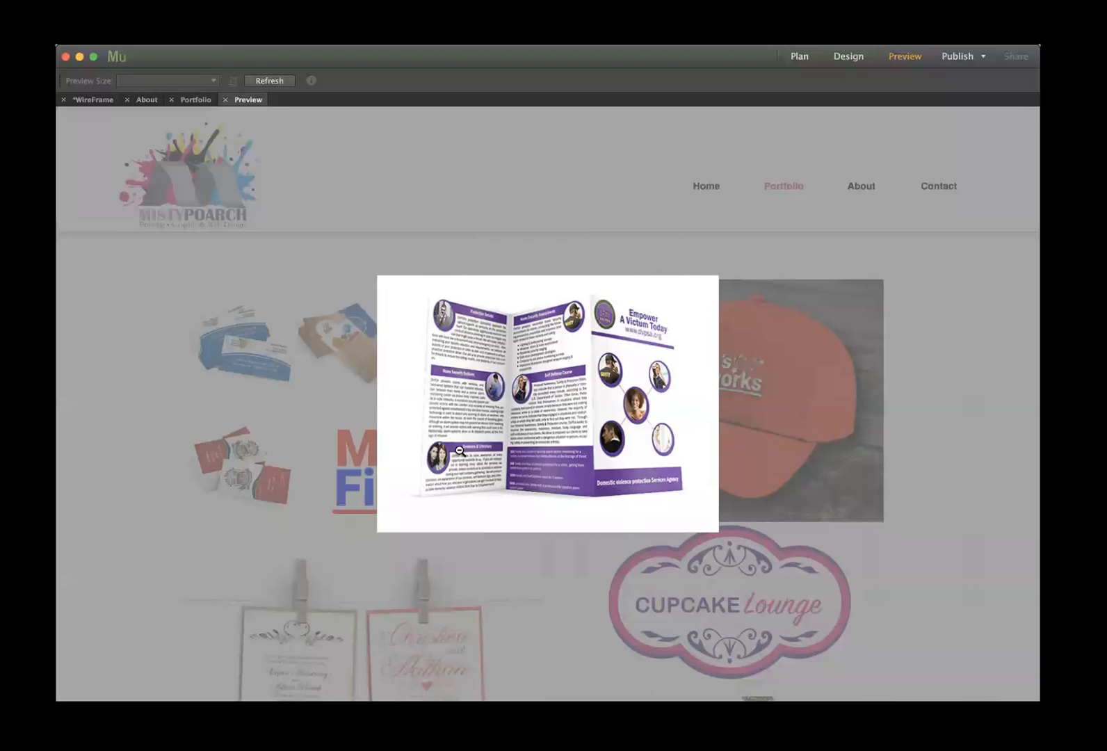
{"action": "left_click", "coordinate": [933, 427]}
{"action": "left_click", "coordinate": [800, 411]}
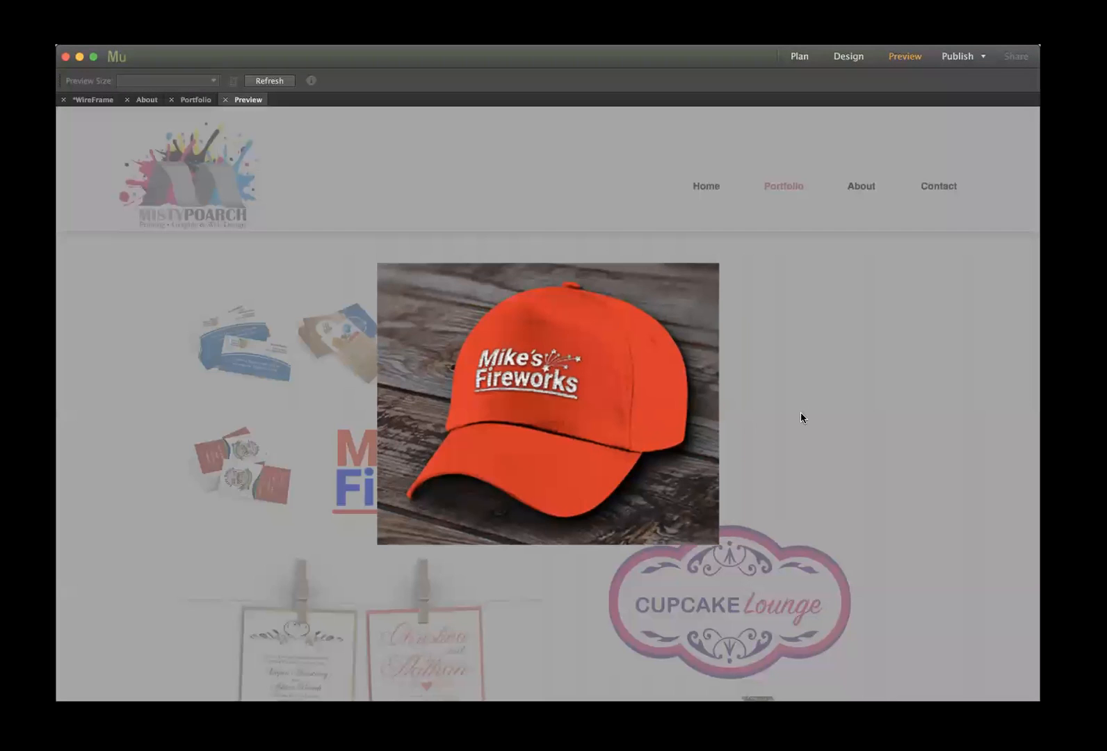
{"action": "left_click", "coordinate": [800, 414]}
{"action": "left_click", "coordinate": [518, 441]}
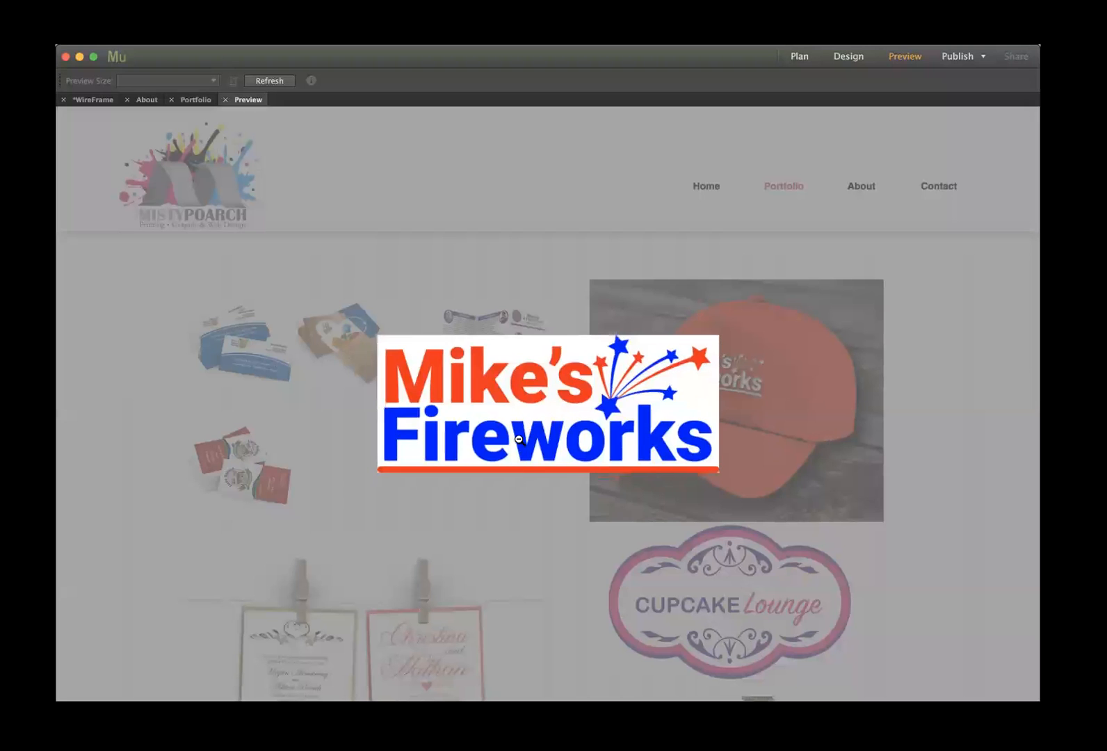
{"action": "left_click", "coordinate": [841, 450]}
{"action": "left_click", "coordinate": [758, 566]}
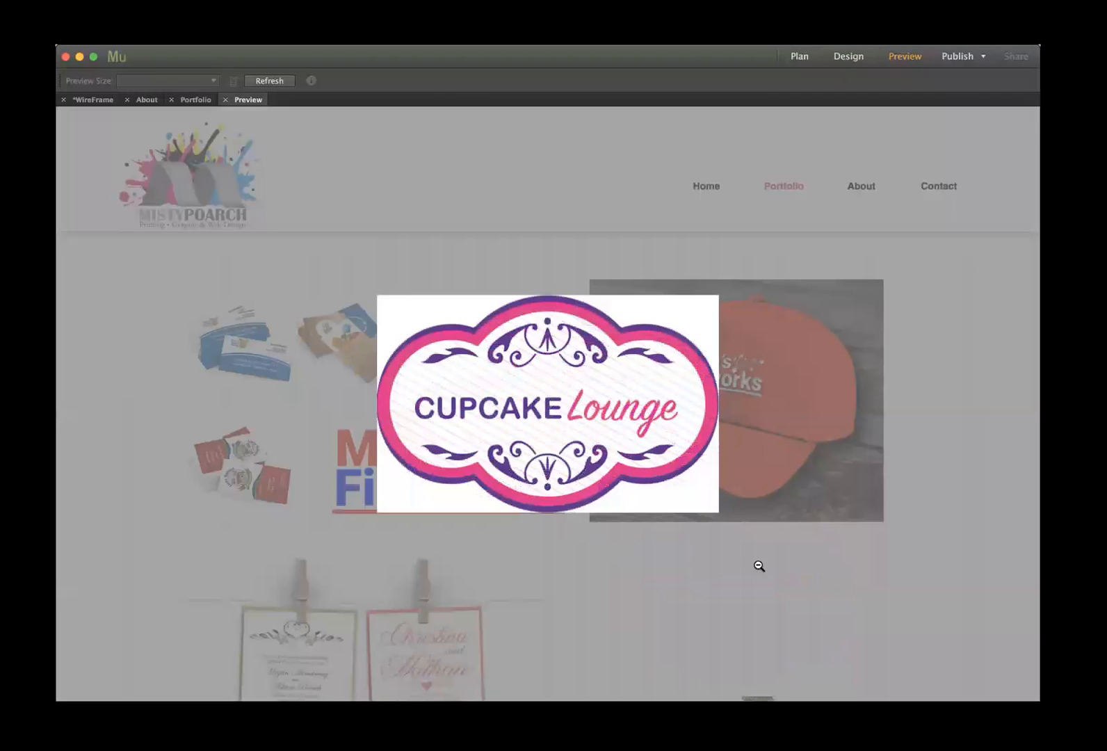
{"action": "left_click", "coordinate": [851, 574]}
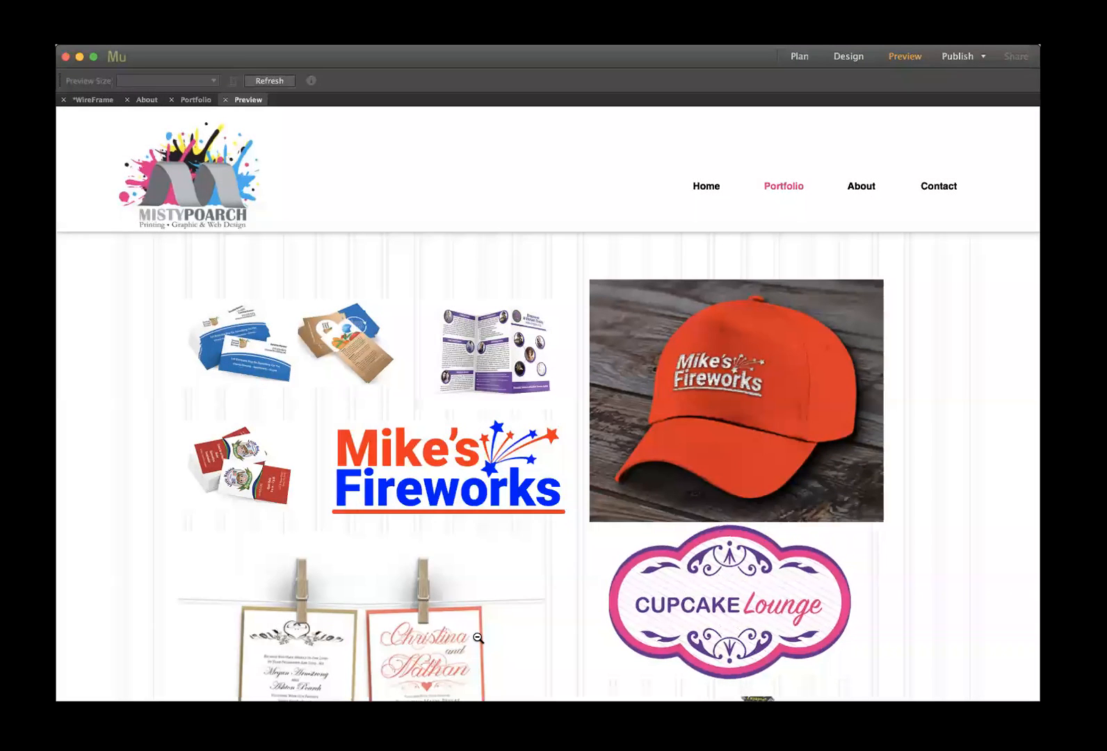
{"action": "left_click", "coordinate": [477, 638]}
{"action": "left_click", "coordinate": [477, 638]}
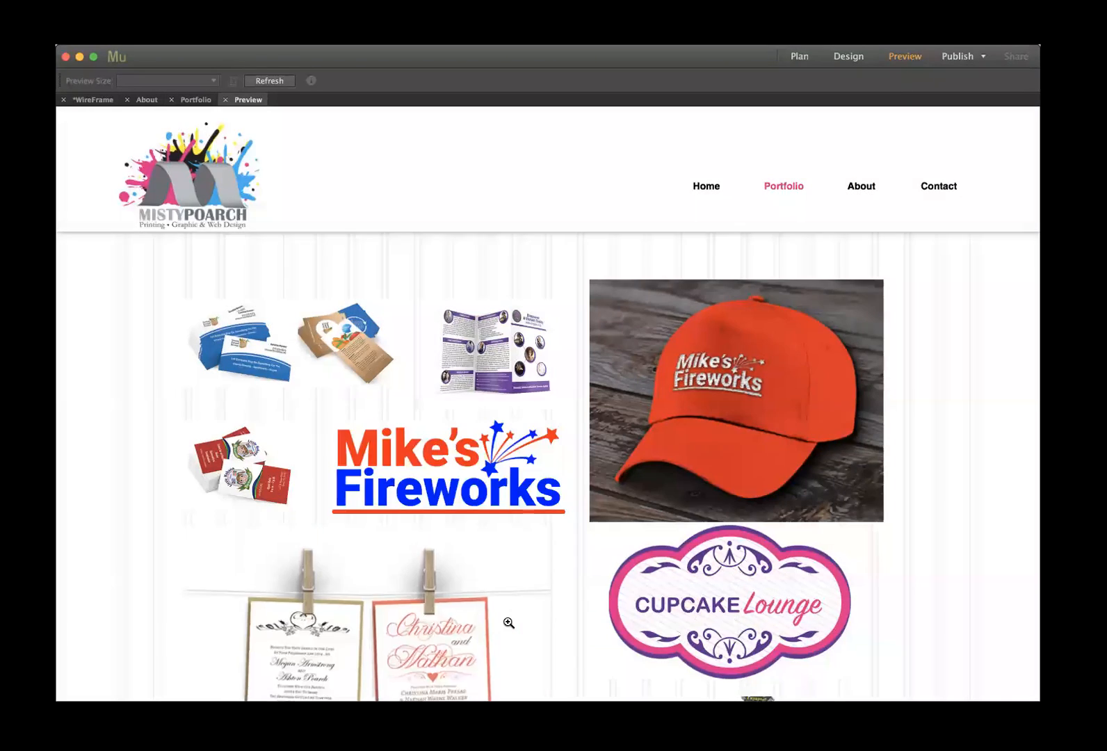
- Further down, test the Rick's Car Wash and Engaged zooms, then return to Design view
{"action": "scroll", "coordinate": [507, 622], "scroll_direction": "down", "scroll_amount": 2}
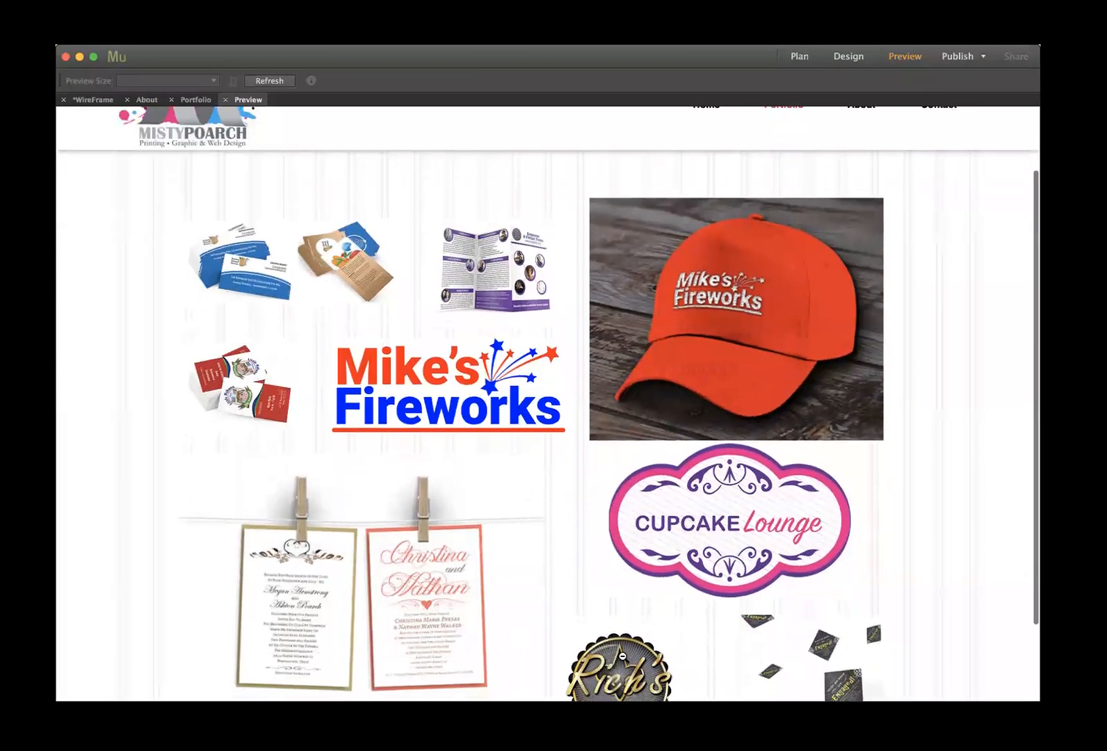
{"action": "left_click", "coordinate": [622, 655]}
{"action": "left_click", "coordinate": [576, 539]}
{"action": "left_click", "coordinate": [837, 657]}
{"action": "left_click", "coordinate": [630, 490]}
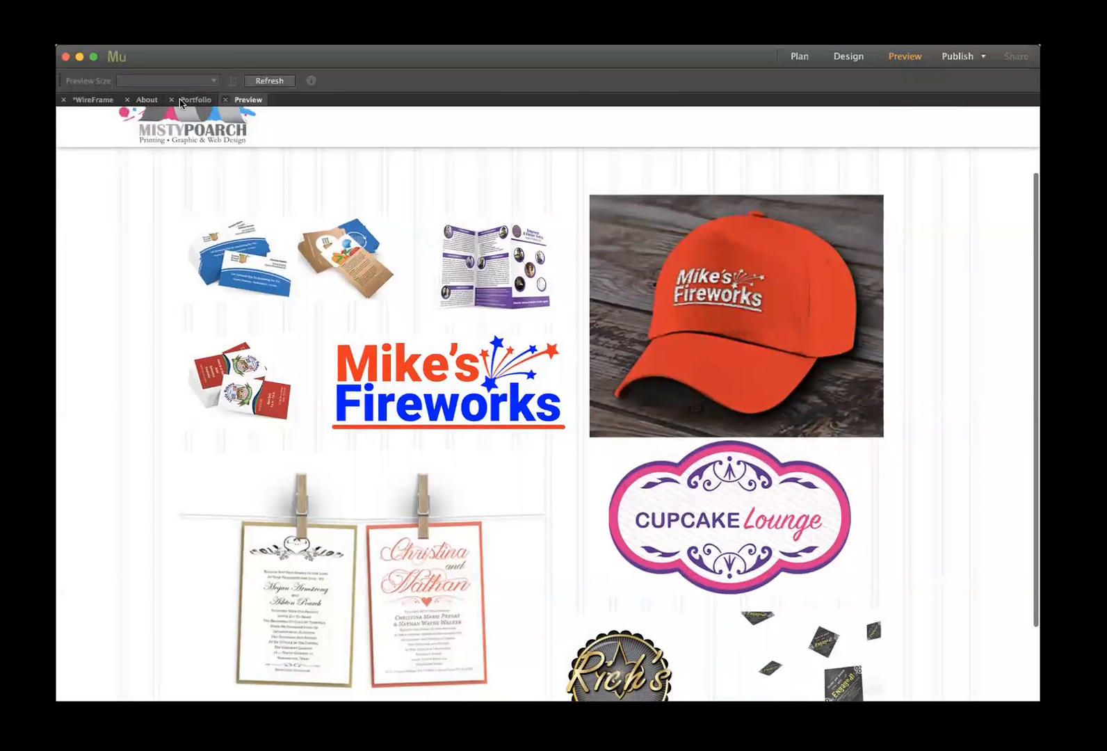
{"action": "left_click", "coordinate": [182, 101]}
- Set the business-card zoom widget's overlay colour to black 000000
{"action": "left_click", "coordinate": [407, 295]}
{"action": "left_click", "coordinate": [419, 265]}
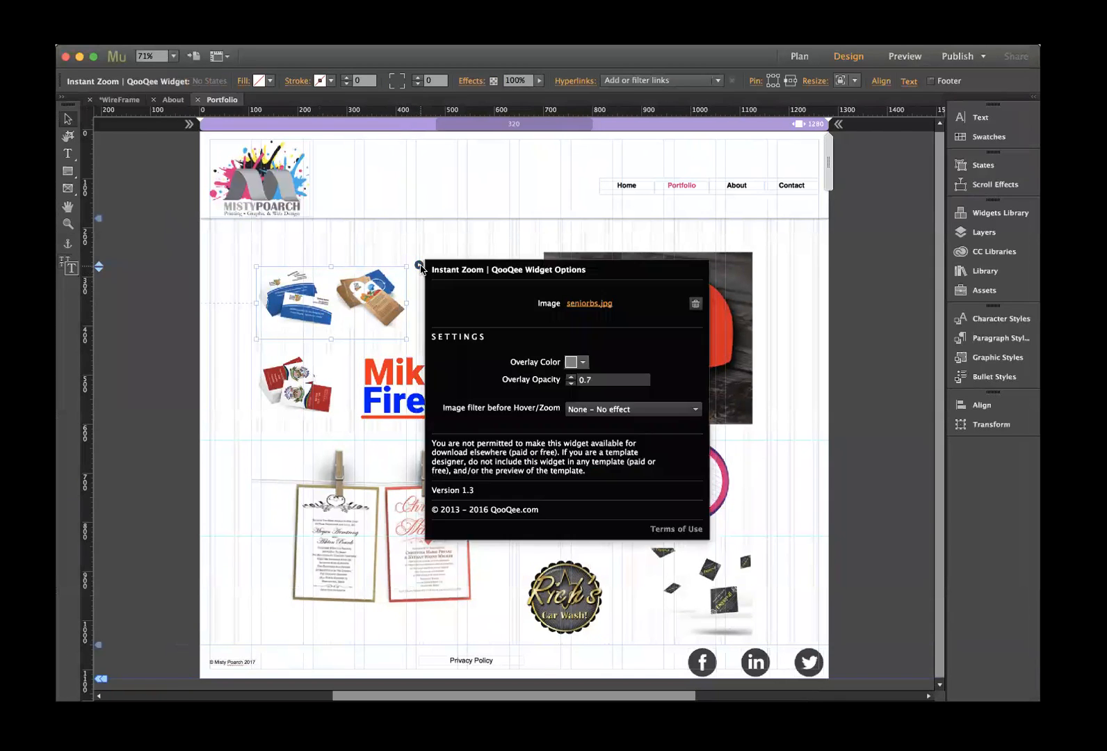
{"action": "left_click", "coordinate": [577, 361]}
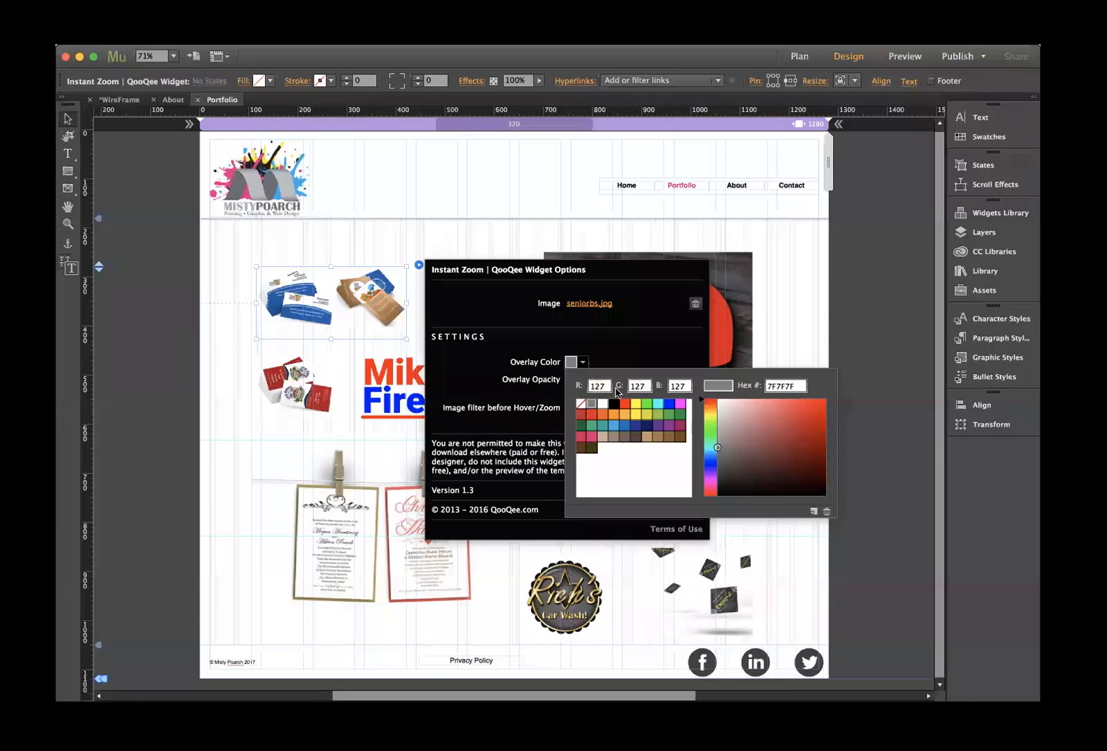
{"action": "left_click", "coordinate": [615, 403]}
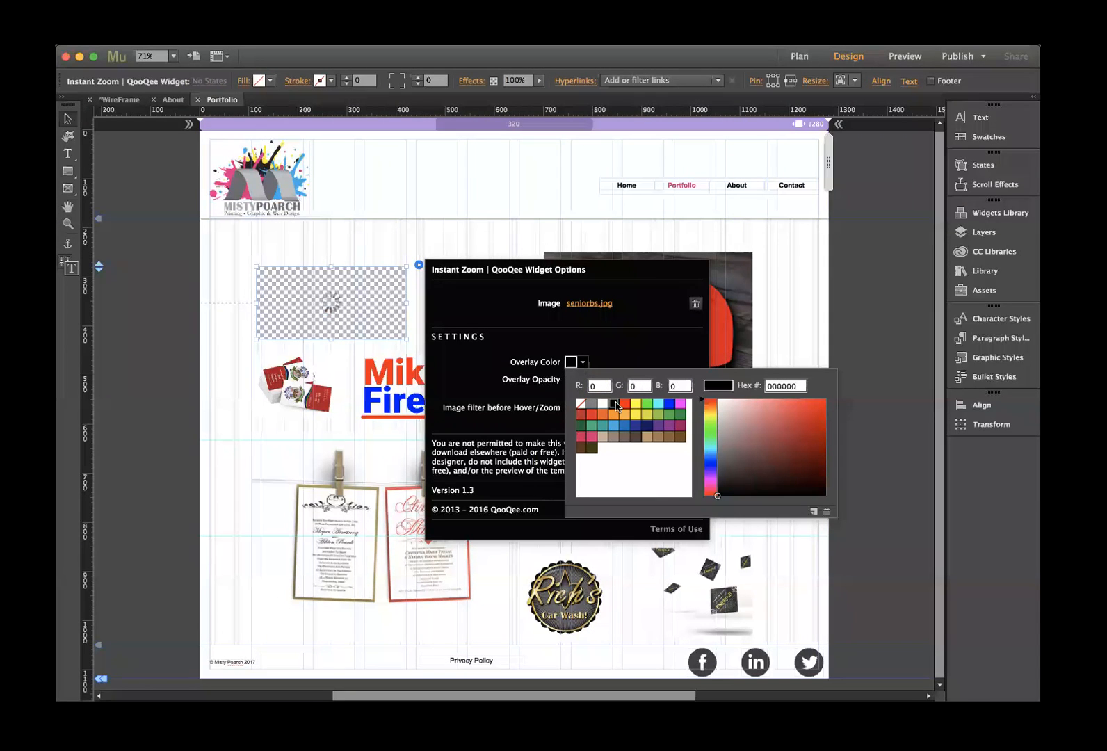
{"action": "left_click", "coordinate": [628, 314]}
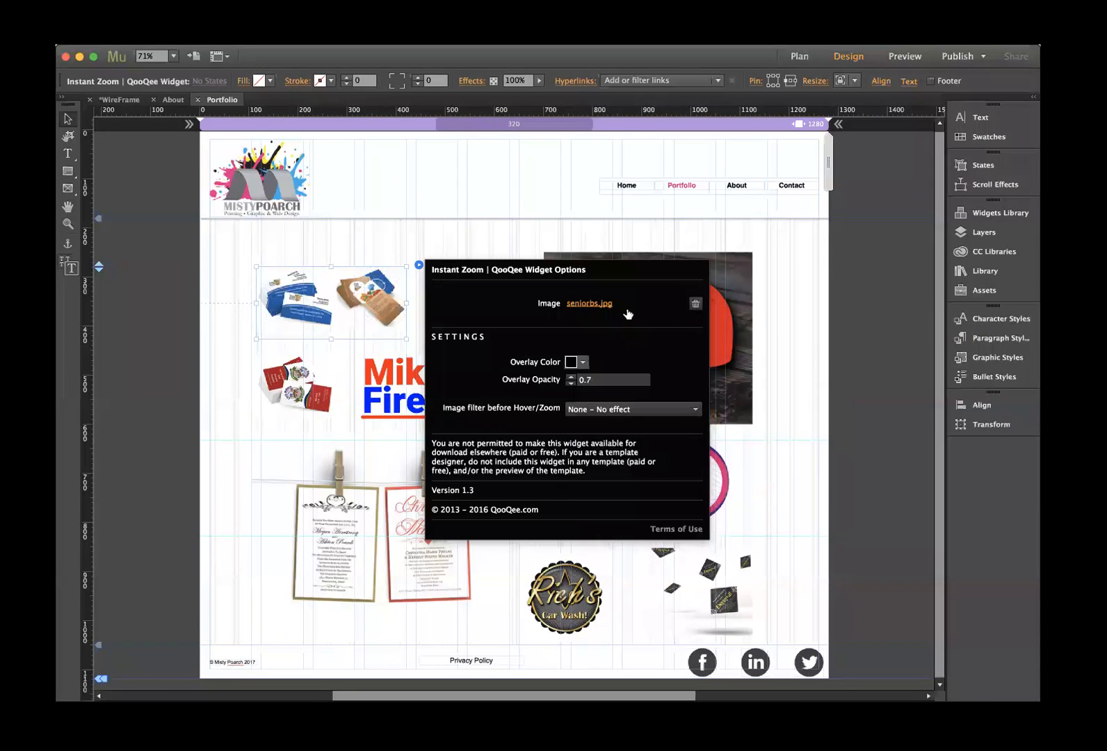
{"action": "left_click", "coordinate": [684, 228]}
- Preview the page to confirm the darker business-card overlay, then go back to Design view
{"action": "left_click", "coordinate": [904, 55]}
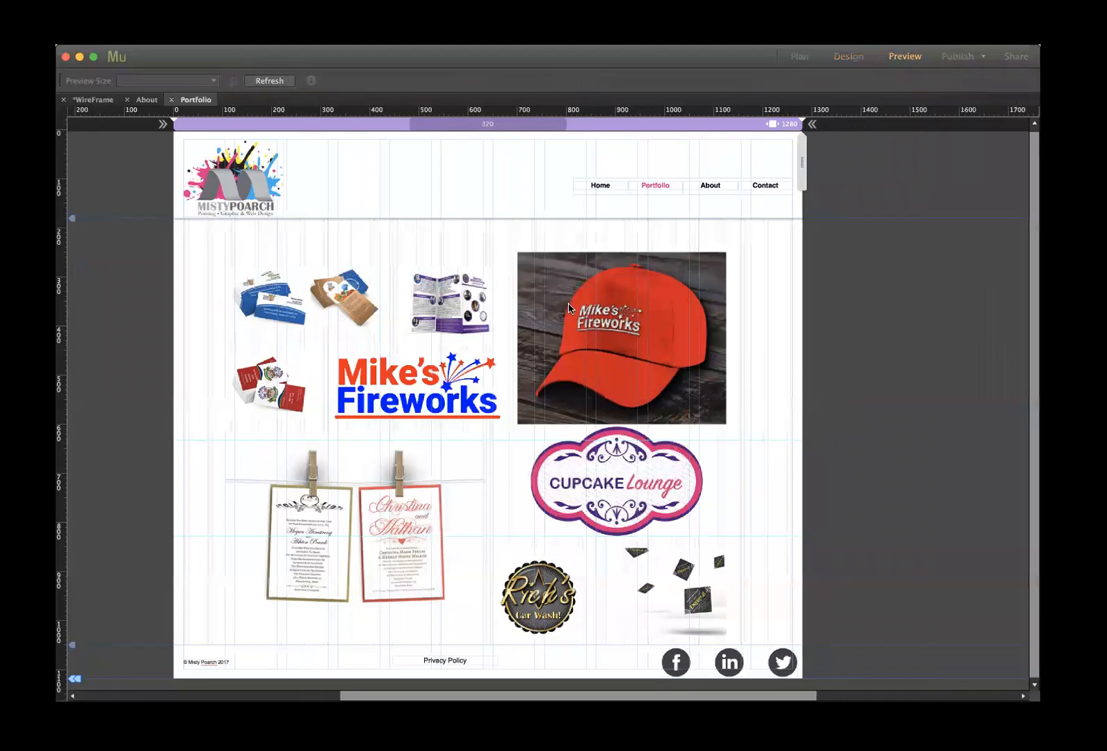
{"action": "left_click", "coordinate": [257, 353]}
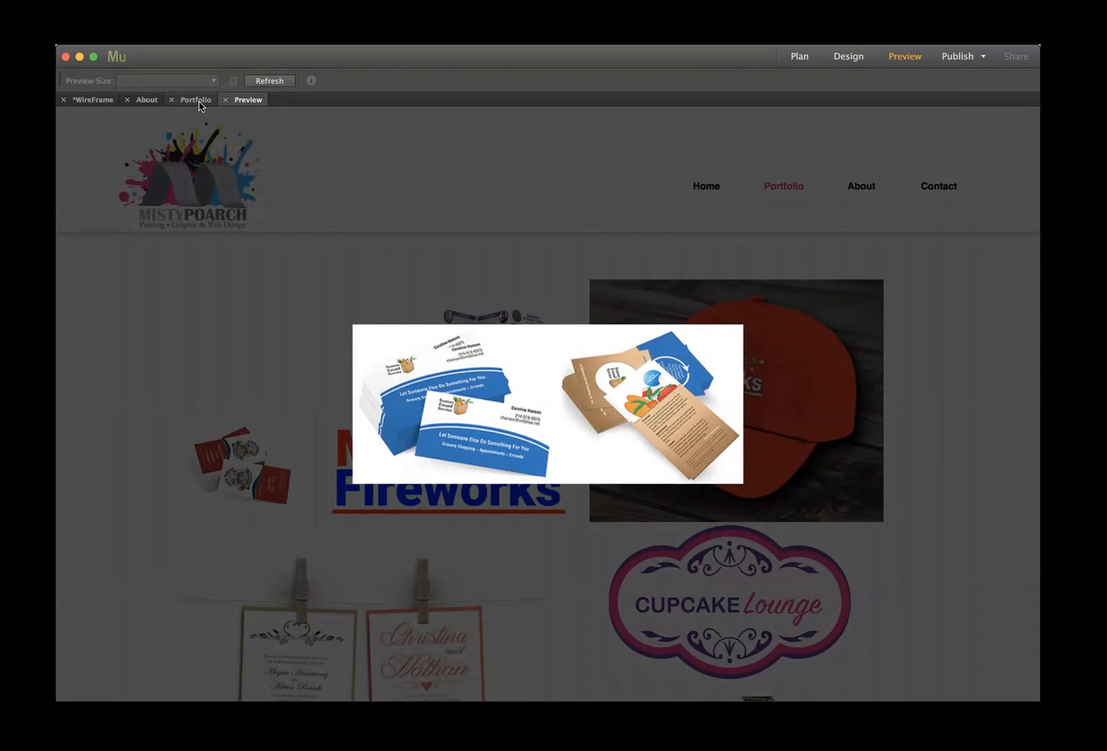
{"action": "left_click", "coordinate": [225, 100]}
{"action": "left_click", "coordinate": [479, 291]}
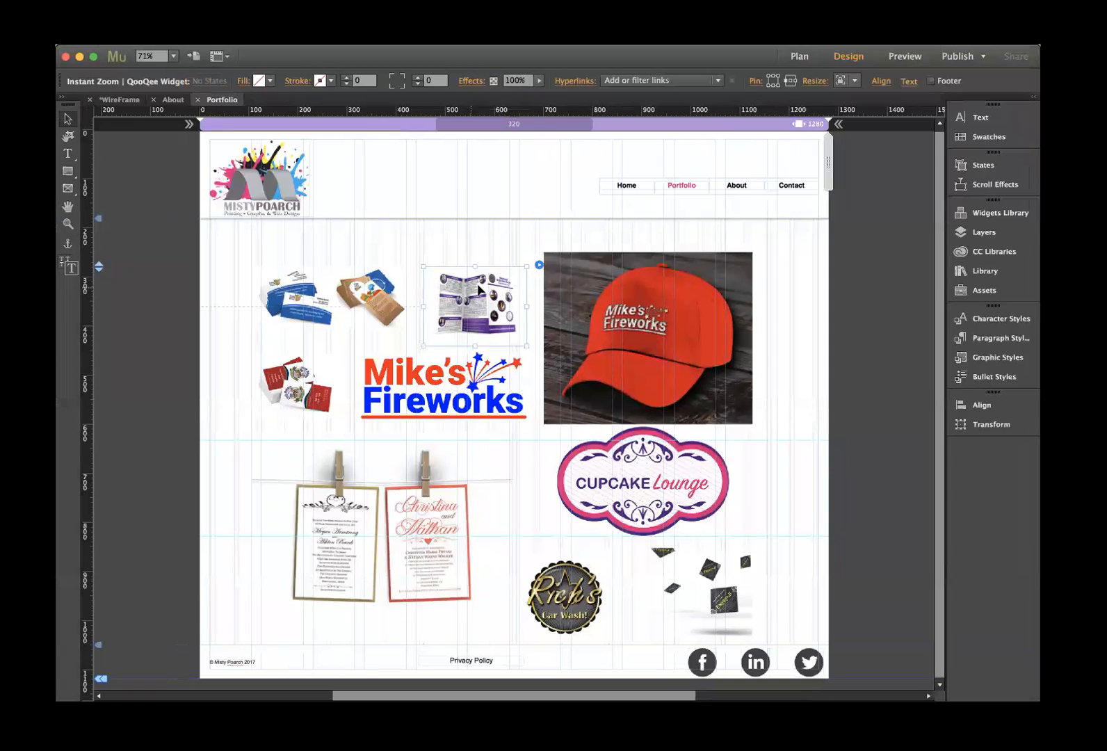
- Make the brochure zoom overlay black and the blue business cards overlay magenta
{"action": "left_click", "coordinate": [539, 265]}
{"action": "left_click", "coordinate": [702, 362]}
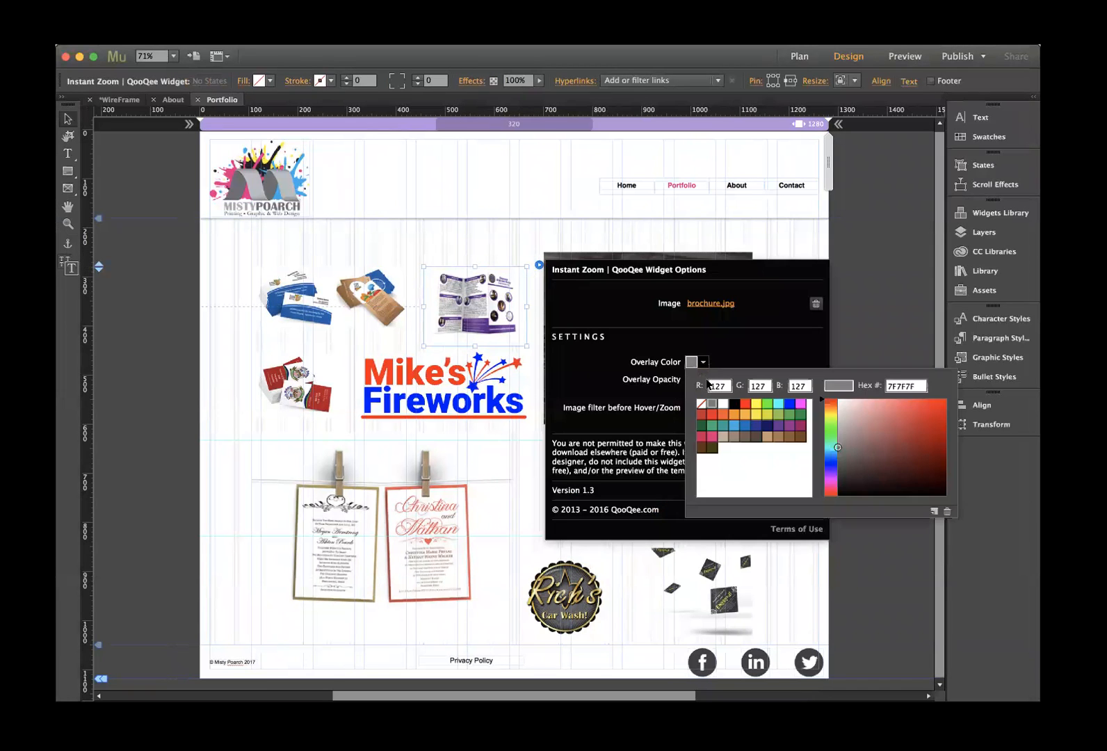
{"action": "left_click", "coordinate": [733, 402]}
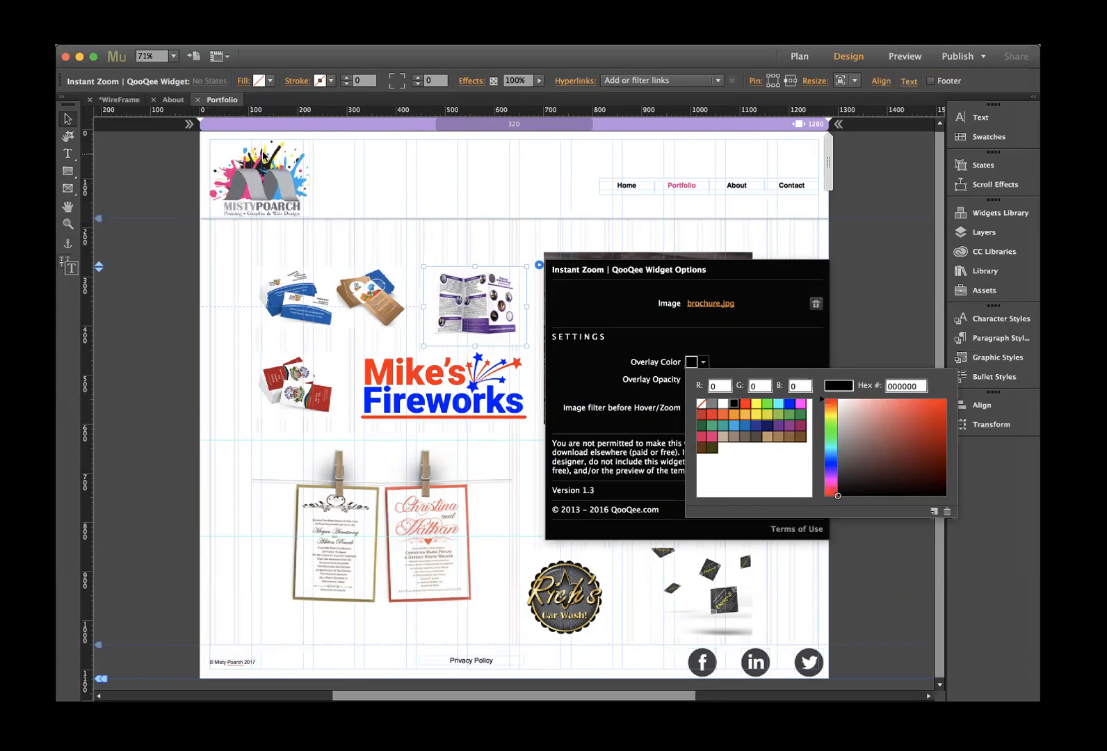
{"action": "left_click", "coordinate": [312, 309]}
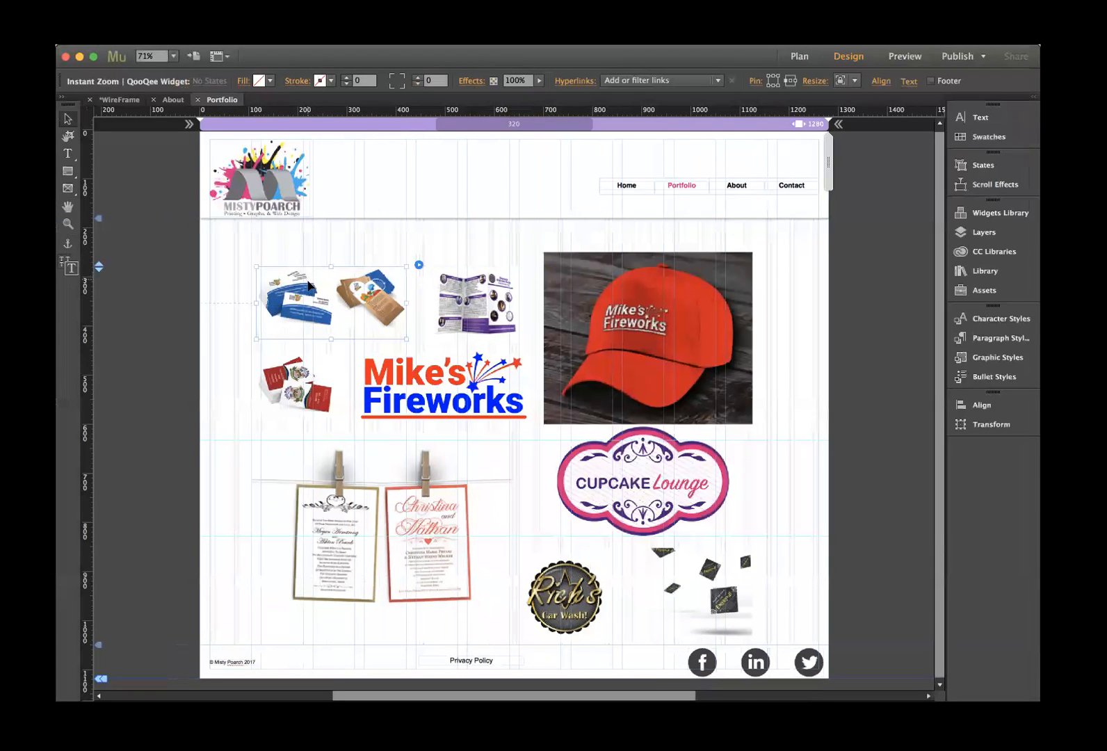
{"action": "left_click", "coordinate": [419, 265]}
{"action": "left_click", "coordinate": [582, 362]}
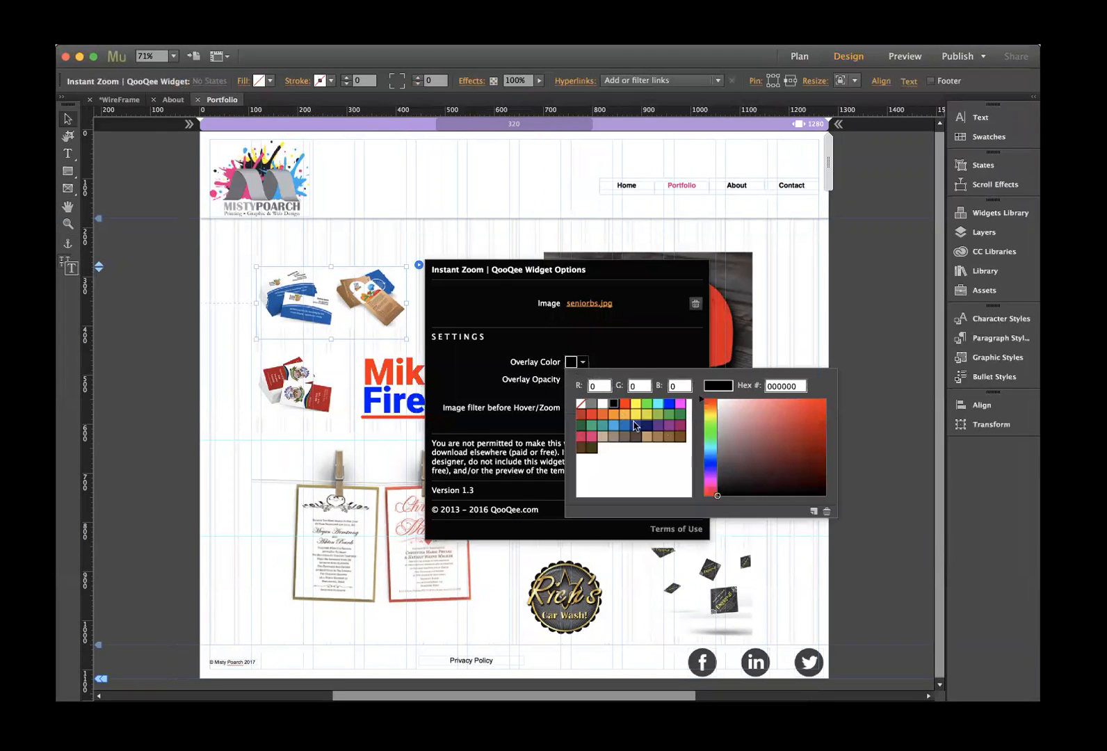
{"action": "left_click", "coordinate": [680, 403]}
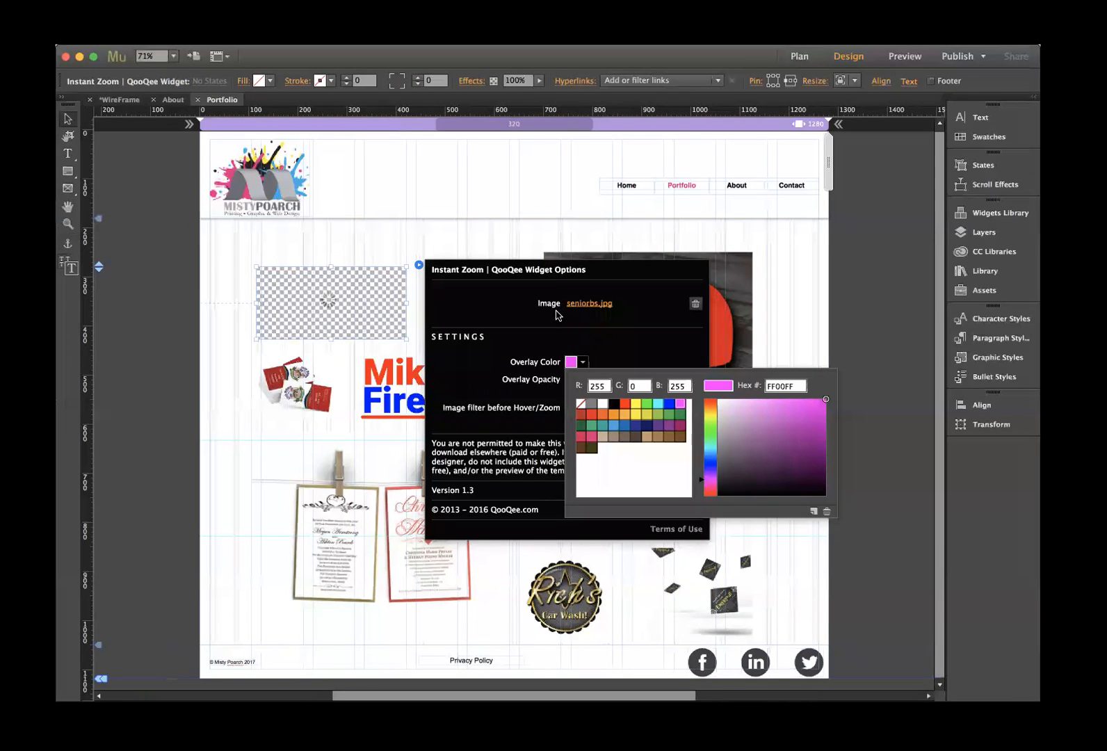
{"action": "left_click", "coordinate": [463, 230]}
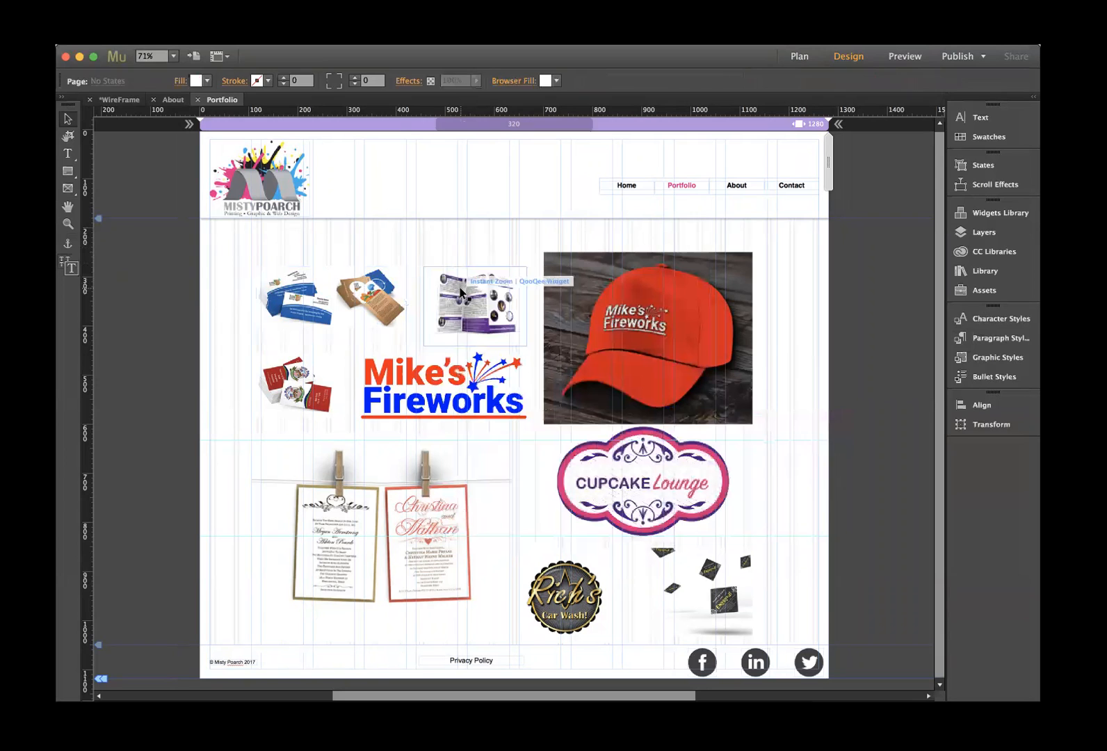
- Give the red cap's zoom widget a yellow overlay
{"action": "left_click", "coordinate": [486, 285]}
{"action": "left_click", "coordinate": [538, 264]}
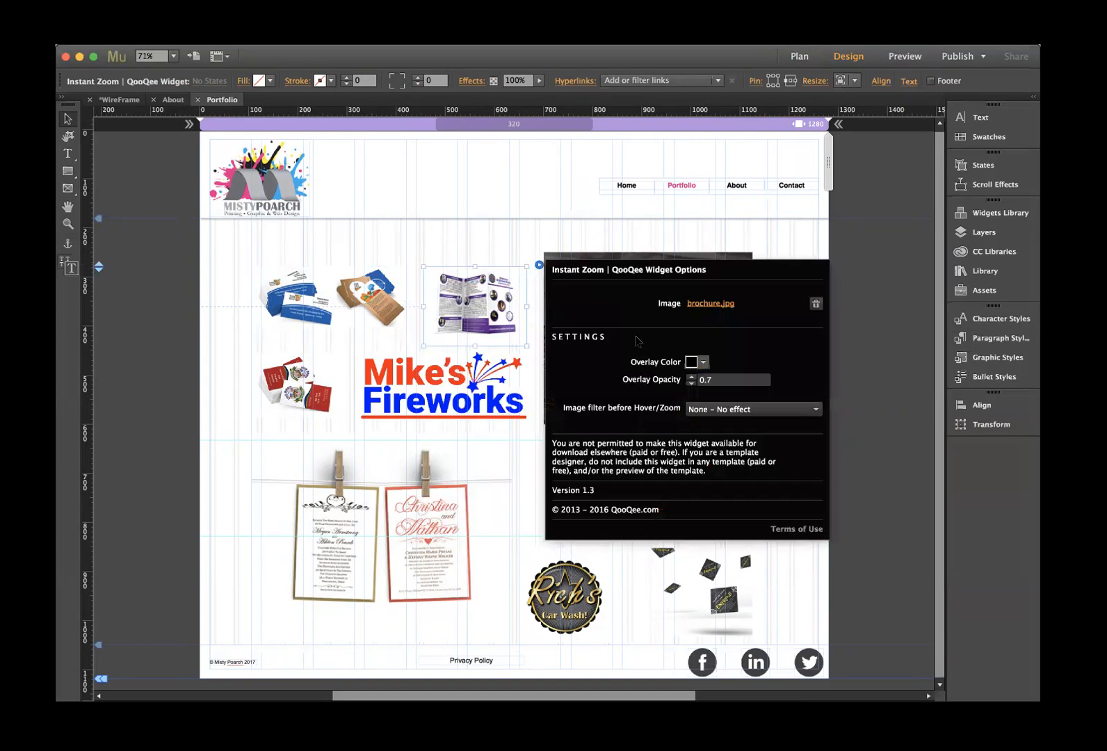
{"action": "left_click", "coordinate": [636, 270]}
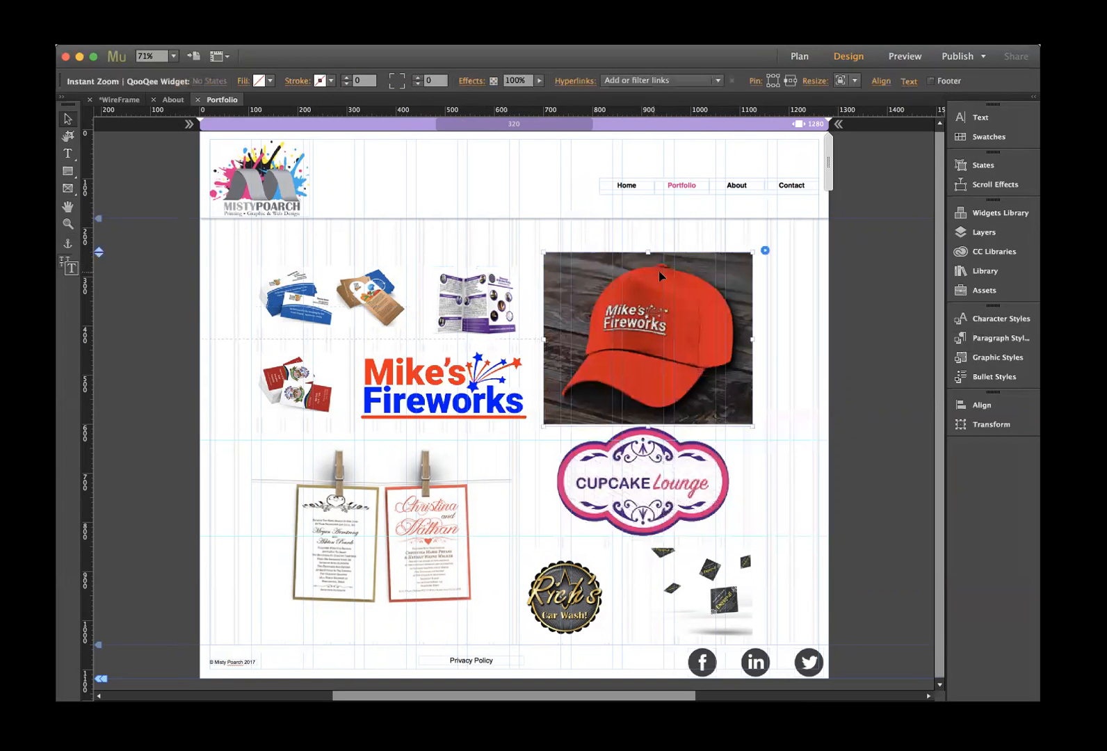
{"action": "left_click", "coordinate": [765, 250]}
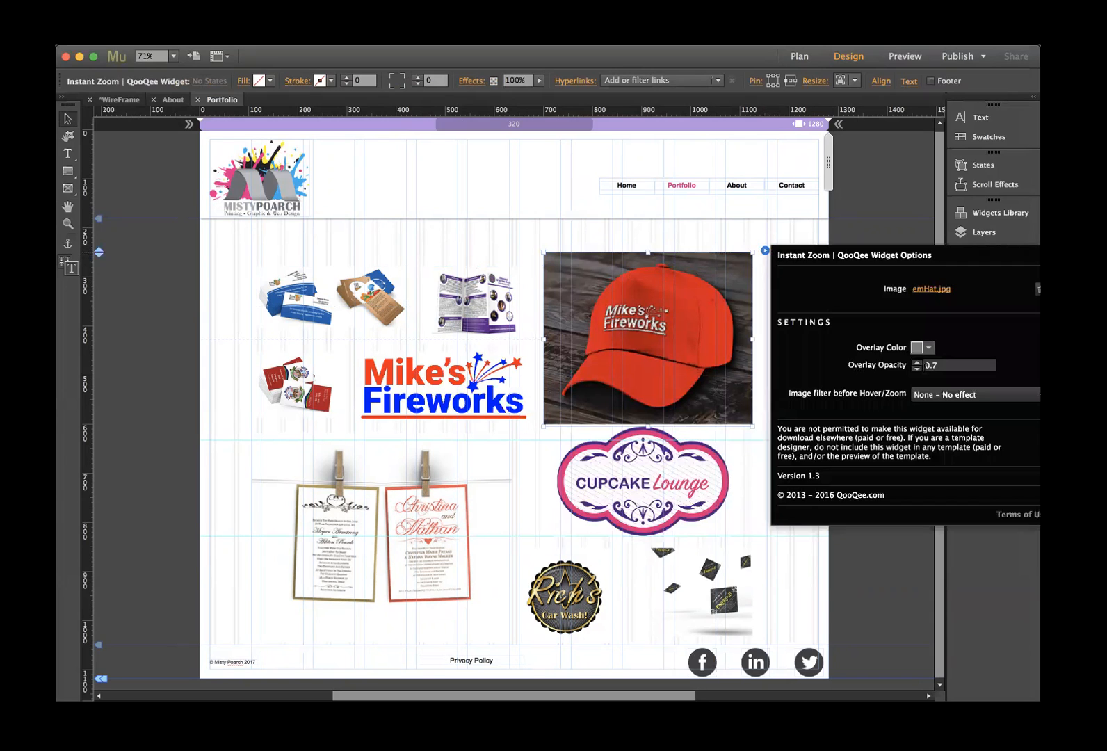
{"action": "left_click", "coordinate": [930, 348]}
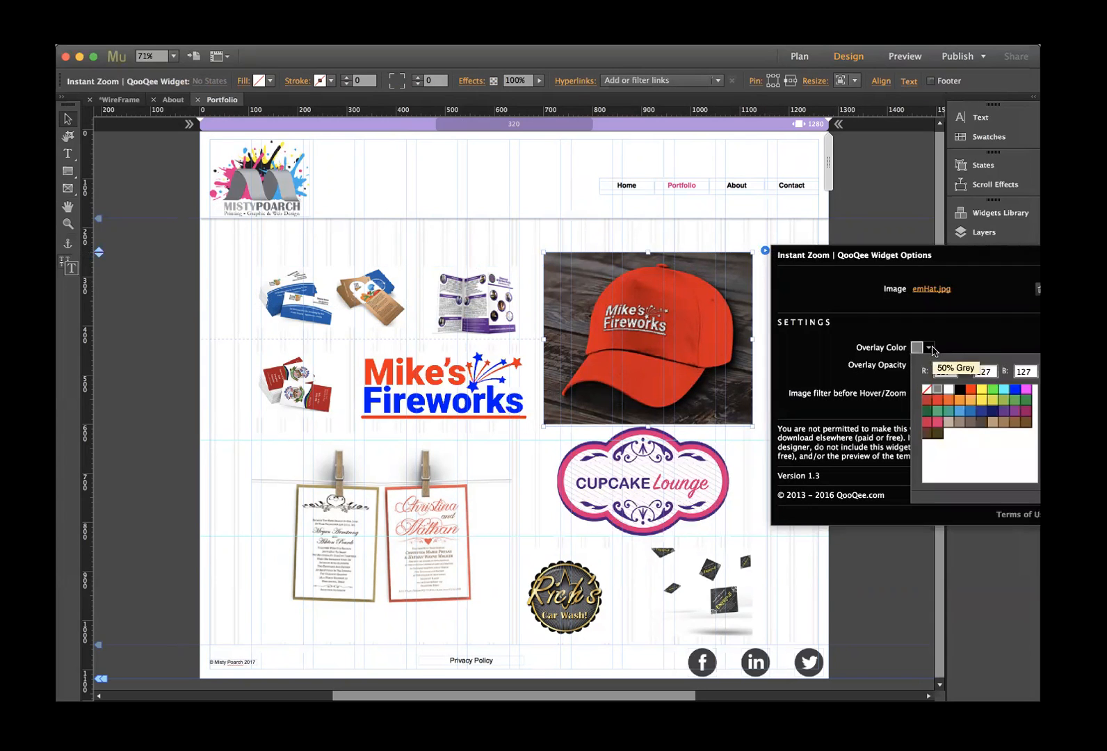
{"action": "left_click", "coordinate": [982, 388]}
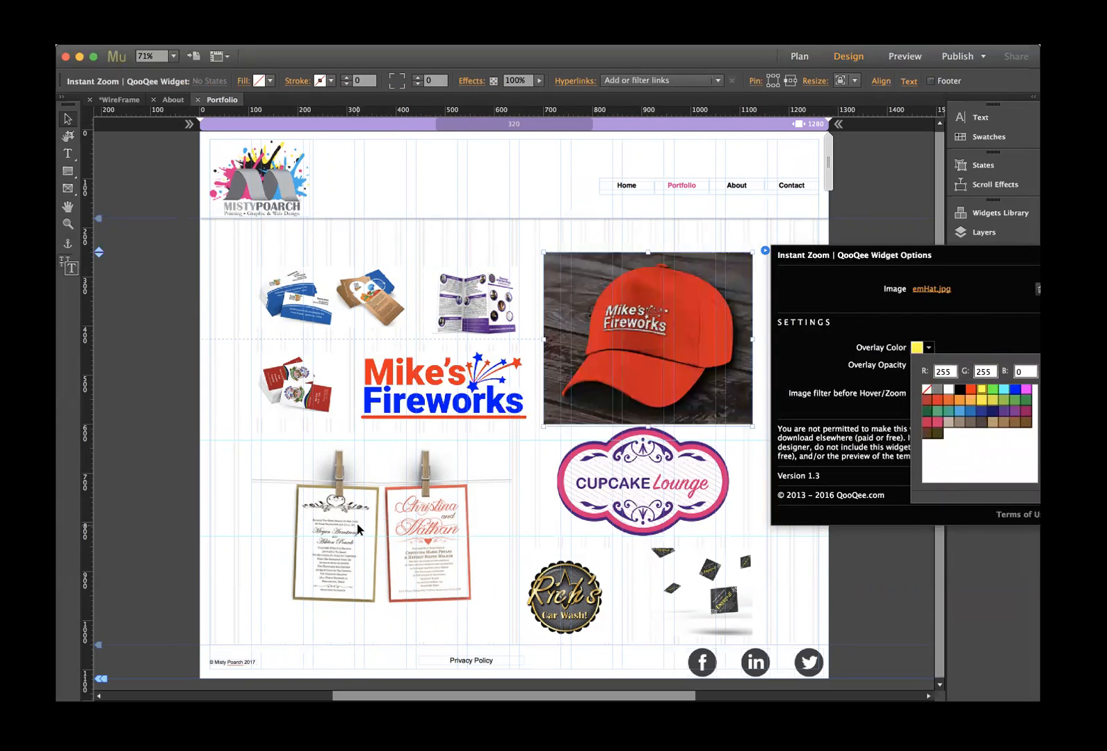
{"action": "left_click", "coordinate": [356, 525]}
- Give the red business cards' zoom widget a cyan overlay
{"action": "left_click", "coordinate": [305, 409]}
{"action": "left_click", "coordinate": [349, 351]}
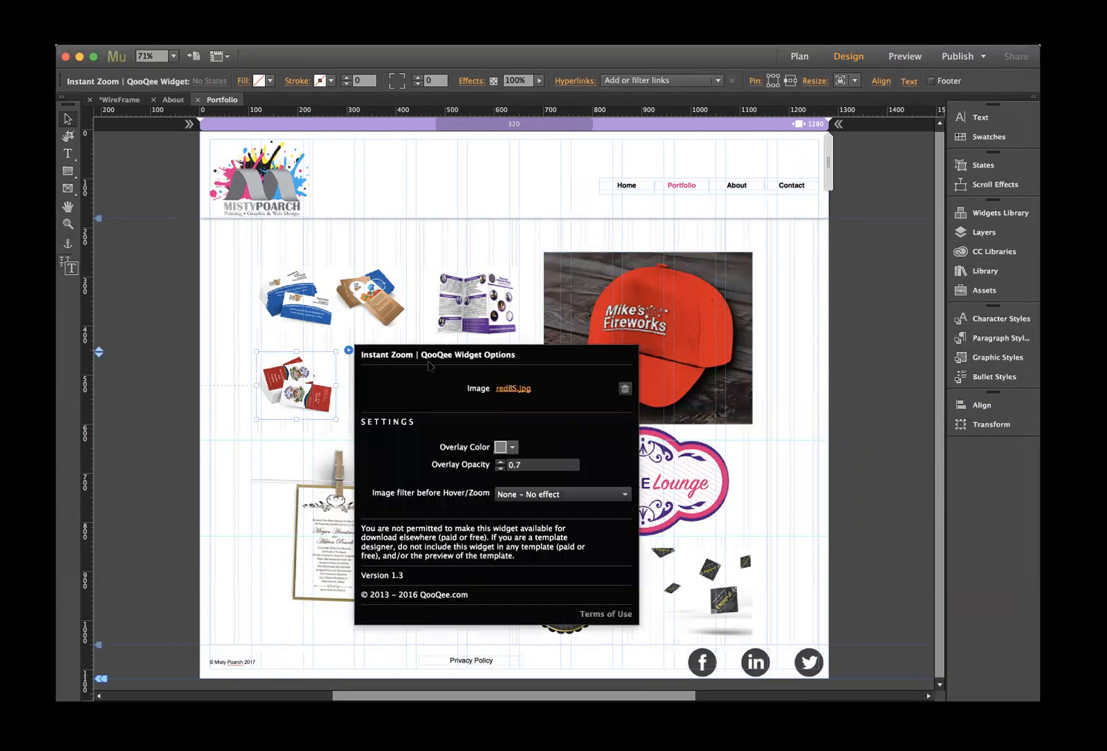
{"action": "left_click", "coordinate": [512, 447]}
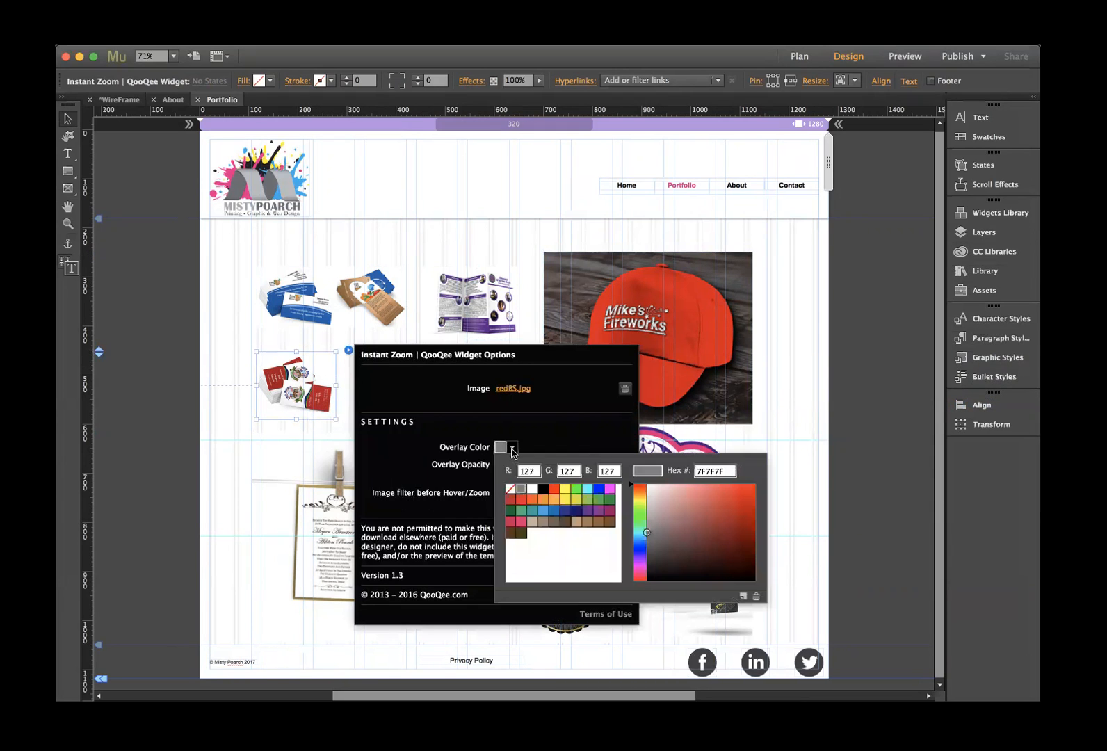
{"action": "left_click", "coordinate": [593, 495]}
{"action": "left_click", "coordinate": [241, 351]}
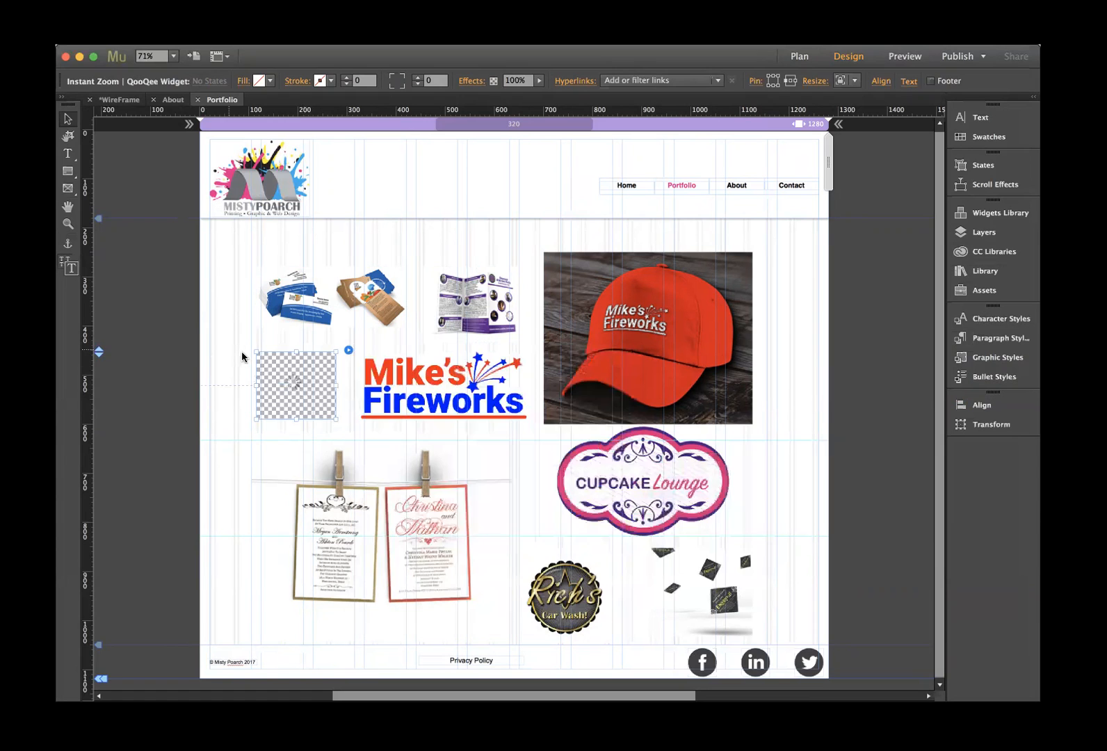
{"action": "left_click", "coordinate": [469, 402]}
- Make the Mike's Fireworks overlay magenta and choose a new overlay colour for the wedding invitations
{"action": "left_click", "coordinate": [539, 351]}
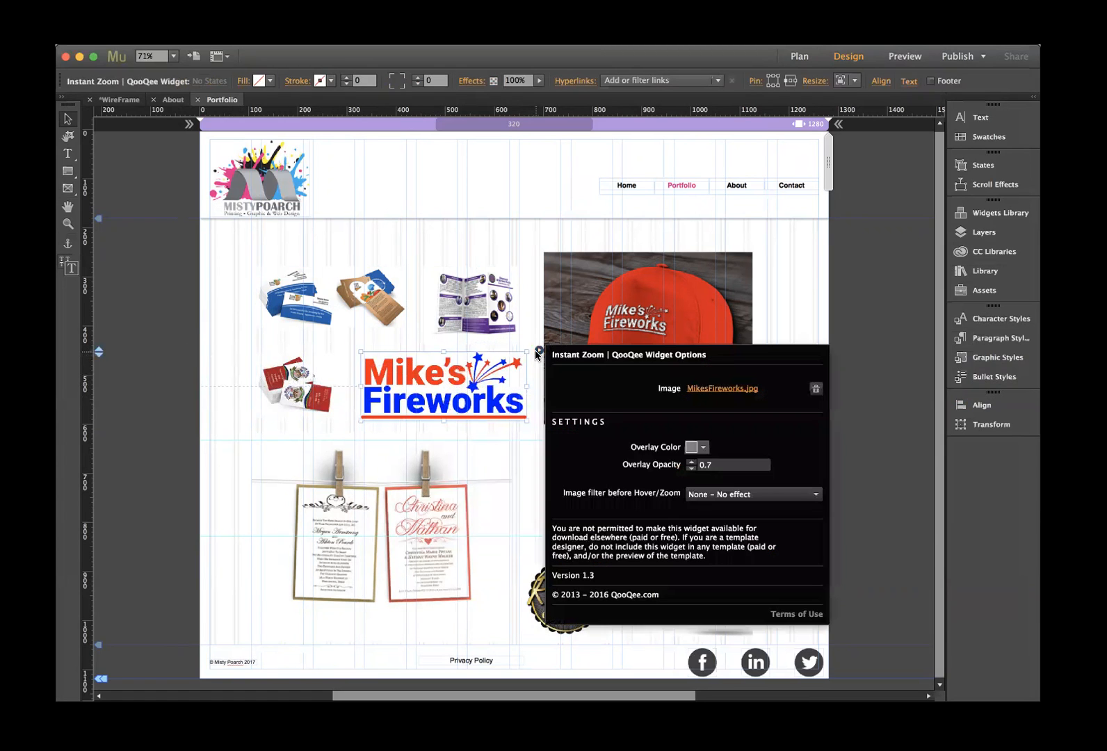
{"action": "left_click", "coordinate": [704, 447]}
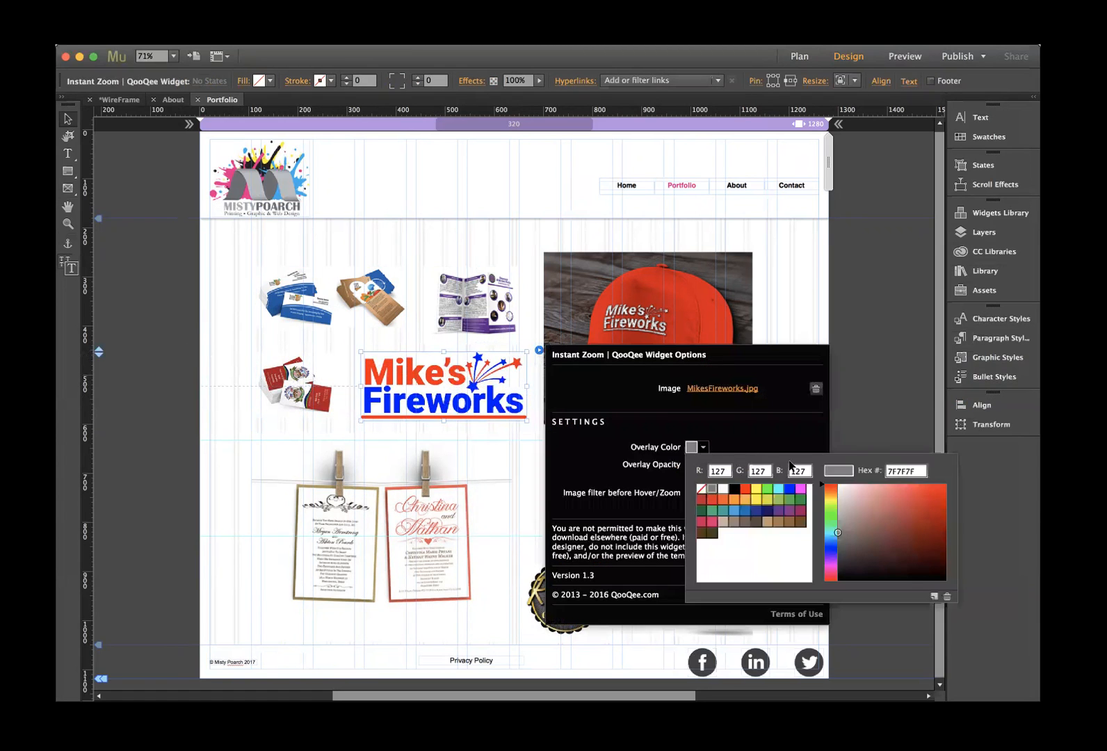
{"action": "left_click", "coordinate": [803, 489]}
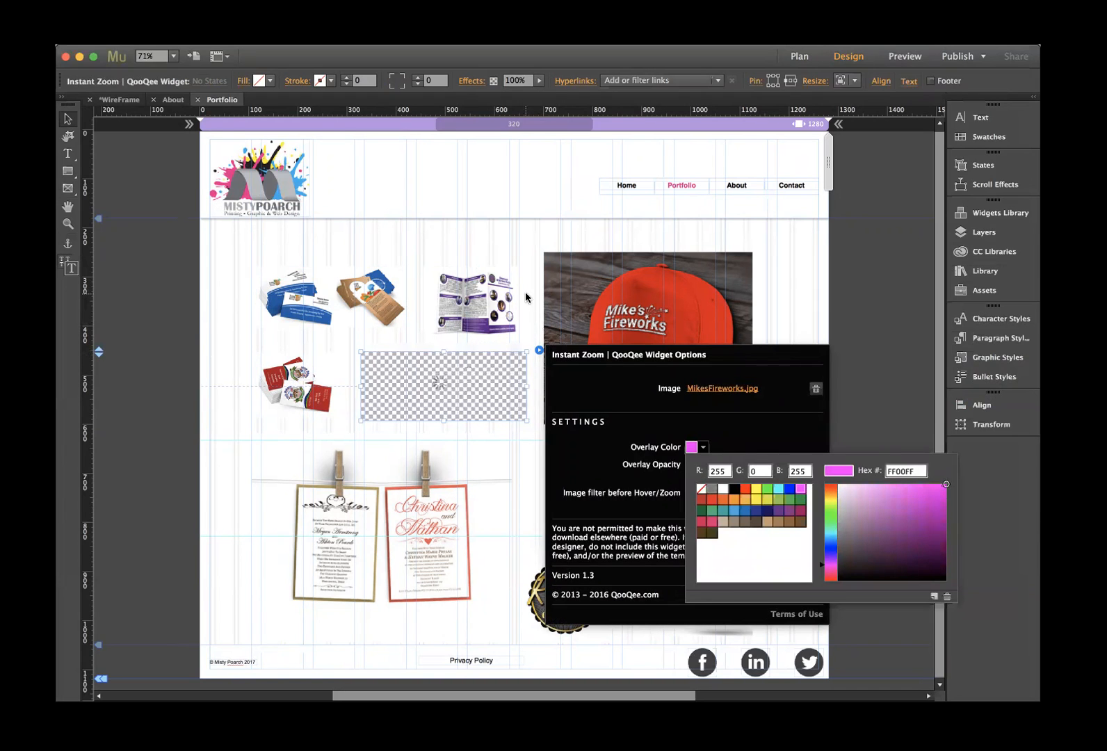
{"action": "left_click", "coordinate": [518, 316]}
{"action": "left_click", "coordinate": [425, 490]}
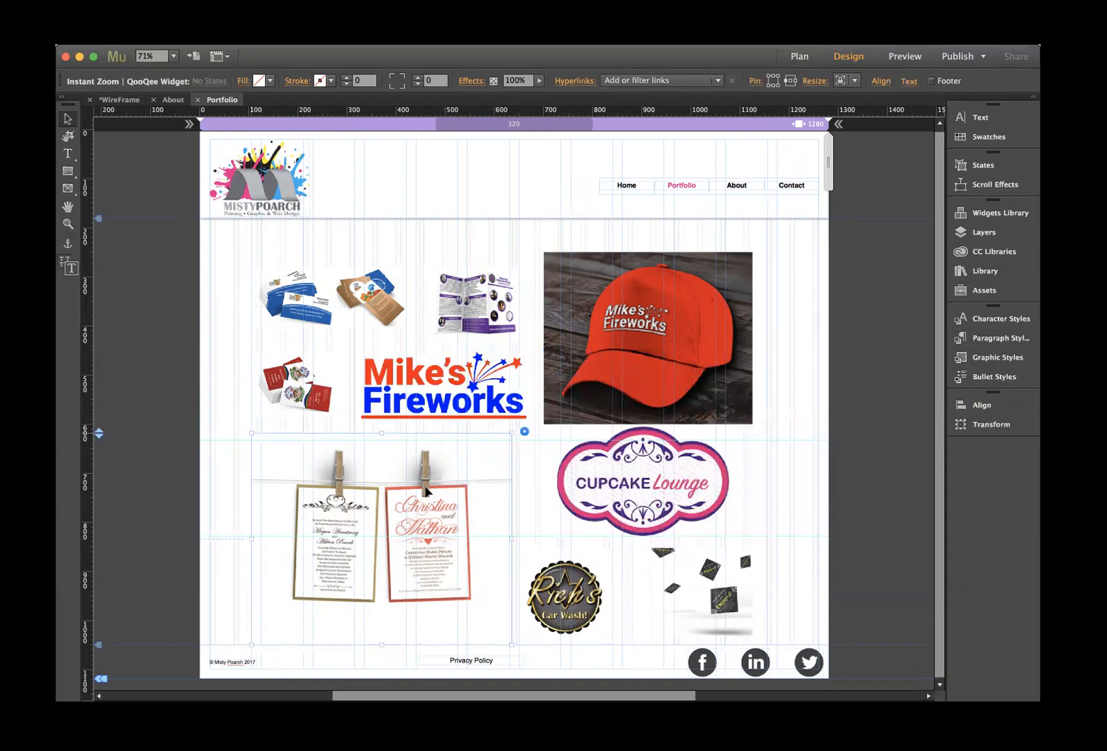
{"action": "left_click", "coordinate": [525, 431]}
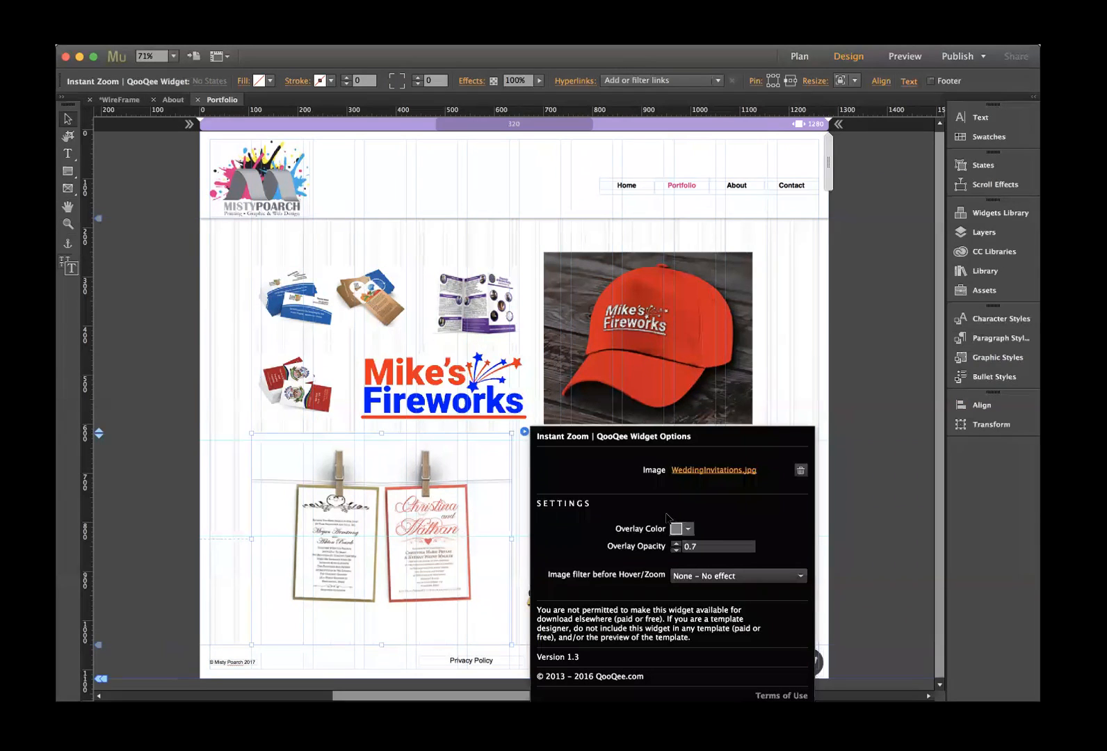
{"action": "left_click", "coordinate": [689, 528]}
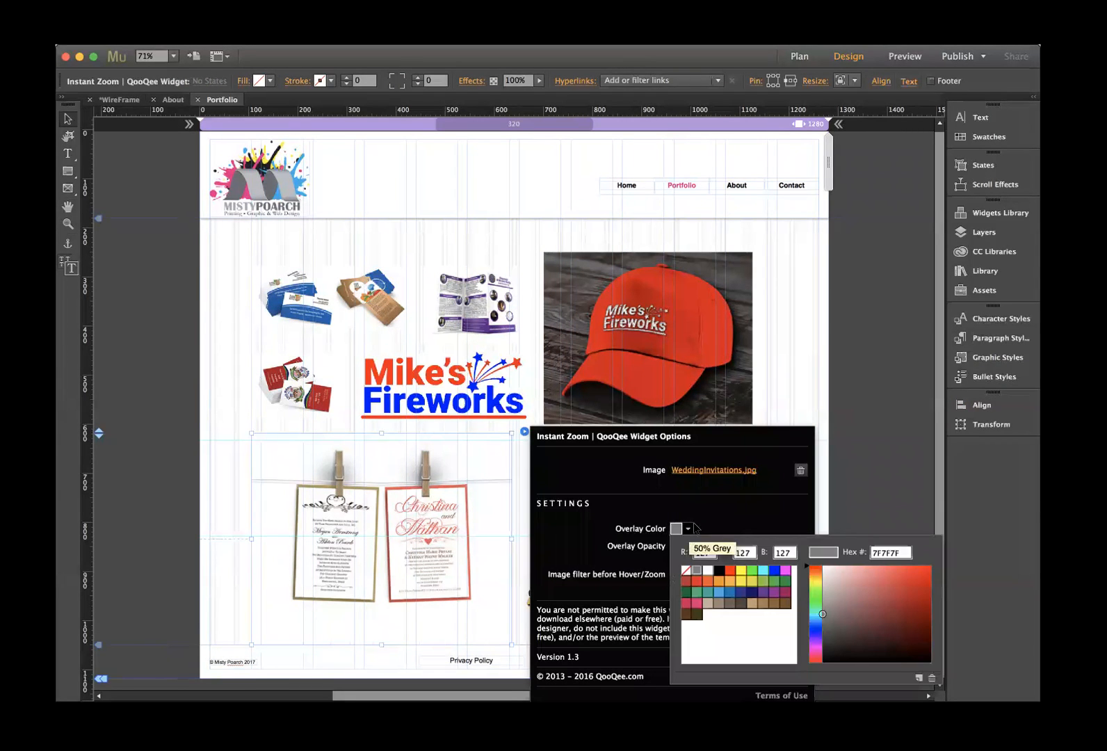
{"action": "left_click", "coordinate": [723, 572]}
{"action": "left_click", "coordinate": [804, 410]}
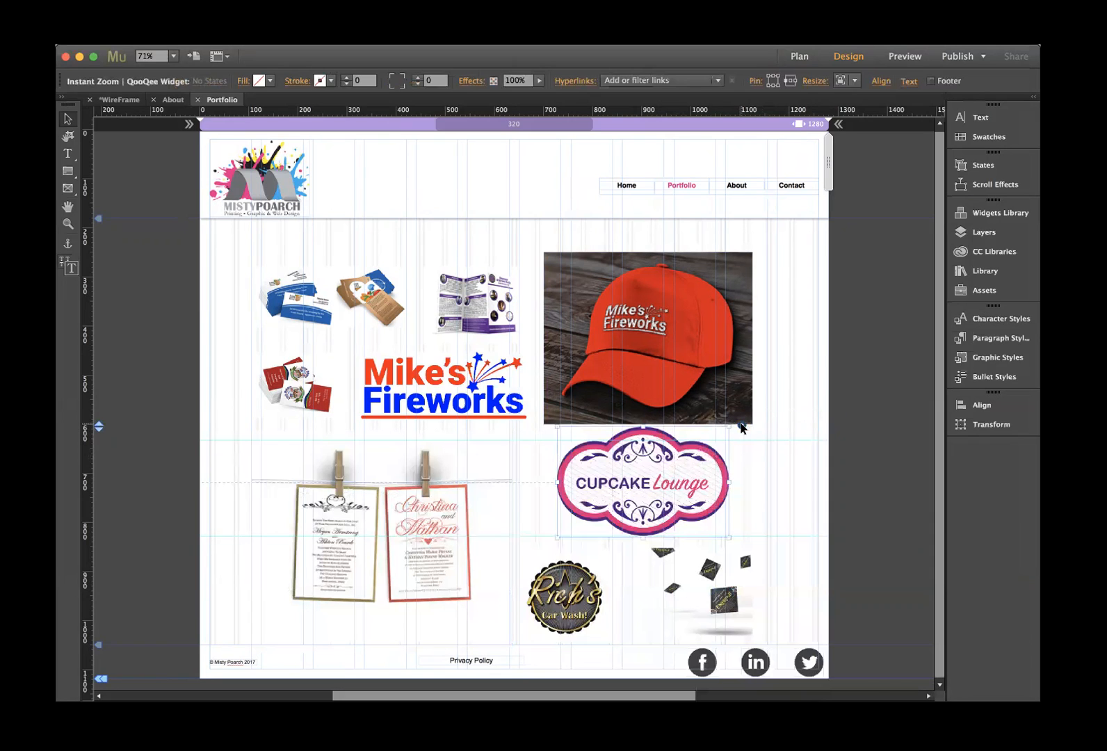
- Set the Cupcake Lounge overlay to yellow and the Rick's Car Wash overlay to light blue
{"action": "left_click", "coordinate": [741, 425]}
{"action": "left_click", "coordinate": [904, 522]}
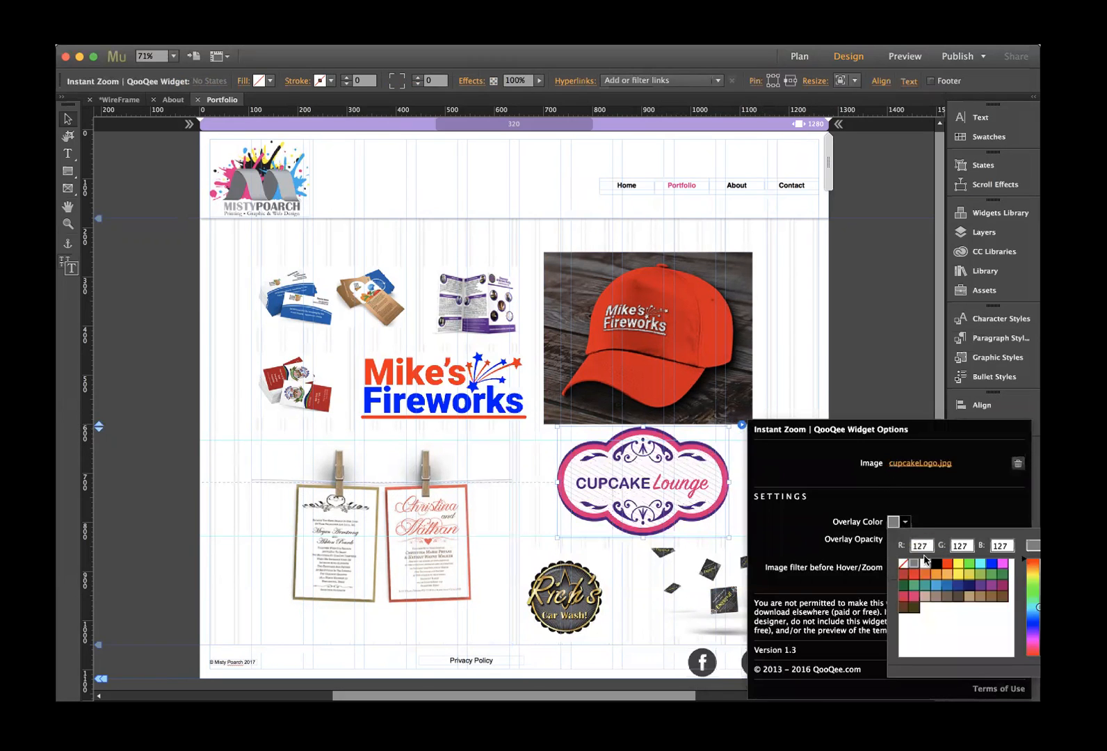
{"action": "left_click", "coordinate": [956, 571]}
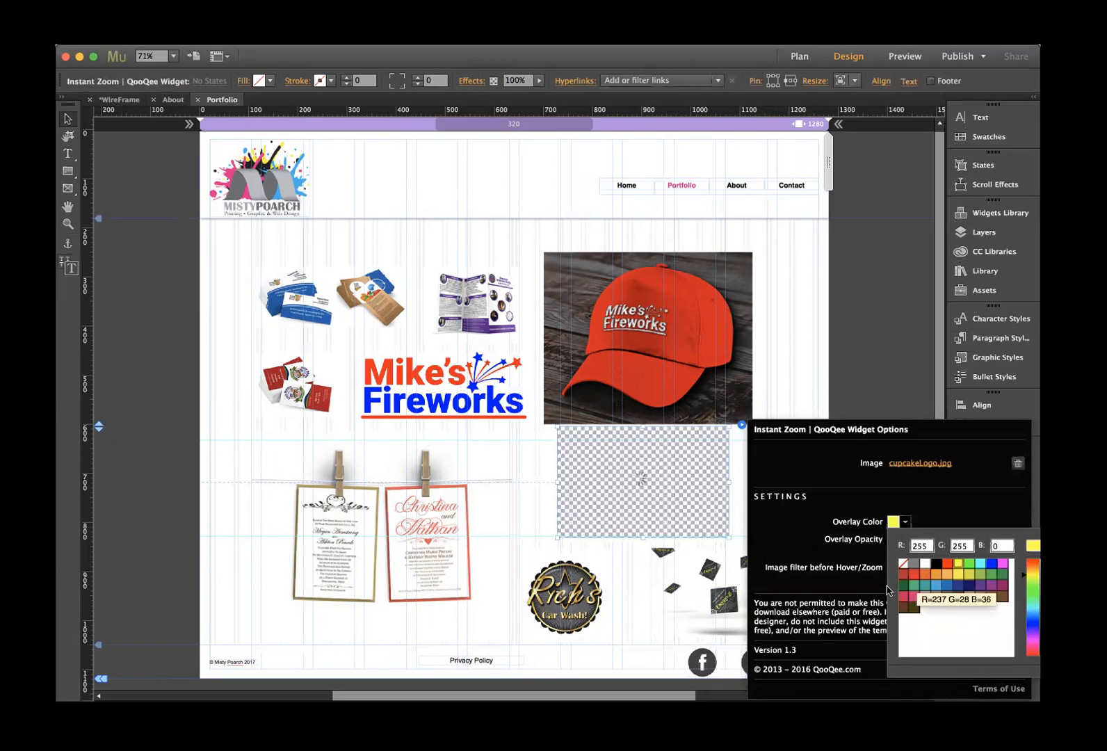
{"action": "left_click", "coordinate": [578, 610]}
{"action": "left_click", "coordinate": [630, 546]}
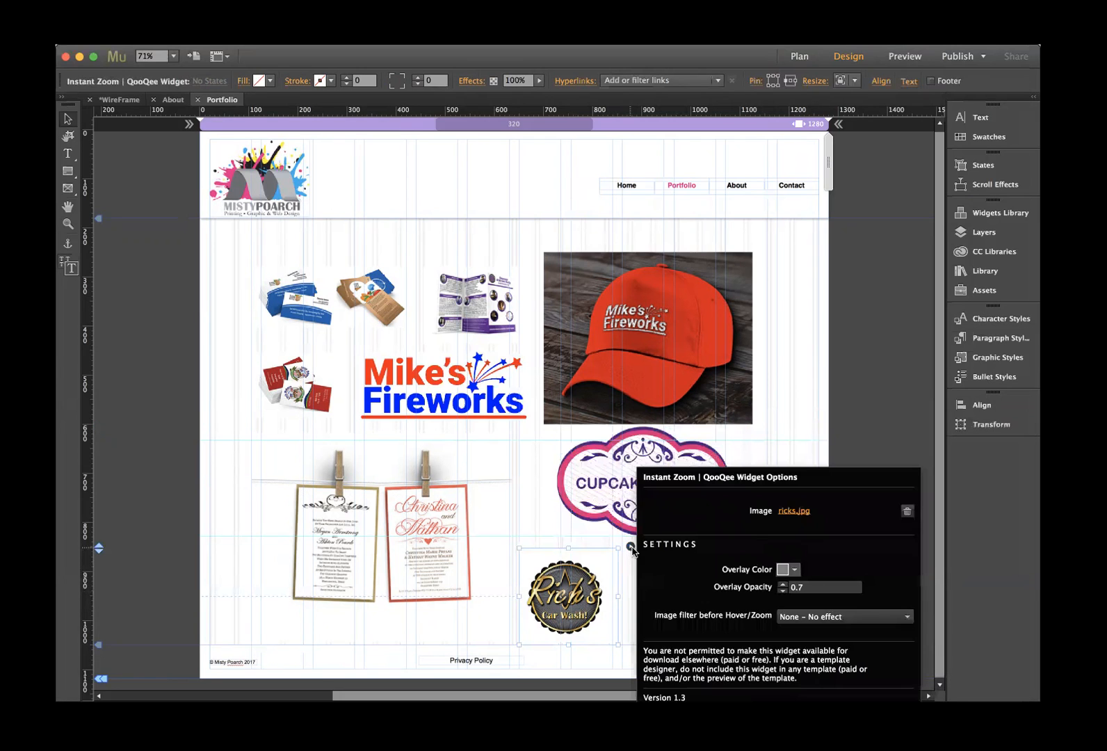
{"action": "left_click", "coordinate": [797, 571]}
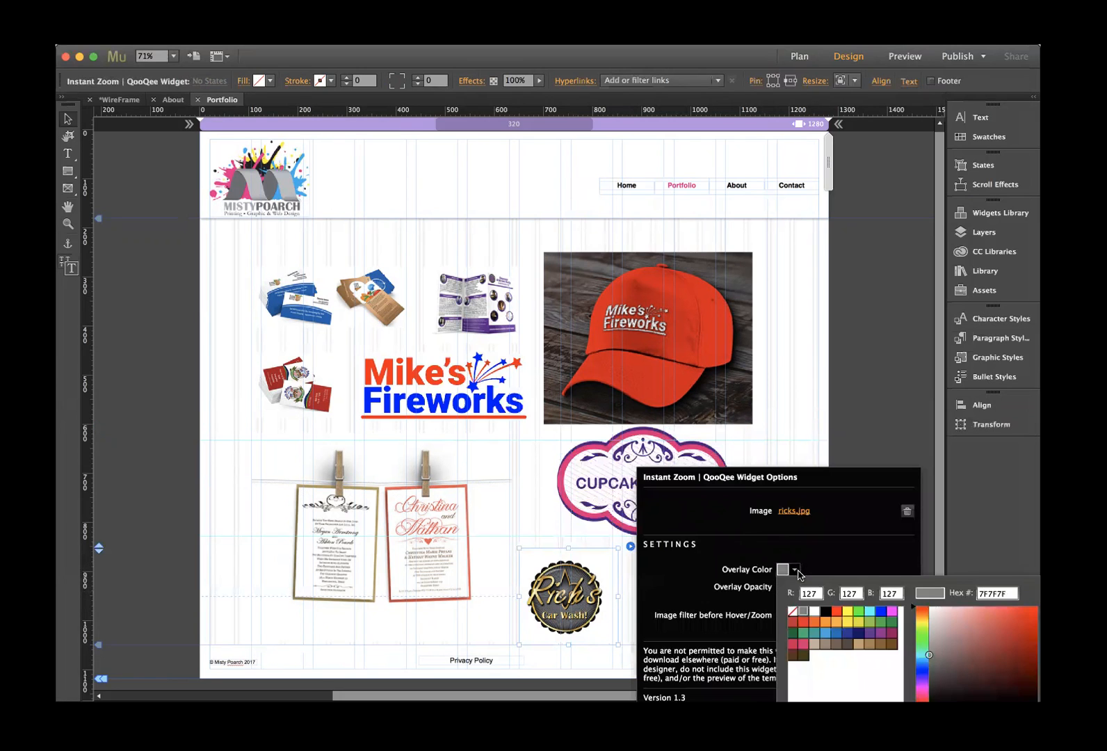
{"action": "left_click", "coordinate": [871, 616]}
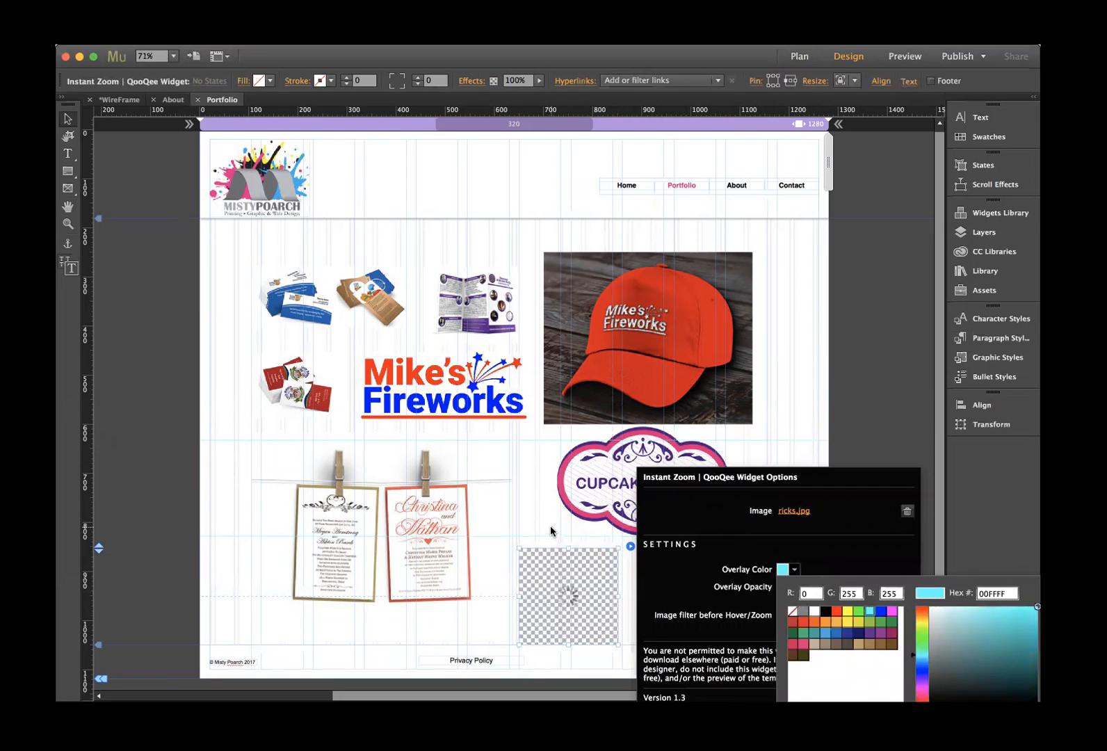
- Set the falling cards overlay to blue and deselect everything
{"action": "left_click", "coordinate": [703, 577]}
{"action": "left_click", "coordinate": [765, 546]}
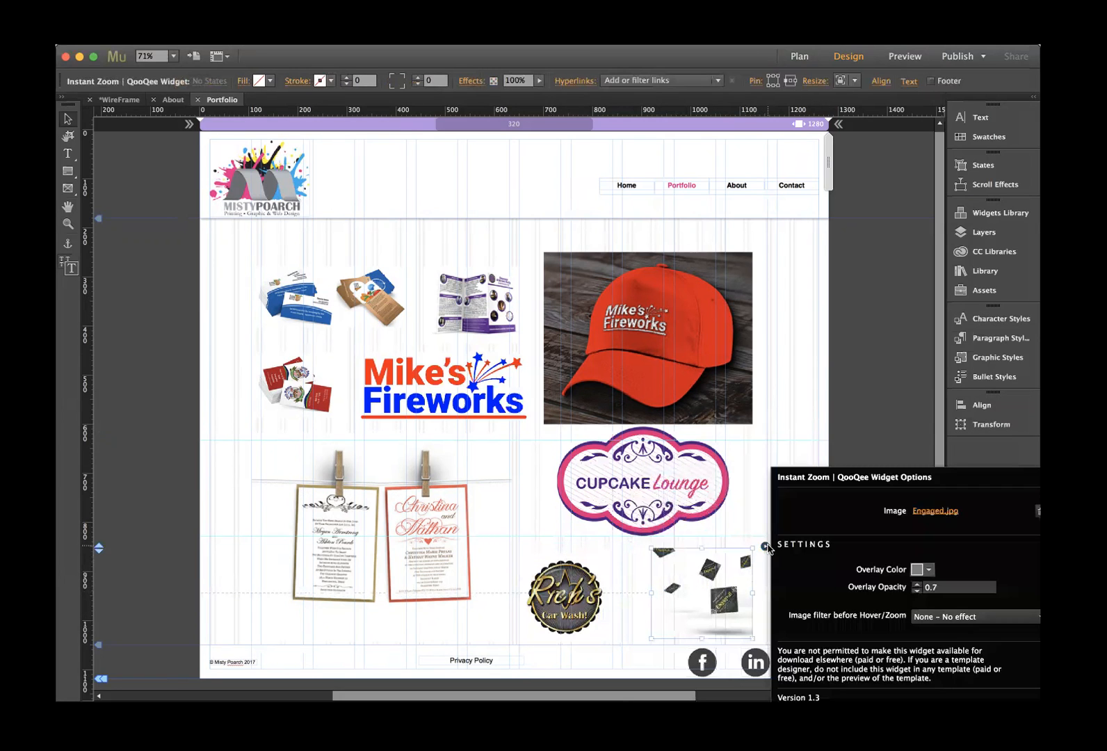
{"action": "left_click", "coordinate": [916, 568]}
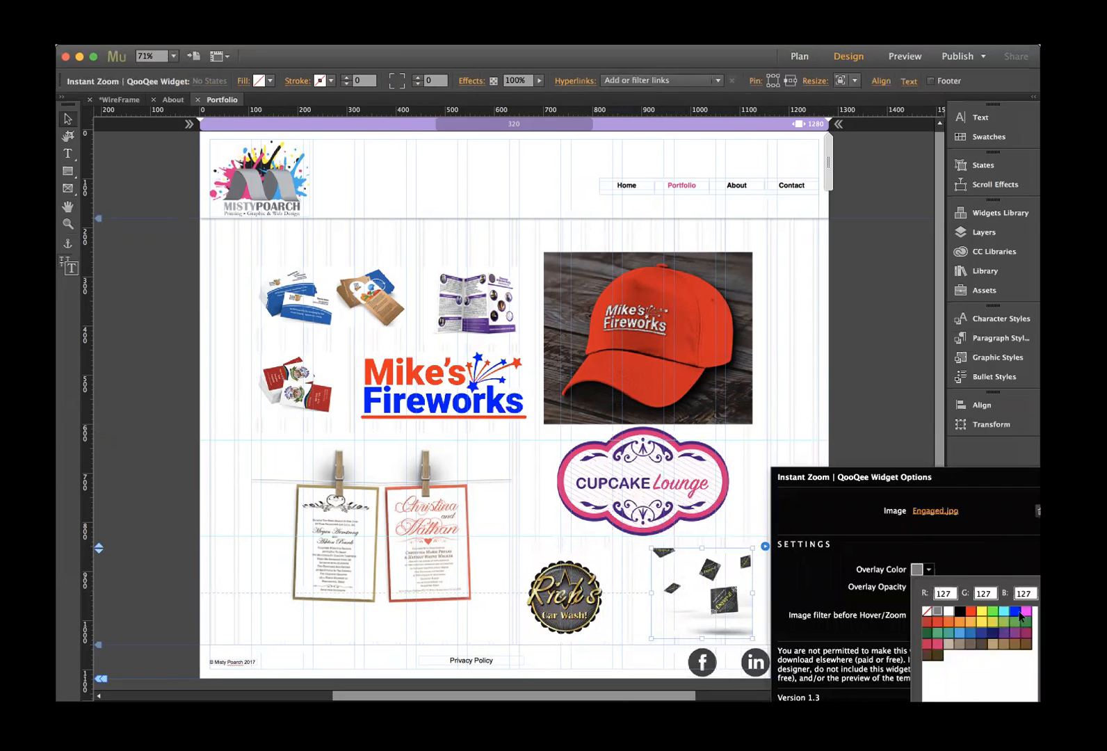
{"action": "left_click", "coordinate": [1020, 615]}
{"action": "left_click", "coordinate": [811, 230]}
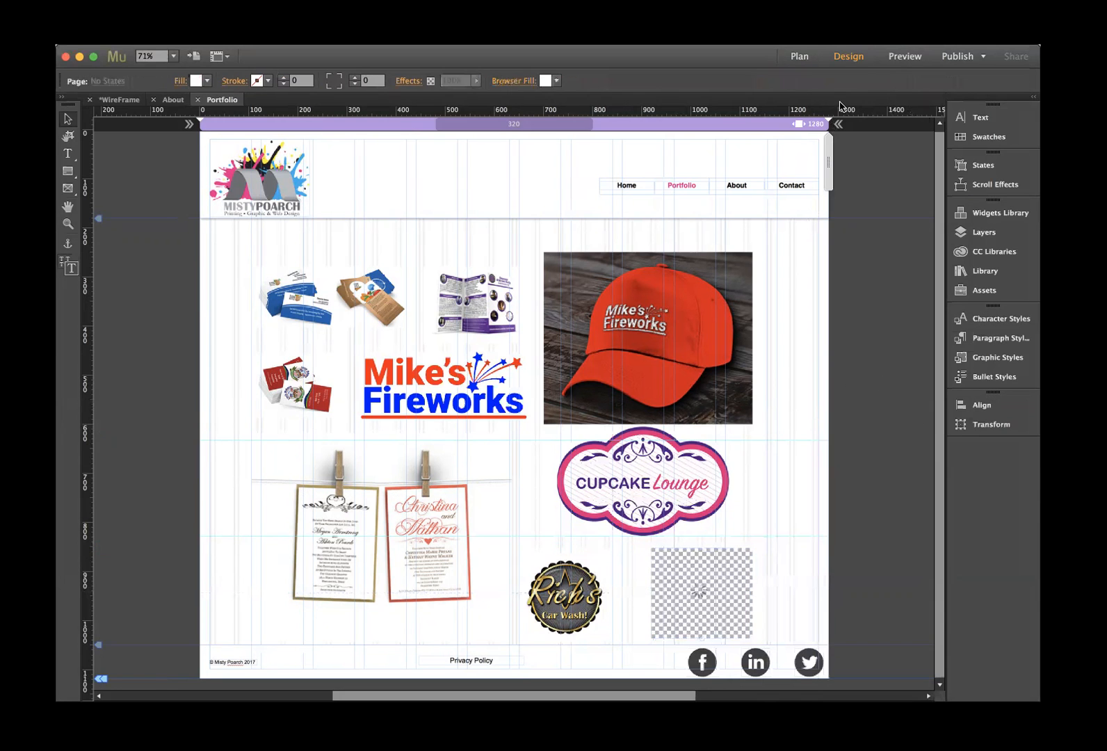
{"action": "left_click", "coordinate": [904, 55]}
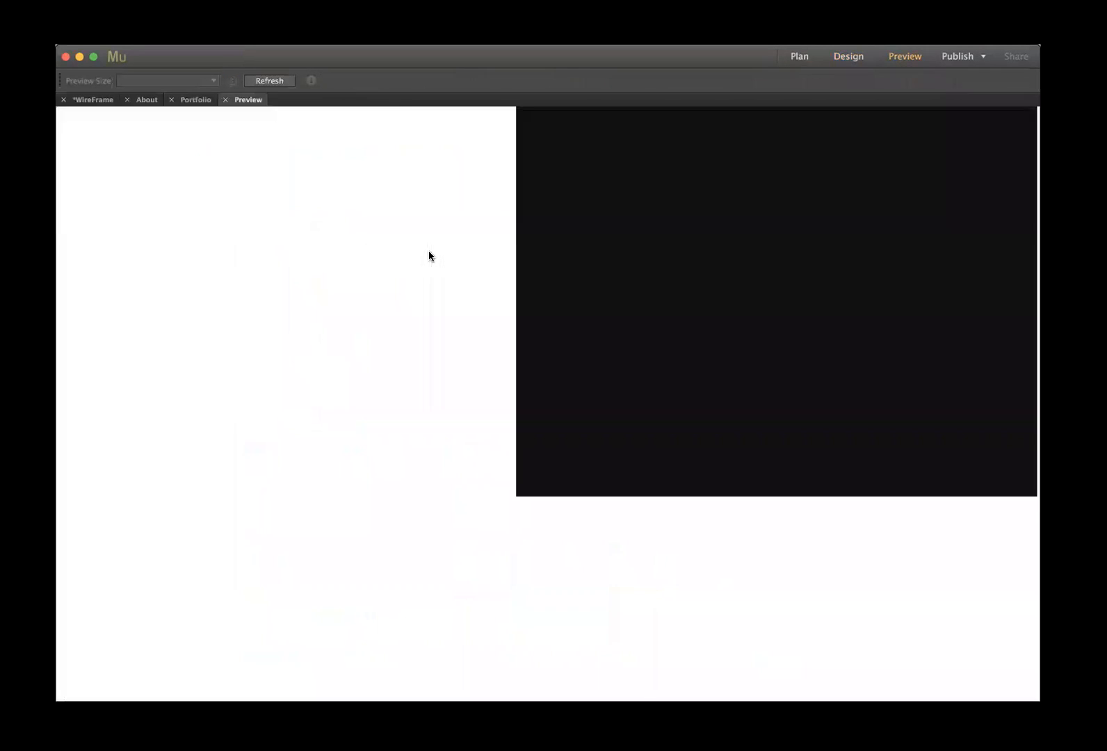
- Check the blue cards, brochure, red cap, red cards and Mike's Fireworks zooms over their coloured overlays
{"action": "left_click", "coordinate": [273, 355]}
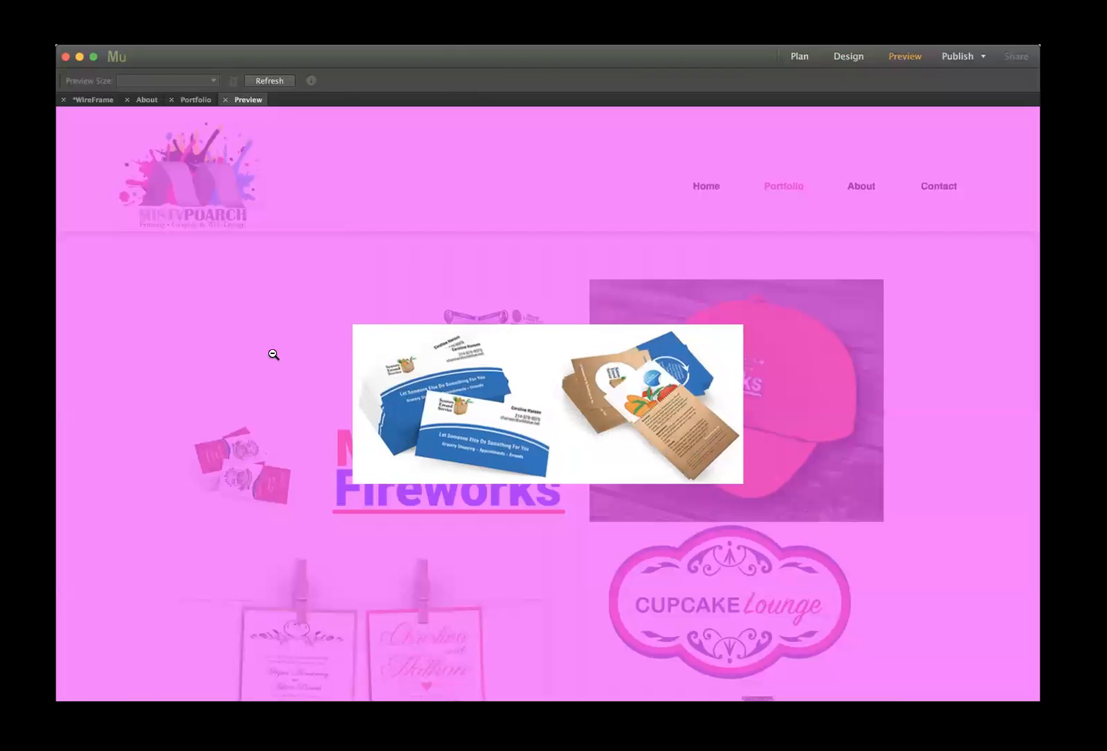
{"action": "left_click", "coordinate": [947, 321]}
{"action": "left_click", "coordinate": [486, 343]}
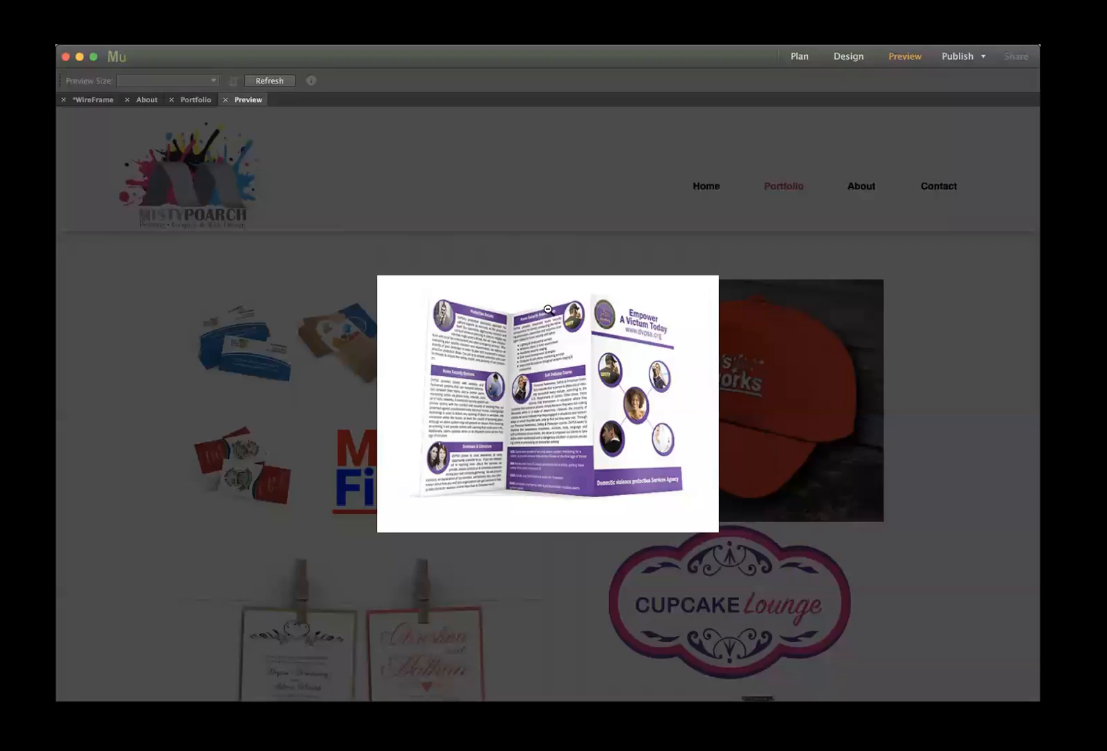
{"action": "left_click", "coordinate": [978, 318]}
{"action": "left_click", "coordinate": [762, 343]}
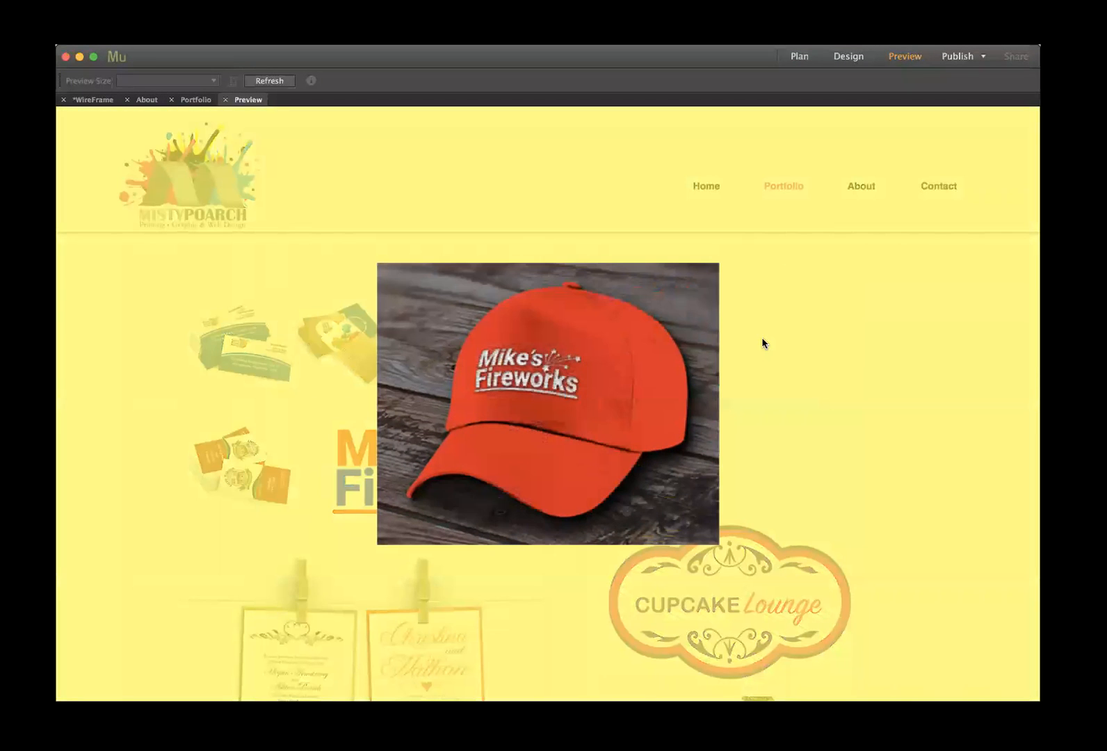
{"action": "left_click", "coordinate": [762, 343]}
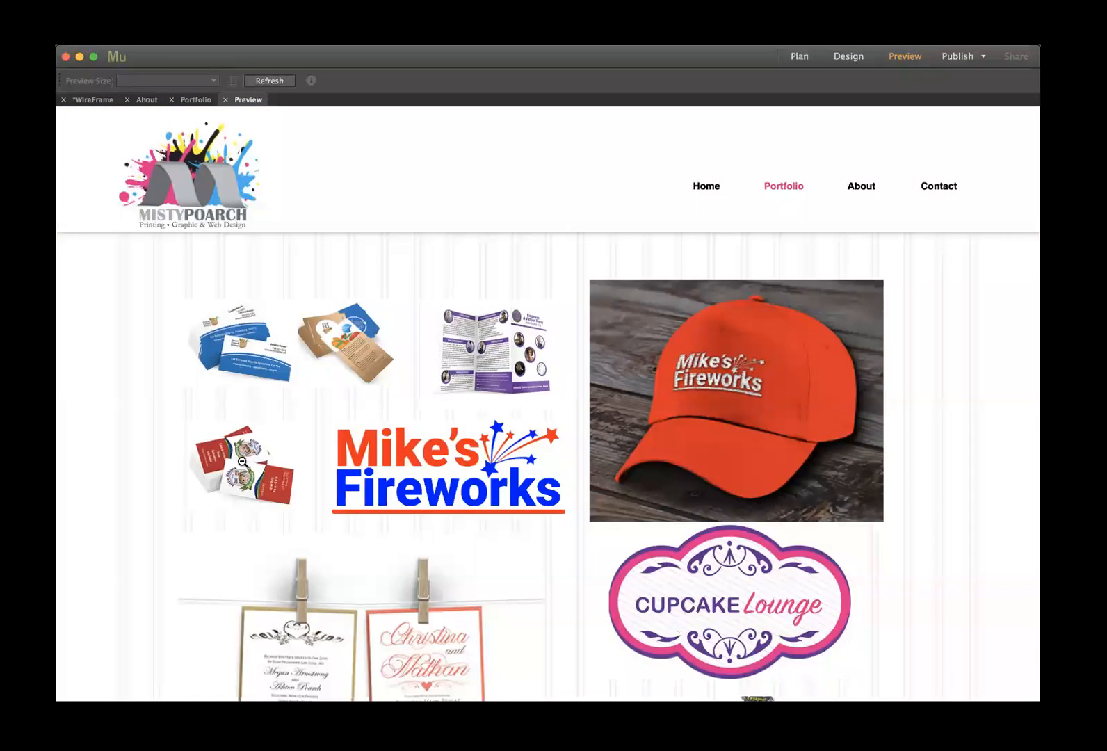
{"action": "left_click", "coordinate": [283, 452]}
{"action": "left_click", "coordinate": [940, 414]}
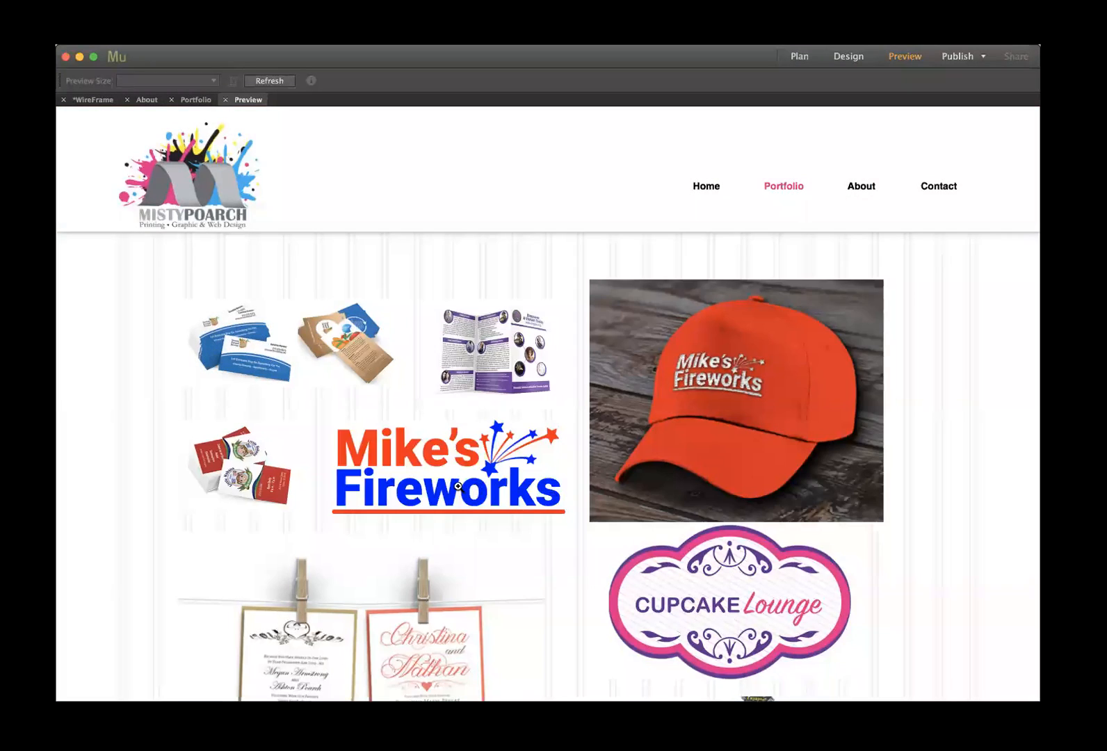
{"action": "left_click", "coordinate": [475, 487]}
{"action": "left_click", "coordinate": [903, 409]}
- Leave the preview and nudge the dice image and Rich's Car Wash logo slightly right
{"action": "left_click", "coordinate": [225, 100]}
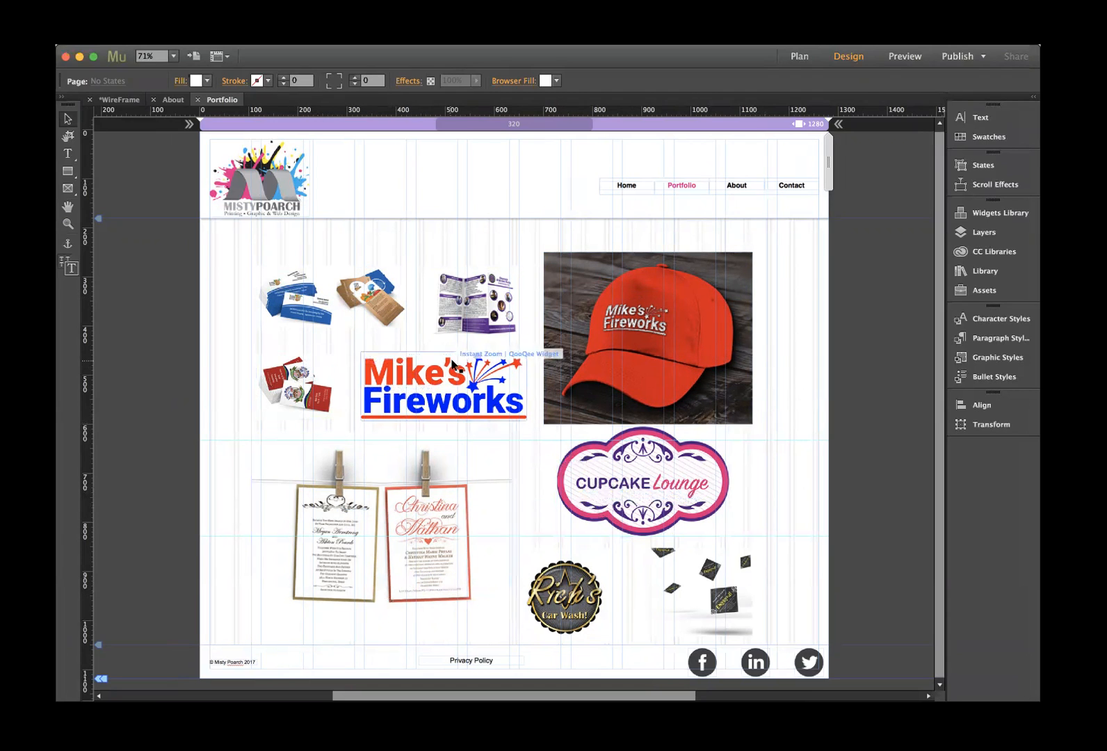
{"action": "left_click_drag", "start_coordinate": [710, 593], "coordinate": [727, 596]}
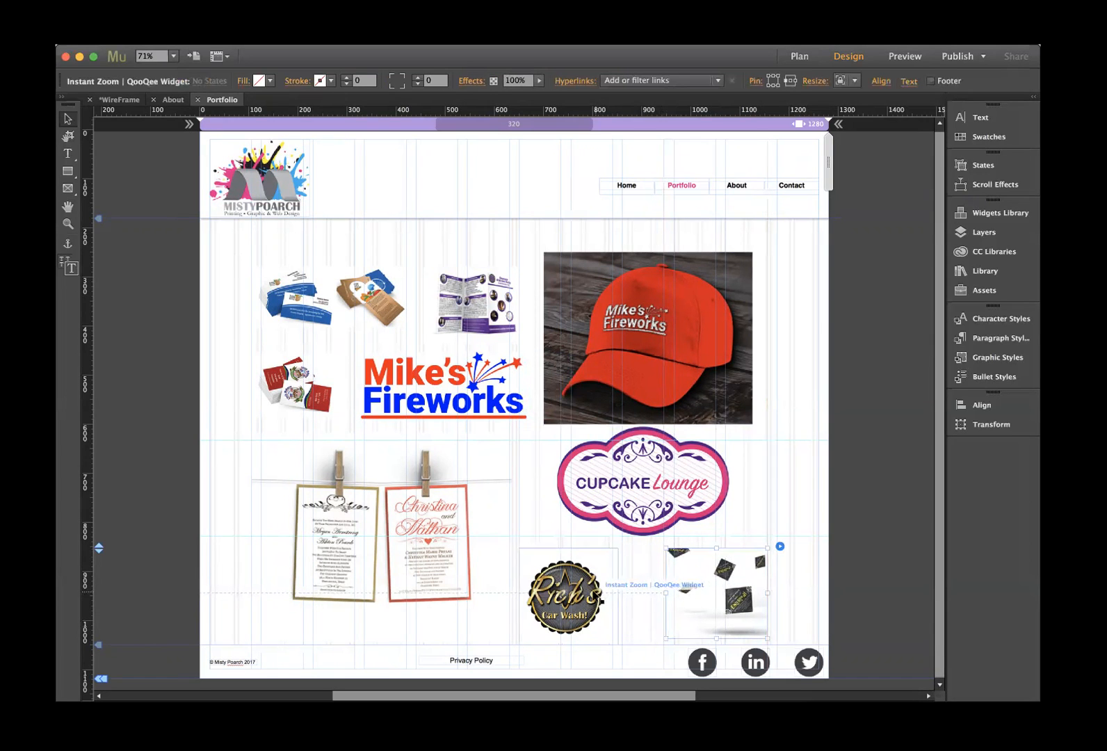
{"action": "left_click_drag", "start_coordinate": [592, 596], "coordinate": [616, 596]}
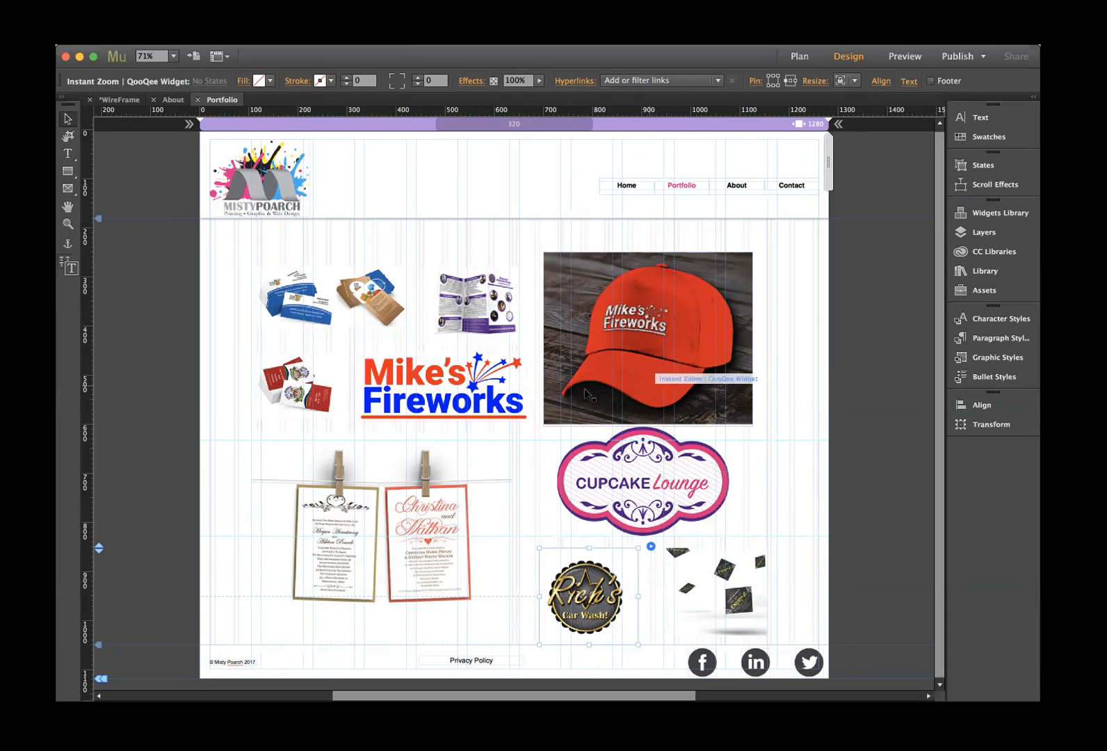
{"action": "scroll", "coordinate": [222, 423], "scroll_direction": "down", "scroll_amount": 1}
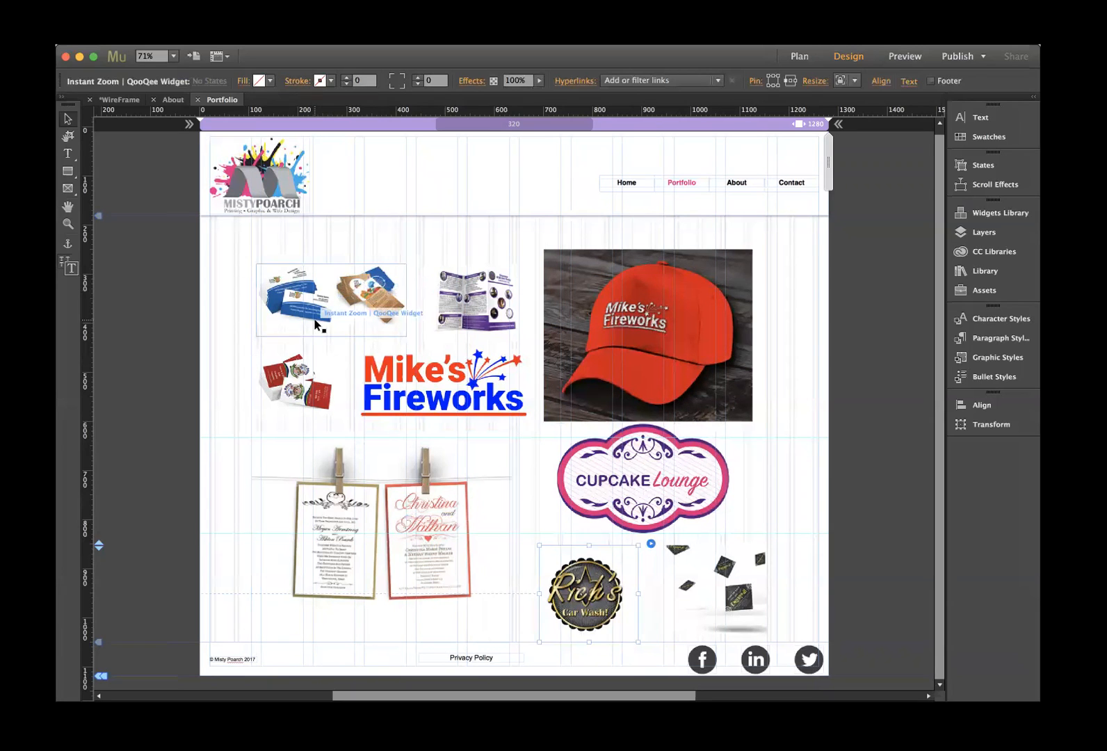
- Close the Portfolio page and open the Contact page in Design view
{"action": "left_click", "coordinate": [198, 102]}
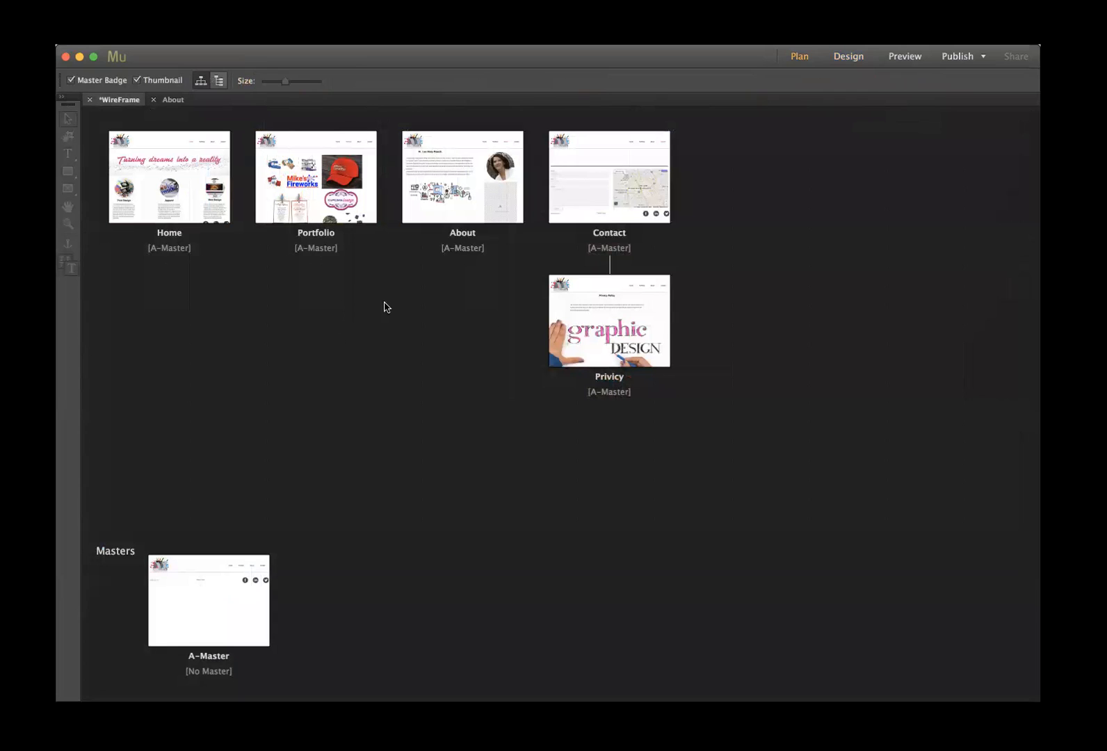
{"action": "double_click", "coordinate": [586, 214]}
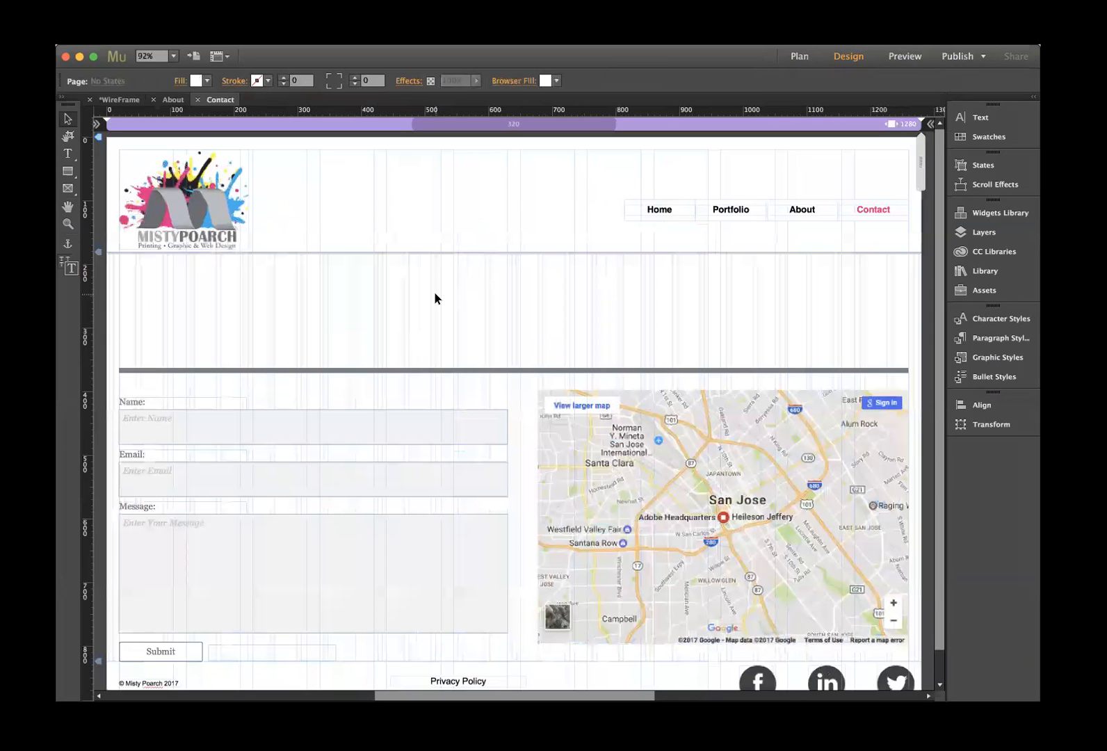
{"action": "scroll", "coordinate": [435, 297], "scroll_direction": "down", "scroll_amount": 2}
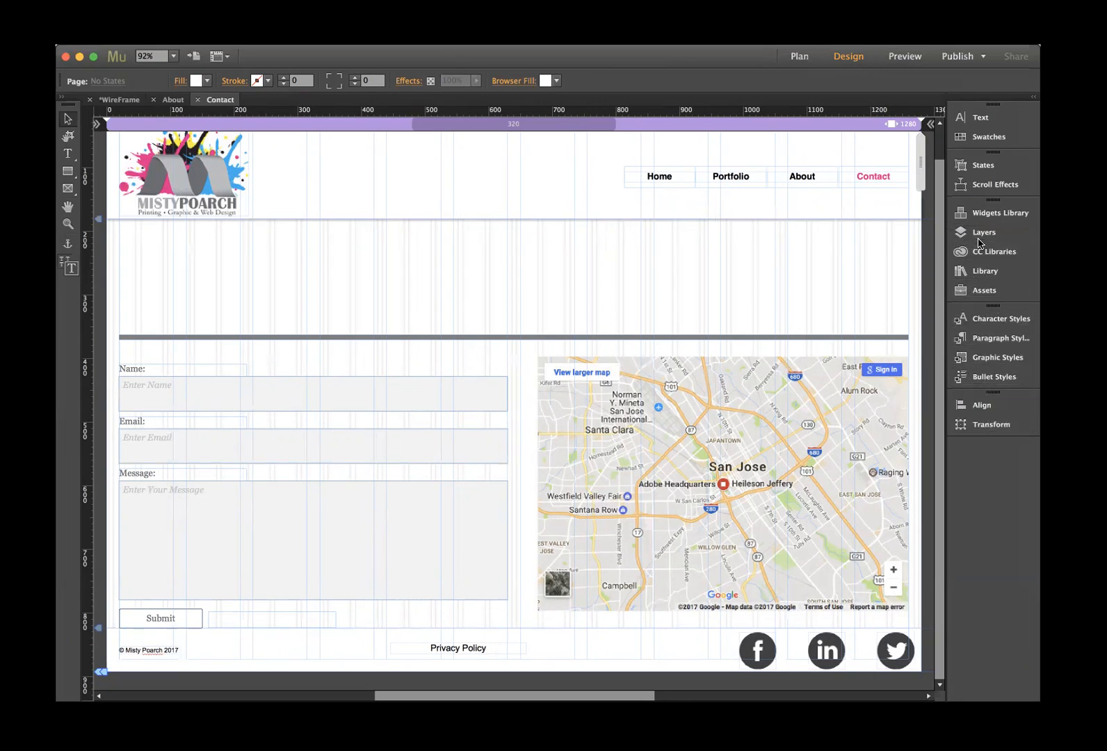
- Open the Library panel and browse the Social group of the Widgets Library
{"action": "left_click", "coordinate": [978, 272]}
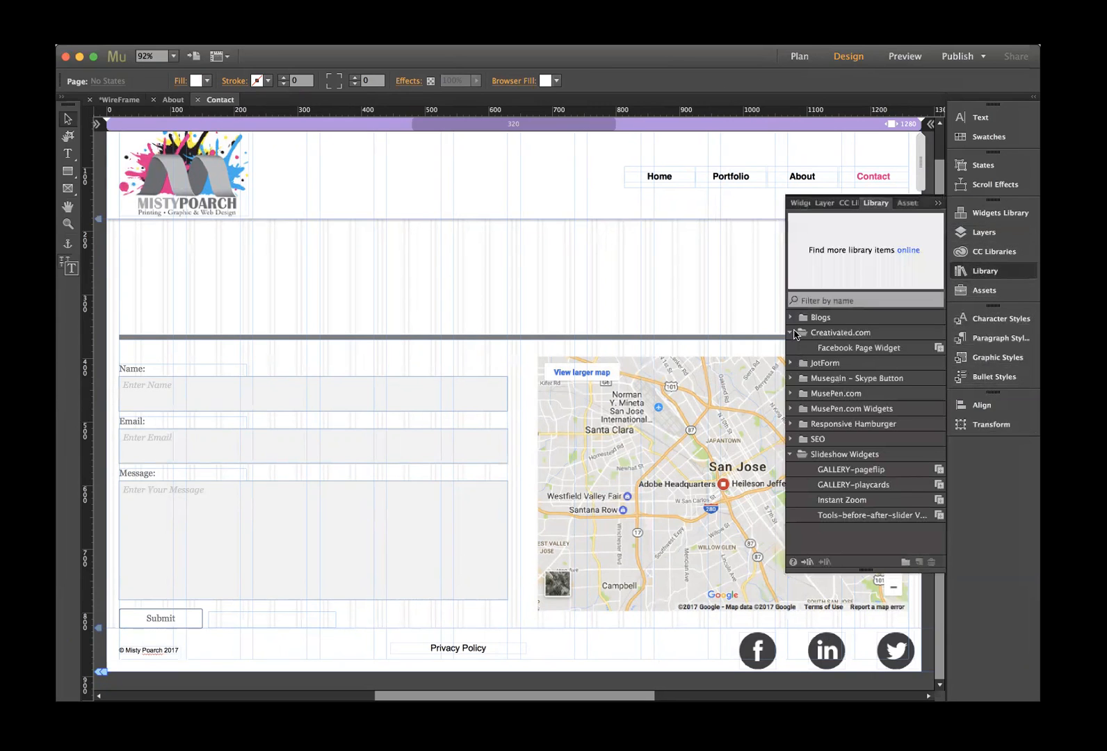
{"action": "left_click", "coordinate": [984, 215]}
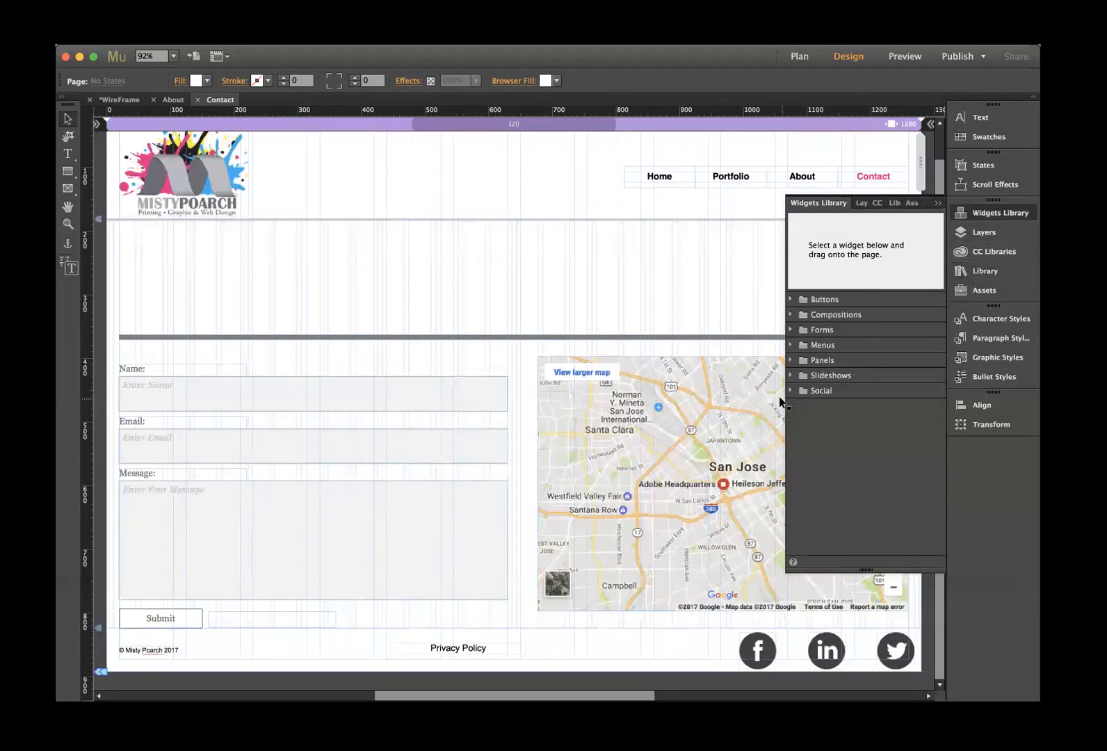
{"action": "left_click", "coordinate": [791, 391]}
{"action": "scroll", "coordinate": [867, 477], "scroll_direction": "down", "scroll_amount": 3}
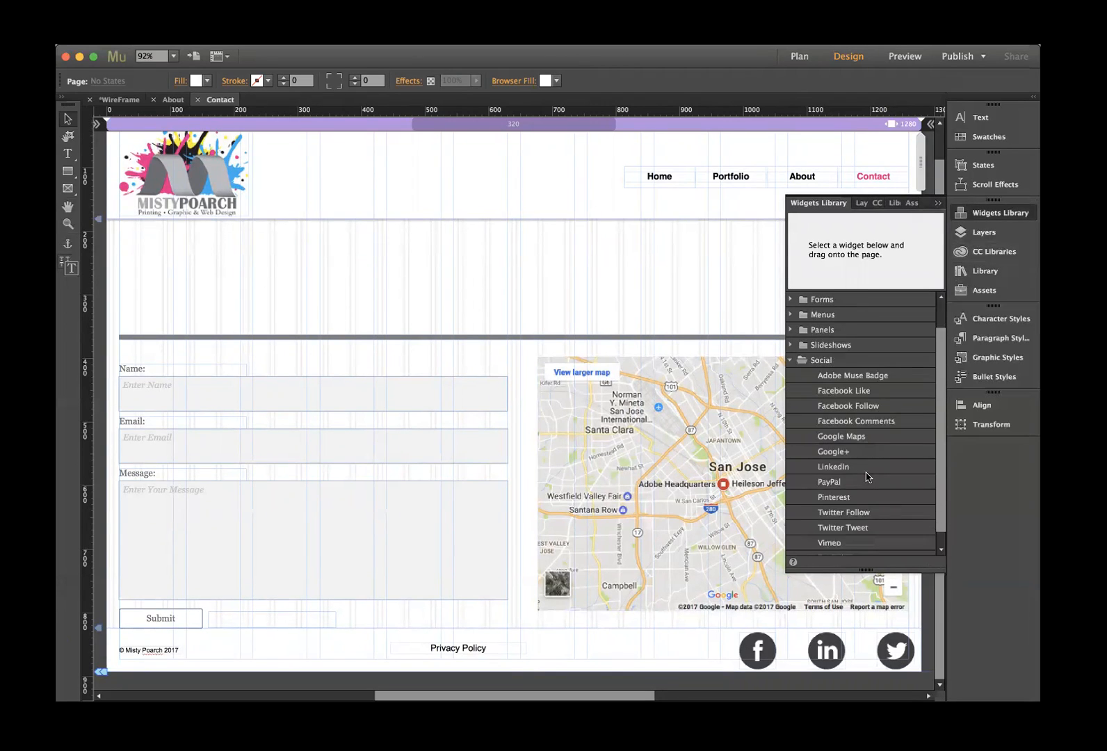
{"action": "scroll", "coordinate": [867, 477], "scroll_direction": "up", "scroll_amount": 3}
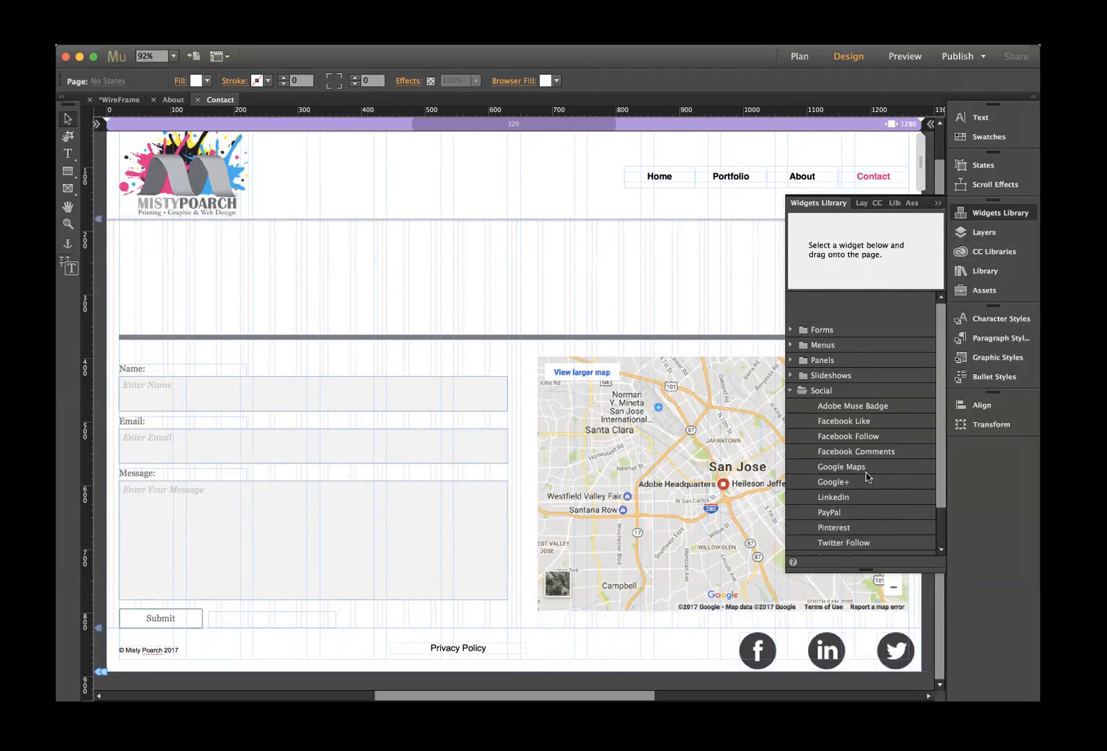
- Back in the Library, collapse Creativated.com and Slideshow Widgets and expand Musegain – Skype Button
{"action": "left_click", "coordinate": [984, 271]}
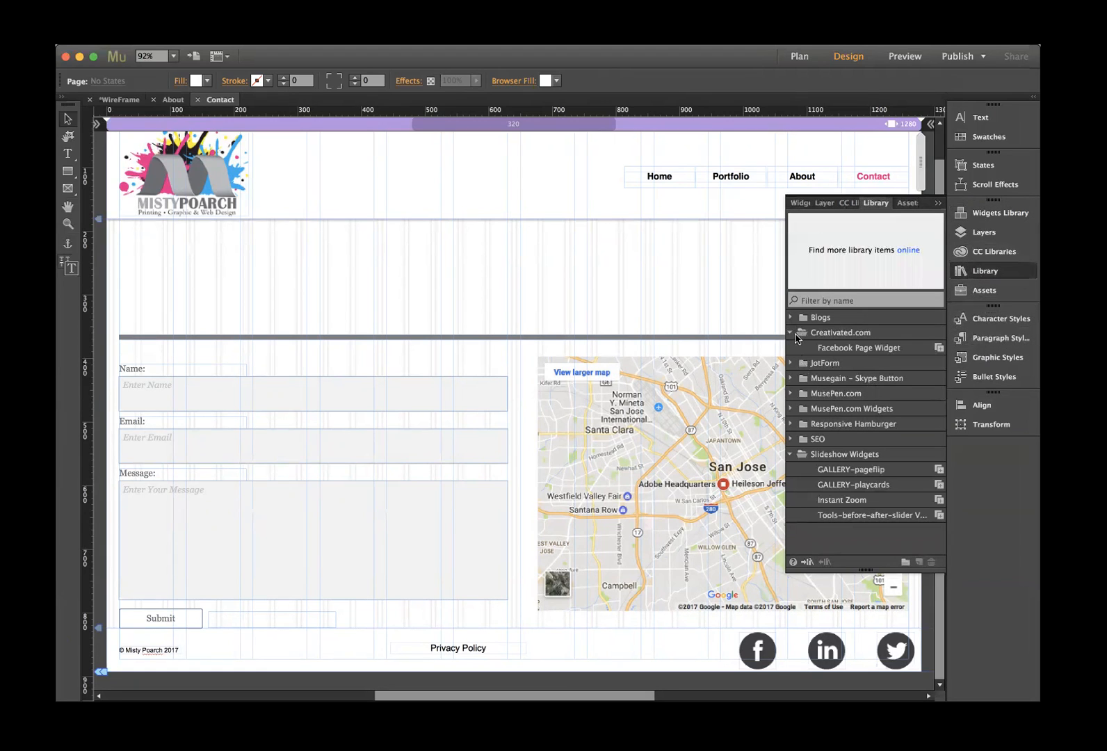
{"action": "left_click", "coordinate": [790, 332]}
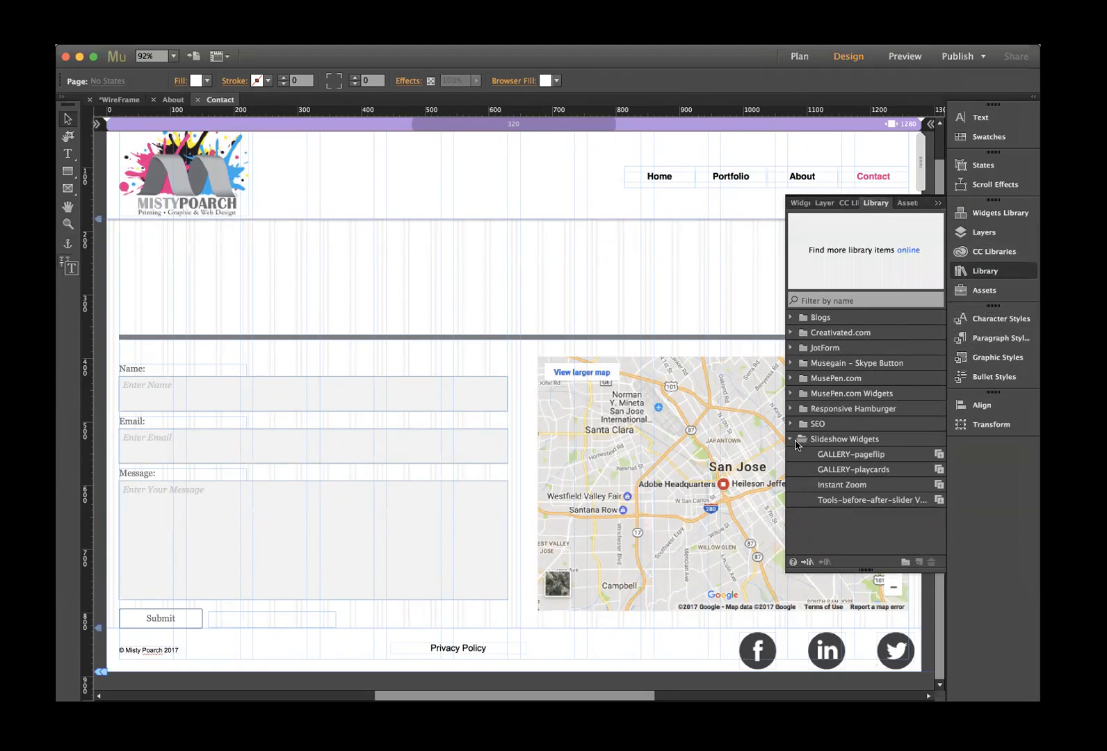
{"action": "left_click", "coordinate": [791, 439]}
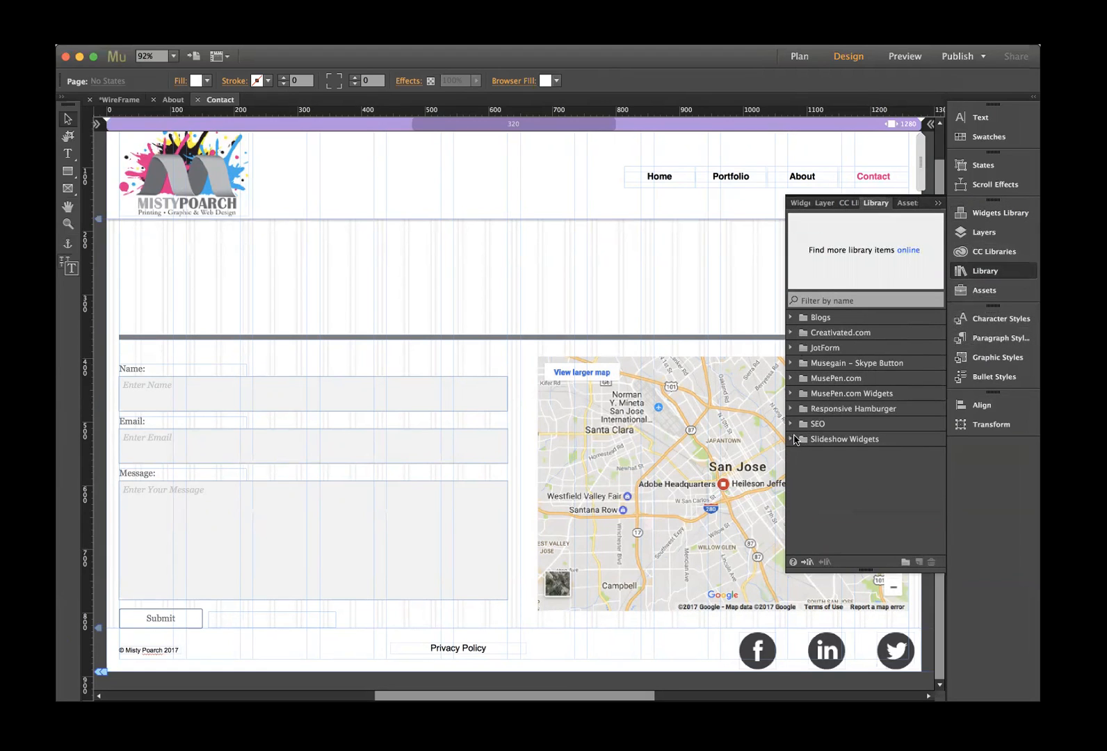
{"action": "left_click", "coordinate": [790, 363]}
{"action": "left_click", "coordinate": [850, 394]}
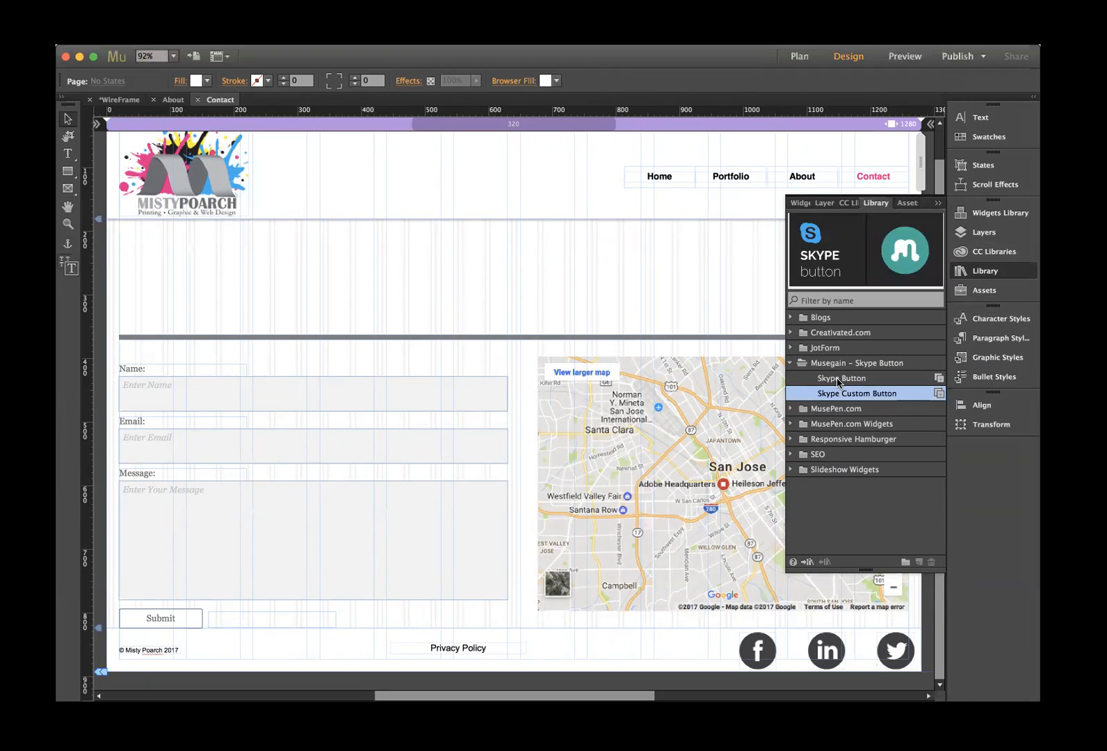
- Place a blue Skype Call button with the business's Skype name at the left above the divider
{"action": "left_click", "coordinate": [838, 380]}
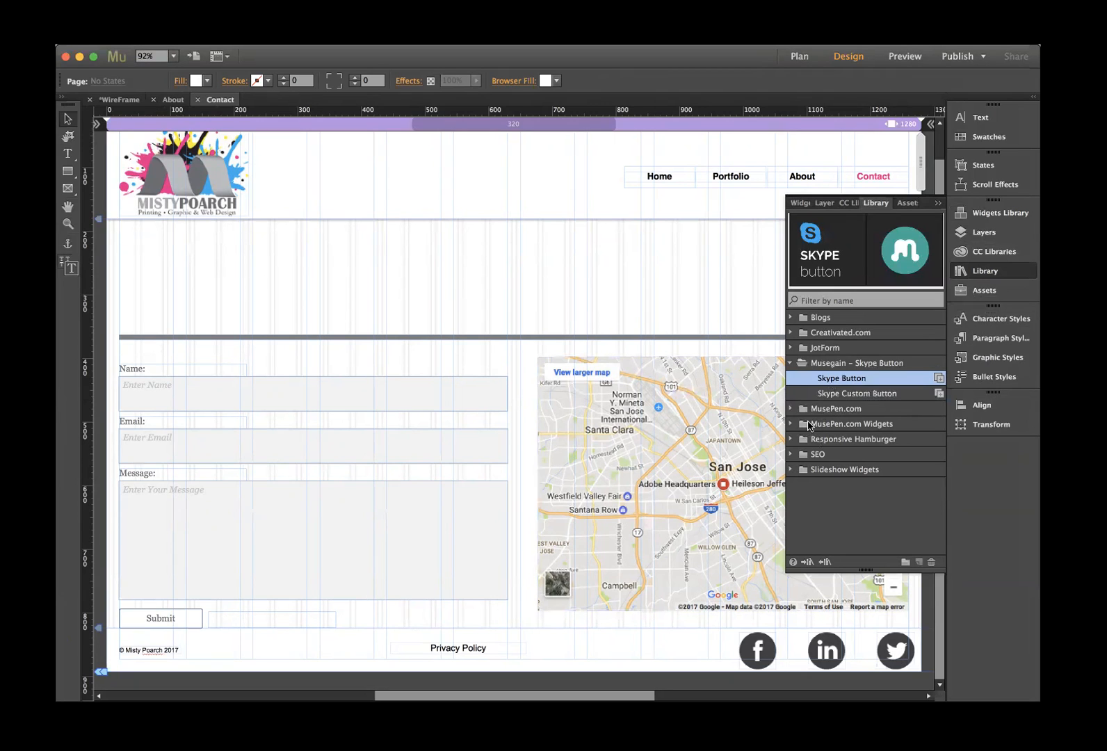
{"action": "left_click_drag", "start_coordinate": [803, 379], "coordinate": [151, 251]}
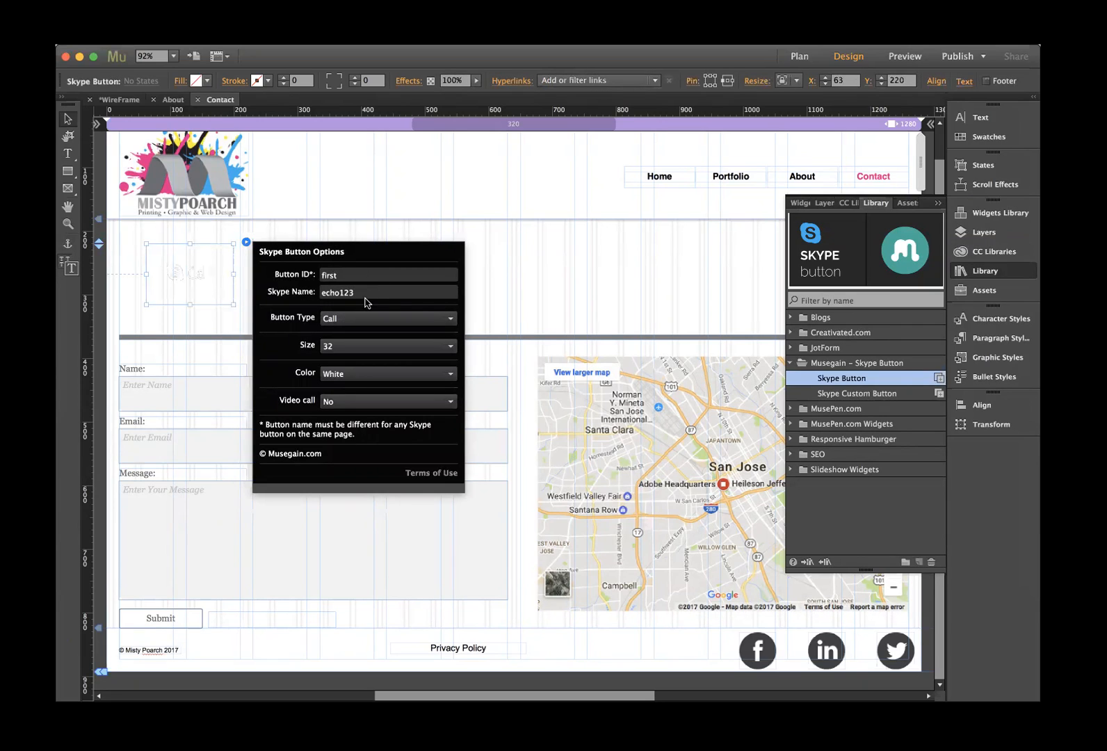
{"action": "double_click", "coordinate": [365, 295]}
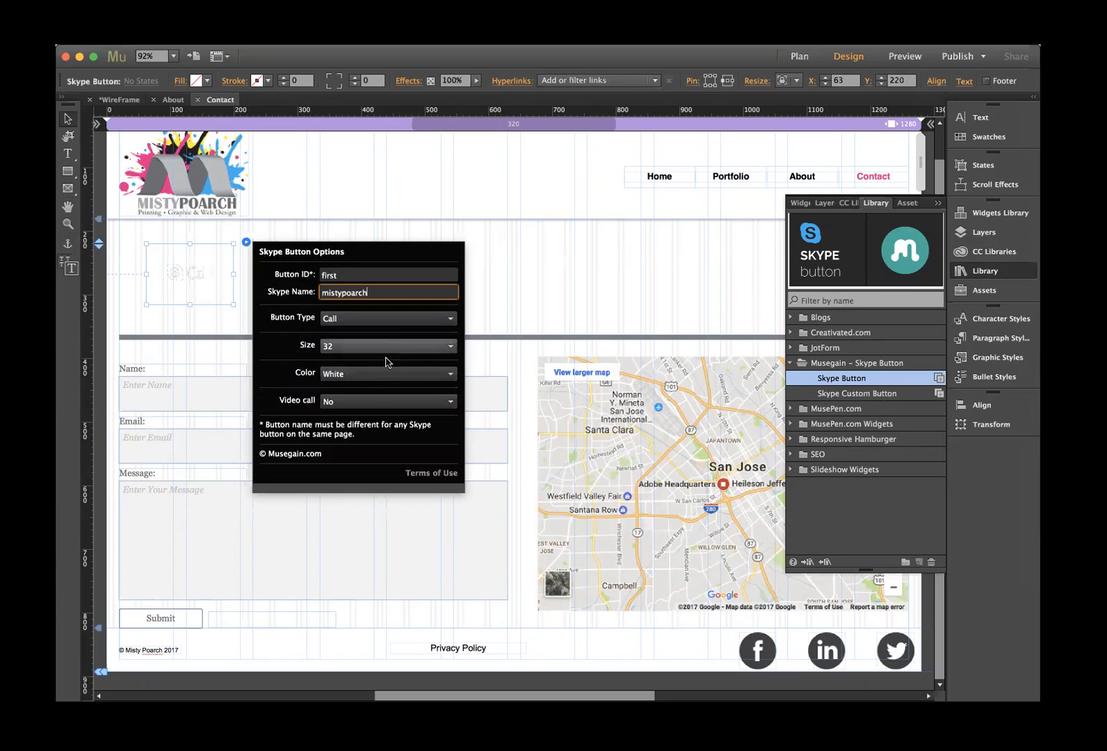
{"action": "left_click", "coordinate": [372, 376]}
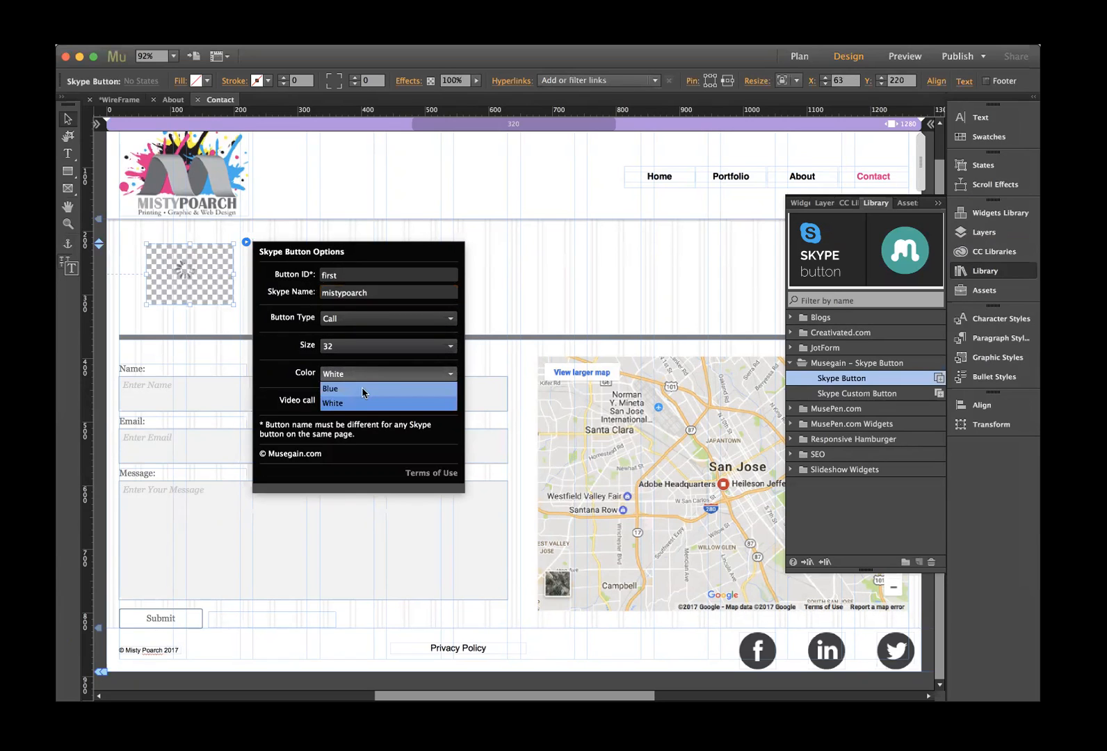
{"action": "left_click", "coordinate": [362, 387]}
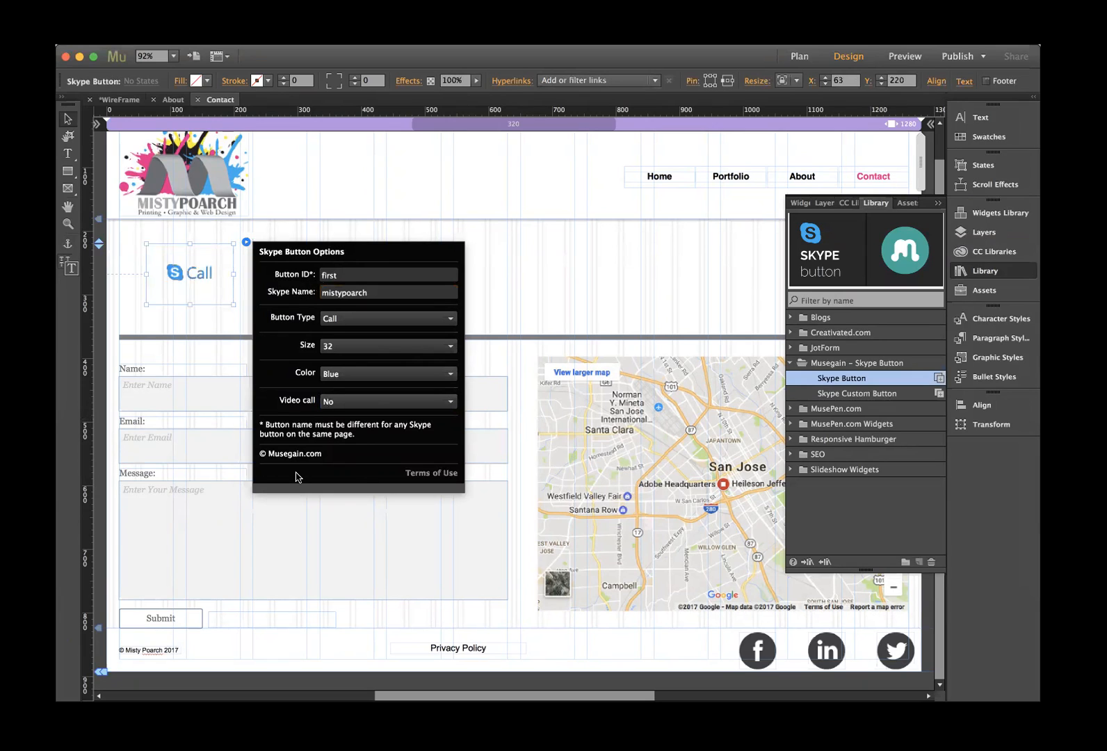
{"action": "left_click", "coordinate": [164, 313]}
{"action": "left_click_drag", "start_coordinate": [196, 279], "coordinate": [172, 285]}
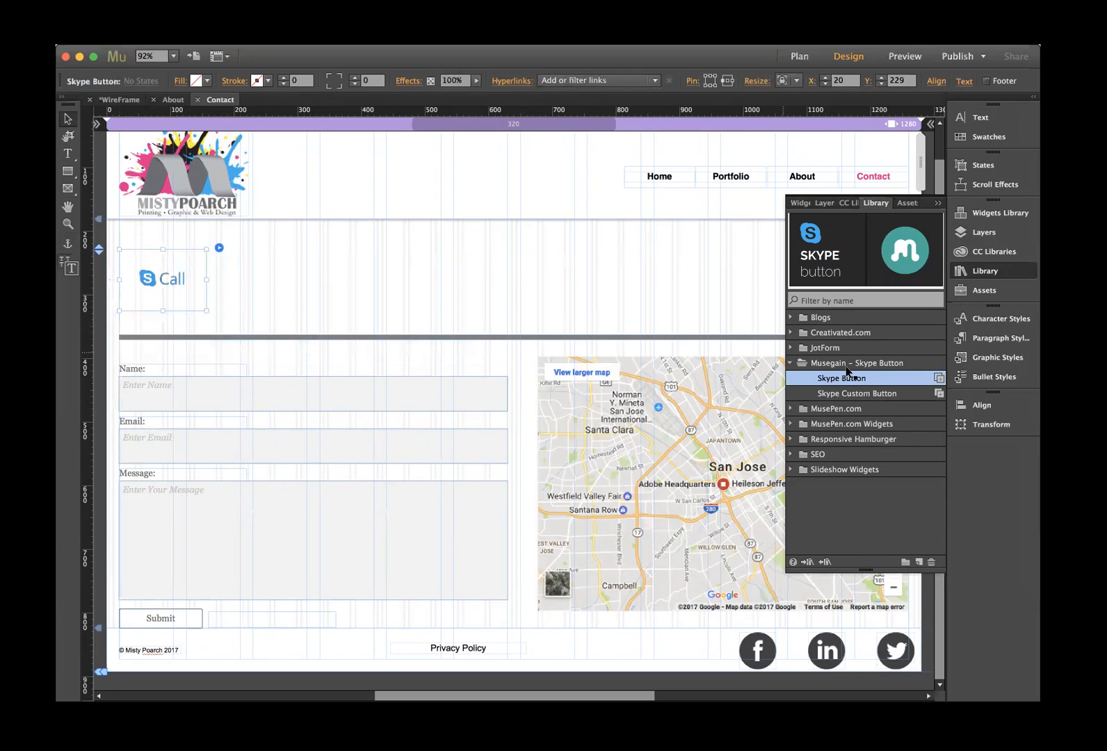
- Add a second Skype button with the business's Skype name, set to Chat type and Blue
{"action": "left_click_drag", "start_coordinate": [611, 321], "coordinate": [264, 246]}
{"action": "double_click", "coordinate": [496, 299]}
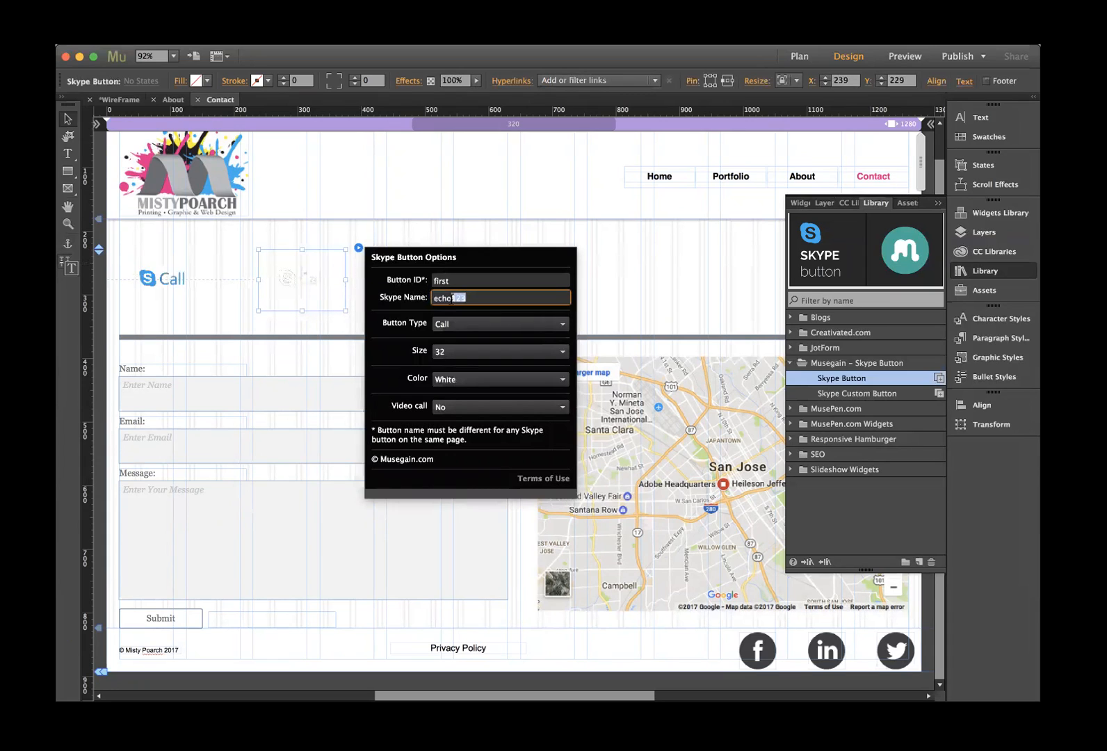
{"action": "left_click", "coordinate": [470, 324]}
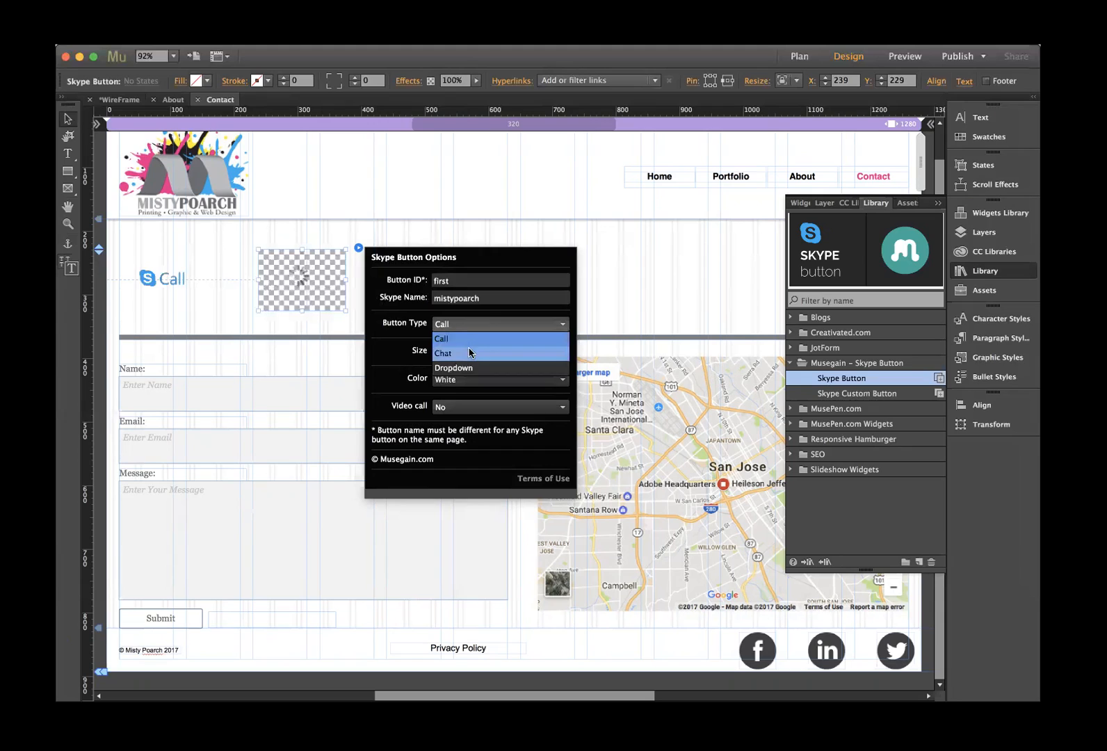
{"action": "left_click", "coordinate": [471, 354]}
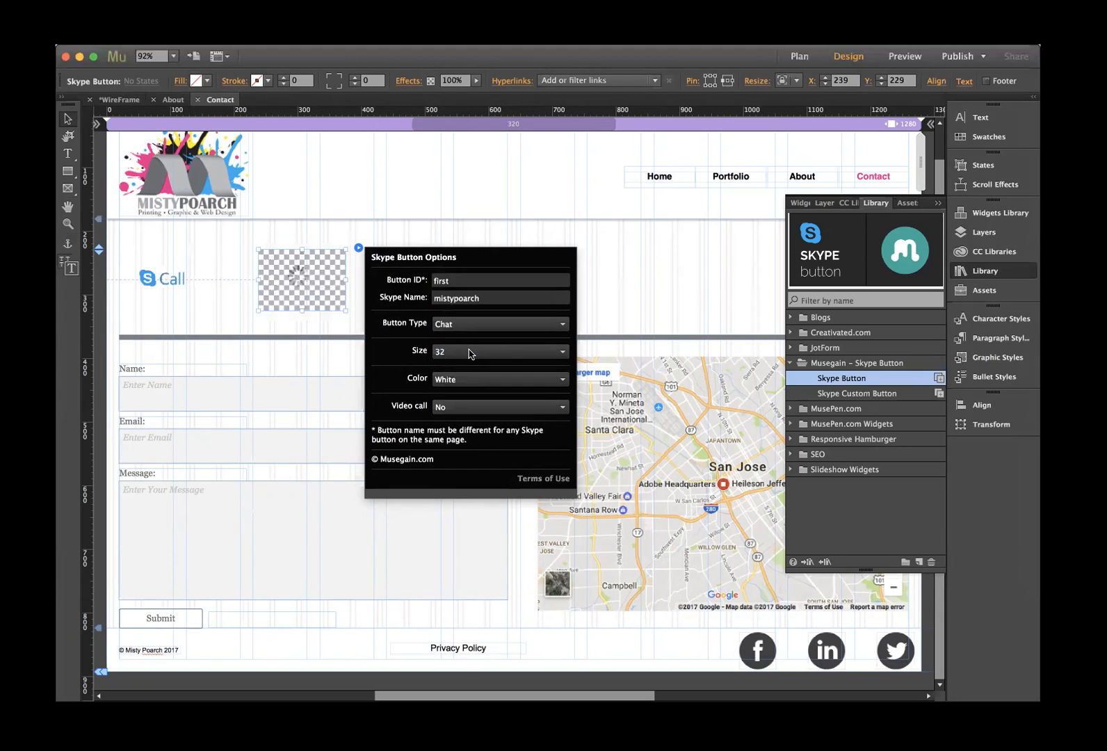
{"action": "left_click", "coordinate": [463, 415]}
{"action": "left_click", "coordinate": [472, 380]}
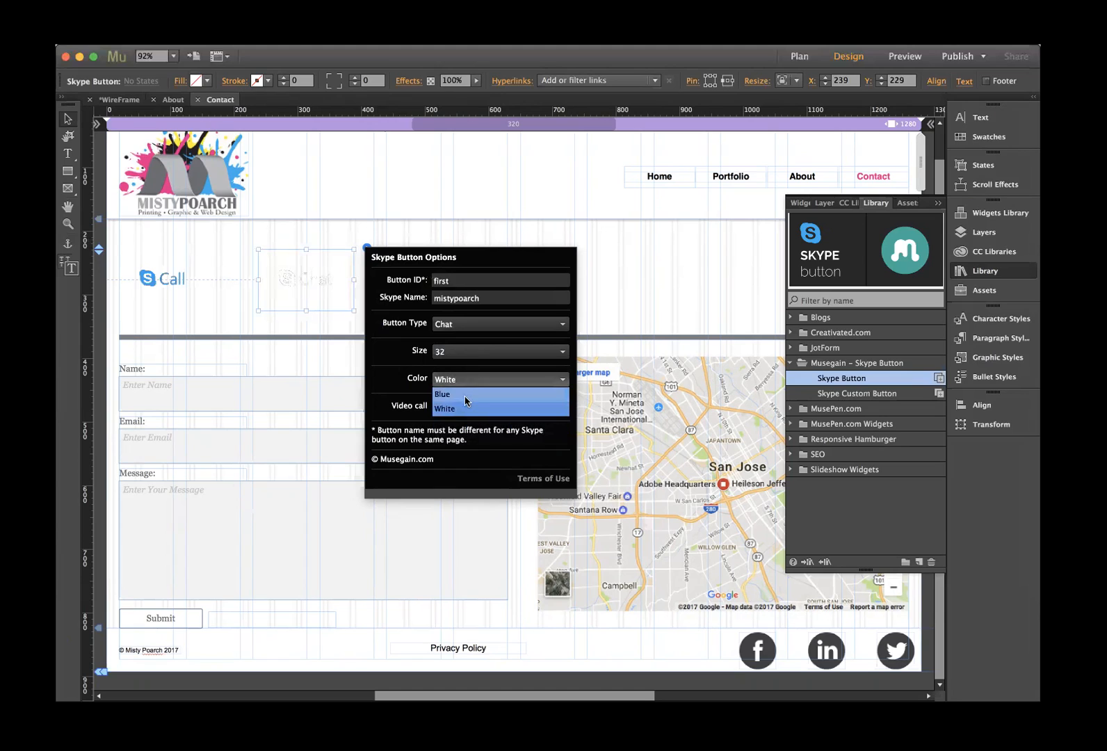
{"action": "left_click", "coordinate": [462, 395]}
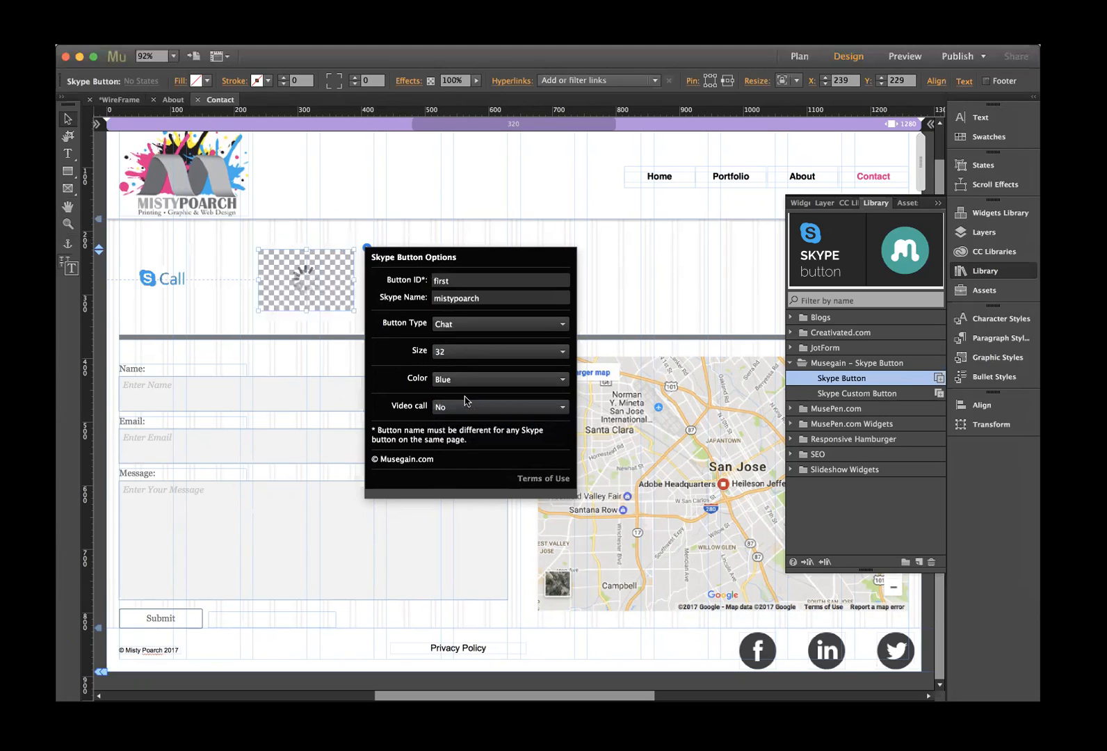
{"action": "left_click", "coordinate": [243, 308]}
- Move the Chat button to the right of the Call button and check their positions
{"action": "left_click_drag", "start_coordinate": [295, 272], "coordinate": [453, 276]}
{"action": "left_click", "coordinate": [174, 282]}
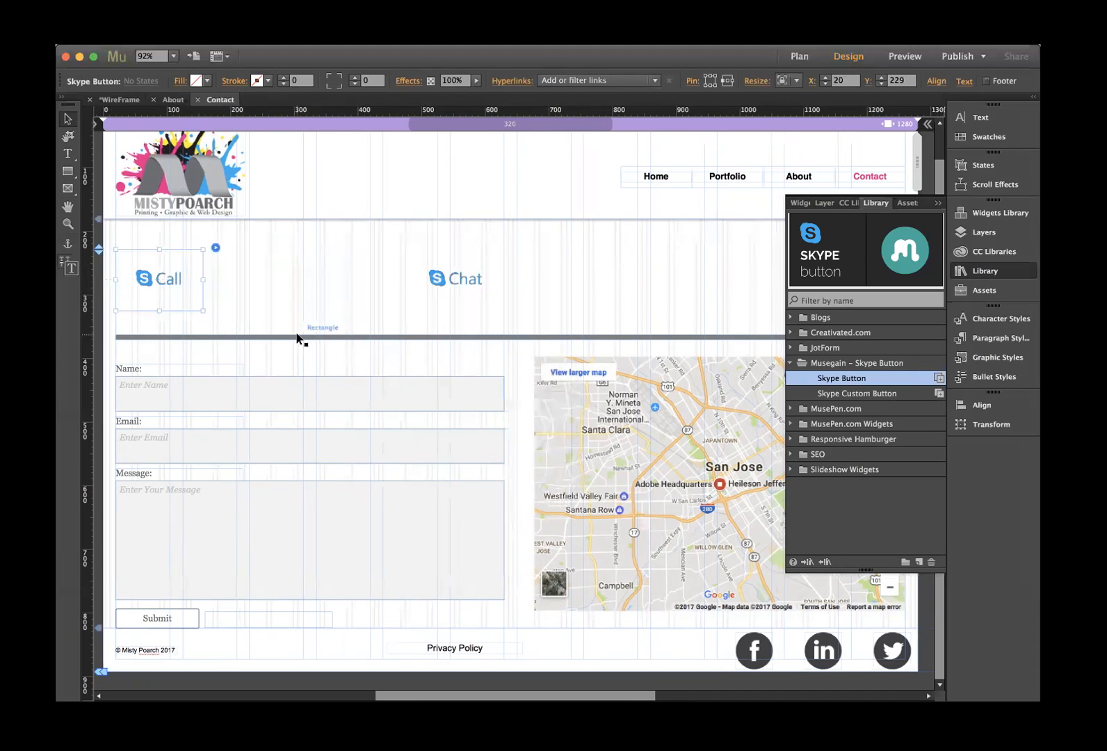
{"action": "scroll", "coordinate": [299, 338], "scroll_direction": "right", "scroll_amount": 5}
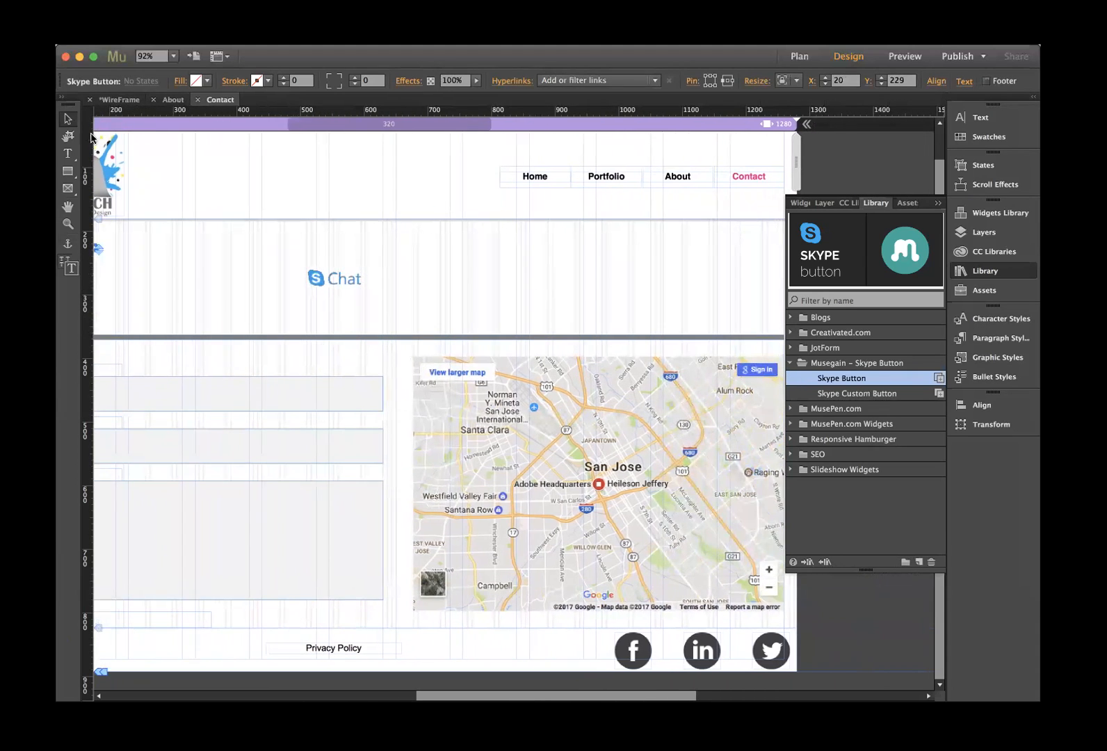
{"action": "left_click", "coordinate": [67, 153]}
- Add a 'Phone' text box right of the Chat button, apply the h1 style, and nudge it down
{"action": "left_click_drag", "start_coordinate": [459, 256], "coordinate": [740, 304]}
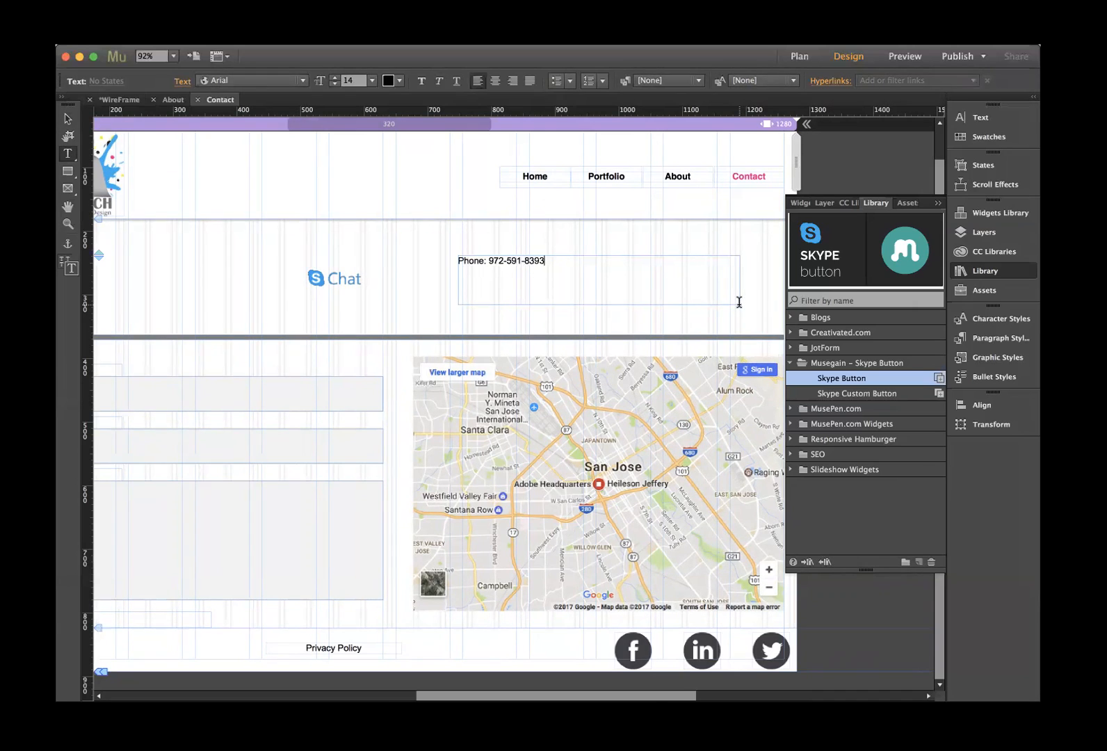
{"action": "key", "text": "Escape"}
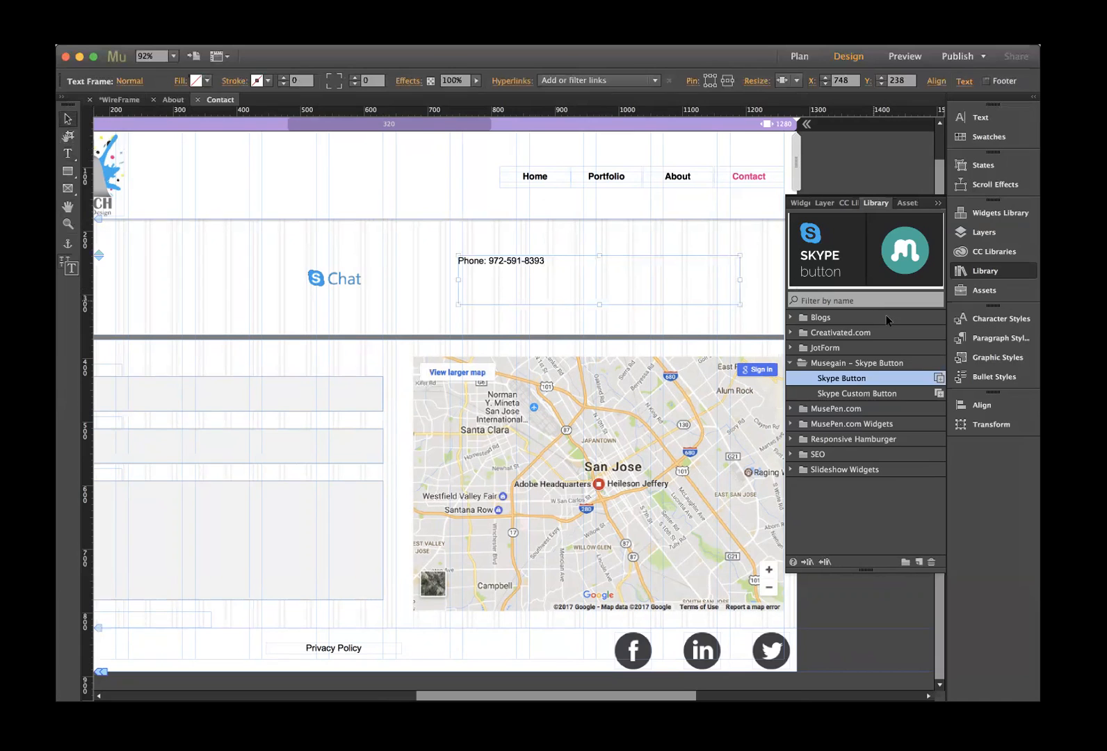
{"action": "left_click", "coordinate": [994, 338]}
{"action": "left_click", "coordinate": [814, 339]}
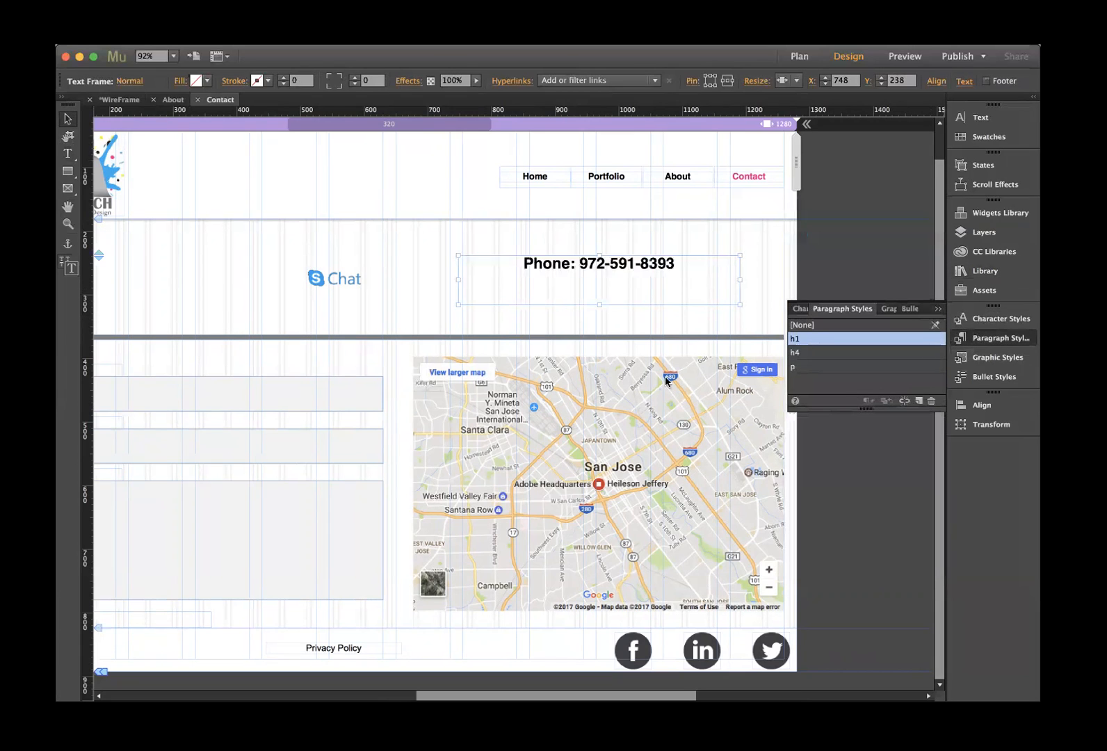
{"action": "mouse_move", "coordinate": [600, 263]}
{"action": "left_mouse_down"}
{"action": "mouse_move", "coordinate": [597, 311]}
{"action": "mouse_move", "coordinate": [598, 284]}
{"action": "left_mouse_up"}
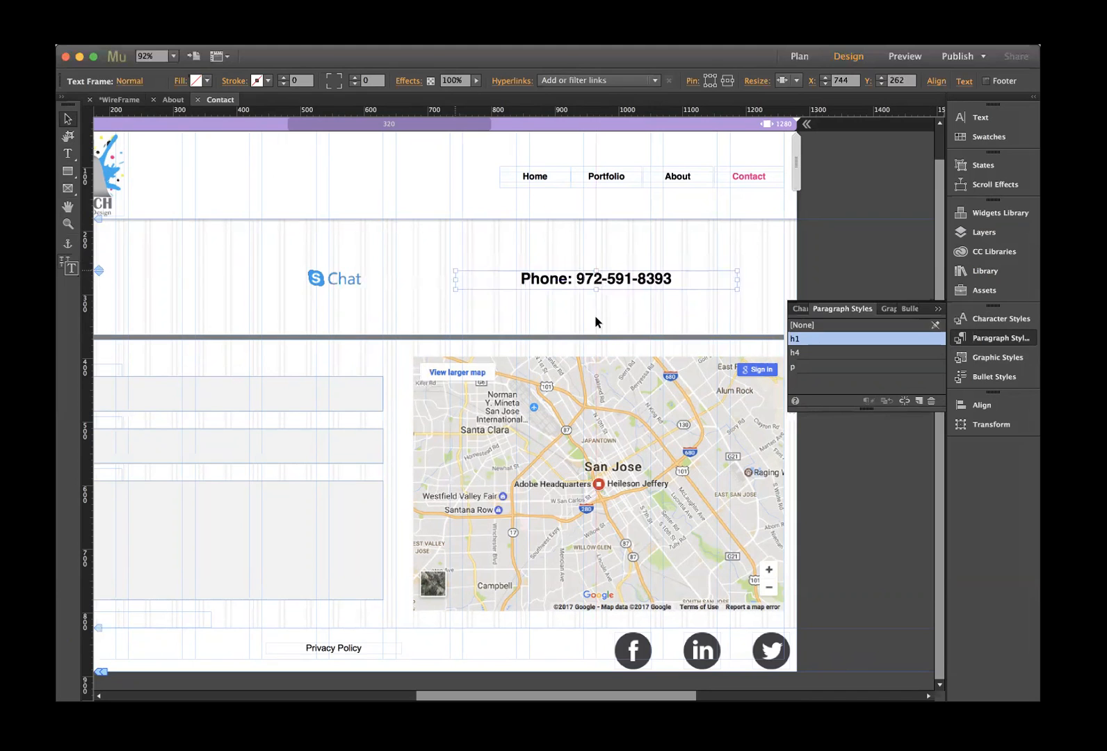
- Scroll left, select the contact form, and bring up the Widgets Library
{"action": "left_click", "coordinate": [523, 329]}
{"action": "scroll", "coordinate": [453, 326], "scroll_direction": "left", "scroll_amount": 5}
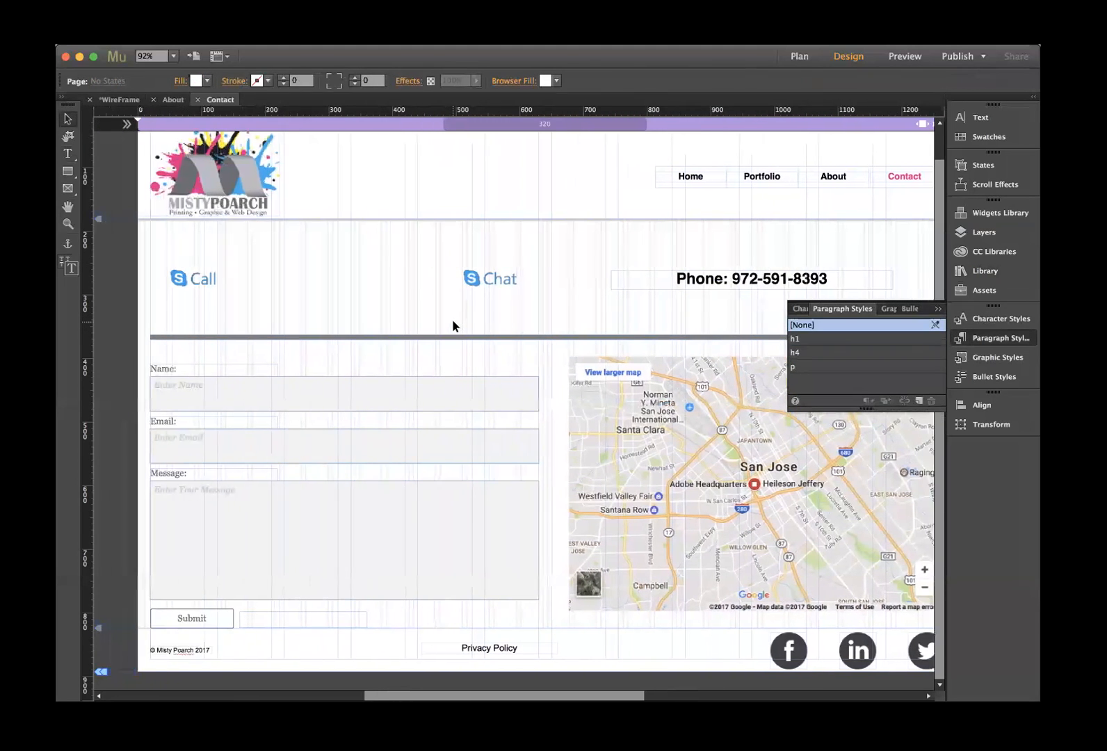
{"action": "left_click", "coordinate": [167, 367]}
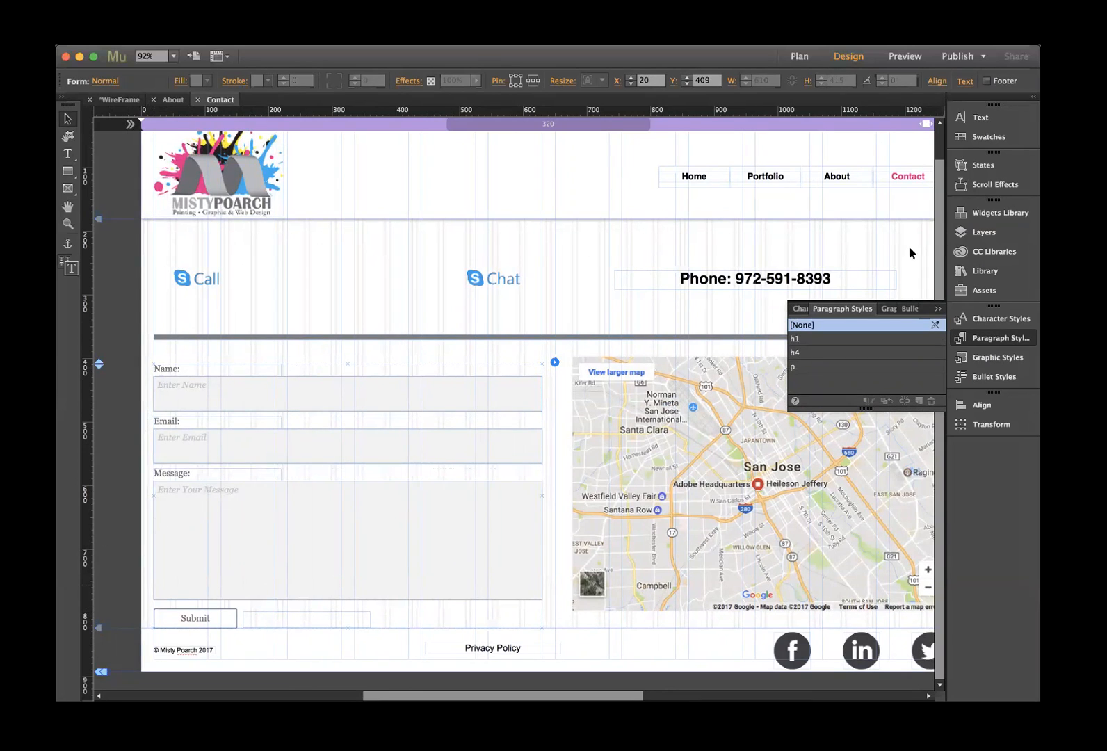
{"action": "left_click", "coordinate": [987, 213]}
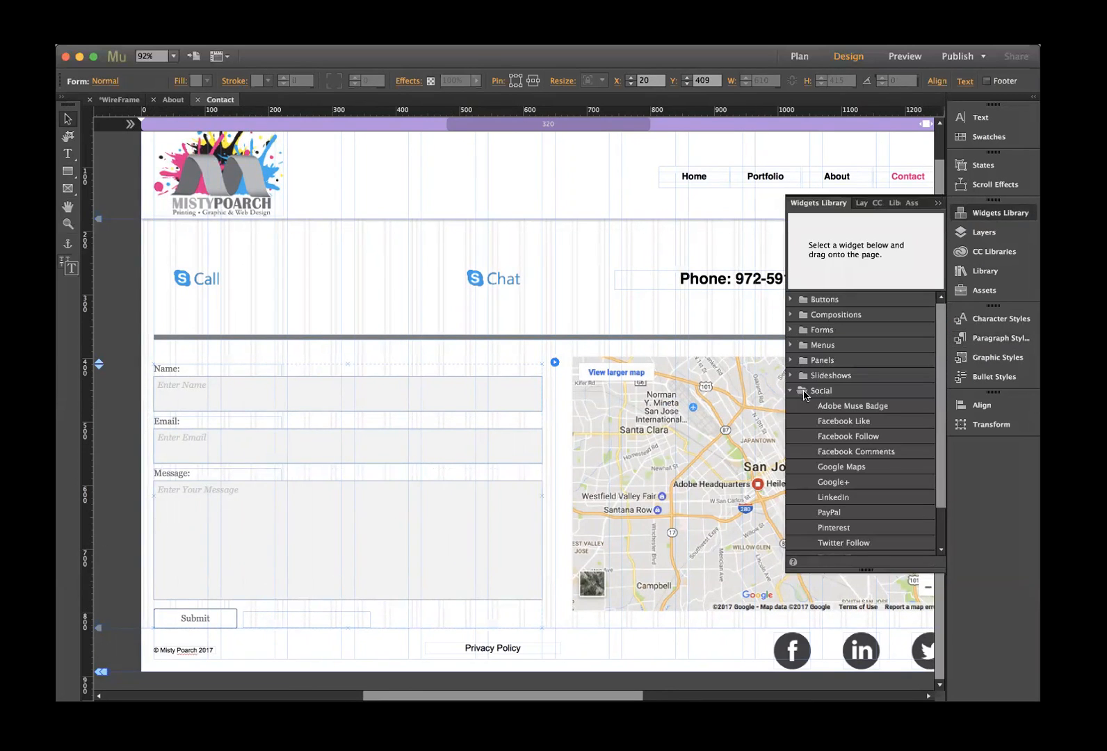
- Browse the Forms widgets, preview Simple and Detailed Contact, and inspect the Name field settings
{"action": "left_click", "coordinate": [791, 390]}
{"action": "left_click", "coordinate": [787, 330]}
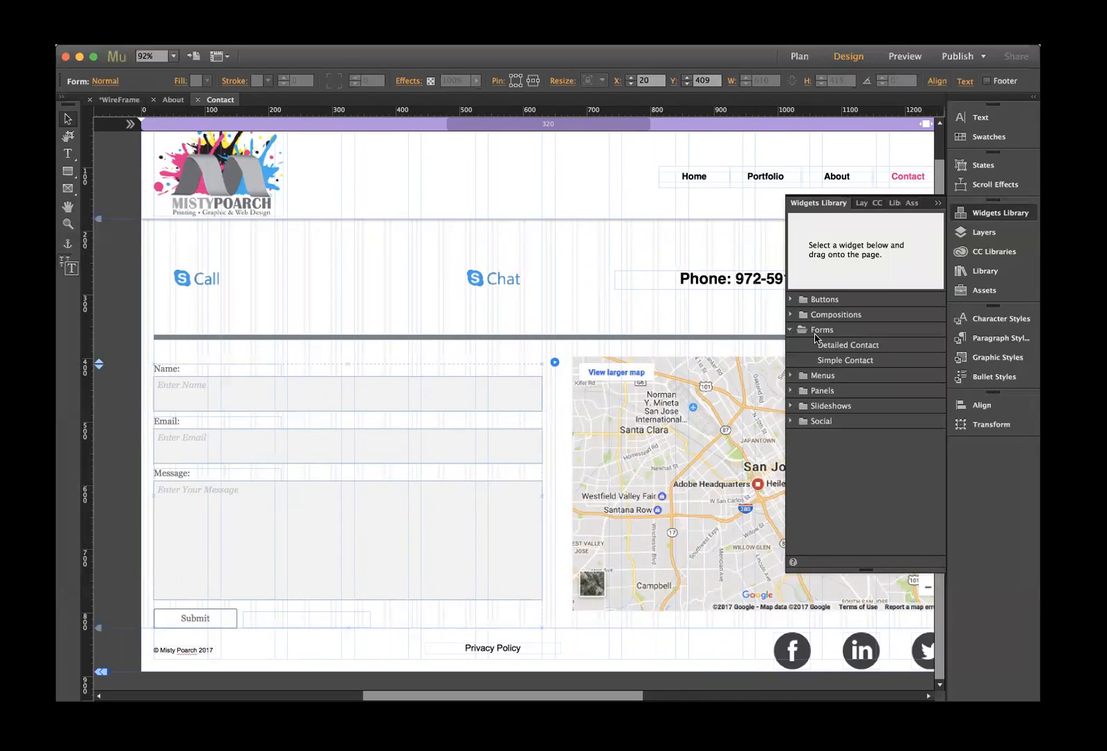
{"action": "left_click", "coordinate": [843, 362]}
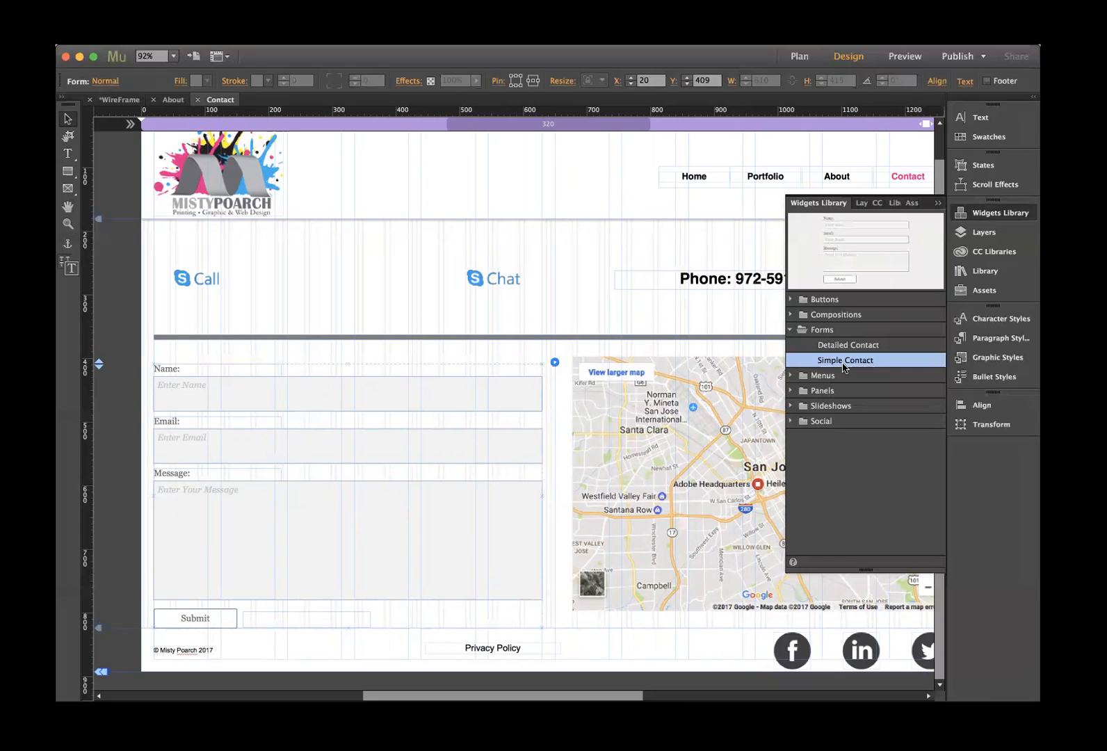
{"action": "left_click", "coordinate": [832, 347]}
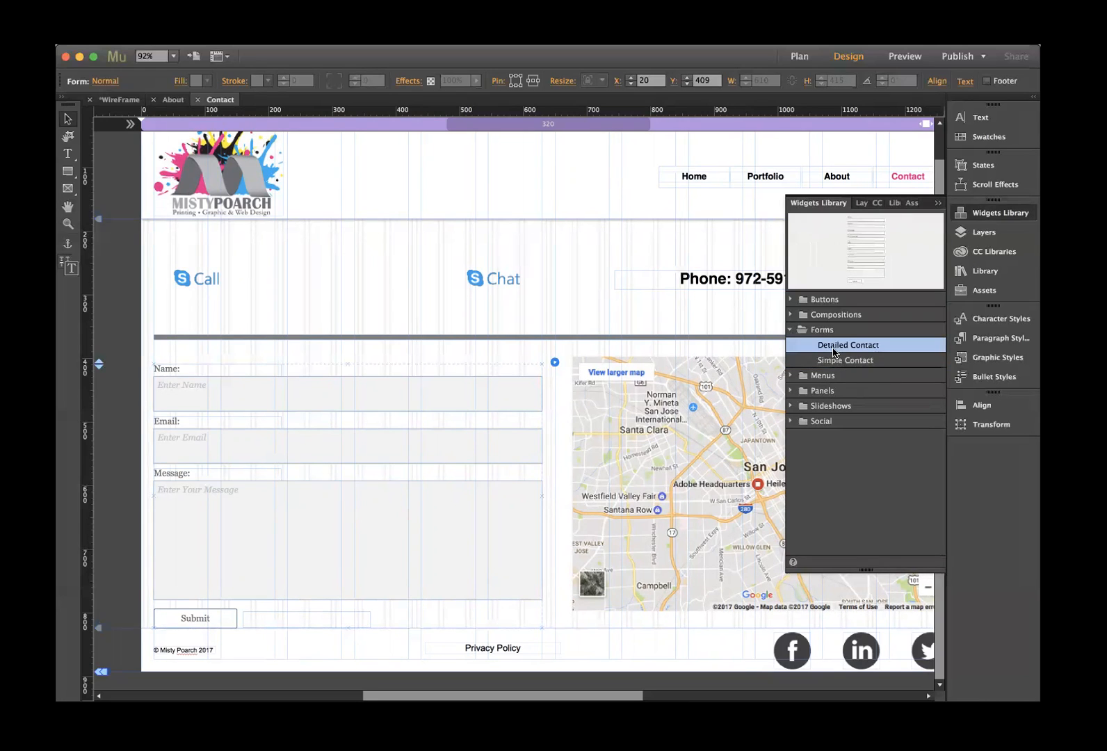
{"action": "left_click", "coordinate": [497, 384]}
{"action": "left_click", "coordinate": [554, 361]}
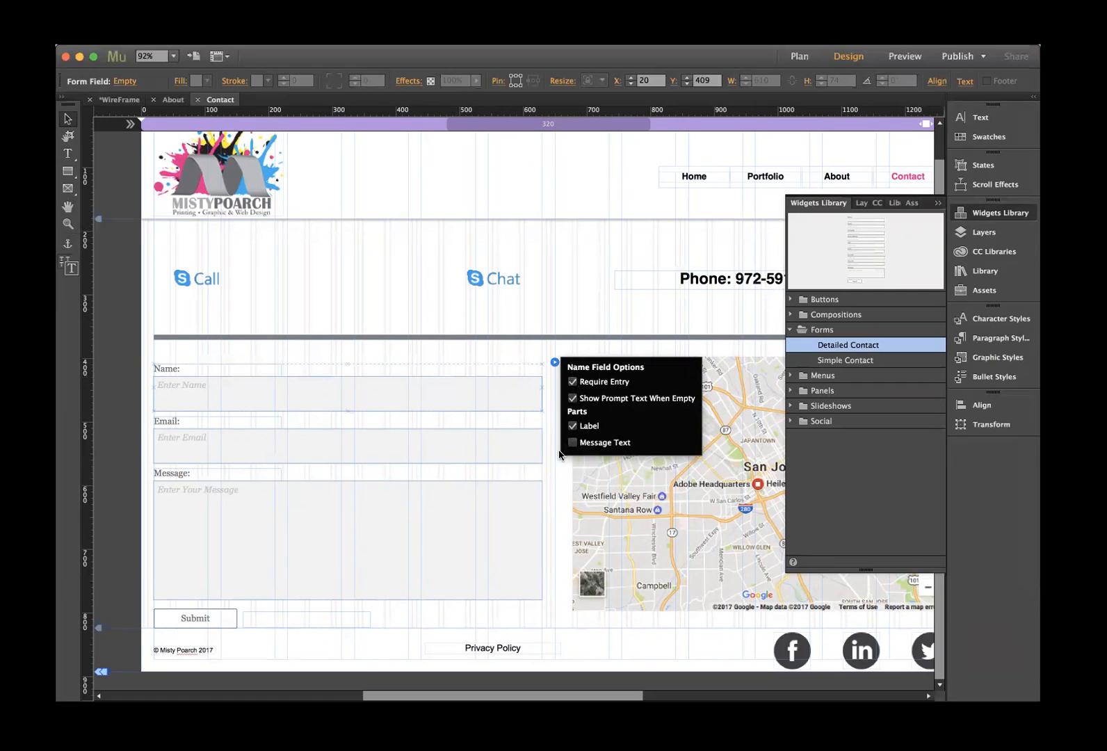
{"action": "left_click", "coordinate": [480, 349]}
- Add a Cell Phone field and a Radio Button Group in the contact form's options
{"action": "left_click", "coordinate": [498, 384]}
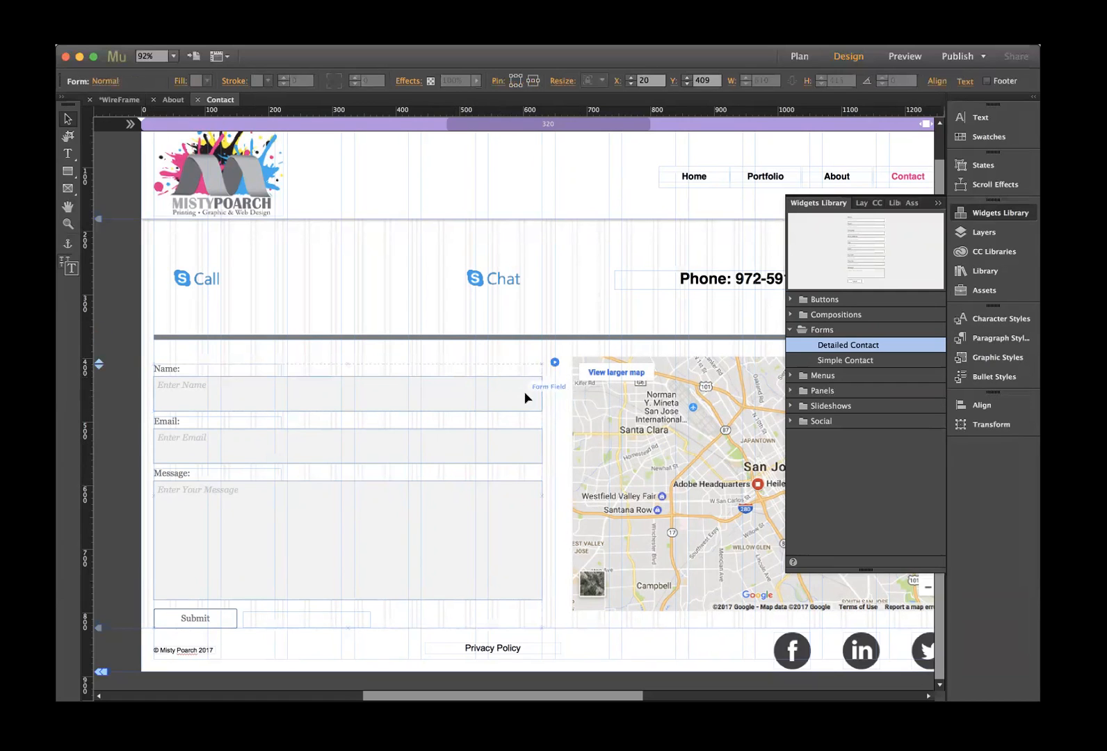
{"action": "left_click", "coordinate": [554, 362]}
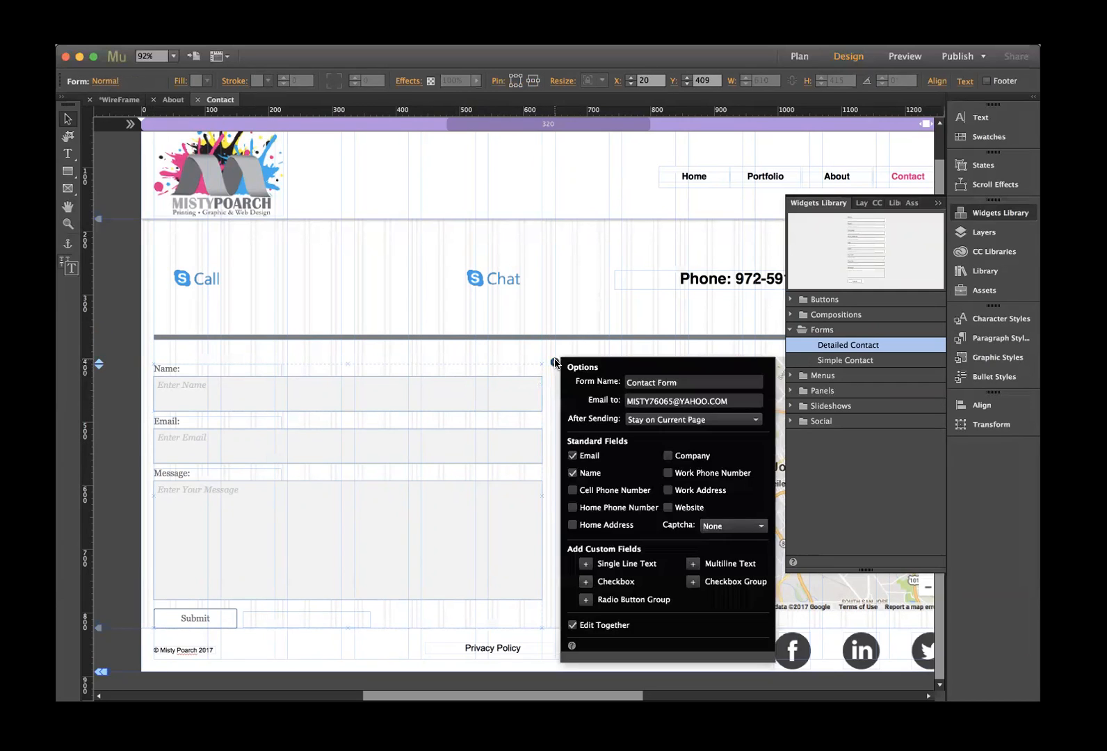
{"action": "left_click", "coordinate": [574, 491]}
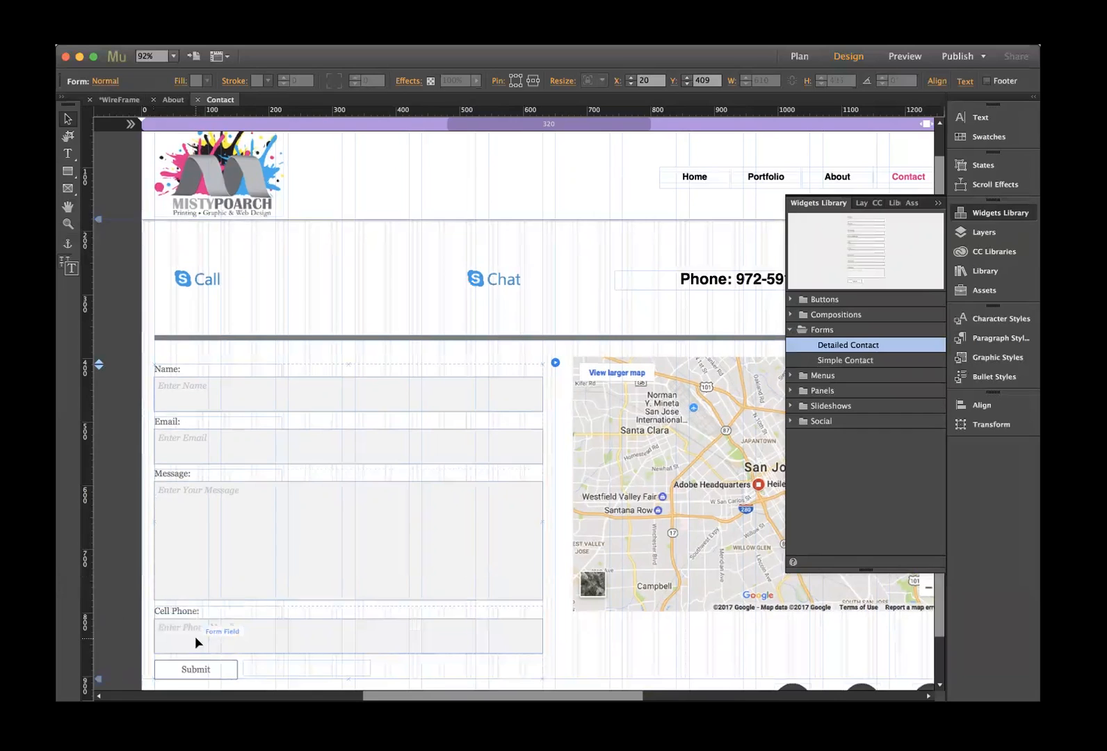
{"action": "left_click", "coordinate": [553, 361]}
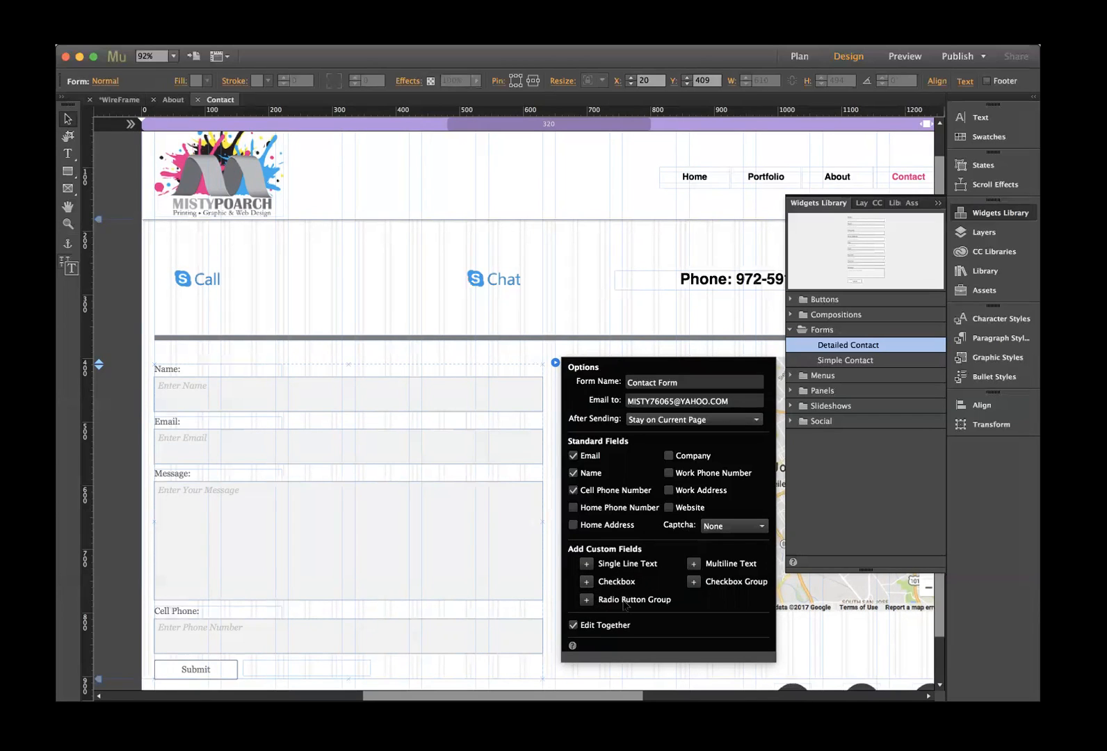
{"action": "left_click", "coordinate": [587, 599]}
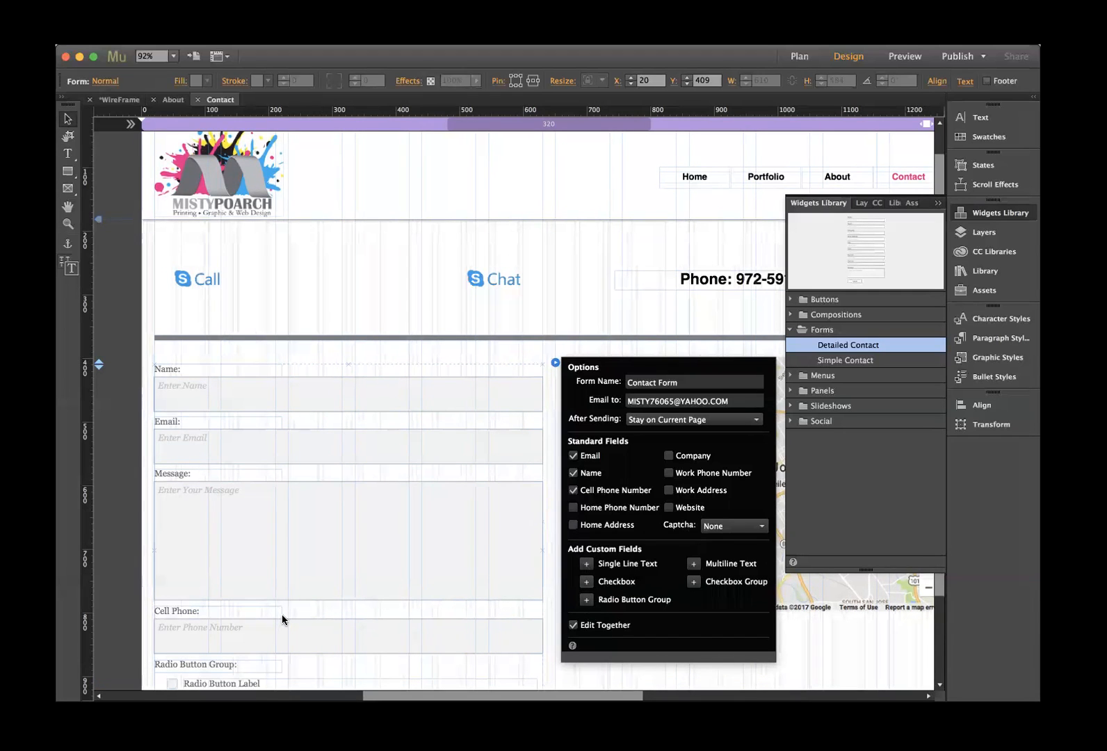
{"action": "left_click", "coordinate": [283, 614]}
- Uncheck the Cell Phone field again and select the new radio button group
{"action": "left_click", "coordinate": [525, 373]}
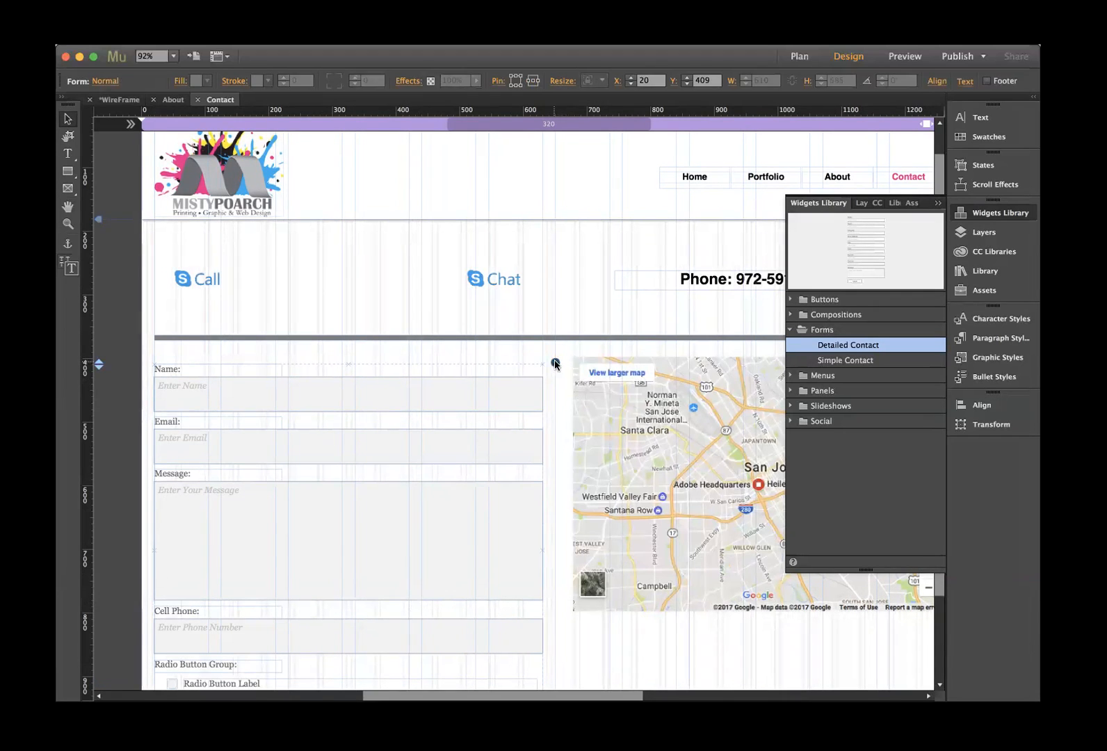
{"action": "left_click", "coordinate": [554, 362]}
{"action": "left_click", "coordinate": [574, 490]}
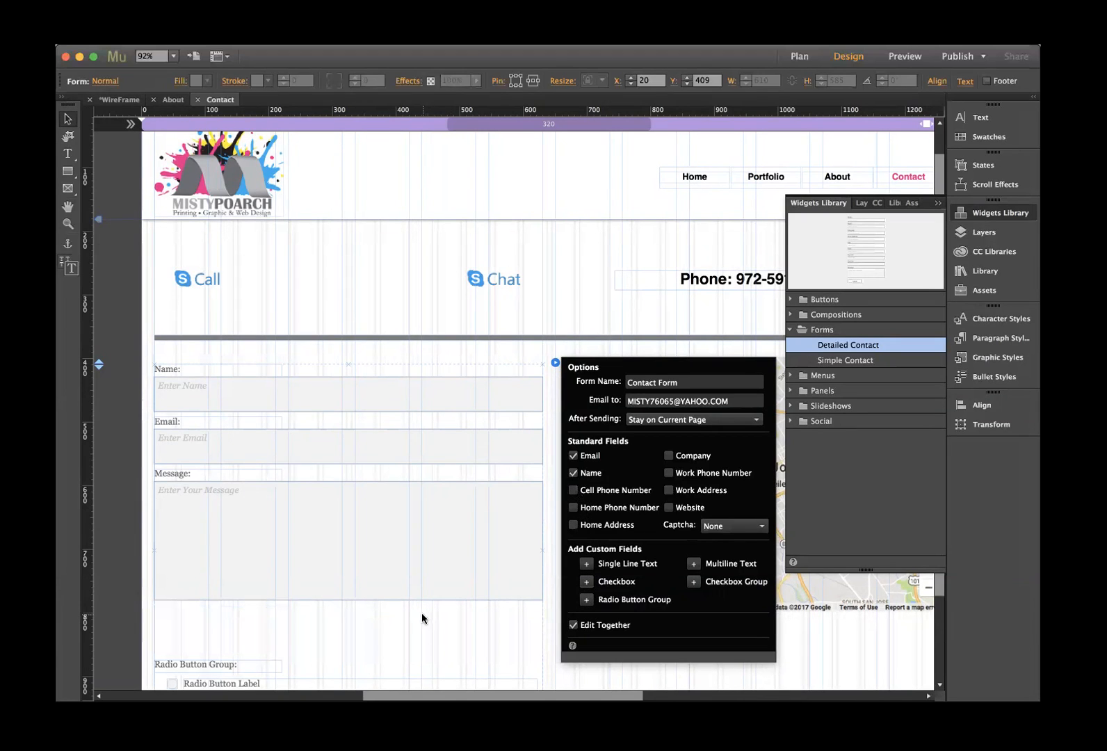
{"action": "left_click", "coordinate": [384, 615]}
{"action": "scroll", "coordinate": [384, 616], "scroll_direction": "down", "scroll_amount": 2}
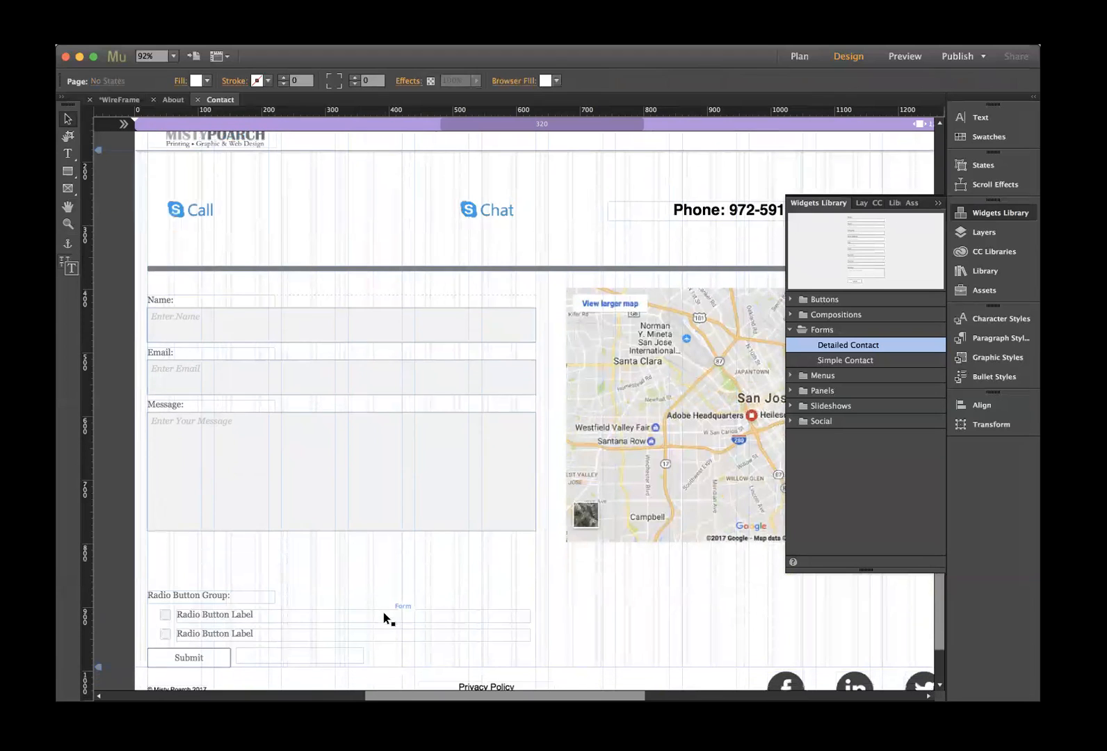
{"action": "left_click", "coordinate": [193, 596]}
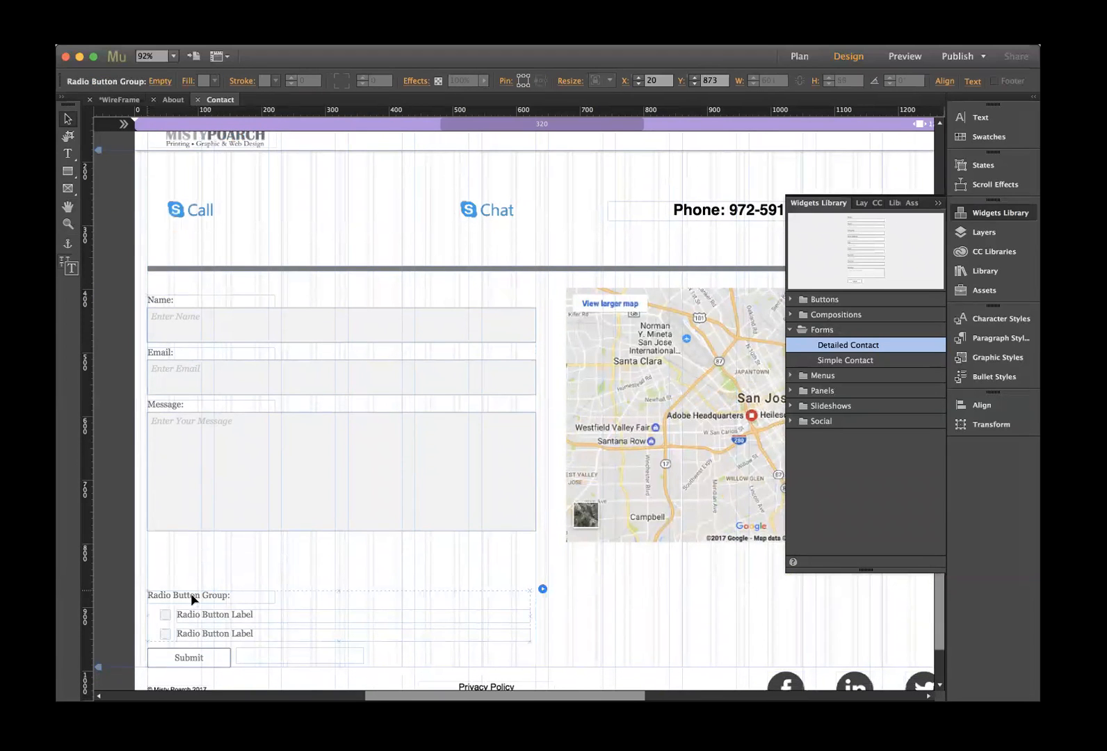
- Move the radio button group up under the message box
{"action": "left_click", "coordinate": [194, 598]}
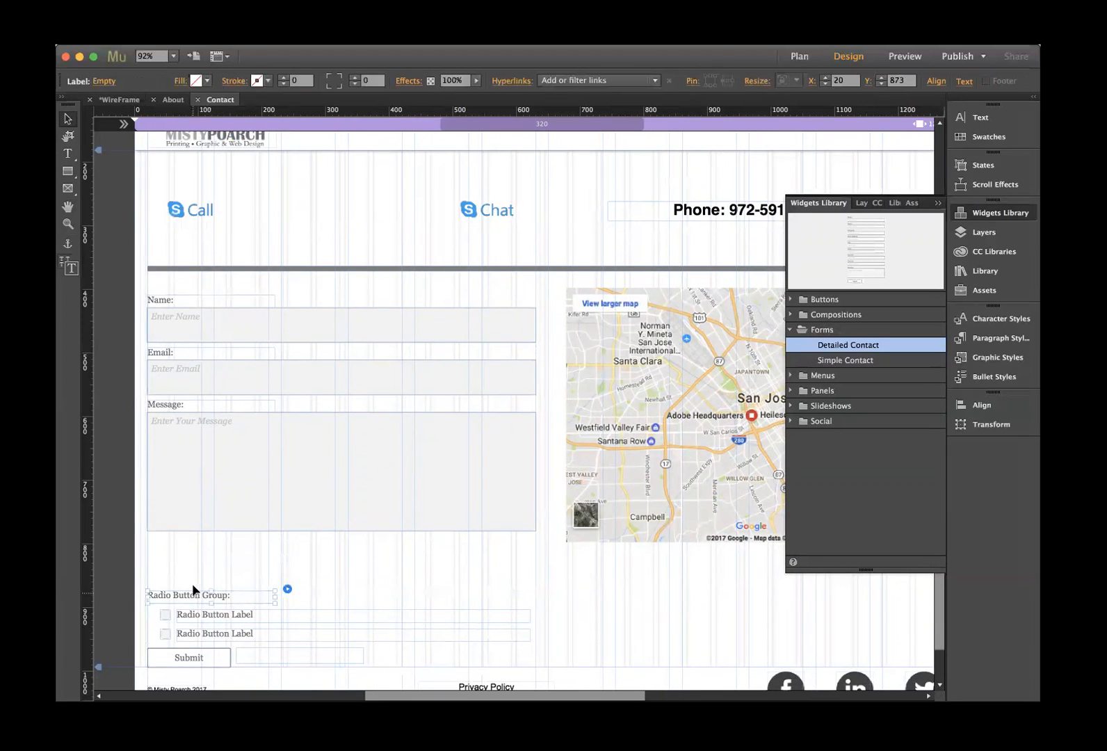
{"action": "left_click_drag", "start_coordinate": [192, 597], "coordinate": [195, 578]}
{"action": "key", "text": "super+z"}
{"action": "left_click", "coordinate": [311, 590]}
{"action": "left_click", "coordinate": [292, 612]}
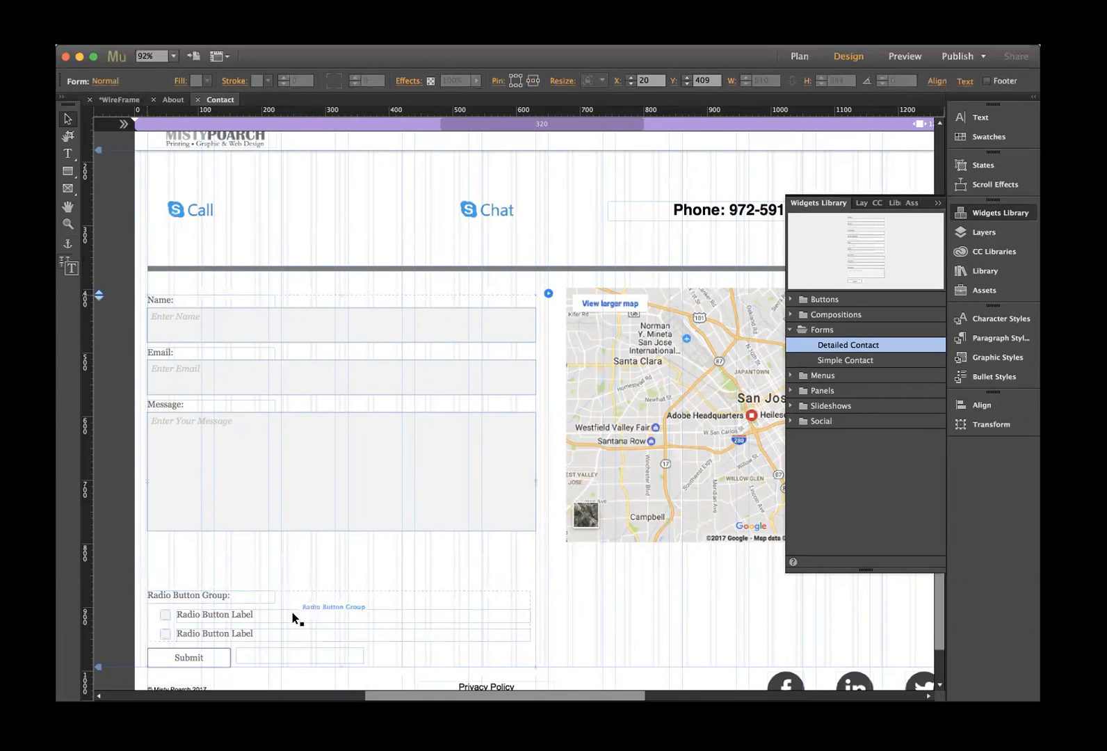
{"action": "left_click_drag", "start_coordinate": [292, 612], "coordinate": [295, 560]}
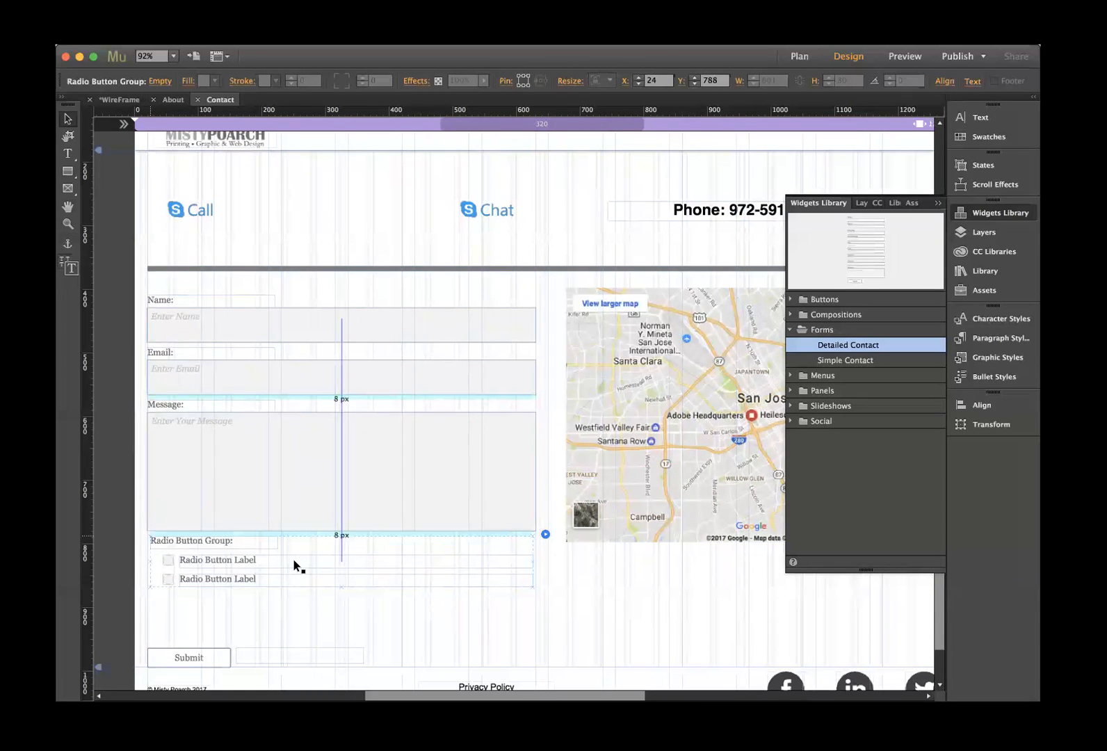
{"action": "left_click", "coordinate": [241, 608]}
- Retitle the radio group heading 'How did you here about me'
{"action": "left_click", "coordinate": [197, 542]}
{"action": "left_click", "coordinate": [197, 541]}
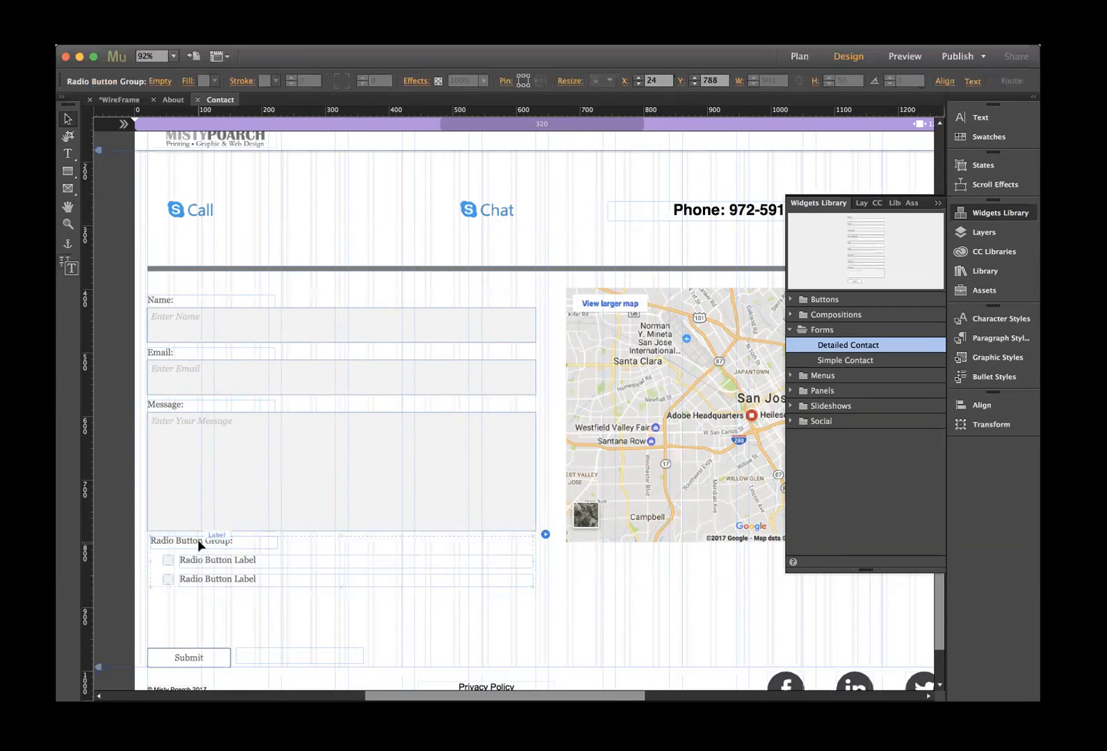
{"action": "double_click", "coordinate": [198, 541]}
{"action": "left_click_drag", "start_coordinate": [151, 540], "coordinate": [249, 541]}
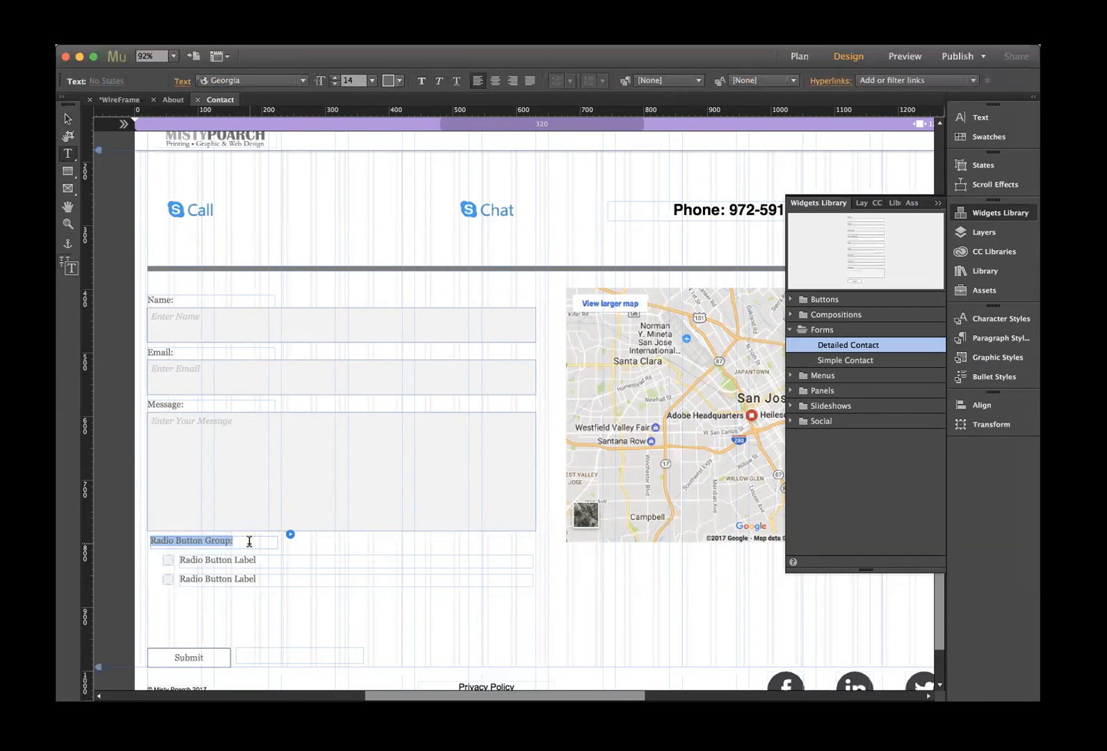
{"action": "type", "text": "How did you here about me?"}
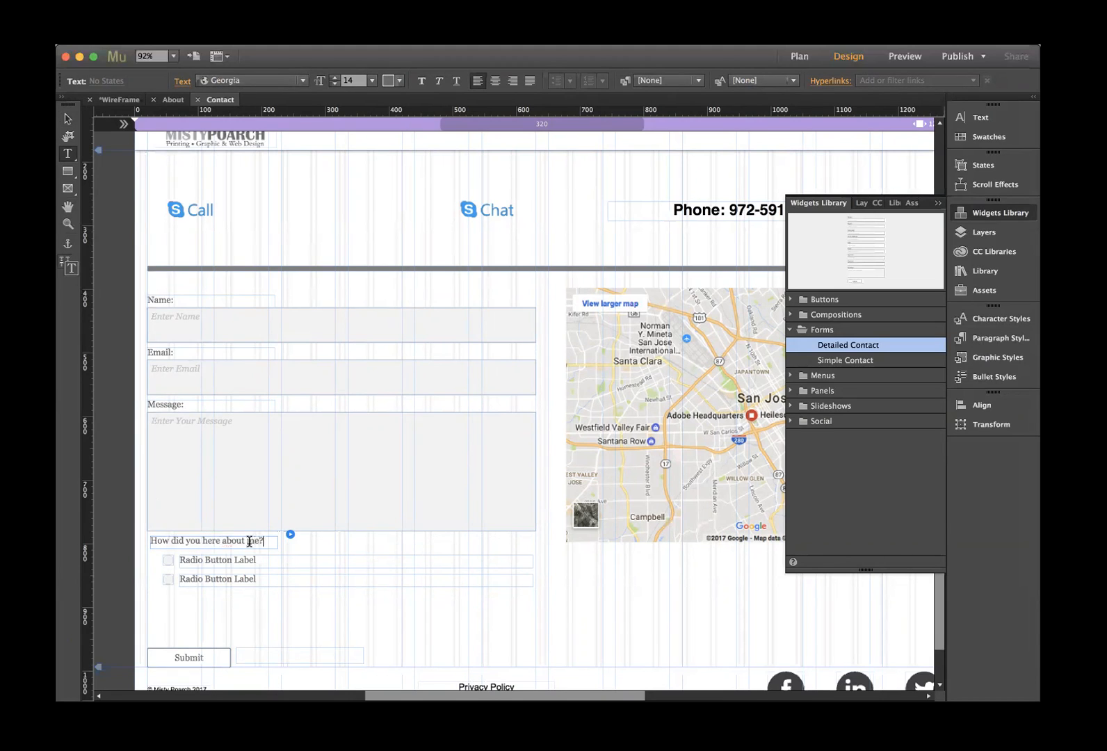
- Rename the first two radio options to 'Web SEarch' and 'Advertisement'
{"action": "left_click_drag", "start_coordinate": [257, 560], "coordinate": [169, 556]}
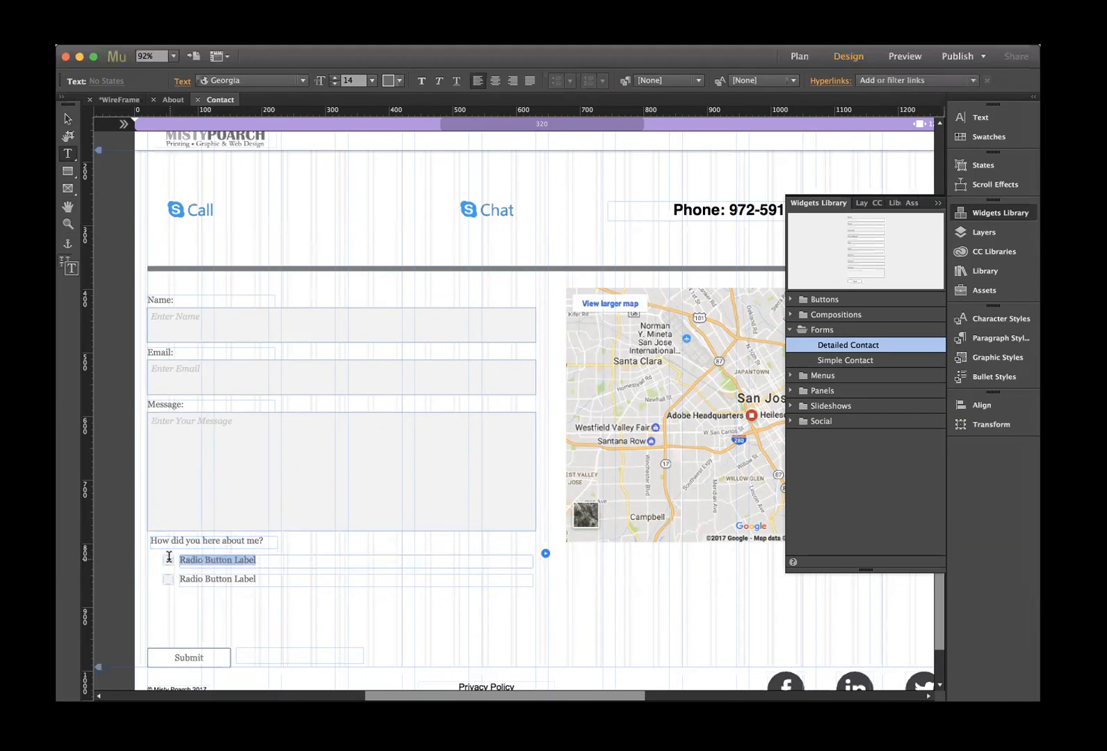
{"action": "type", "text": "Web"}
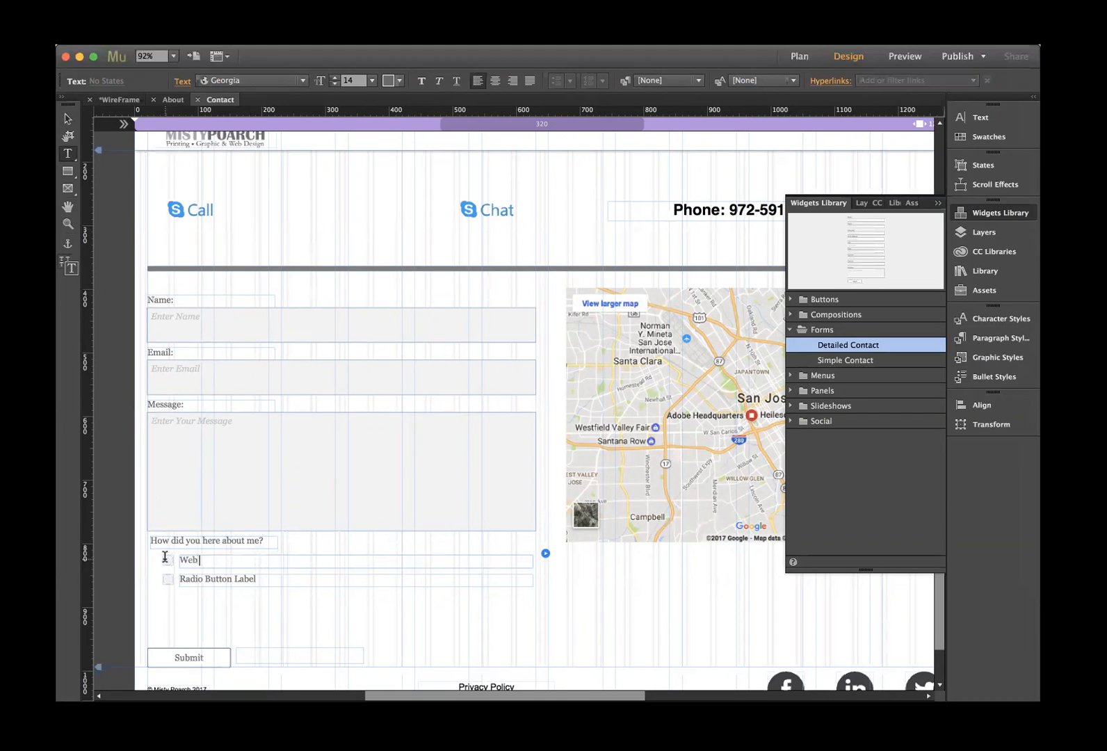
{"action": "type", "text": " SEarch"}
{"action": "left_click_drag", "start_coordinate": [259, 577], "coordinate": [185, 579]}
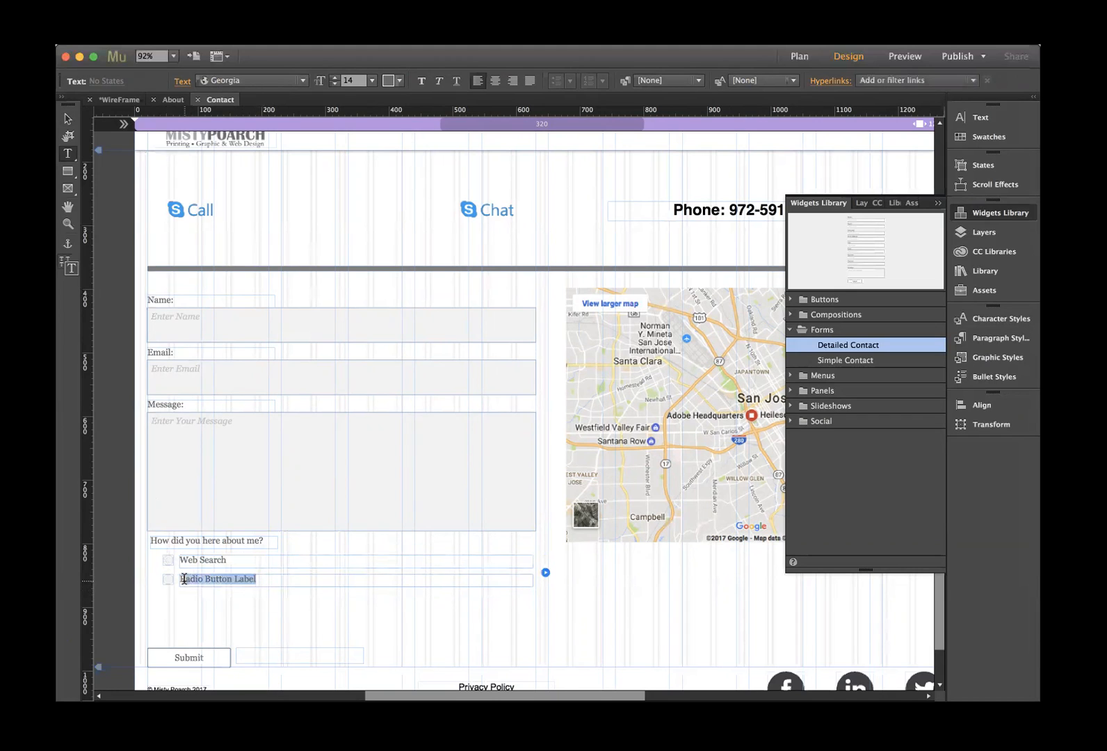
{"action": "key", "text": "BackSpace"}
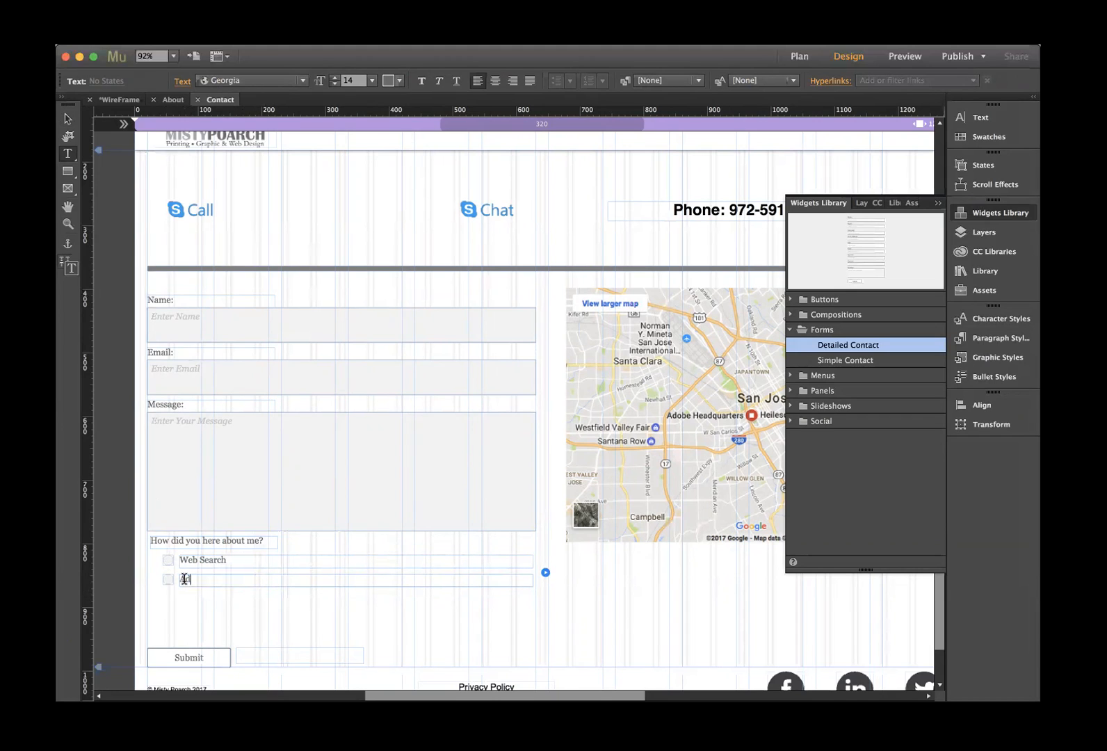
{"action": "type", "text": "Advertisement"}
{"action": "left_click", "coordinate": [545, 572]}
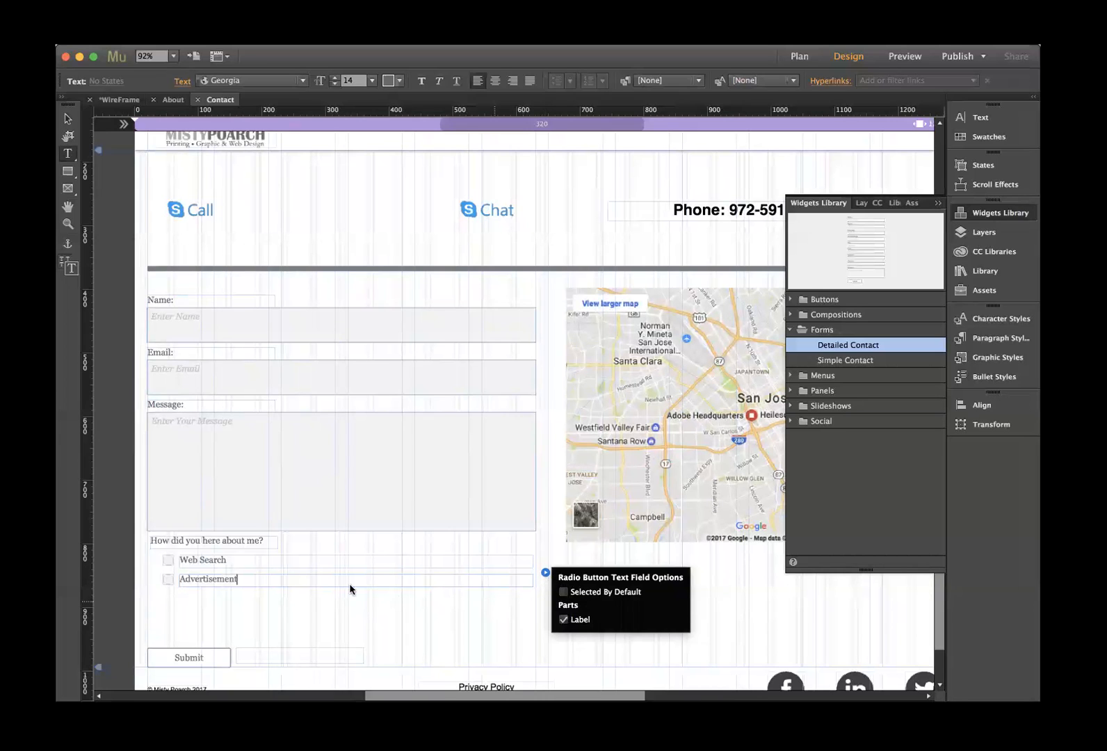
{"action": "left_click", "coordinate": [67, 119]}
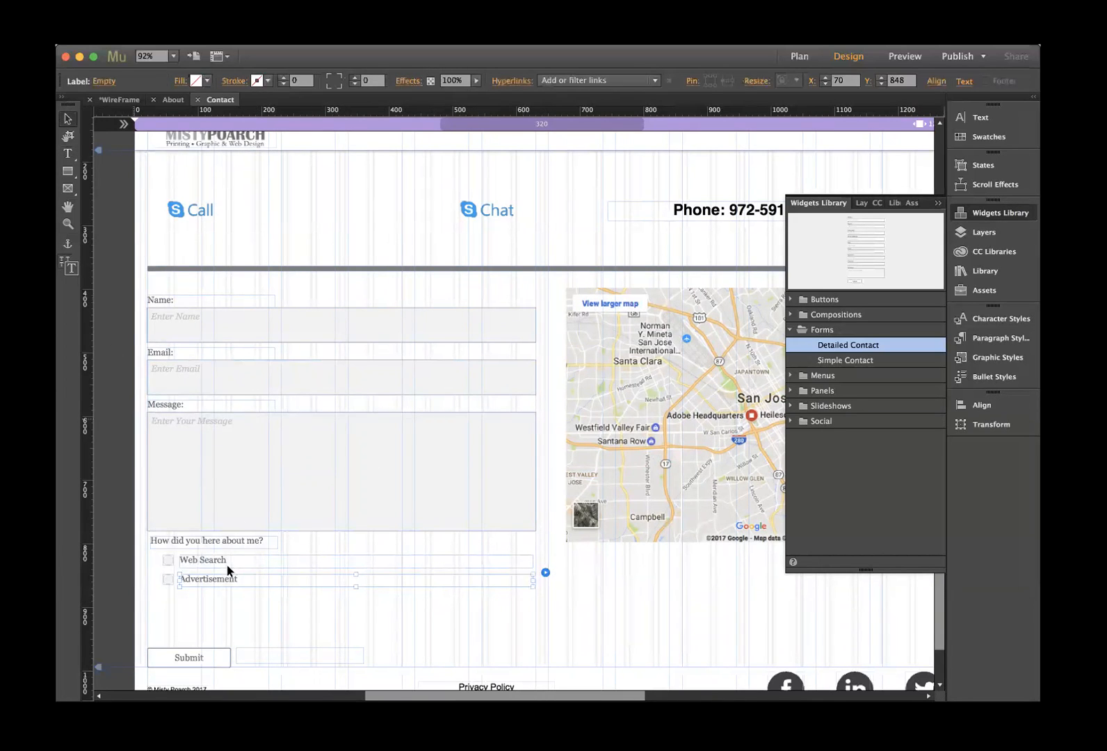
{"action": "left_click", "coordinate": [241, 554]}
{"action": "left_click", "coordinate": [265, 610]}
- Add a third radio option and label it 'Word of Mouth'
{"action": "left_click", "coordinate": [220, 545]}
{"action": "left_click", "coordinate": [220, 546]}
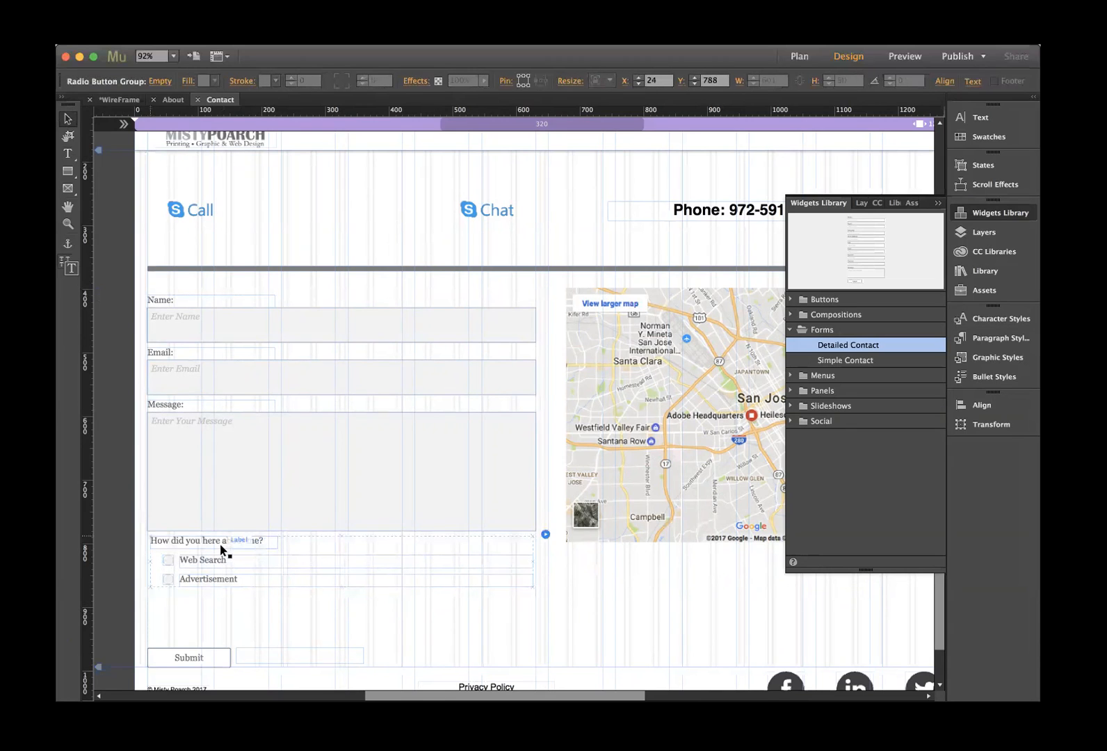
{"action": "left_click", "coordinate": [546, 534]}
{"action": "left_click", "coordinate": [565, 614]}
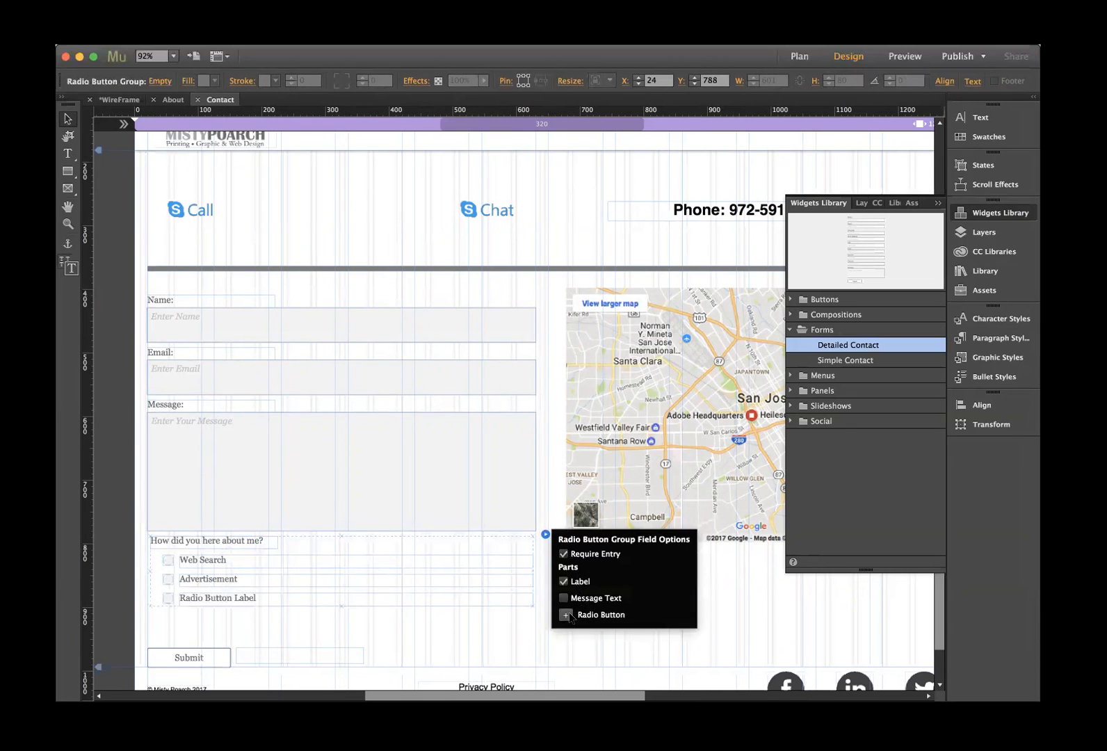
{"action": "left_click", "coordinate": [233, 596]}
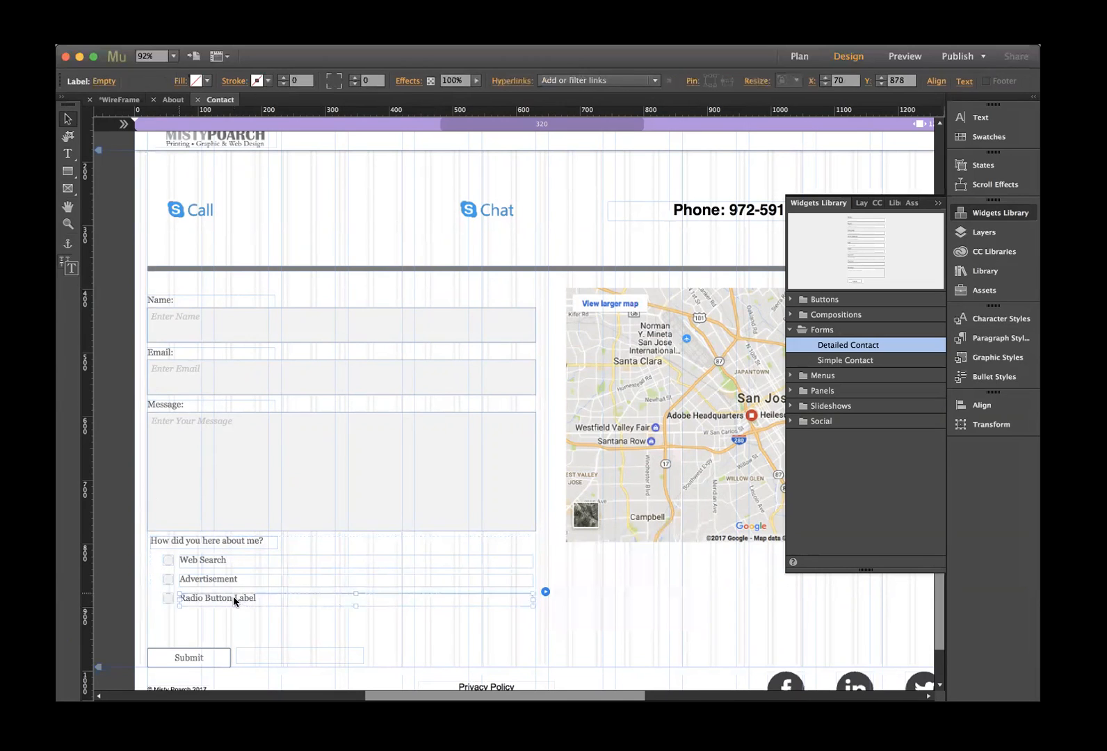
{"action": "double_click", "coordinate": [233, 596]}
{"action": "left_click_drag", "start_coordinate": [261, 596], "coordinate": [145, 593]}
{"action": "type", "text": "Wo"}
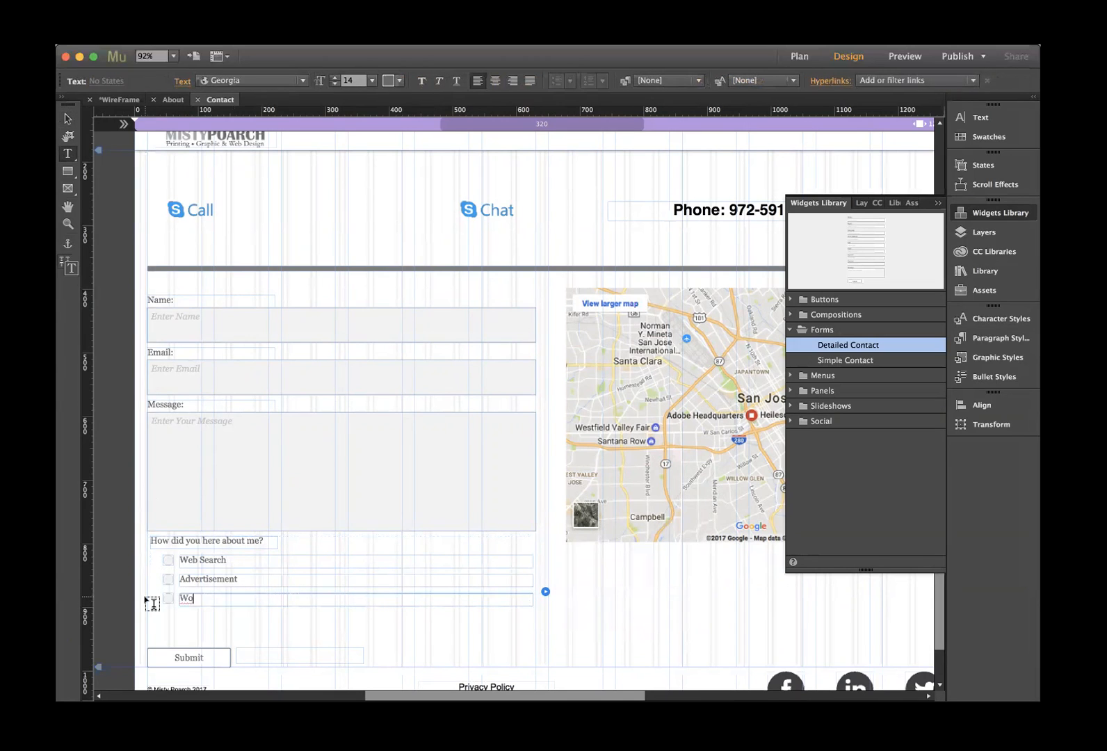
{"action": "type", "text": "rd of Mouth"}
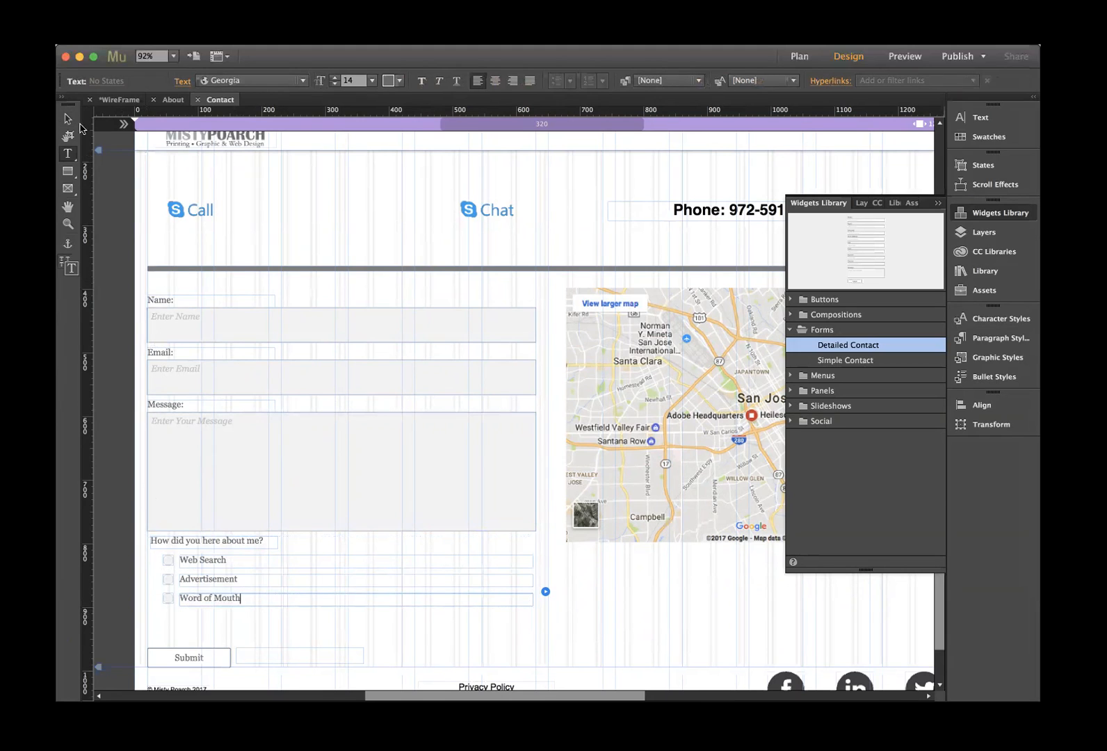
- Move the Submit button and success message up beneath Word of Mouth, side by side
{"action": "left_click", "coordinate": [68, 119]}
{"action": "left_click", "coordinate": [209, 658]}
{"action": "left_click_drag", "start_coordinate": [210, 658], "coordinate": [214, 621]}
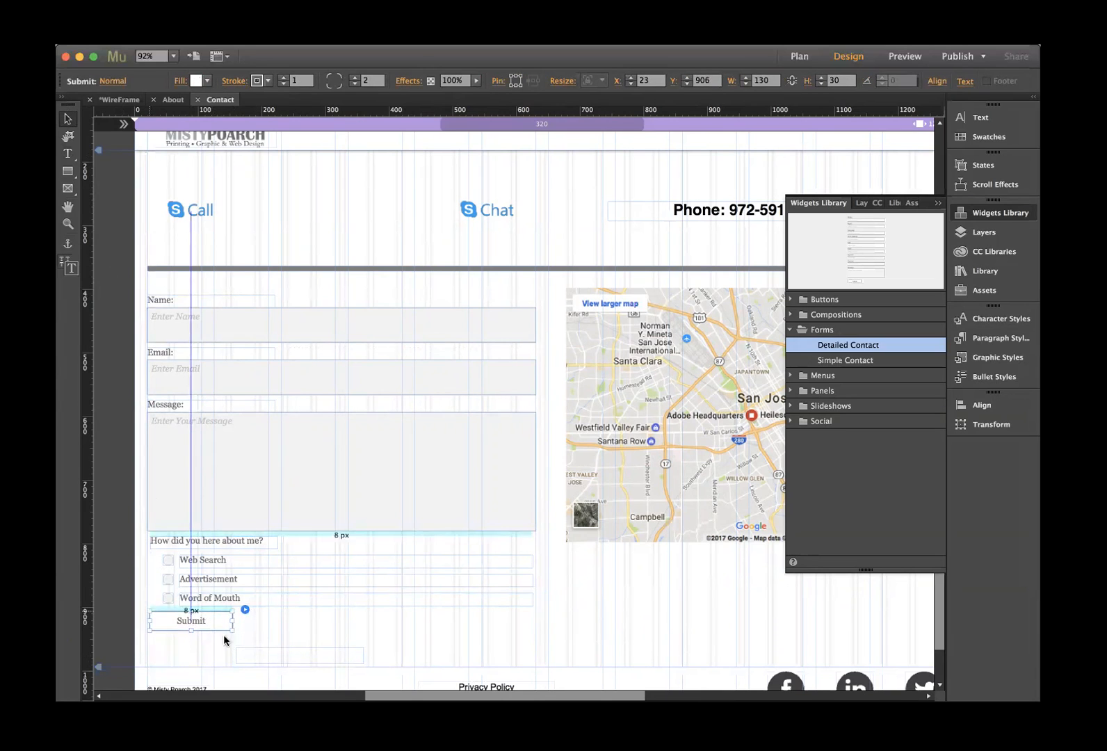
{"action": "left_click", "coordinate": [276, 655]}
{"action": "left_click_drag", "start_coordinate": [276, 655], "coordinate": [279, 623]}
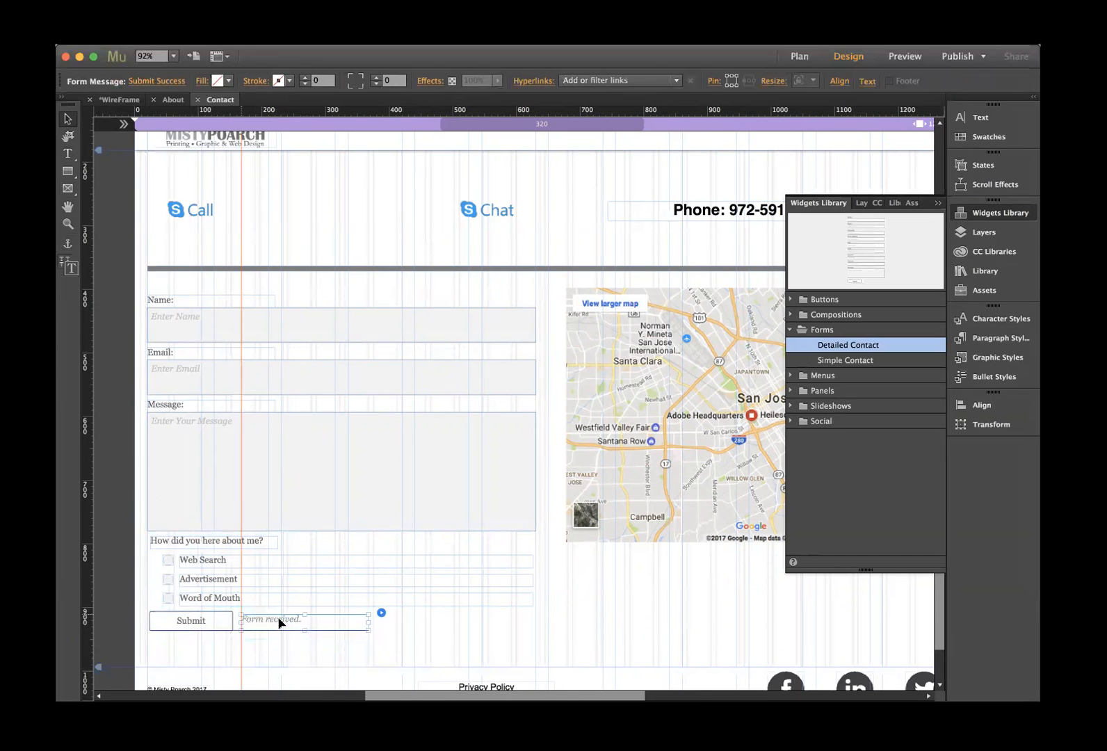
{"action": "left_click", "coordinate": [393, 660]}
{"action": "left_click", "coordinate": [456, 415]}
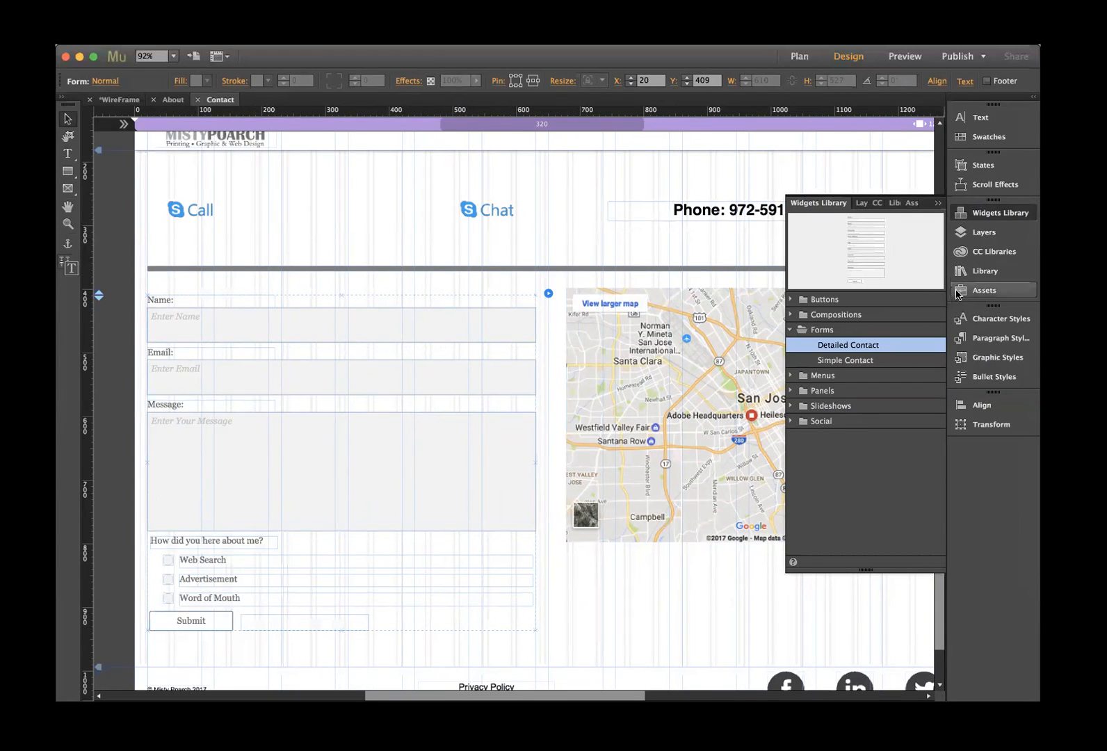
- Set the contact form's font to Helvetica
{"action": "left_click", "coordinate": [978, 117]}
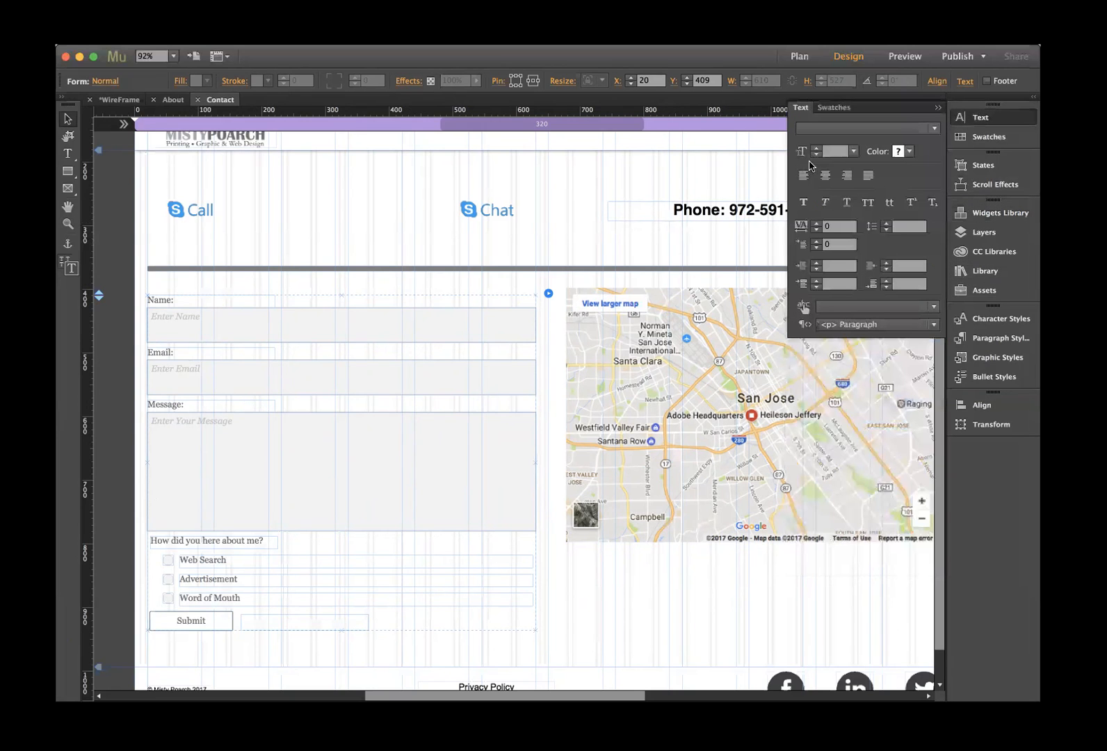
{"action": "left_click", "coordinate": [907, 132]}
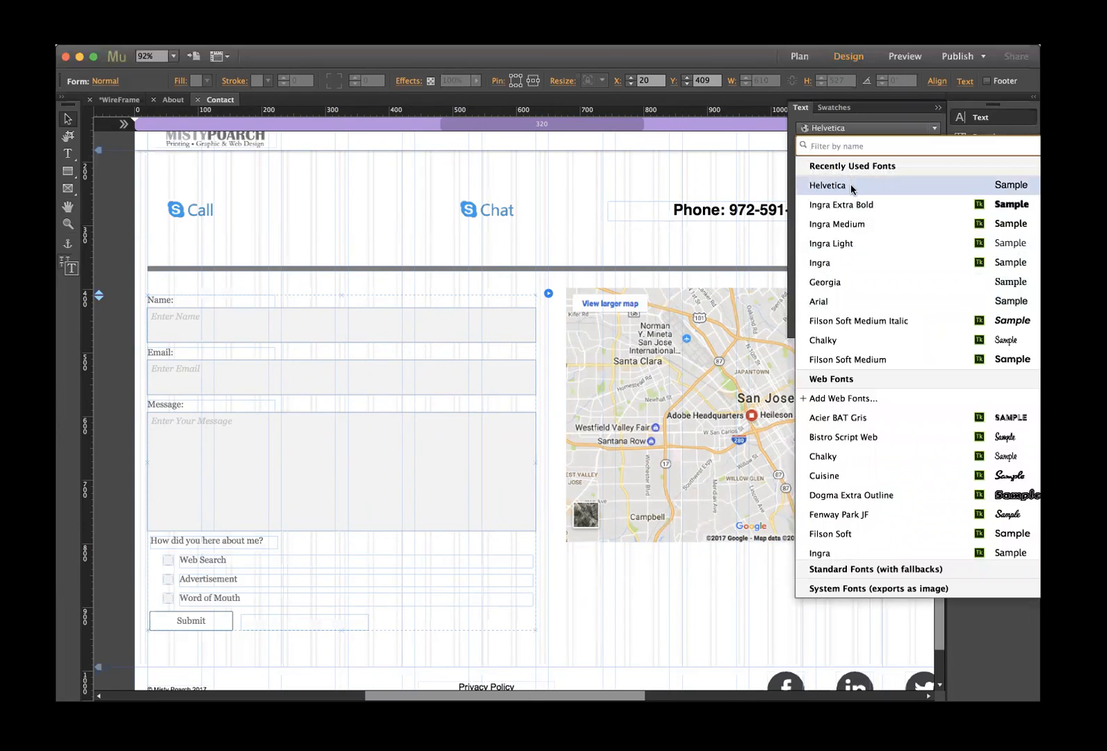
{"action": "left_click", "coordinate": [849, 186]}
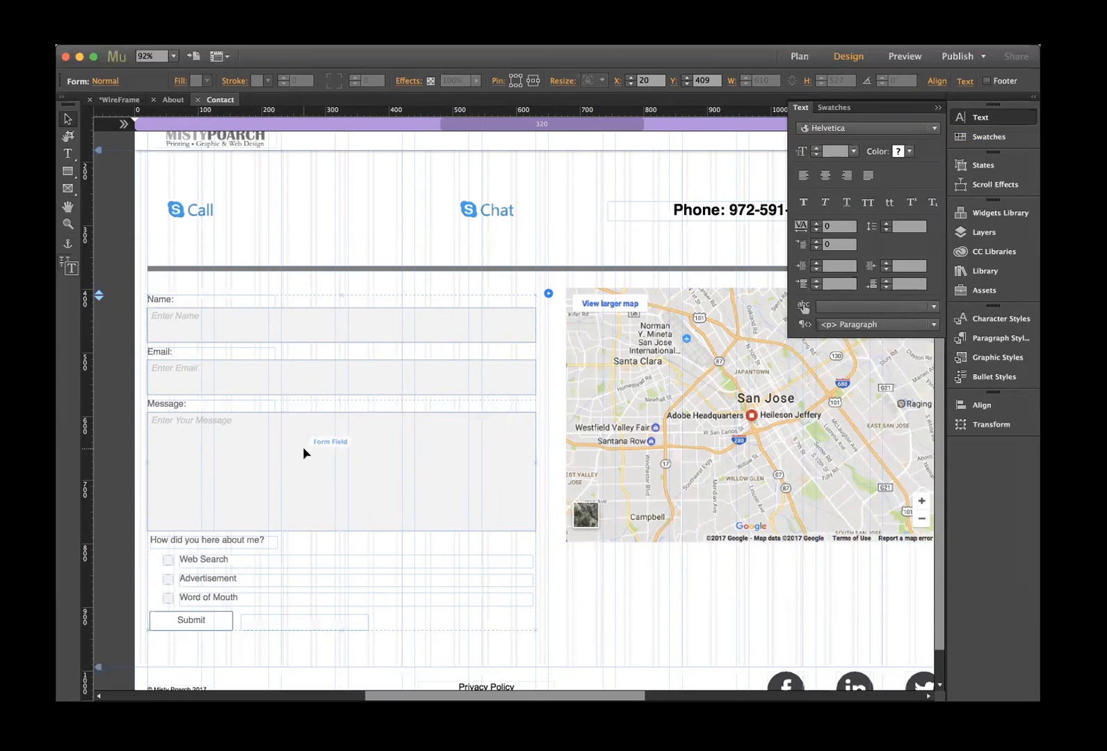
- Make the Name input's prompt text grey 7F7F7F
{"action": "left_click", "coordinate": [275, 330]}
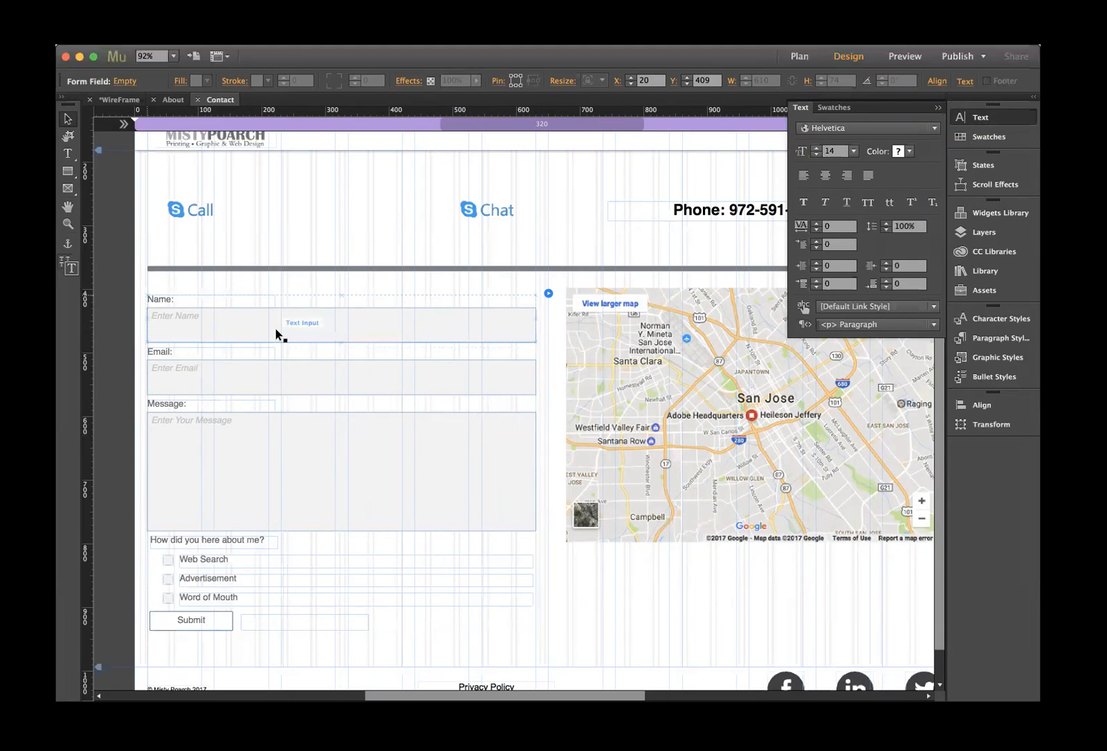
{"action": "left_click", "coordinate": [275, 328]}
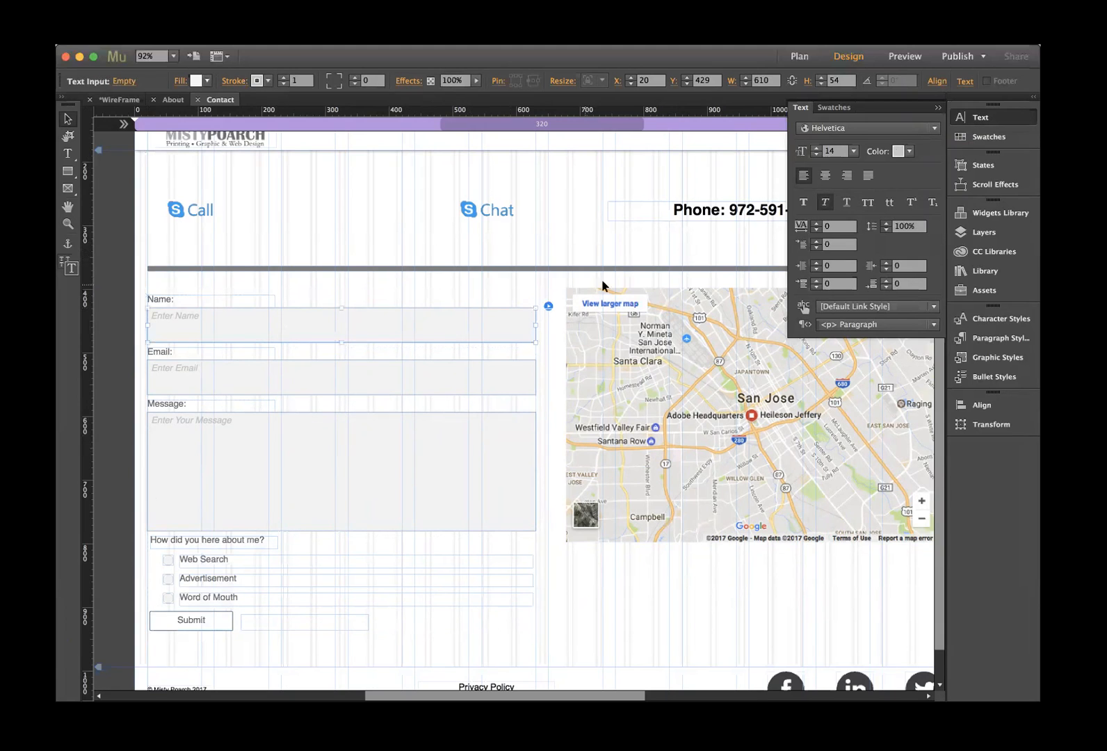
{"action": "left_click", "coordinate": [909, 151]}
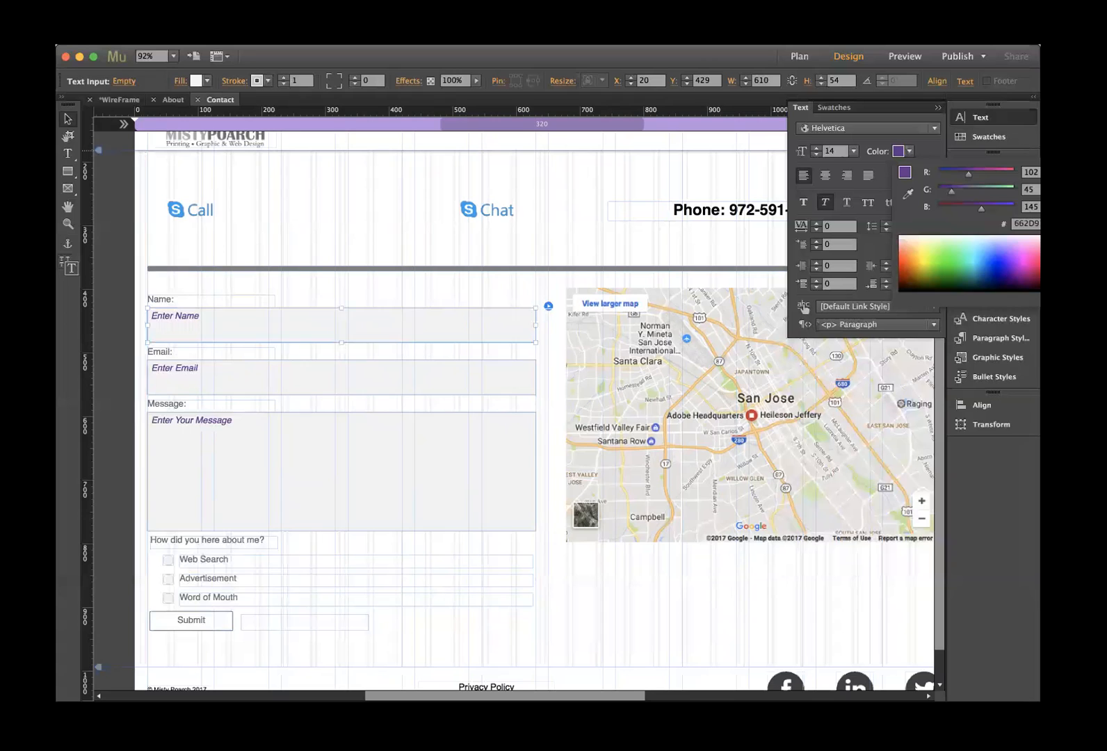
{"action": "key", "text": "super+z"}
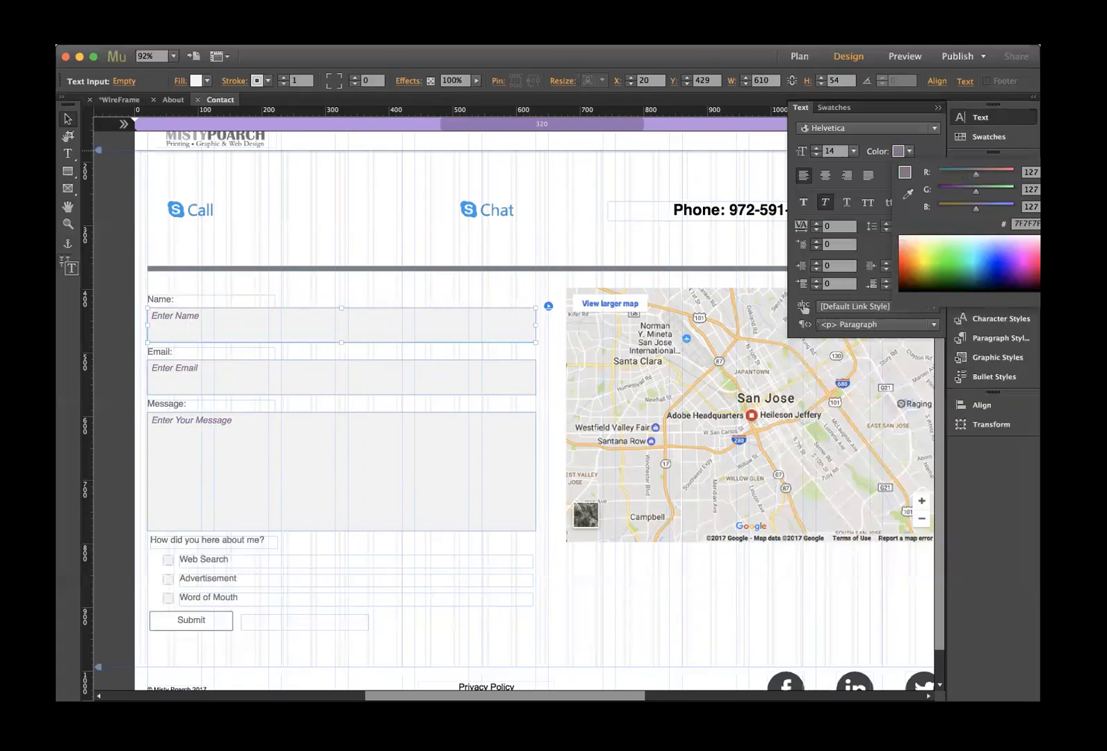
{"action": "left_click", "coordinate": [610, 243]}
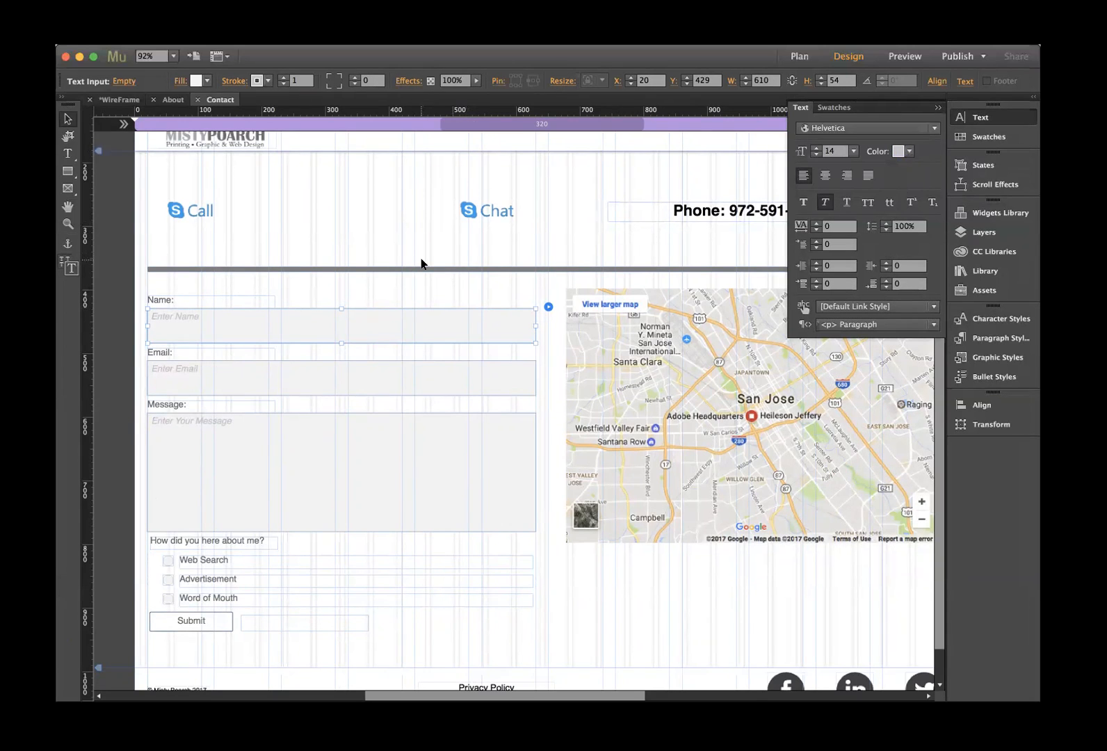
{"action": "left_click", "coordinate": [206, 82]}
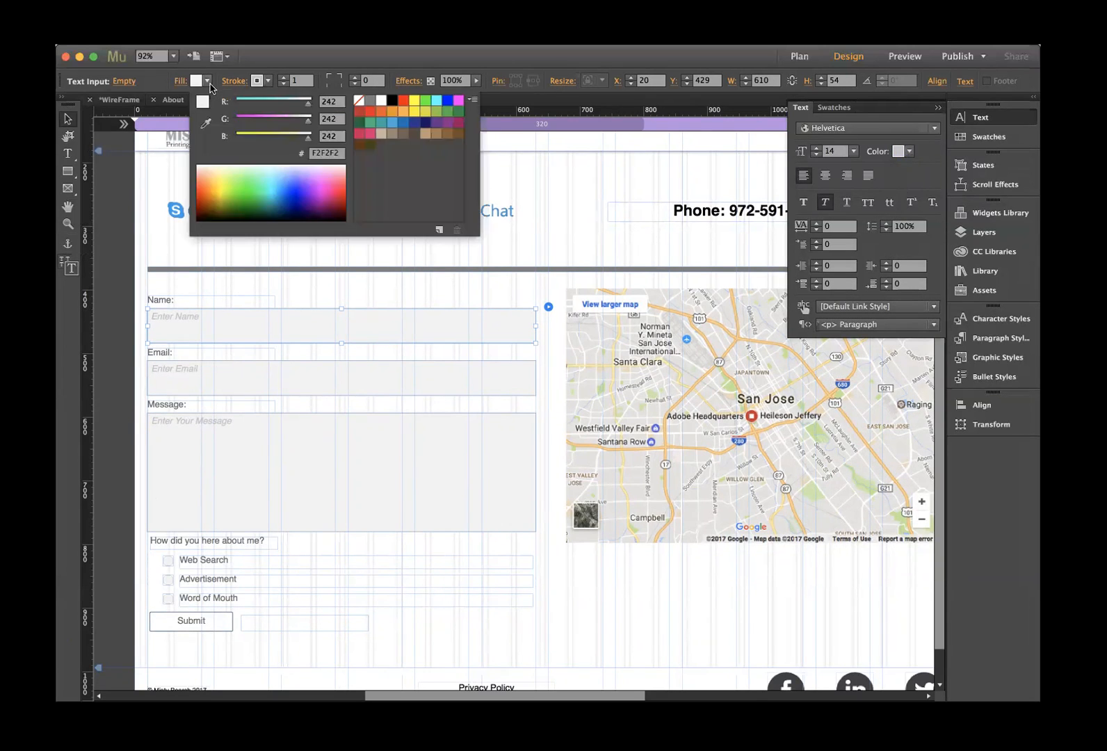
{"action": "left_click", "coordinate": [370, 111]}
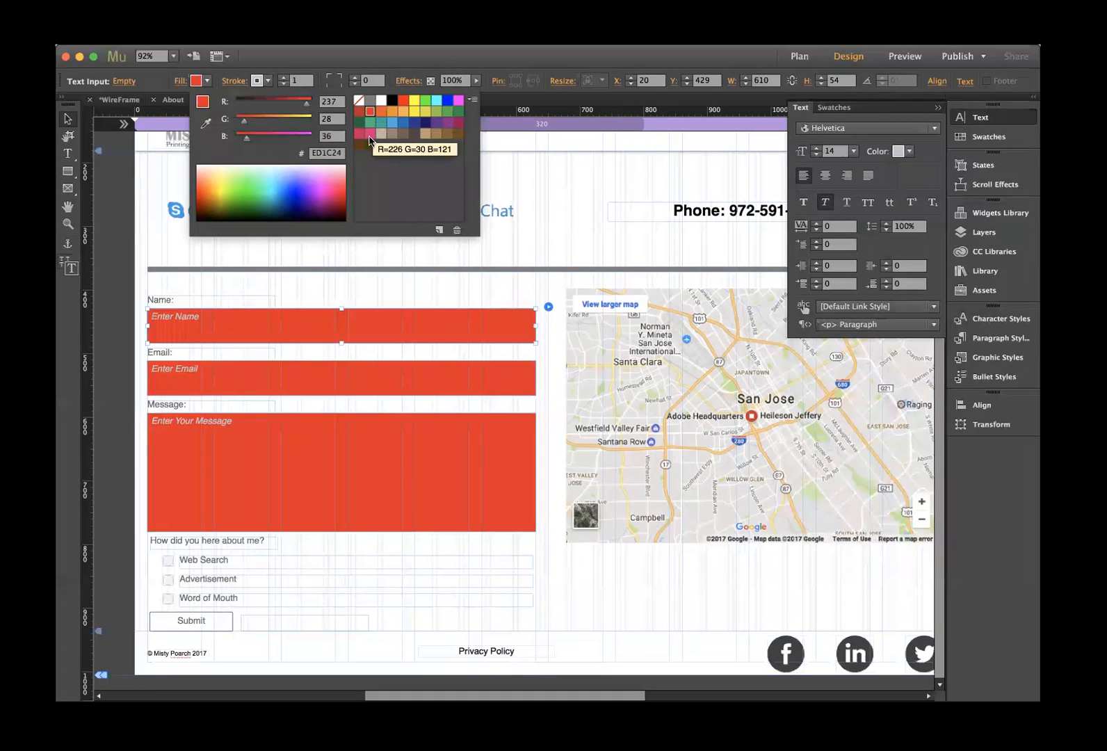
{"action": "left_click", "coordinate": [370, 135]}
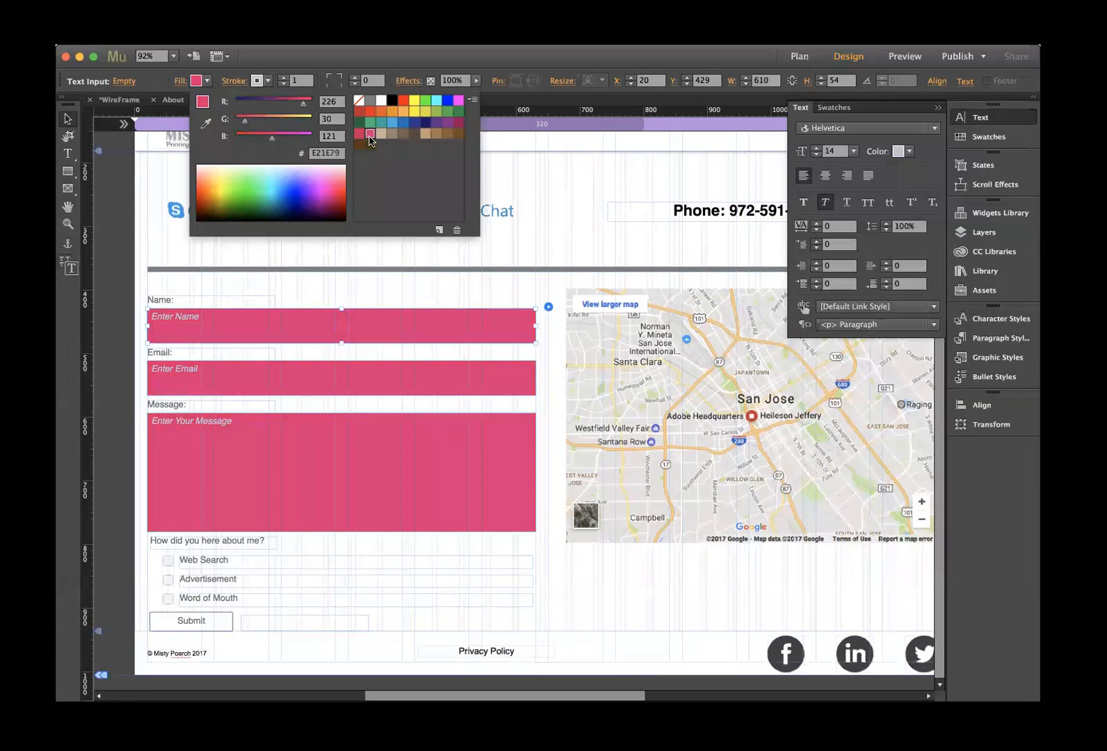
{"action": "left_click", "coordinate": [459, 100]}
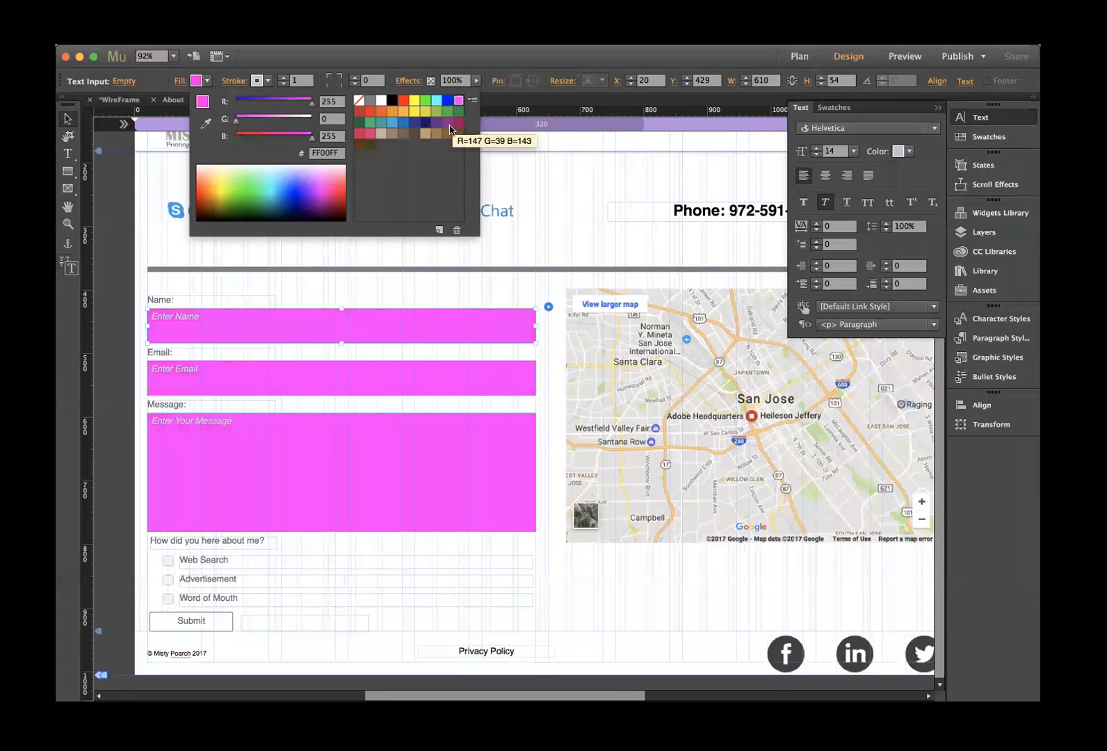
{"action": "left_click", "coordinate": [363, 135]}
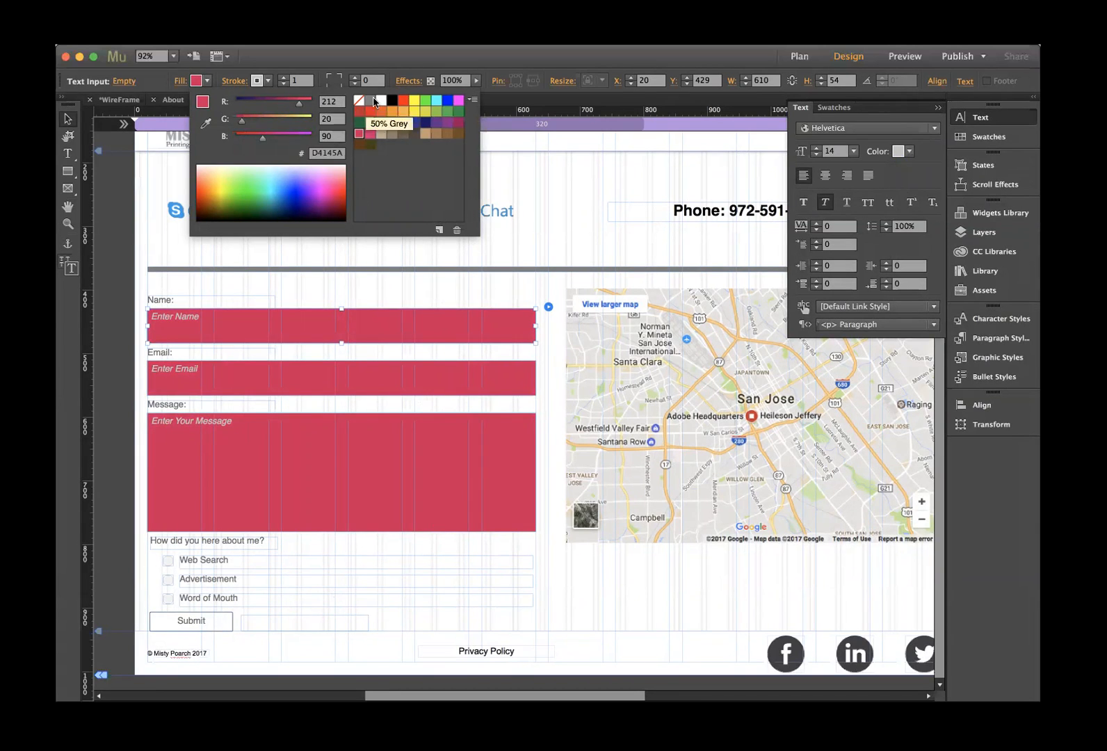
{"action": "left_click", "coordinate": [415, 102]}
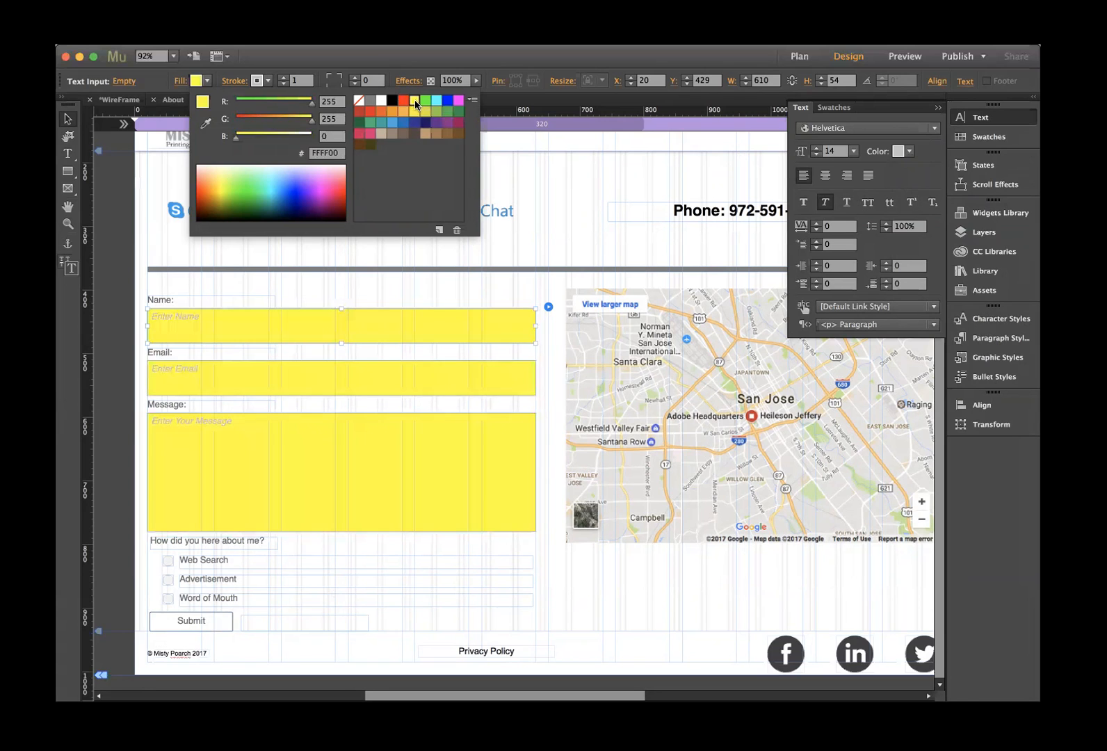
{"action": "left_click", "coordinate": [393, 123]}
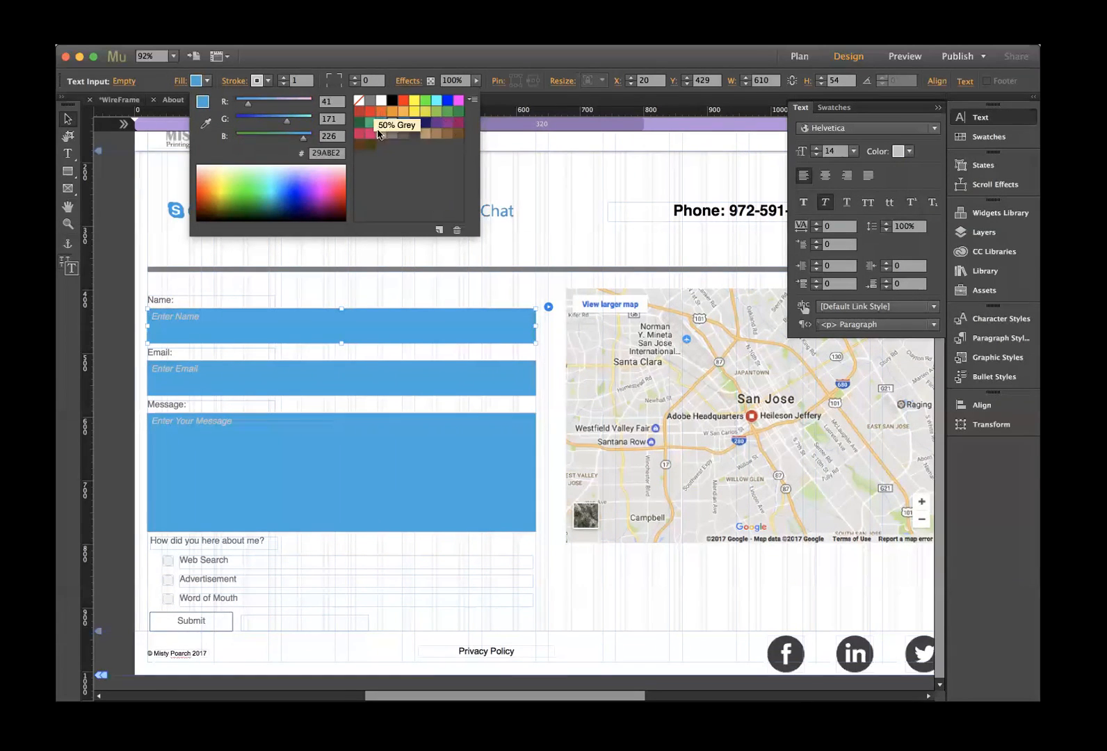
{"action": "left_click", "coordinate": [543, 202]}
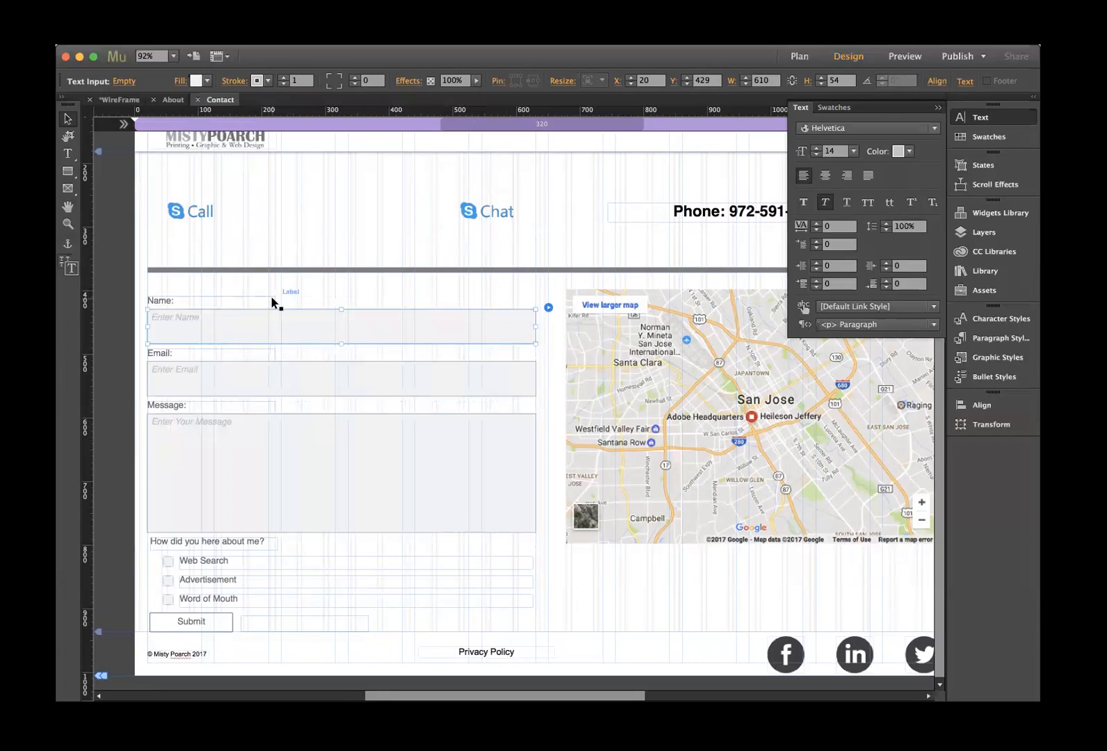
{"action": "left_click", "coordinate": [167, 300]}
- Color the Name: label with pink sampled from the logo and make it bold
{"action": "left_click", "coordinate": [167, 299]}
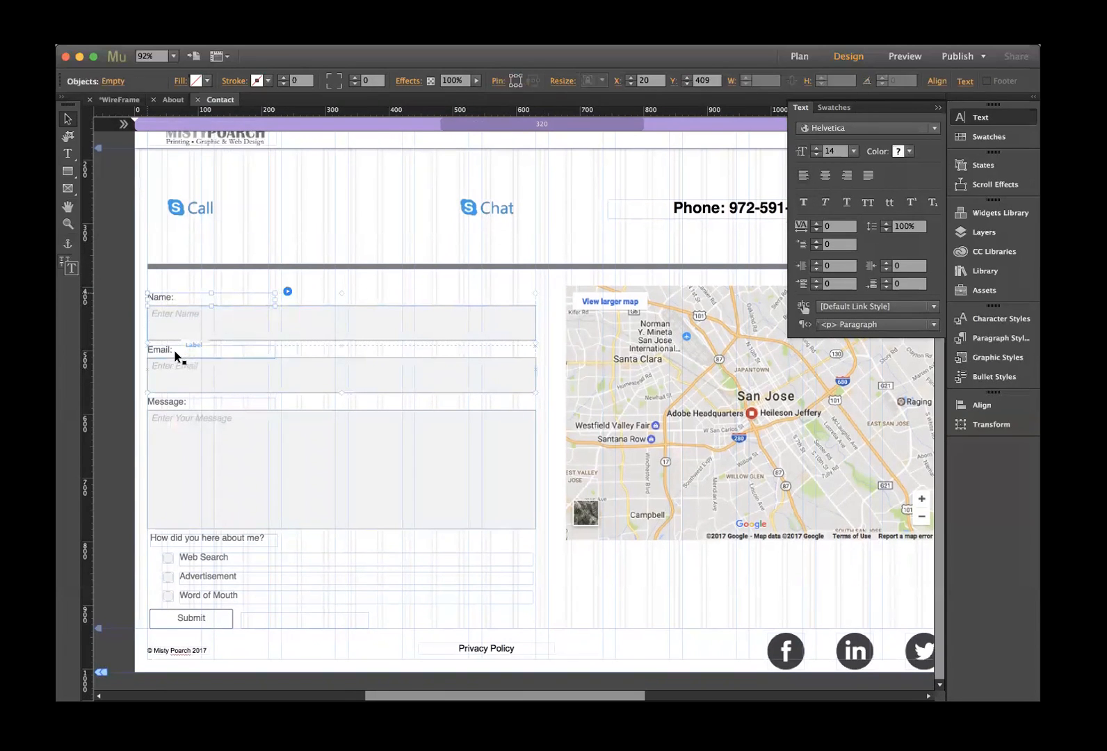
{"action": "left_click", "coordinate": [179, 291]}
{"action": "left_click", "coordinate": [175, 292]}
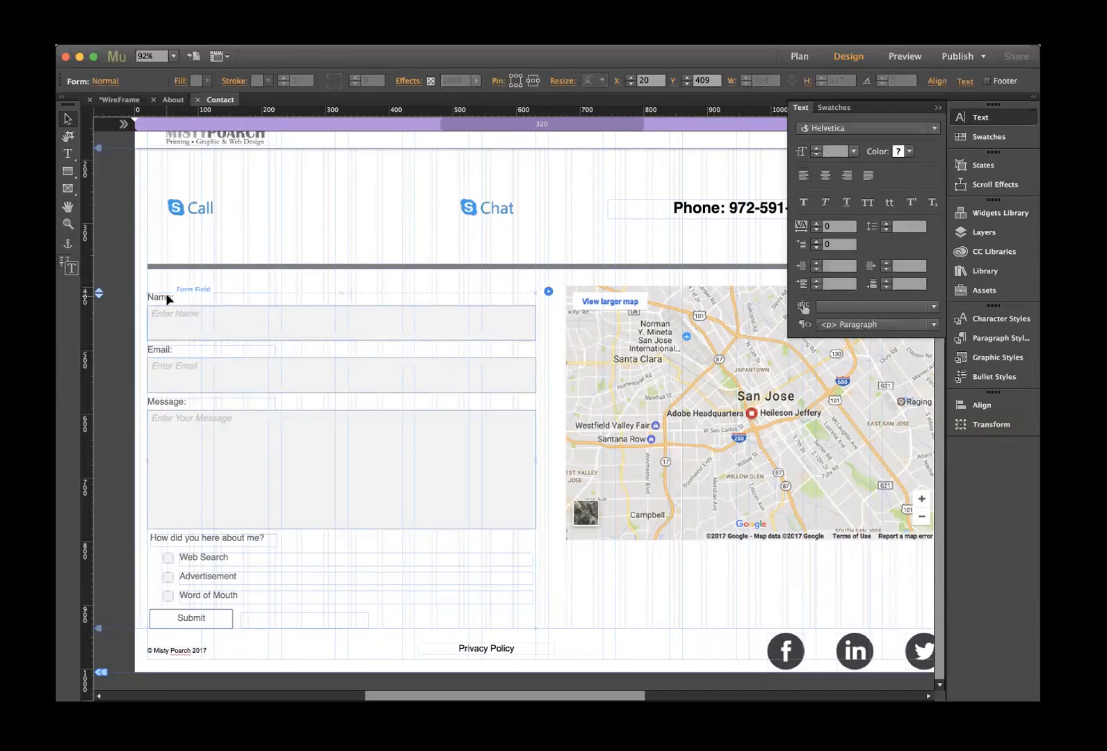
{"action": "left_click", "coordinate": [166, 294]}
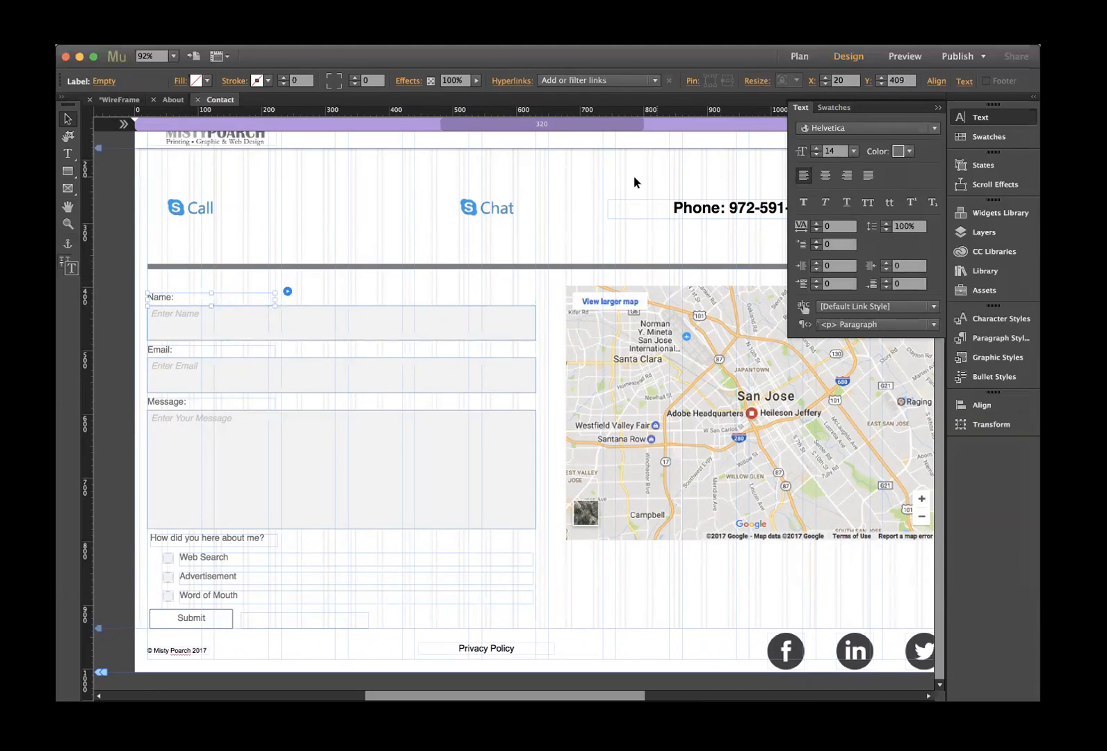
{"action": "scroll", "coordinate": [633, 180], "scroll_direction": "up", "scroll_amount": 3}
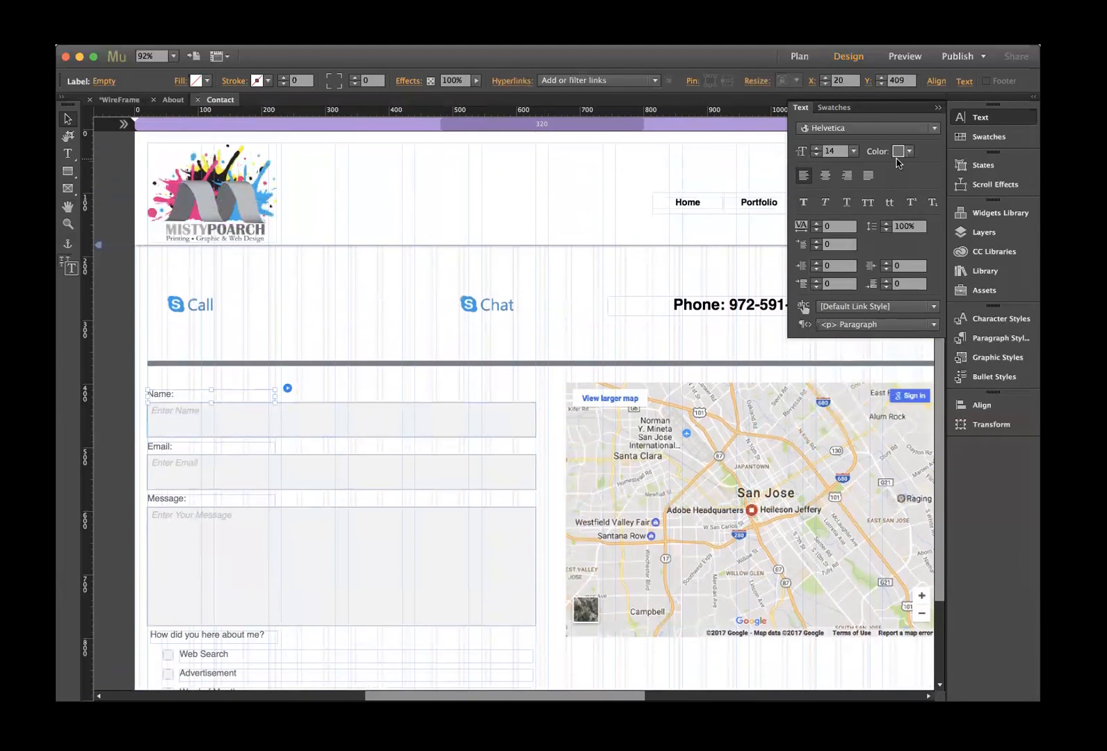
{"action": "left_click", "coordinate": [908, 152]}
{"action": "left_click", "coordinate": [907, 194]}
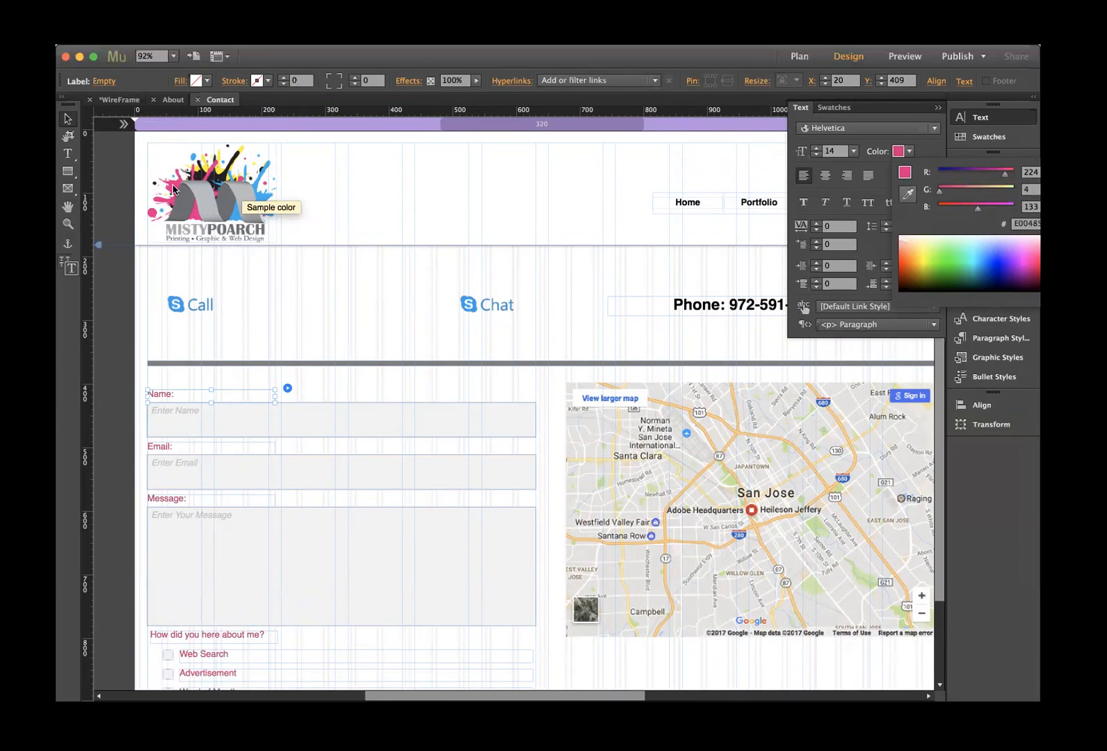
{"action": "left_click", "coordinate": [174, 189]}
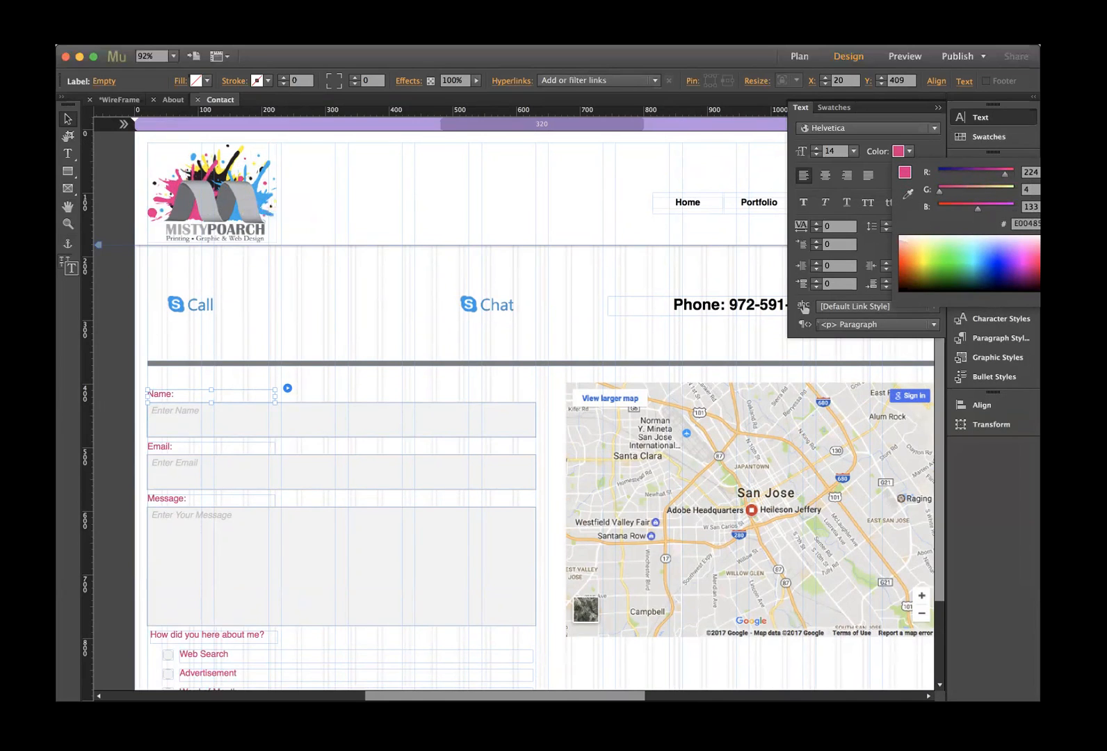
{"action": "left_click", "coordinate": [807, 207]}
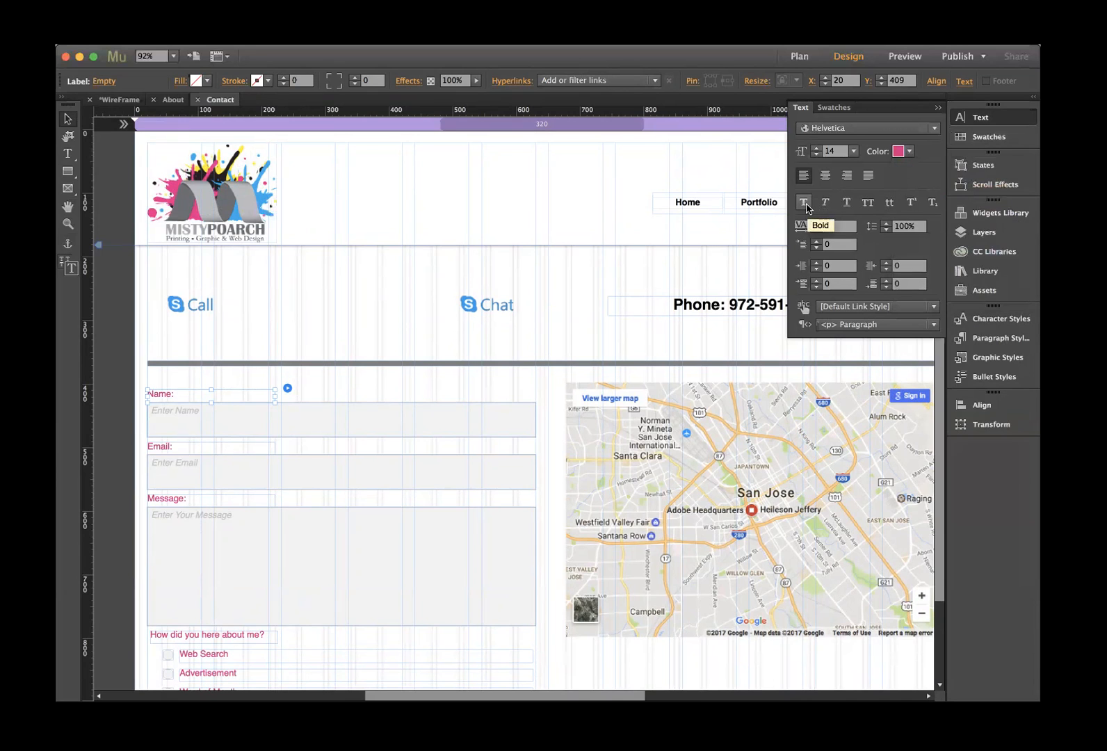
{"action": "left_click", "coordinate": [805, 204]}
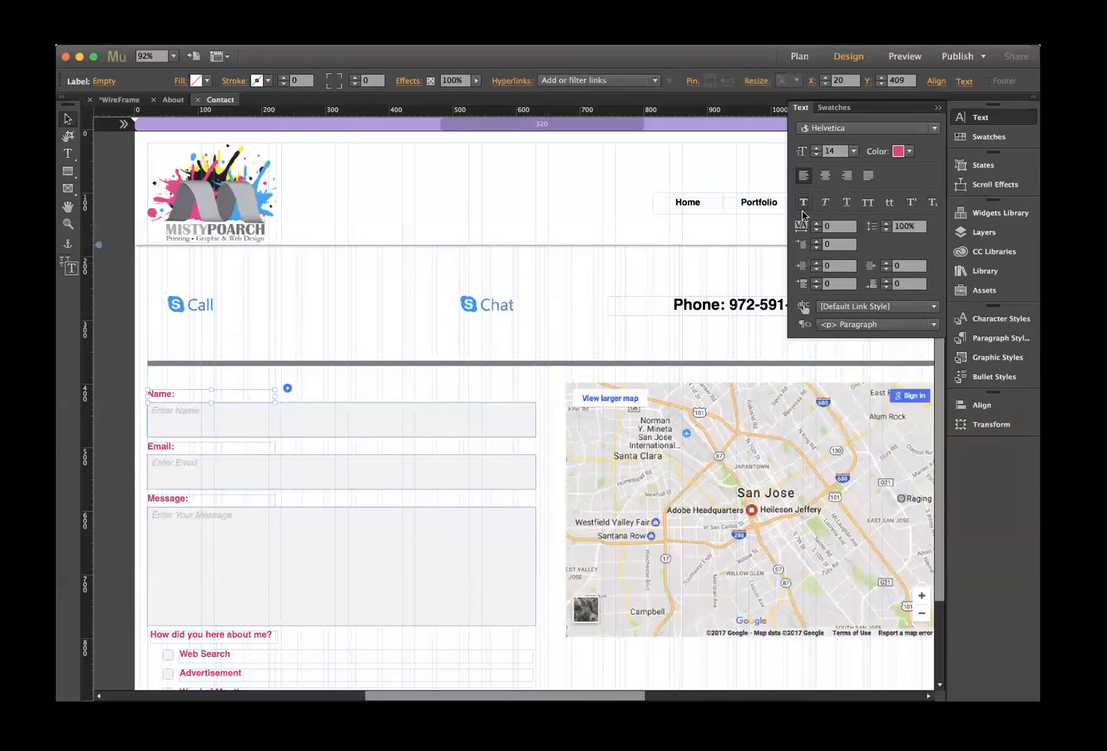
- Select the Web Search option text and remove bold so labels are regular weight
{"action": "left_click", "coordinate": [229, 657]}
{"action": "left_click", "coordinate": [224, 658]}
{"action": "scroll", "coordinate": [223, 657], "scroll_direction": "down", "scroll_amount": 2}
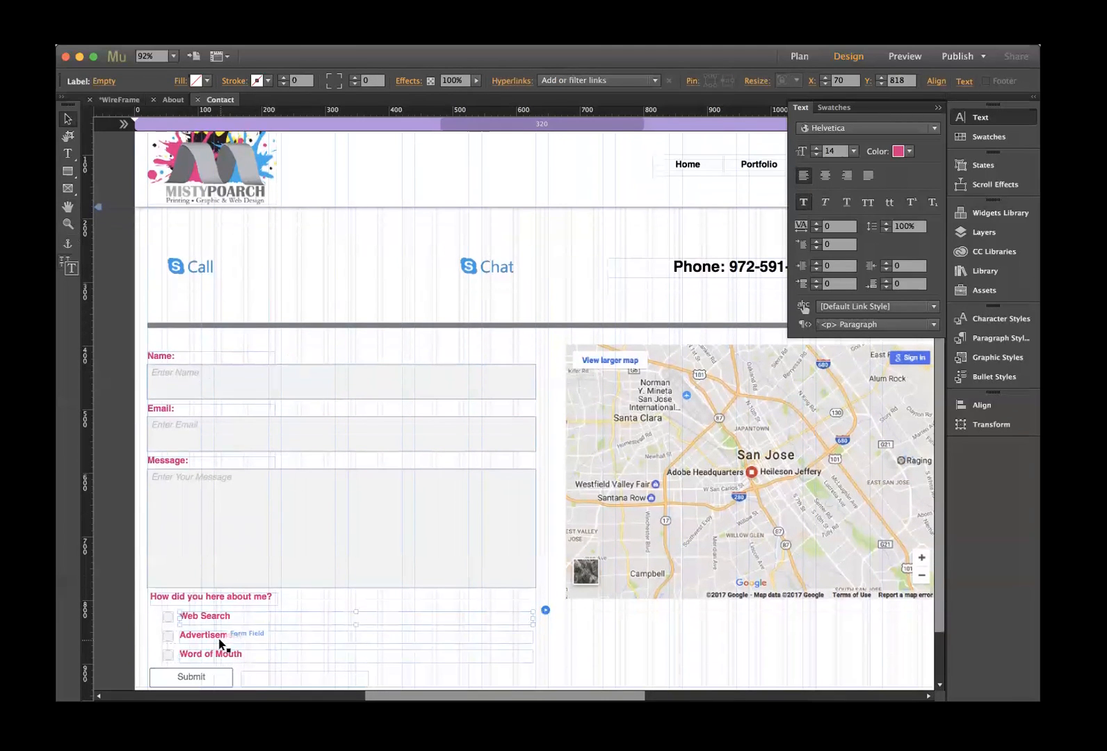
{"action": "left_click", "coordinate": [804, 202]}
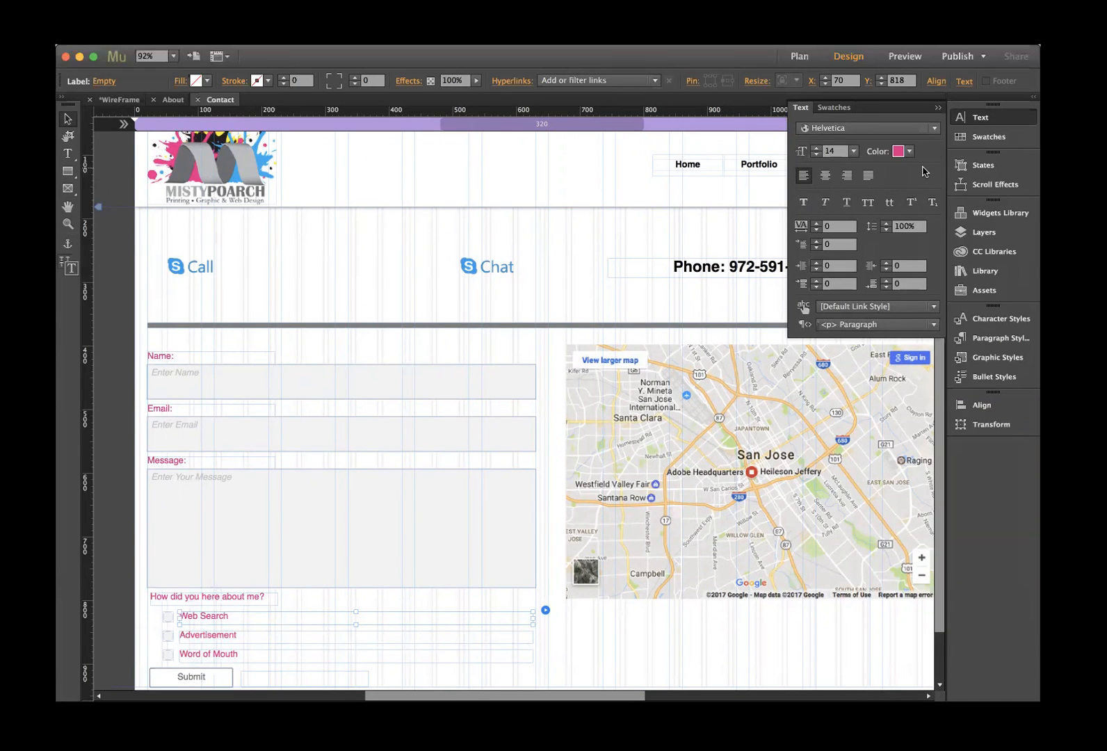
{"action": "left_click", "coordinate": [303, 304]}
{"action": "scroll", "coordinate": [337, 305], "scroll_direction": "down", "scroll_amount": 1}
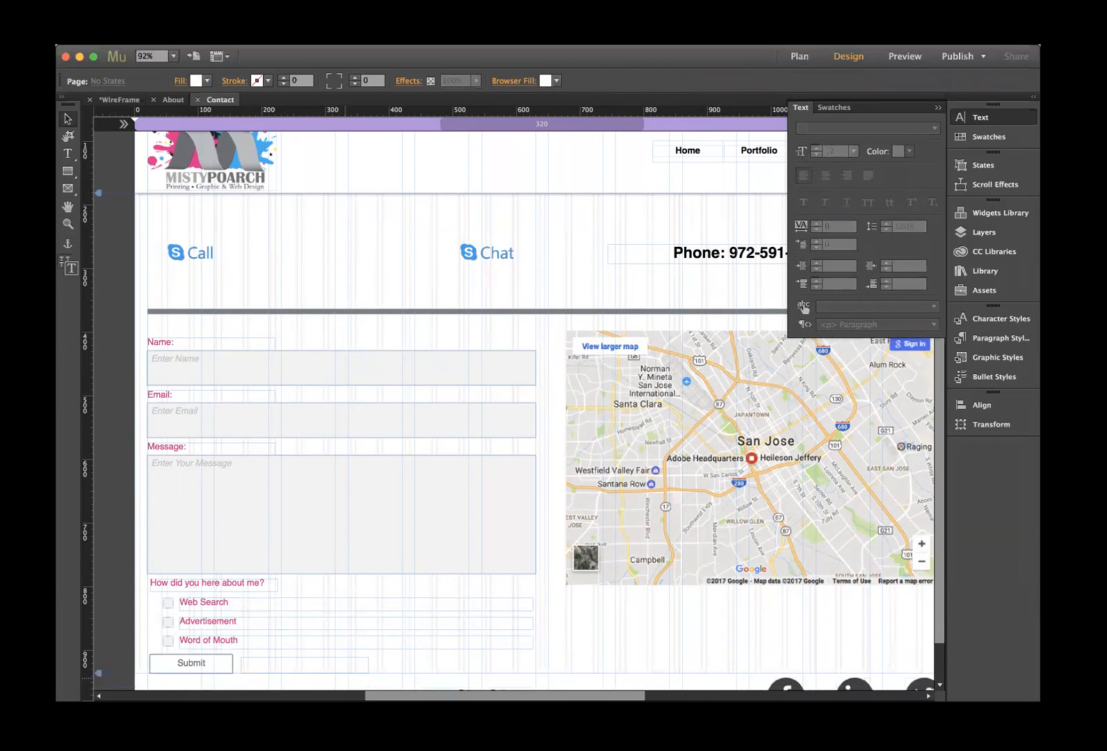
{"action": "left_click", "coordinate": [221, 663]}
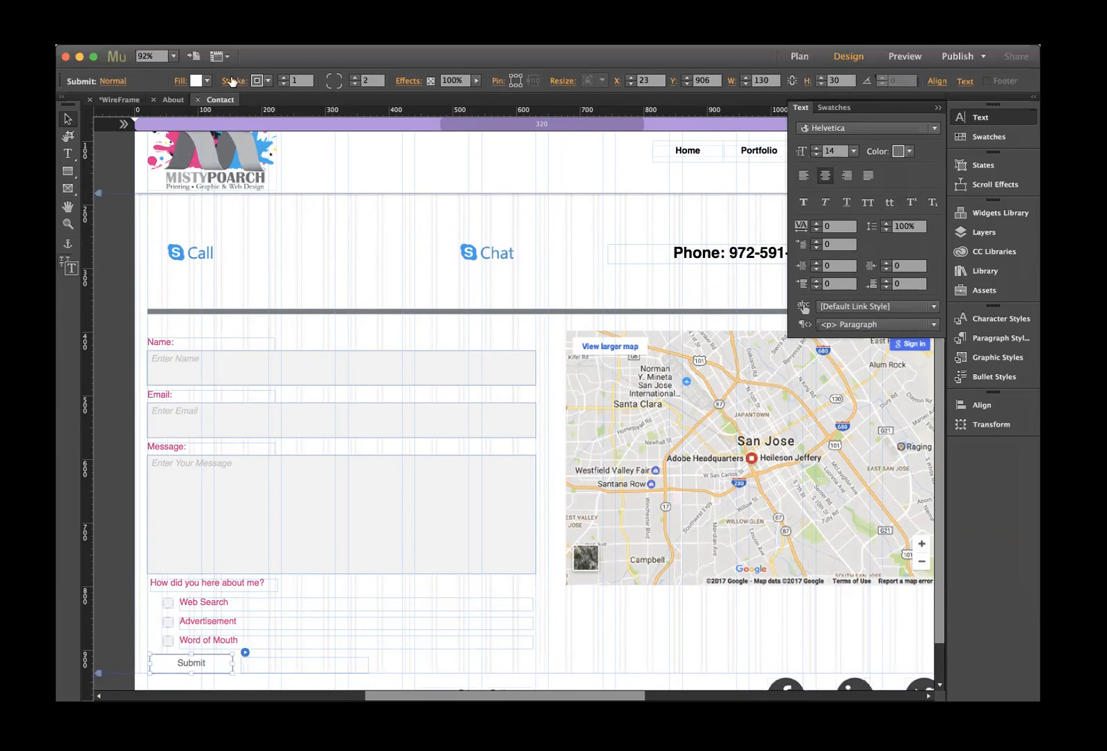
- Fill the Submit button with blue sampled from the logo splash
{"action": "left_click", "coordinate": [207, 81]}
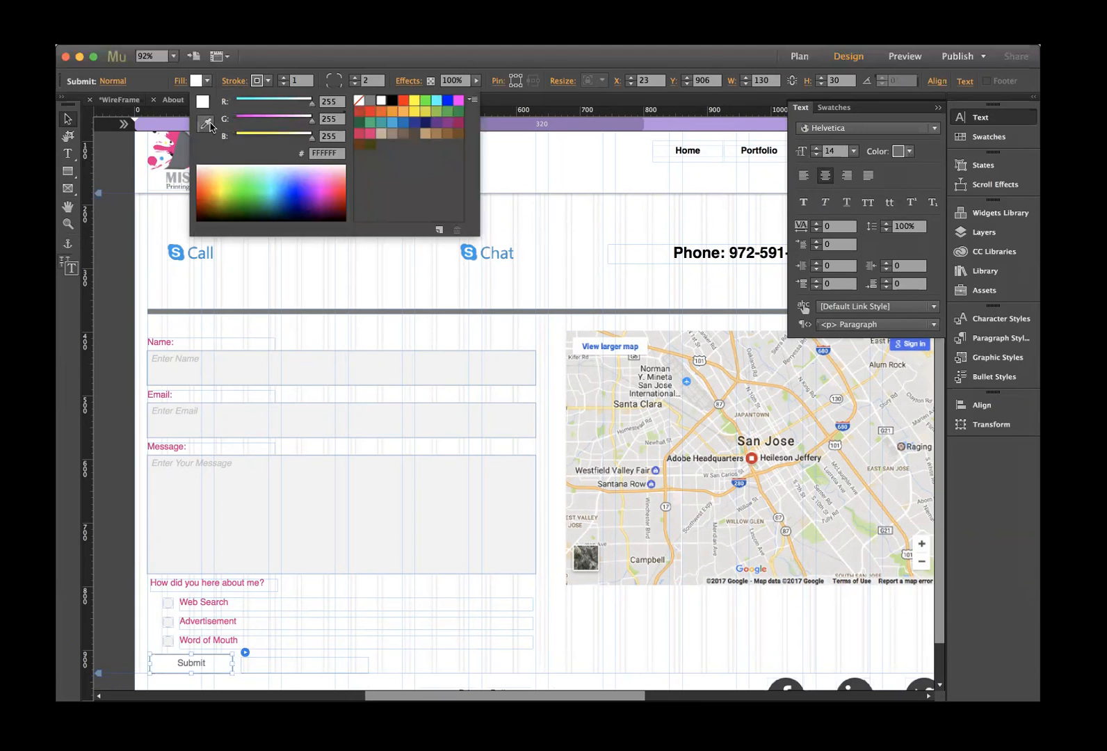
{"action": "scroll", "coordinate": [281, 238], "scroll_direction": "up", "scroll_amount": 3}
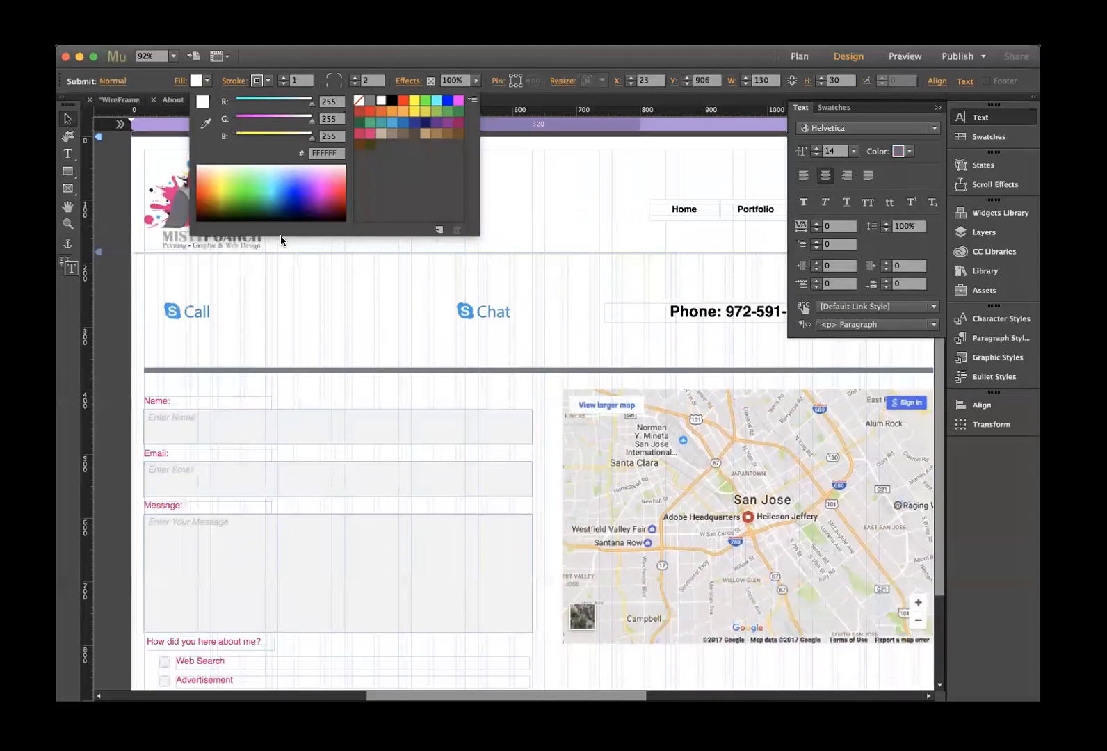
{"action": "scroll", "coordinate": [280, 235], "scroll_direction": "right", "scroll_amount": 6}
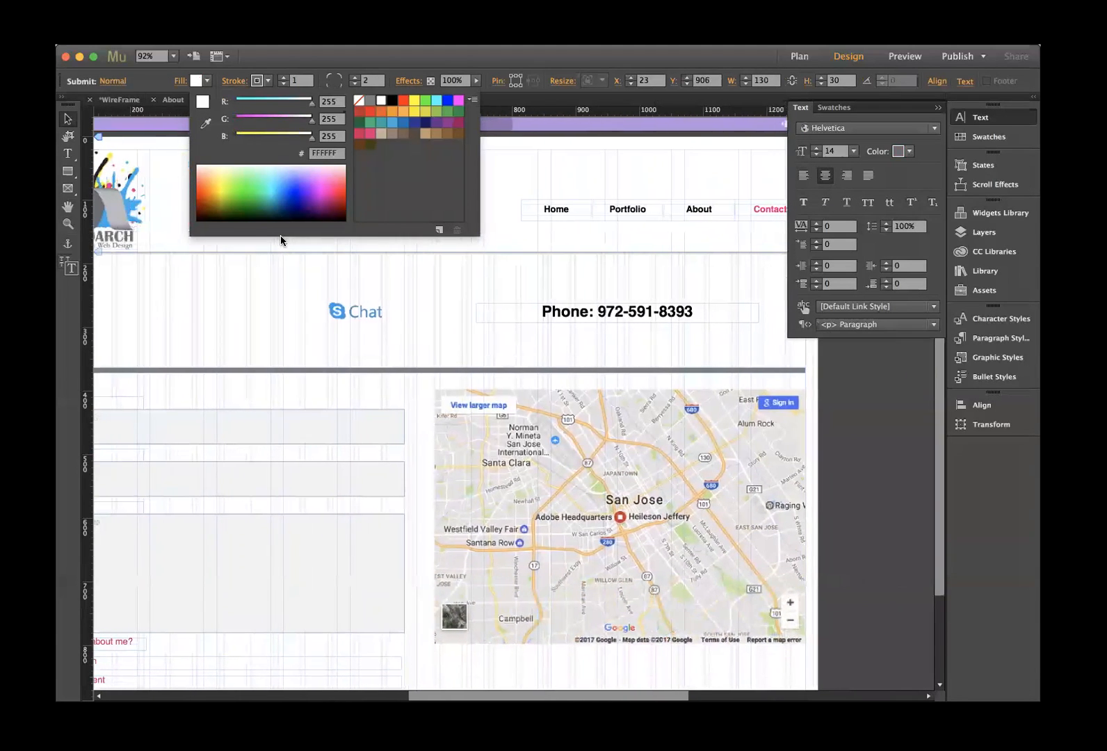
{"action": "left_click", "coordinate": [205, 123]}
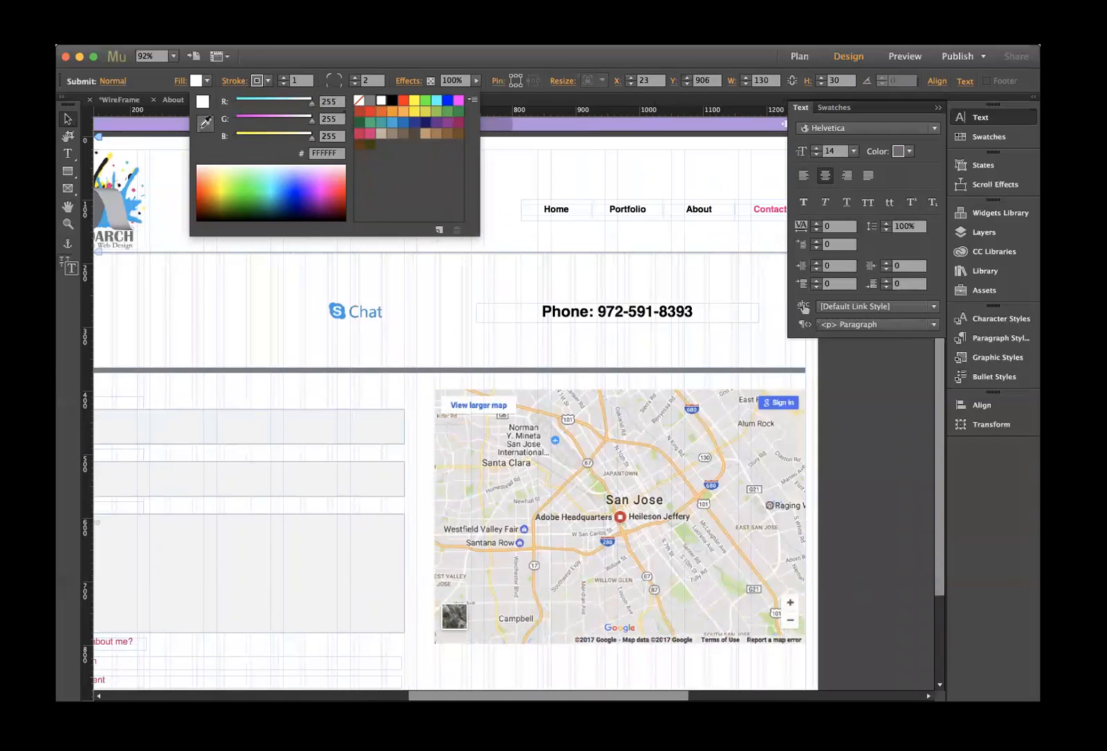
{"action": "left_click", "coordinate": [125, 208]}
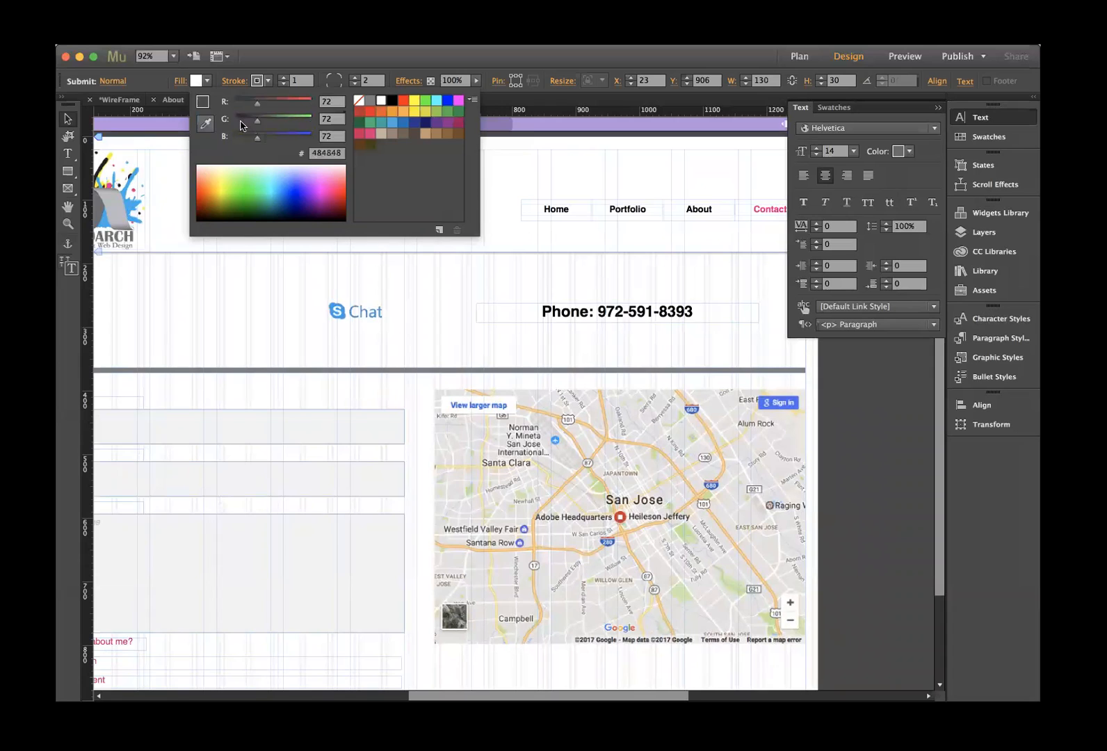
{"action": "left_click", "coordinate": [128, 208]}
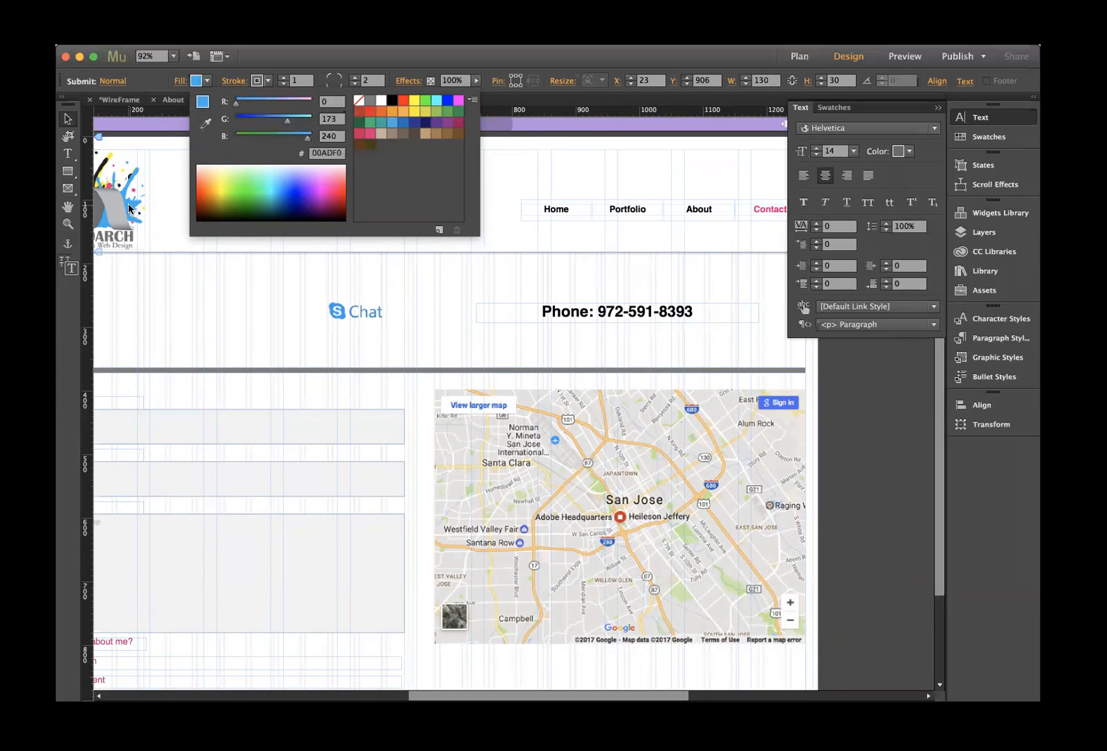
{"action": "left_click", "coordinate": [128, 209]}
{"action": "scroll", "coordinate": [311, 261], "scroll_direction": "down", "scroll_amount": 3}
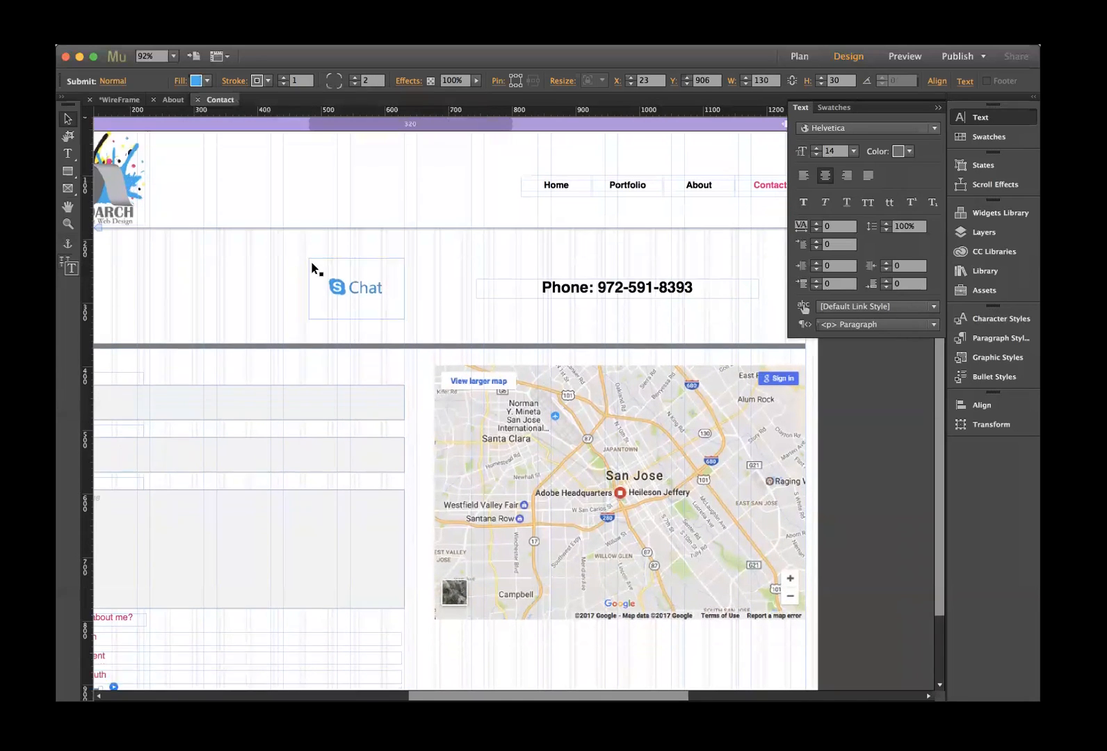
{"action": "scroll", "coordinate": [311, 261], "scroll_direction": "left", "scroll_amount": 3}
{"action": "scroll", "coordinate": [311, 262], "scroll_direction": "up", "scroll_amount": 1}
{"action": "scroll", "coordinate": [310, 261], "scroll_direction": "left", "scroll_amount": 1}
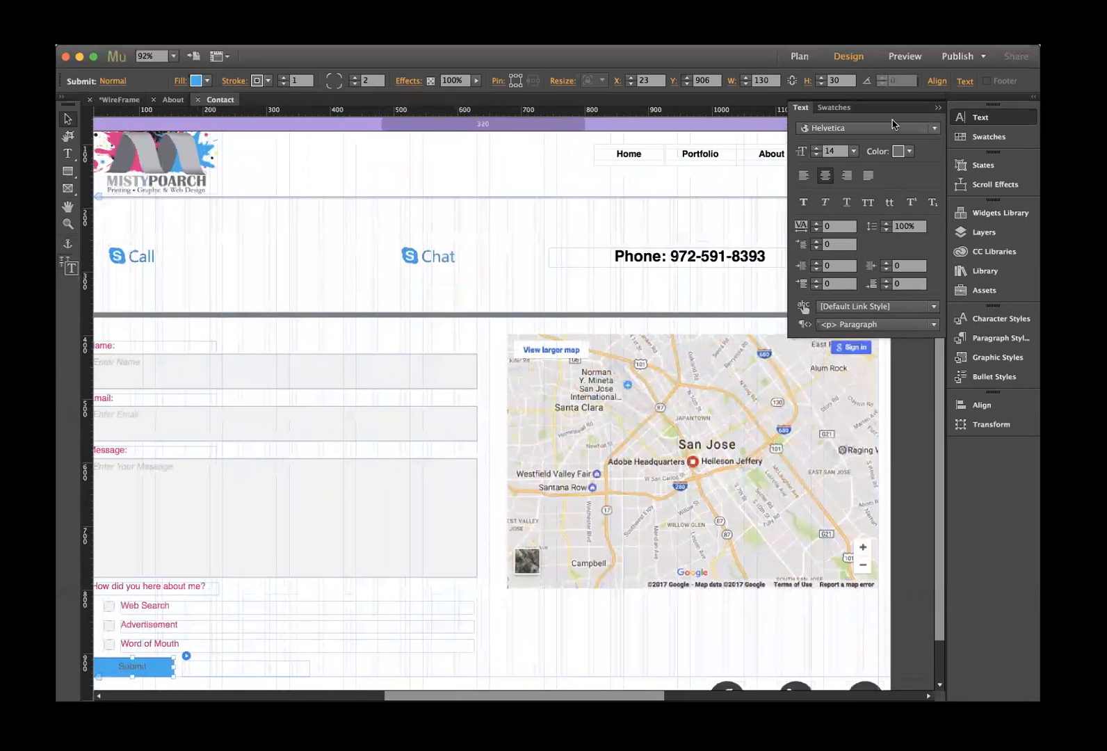
- Make the Submit label text white FFFFFF and deselect the button
{"action": "left_click", "coordinate": [902, 150]}
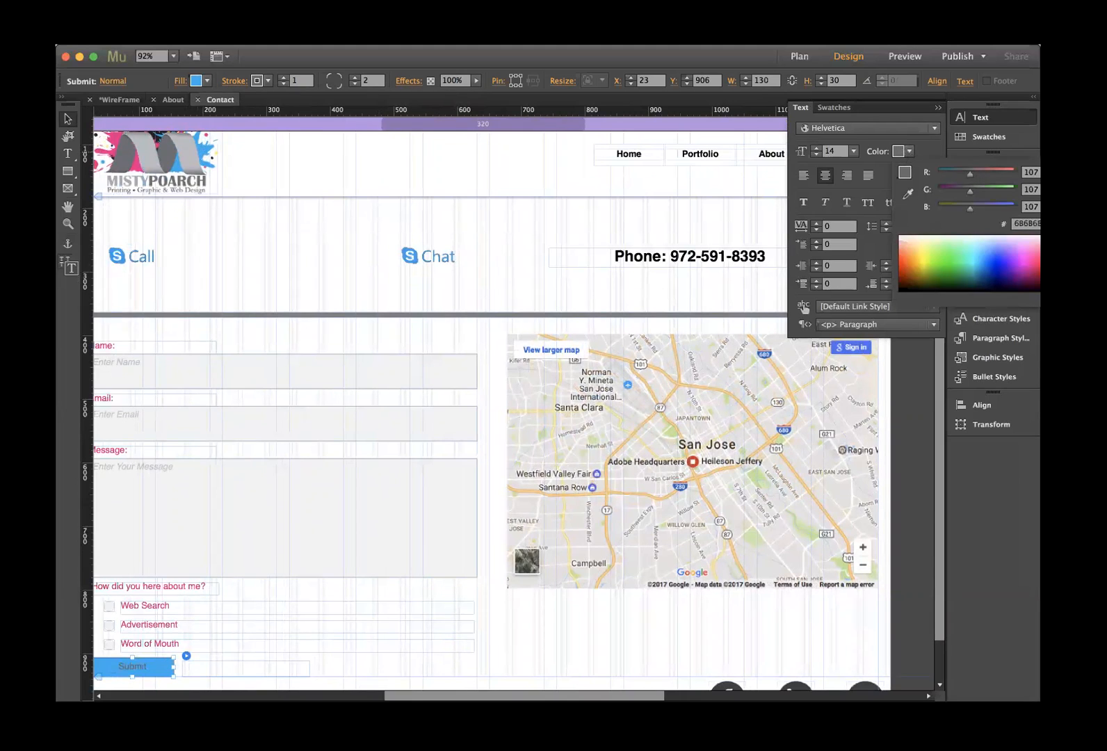
{"action": "left_click", "coordinate": [1042, 241]}
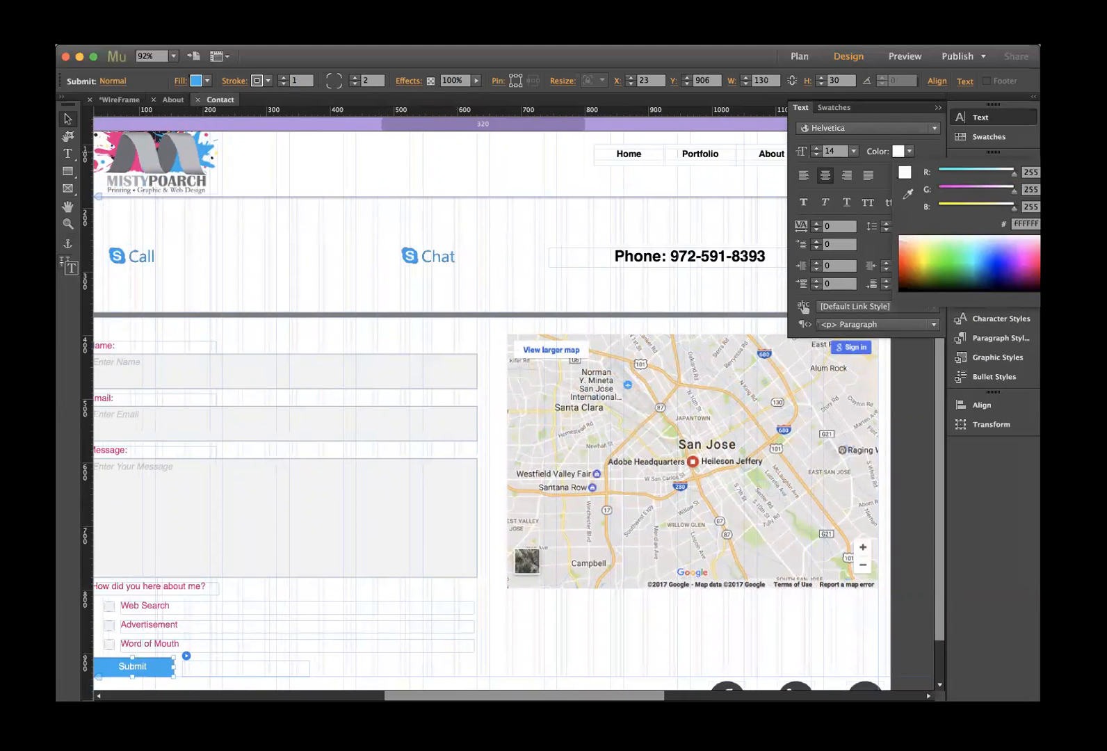
{"action": "left_click", "coordinate": [505, 310]}
{"action": "left_click", "coordinate": [284, 282]}
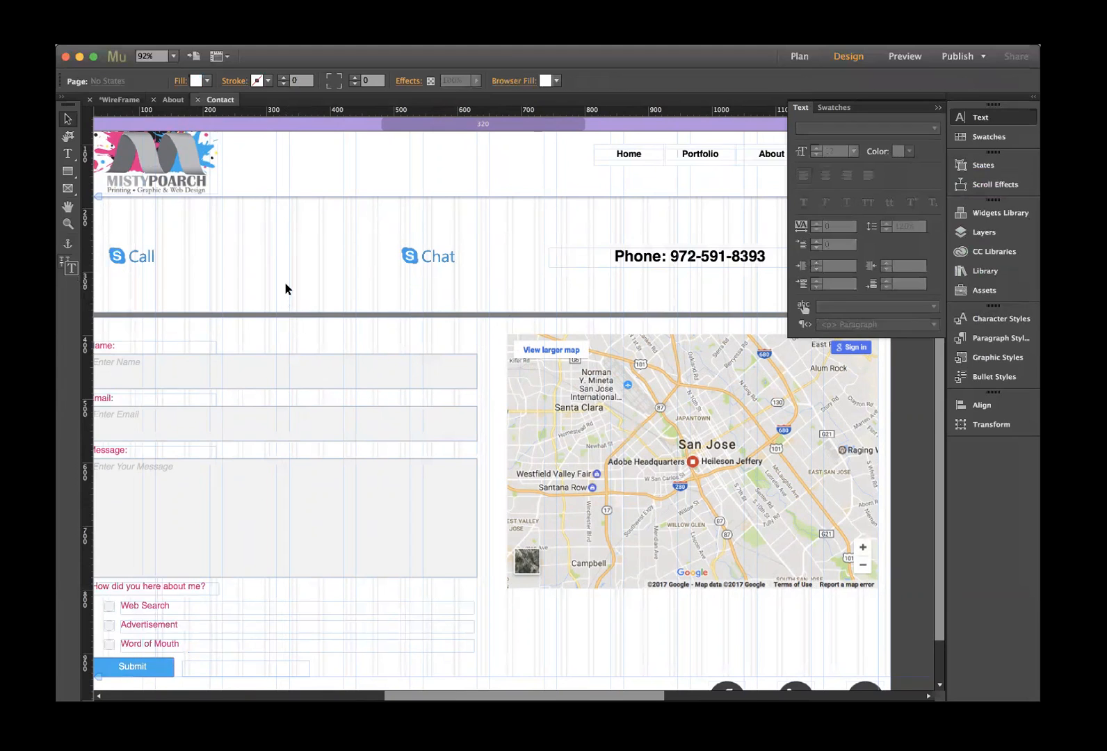
{"action": "scroll", "coordinate": [284, 282], "scroll_direction": "left", "scroll_amount": 5}
{"action": "scroll", "coordinate": [284, 281], "scroll_direction": "right", "scroll_amount": 1}
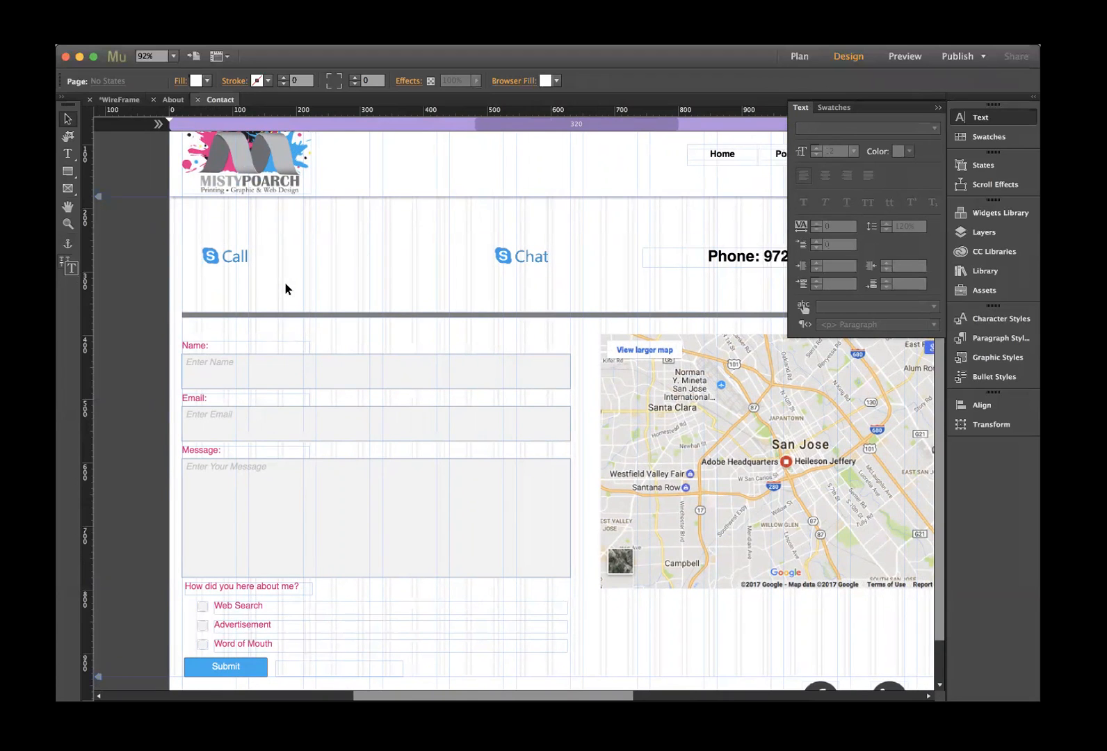
- Select the Name: label and switch the form labels' text colour from magenta to black
{"action": "scroll", "coordinate": [361, 367], "scroll_direction": "up", "scroll_amount": 1}
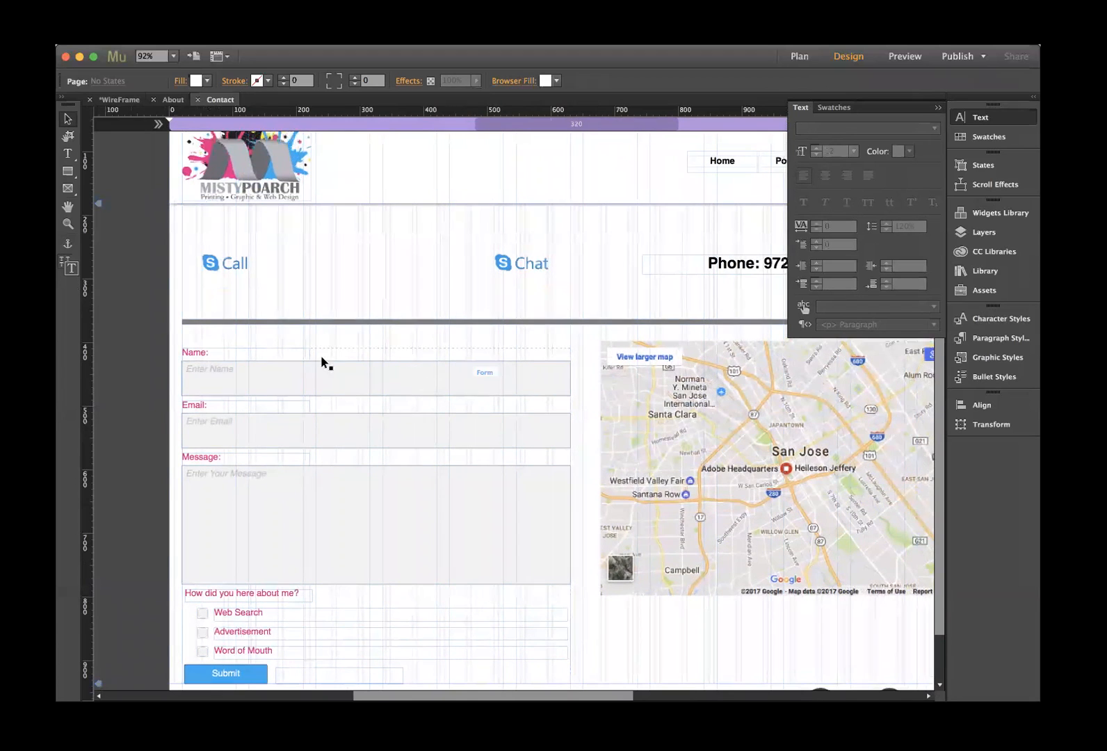
{"action": "left_click", "coordinate": [192, 353]}
{"action": "left_click", "coordinate": [193, 353]}
{"action": "left_click", "coordinate": [193, 353]}
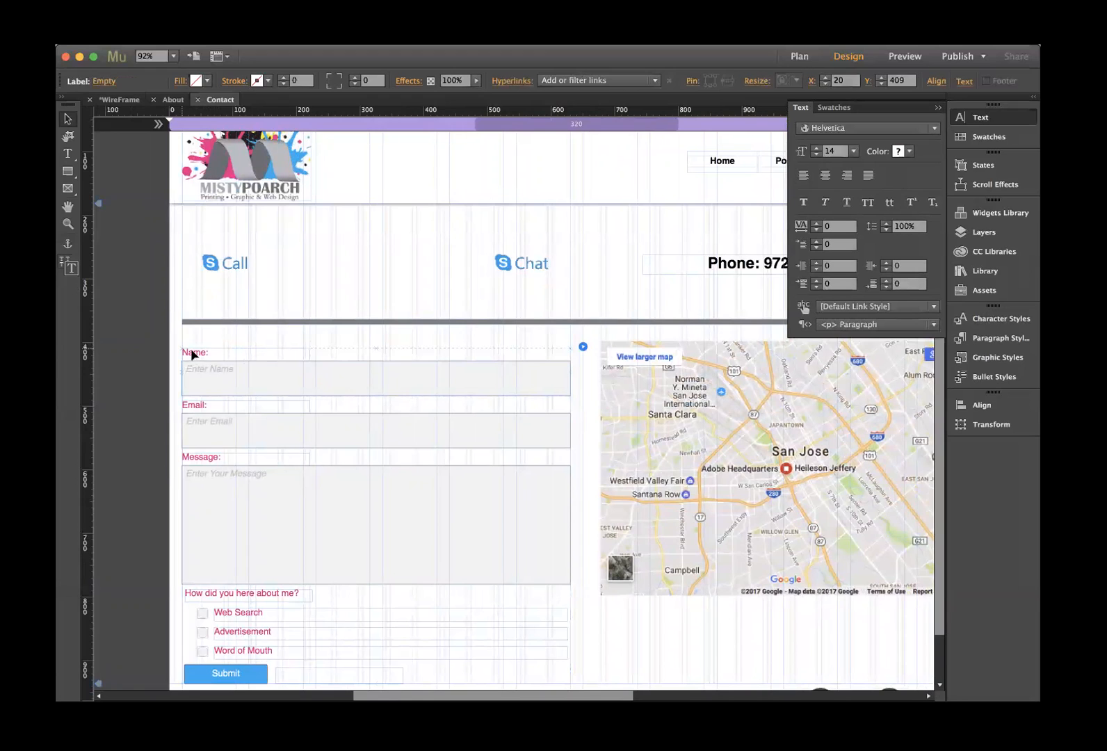
{"action": "left_click", "coordinate": [904, 152]}
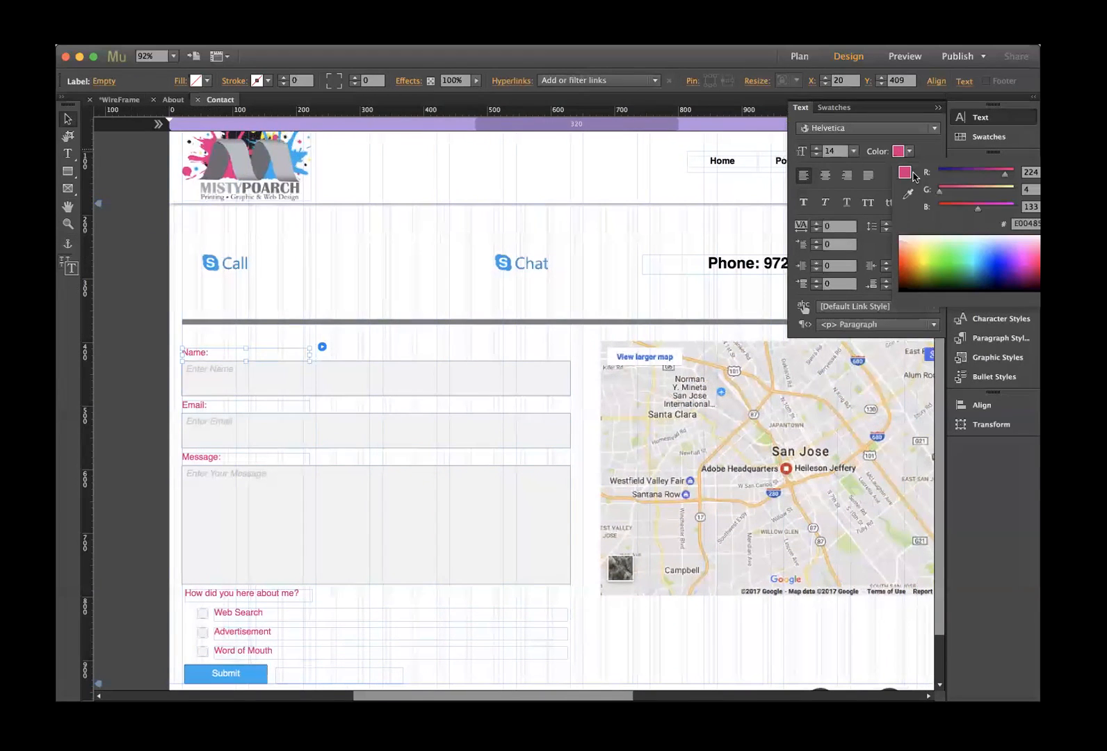
{"action": "left_click", "coordinate": [1047, 263]}
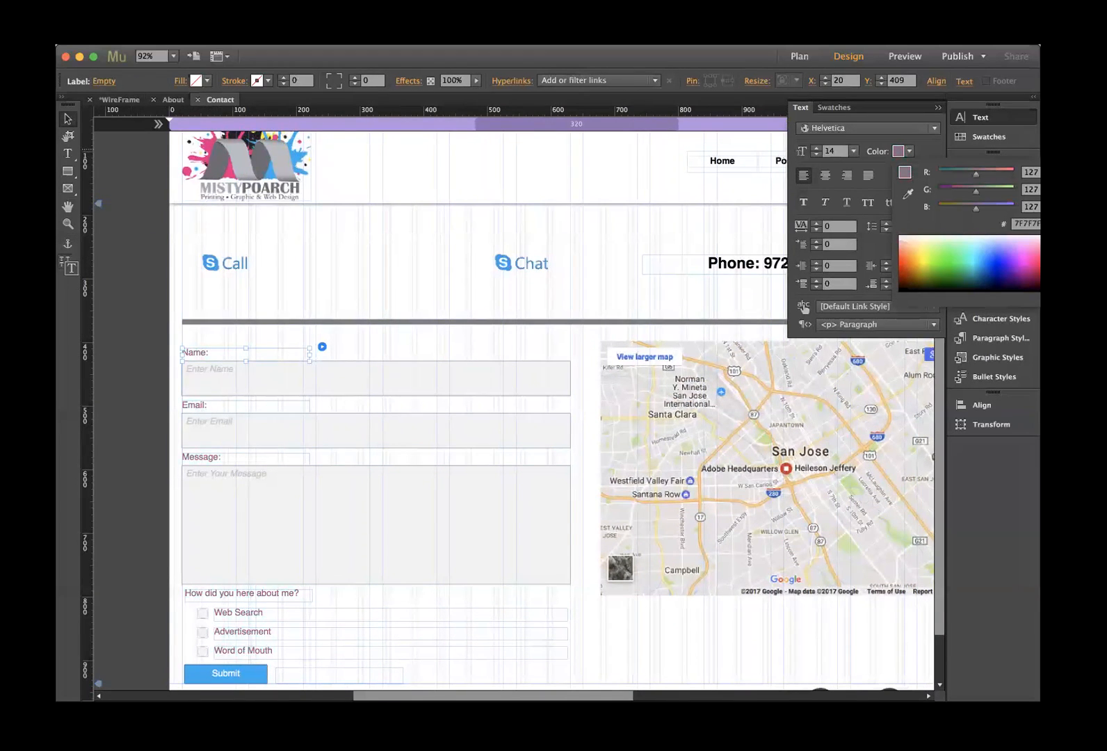
{"action": "left_click", "coordinate": [496, 376]}
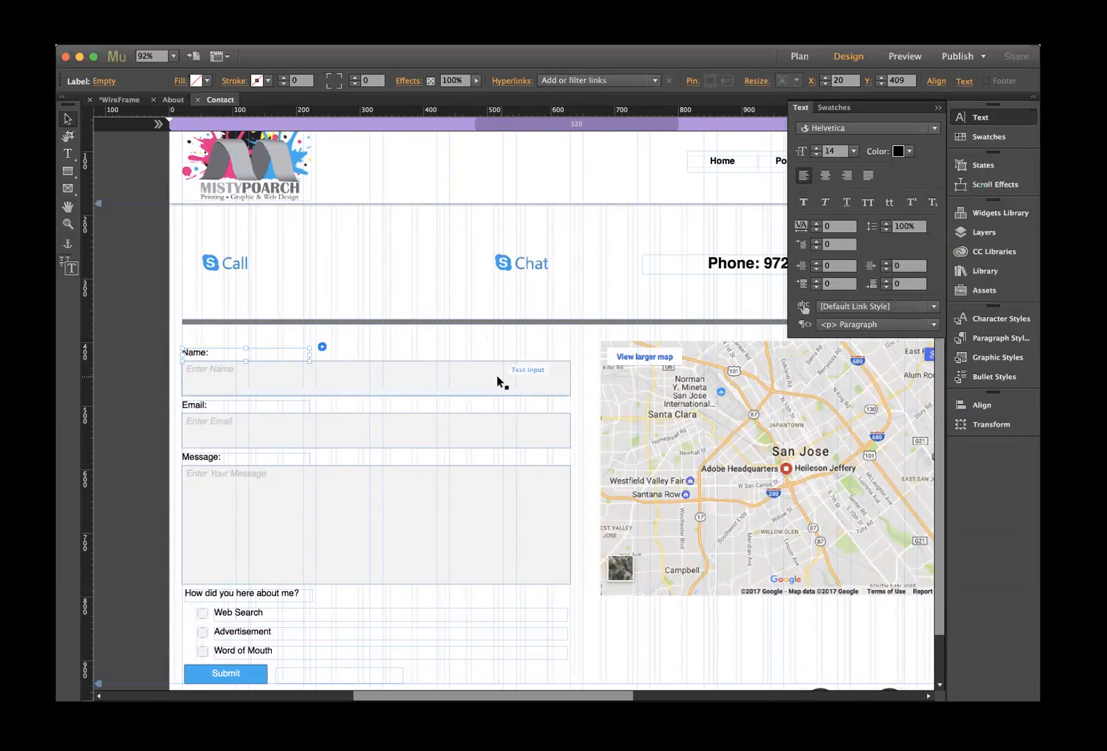
- Give the Name, Email and Message boxes no fill and a logo-sampled magenta stroke, then preview
{"action": "left_click", "coordinate": [206, 81]}
{"action": "left_click", "coordinate": [359, 104]}
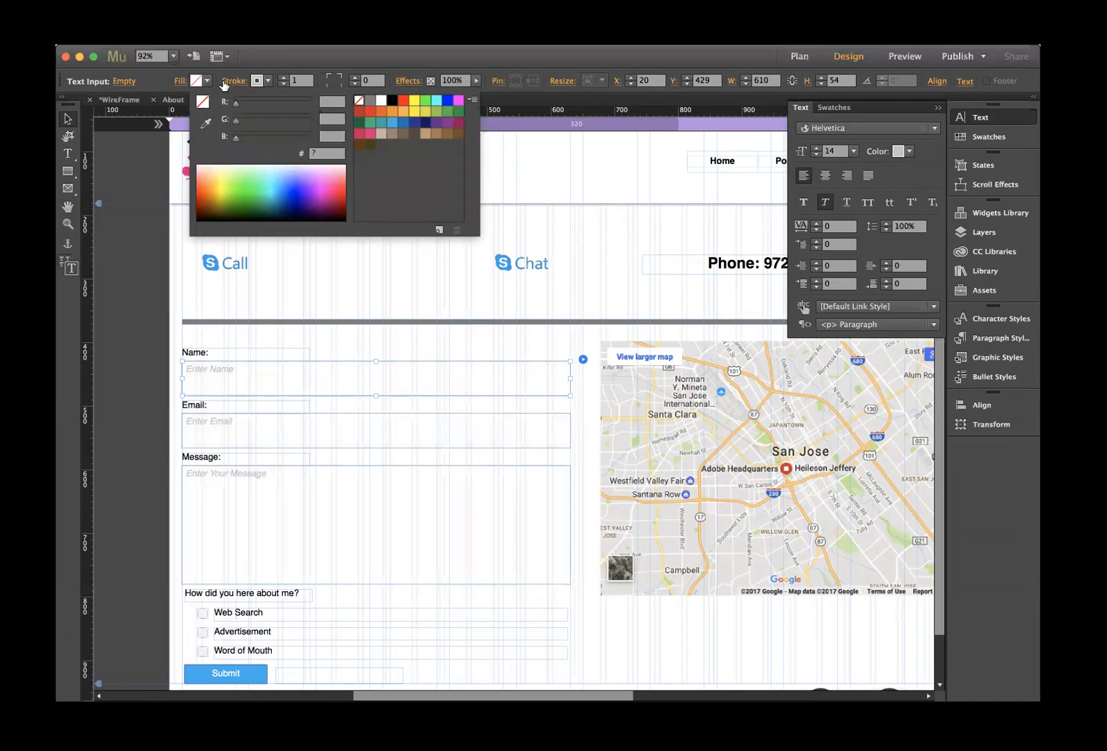
{"action": "left_click", "coordinate": [269, 81]}
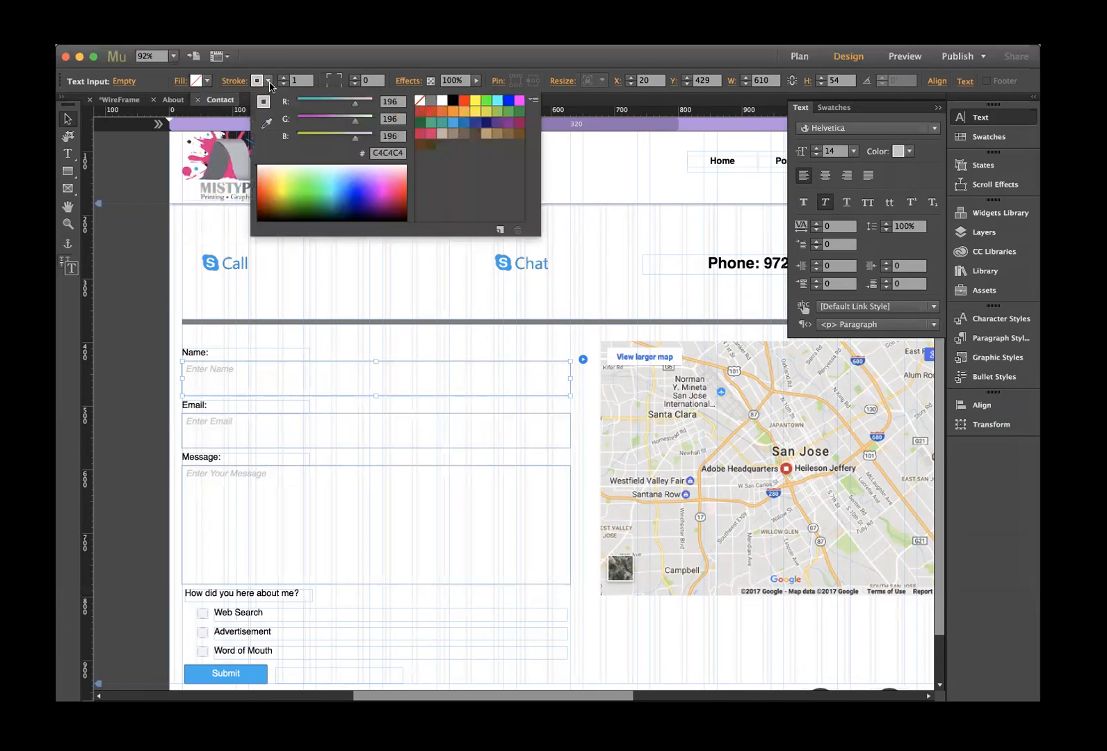
{"action": "left_click", "coordinate": [265, 124]}
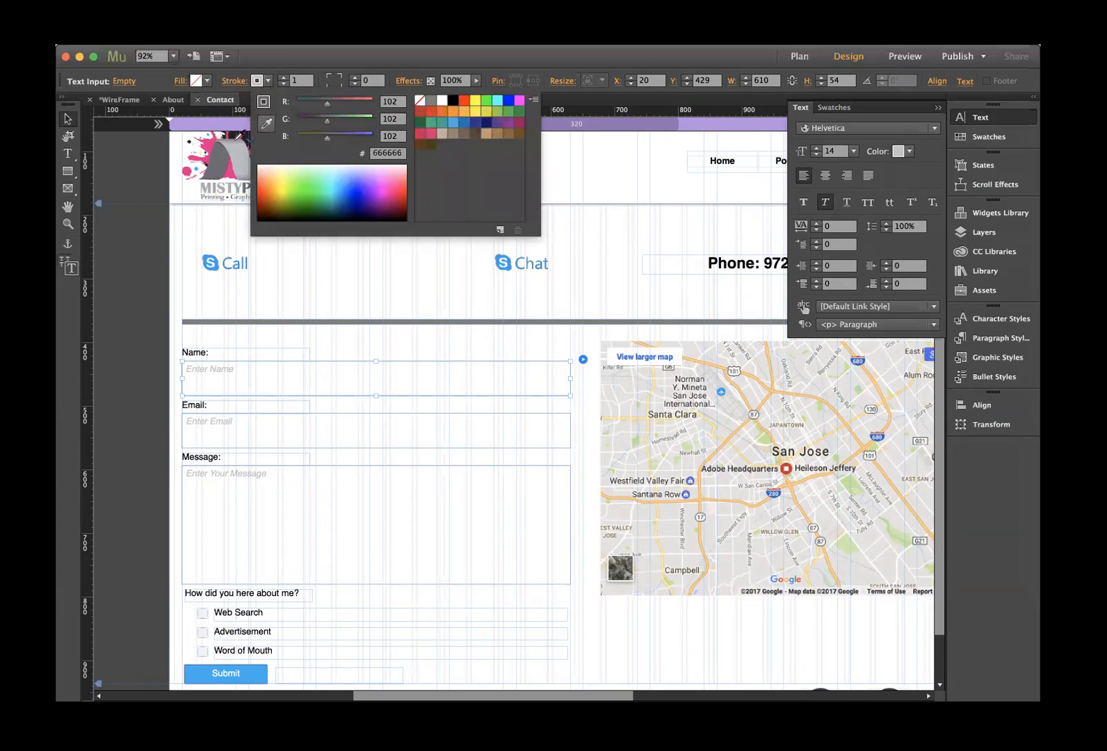
{"action": "left_click", "coordinate": [205, 147]}
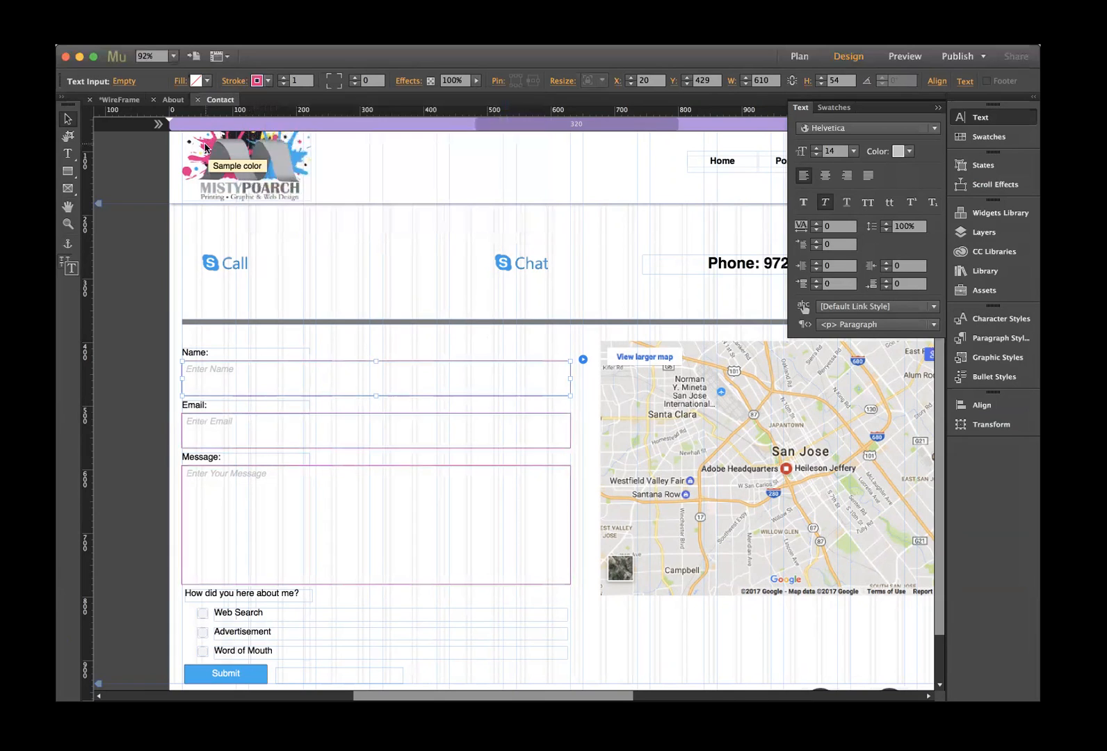
{"action": "left_click", "coordinate": [129, 206]}
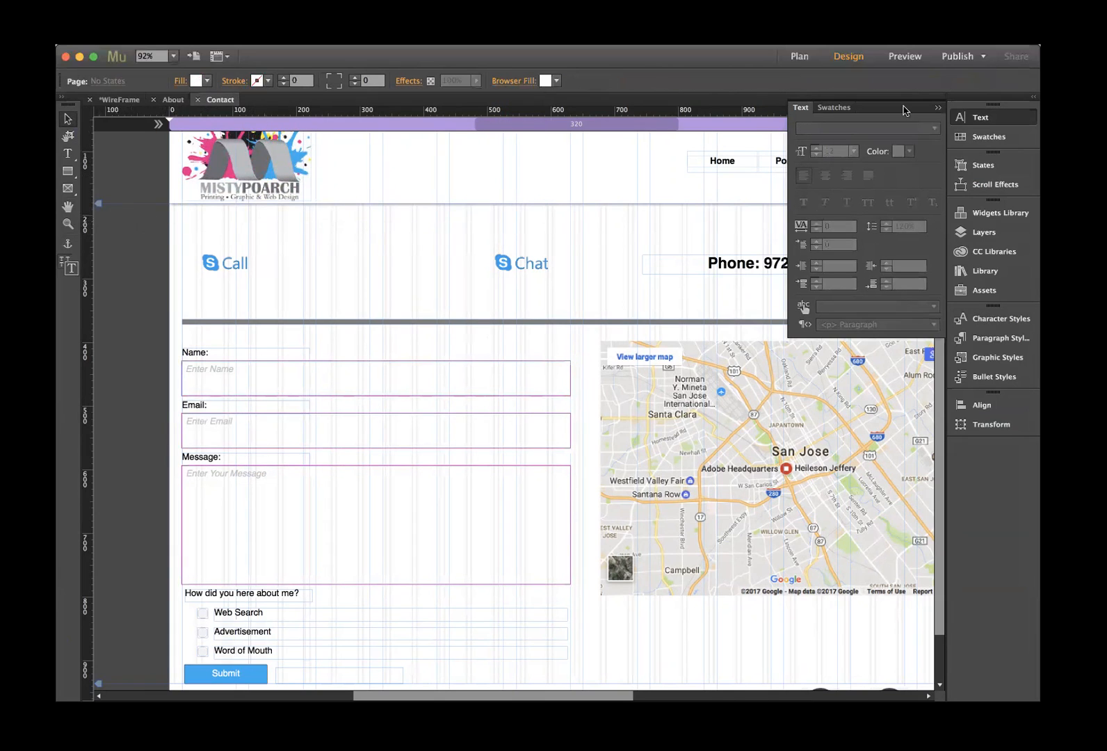
{"action": "left_click", "coordinate": [906, 57]}
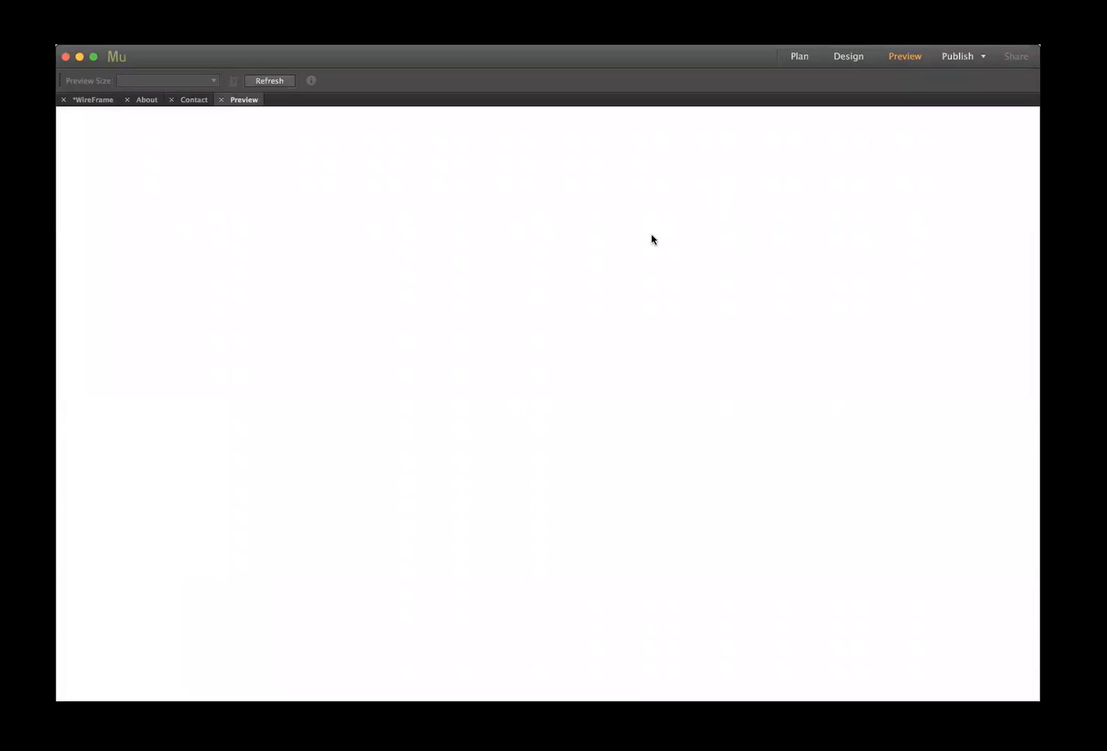
- Scroll through the preview to check the pink-outlined form, then return to Design
{"action": "scroll", "coordinate": [645, 269], "scroll_direction": "down", "scroll_amount": 2}
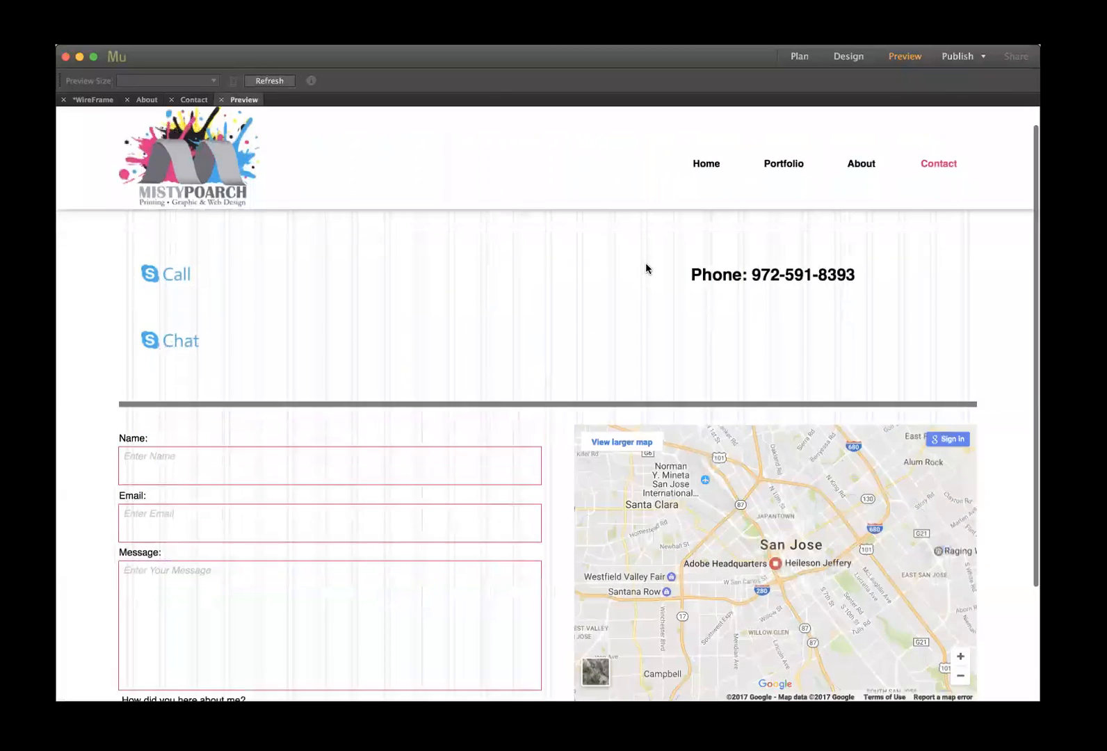
{"action": "scroll", "coordinate": [646, 264], "scroll_direction": "down", "scroll_amount": 3}
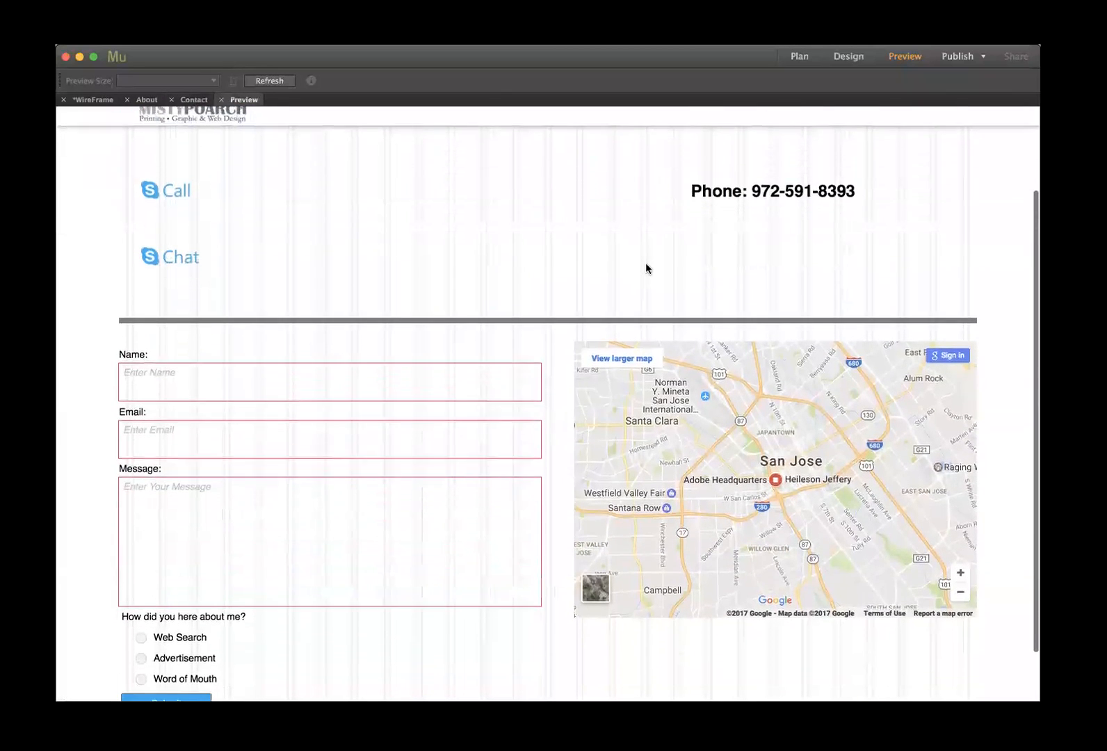
{"action": "scroll", "coordinate": [645, 268], "scroll_direction": "up", "scroll_amount": 2}
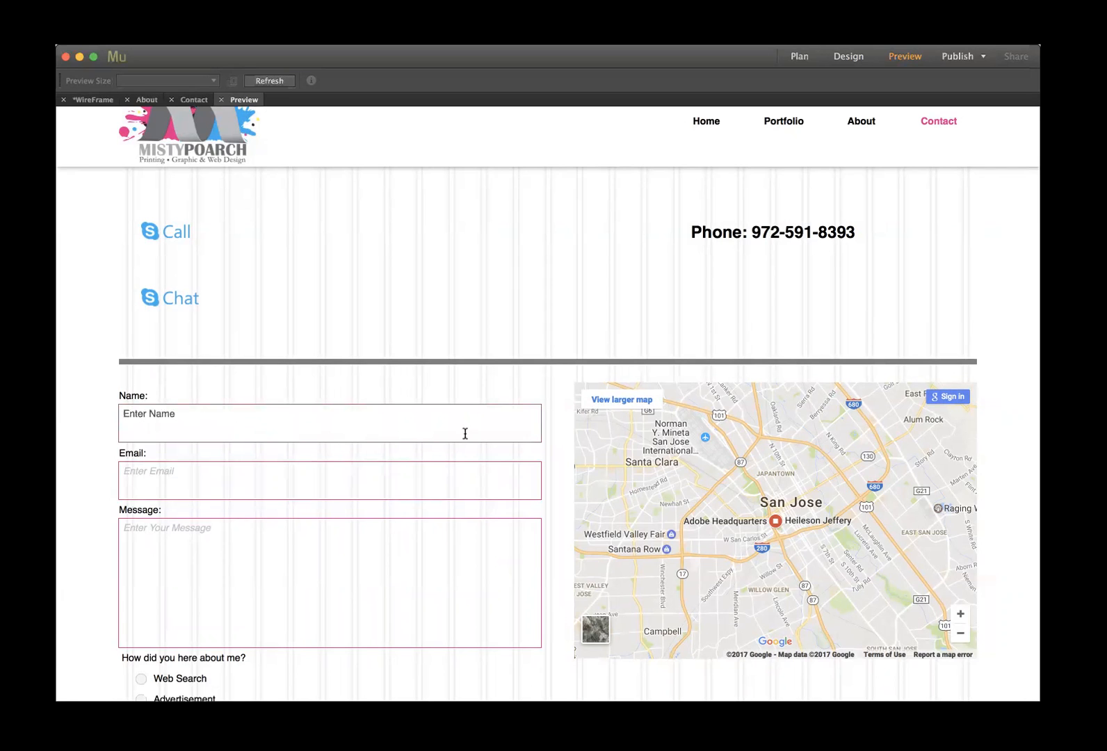
{"action": "left_click", "coordinate": [221, 99]}
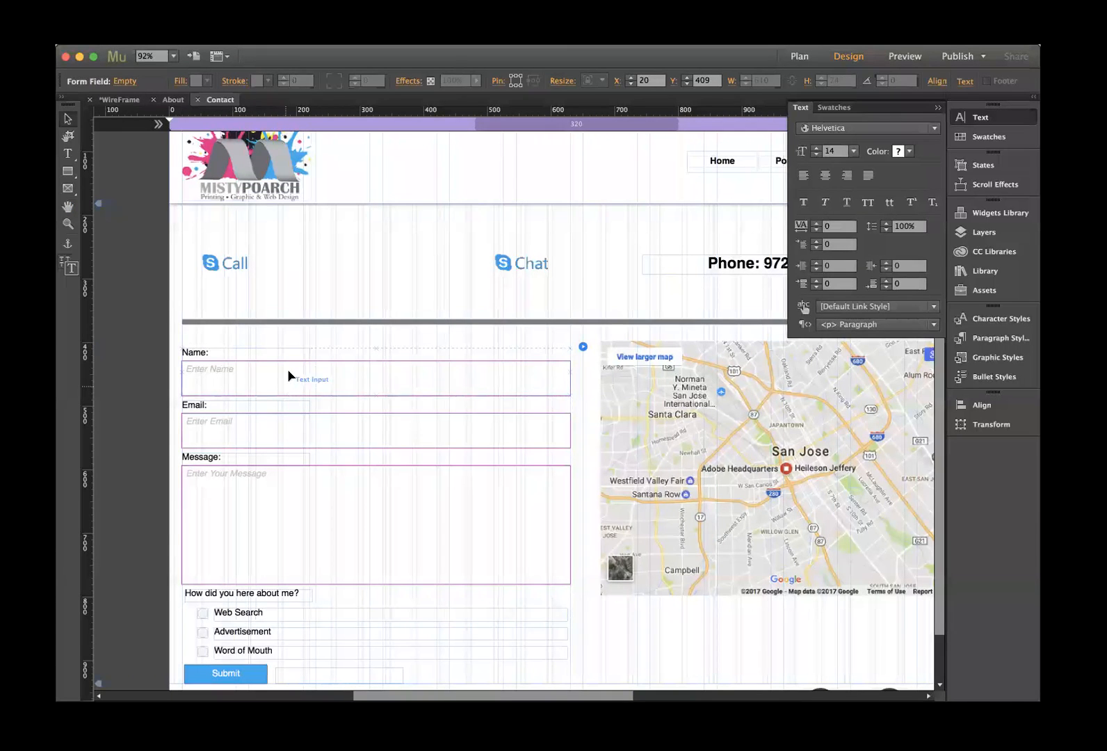
- Give the form's input boxes a white FFFFFF fill
{"action": "left_click", "coordinate": [302, 373]}
{"action": "left_click", "coordinate": [207, 81]}
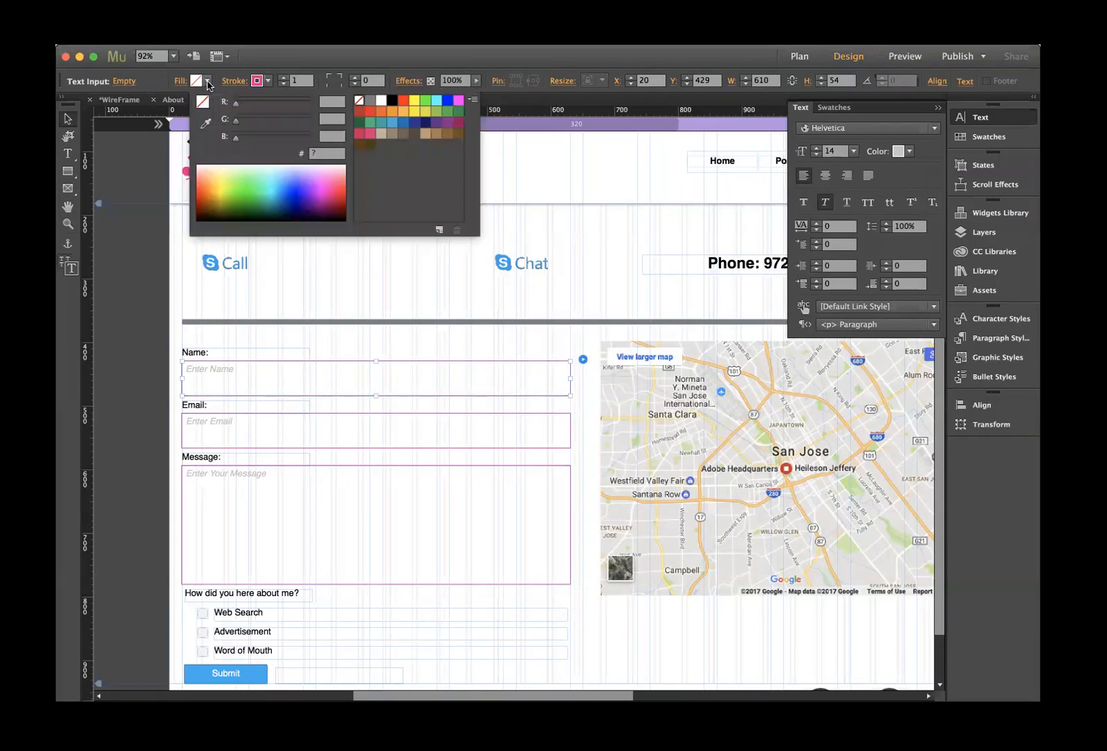
{"action": "left_click", "coordinate": [381, 101]}
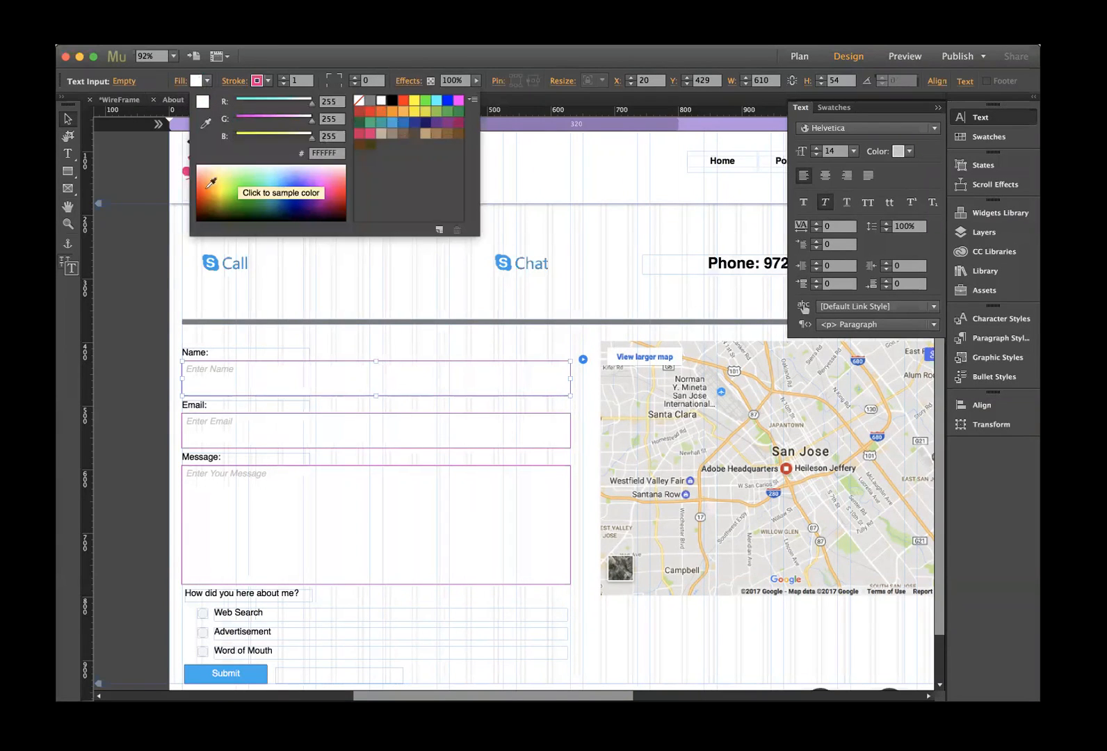
- Preview the Contact page to check the white fields, then return to Design view
{"action": "left_click", "coordinate": [904, 57]}
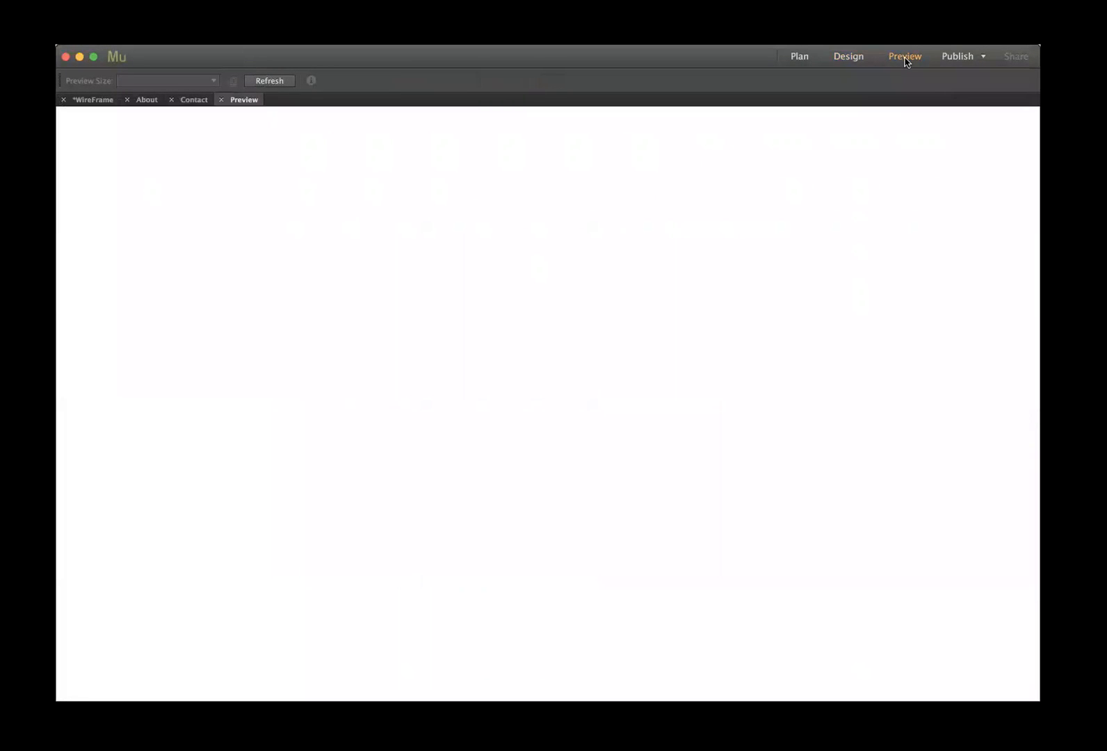
{"action": "scroll", "coordinate": [521, 350], "scroll_direction": "down", "scroll_amount": 3}
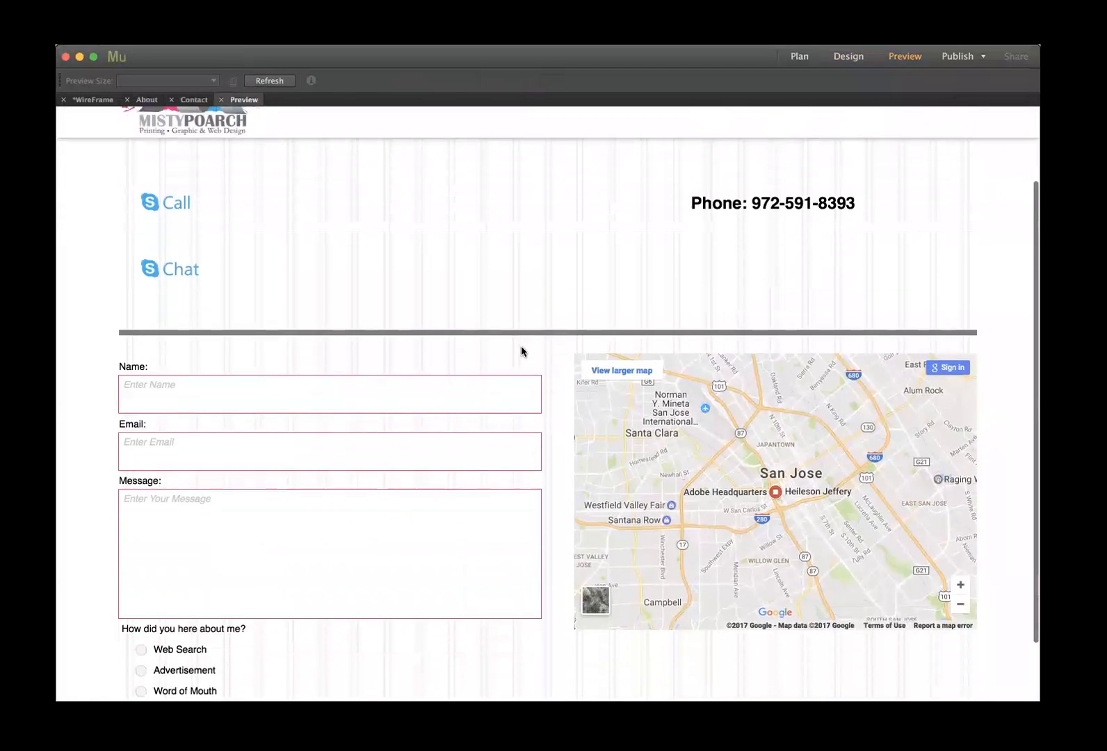
{"action": "scroll", "coordinate": [521, 350], "scroll_direction": "down", "scroll_amount": 2}
{"action": "scroll", "coordinate": [520, 350], "scroll_direction": "up", "scroll_amount": 4}
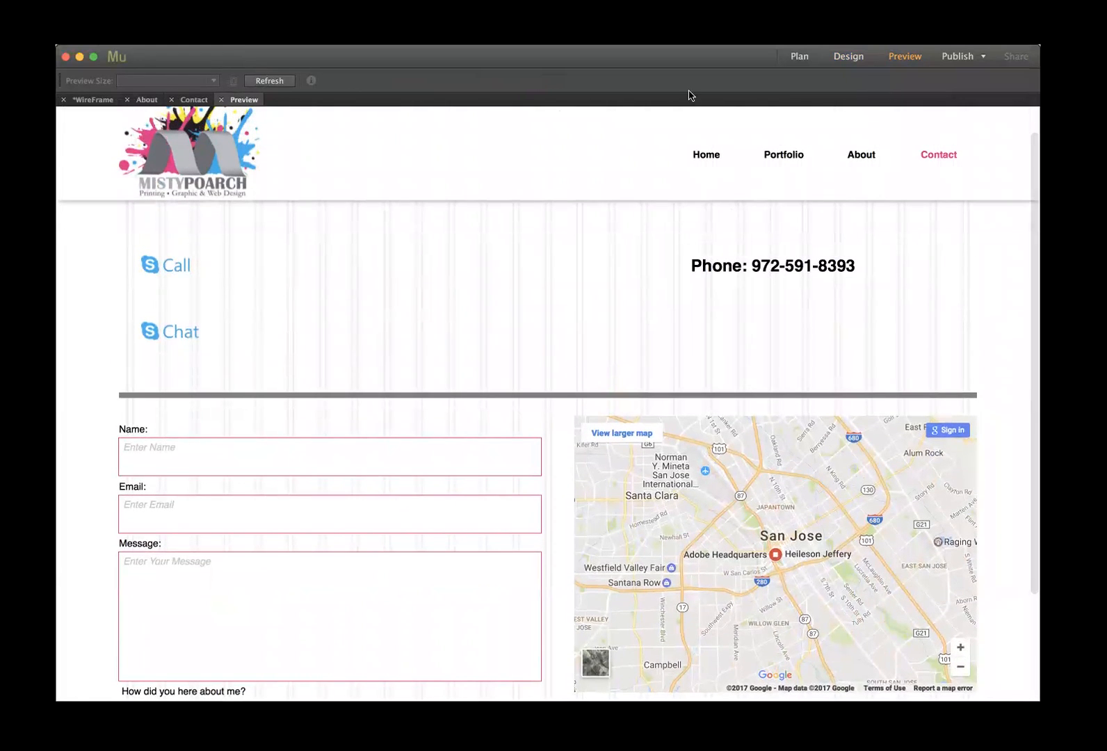
{"action": "left_click", "coordinate": [221, 99]}
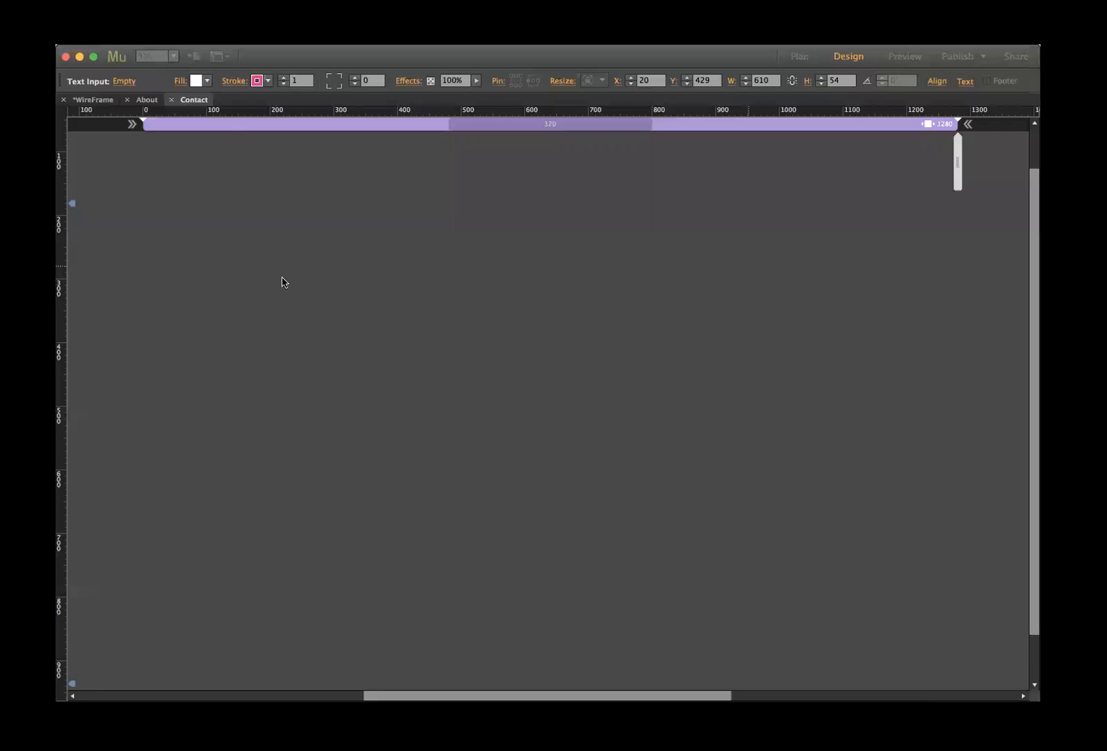
- Line up the Skype Call and Chat buttons side by side and group them
{"action": "left_click", "coordinate": [462, 265]}
{"action": "left_click_drag", "start_coordinate": [462, 265], "coordinate": [374, 264]}
{"action": "left_click_drag", "start_coordinate": [213, 265], "coordinate": [273, 265]}
{"action": "left_click", "coordinate": [580, 264]}
{"action": "left_click", "coordinate": [418, 264]}
{"action": "left_click", "coordinate": [285, 262], "text": "shift"}
{"action": "left_click_drag", "start_coordinate": [393, 265], "coordinate": [431, 267]}
{"action": "key", "text": "super+g"}
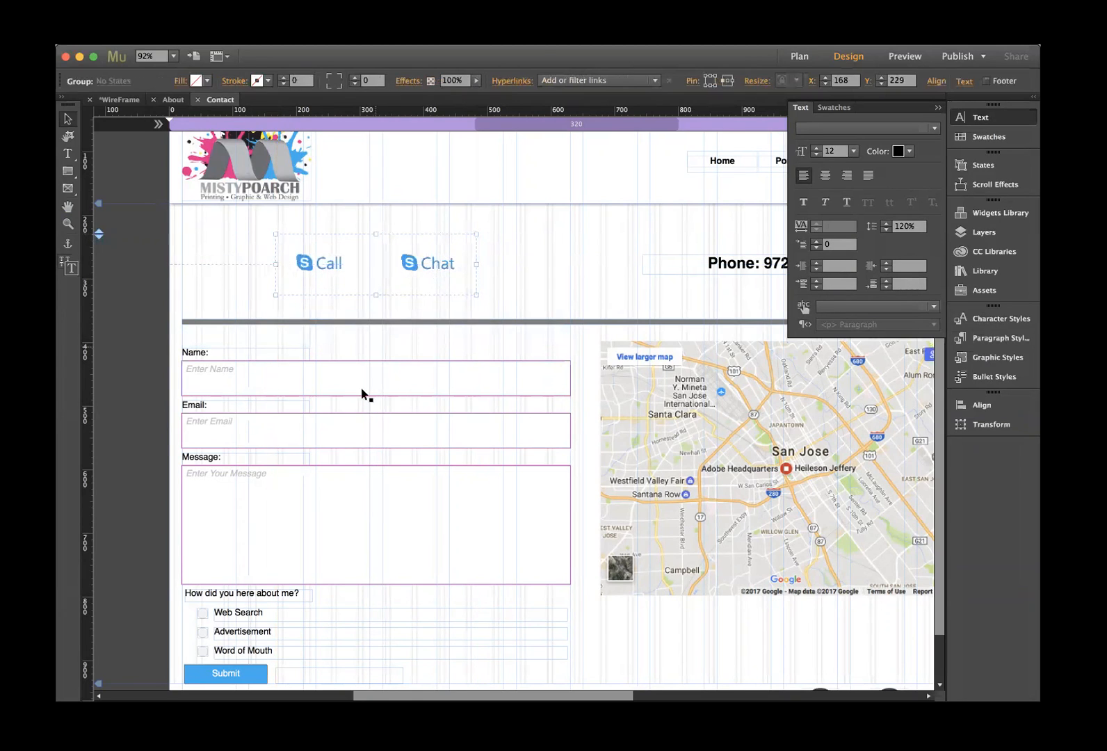
- Round the Name, Email and Message field corners to radius 17, then preview the page
{"action": "left_click", "coordinate": [330, 386]}
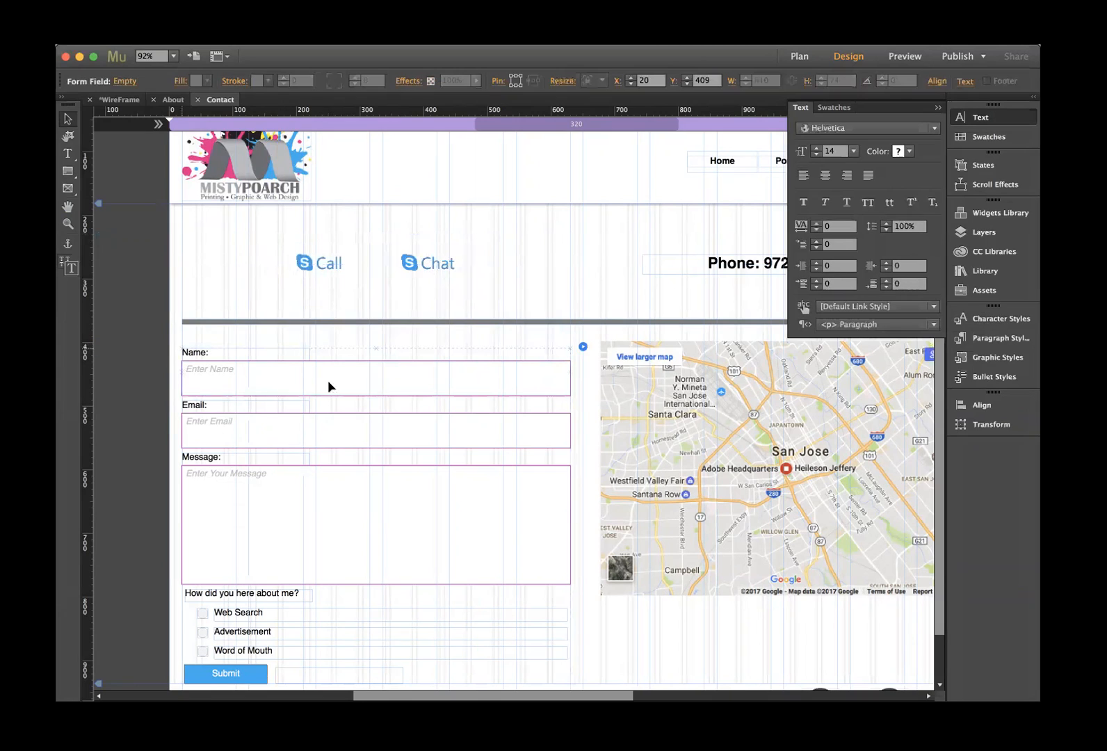
{"action": "left_click", "coordinate": [330, 385]}
{"action": "left_click", "coordinate": [330, 75]}
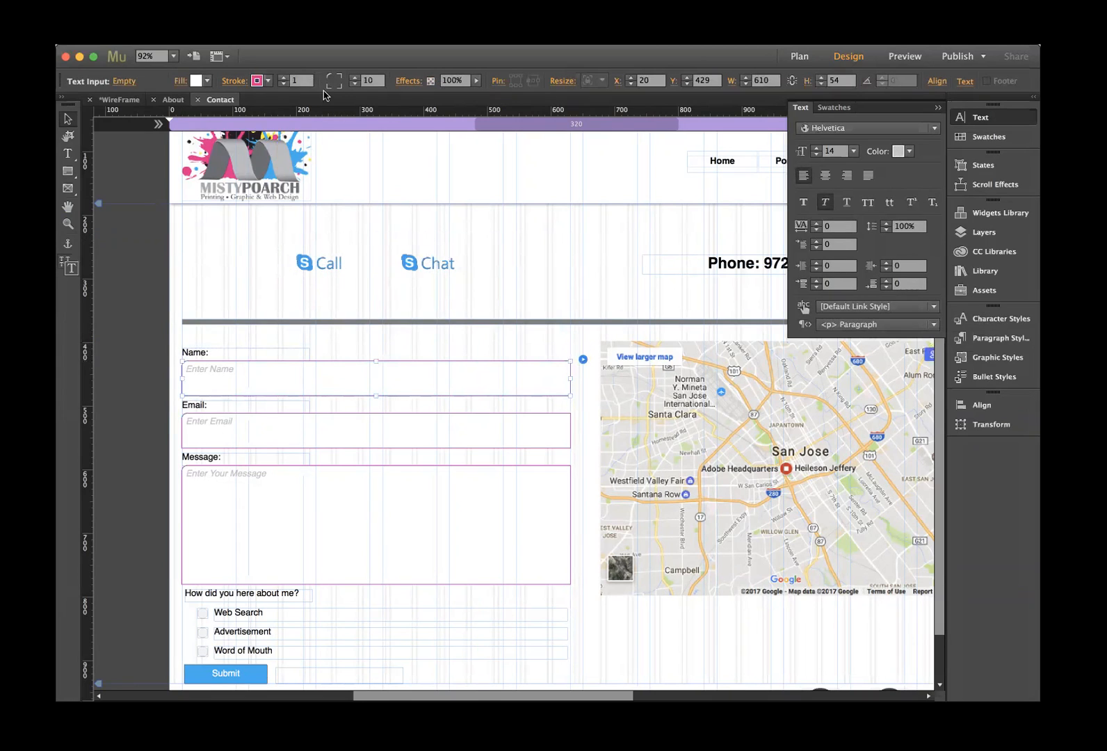
{"action": "left_click", "coordinate": [339, 86]}
{"action": "left_click", "coordinate": [906, 57]}
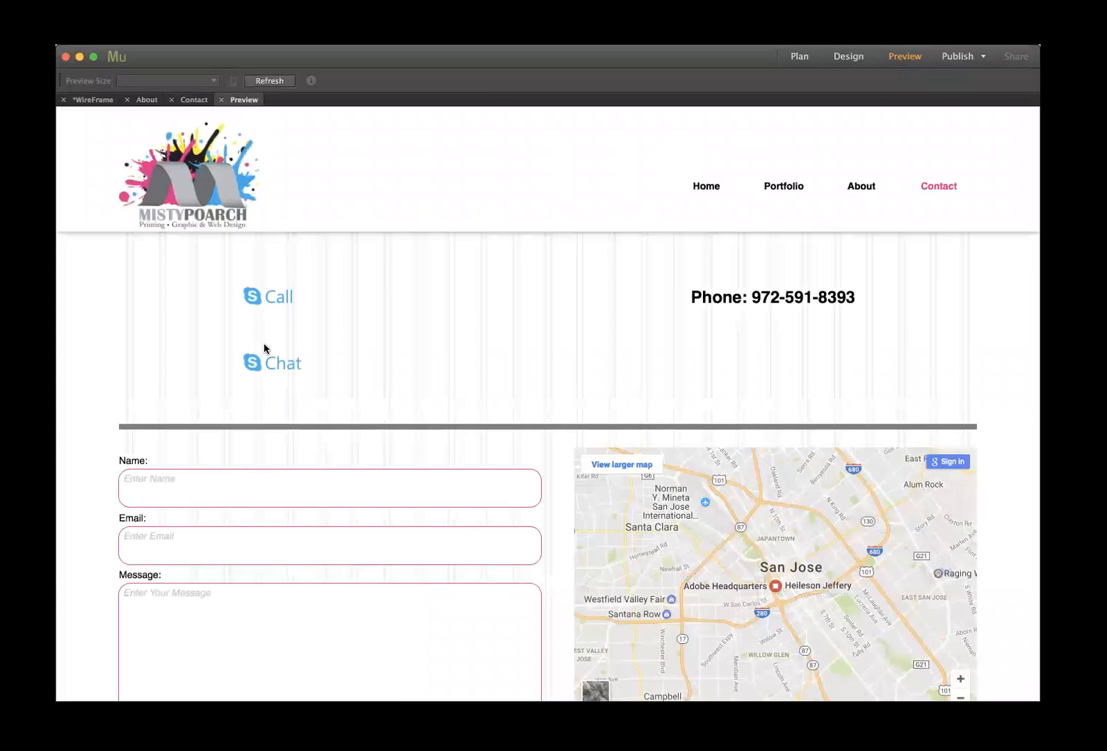
{"action": "scroll", "coordinate": [263, 342], "scroll_direction": "down", "scroll_amount": 2}
{"action": "scroll", "coordinate": [263, 347], "scroll_direction": "down", "scroll_amount": 5}
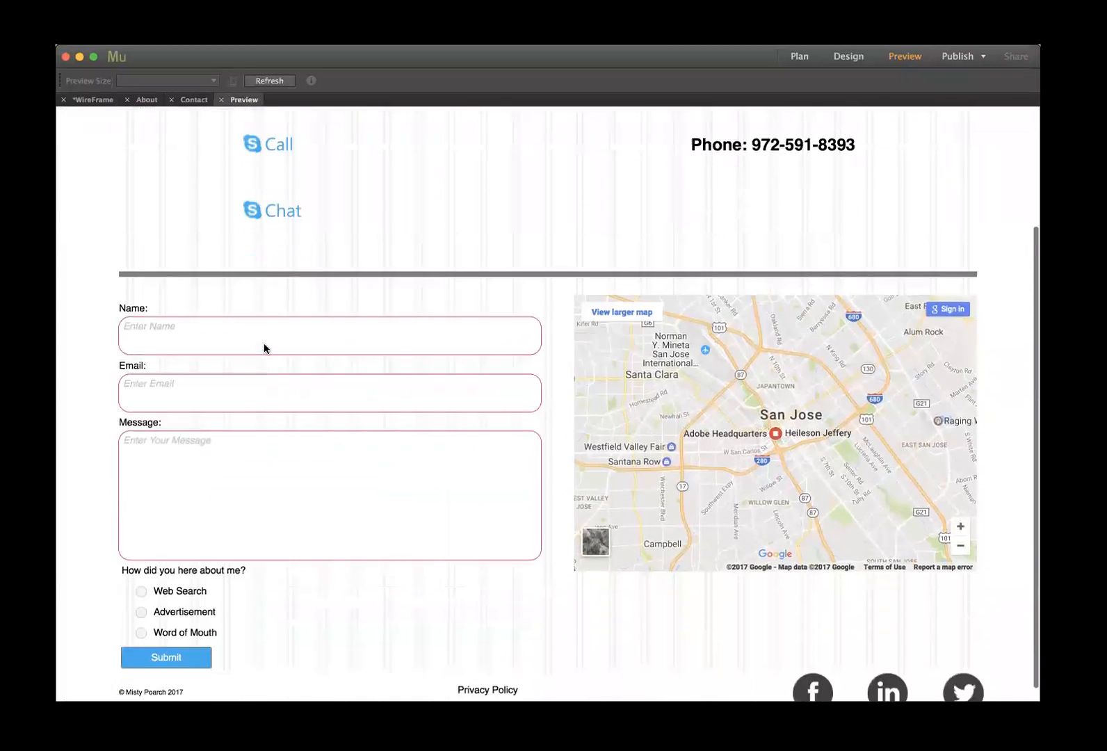
{"action": "scroll", "coordinate": [263, 348], "scroll_direction": "up", "scroll_amount": 4}
{"action": "scroll", "coordinate": [263, 348], "scroll_direction": "down", "scroll_amount": 2}
{"action": "scroll", "coordinate": [265, 347], "scroll_direction": "down", "scroll_amount": 3}
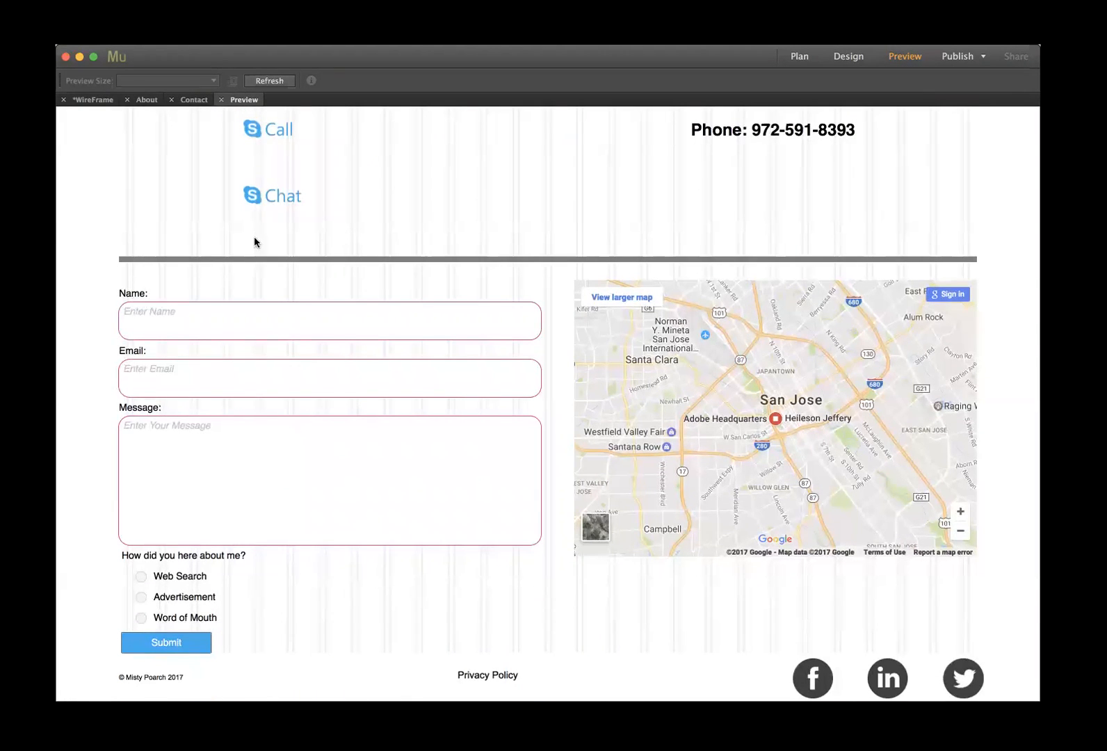
- Back in Design view, replace the contact form's Email-to address with a new e-mail address
{"action": "left_click", "coordinate": [221, 100]}
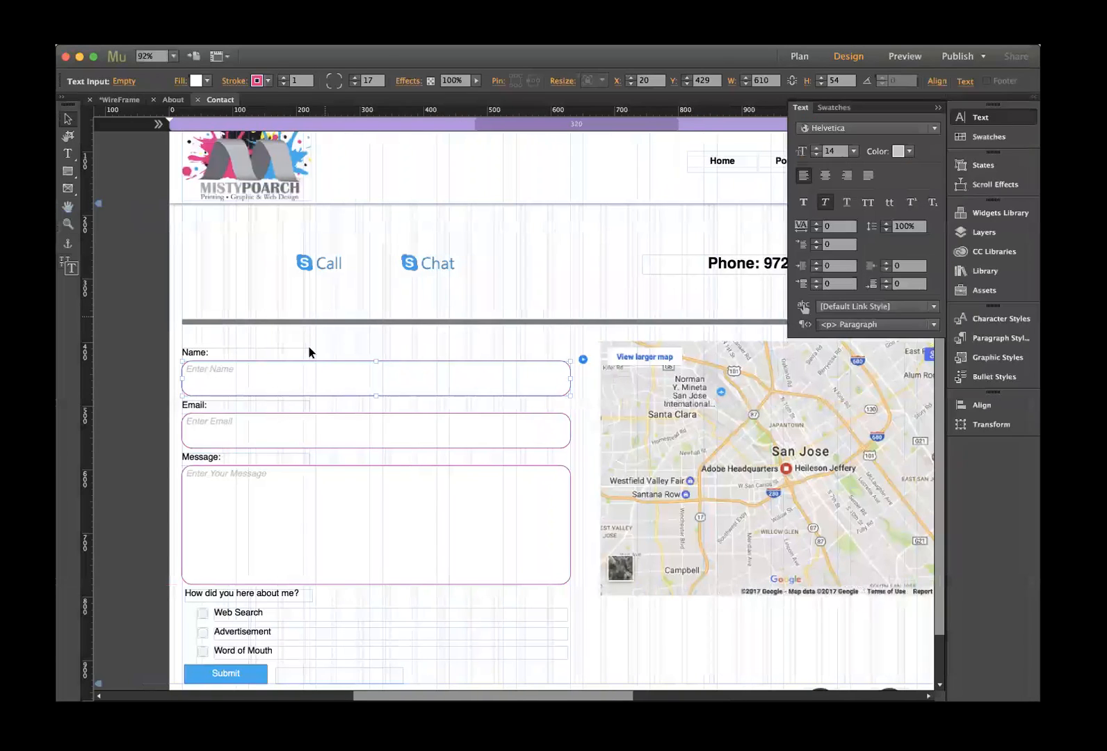
{"action": "left_click", "coordinate": [190, 377]}
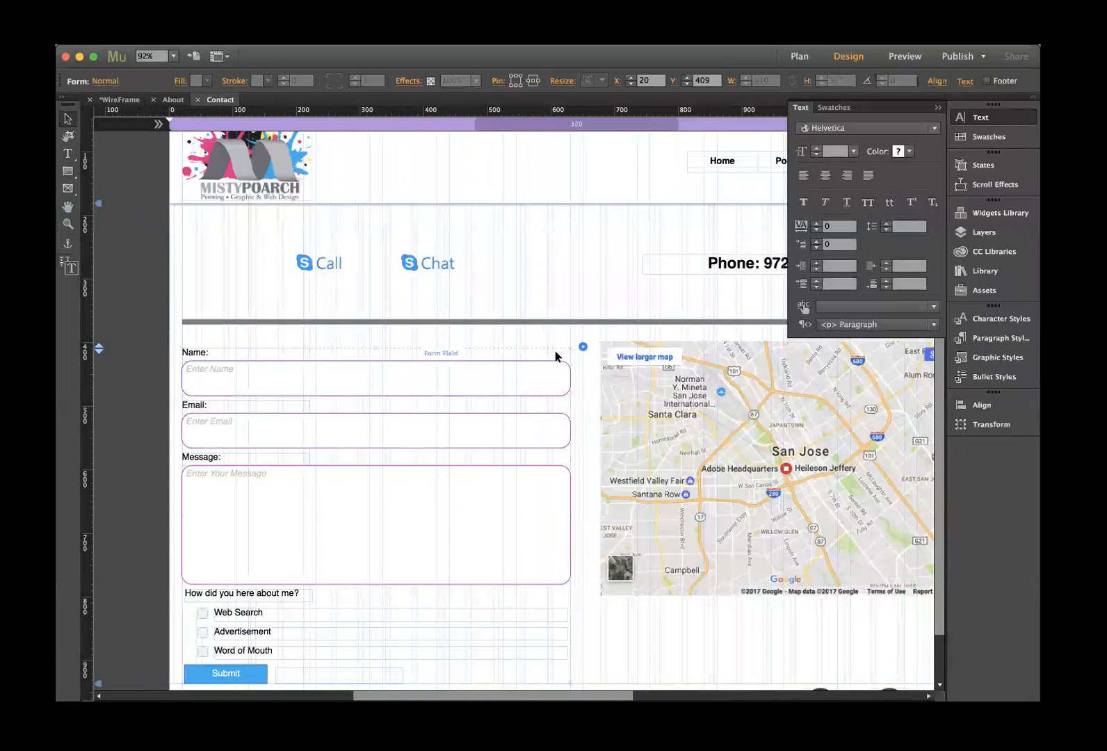
{"action": "left_click", "coordinate": [583, 346]}
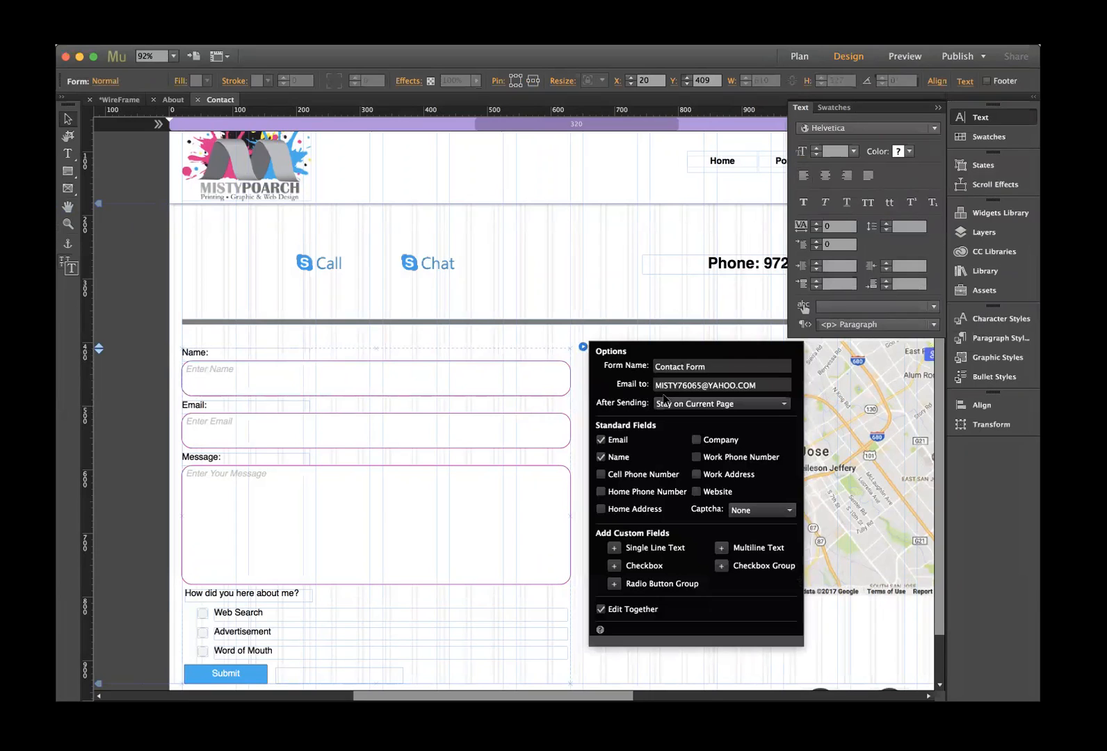
{"action": "left_click_drag", "start_coordinate": [656, 385], "coordinate": [776, 384]}
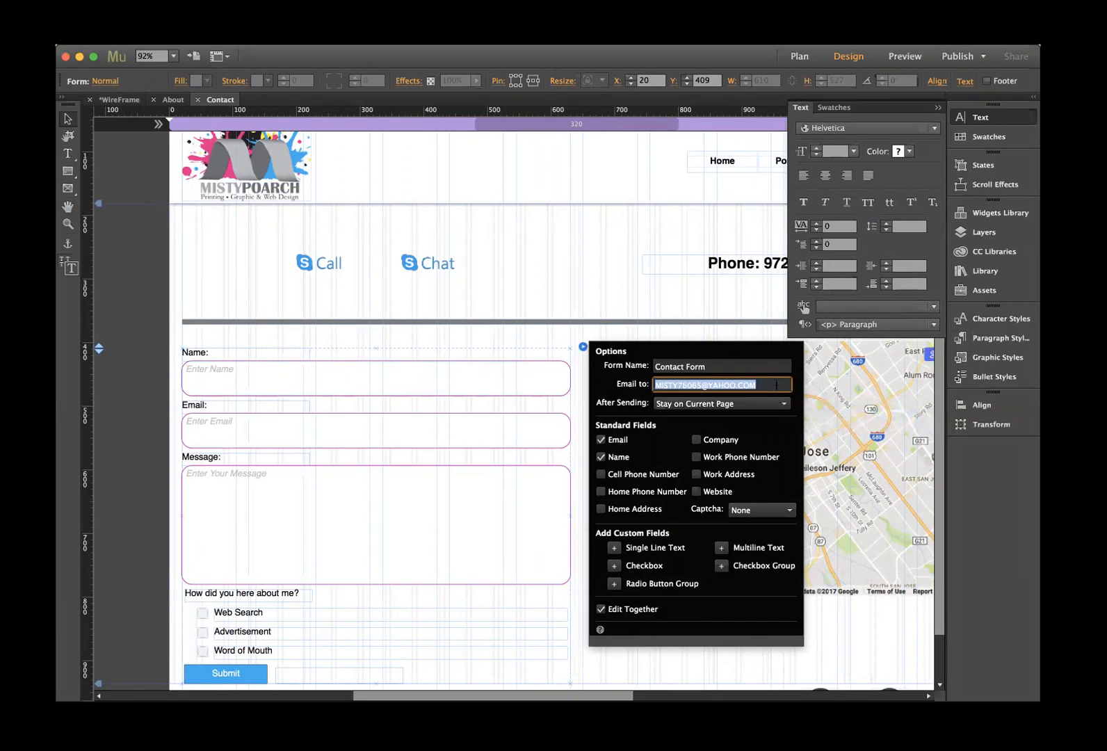
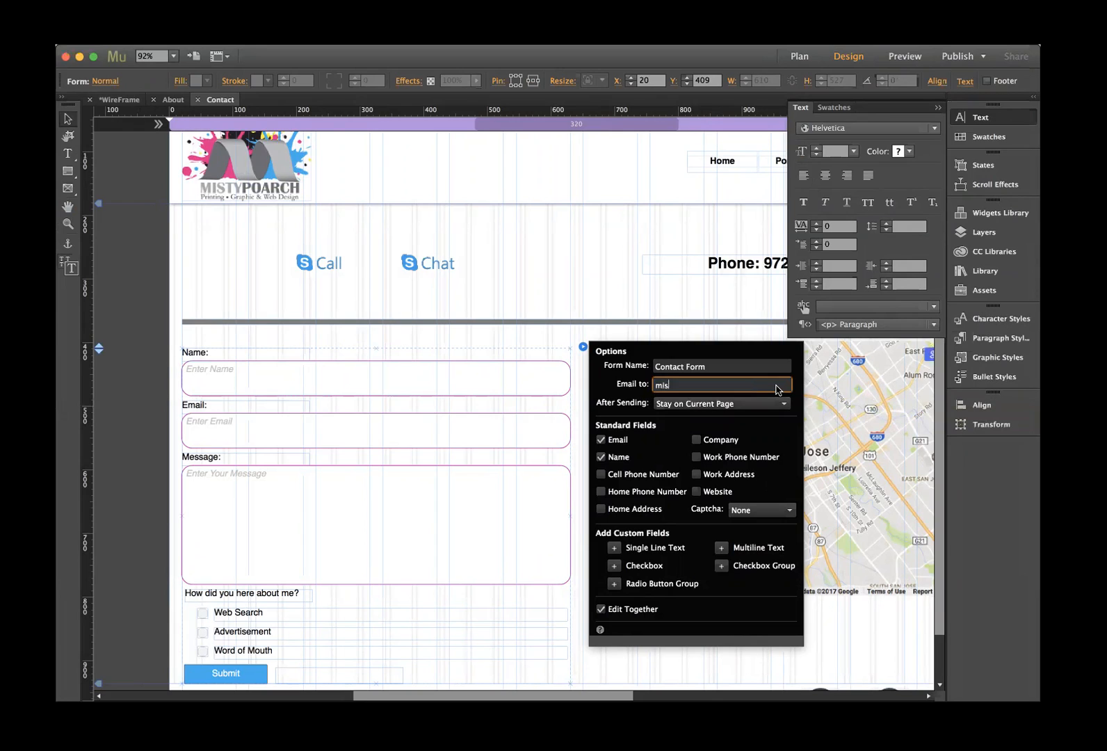
- Set the form's After Sending option to Stay on Current Page
{"action": "left_click", "coordinate": [771, 404]}
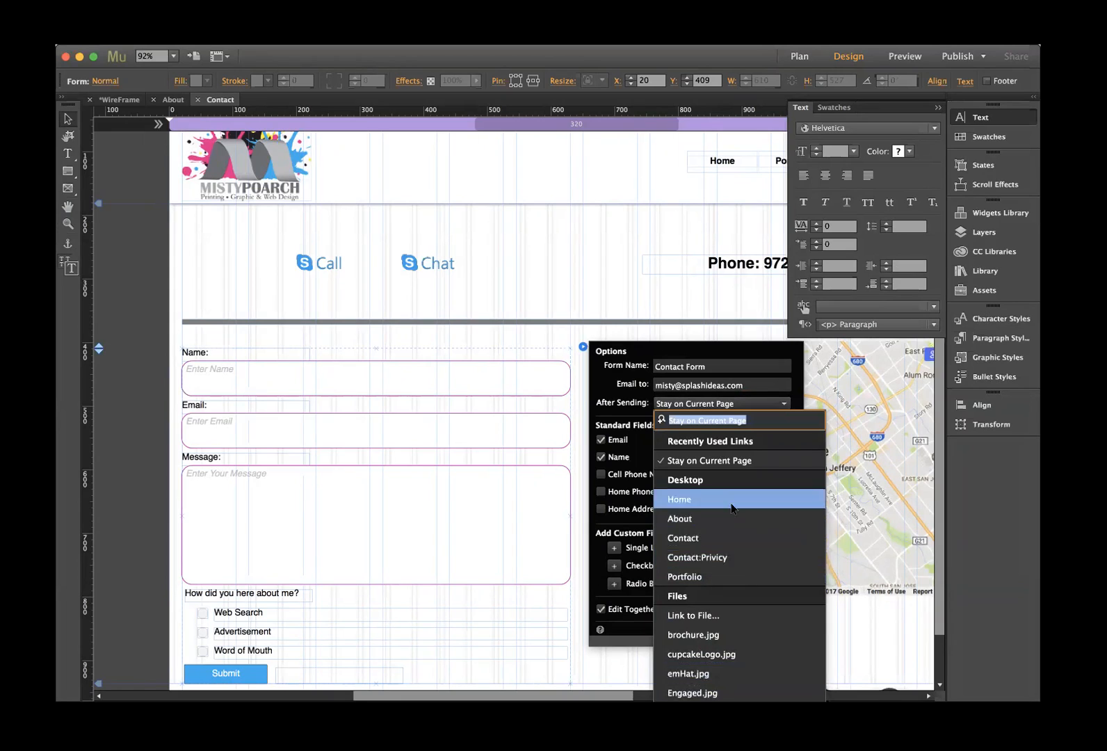
{"action": "left_click", "coordinate": [746, 464]}
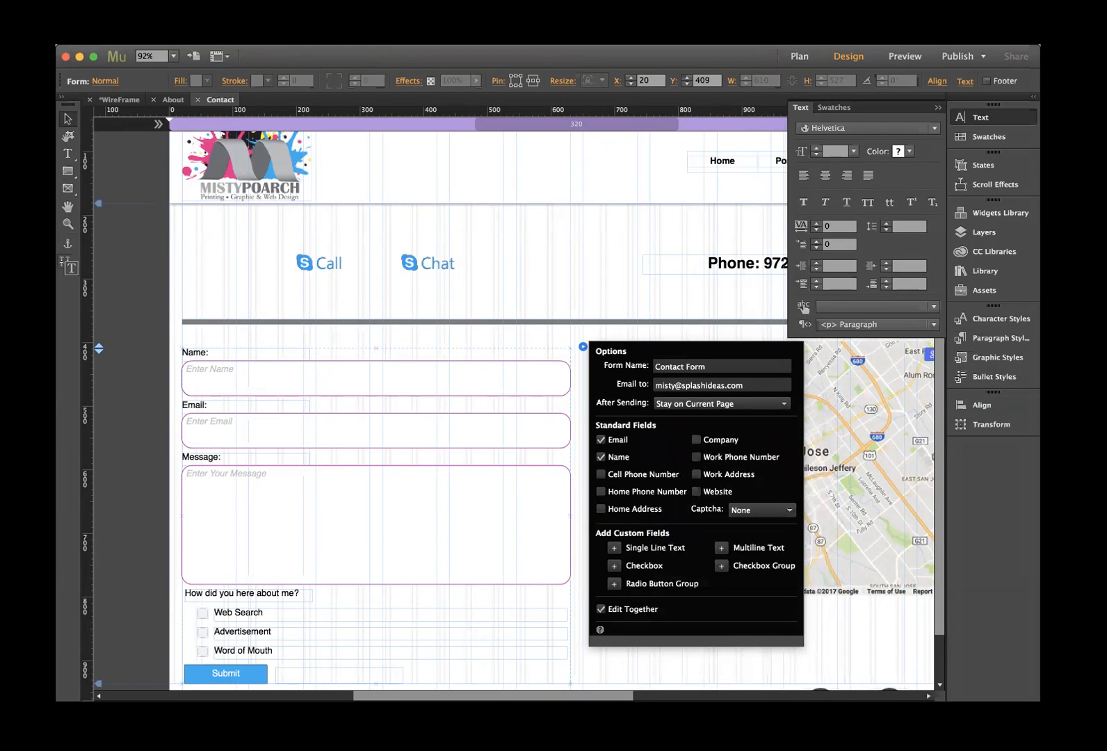
{"action": "left_click", "coordinate": [784, 686]}
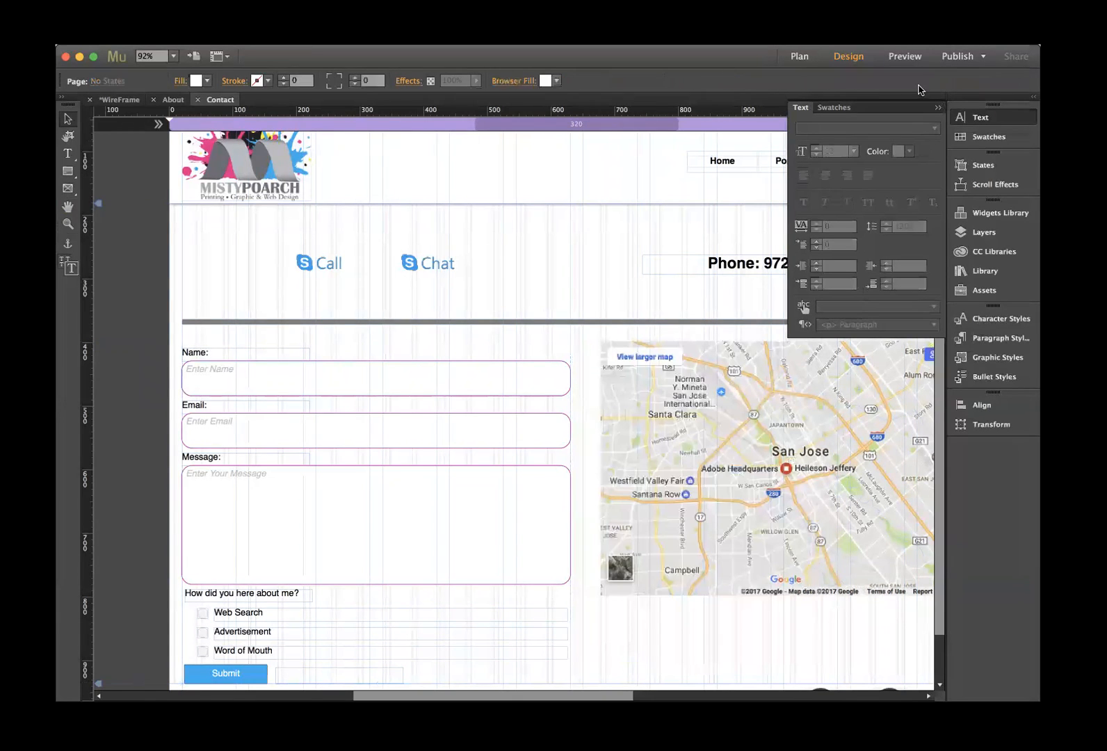
{"action": "left_click", "coordinate": [720, 404]}
- Replace the Google Map's address, first landing on Ellis County Texas
{"action": "scroll", "coordinate": [720, 409], "scroll_direction": "right", "scroll_amount": 7}
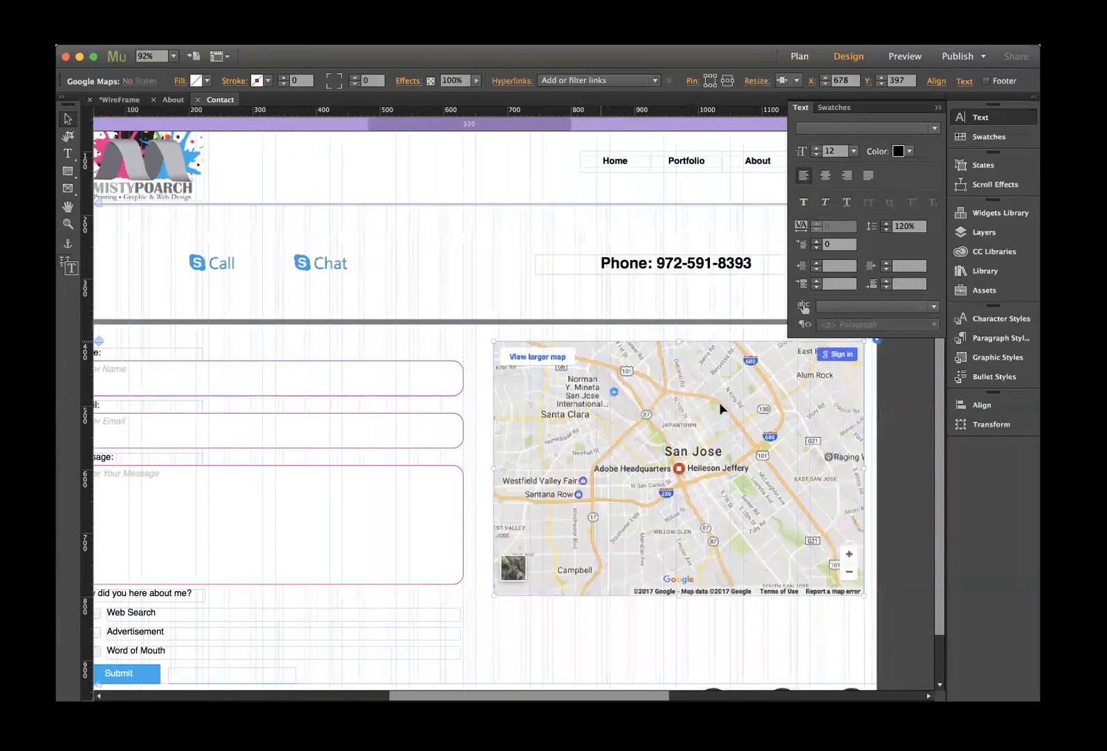
{"action": "left_click", "coordinate": [751, 340]}
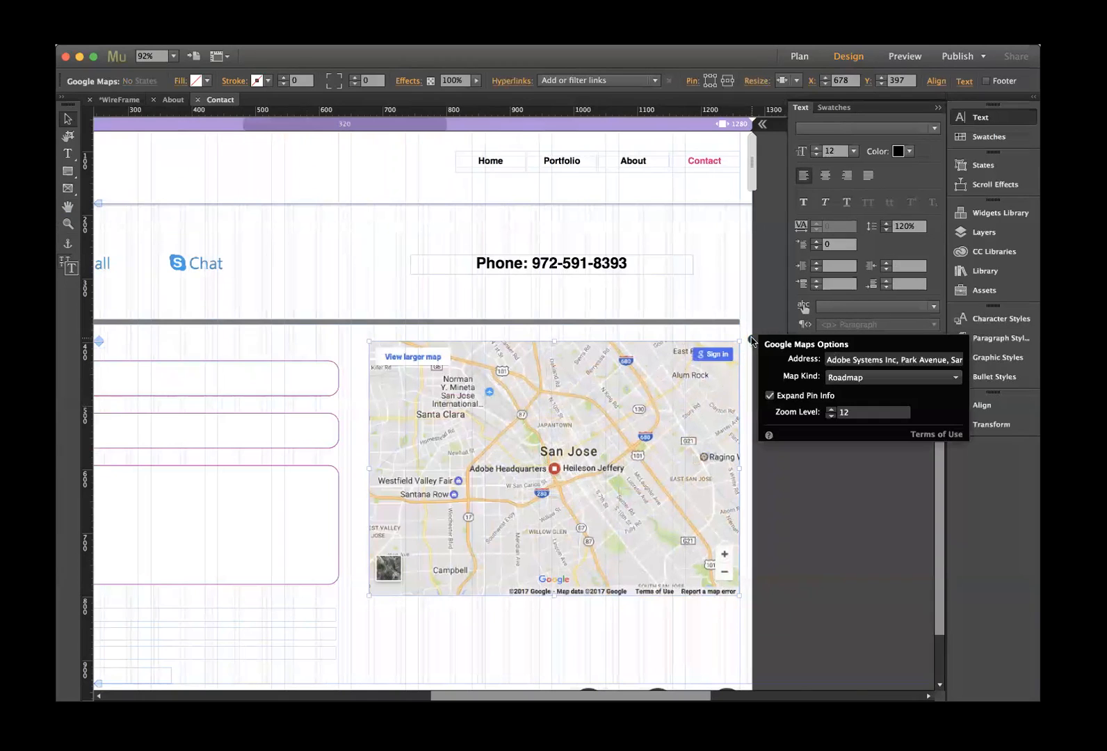
{"action": "left_click_drag", "start_coordinate": [828, 360], "coordinate": [964, 361]}
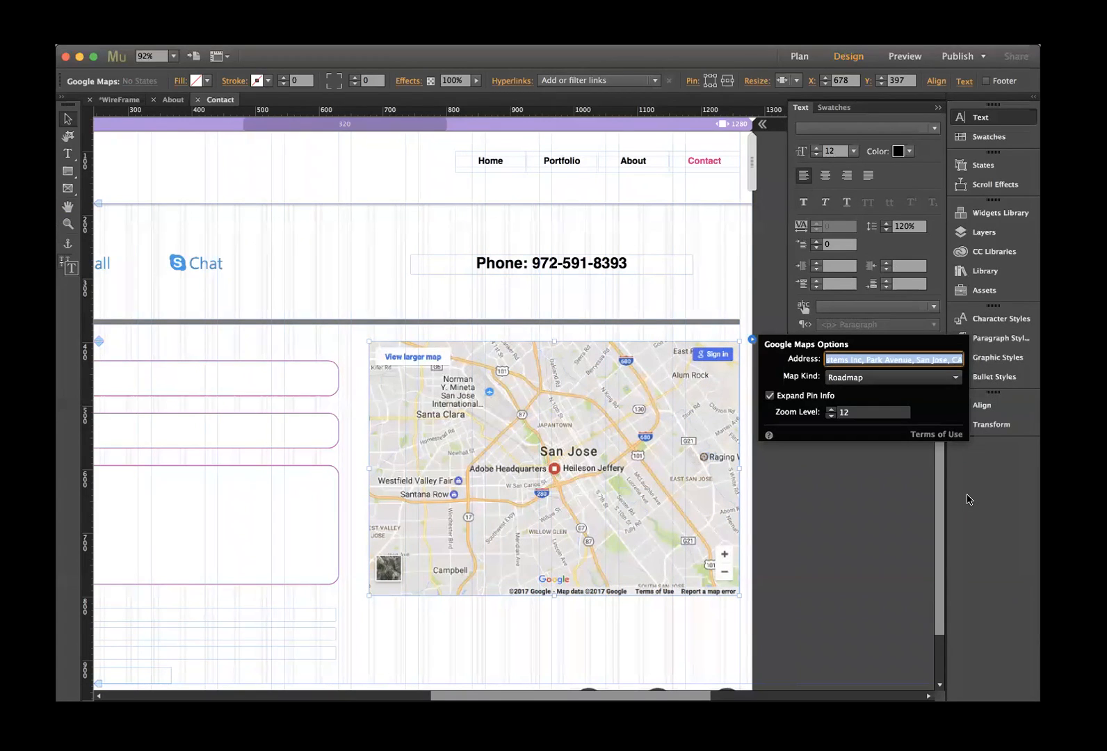
{"action": "type", "text": "e"}
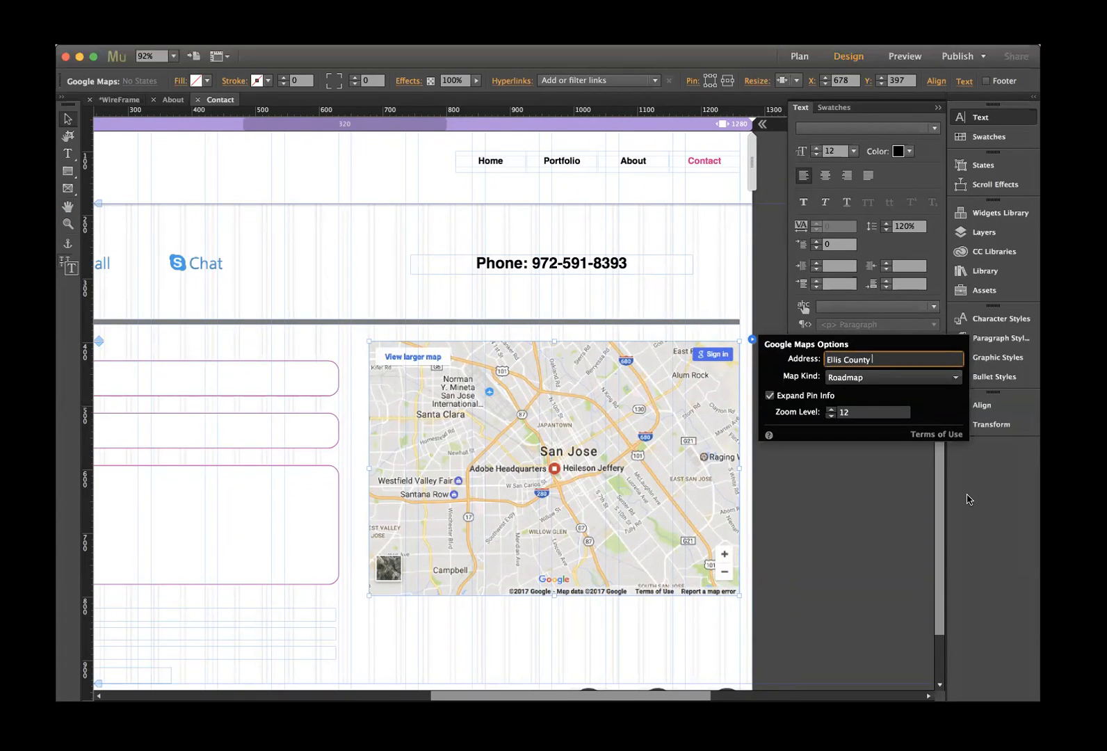
{"action": "key", "text": "BackSpace"}
{"action": "key", "text": "BackSpace"}
{"action": "key", "text": "BackSpace"}
{"action": "key", "text": "Tab"}
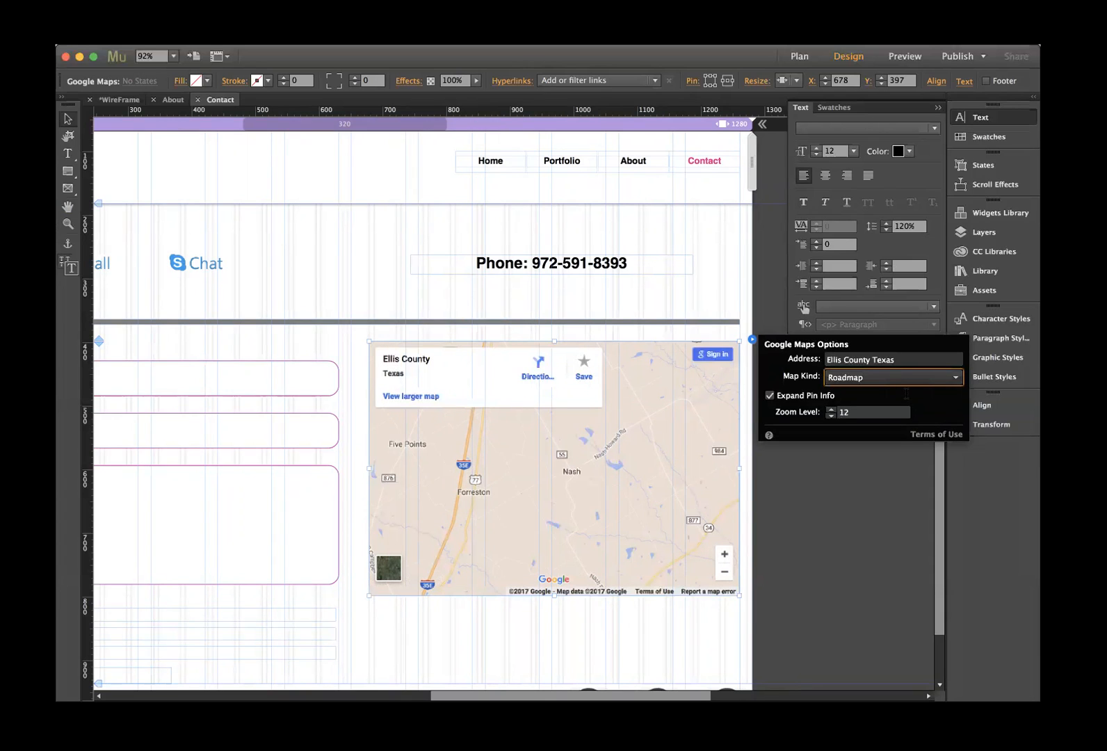
- Correct the map address from DFW Texas to Dallas Texas
{"action": "key", "text": "shift+Tab"}
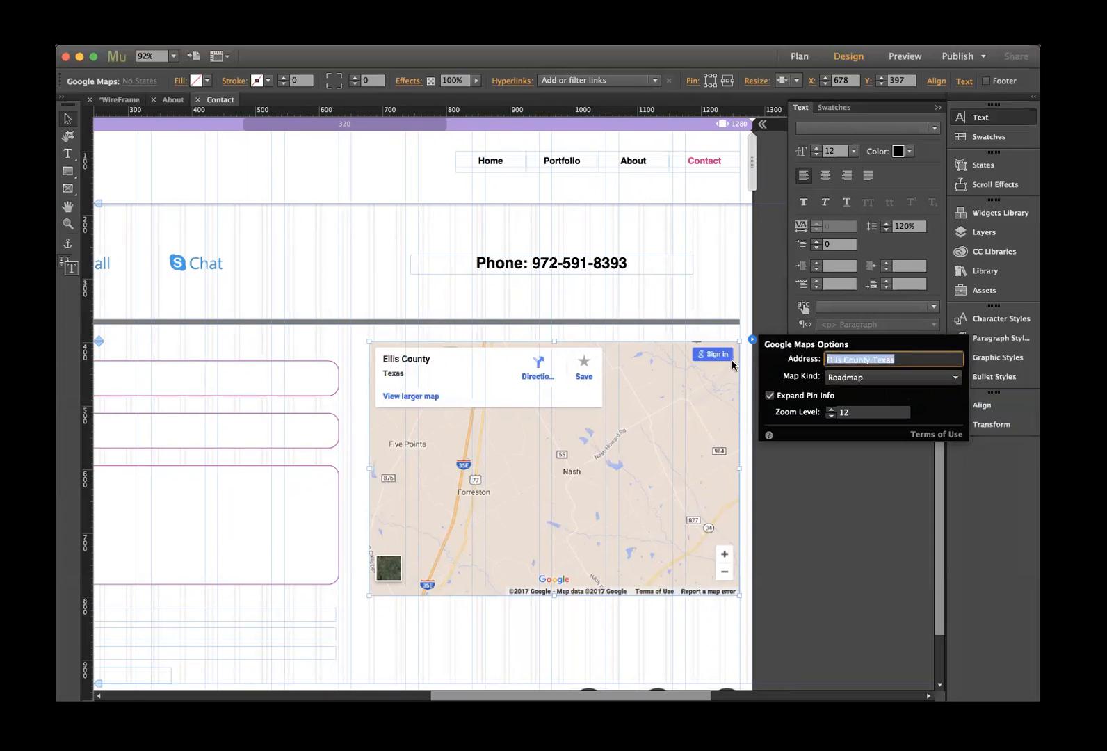
{"action": "type", "text": "df"}
{"action": "key", "text": "Return"}
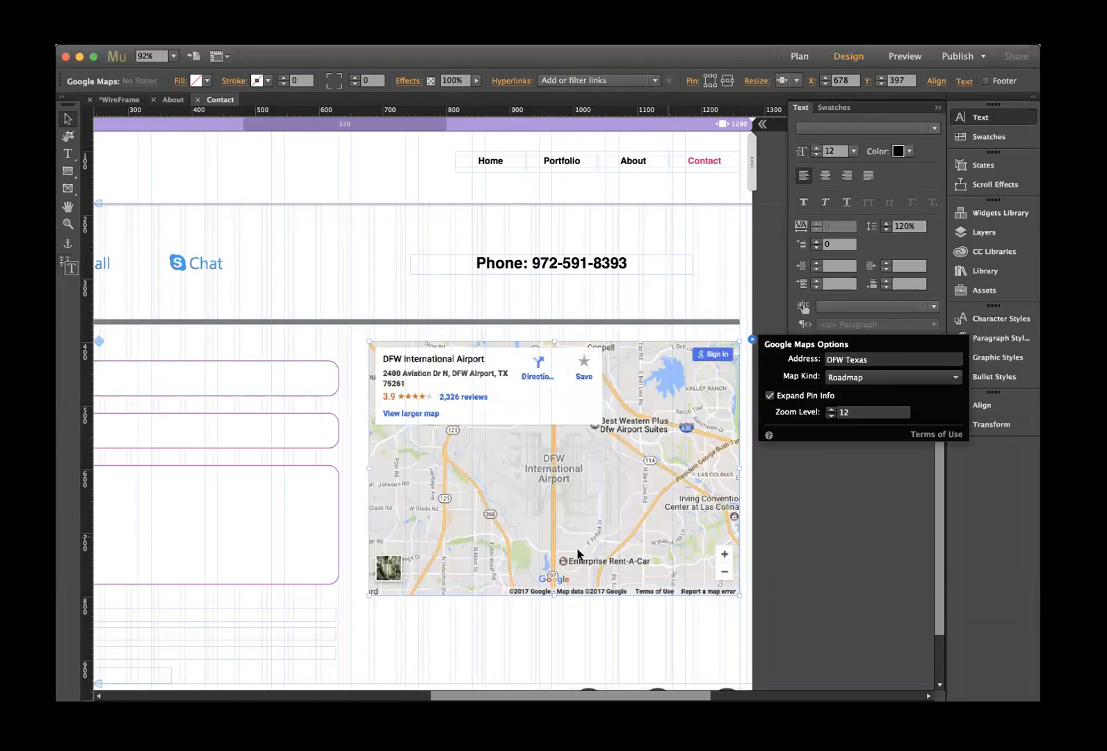
{"action": "double_click", "coordinate": [835, 359]}
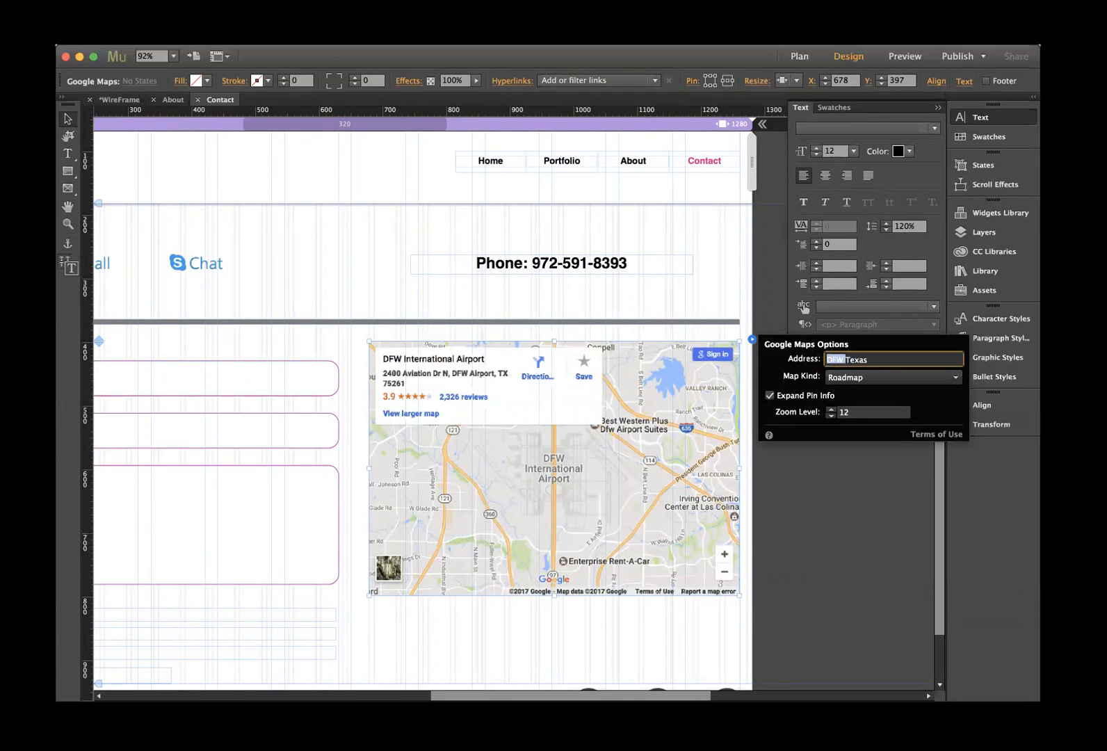
{"action": "type", "text": "d"}
{"action": "key", "text": "BackSpace"}
{"action": "type", "text": "Dallas"}
{"action": "key", "text": "Return"}
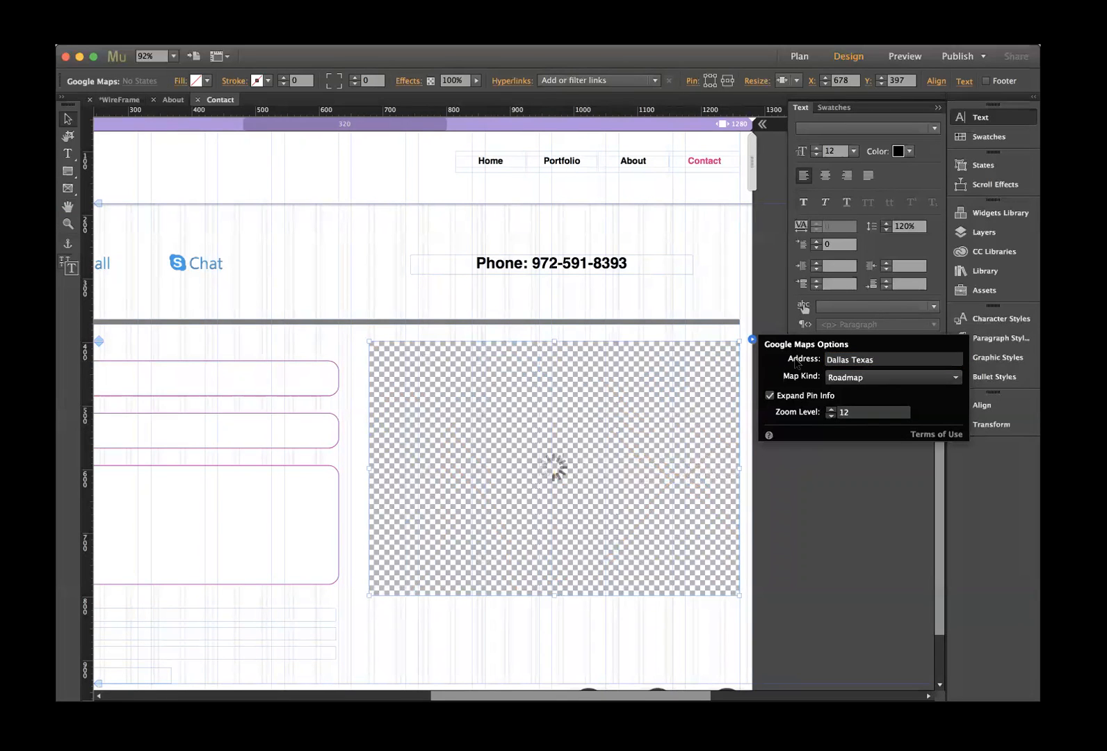
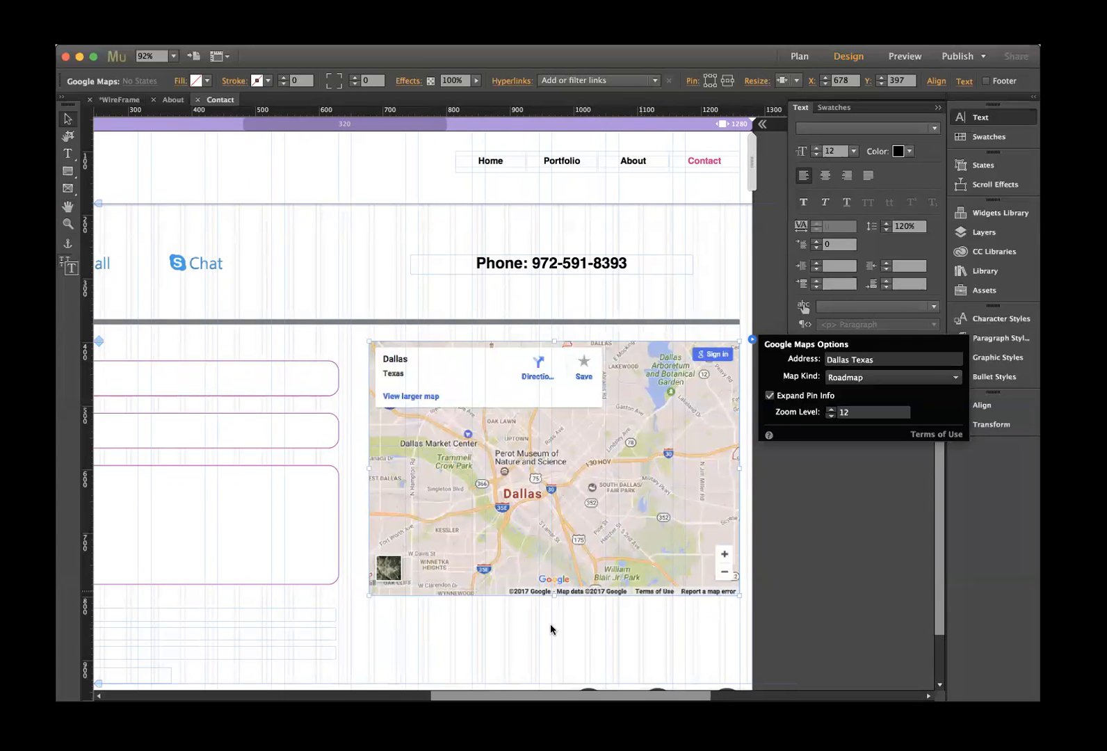
- Collapse the floating Text/Swatches panel so the Contact header, menu and phone number show
{"action": "scroll", "coordinate": [546, 624], "scroll_direction": "down", "scroll_amount": 2}
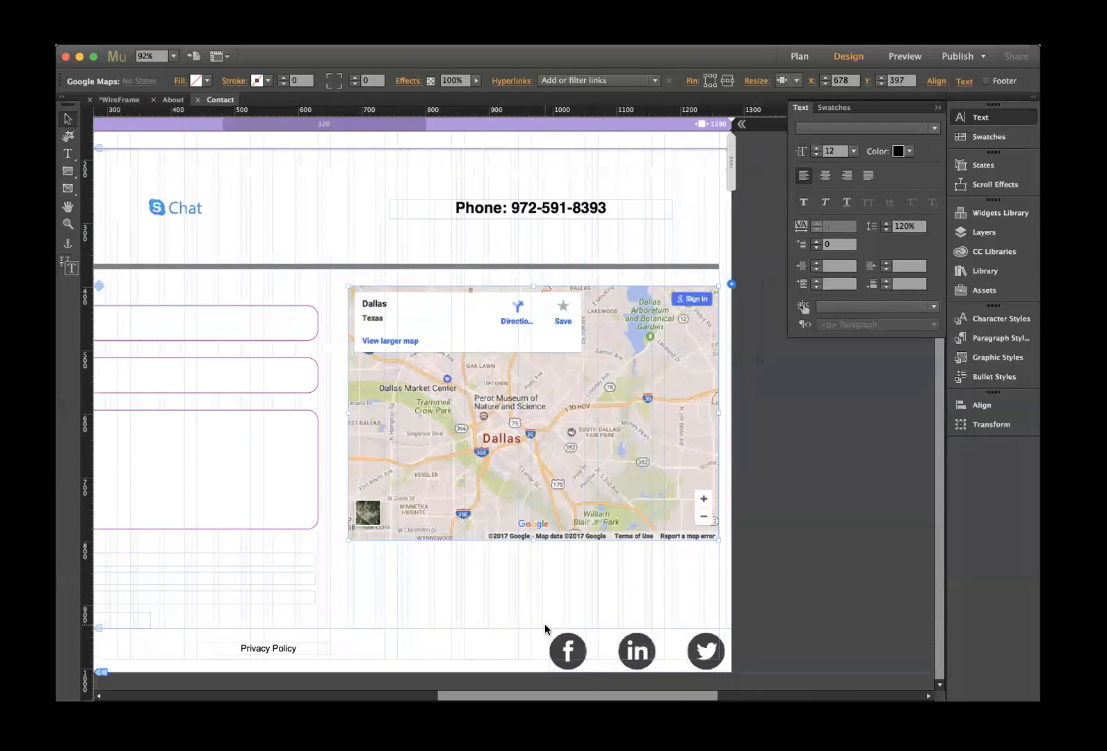
{"action": "scroll", "coordinate": [545, 624], "scroll_direction": "left", "scroll_amount": 5}
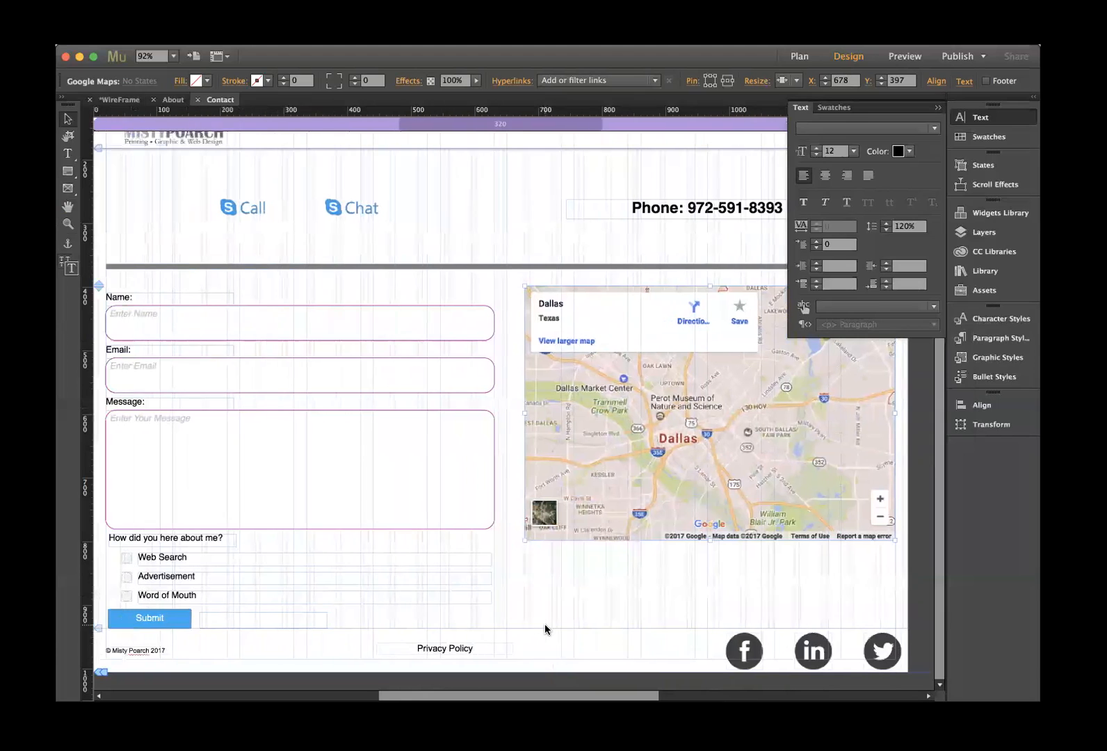
{"action": "scroll", "coordinate": [546, 624], "scroll_direction": "left", "scroll_amount": 1}
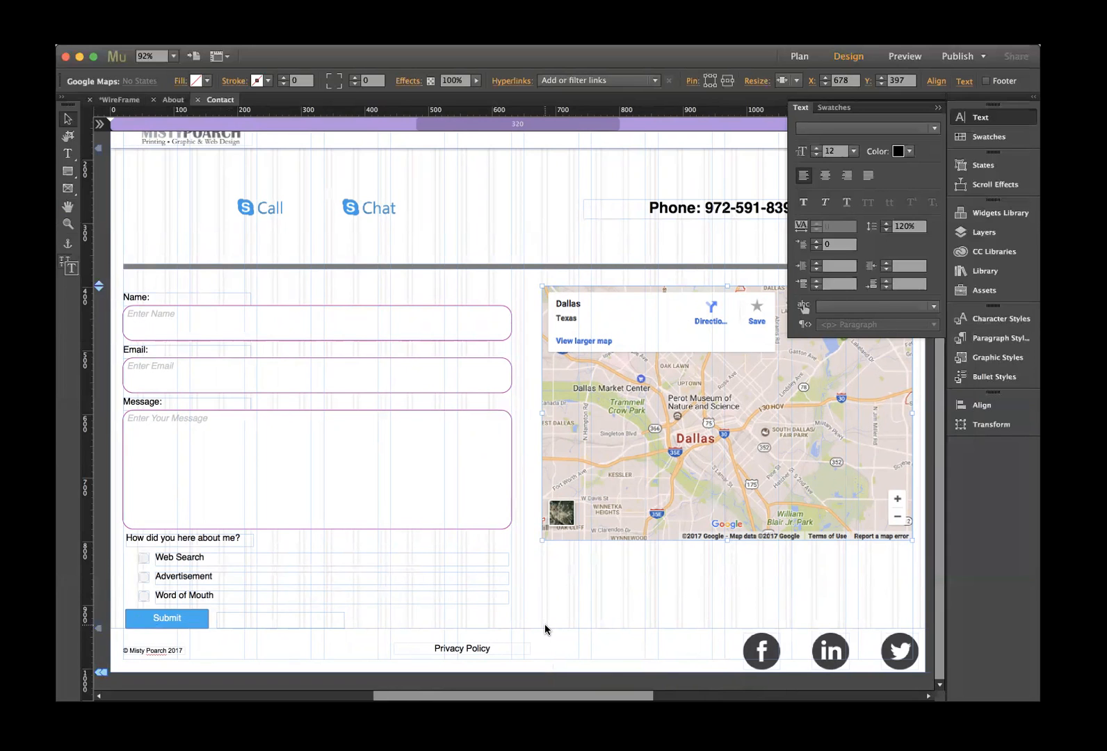
{"action": "scroll", "coordinate": [545, 624], "scroll_direction": "up", "scroll_amount": 3}
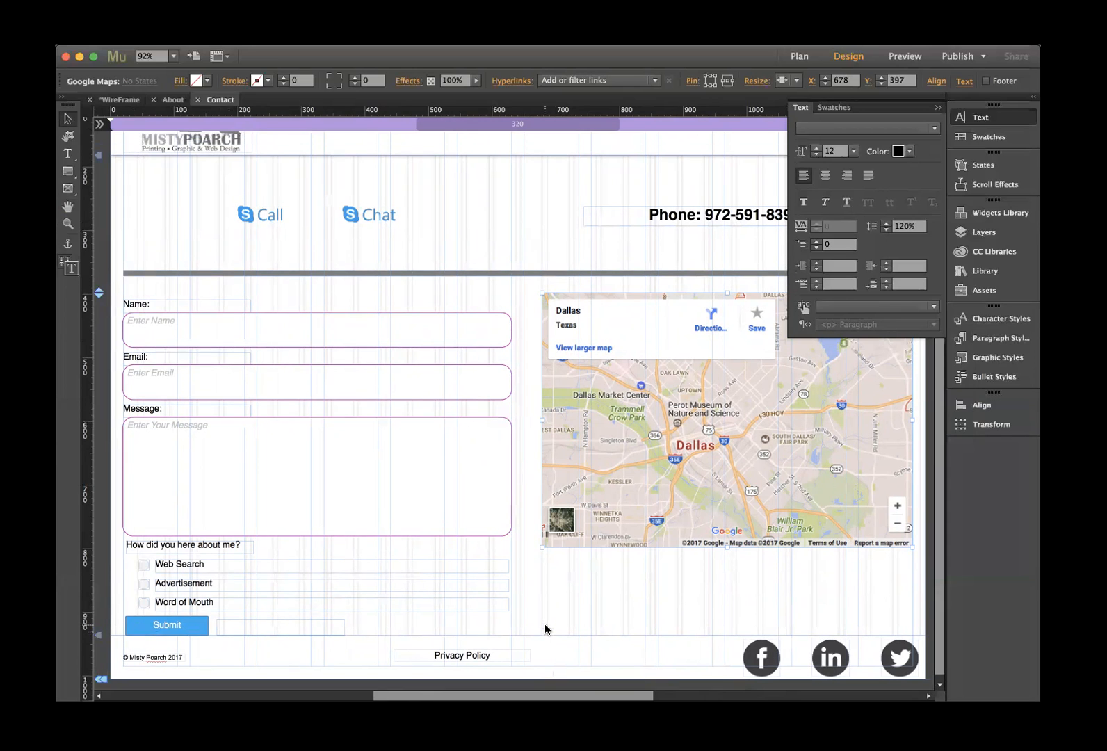
{"action": "scroll", "coordinate": [545, 629], "scroll_direction": "up", "scroll_amount": 1}
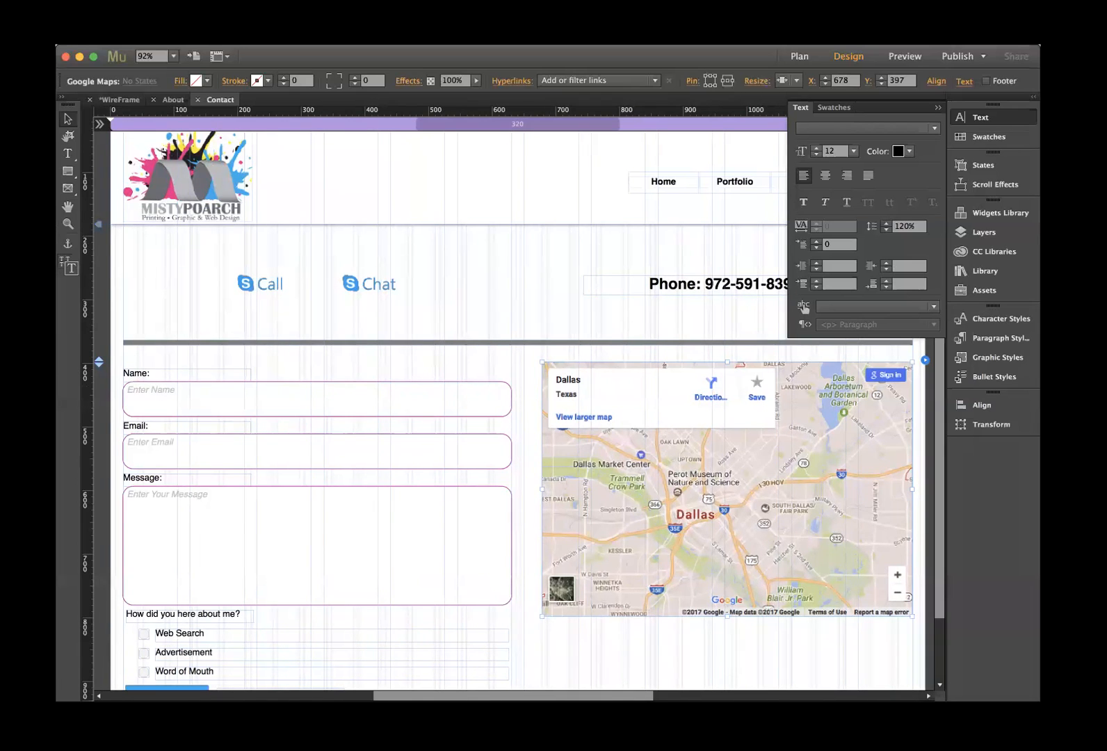
{"action": "left_click", "coordinate": [938, 107]}
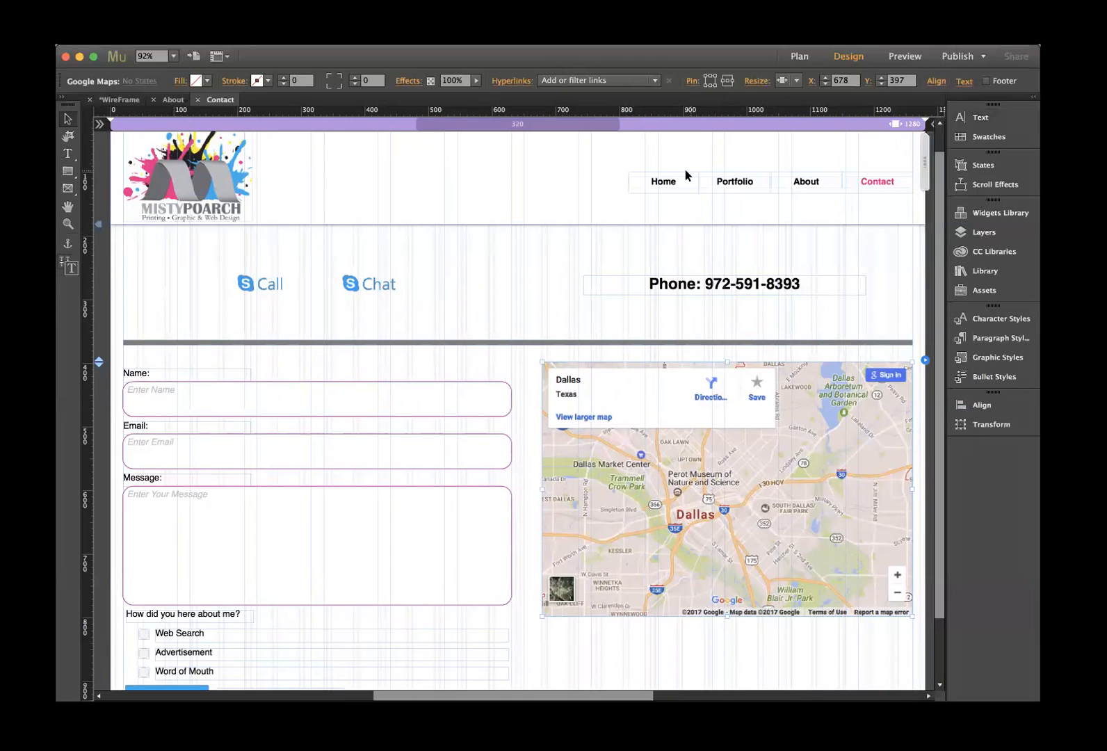
- Preview the site and browse the Home page
{"action": "left_click", "coordinate": [905, 56]}
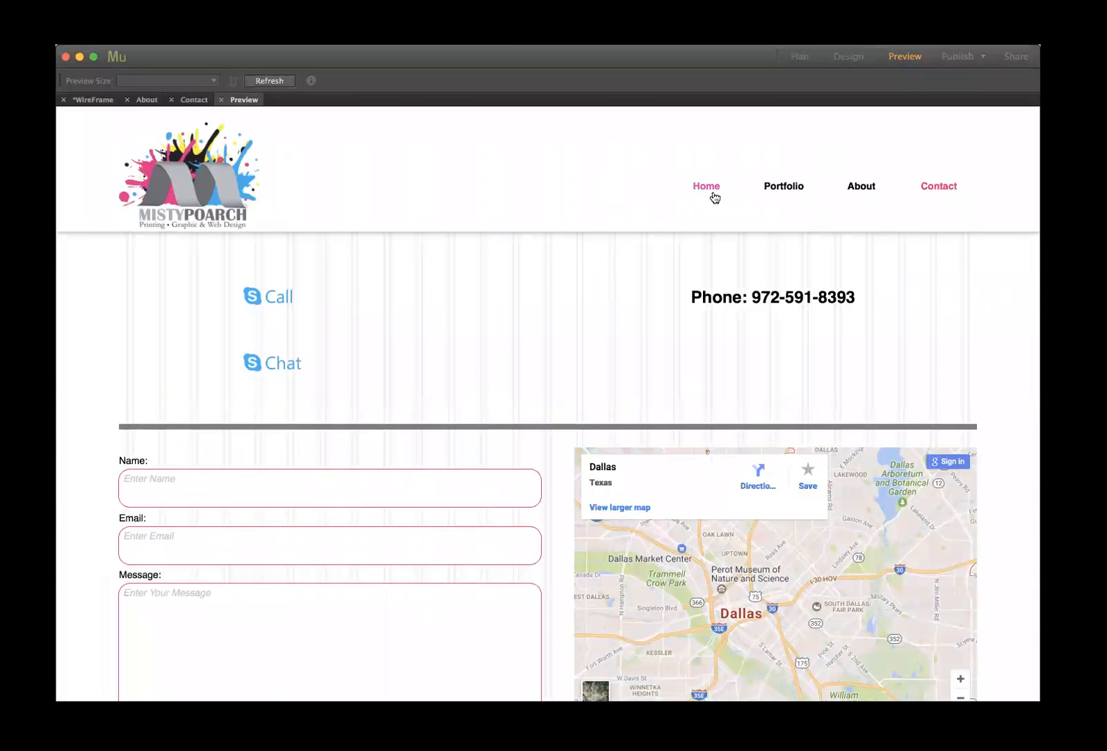
{"action": "left_click", "coordinate": [714, 199]}
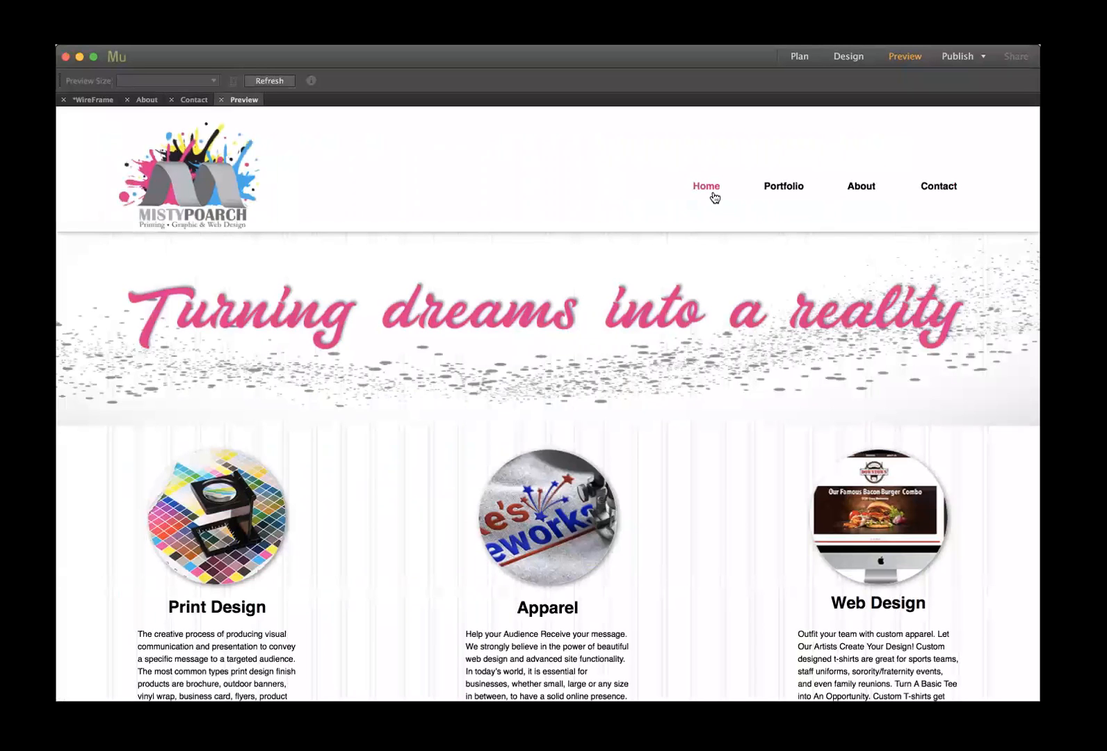
{"action": "scroll", "coordinate": [714, 199], "scroll_direction": "down", "scroll_amount": 3}
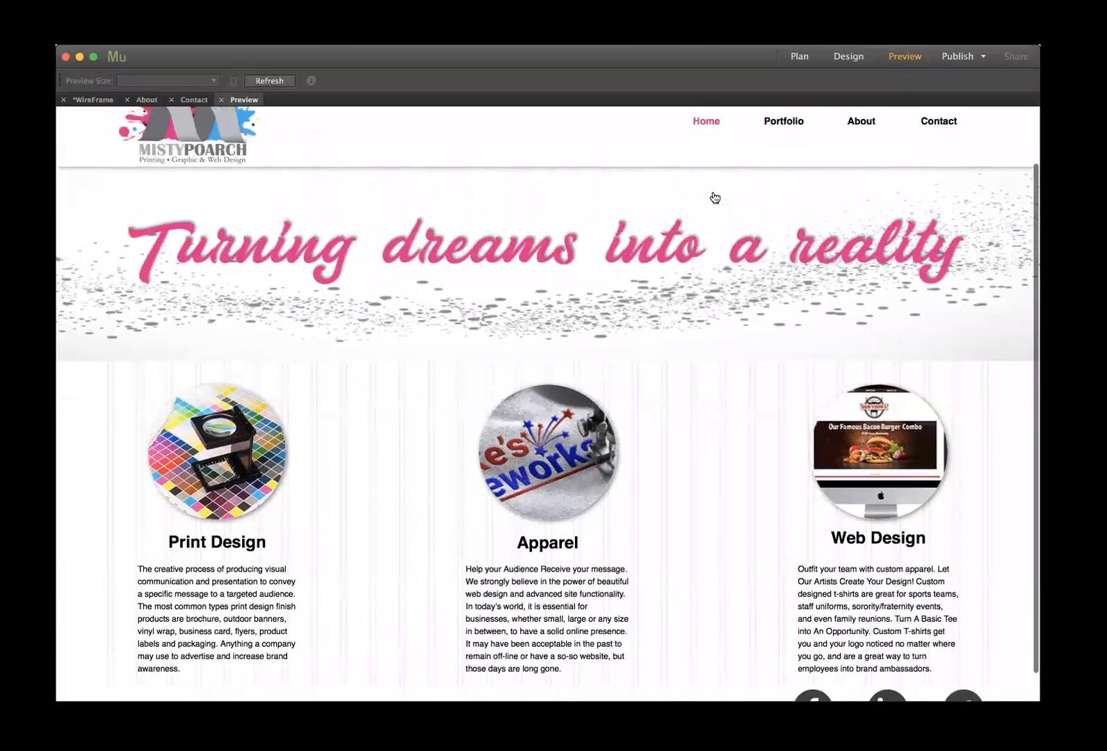
{"action": "scroll", "coordinate": [714, 198], "scroll_direction": "up", "scroll_amount": 3}
- Open and close the cap image lightbox on Portfolio, then go to the Contact page
{"action": "left_click", "coordinate": [782, 186]}
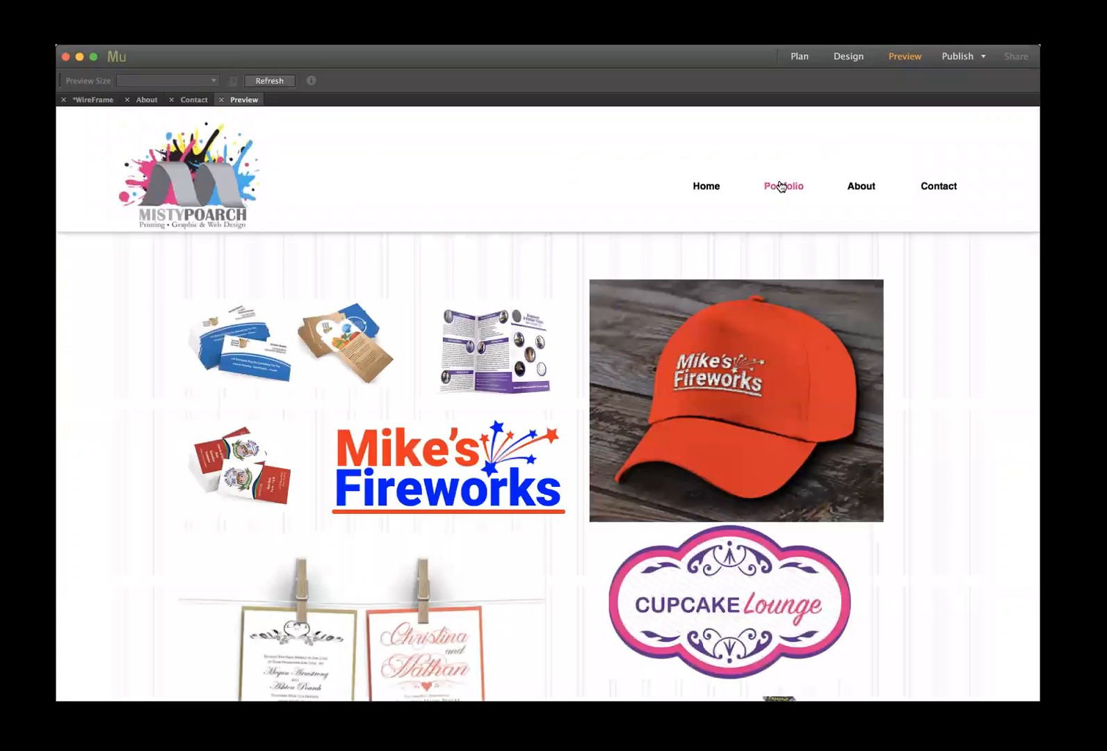
{"action": "scroll", "coordinate": [710, 319], "scroll_direction": "down", "scroll_amount": 5}
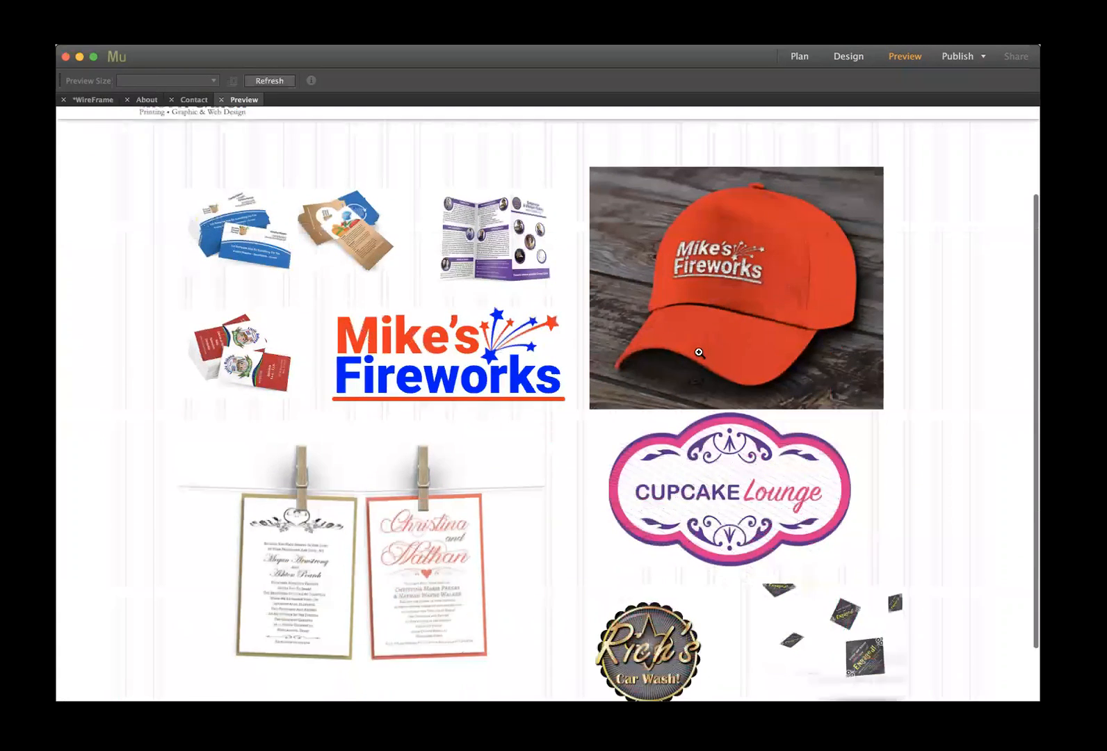
{"action": "left_click", "coordinate": [711, 318]}
{"action": "left_click", "coordinate": [827, 339]}
{"action": "scroll", "coordinate": [827, 339], "scroll_direction": "up", "scroll_amount": 5}
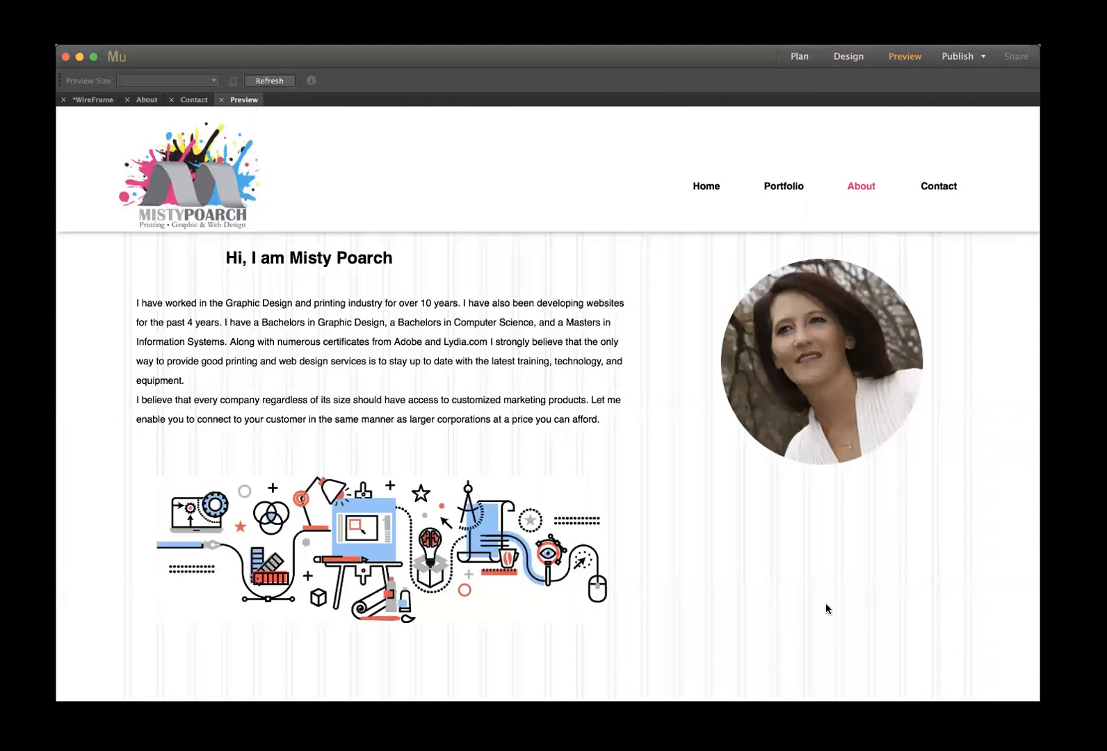
{"action": "left_click", "coordinate": [936, 188]}
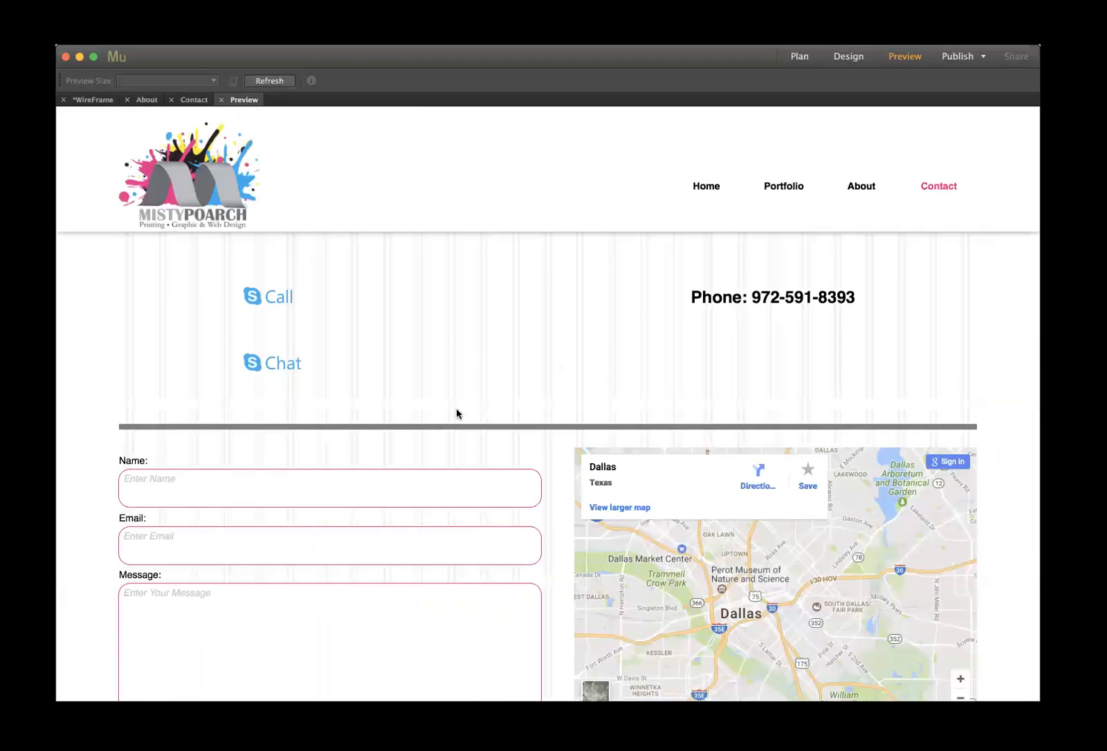
{"action": "scroll", "coordinate": [456, 413], "scroll_direction": "down", "scroll_amount": 5}
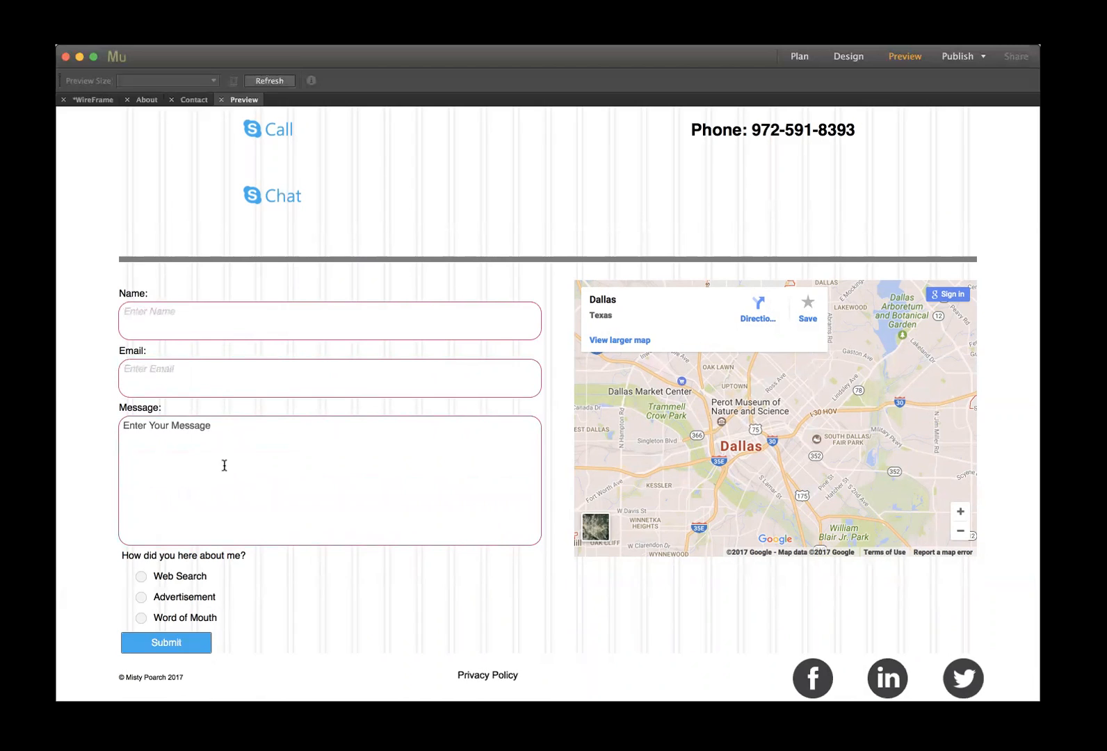
{"action": "left_click", "coordinate": [197, 318]}
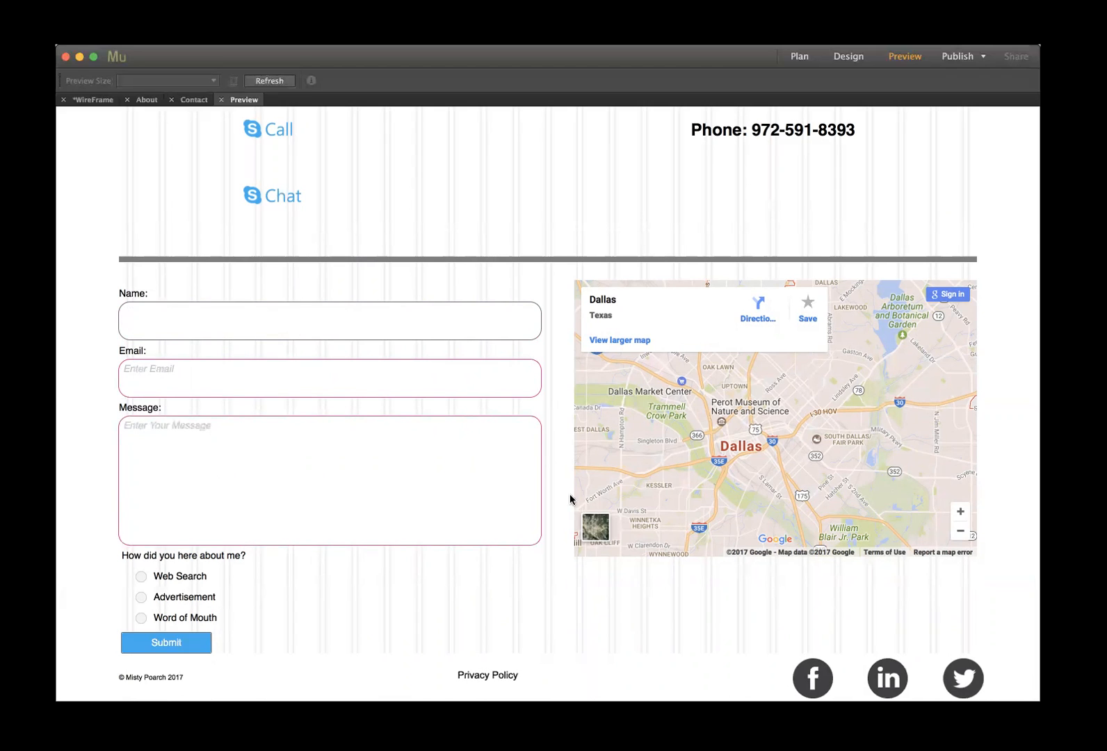
{"action": "left_click", "coordinate": [558, 289]}
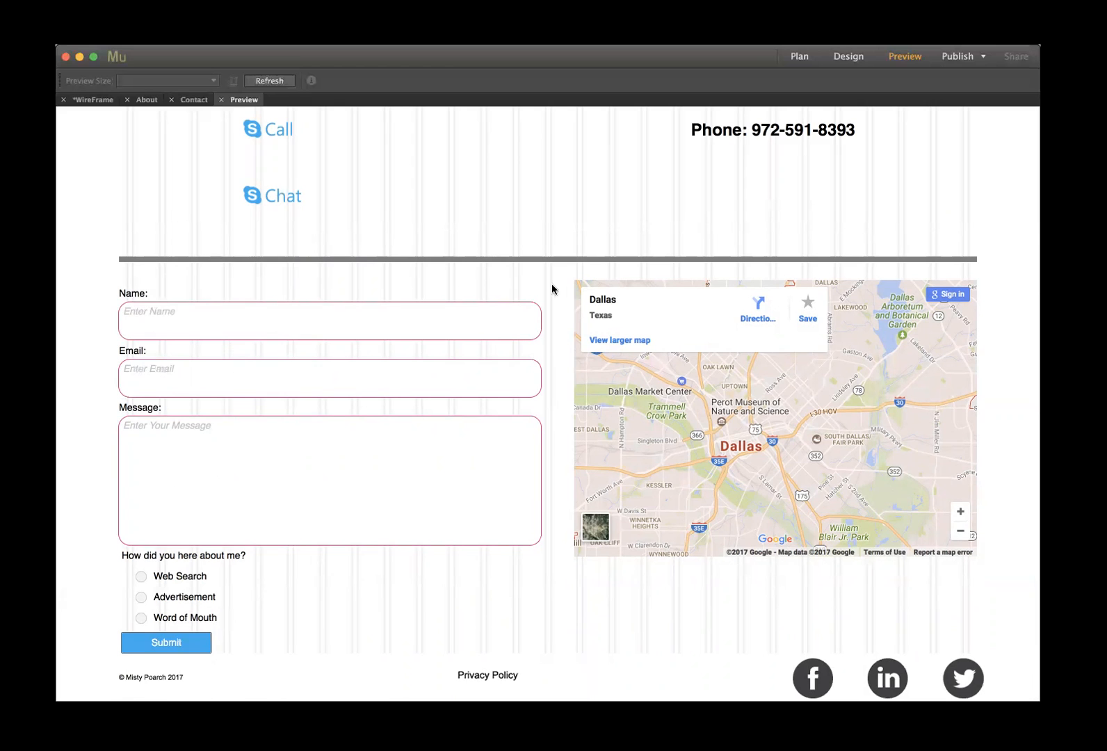
{"action": "left_click", "coordinate": [487, 676]}
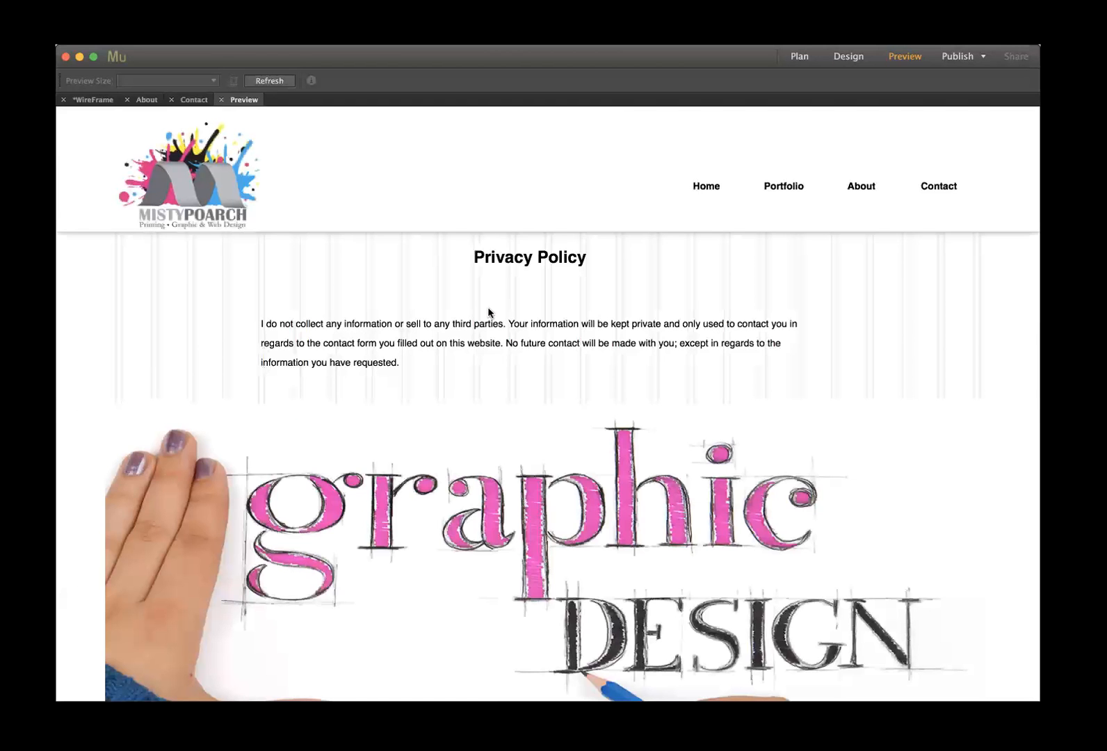
- Scroll through the Privacy Policy preview, then return to the WireFrame site plan
{"action": "scroll", "coordinate": [596, 402], "scroll_direction": "down", "scroll_amount": 5}
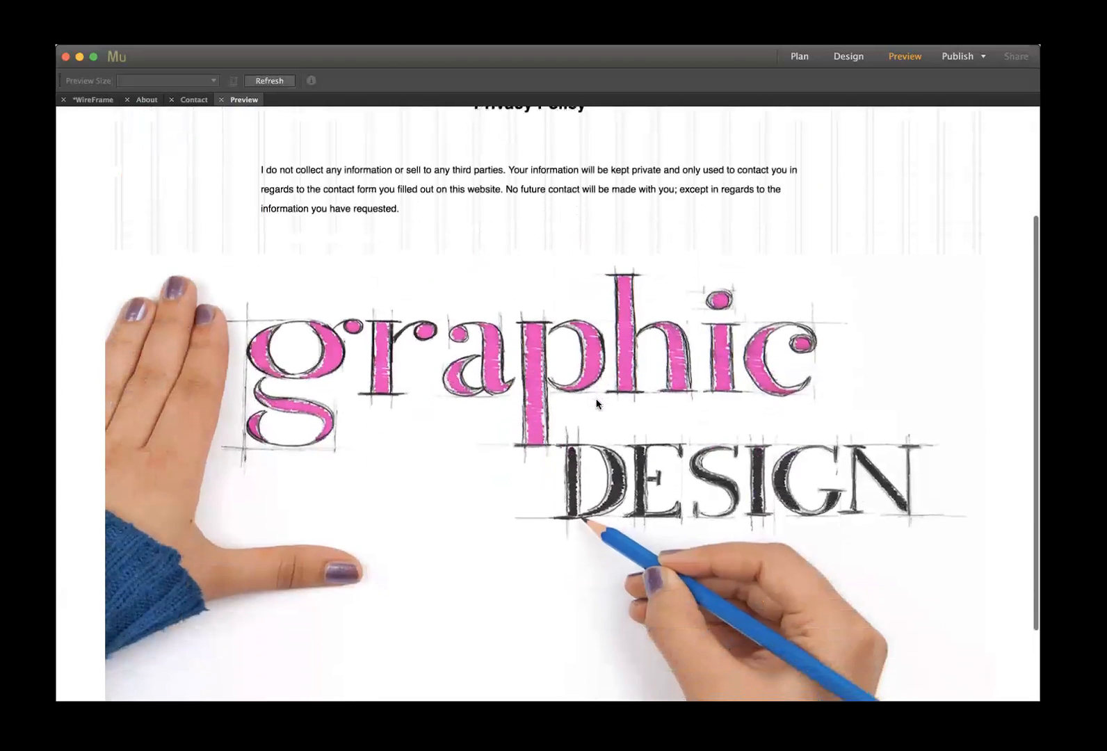
{"action": "scroll", "coordinate": [596, 402], "scroll_direction": "up", "scroll_amount": 5}
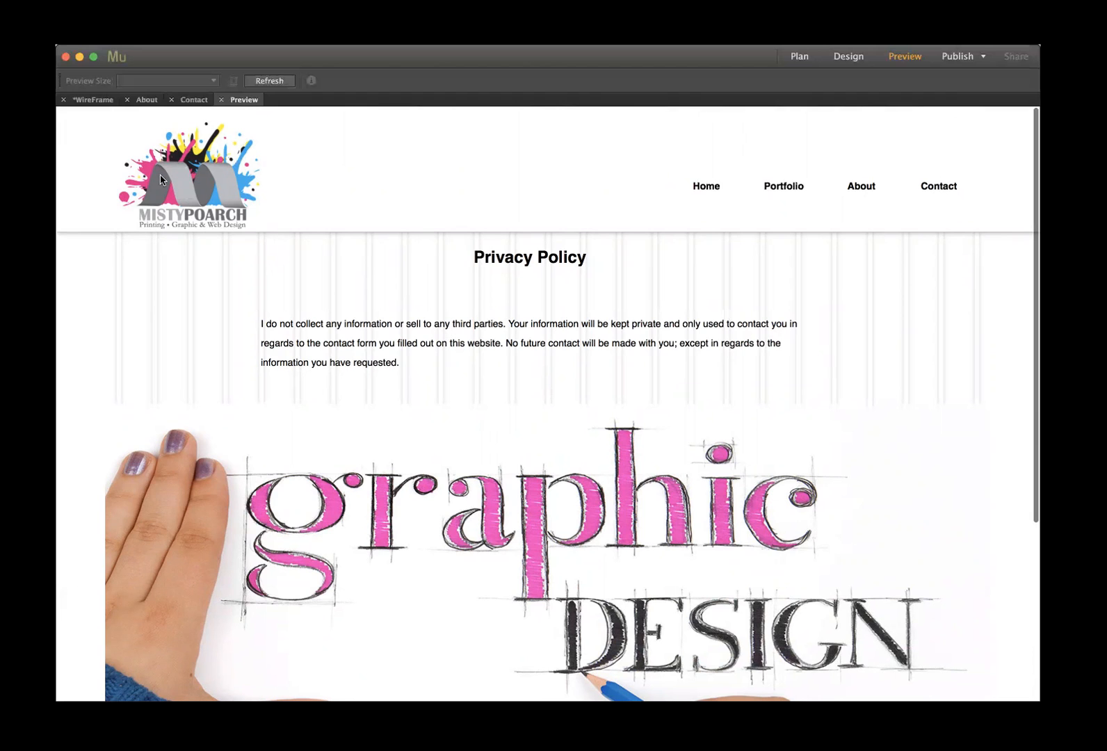
{"action": "left_click", "coordinate": [96, 100]}
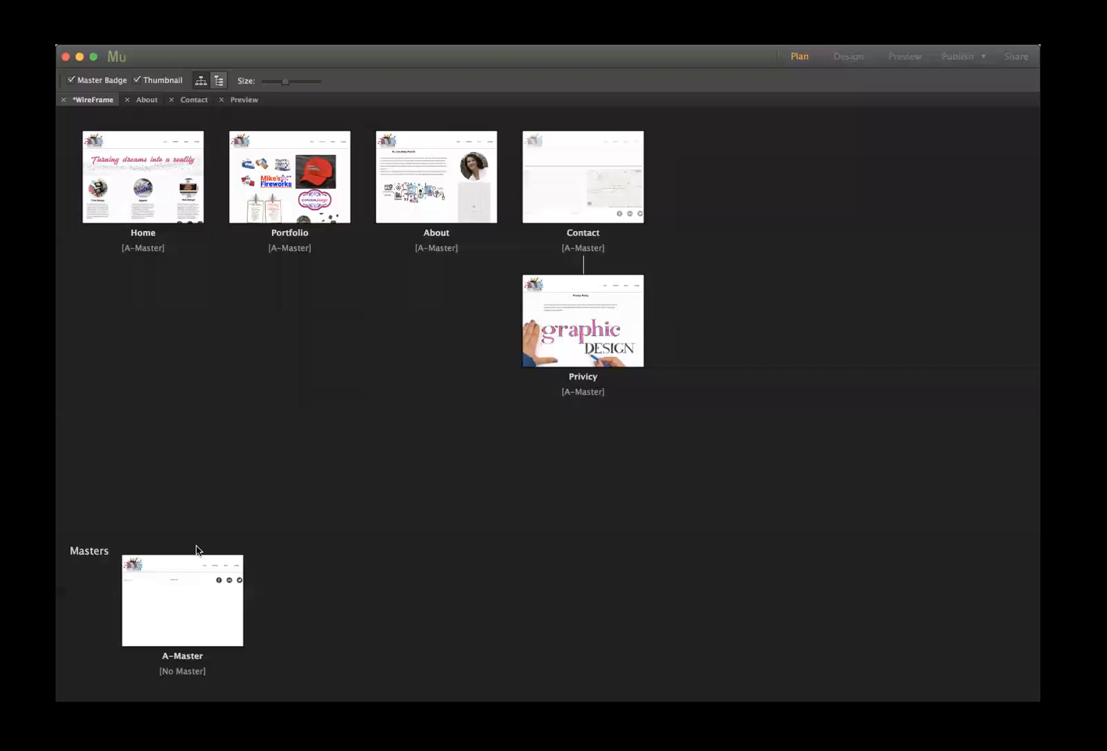
- Link the A-Master header logo to the Home page and close the A-Master tab
{"action": "double_click", "coordinate": [182, 571]}
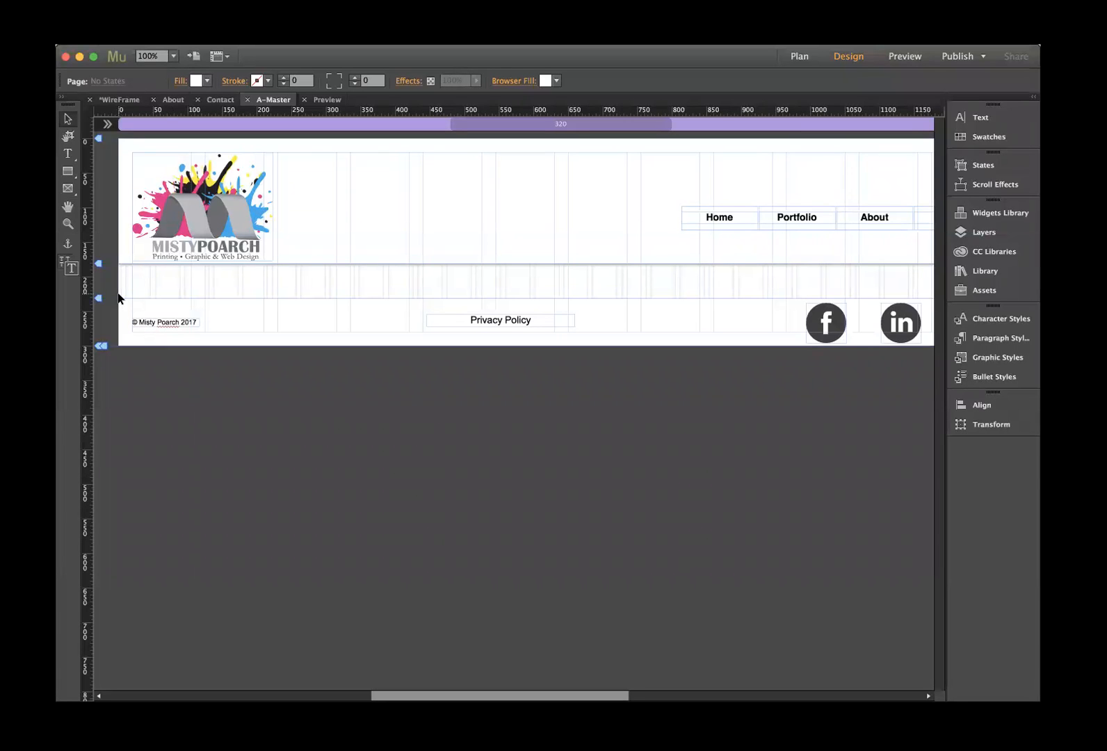
{"action": "left_click", "coordinate": [215, 208]}
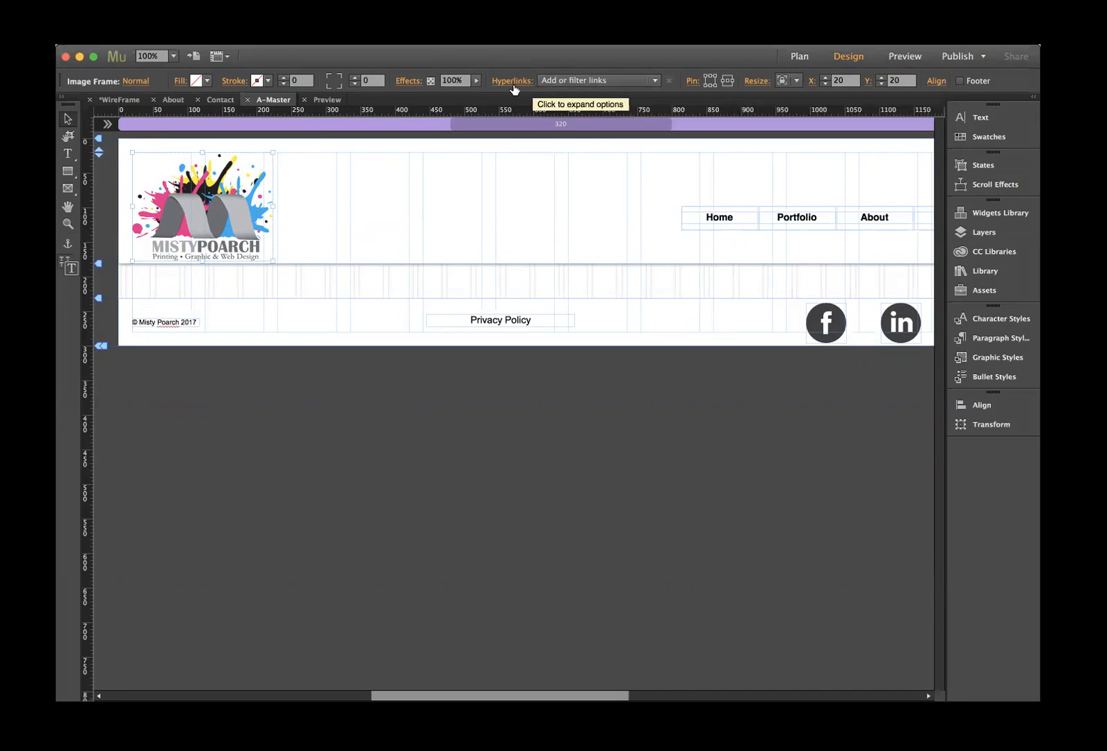
{"action": "left_click", "coordinate": [572, 82]}
{"action": "left_click", "coordinate": [563, 139]}
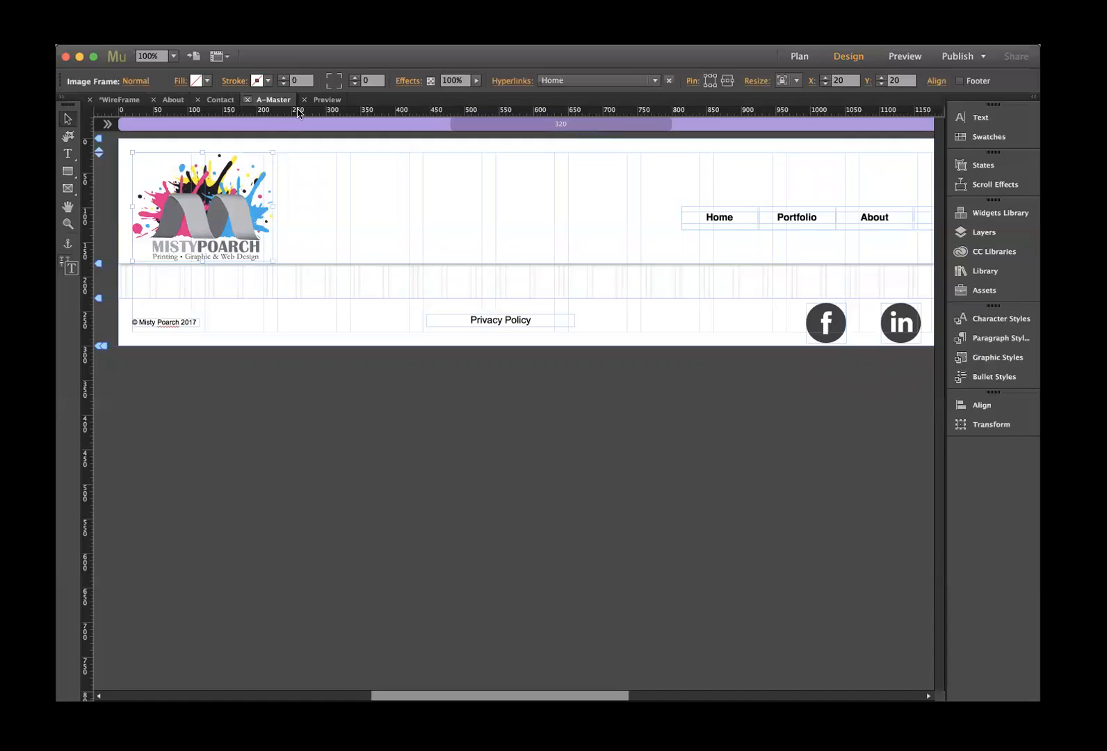
{"action": "key", "text": "super+w"}
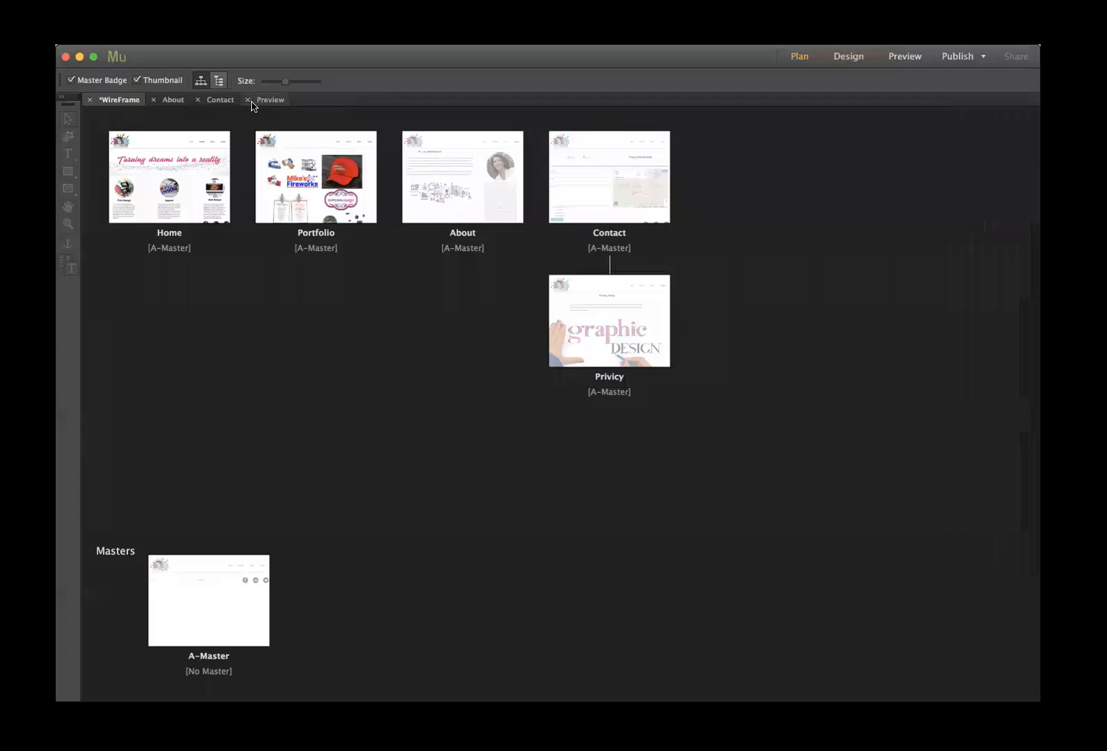
- Preview the About page, then close the preview and Contact page and open About for editing
{"action": "left_click", "coordinate": [265, 101]}
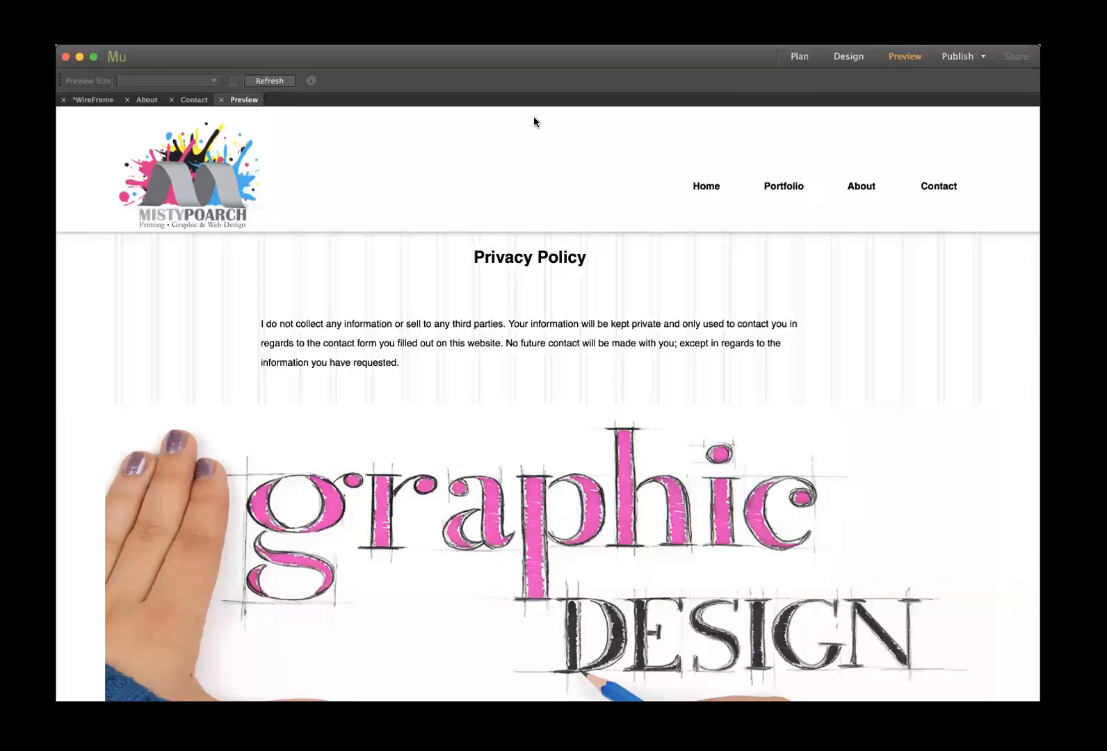
{"action": "scroll", "coordinate": [832, 131], "scroll_direction": "down", "scroll_amount": 1}
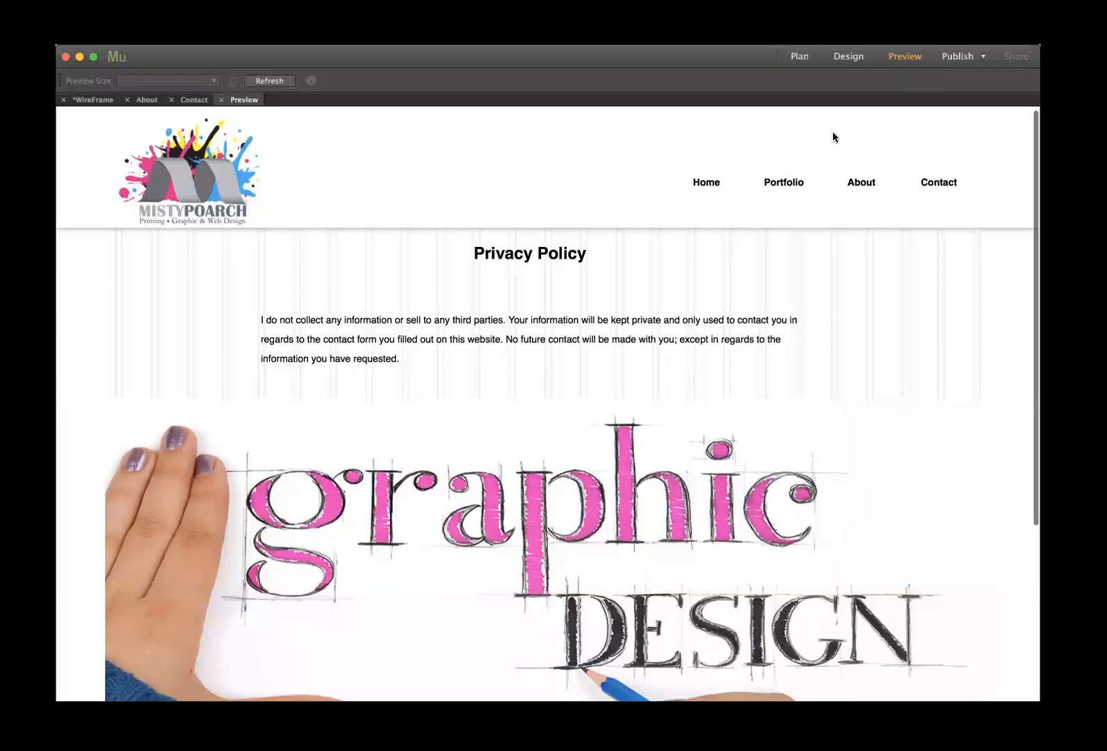
{"action": "left_click", "coordinate": [853, 194]}
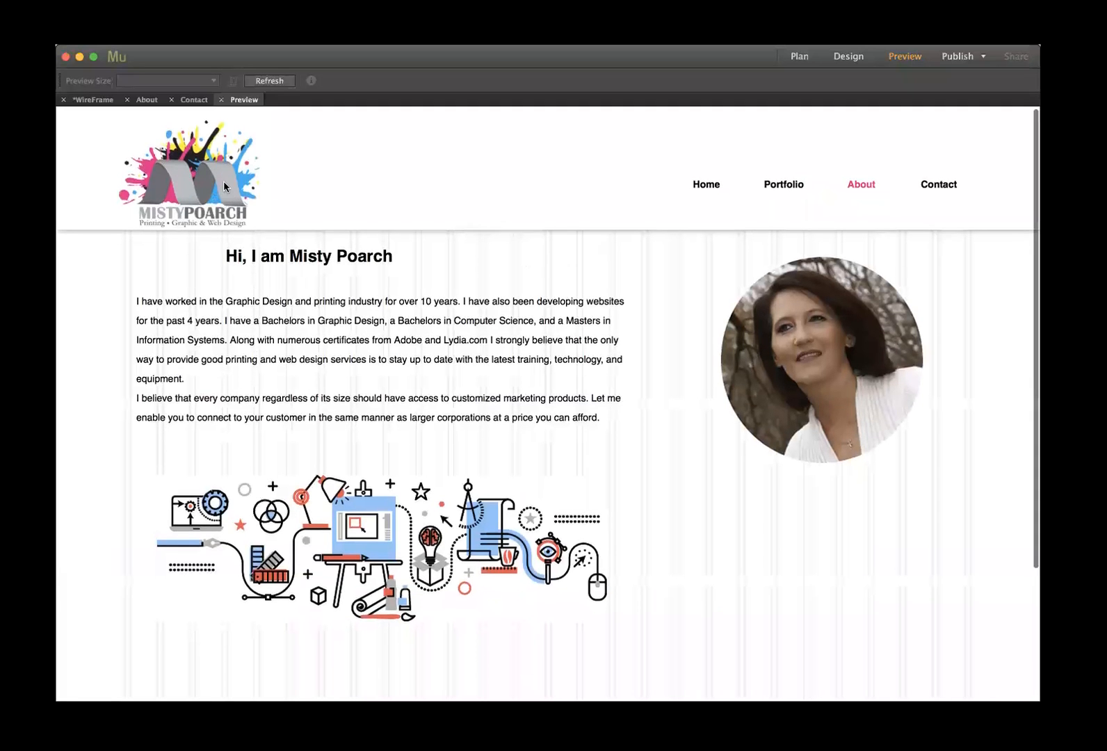
{"action": "left_click", "coordinate": [221, 99]}
{"action": "left_click", "coordinate": [197, 100]}
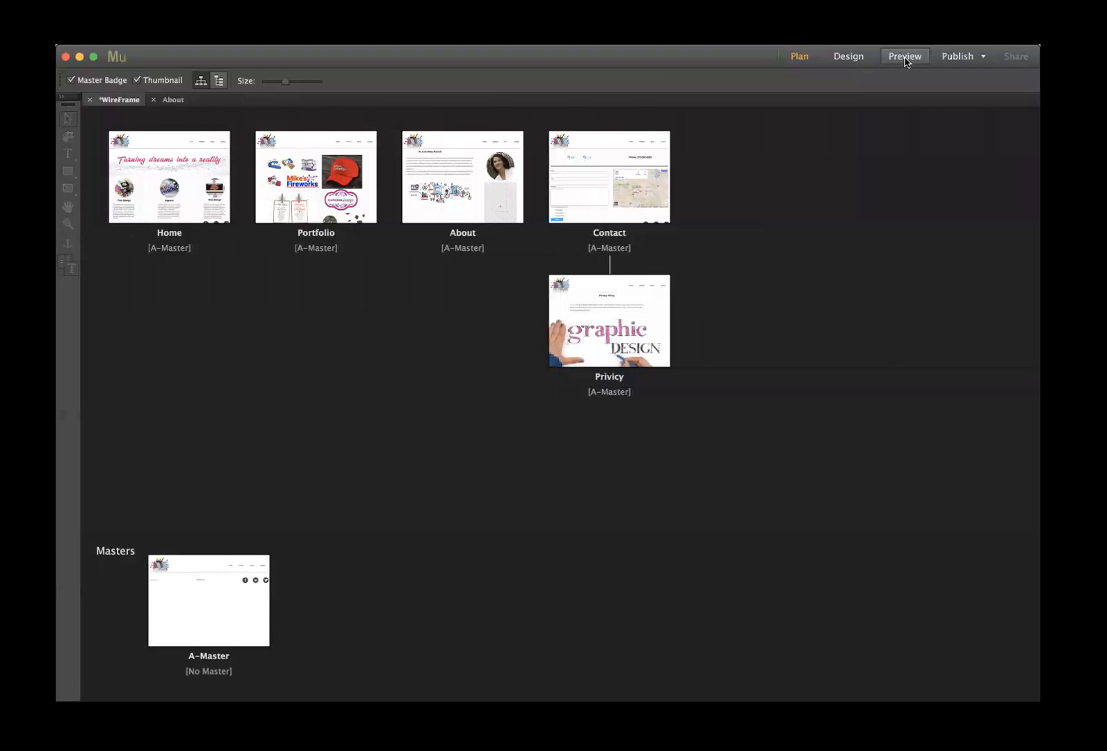
{"action": "left_click", "coordinate": [173, 99]}
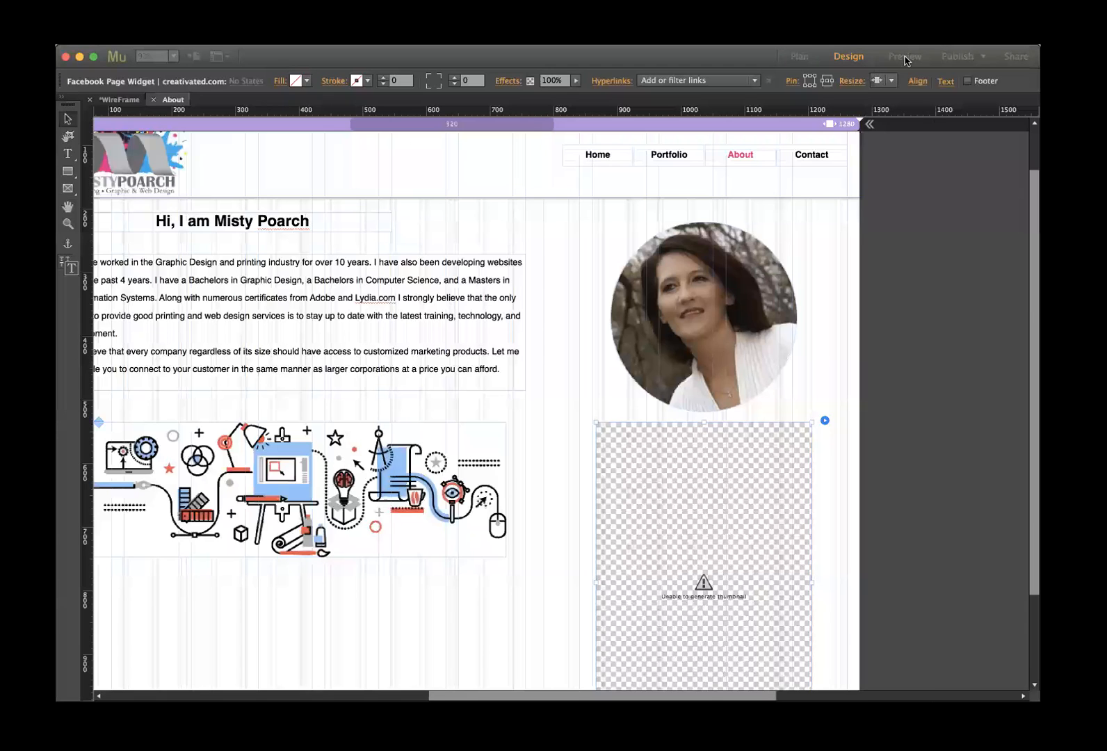
- Preview the site, confirming the logo returns Home and the Portfolio, About, Contact and Home links work
{"action": "left_click", "coordinate": [905, 57]}
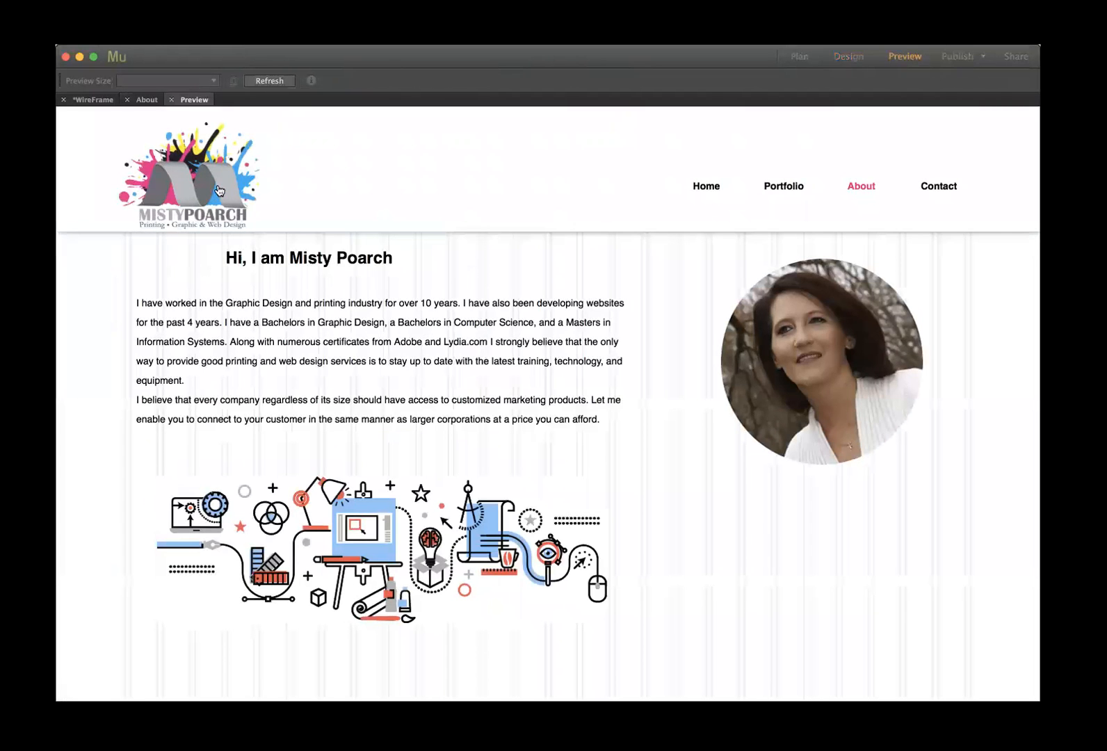
{"action": "left_click", "coordinate": [219, 190]}
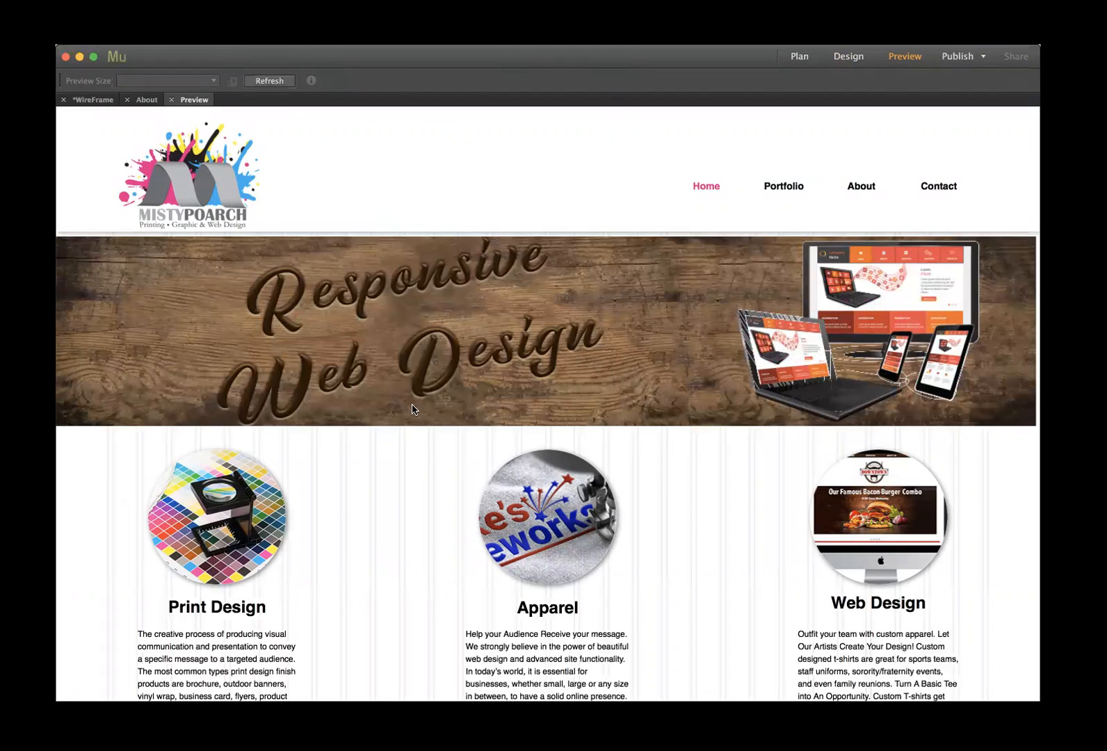
{"action": "left_click", "coordinate": [773, 189]}
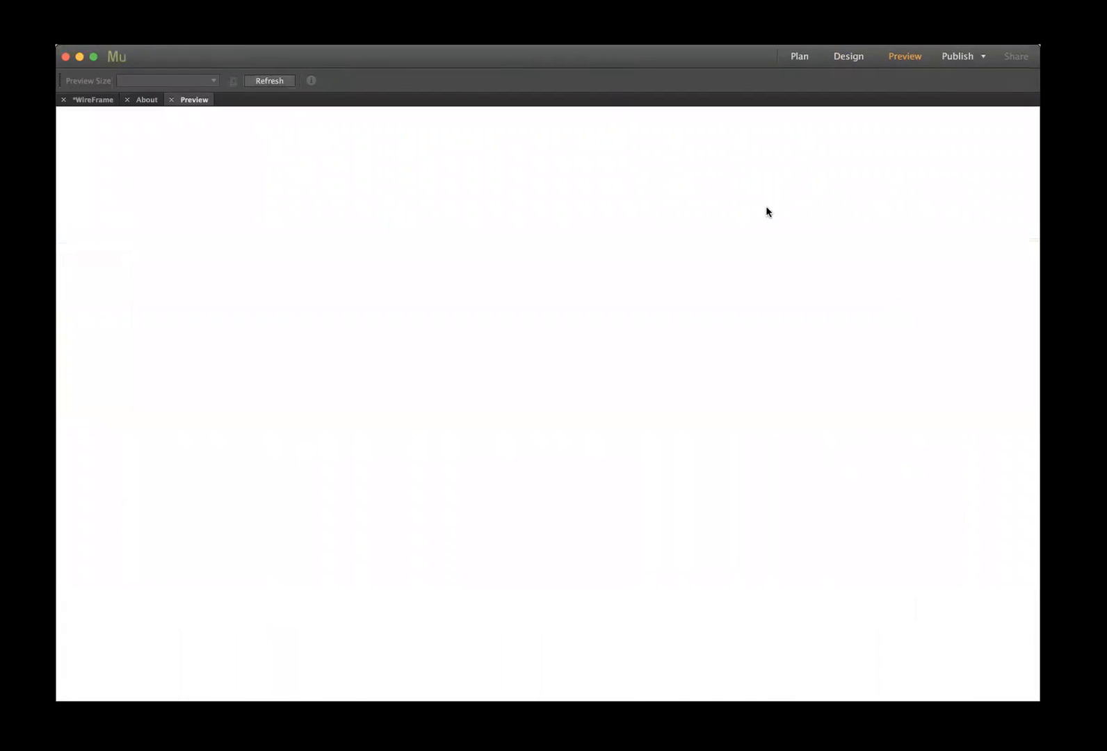
{"action": "left_click", "coordinate": [863, 178]}
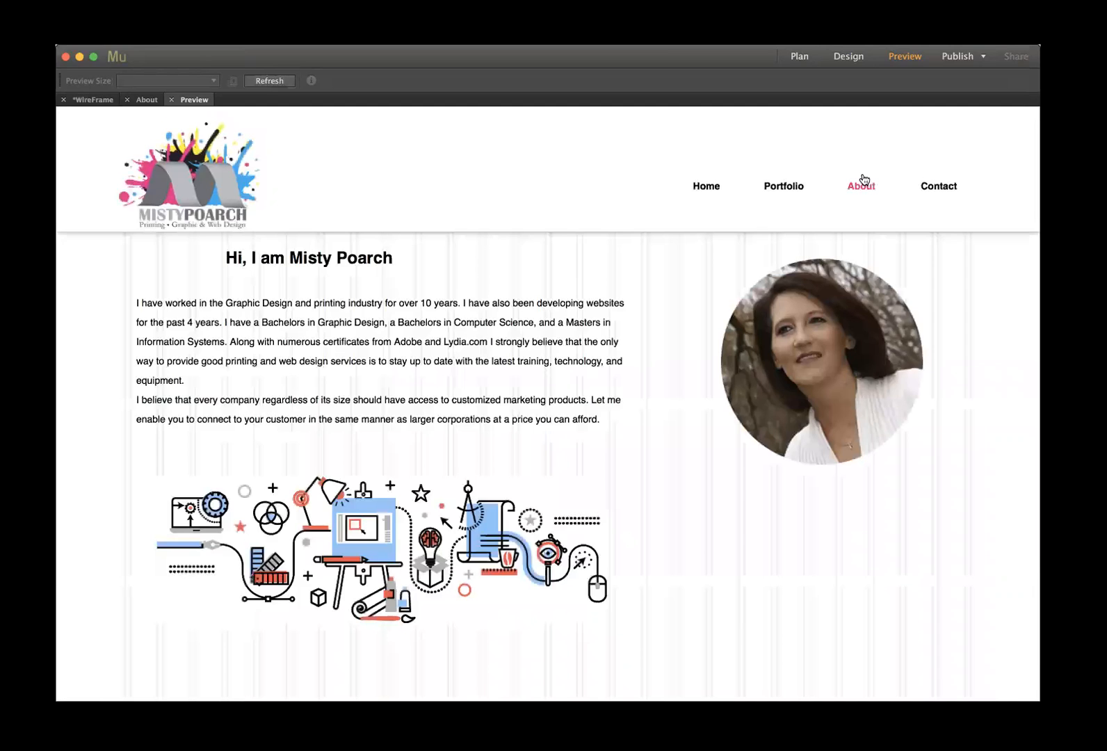
{"action": "left_click", "coordinate": [937, 188]}
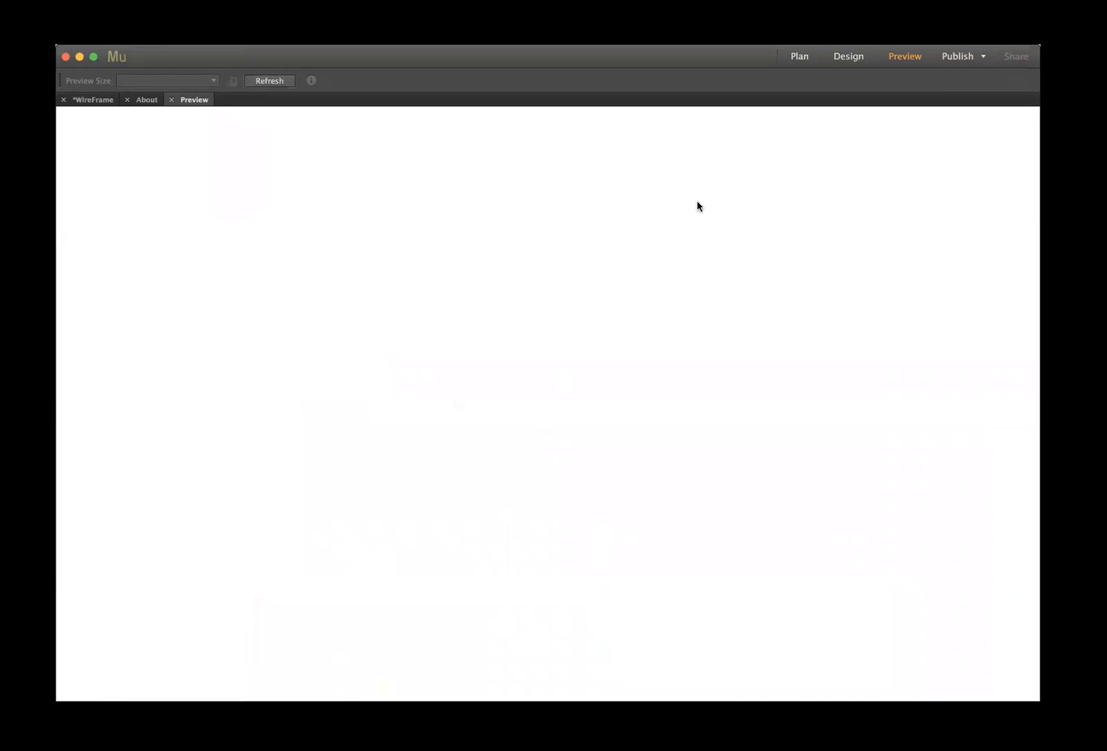
{"action": "left_click", "coordinate": [698, 194]}
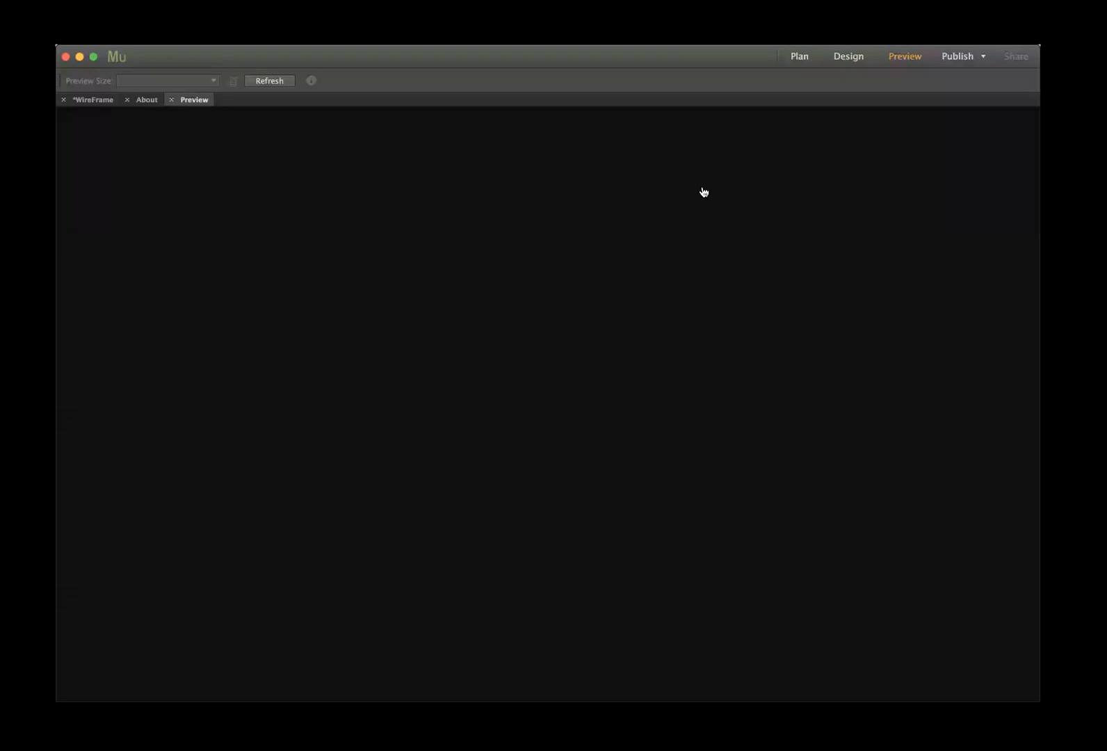
{"action": "left_click", "coordinate": [784, 189]}
{"action": "left_click", "coordinate": [207, 182]}
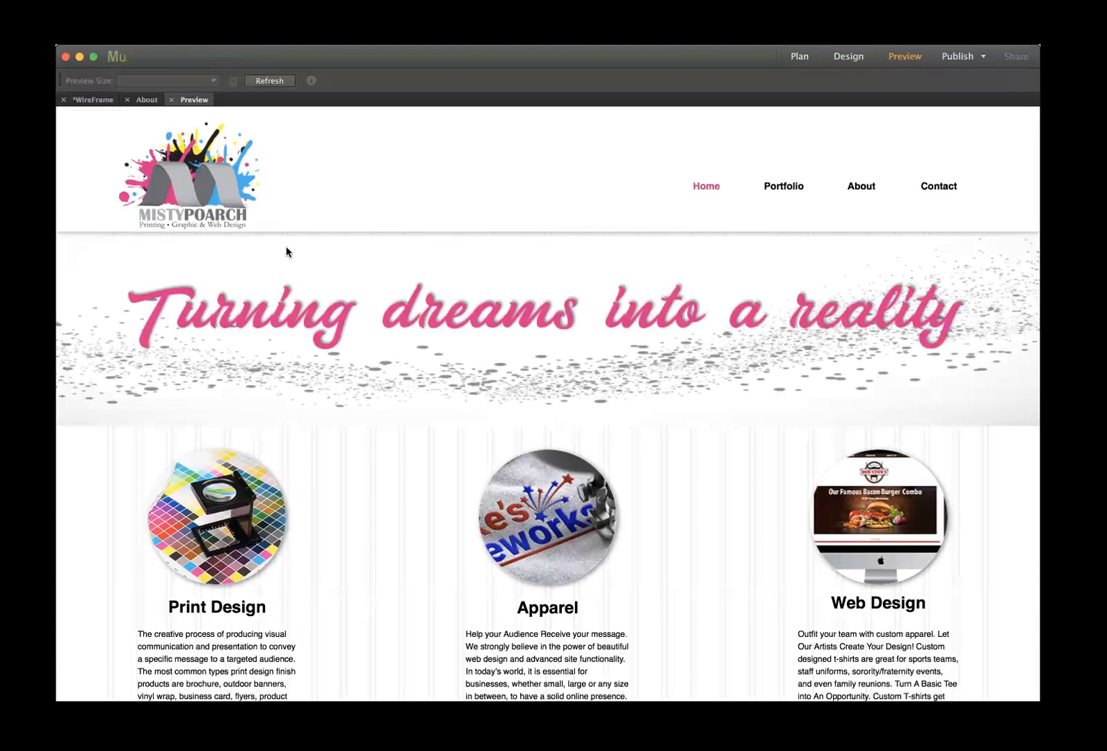
- Open the Privacy Policy page from the footer, then close the preview
{"action": "scroll", "coordinate": [396, 274], "scroll_direction": "down", "scroll_amount": 5}
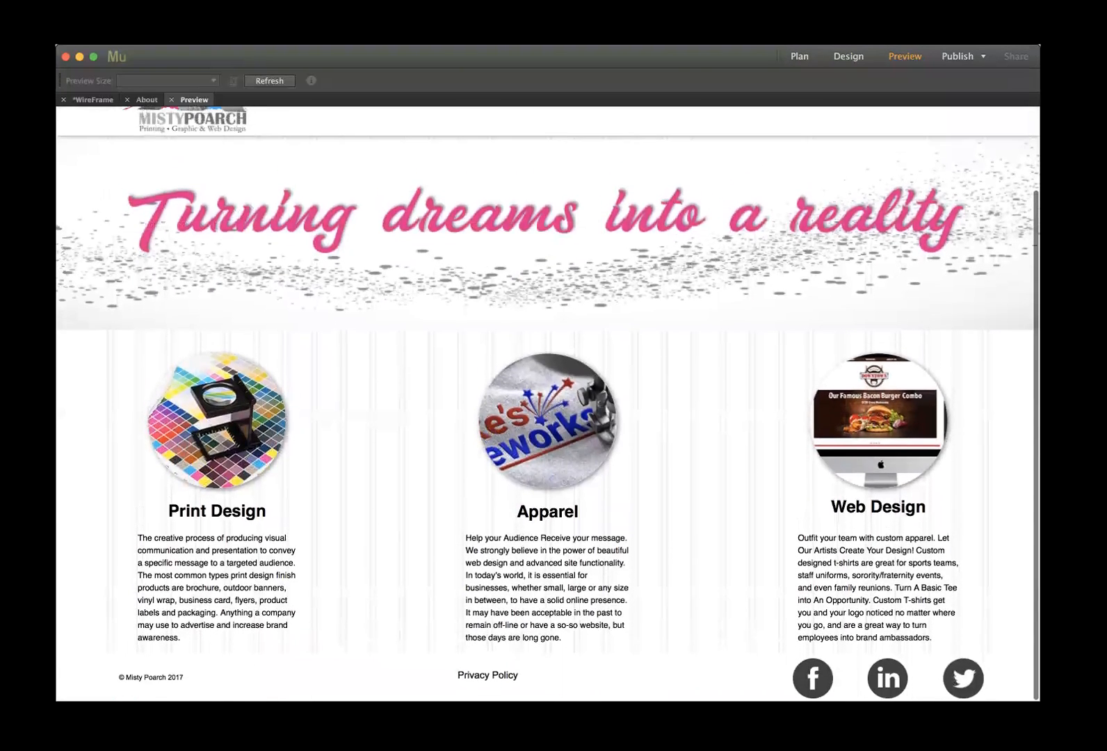
{"action": "left_click", "coordinate": [500, 676]}
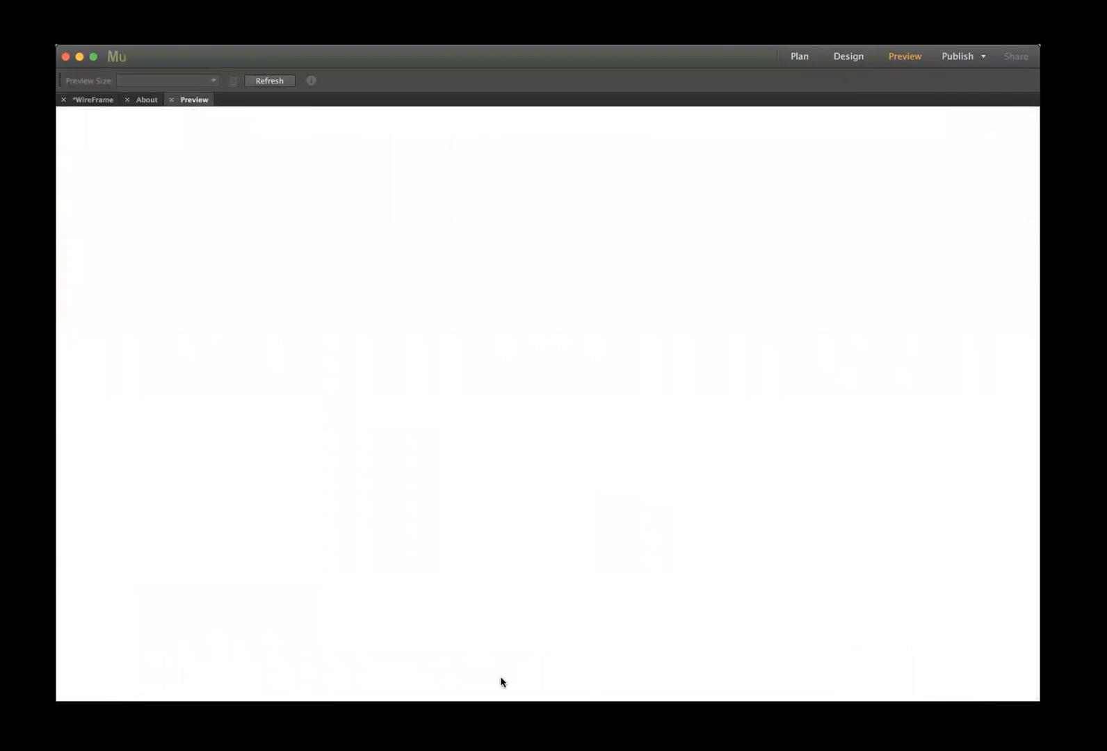
{"action": "left_click", "coordinate": [172, 99]}
- On A-Master, link the footer Facebook icon to the pasted Facebook profile URL and preview it
{"action": "left_click", "coordinate": [129, 104]}
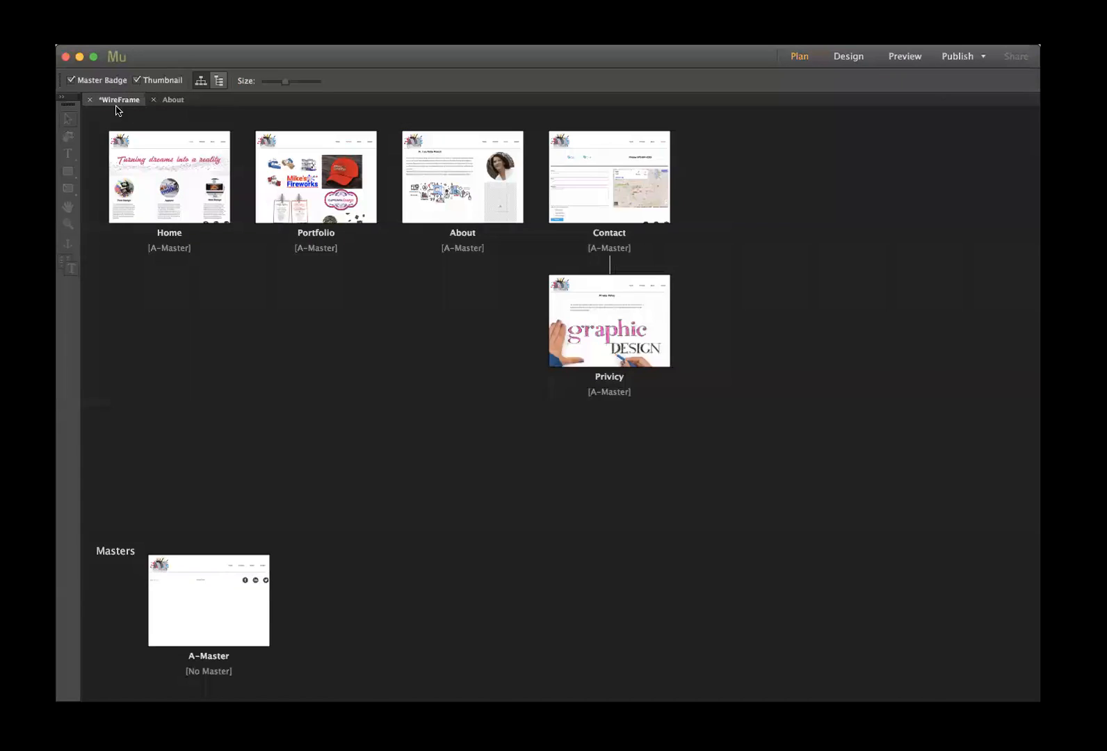
{"action": "left_click", "coordinate": [153, 99]}
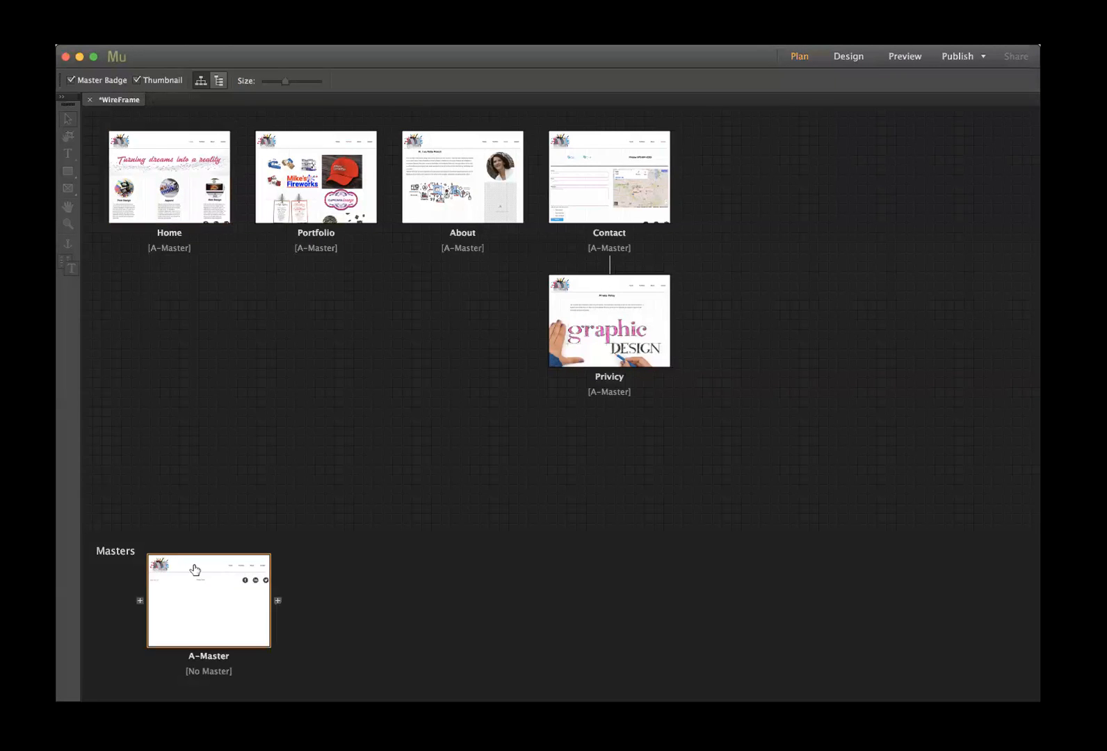
{"action": "double_click", "coordinate": [228, 576]}
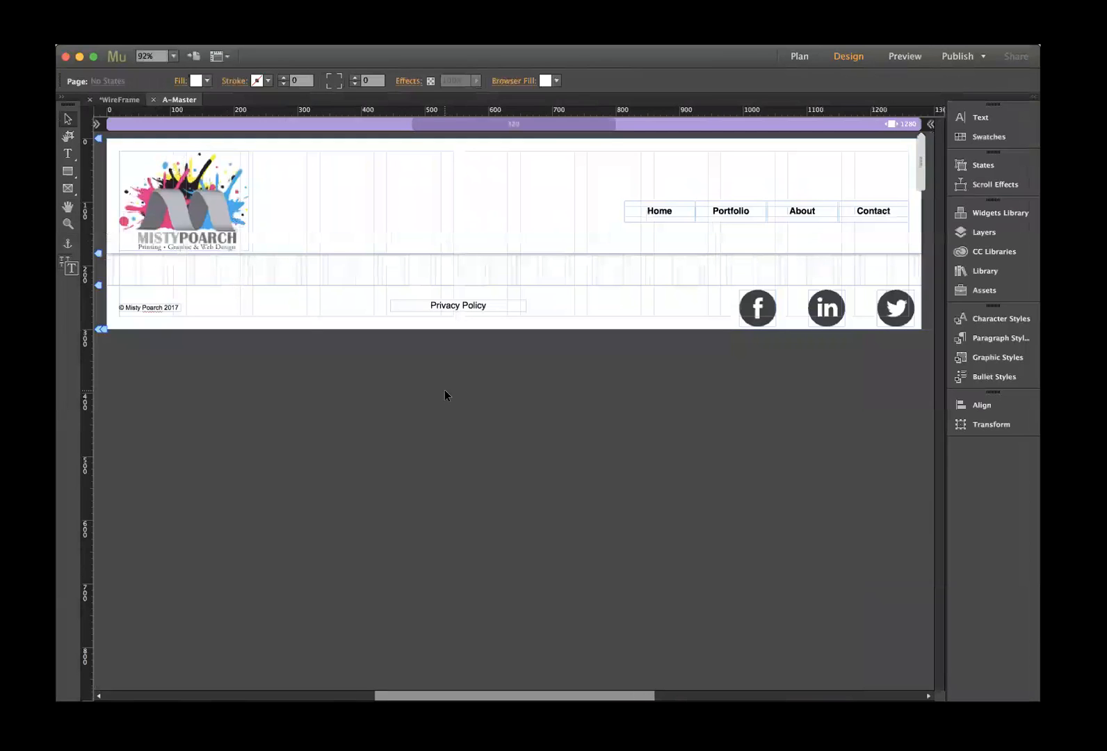
{"action": "left_click", "coordinate": [763, 301]}
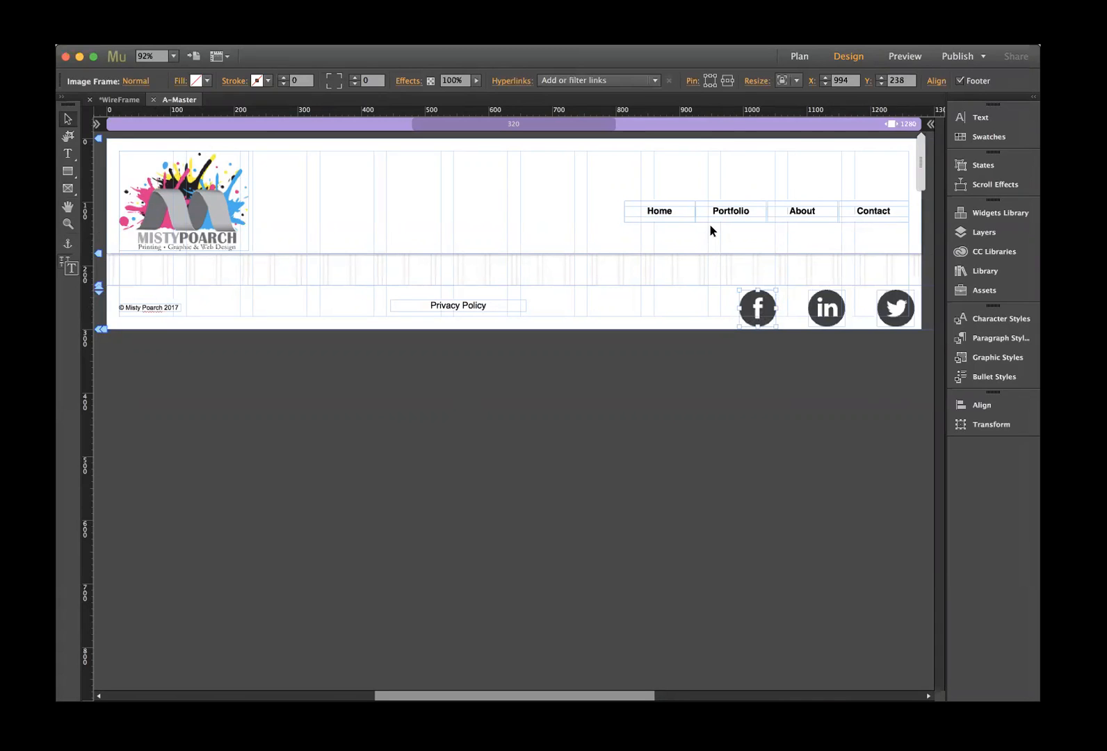
{"action": "left_click", "coordinate": [560, 80]}
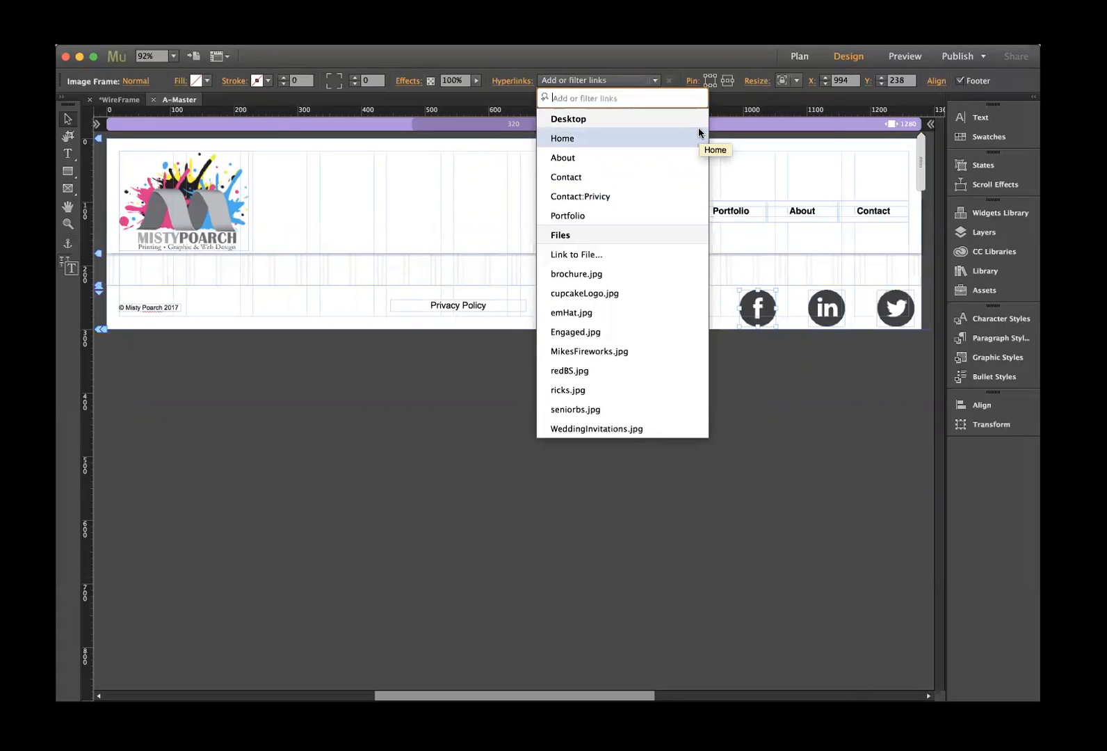
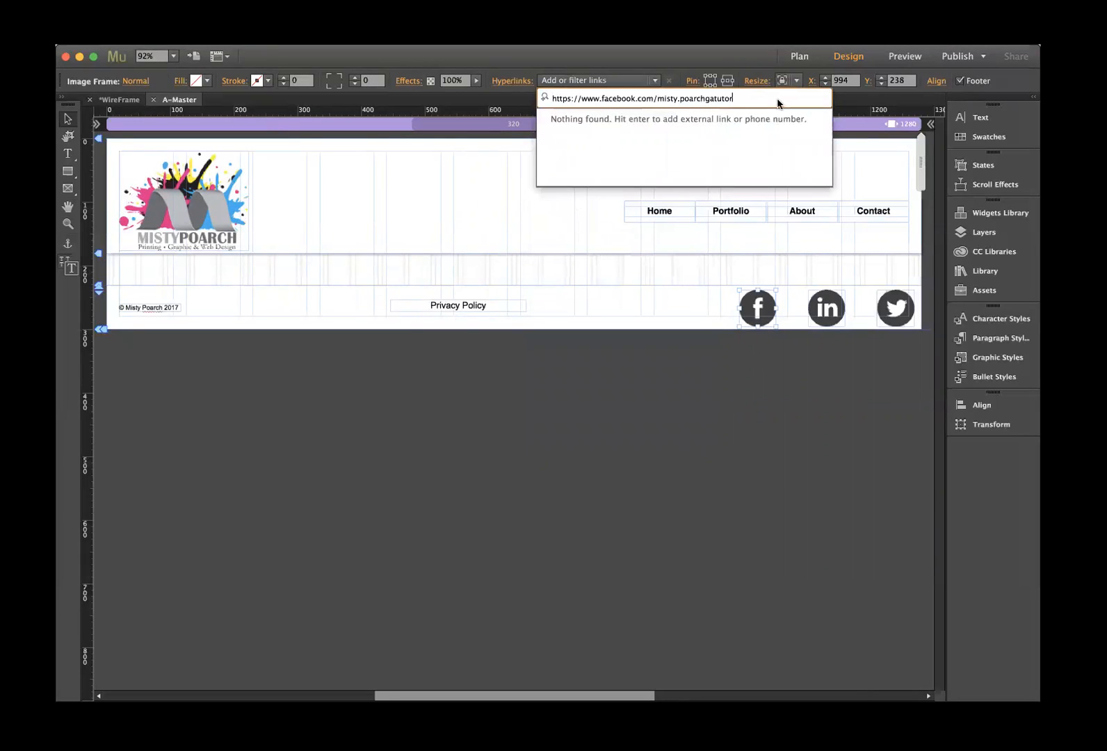
{"action": "key", "text": "Return"}
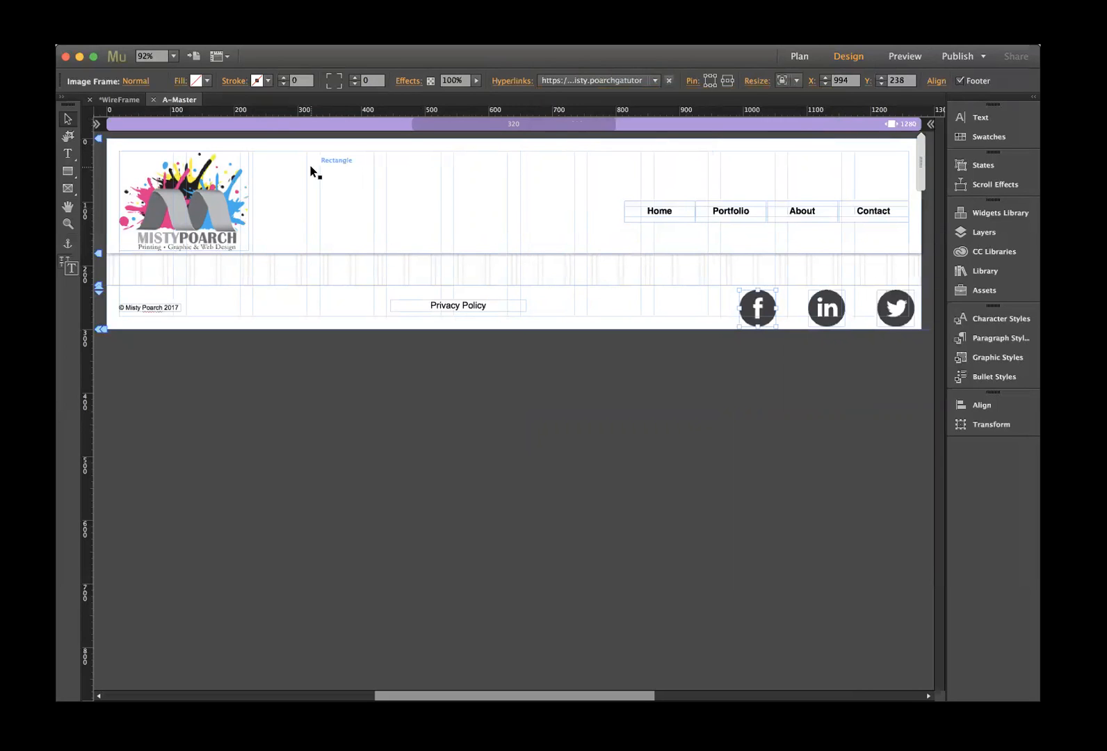
{"action": "left_click", "coordinate": [905, 56]}
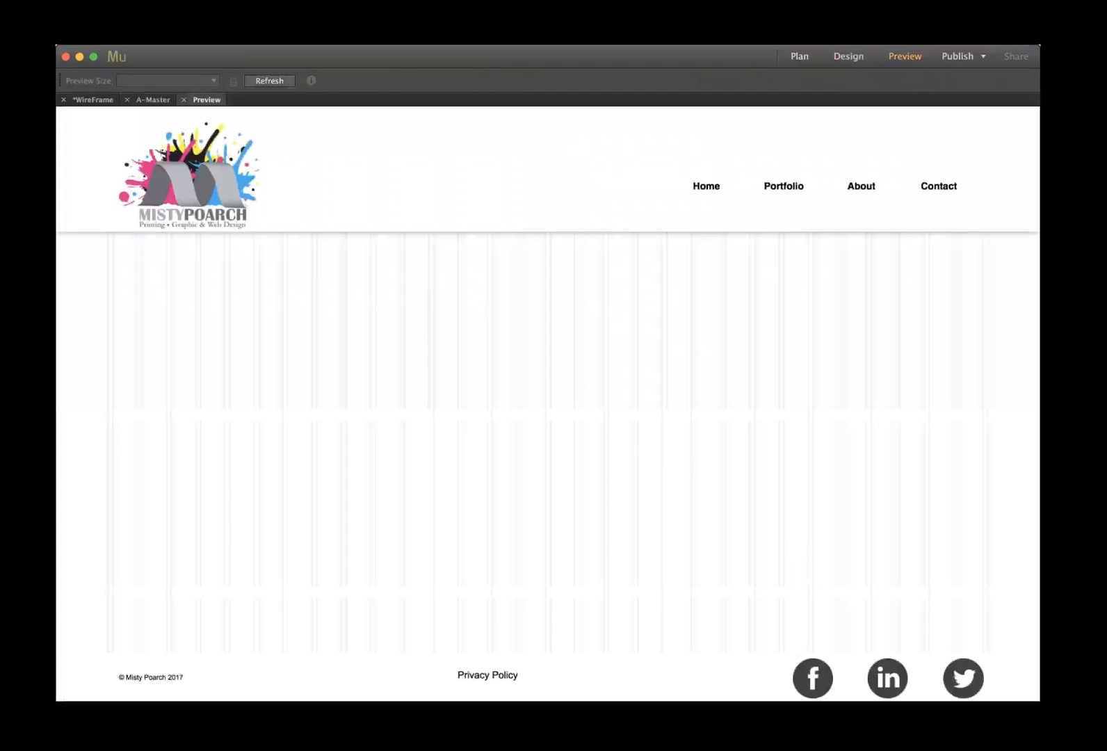
- Test the Facebook icon in preview, then select the LinkedIn and Twitter icons and close A-Master
{"action": "left_click", "coordinate": [810, 683]}
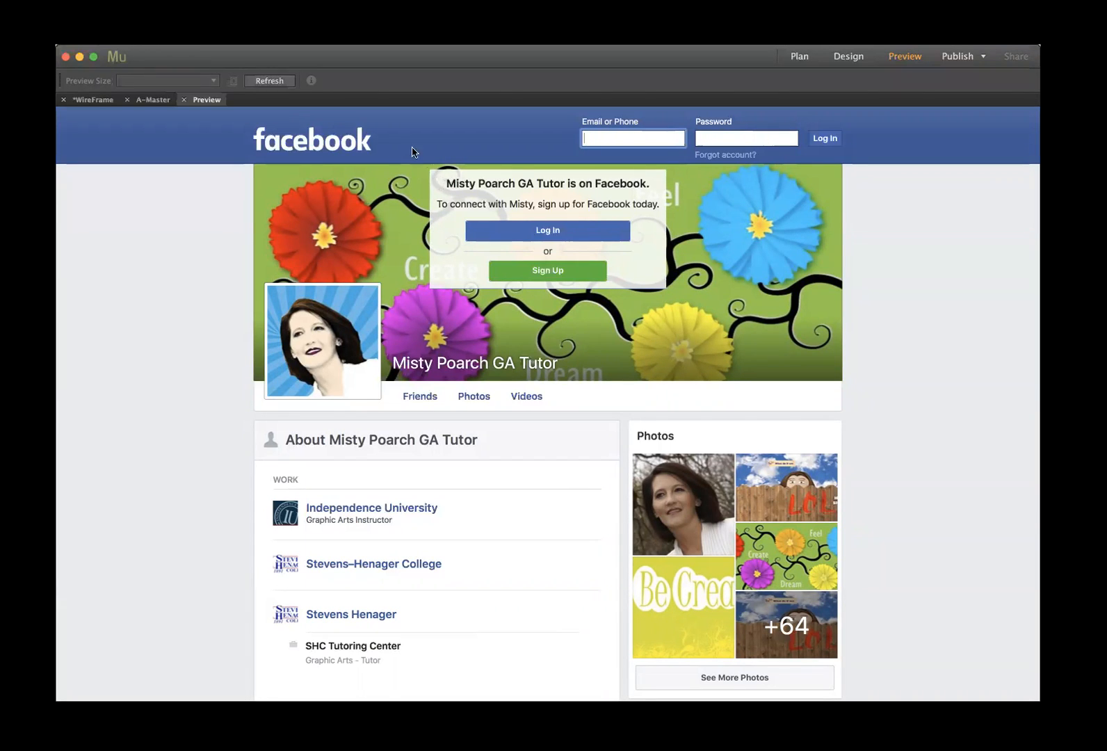
{"action": "left_click", "coordinate": [184, 99]}
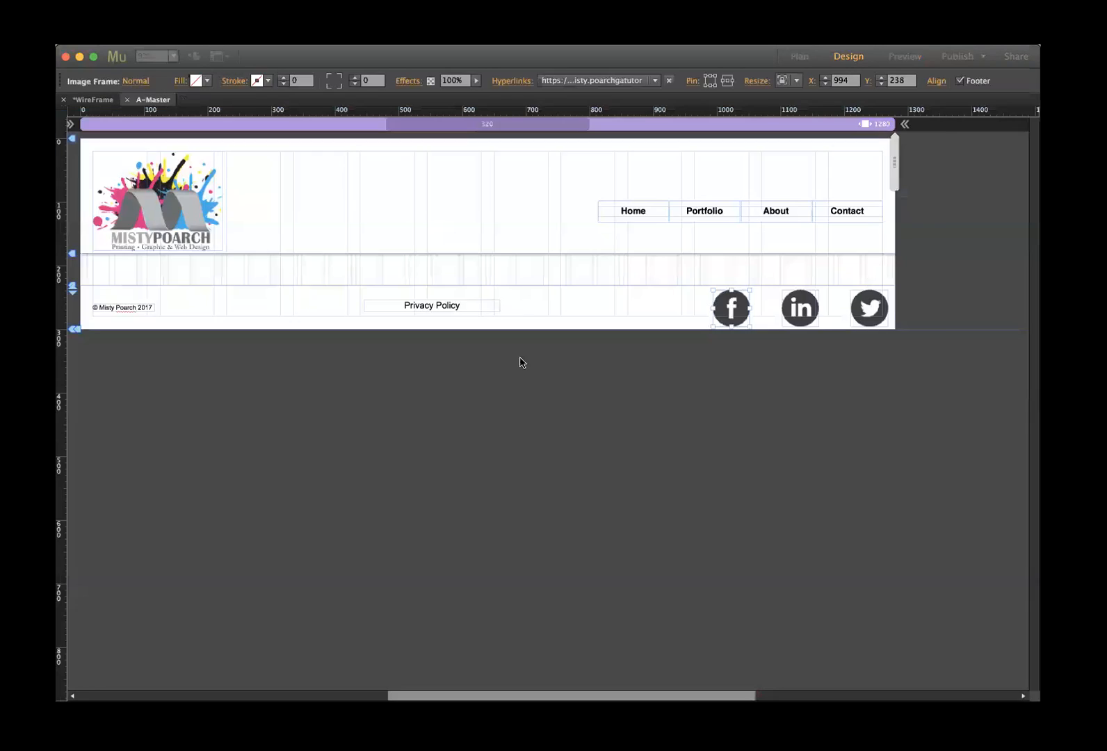
{"action": "left_click", "coordinate": [821, 310]}
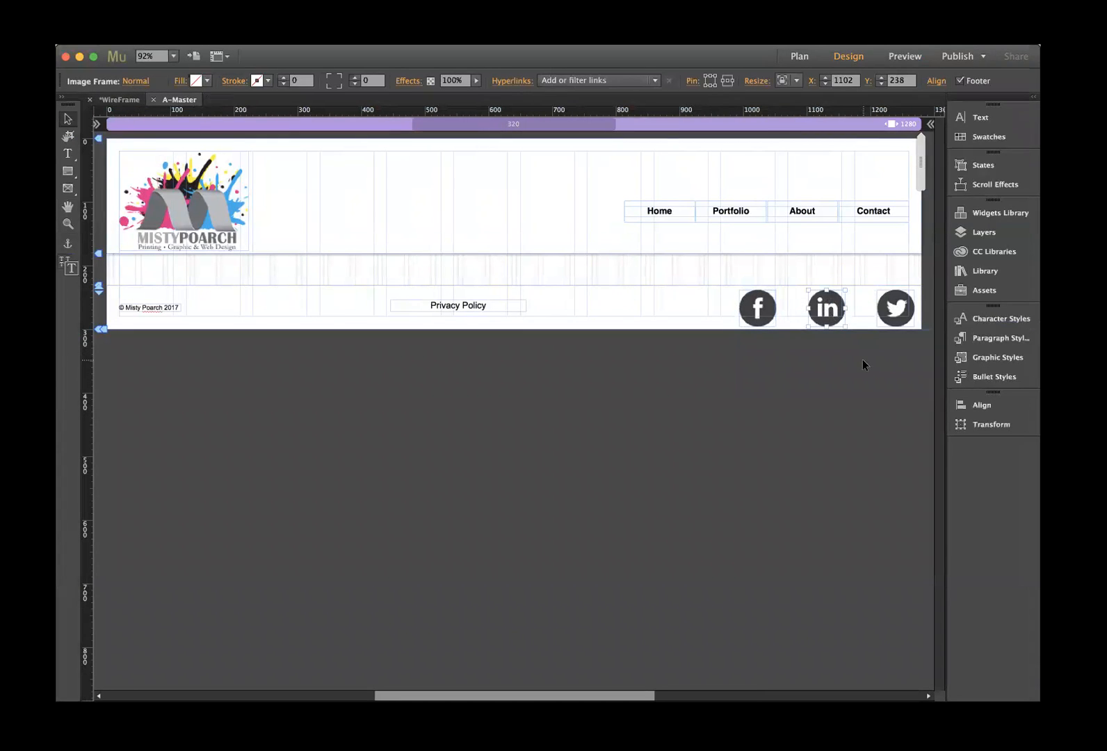
{"action": "left_click", "coordinate": [897, 306]}
{"action": "left_click", "coordinate": [154, 99]}
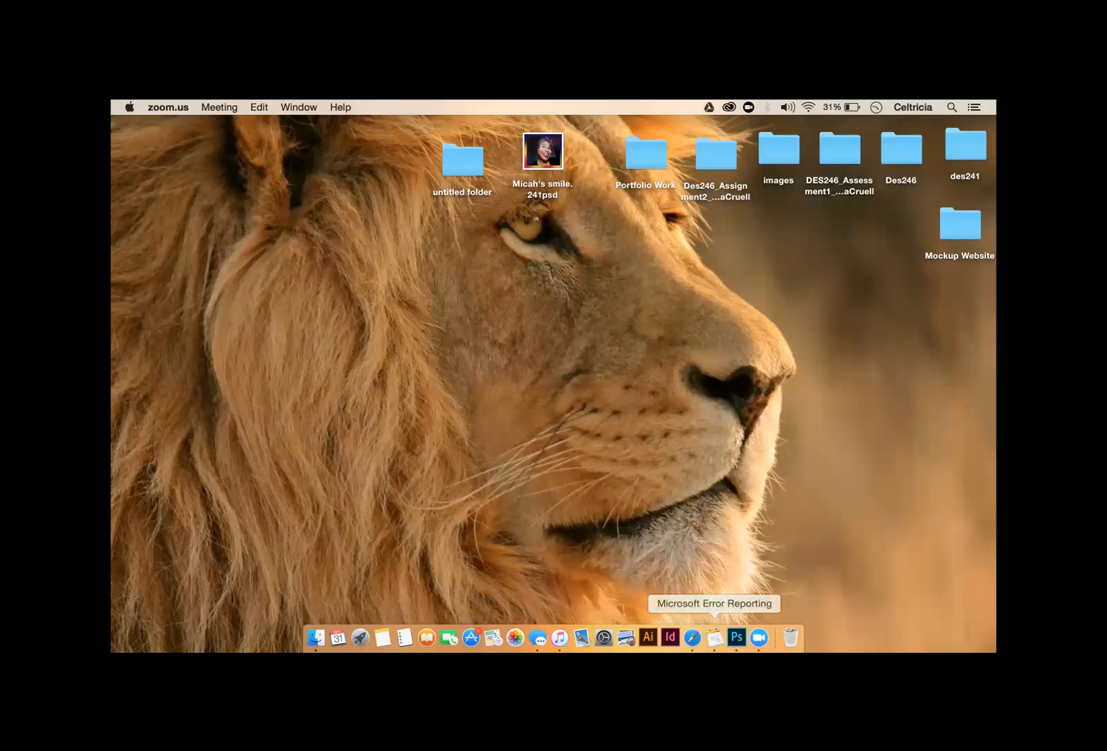
- Launch Photoshop from the Dock and open wire-Recovered.psd from Recent Files
{"action": "left_click", "coordinate": [736, 637]}
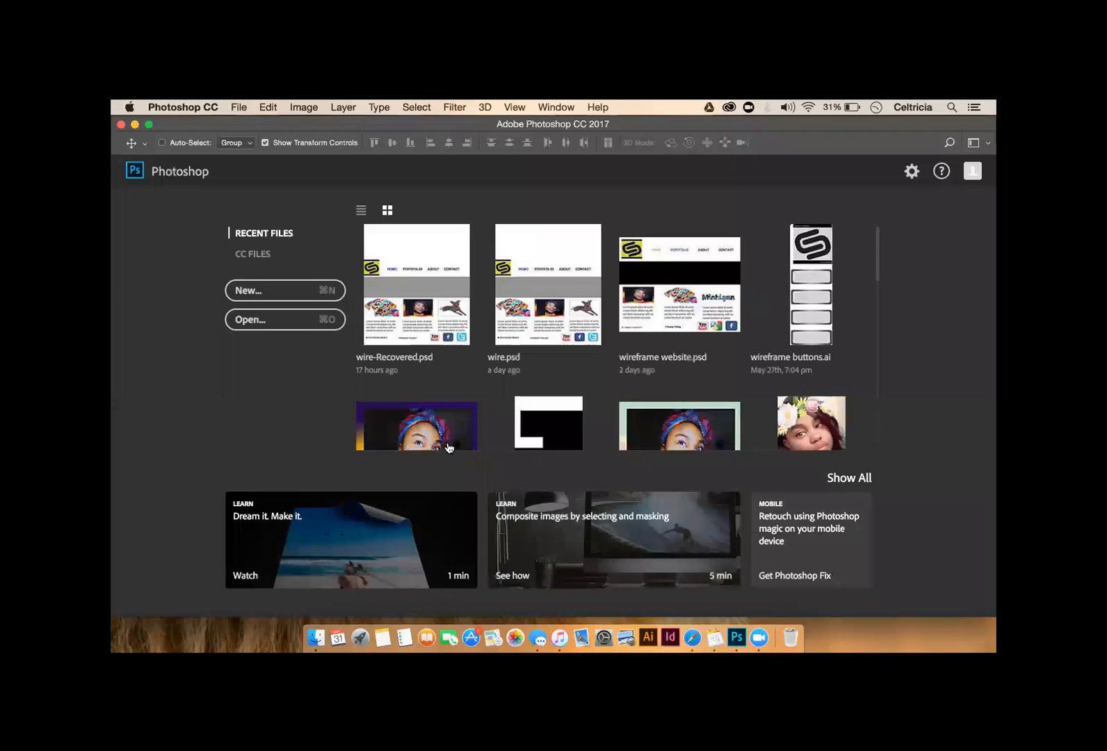
{"action": "left_click", "coordinate": [404, 310]}
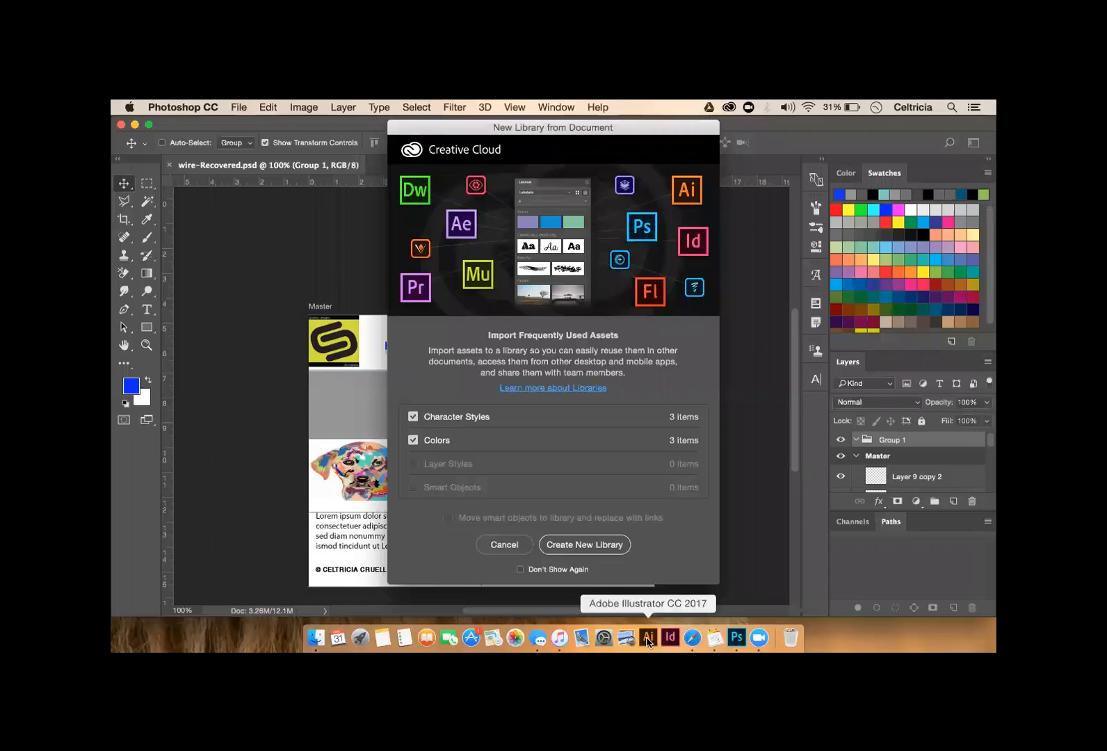
- Cancel the New Library from Document prompt and select Layer 9 copy 2
{"action": "left_click", "coordinate": [499, 545]}
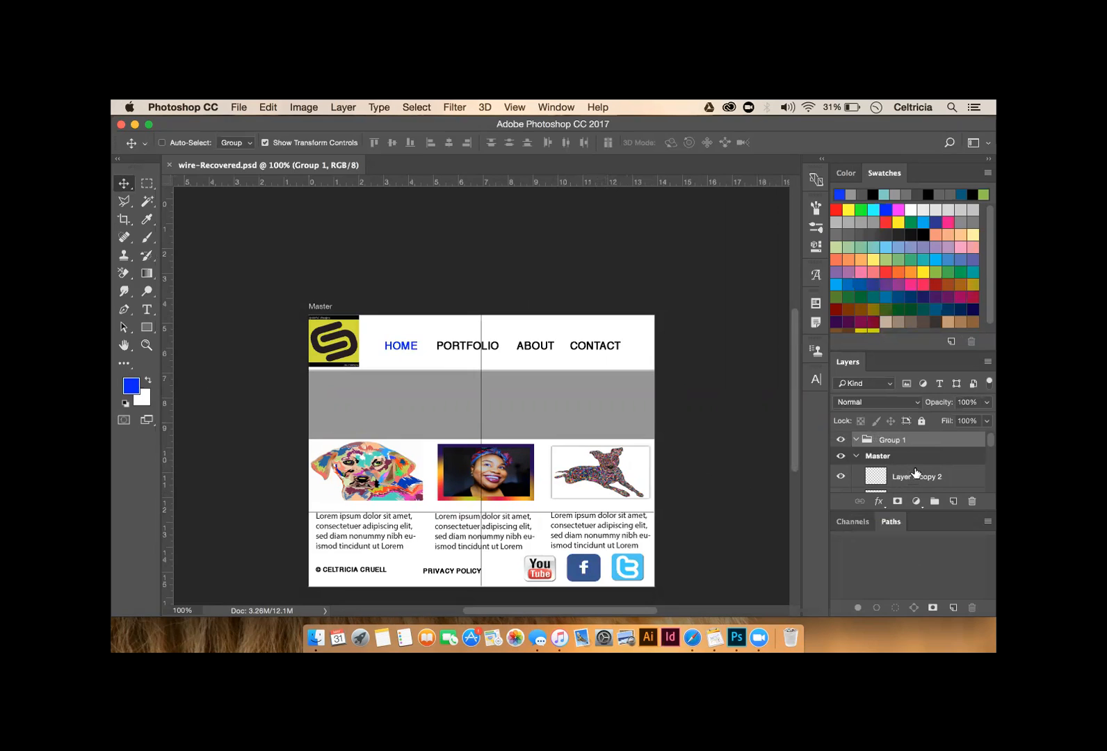
{"action": "left_click", "coordinate": [915, 472]}
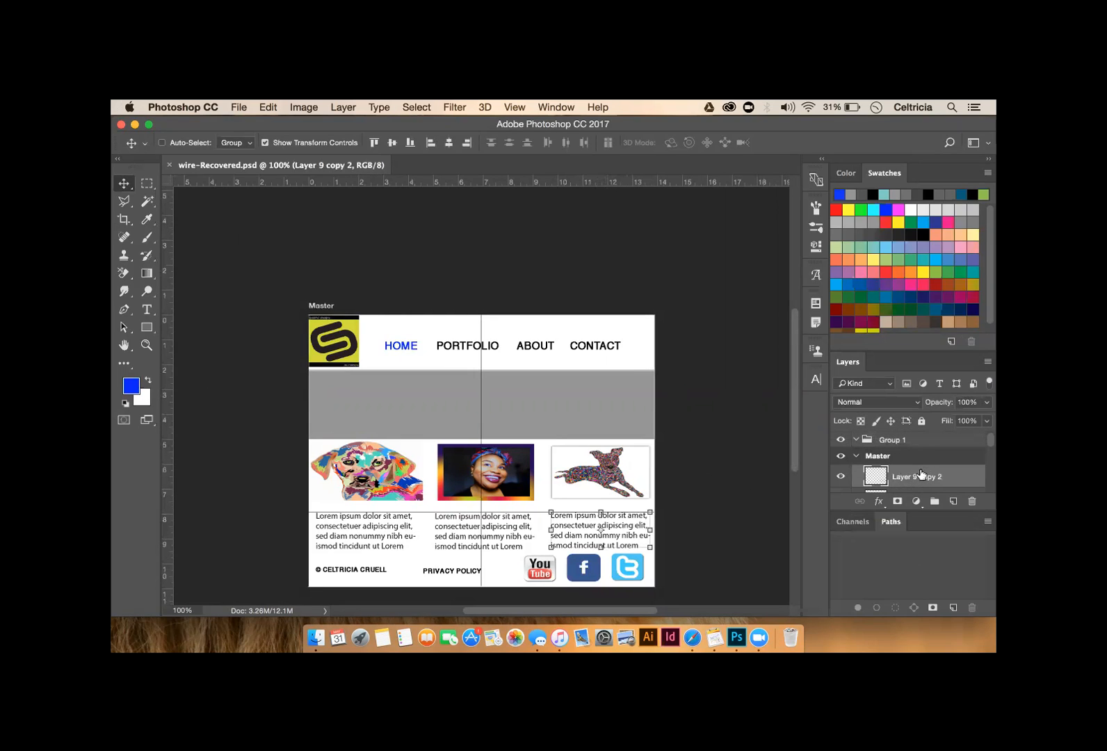
- Move Layer 9 copy 2 into Group 1, collapse the Master artboard and add a new Group 2
{"action": "left_click_drag", "start_coordinate": [922, 472], "coordinate": [915, 436]}
{"action": "left_click_drag", "start_coordinate": [930, 474], "coordinate": [924, 437]}
{"action": "left_click", "coordinate": [856, 458]}
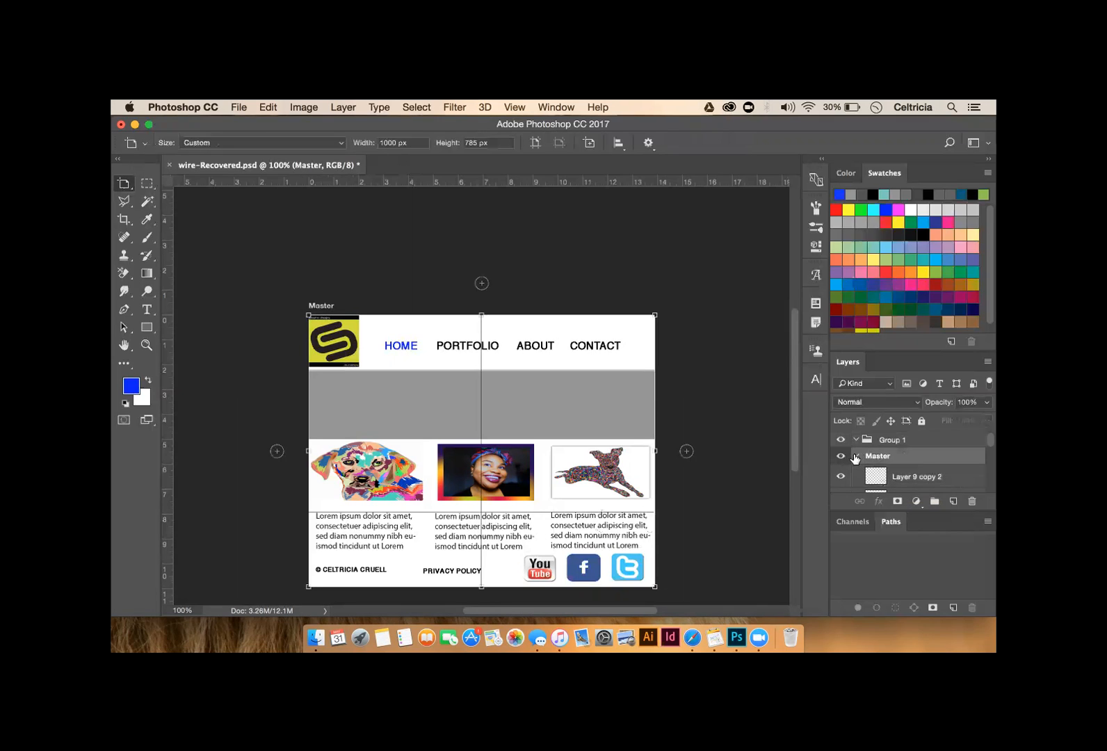
{"action": "left_click", "coordinate": [856, 456]}
{"action": "left_click", "coordinate": [933, 501]}
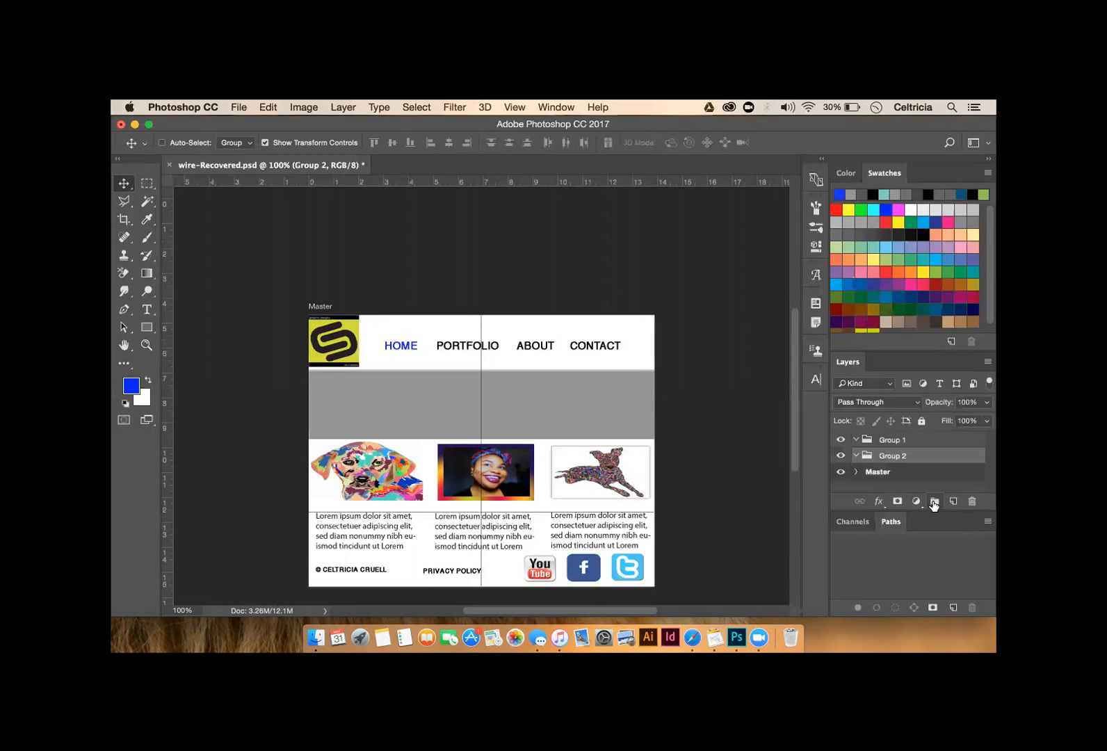
- Rename Group 2 to 'Home'
{"action": "double_click", "coordinate": [887, 456]}
{"action": "left_click", "coordinate": [919, 441]}
{"action": "left_click", "coordinate": [923, 458]}
{"action": "double_click", "coordinate": [890, 456]}
{"action": "type", "text": "Home"}
{"action": "key", "text": "Return"}
- Nest Home inside Master, place Group 1 below it, and rename Group 1 to 'Master'
{"action": "left_click", "coordinate": [855, 473]}
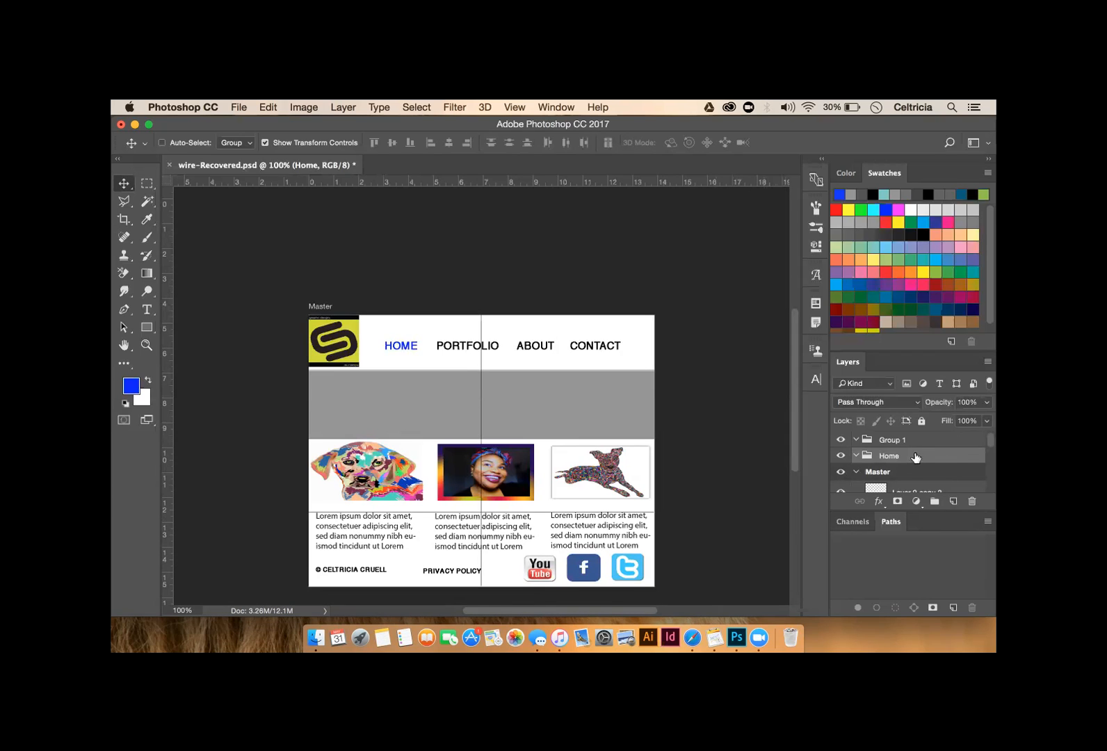
{"action": "left_click_drag", "start_coordinate": [916, 456], "coordinate": [917, 485]}
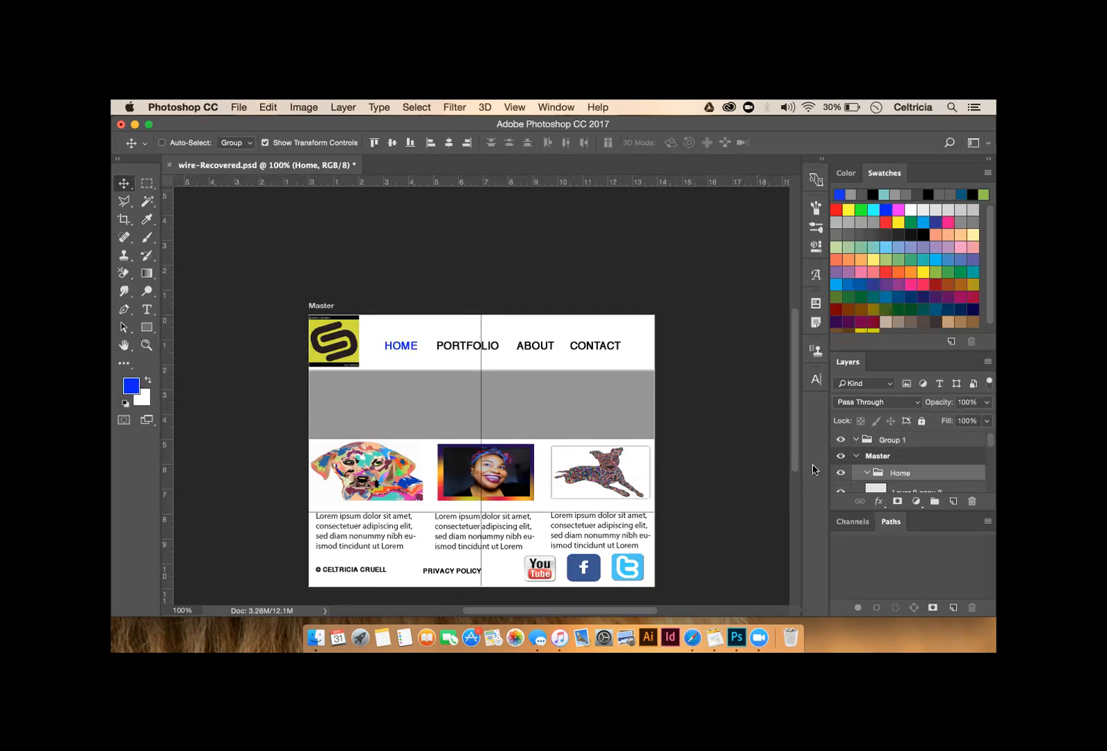
{"action": "left_click_drag", "start_coordinate": [890, 442], "coordinate": [890, 492]}
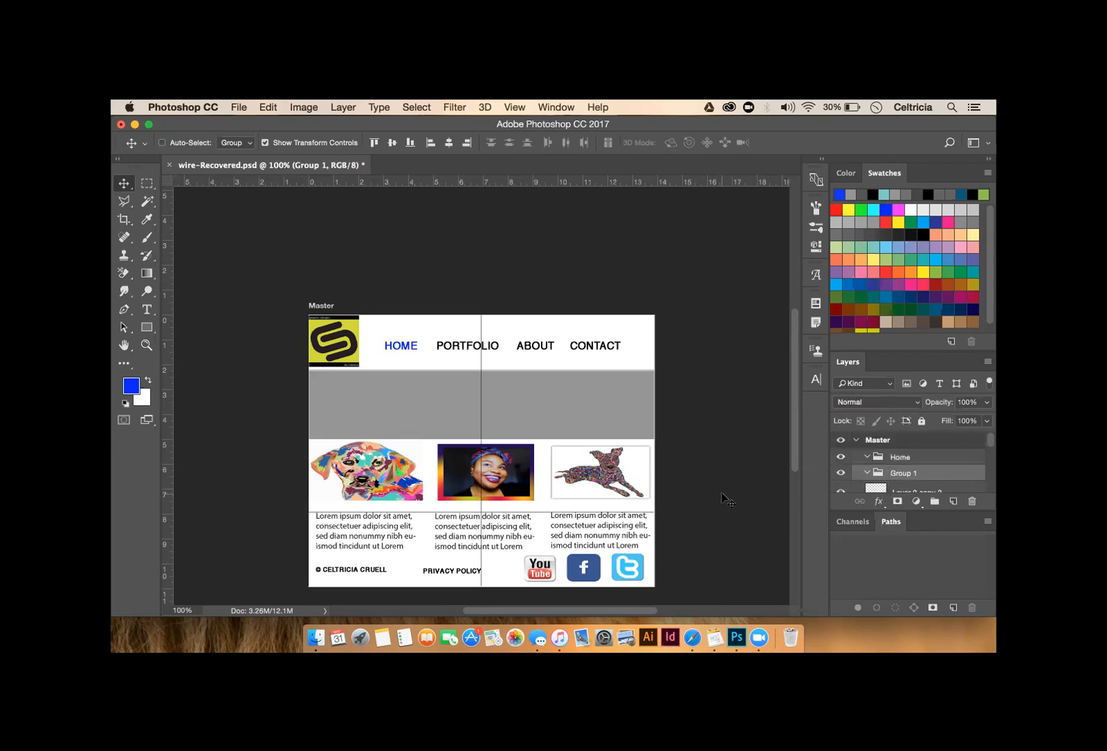
{"action": "scroll", "coordinate": [905, 481], "scroll_direction": "down", "scroll_amount": 1}
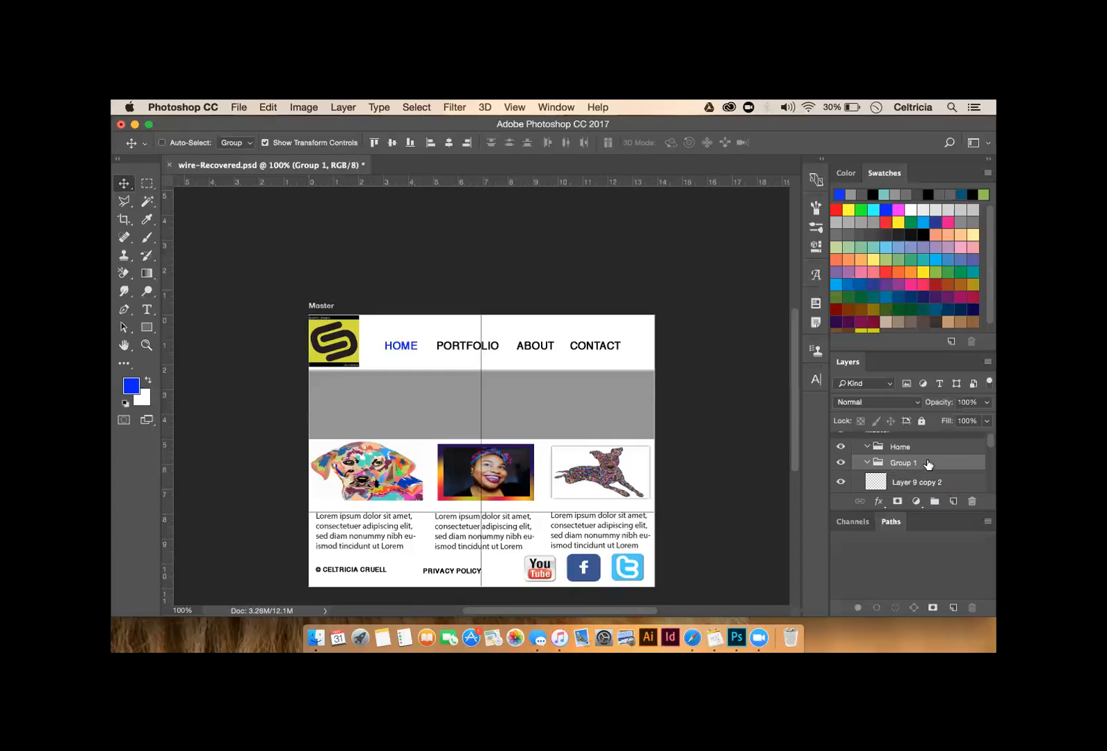
{"action": "double_click", "coordinate": [902, 463]}
{"action": "type", "text": "Master"}
{"action": "key", "text": "Return"}
- Move Layer 9 copy 2 and the layer under Master into Home, then check the hierarchy
{"action": "left_click_drag", "start_coordinate": [939, 487], "coordinate": [938, 452]}
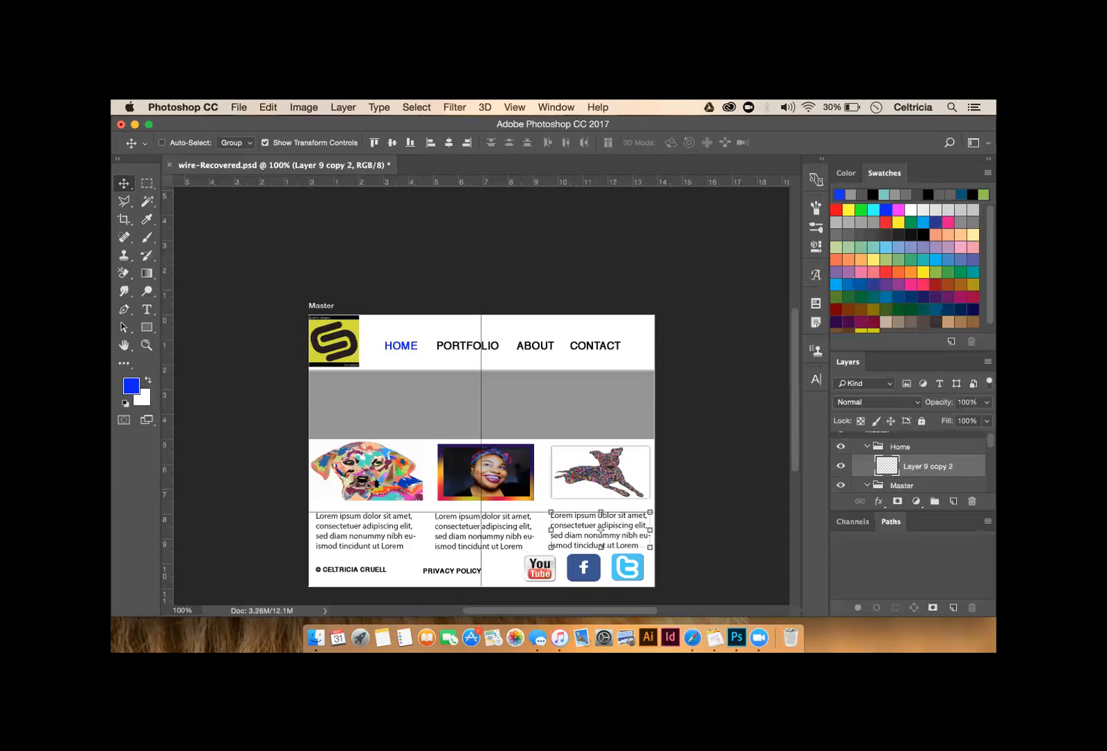
{"action": "scroll", "coordinate": [951, 481], "scroll_direction": "down", "scroll_amount": 1}
{"action": "left_click_drag", "start_coordinate": [906, 489], "coordinate": [903, 439]}
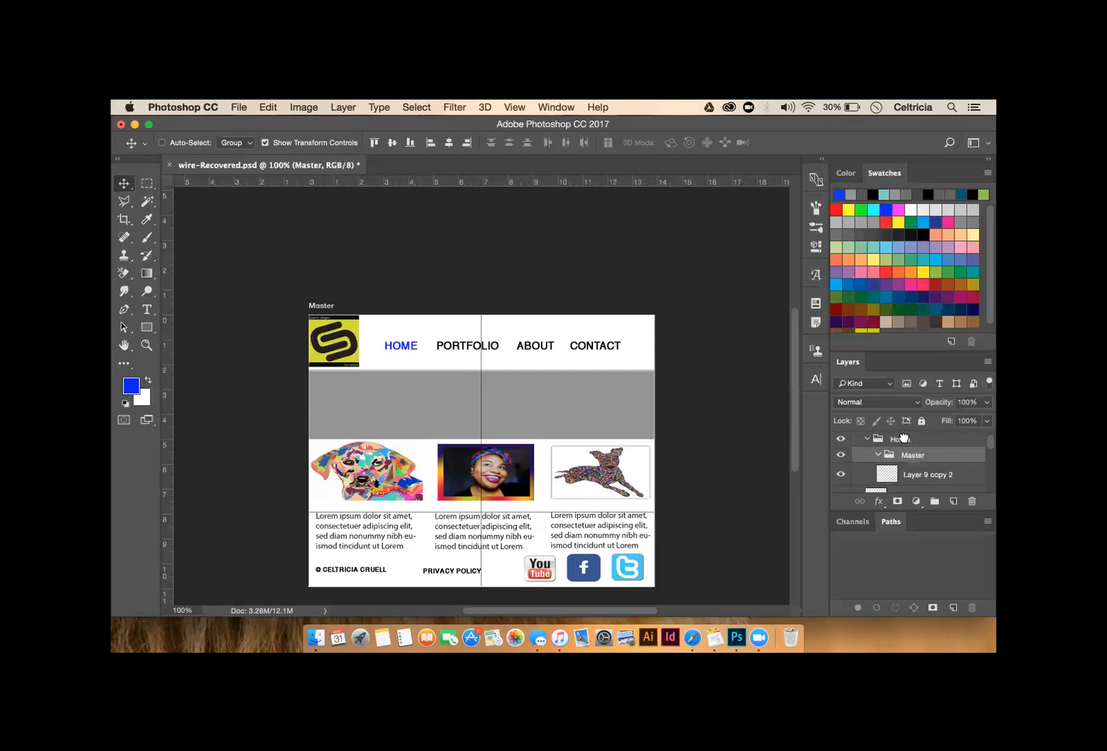
{"action": "scroll", "coordinate": [953, 491], "scroll_direction": "down", "scroll_amount": 1}
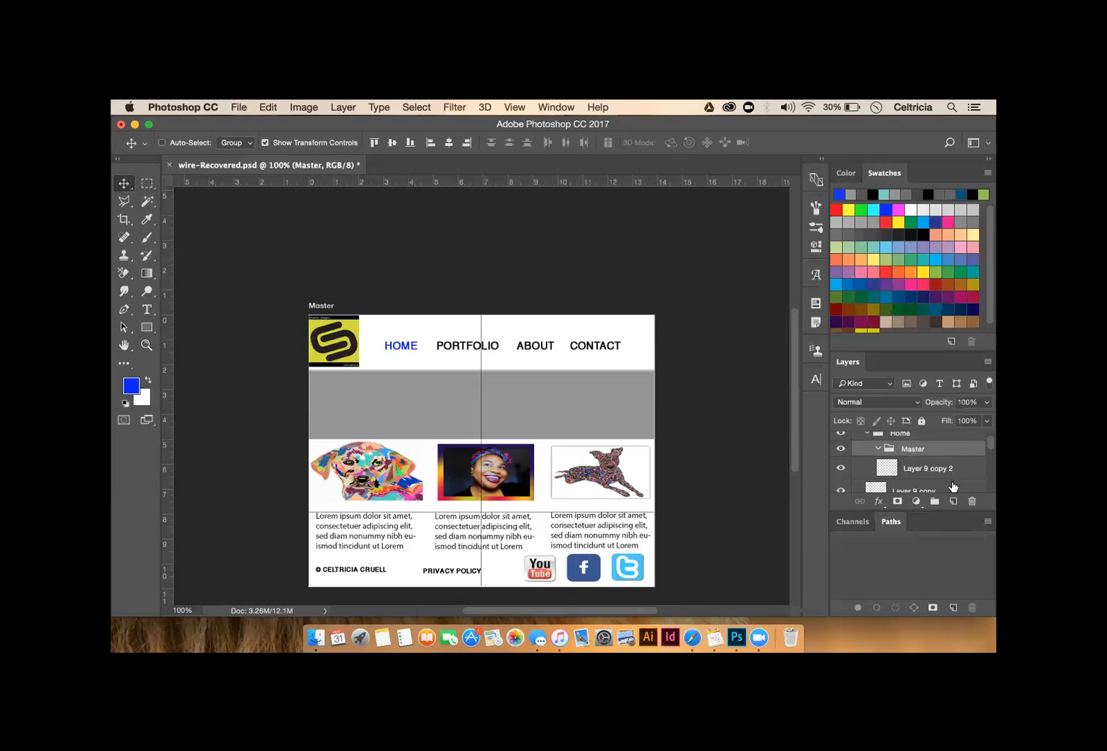
{"action": "scroll", "coordinate": [953, 487], "scroll_direction": "down", "scroll_amount": 2}
{"action": "scroll", "coordinate": [953, 487], "scroll_direction": "down", "scroll_amount": 1}
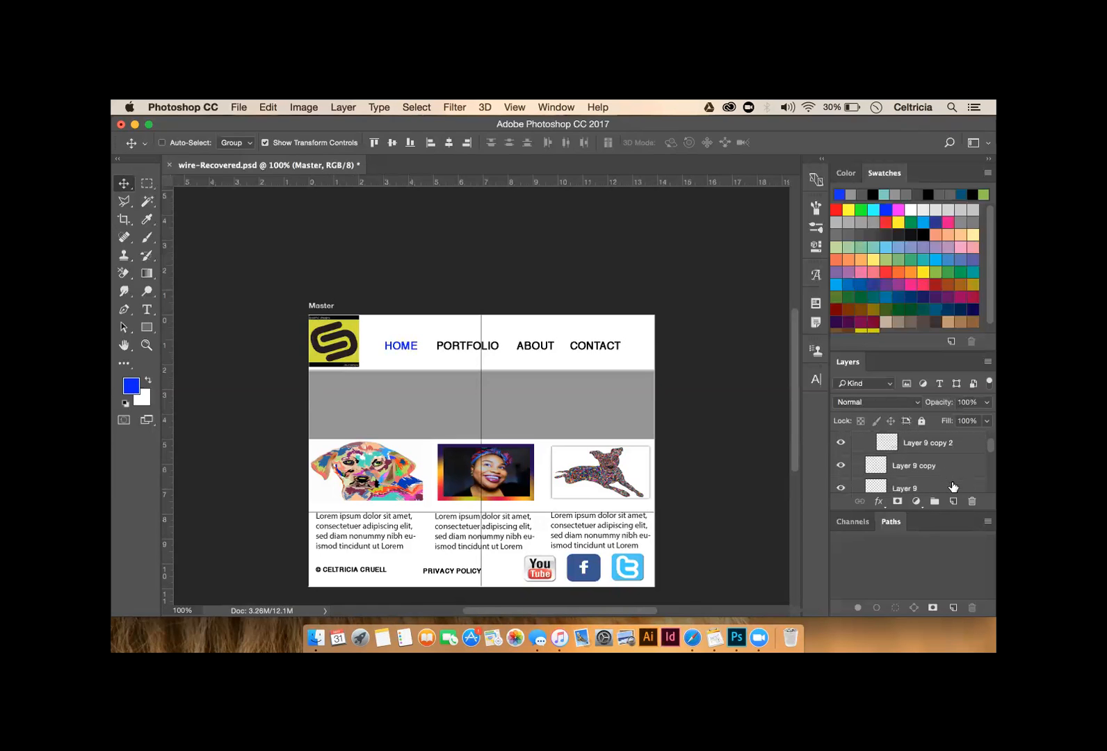
{"action": "scroll", "coordinate": [952, 487], "scroll_direction": "up", "scroll_amount": 3}
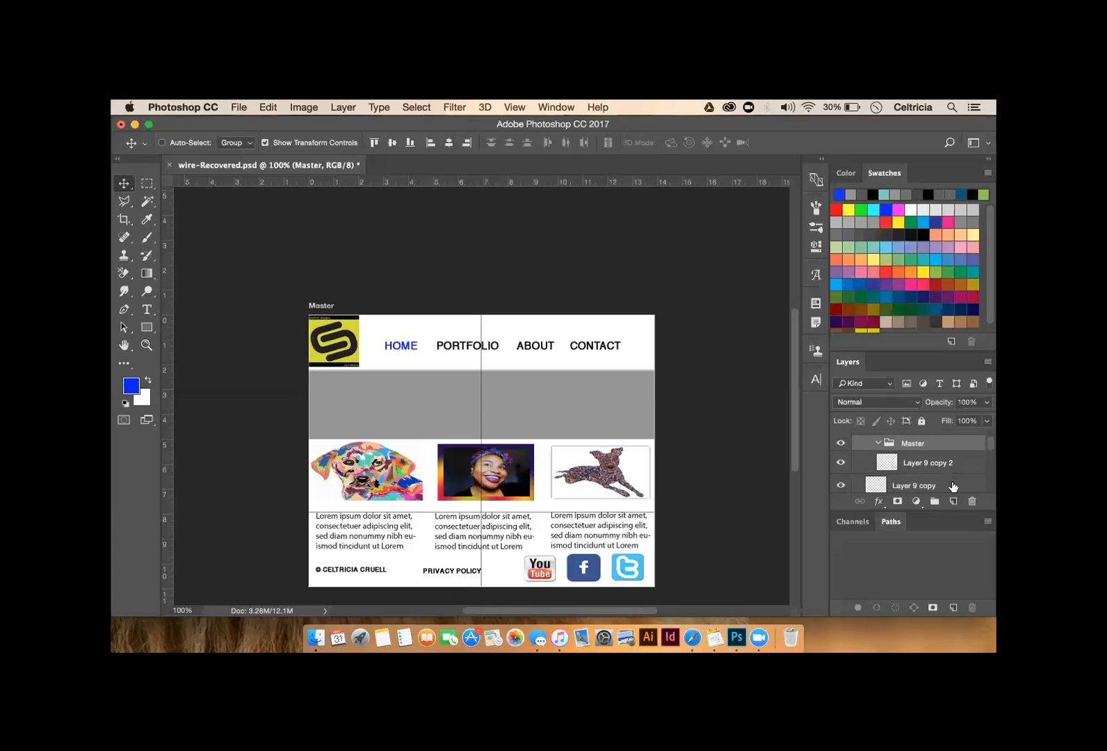
{"action": "scroll", "coordinate": [952, 486], "scroll_direction": "down", "scroll_amount": 2}
{"action": "scroll", "coordinate": [952, 486], "scroll_direction": "up", "scroll_amount": 4}
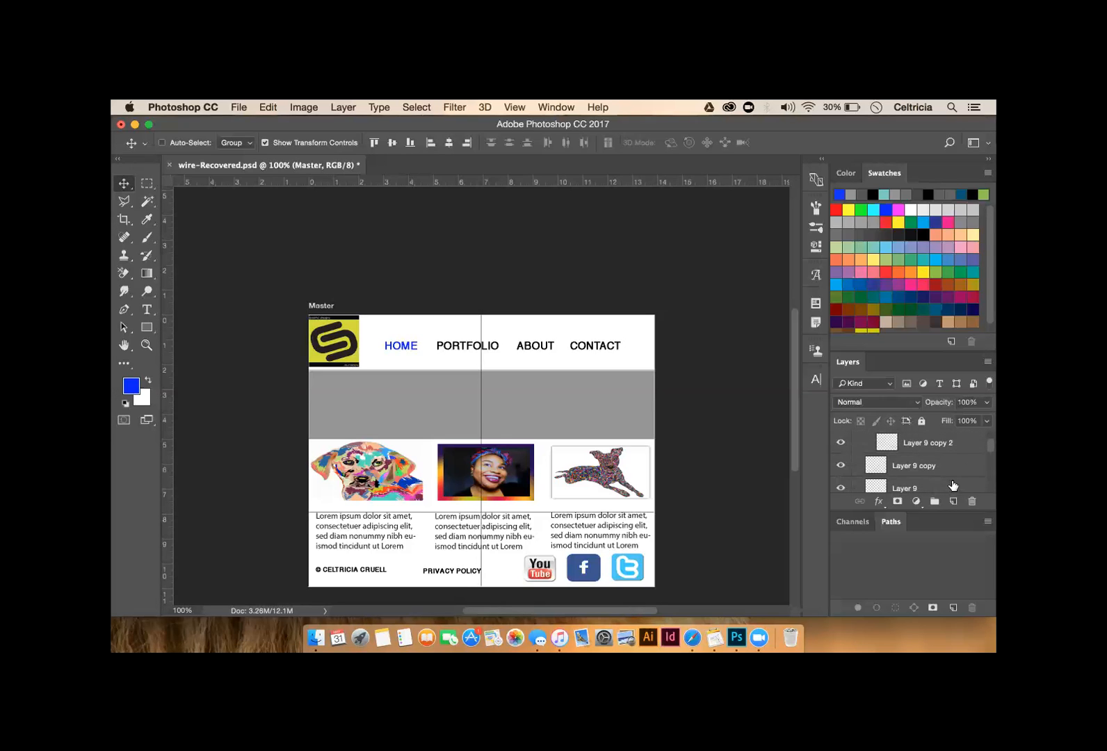
{"action": "scroll", "coordinate": [953, 484], "scroll_direction": "up", "scroll_amount": 3}
{"action": "scroll", "coordinate": [953, 485], "scroll_direction": "up", "scroll_amount": 1}
{"action": "scroll", "coordinate": [953, 483], "scroll_direction": "down", "scroll_amount": 5}
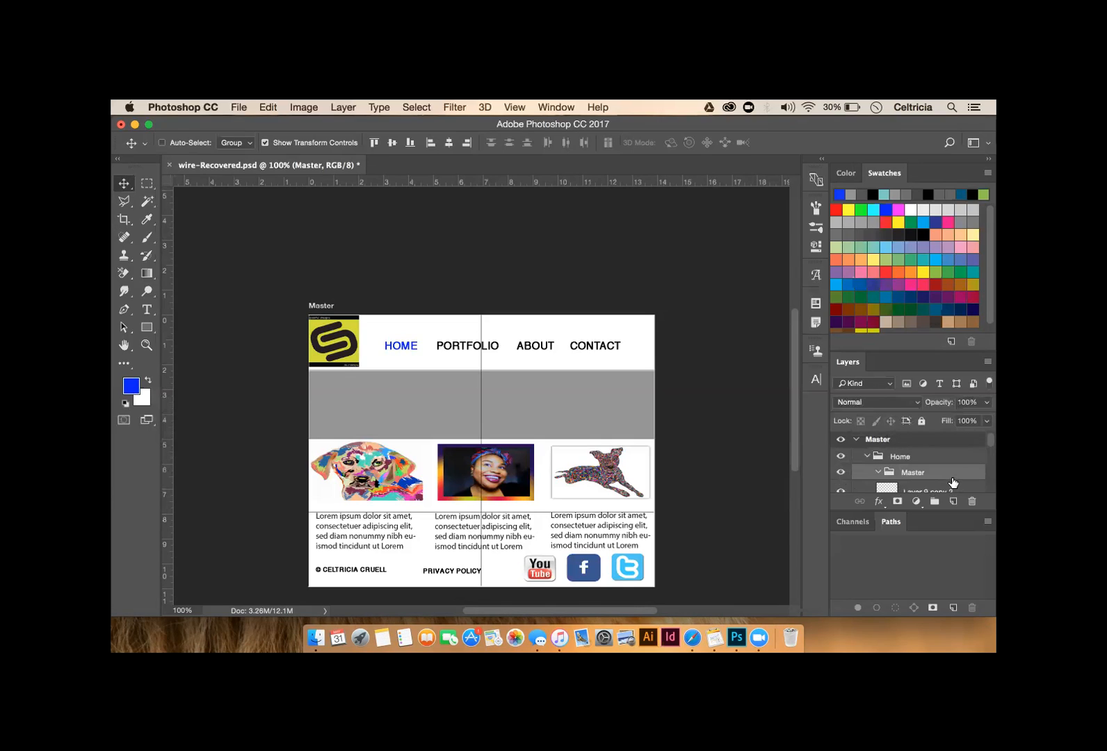
{"action": "scroll", "coordinate": [937, 466], "scroll_direction": "up", "scroll_amount": 2}
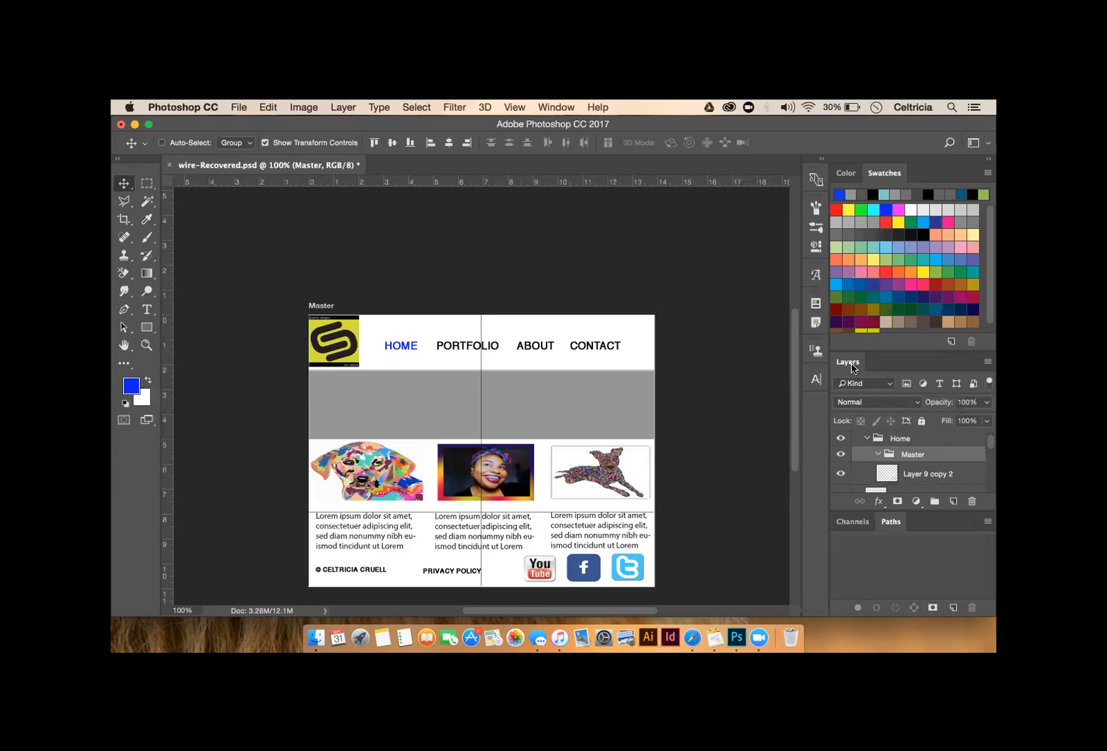
- Float and enlarge the Layers panel, then move Layer 9, Layer 9 copy and copy 2 into Home
{"action": "left_click_drag", "start_coordinate": [853, 365], "coordinate": [646, 192]}
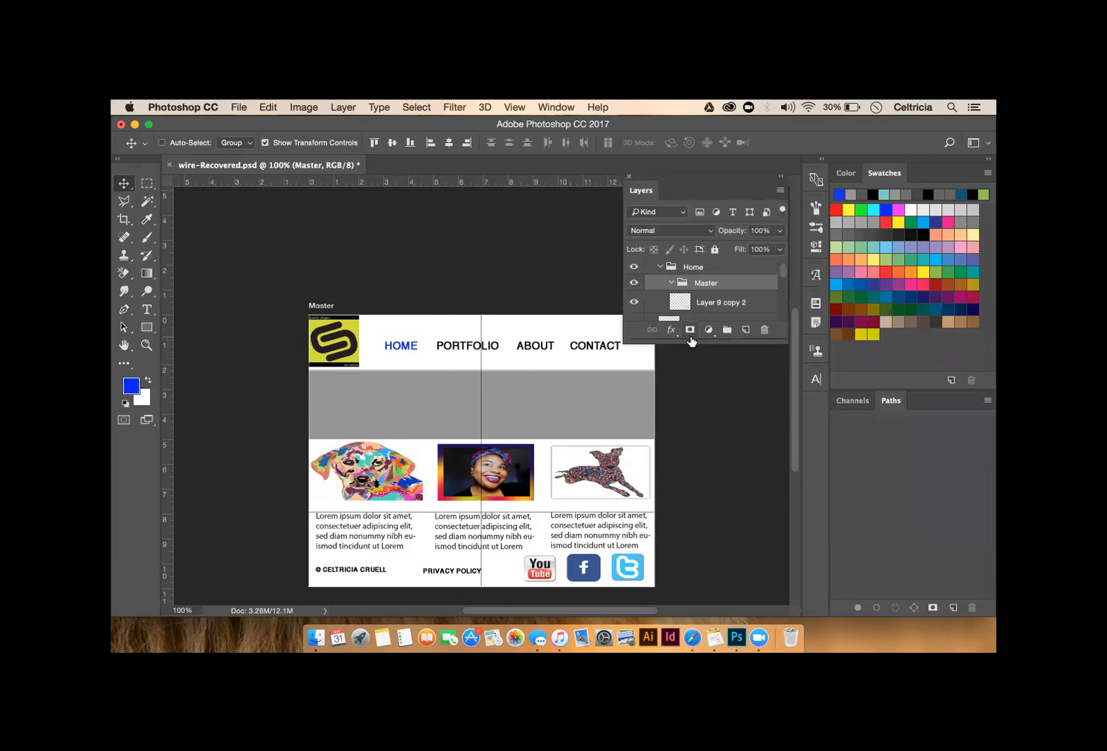
{"action": "left_click_drag", "start_coordinate": [695, 342], "coordinate": [712, 598]}
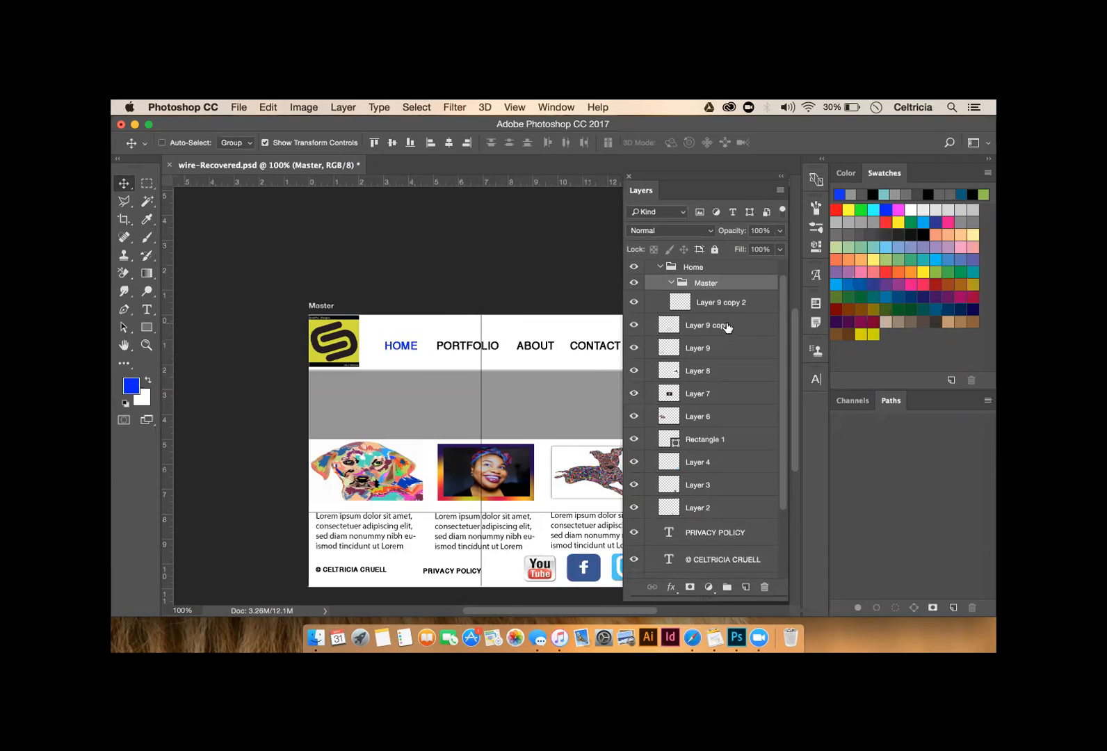
{"action": "left_click_drag", "start_coordinate": [721, 327], "coordinate": [724, 266]}
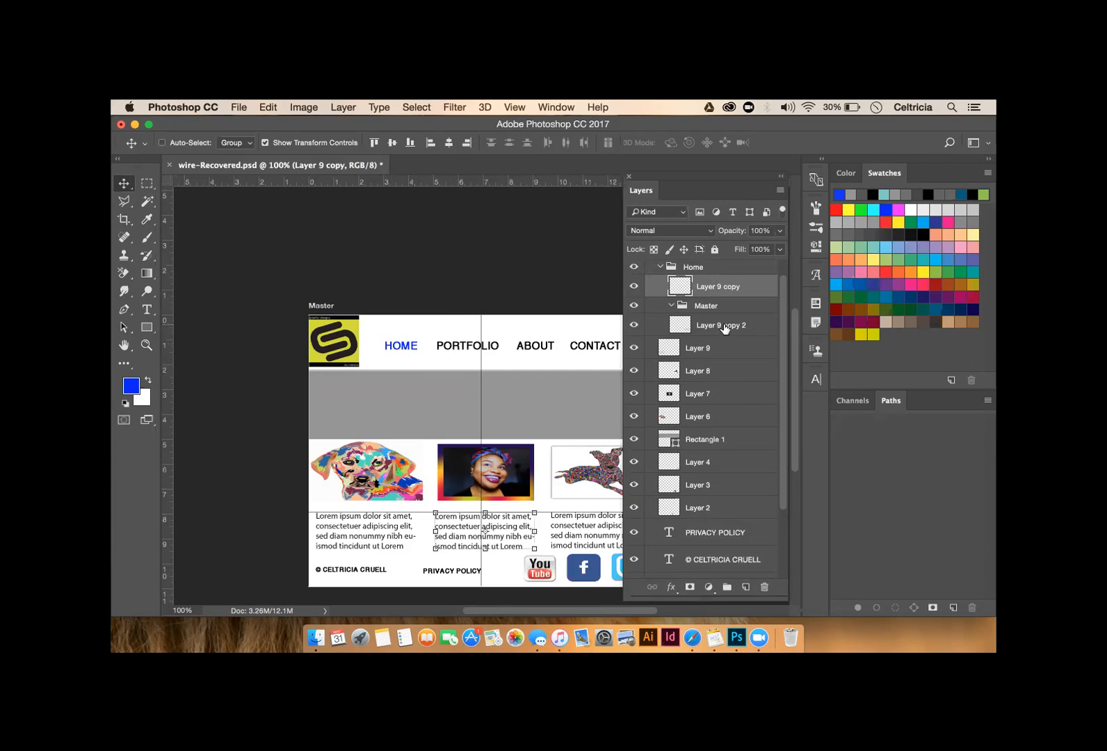
{"action": "left_click_drag", "start_coordinate": [724, 328], "coordinate": [723, 263]}
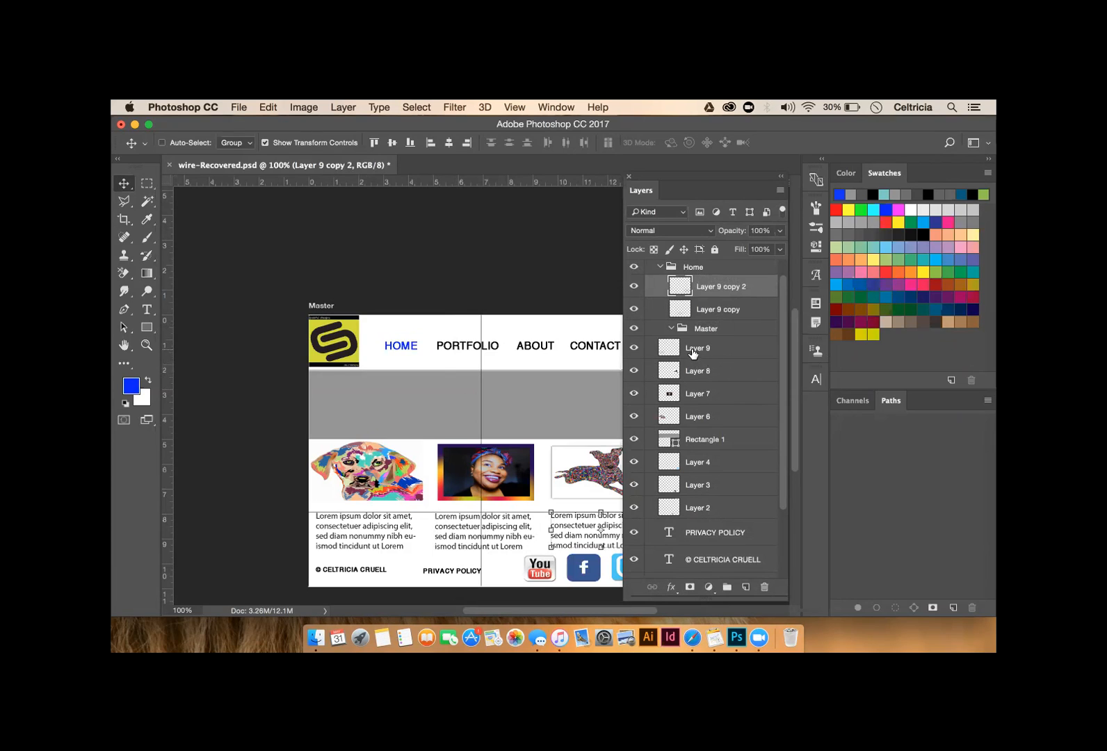
{"action": "left_click_drag", "start_coordinate": [692, 352], "coordinate": [716, 270]}
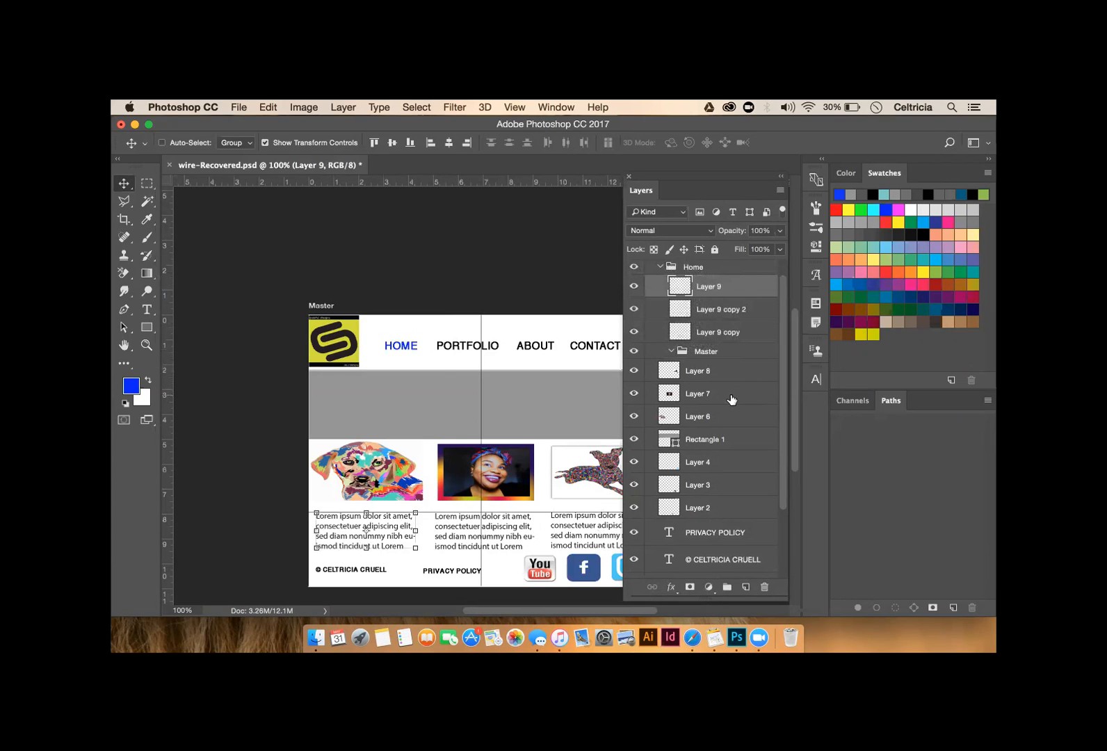
- Move Layers 8, 7, 6, Rectangle 1 and Layer 4 into Home, returning Layer 4 to the inner Master
{"action": "left_click", "coordinate": [697, 373]}
{"action": "left_click_drag", "start_coordinate": [697, 373], "coordinate": [704, 277]}
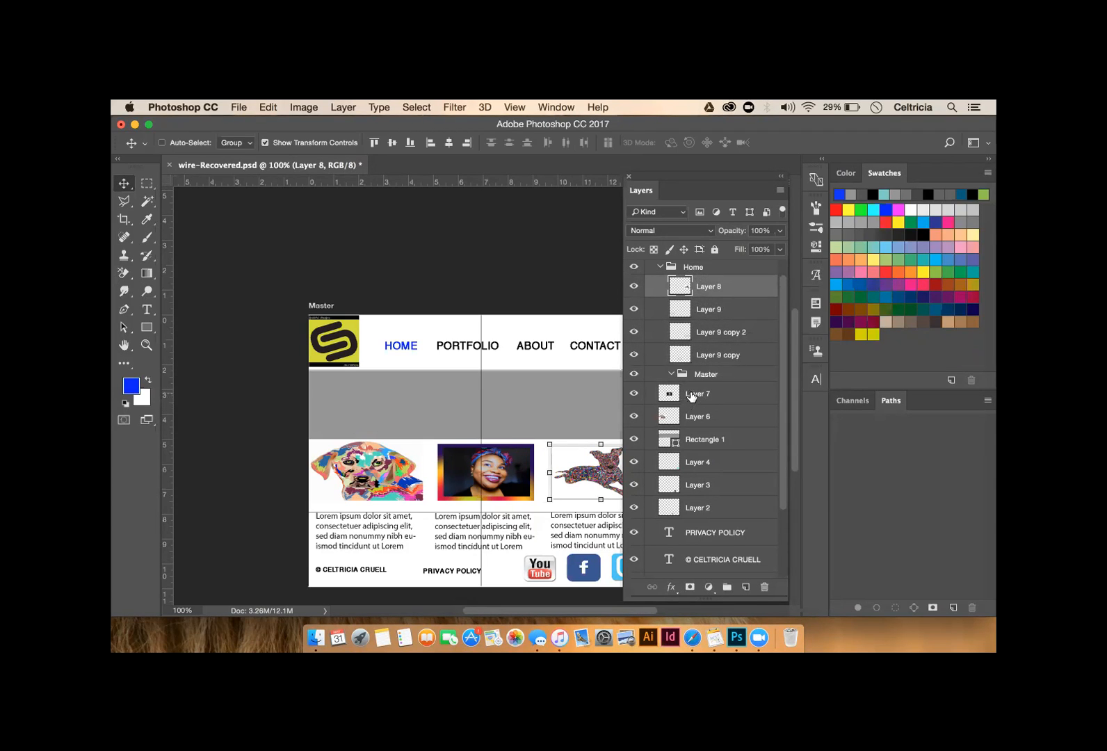
{"action": "left_click", "coordinate": [692, 396]}
{"action": "left_click_drag", "start_coordinate": [691, 396], "coordinate": [700, 265]}
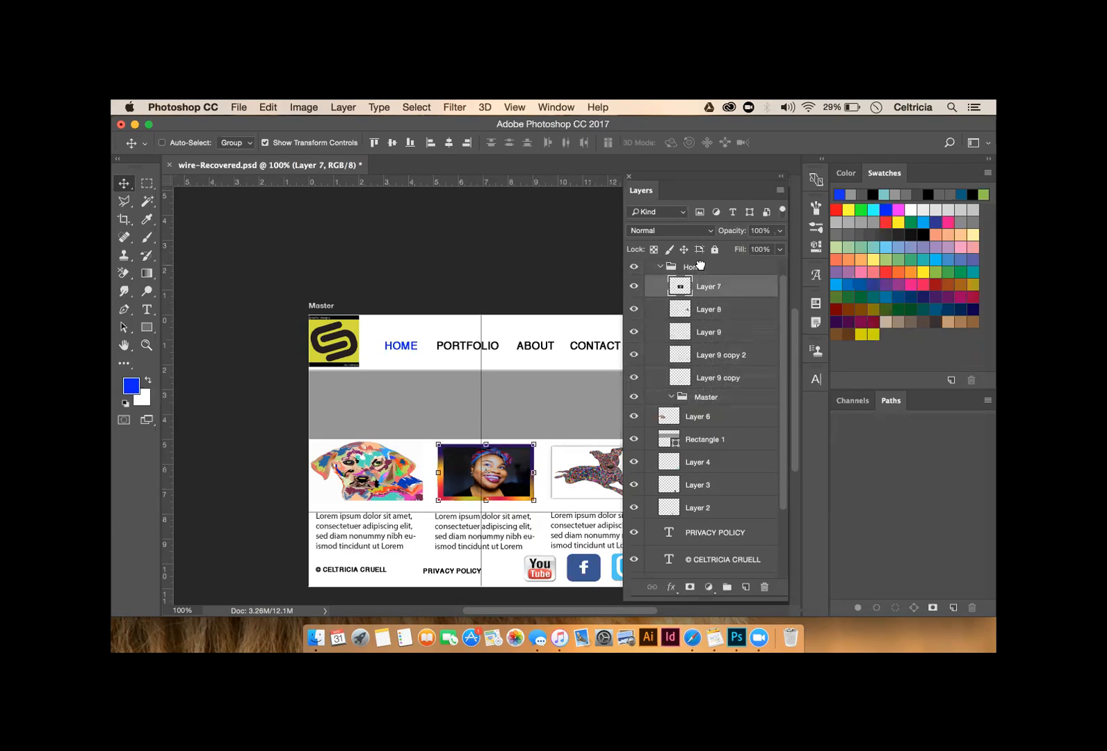
{"action": "left_click", "coordinate": [693, 417]}
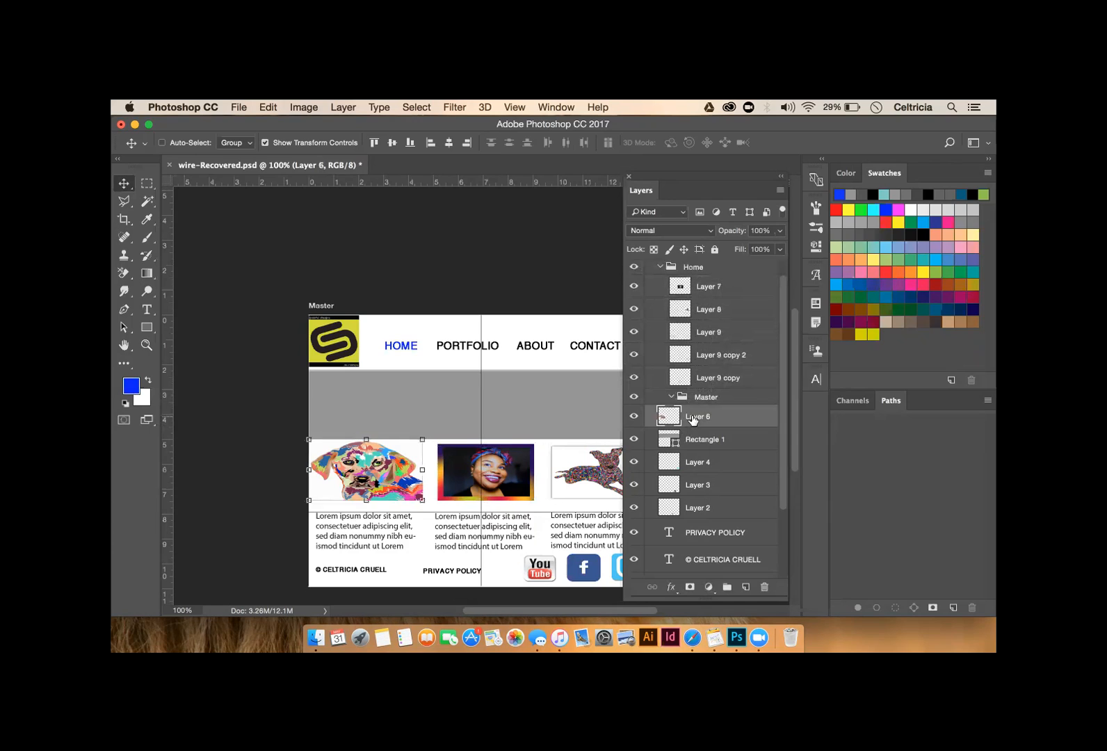
{"action": "left_click_drag", "start_coordinate": [693, 418], "coordinate": [698, 261]}
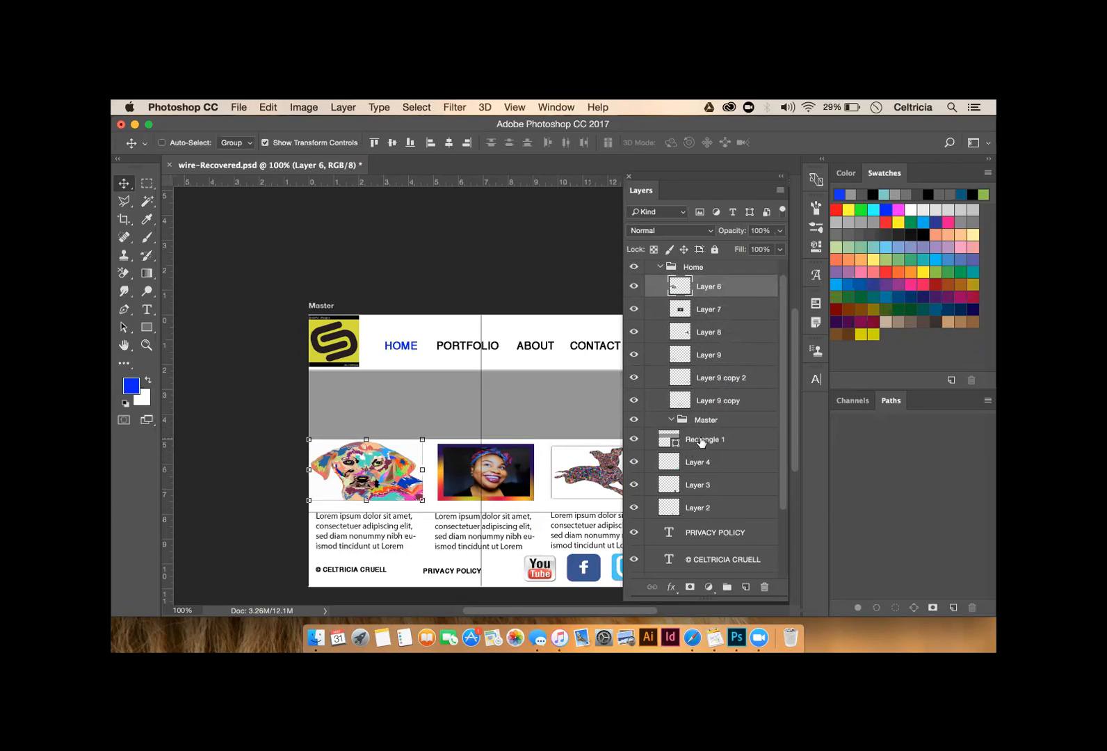
{"action": "left_click", "coordinate": [701, 439]}
{"action": "left_click_drag", "start_coordinate": [701, 440], "coordinate": [696, 266]}
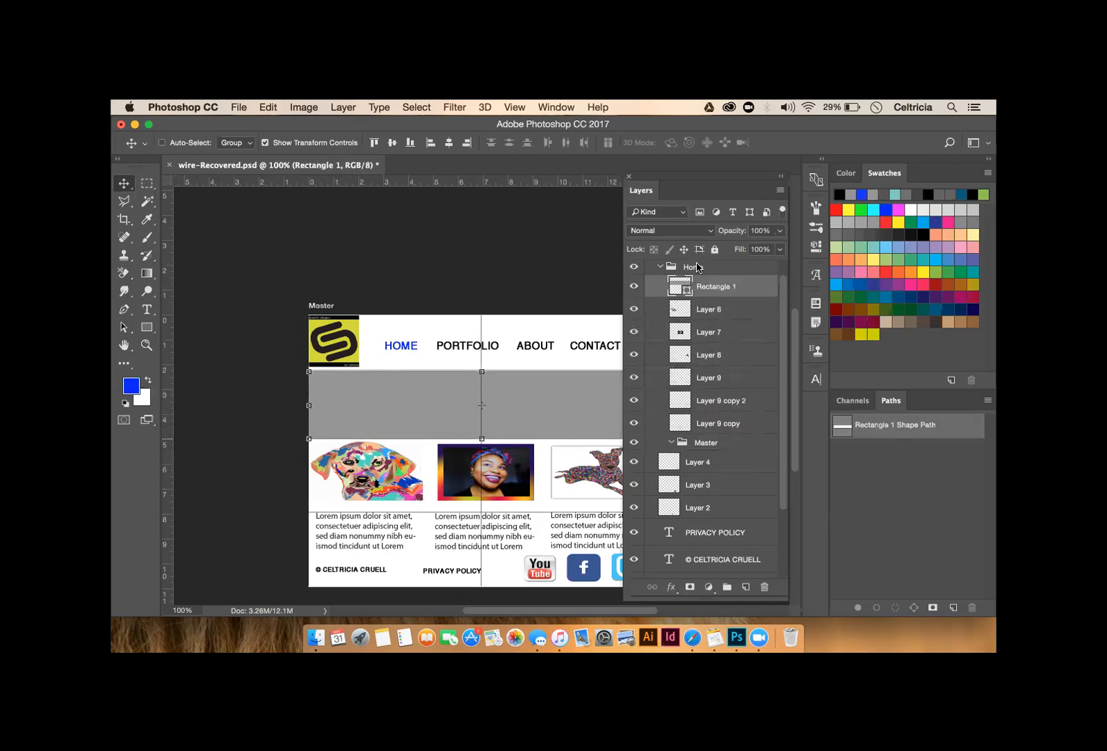
{"action": "left_click", "coordinate": [707, 463]}
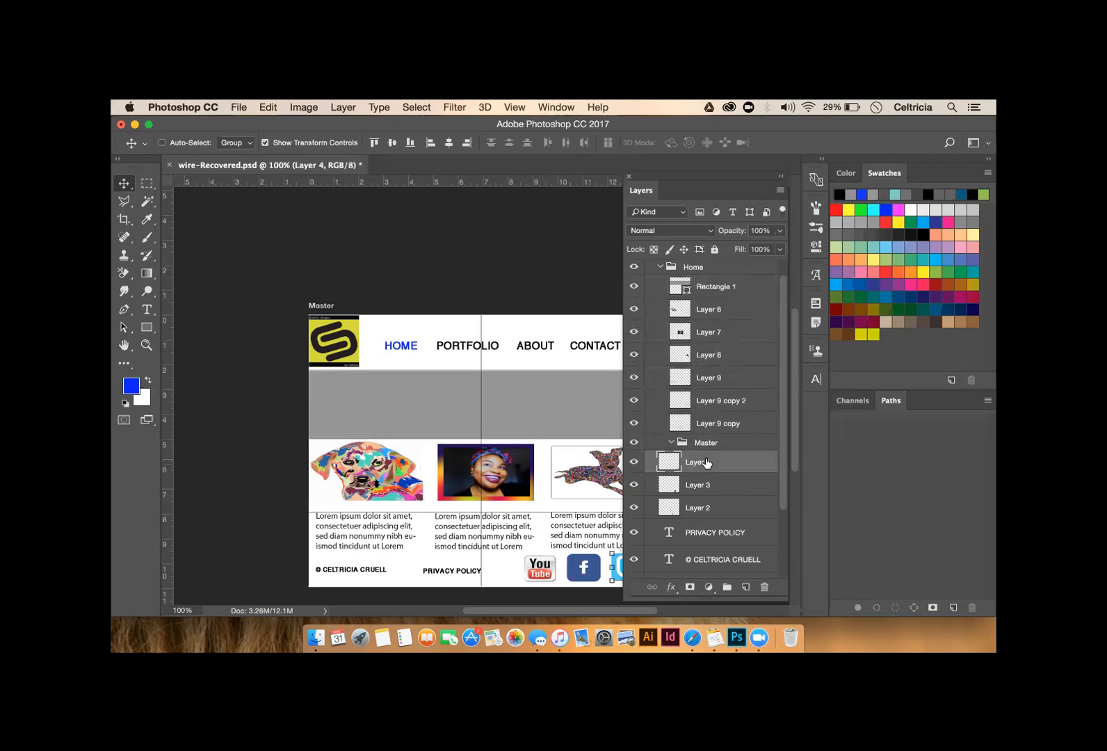
{"action": "left_click_drag", "start_coordinate": [707, 462], "coordinate": [713, 263]}
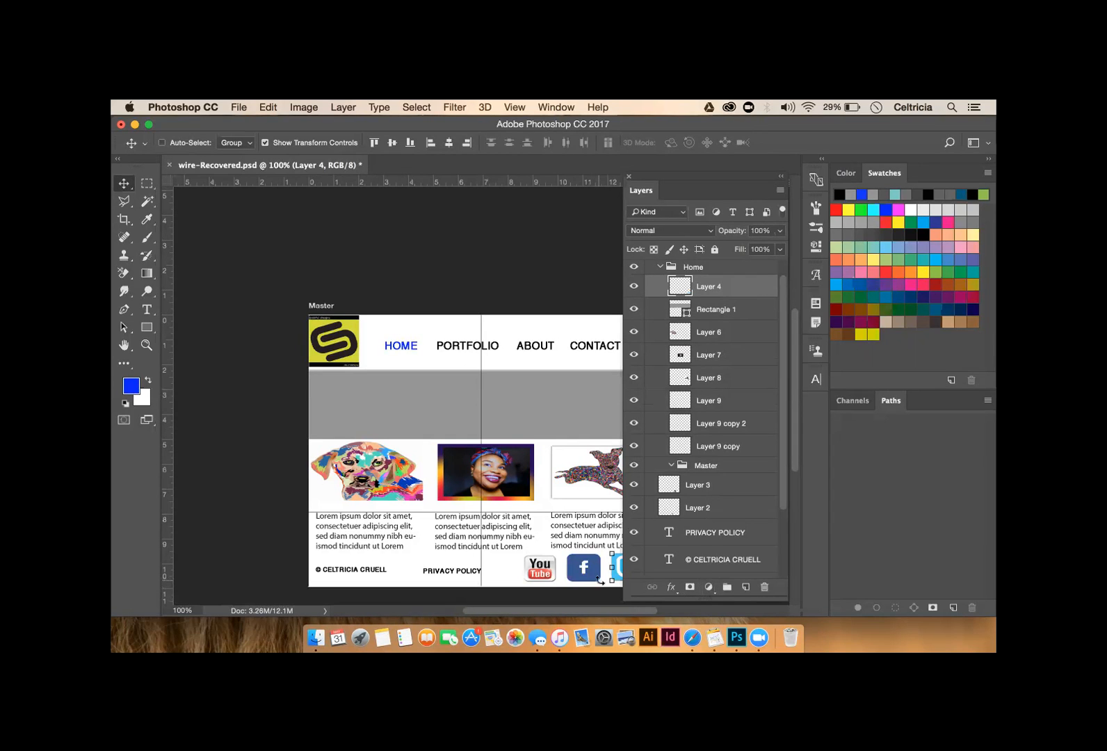
{"action": "left_click_drag", "start_coordinate": [724, 287], "coordinate": [725, 465]}
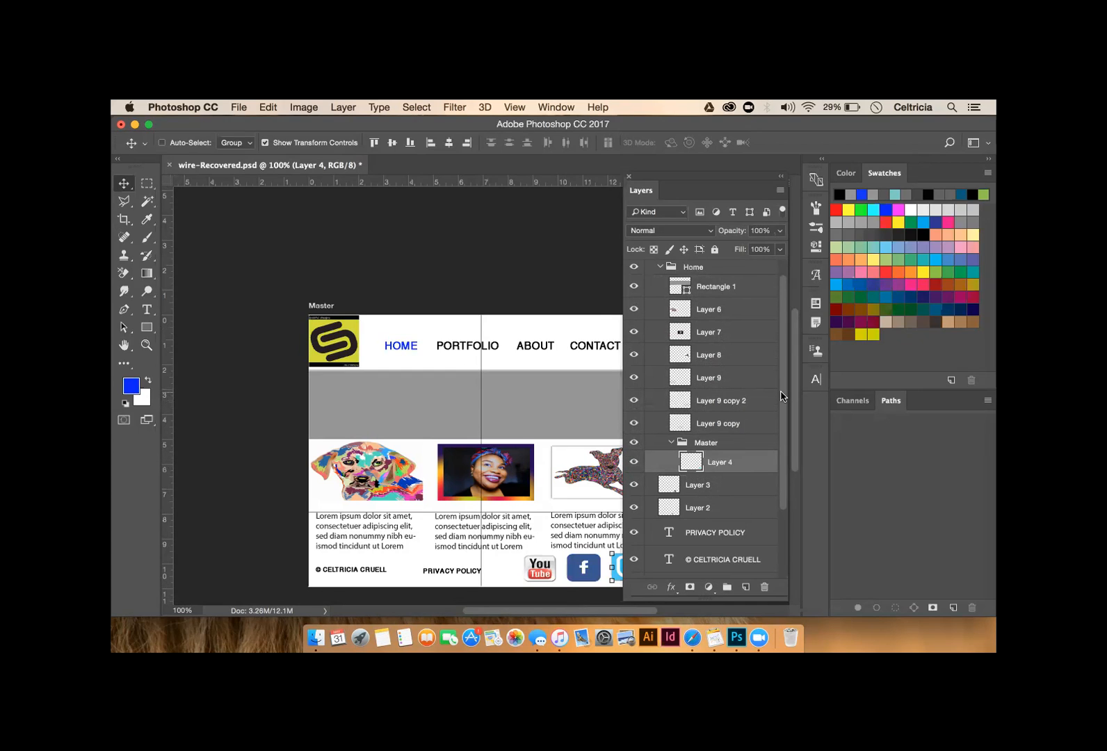
- Move Layer 3, Layer 2, PRIVACY POLICY, copyright and navigation menu text into the inner Master group
{"action": "left_click", "coordinate": [703, 485]}
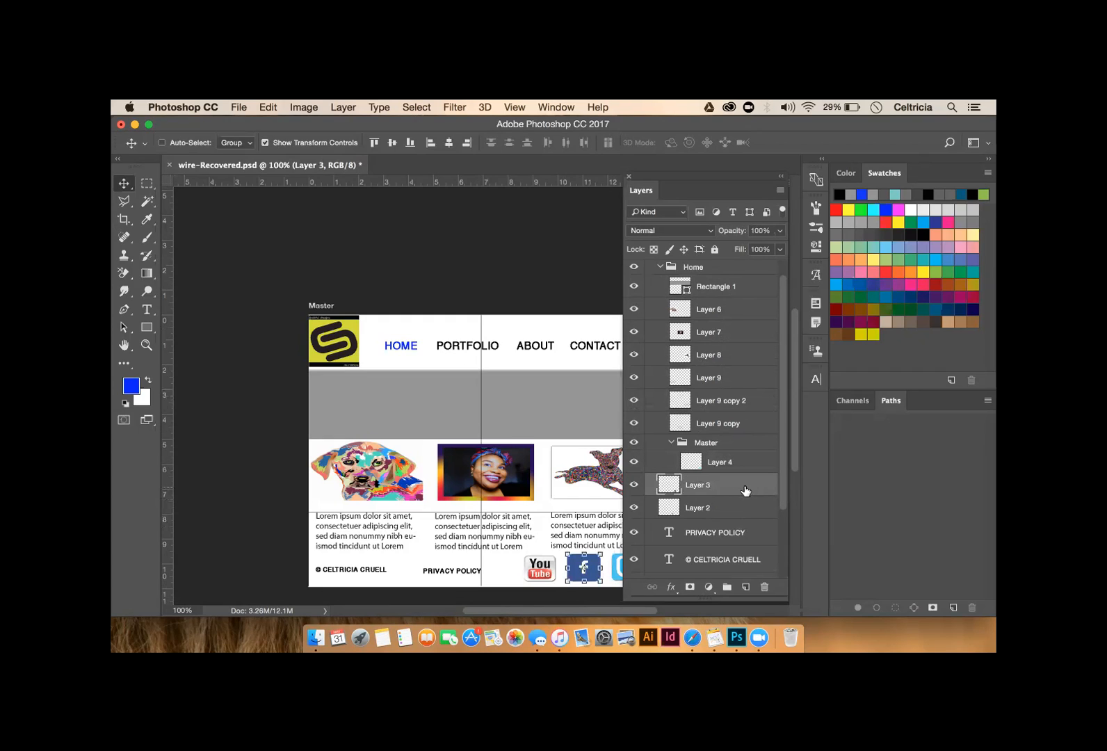
{"action": "left_click_drag", "start_coordinate": [725, 487], "coordinate": [715, 444]}
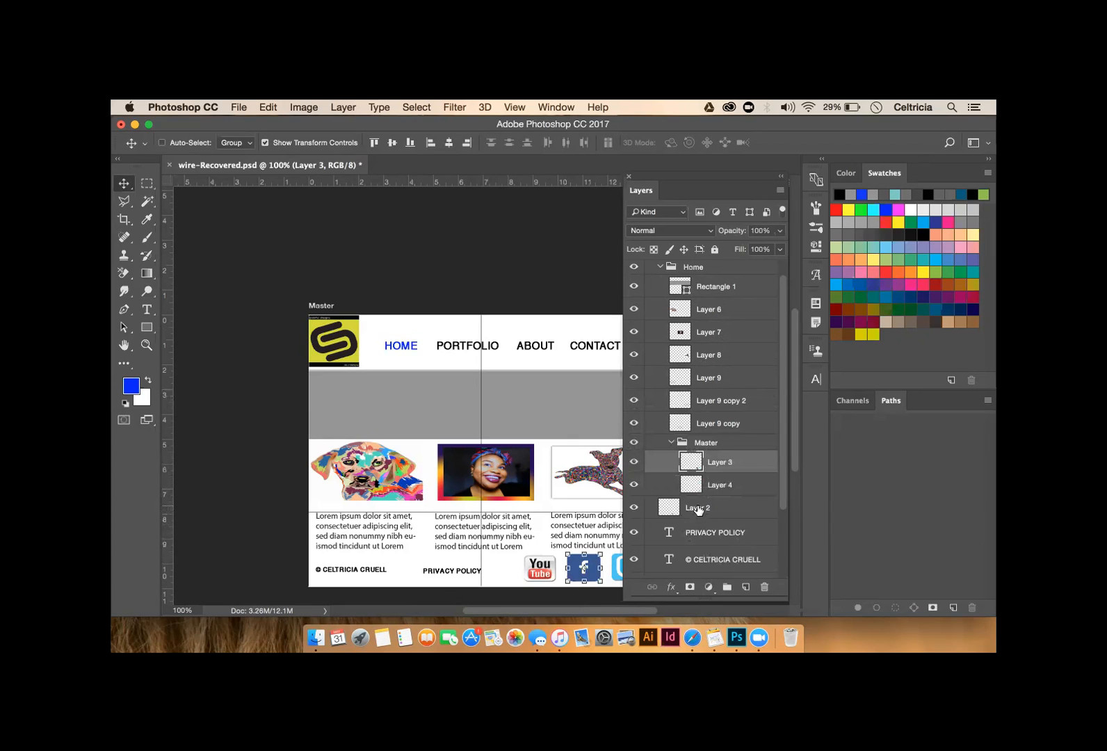
{"action": "left_click_drag", "start_coordinate": [698, 513], "coordinate": [721, 451]}
{"action": "left_click_drag", "start_coordinate": [736, 531], "coordinate": [737, 445]}
{"action": "left_click_drag", "start_coordinate": [729, 561], "coordinate": [728, 447]}
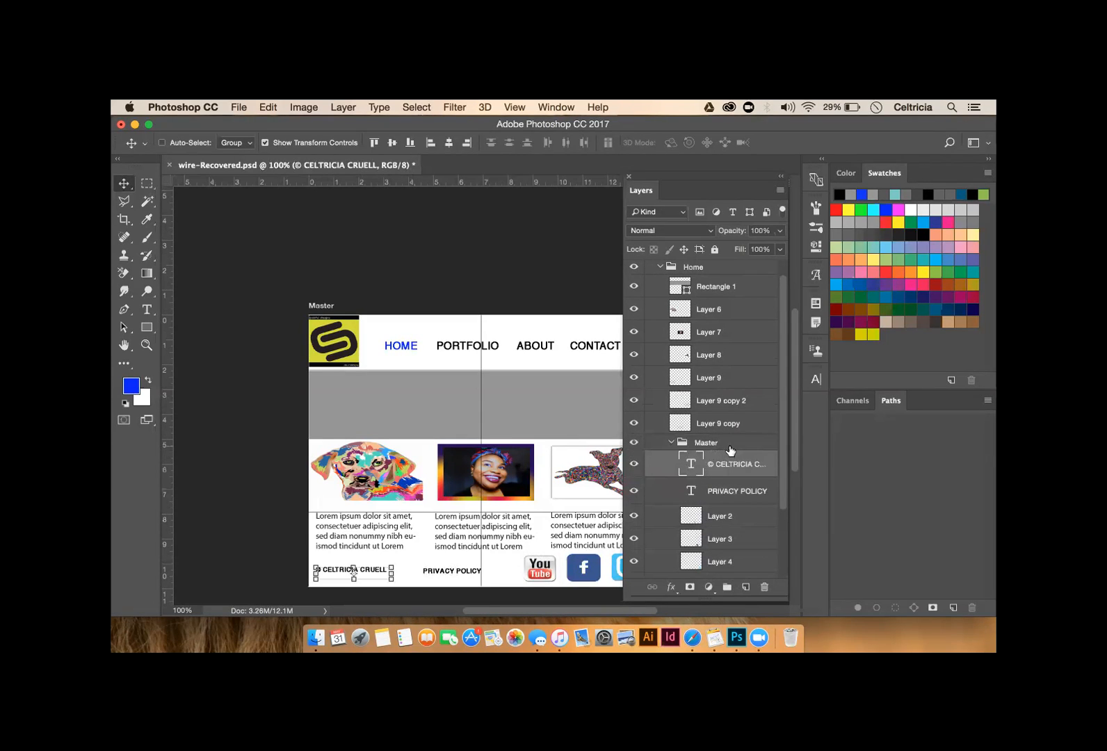
{"action": "scroll", "coordinate": [732, 536], "scroll_direction": "down", "scroll_amount": 1}
{"action": "scroll", "coordinate": [731, 536], "scroll_direction": "down", "scroll_amount": 1}
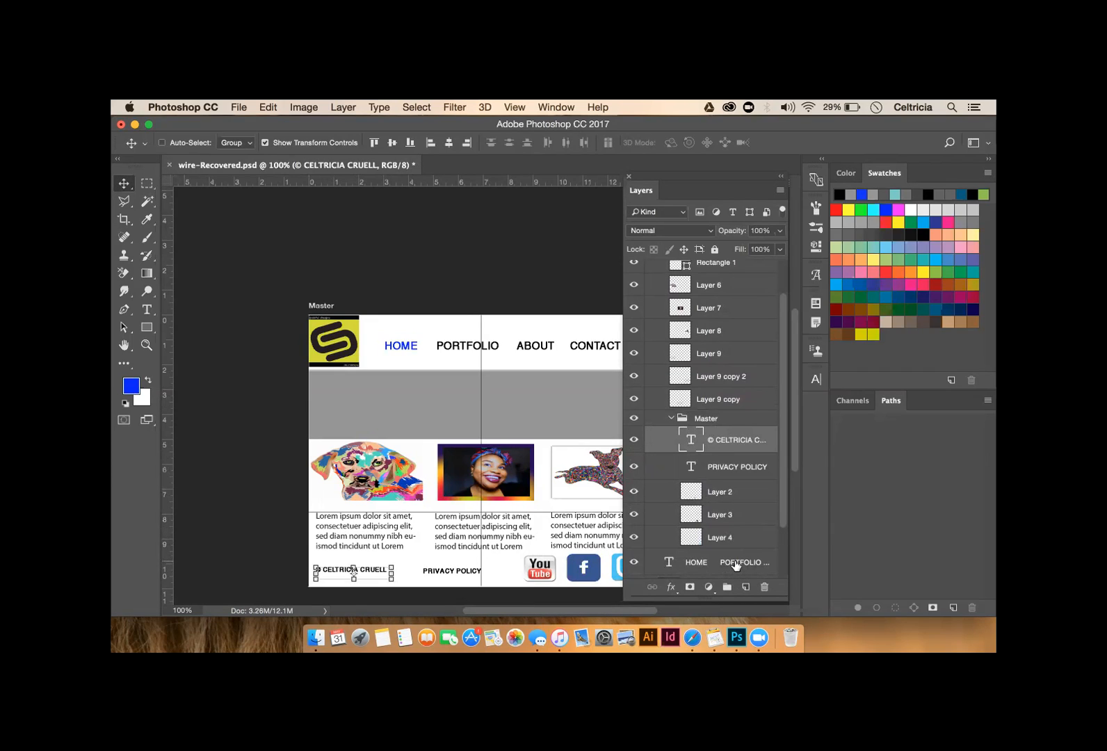
{"action": "scroll", "coordinate": [737, 551], "scroll_direction": "down", "scroll_amount": 1}
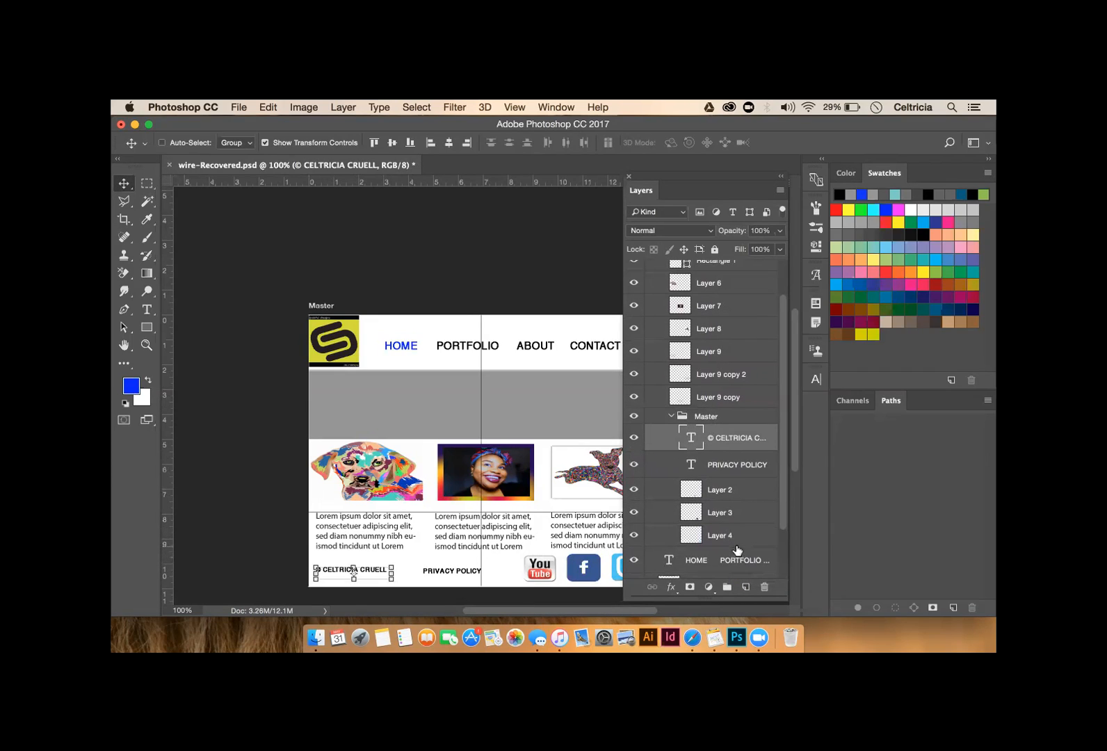
{"action": "scroll", "coordinate": [737, 550], "scroll_direction": "down", "scroll_amount": 3}
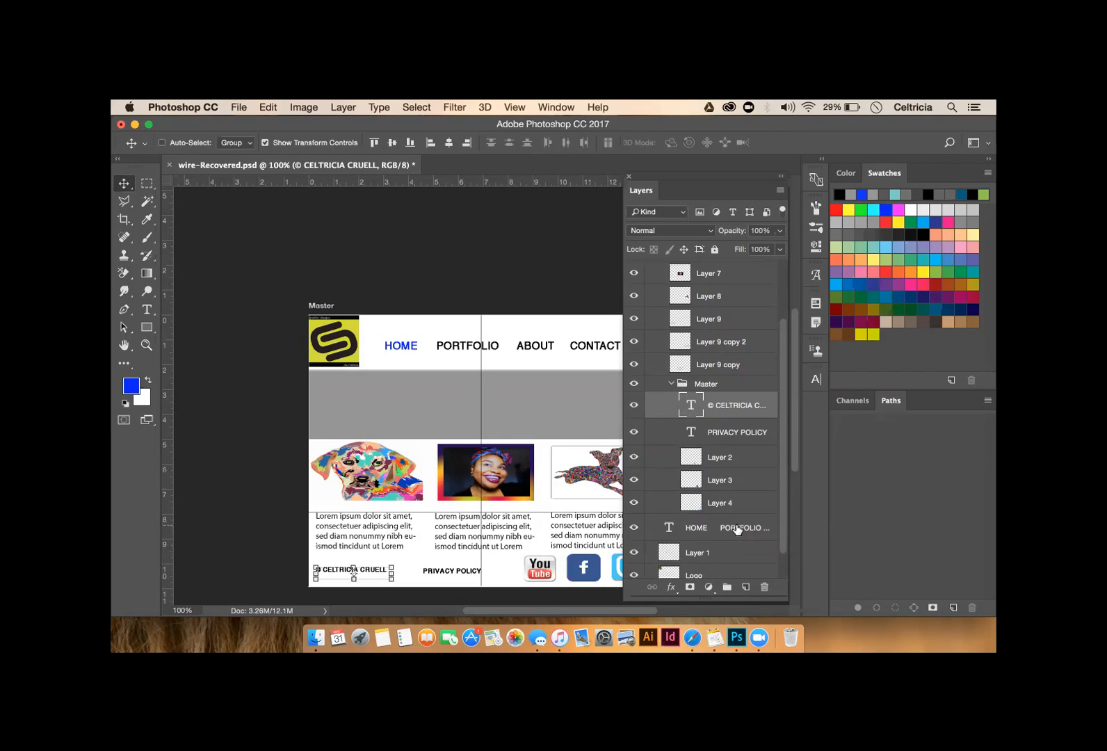
{"action": "left_click_drag", "start_coordinate": [738, 530], "coordinate": [737, 387]}
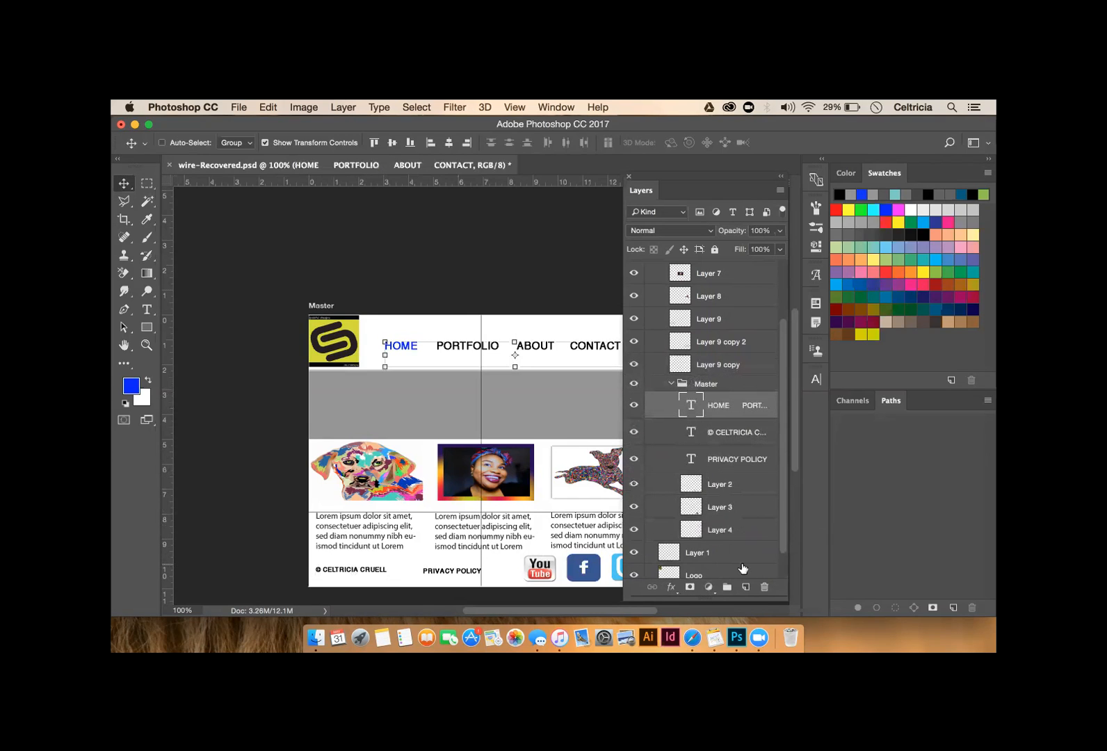
- Delete the unneeded Layer 1
{"action": "scroll", "coordinate": [752, 555], "scroll_direction": "down", "scroll_amount": 1}
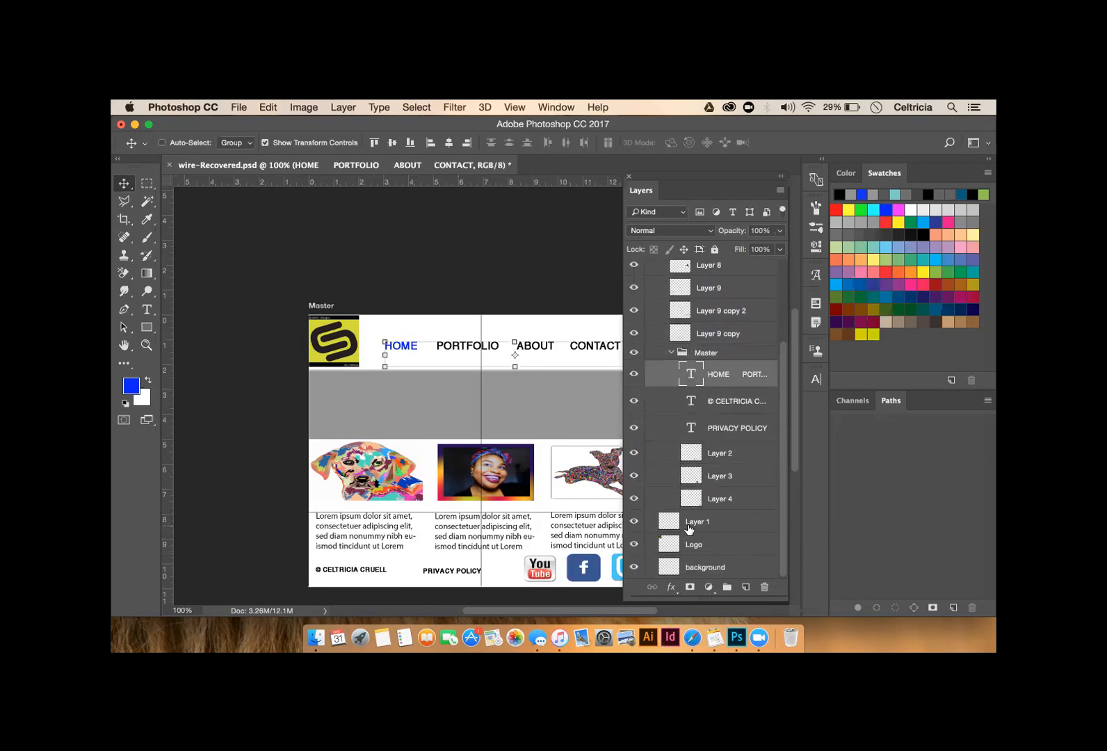
{"action": "left_click", "coordinate": [695, 524]}
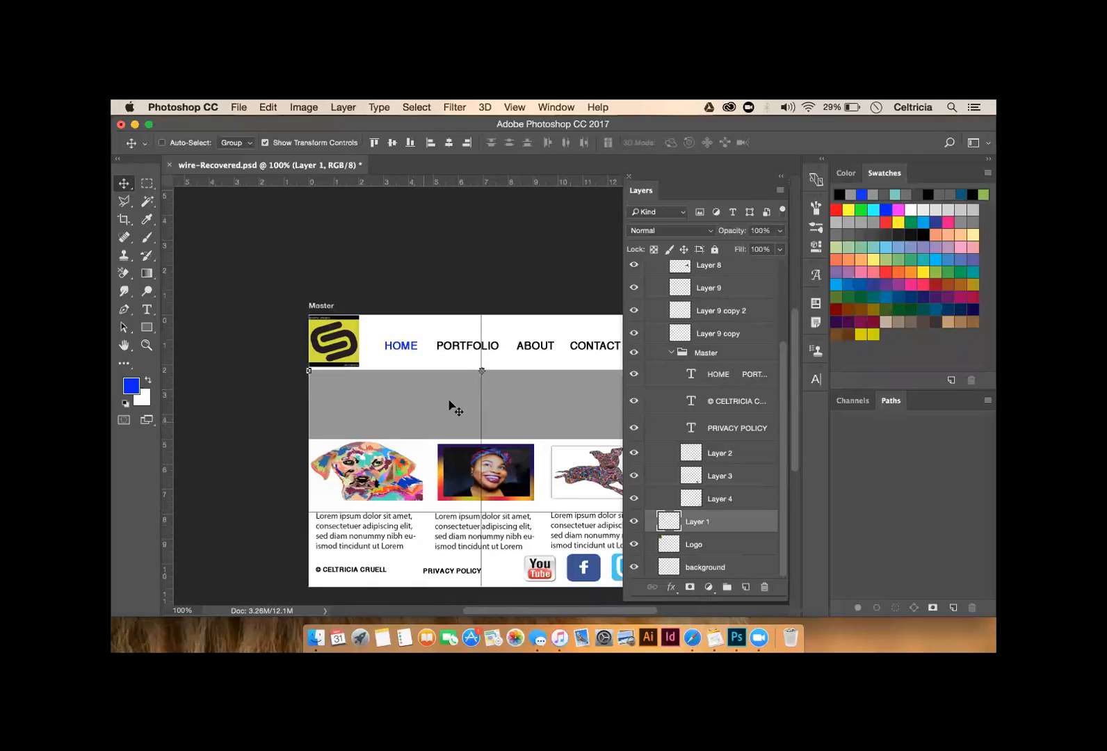
{"action": "scroll", "coordinate": [737, 396], "scroll_direction": "up", "scroll_amount": 5}
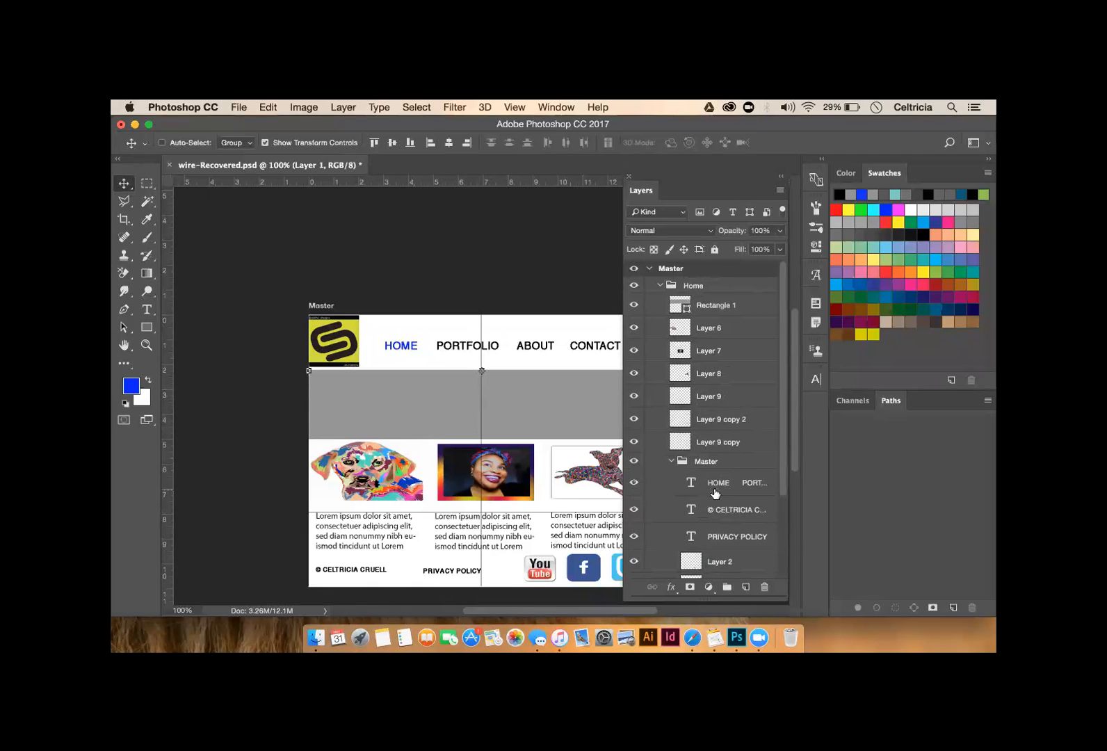
{"action": "scroll", "coordinate": [728, 457], "scroll_direction": "down", "scroll_amount": 4}
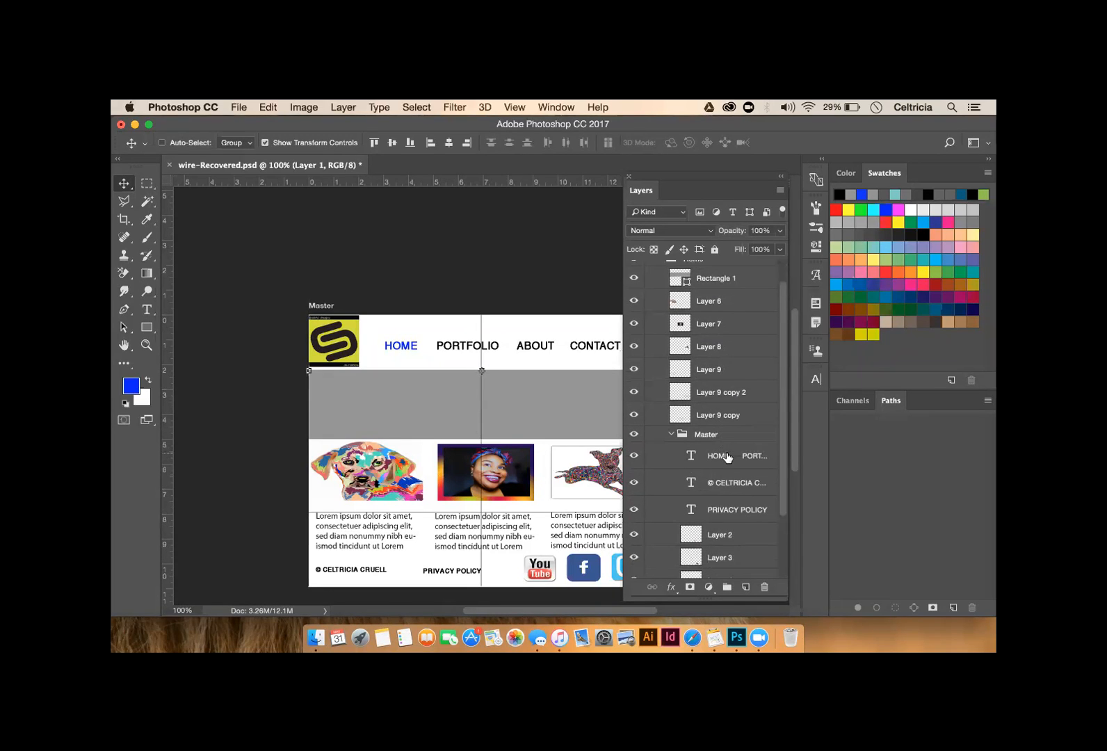
{"action": "scroll", "coordinate": [728, 457], "scroll_direction": "down", "scroll_amount": 1}
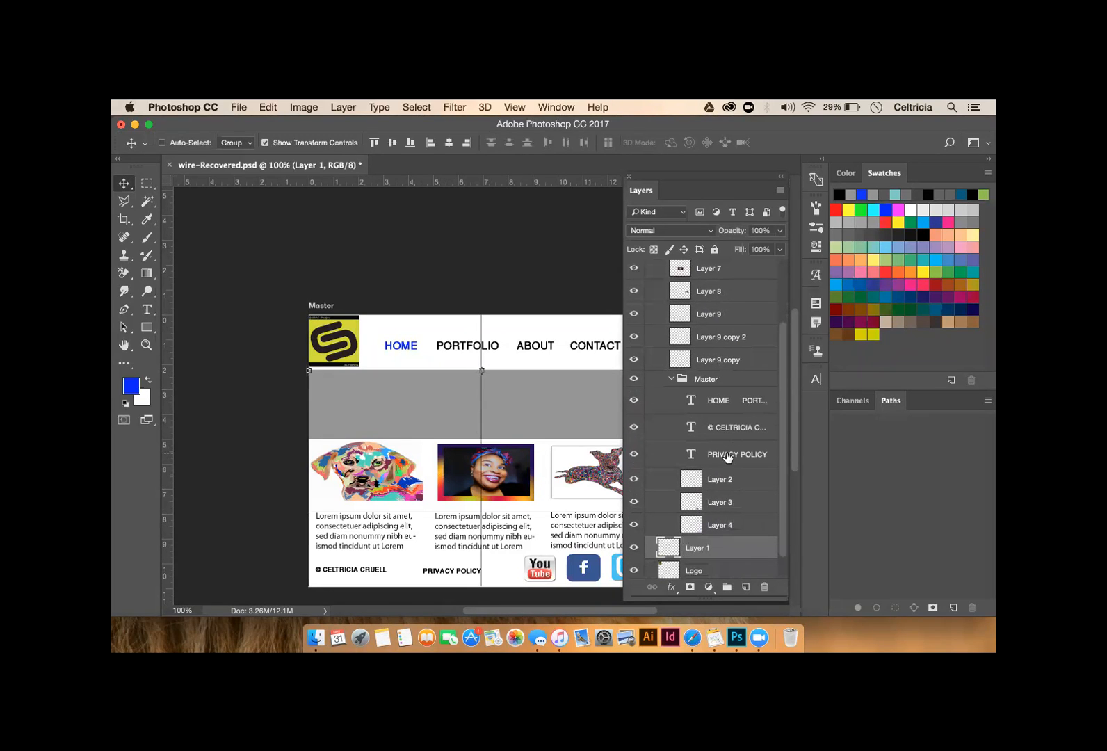
{"action": "scroll", "coordinate": [728, 456], "scroll_direction": "down", "scroll_amount": 1}
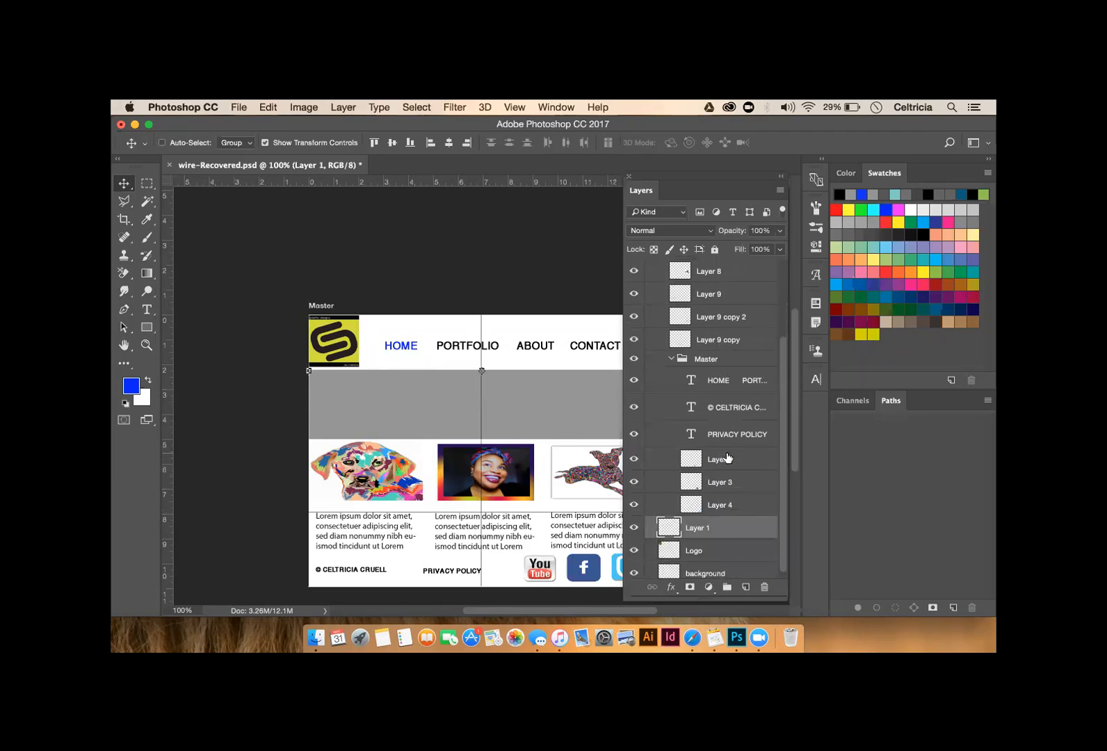
{"action": "key", "text": "Delete"}
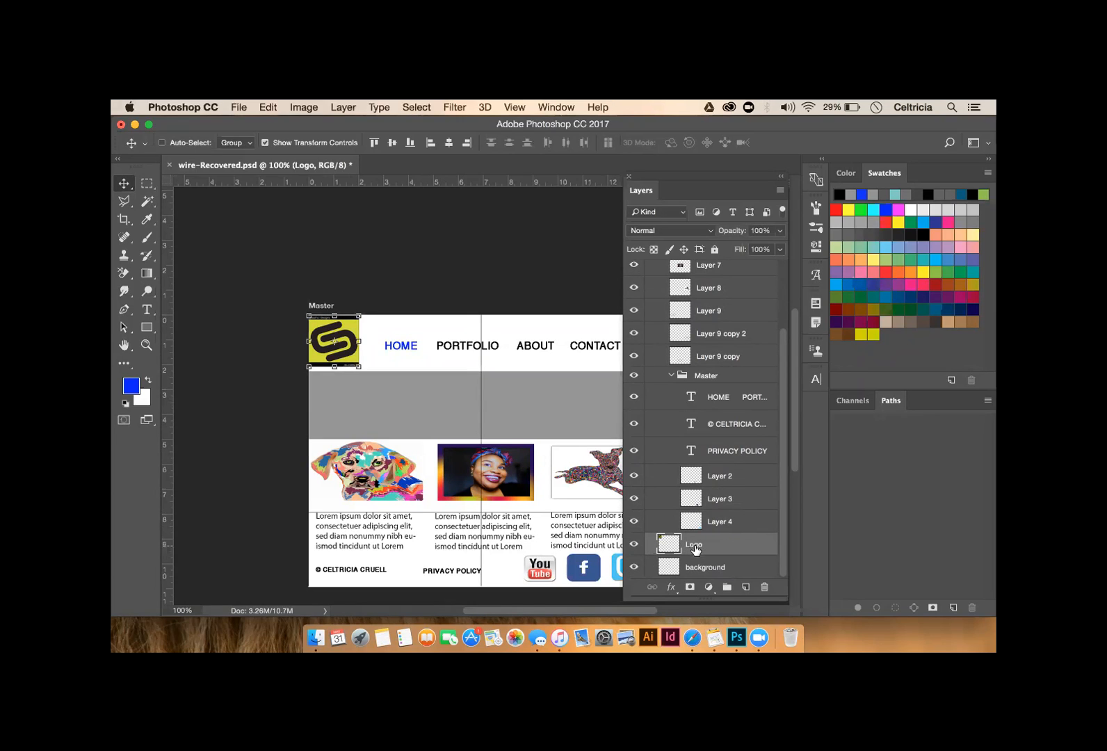
- Move the Logo and background layers into the inner Master group
{"action": "left_click_drag", "start_coordinate": [694, 546], "coordinate": [703, 379]}
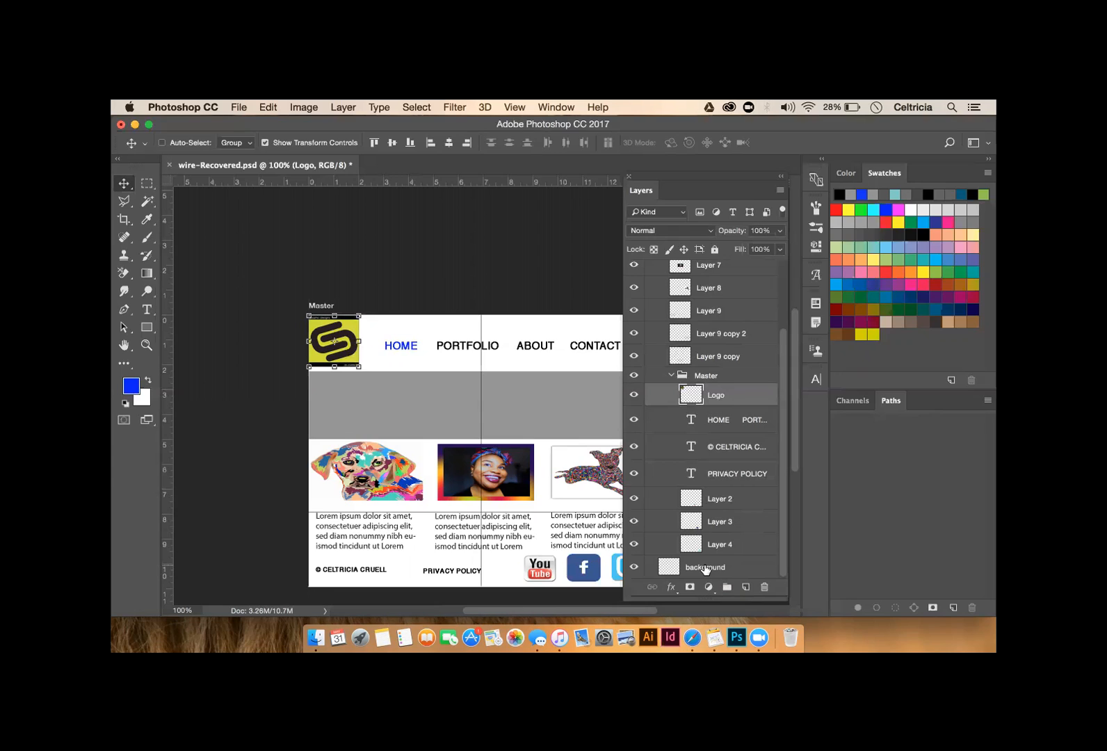
{"action": "left_click", "coordinate": [705, 569]}
{"action": "left_click_drag", "start_coordinate": [705, 569], "coordinate": [703, 377]}
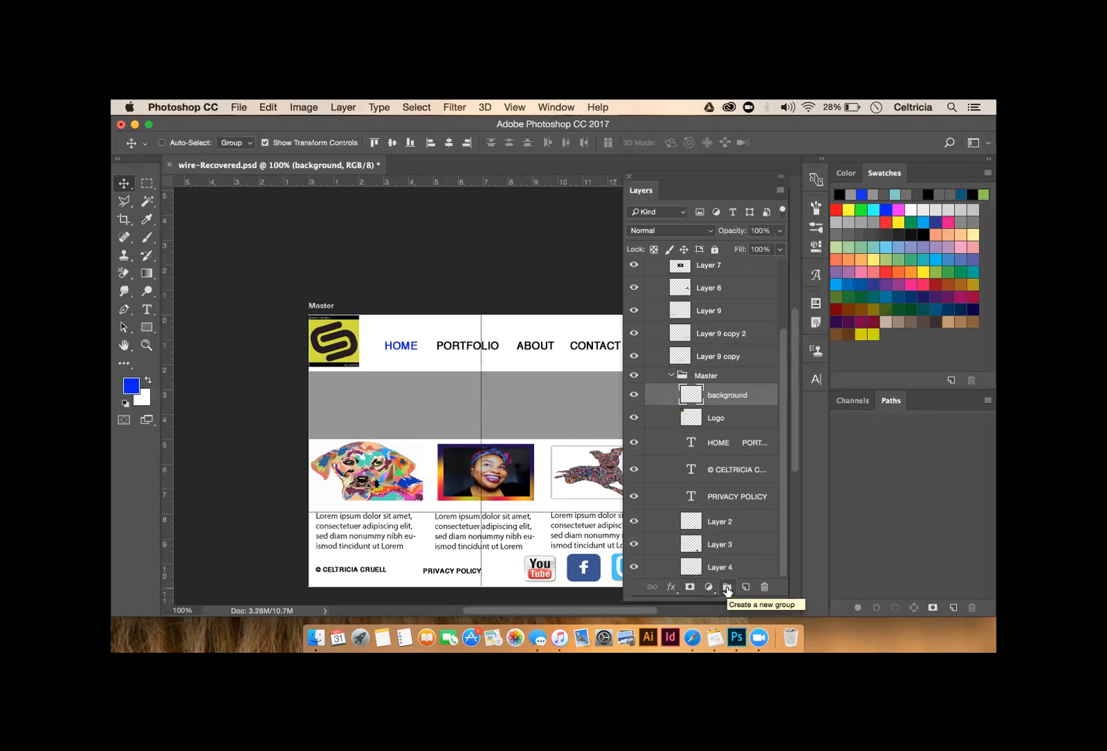
- Collapse the nested Master group, collapse and re-expand Home, then move Master out above Home
{"action": "left_click", "coordinate": [667, 378]}
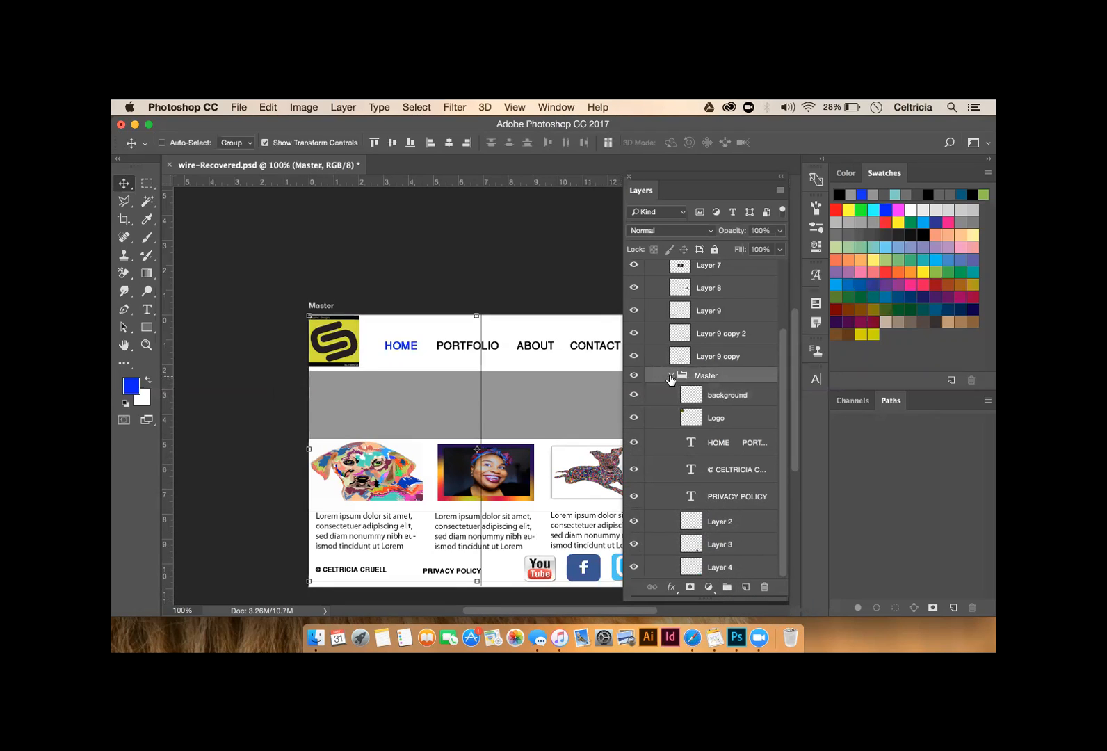
{"action": "left_click", "coordinate": [670, 377]}
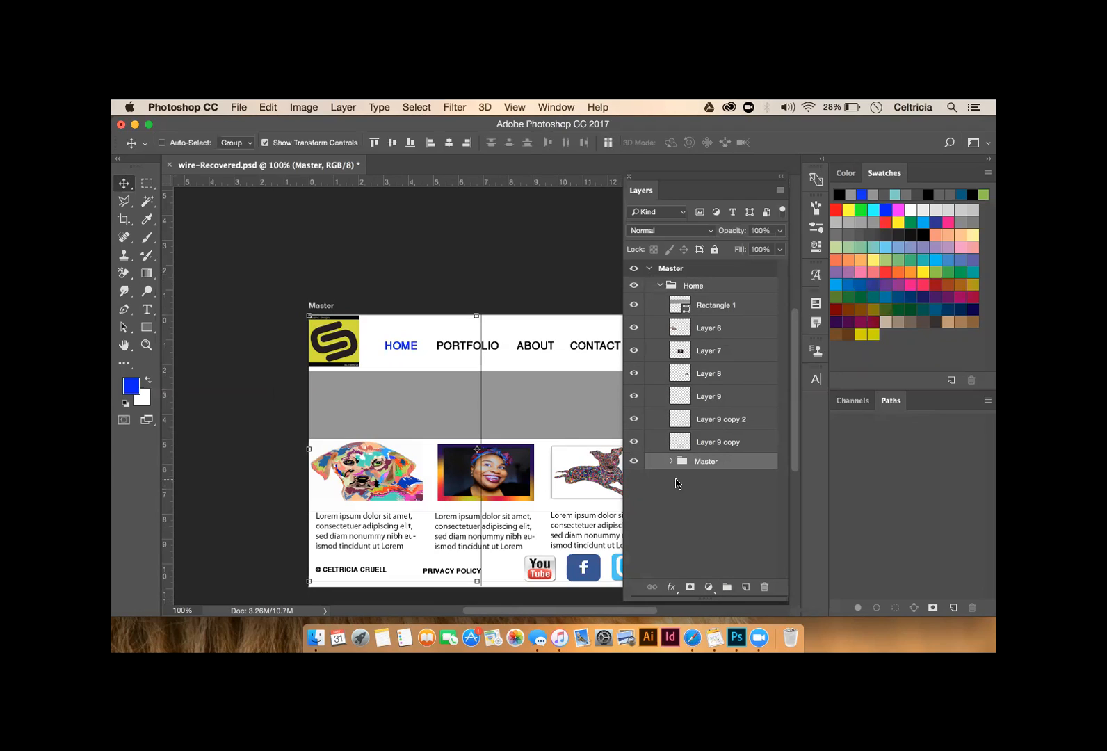
{"action": "left_click", "coordinate": [659, 288]}
{"action": "left_click", "coordinate": [658, 286]}
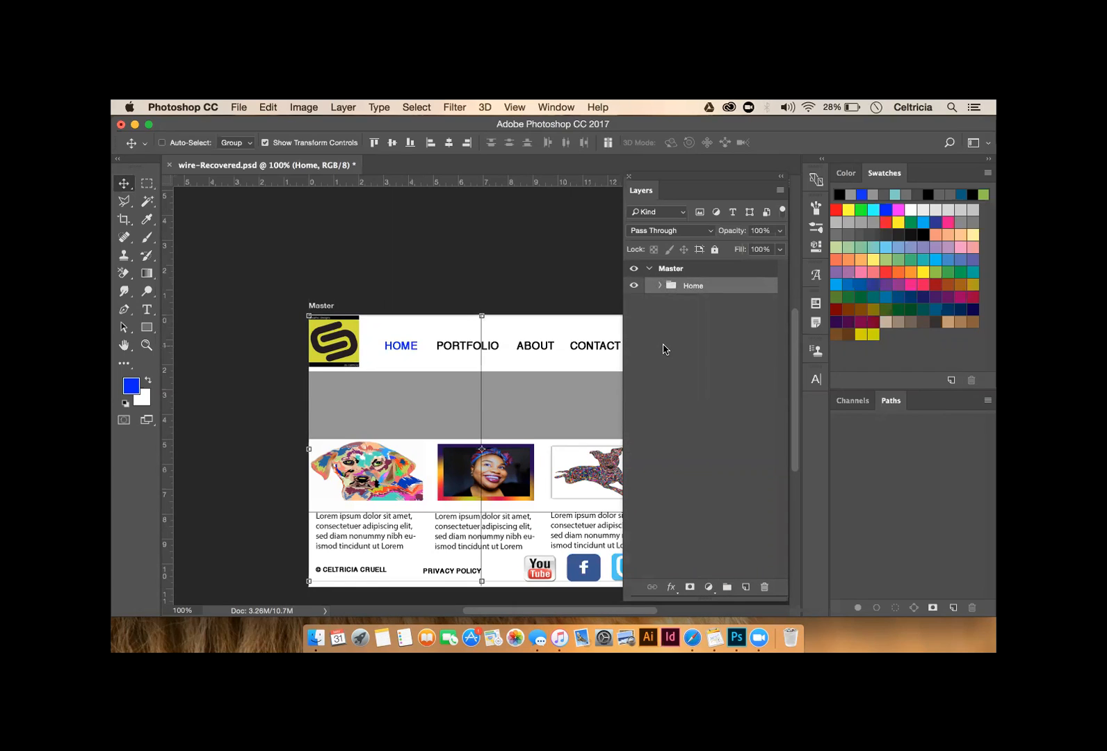
{"action": "left_click", "coordinate": [658, 286]}
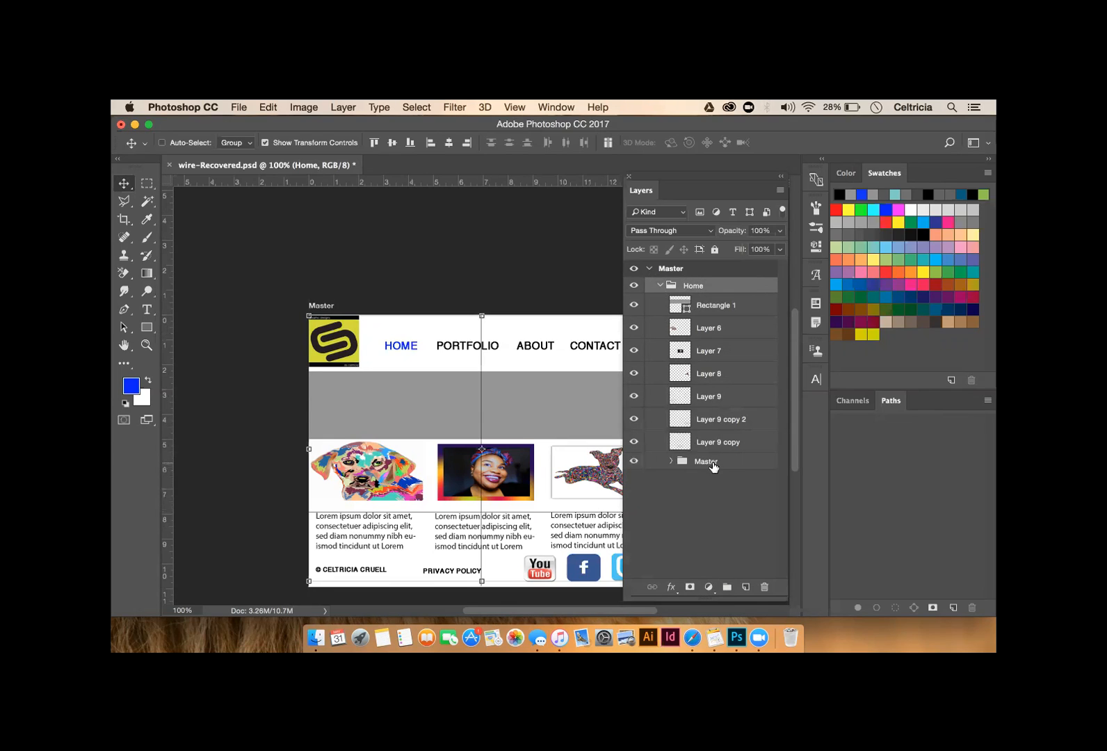
{"action": "left_click_drag", "start_coordinate": [713, 464], "coordinate": [701, 270]}
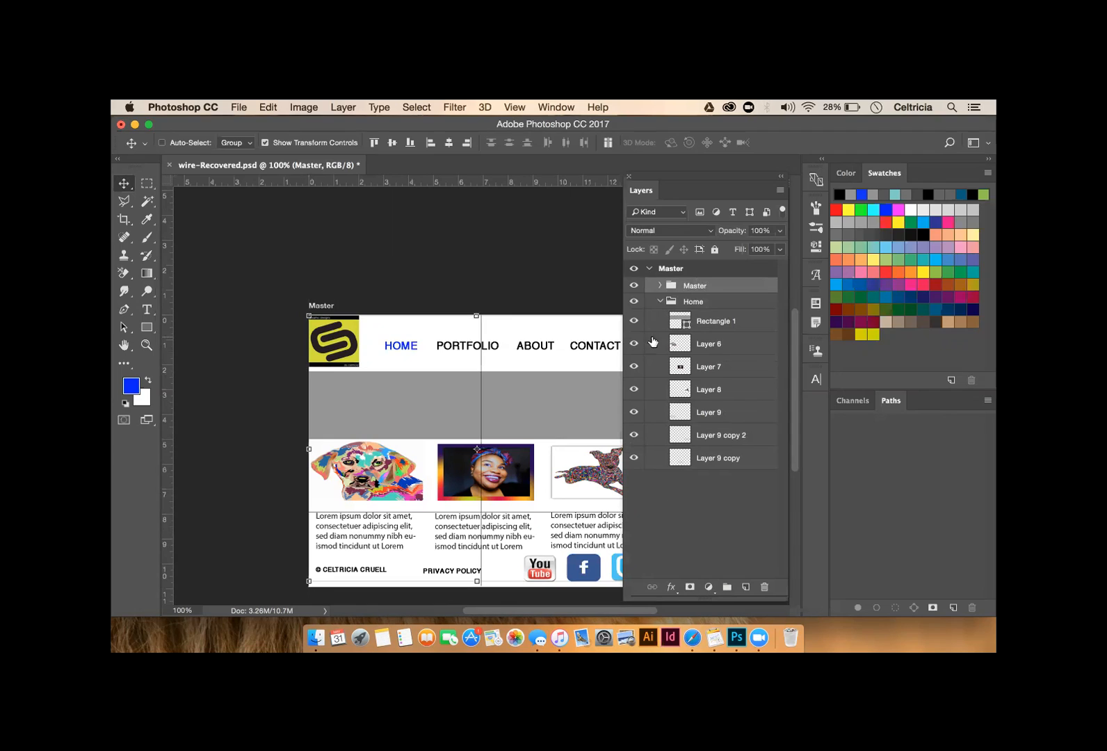
- Collapse Home, make Master a sibling below it with Home on top, and hide the Home group
{"action": "left_click", "coordinate": [660, 301]}
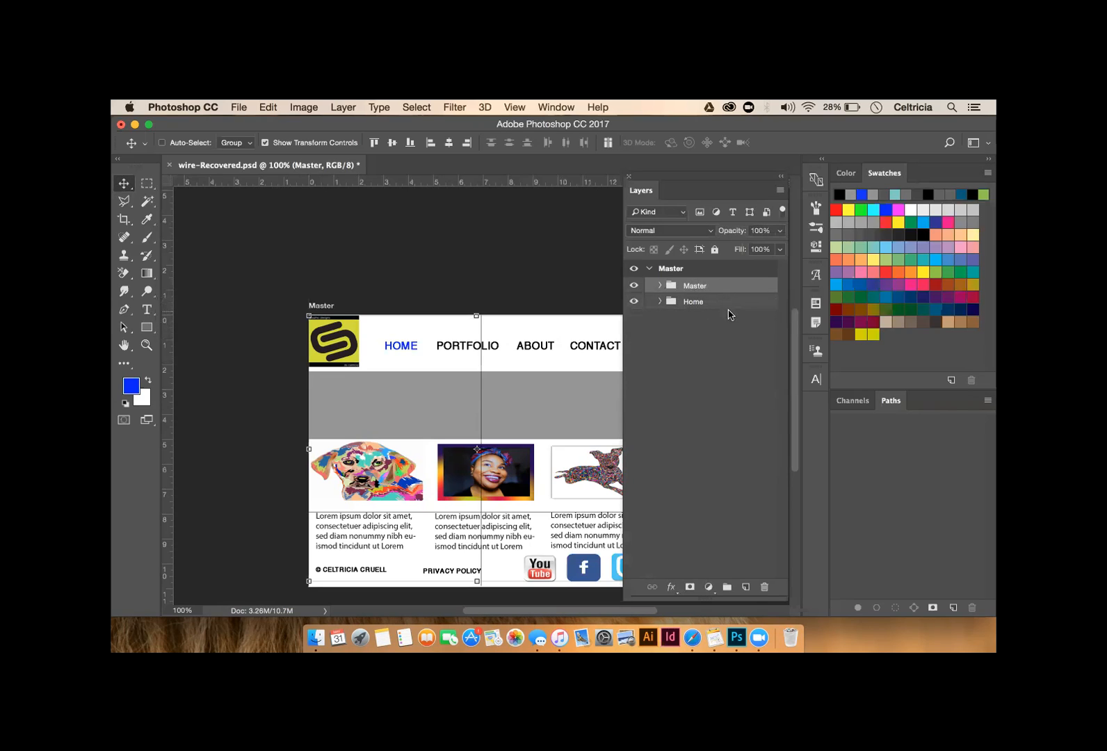
{"action": "left_click_drag", "start_coordinate": [719, 287], "coordinate": [716, 324]}
{"action": "left_click_drag", "start_coordinate": [719, 289], "coordinate": [717, 317]}
{"action": "left_click_drag", "start_coordinate": [704, 309], "coordinate": [701, 272]}
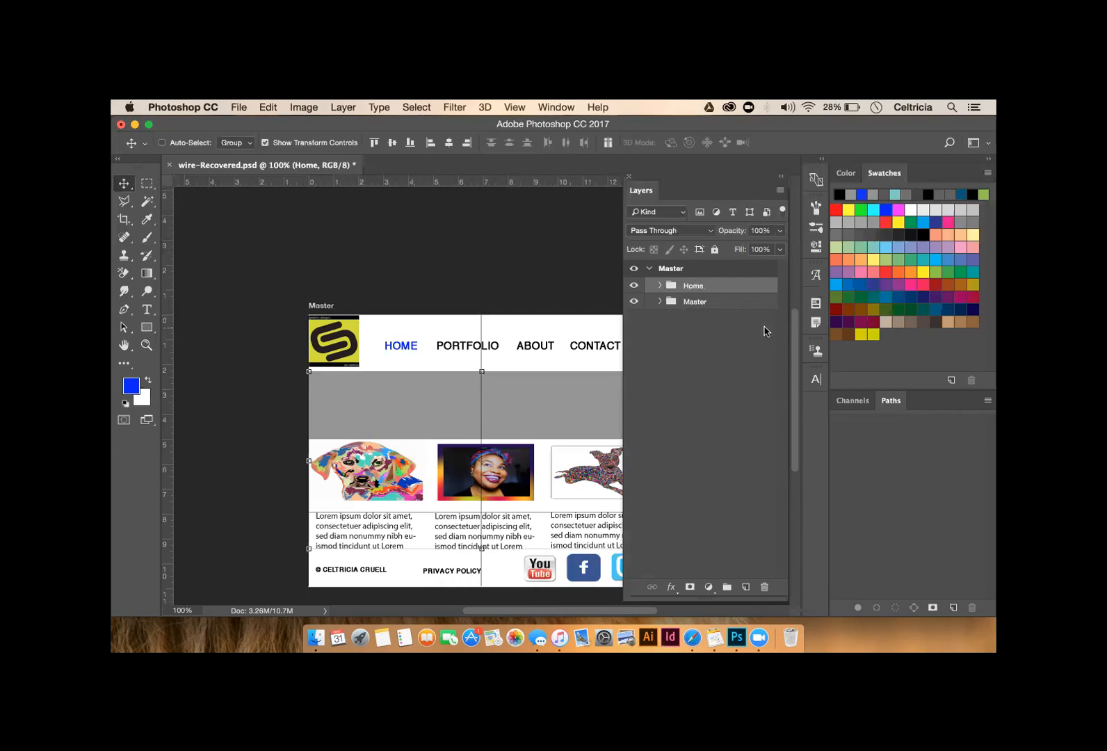
{"action": "left_click", "coordinate": [634, 285]}
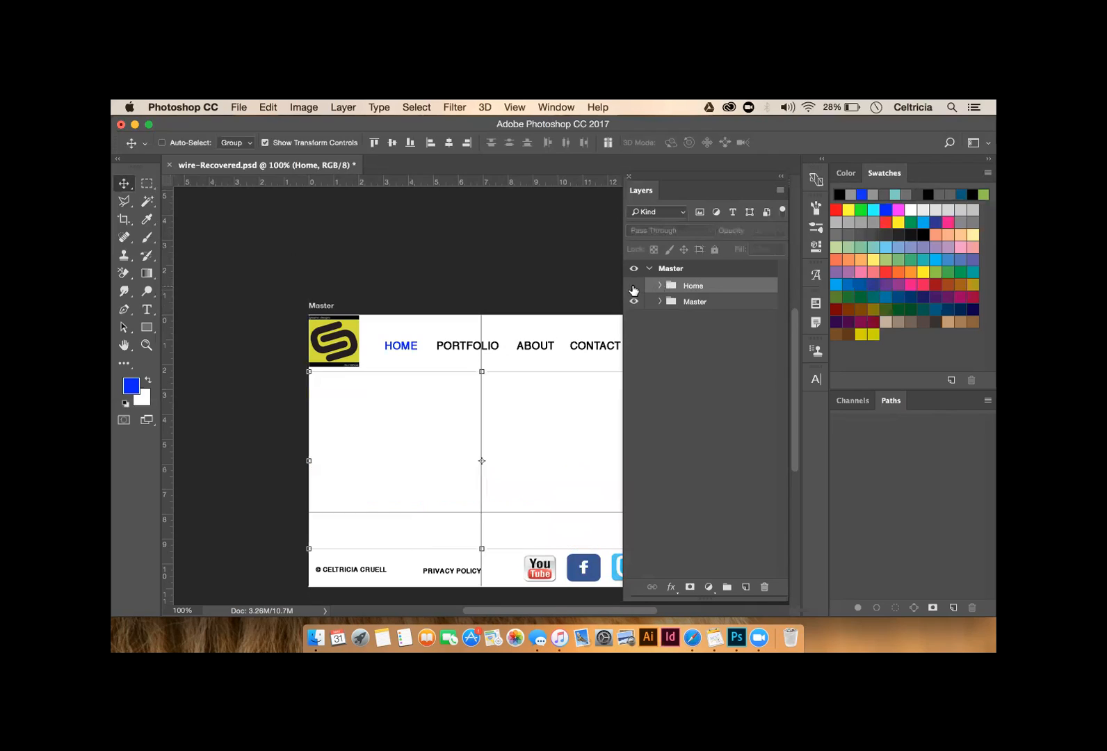
- Update the Master layer comp with the Home group hidden, then make Home visible again
{"action": "left_click", "coordinate": [815, 322]}
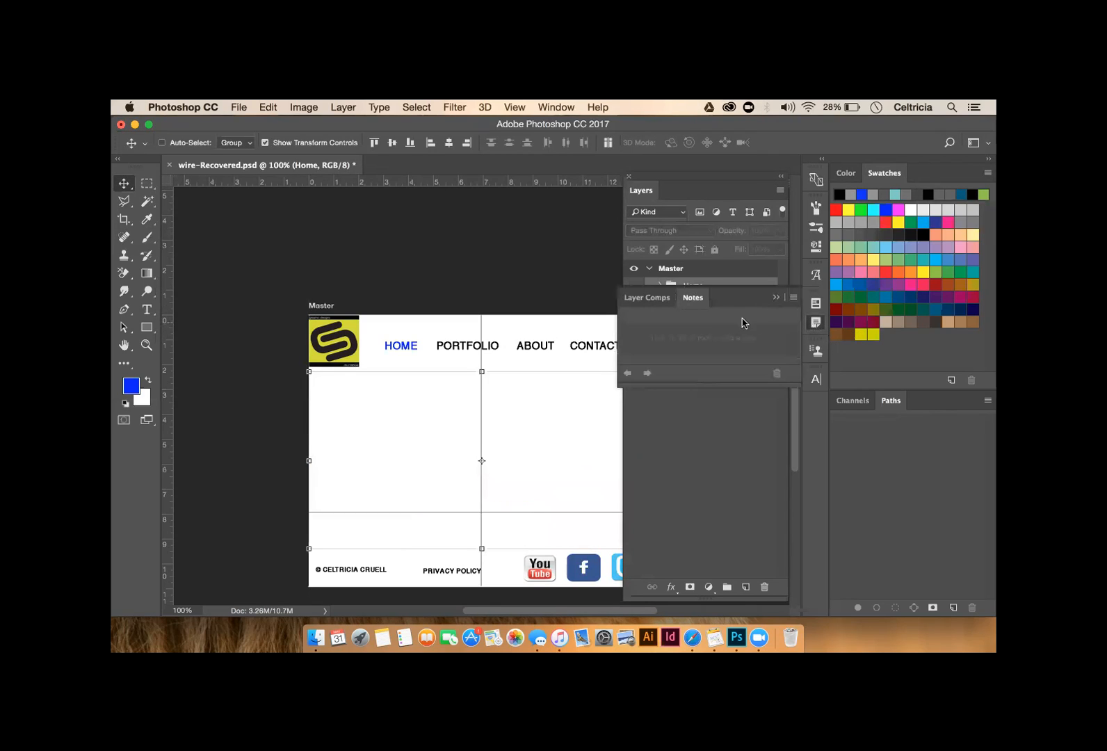
{"action": "left_click", "coordinate": [664, 299]}
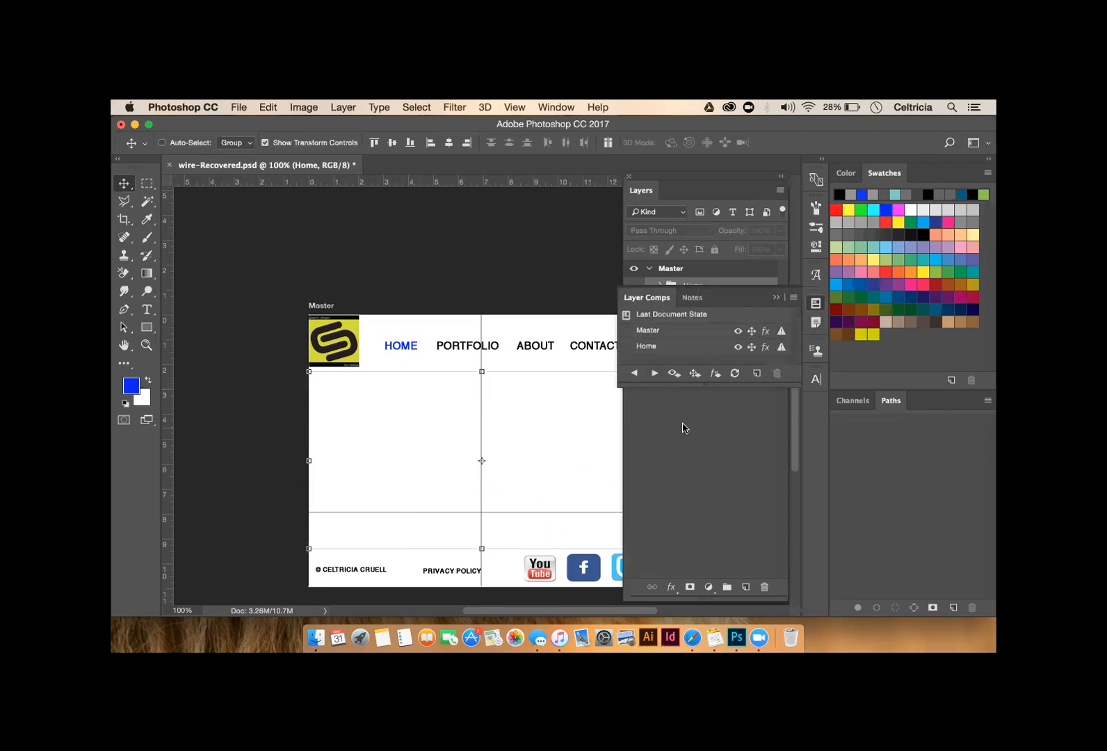
{"action": "double_click", "coordinate": [647, 330]}
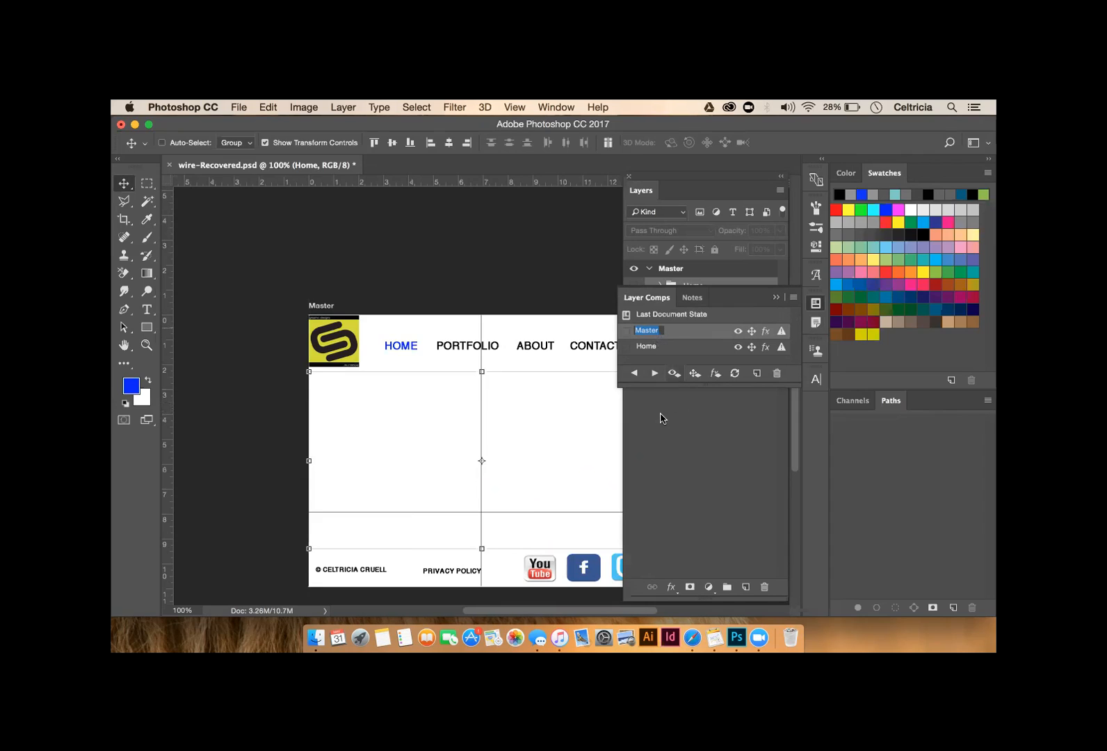
{"action": "left_click", "coordinate": [735, 375]}
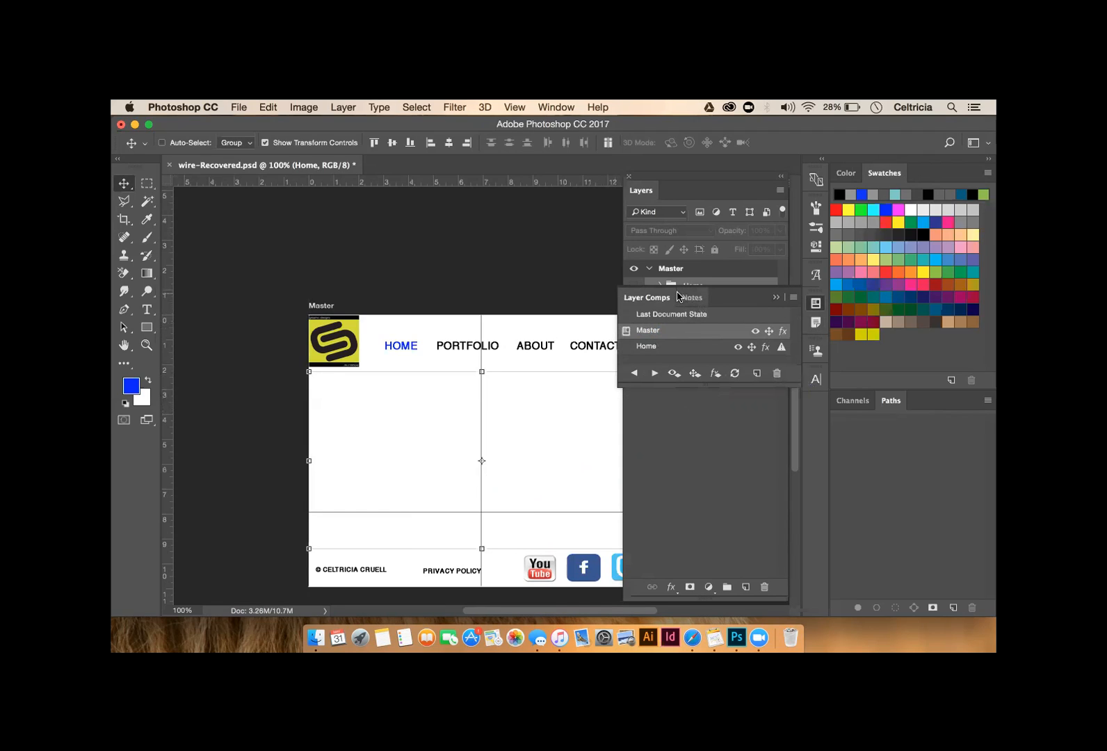
{"action": "left_click", "coordinate": [776, 298]}
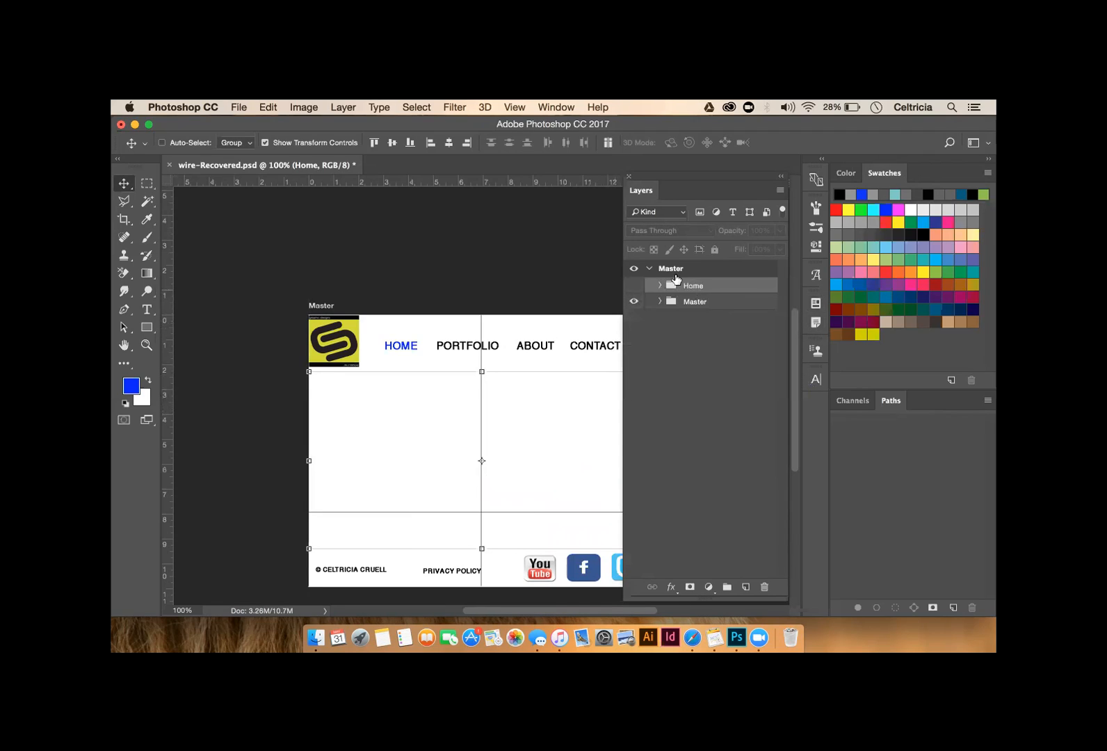
{"action": "left_click", "coordinate": [633, 285]}
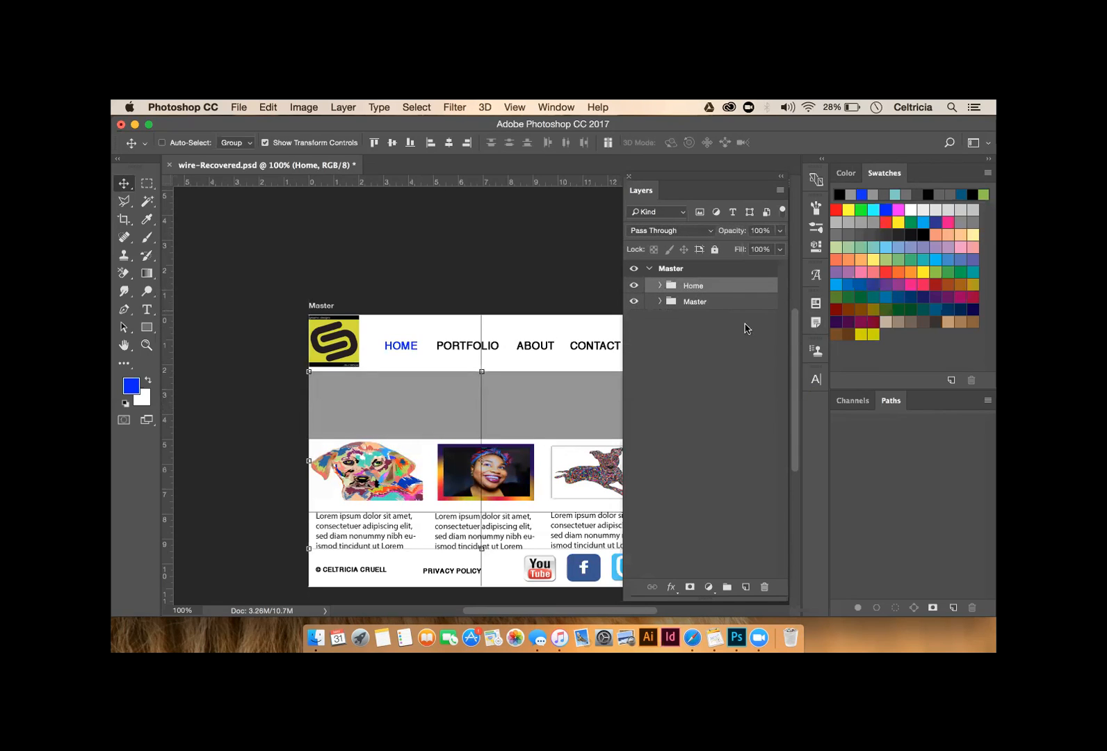
- Select the Home layer comp and update it with the full layout visible
{"action": "left_click", "coordinate": [815, 324]}
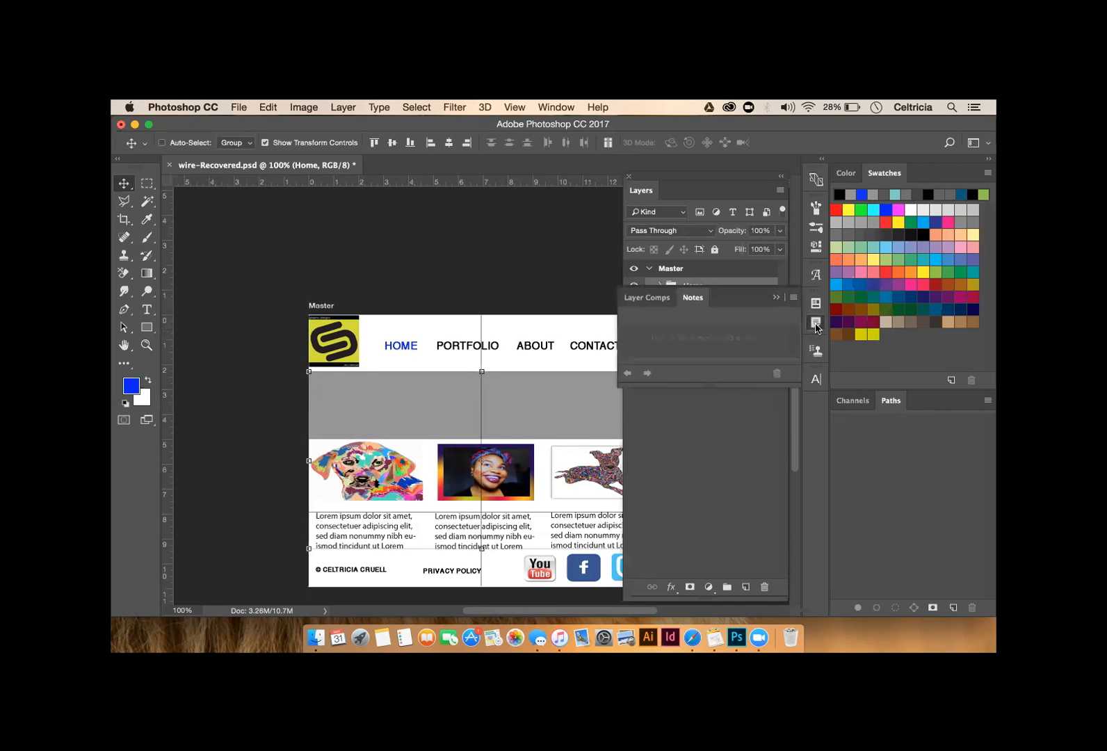
{"action": "left_click", "coordinate": [642, 297]}
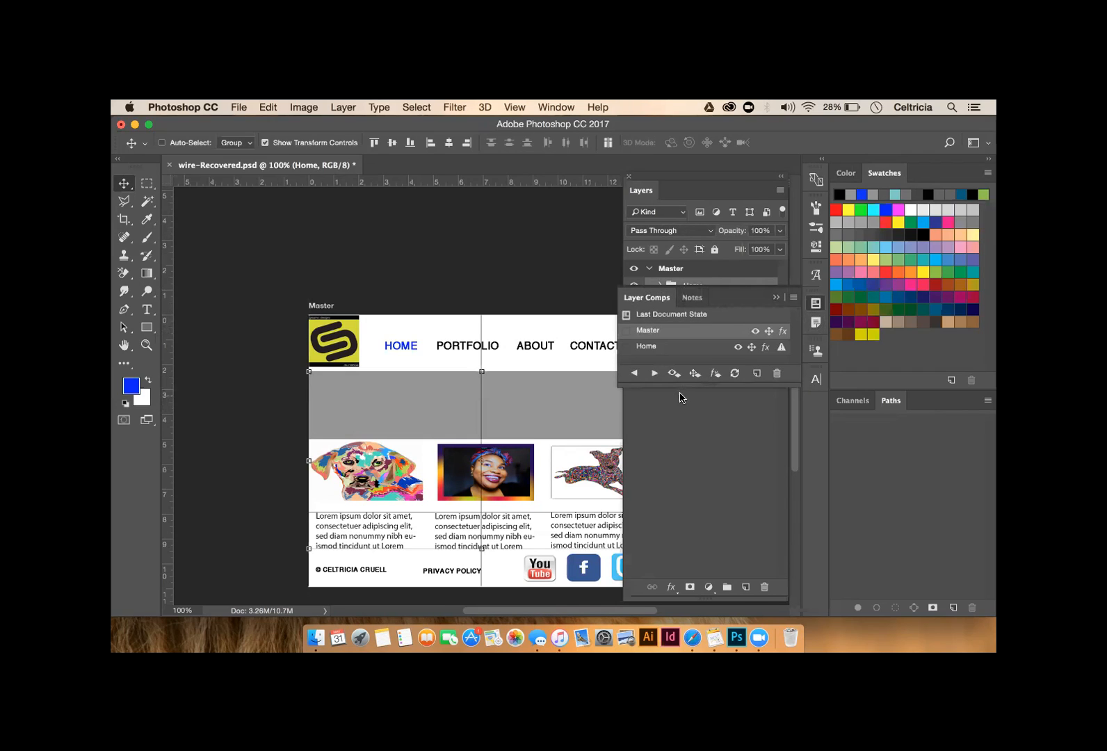
{"action": "left_click", "coordinate": [659, 349]}
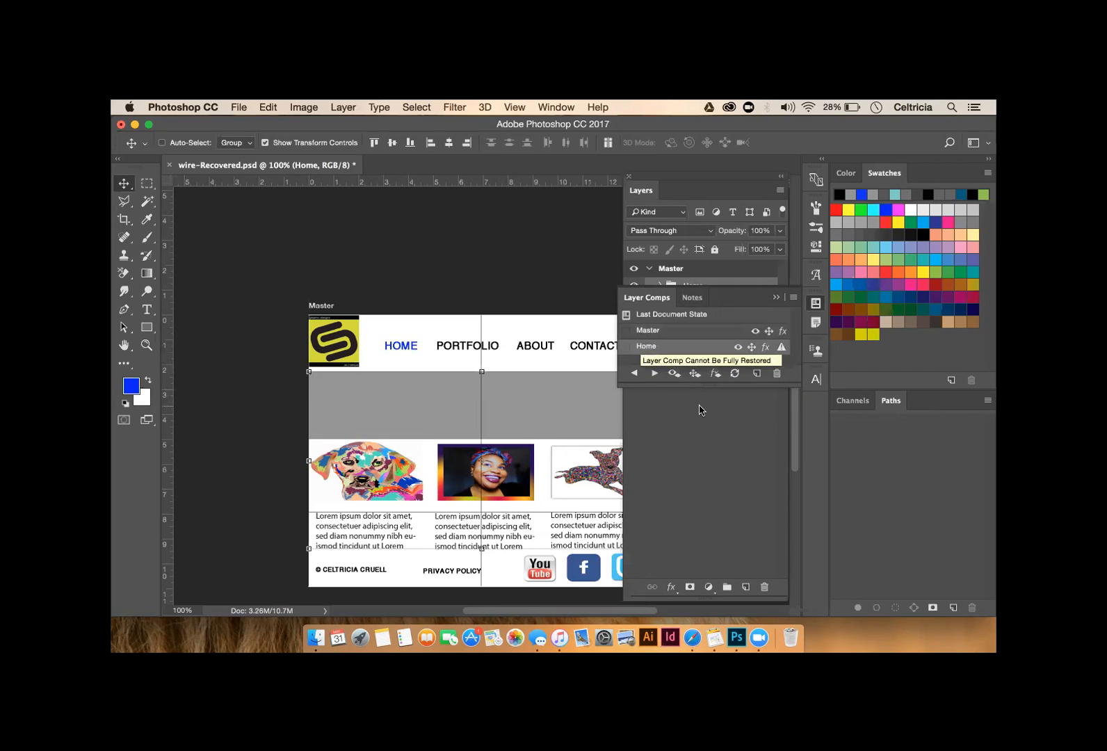
{"action": "left_click", "coordinate": [734, 376]}
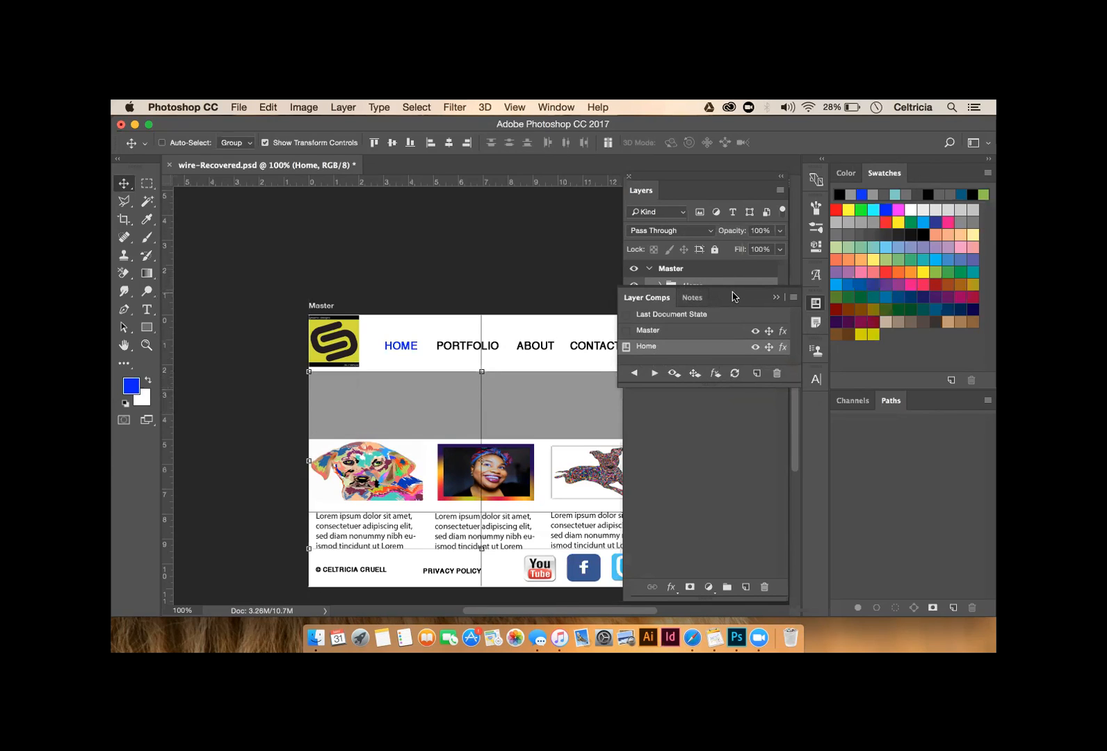
{"action": "mouse_move", "coordinate": [732, 297]}
{"action": "left_mouse_down"}
{"action": "mouse_move", "coordinate": [732, 350]}
{"action": "mouse_move", "coordinate": [734, 320]}
{"action": "left_mouse_up"}
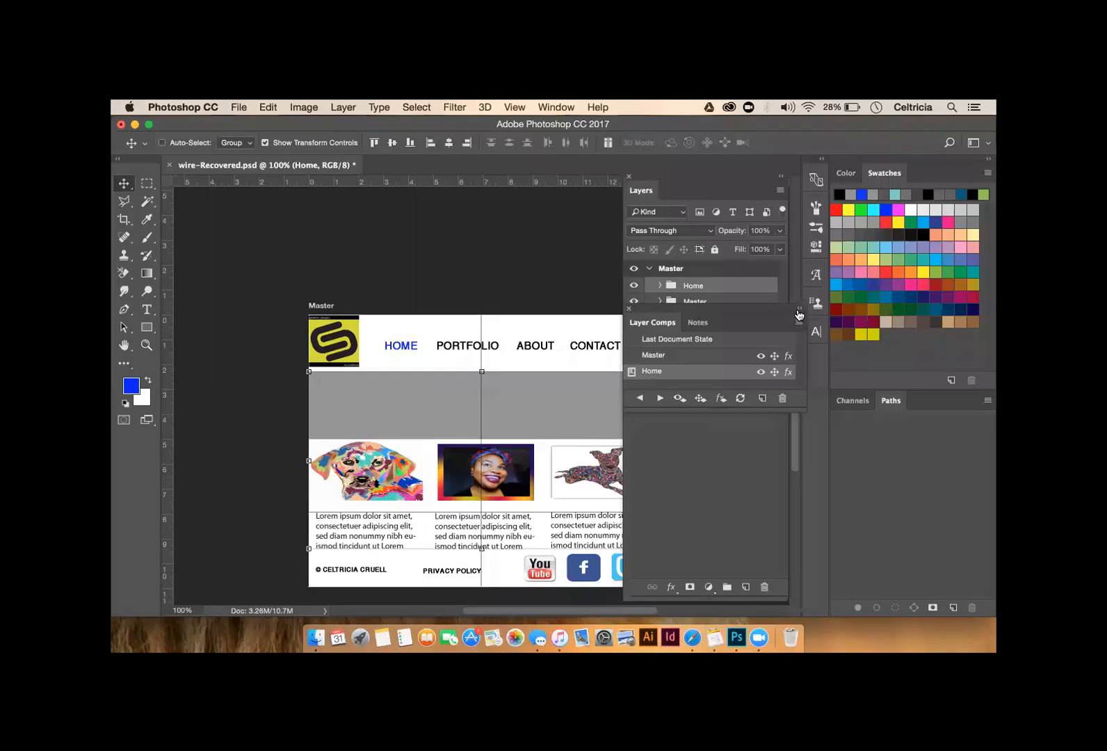
- Add an empty Layer 10 above Home and hide the Home group
{"action": "left_click", "coordinate": [802, 312]}
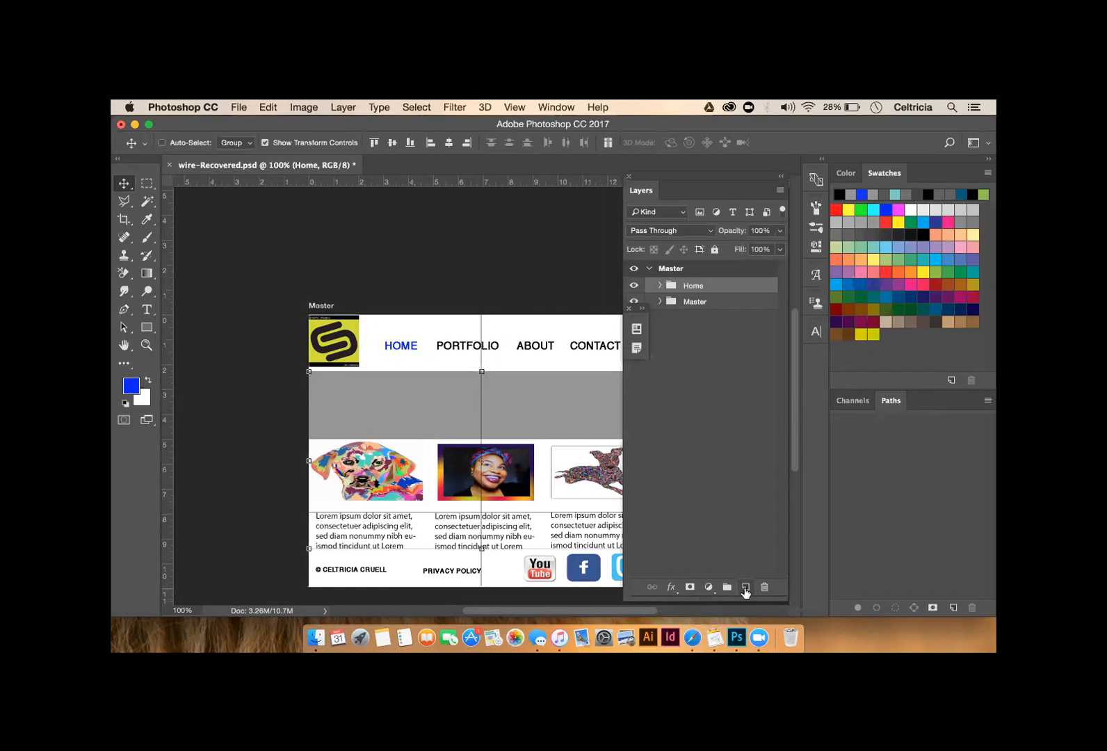
{"action": "left_click", "coordinate": [745, 588]}
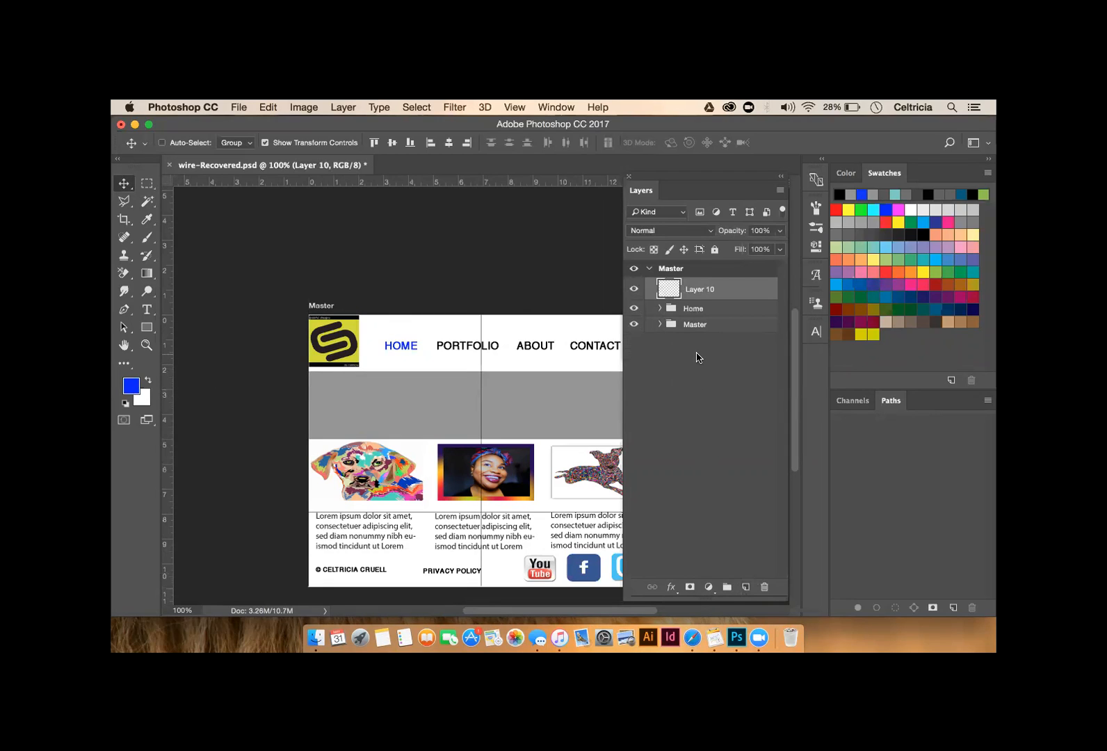
{"action": "left_click", "coordinate": [635, 310]}
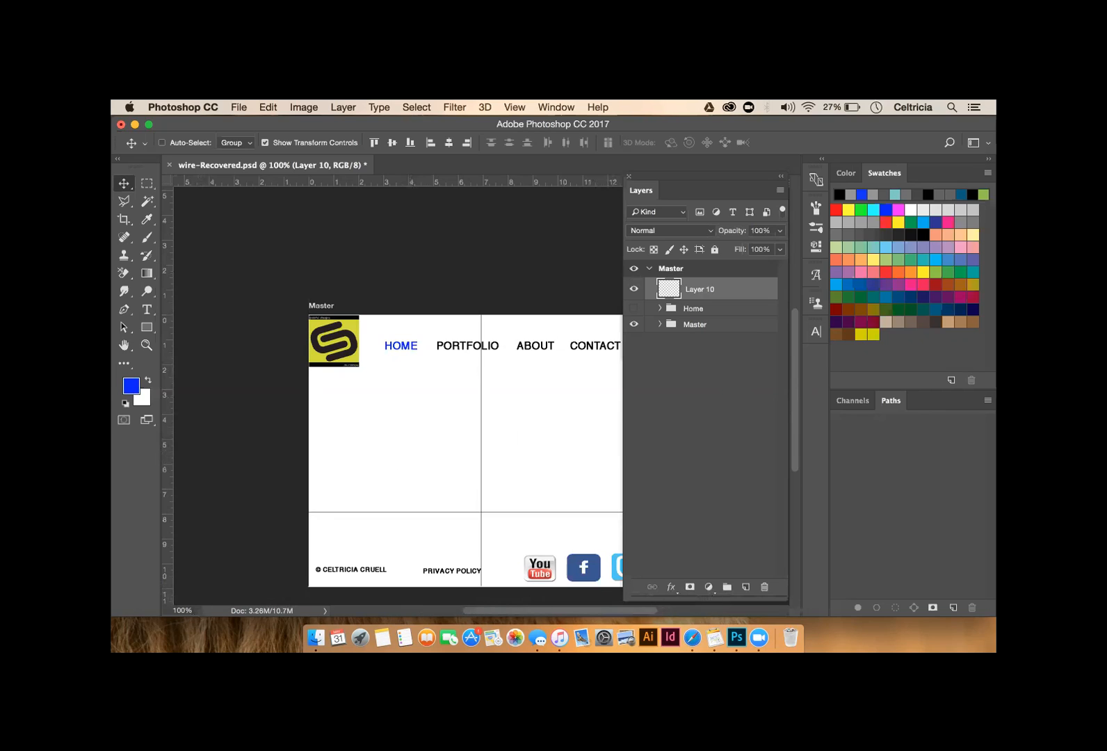
- Close wire-Recovered.psd, choosing Save in the save-changes prompt
{"action": "left_click", "coordinate": [760, 638]}
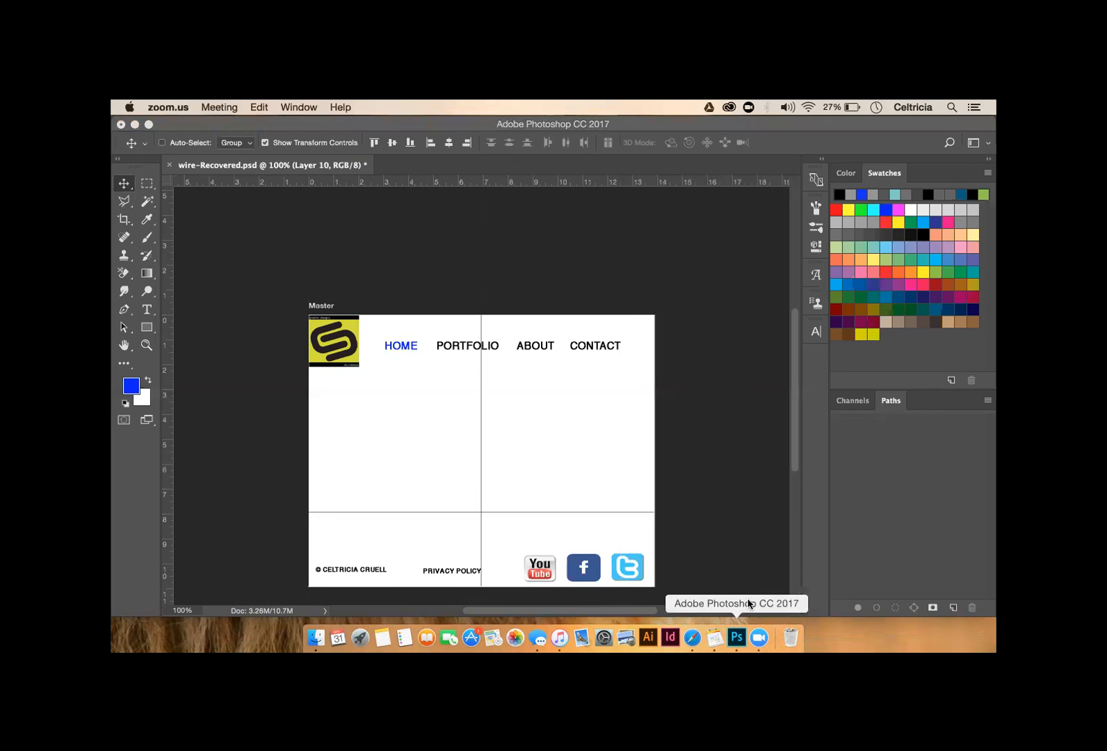
{"action": "left_click", "coordinate": [121, 125]}
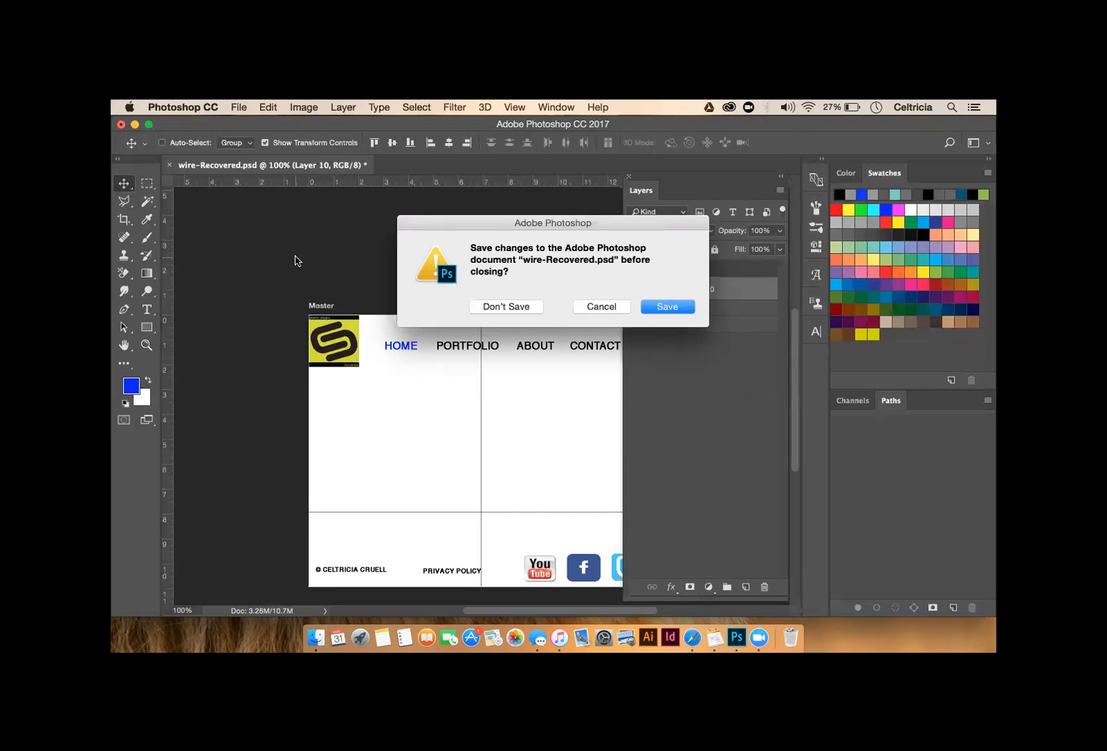
{"action": "left_click", "coordinate": [653, 314]}
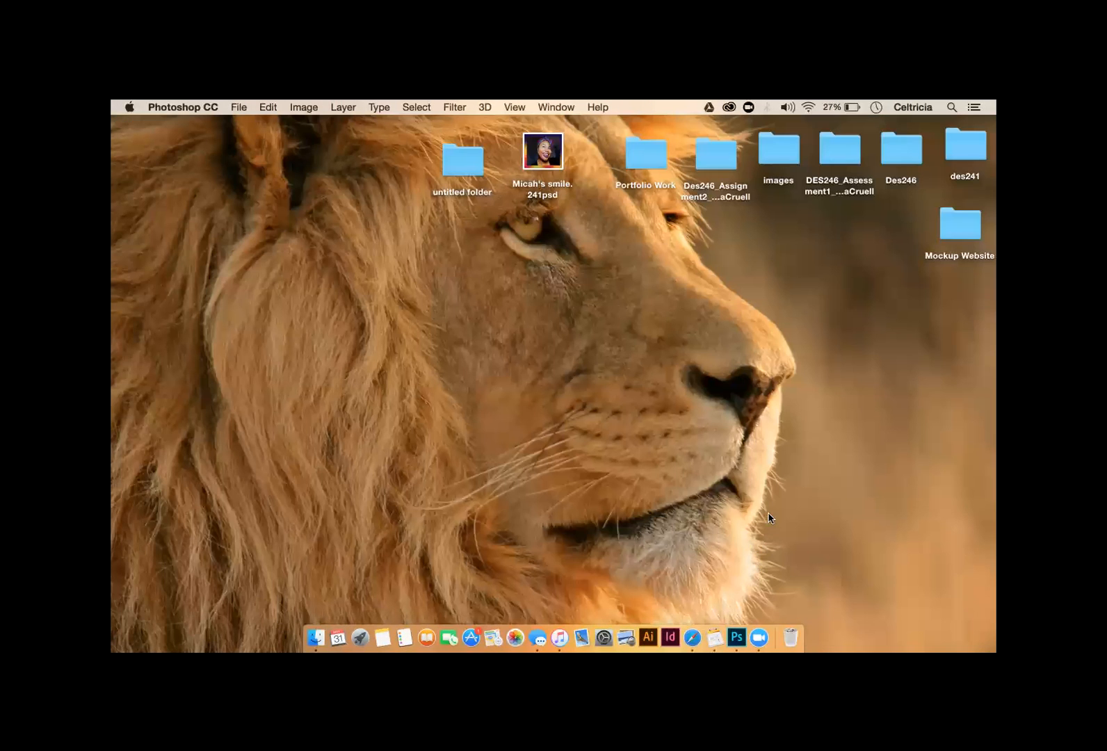
- Quit zoom.us from its Dock icon menu, leaving the Finder desktop and project folders visible
{"action": "left_click", "coordinate": [760, 637]}
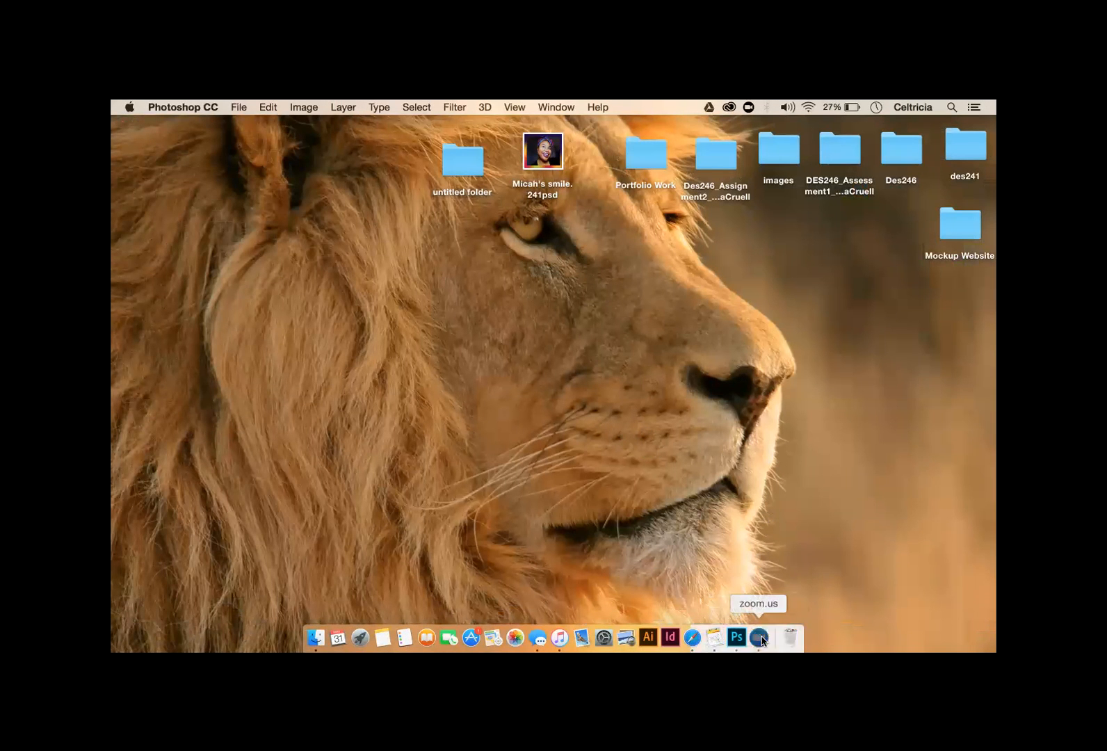
{"action": "right_click", "coordinate": [762, 639]}
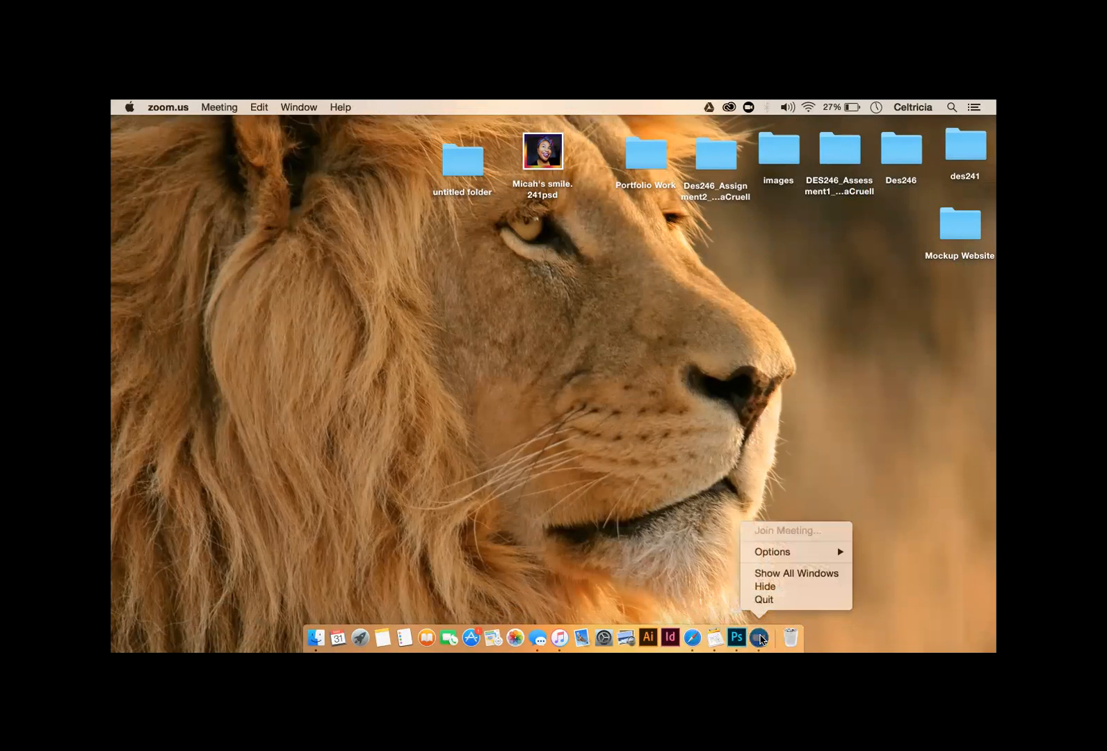
{"action": "left_click", "coordinate": [767, 600]}
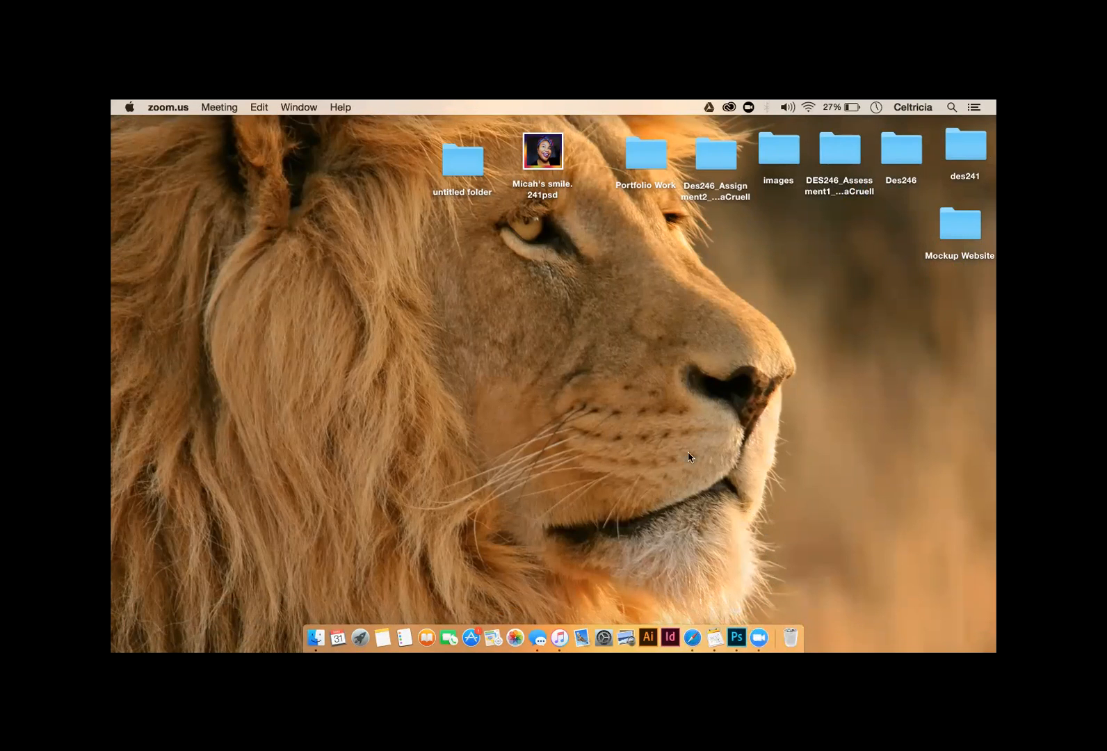